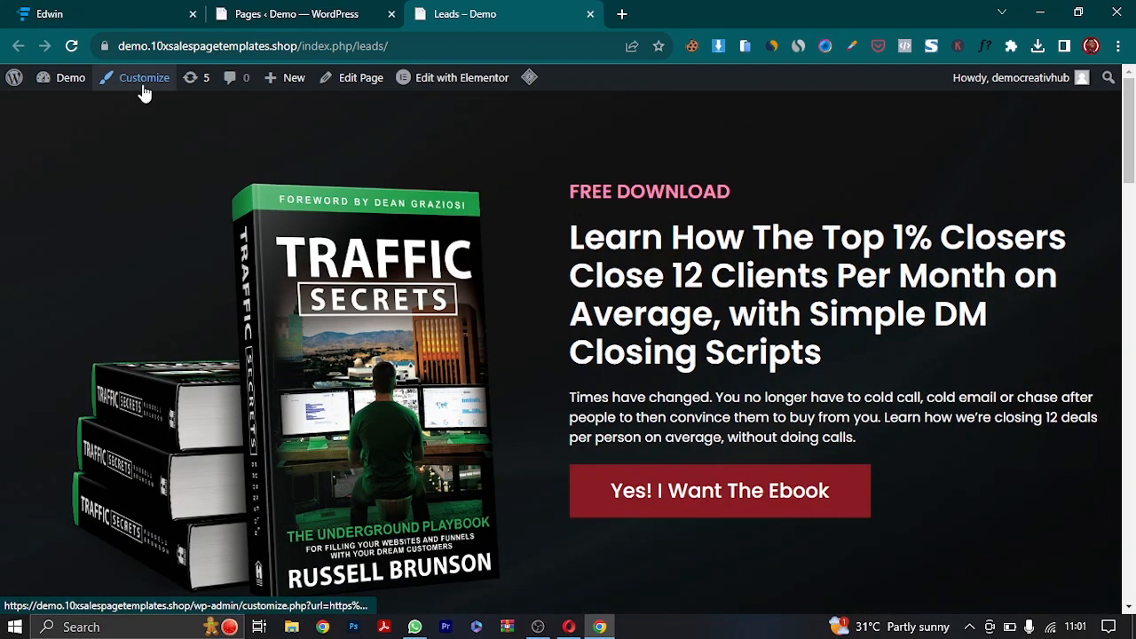
# - Review the lead funnel diagram and the headline section of the Leads landing page
pyautogui.click(102, 14)
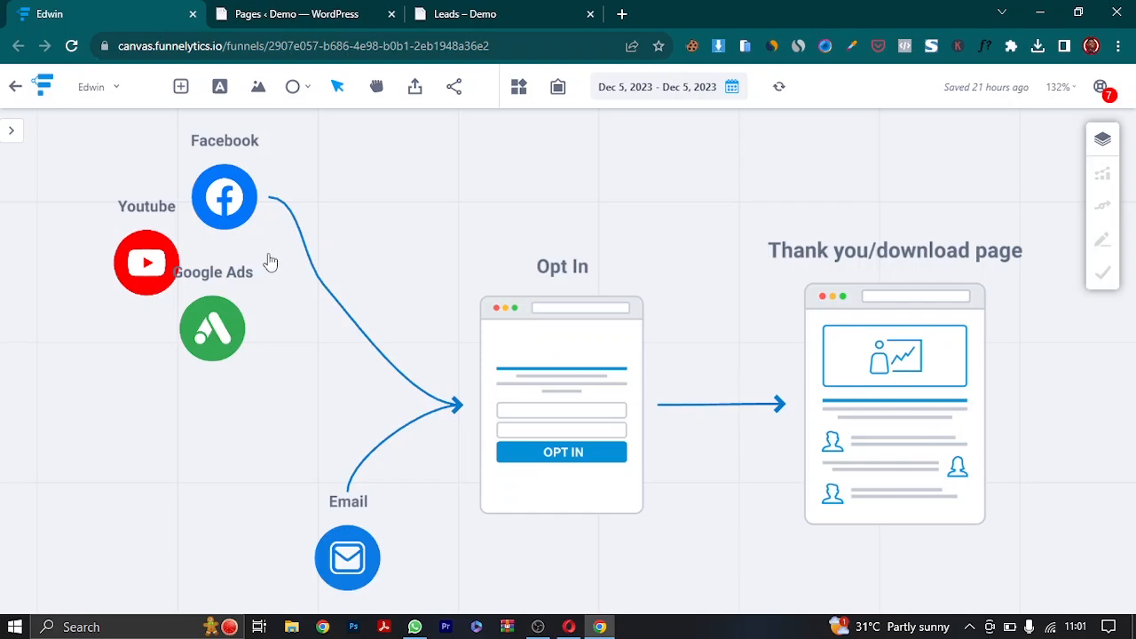
pyautogui.click(472, 12)
pyautogui.moveTo(1130, 168)
pyautogui.mouseDown()
pyautogui.moveTo(1129, 537)
pyautogui.moveTo(1130, 157)
pyautogui.mouseUp()
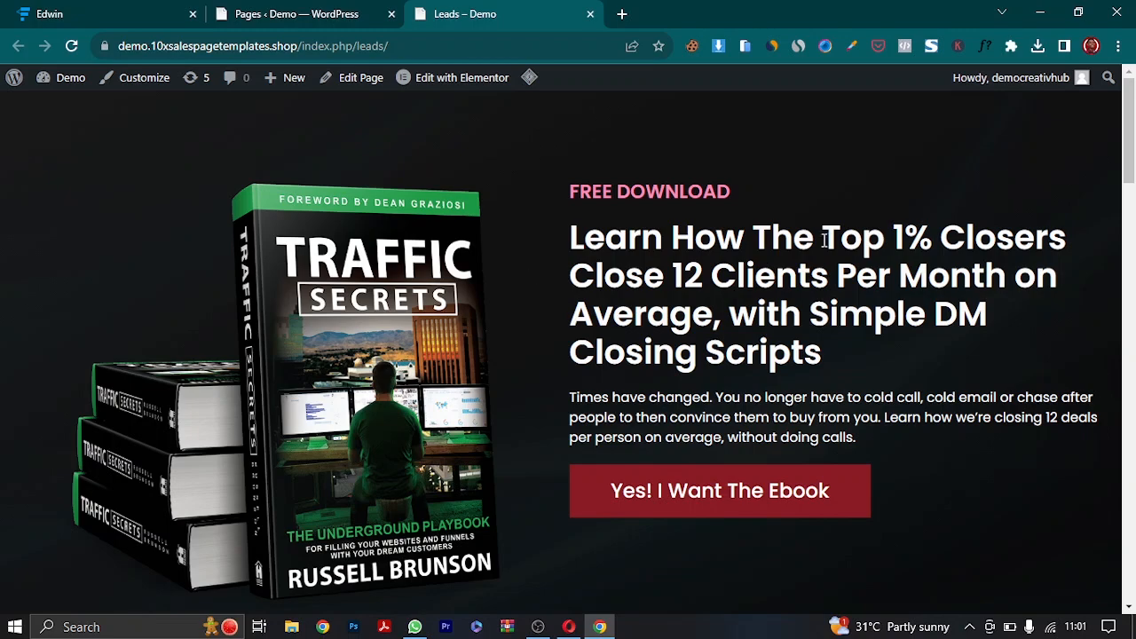
pyautogui.moveTo(1130, 157)
pyautogui.mouseDown()
pyautogui.moveTo(1132, 195)
pyautogui.moveTo(1131, 166)
pyautogui.mouseUp()
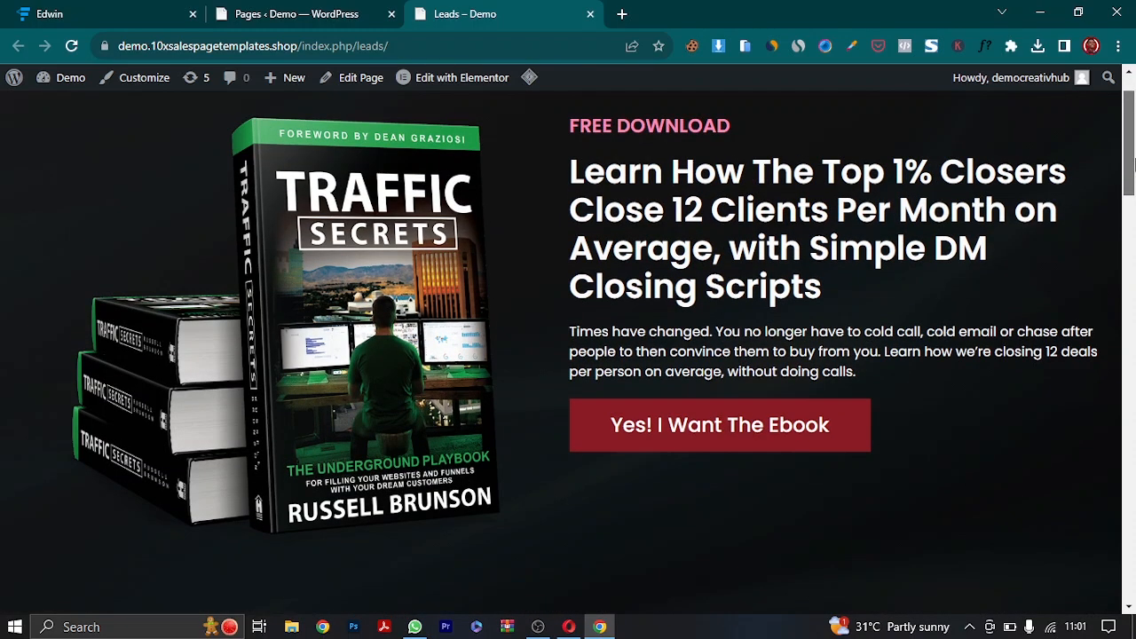
# - Open the ebook opt-in form on the Leads page, fill in the name and email, and submit it
pyautogui.click(706, 431)
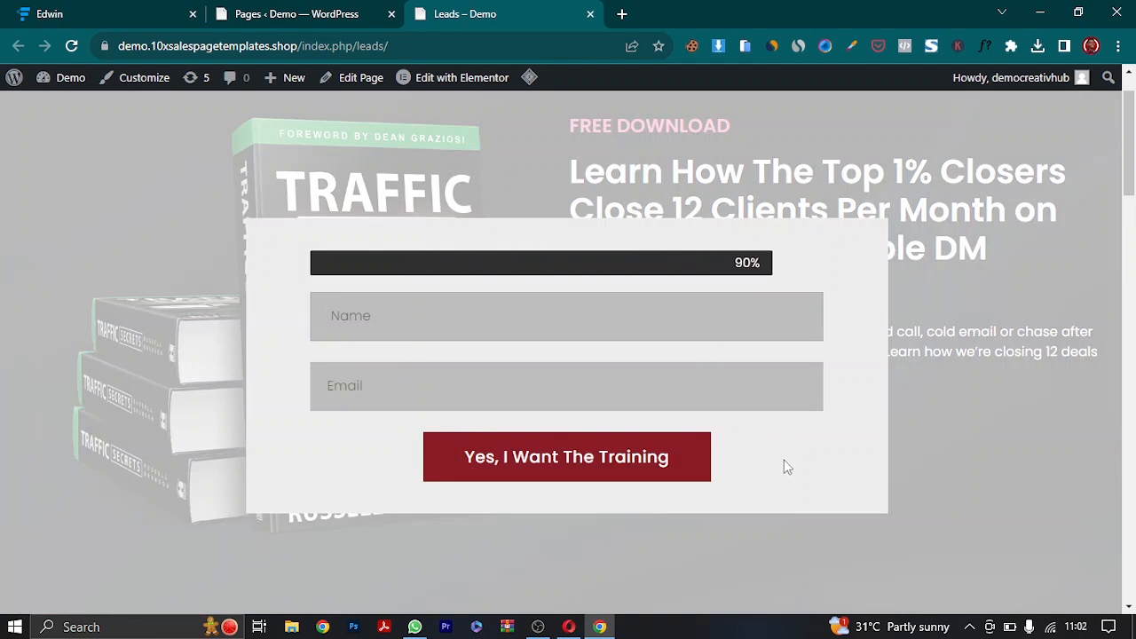
pyautogui.click(408, 324)
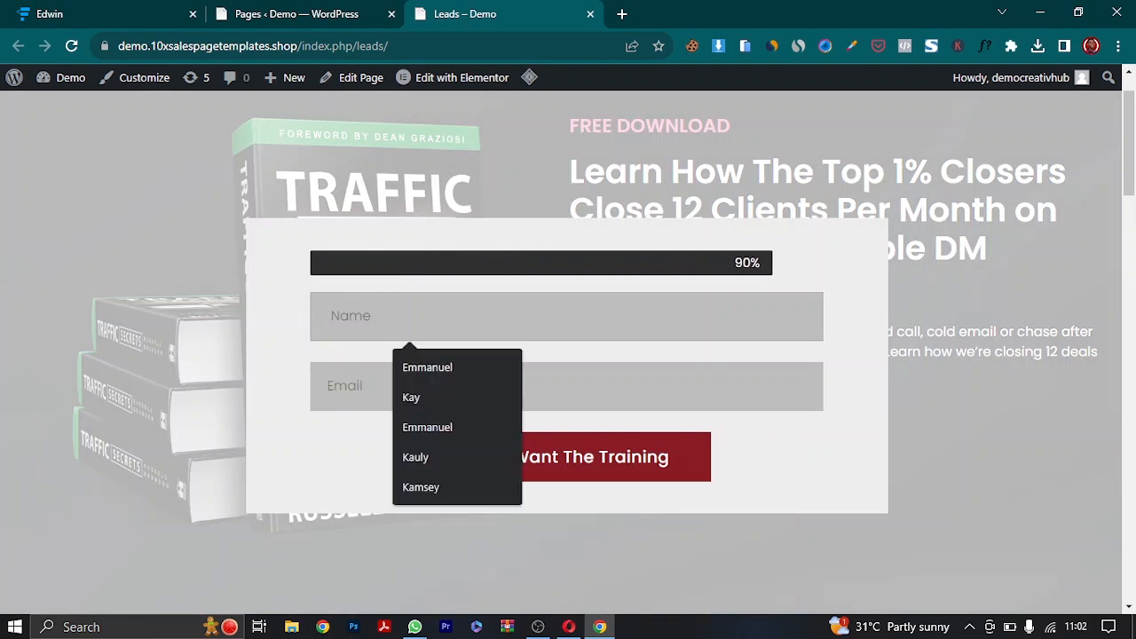
pyautogui.click(418, 364)
pyautogui.click(409, 389)
pyautogui.click(450, 437)
pyautogui.click(560, 462)
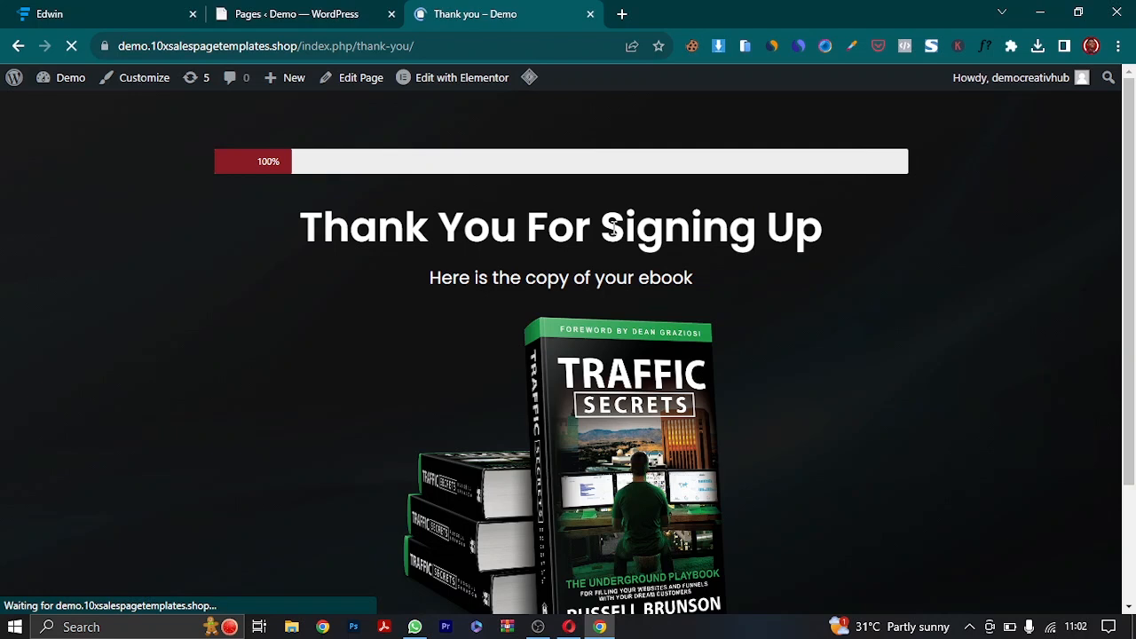
# - Open the ebook PDF from the thank-you page's download link, and return to the Leads page
pyautogui.moveTo(1132, 169)
pyautogui.mouseDown()
pyautogui.moveTo(1134, 269)
pyautogui.moveTo(1133, 189)
pyautogui.mouseUp()
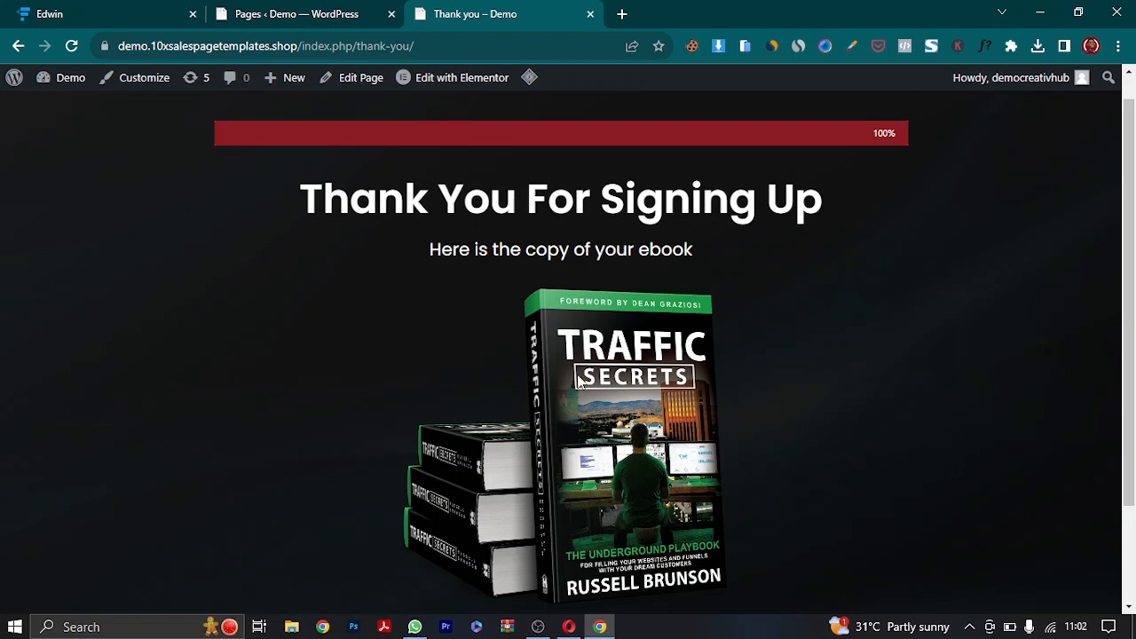
pyautogui.moveTo(1130, 266); pyautogui.dragTo(1131, 358)
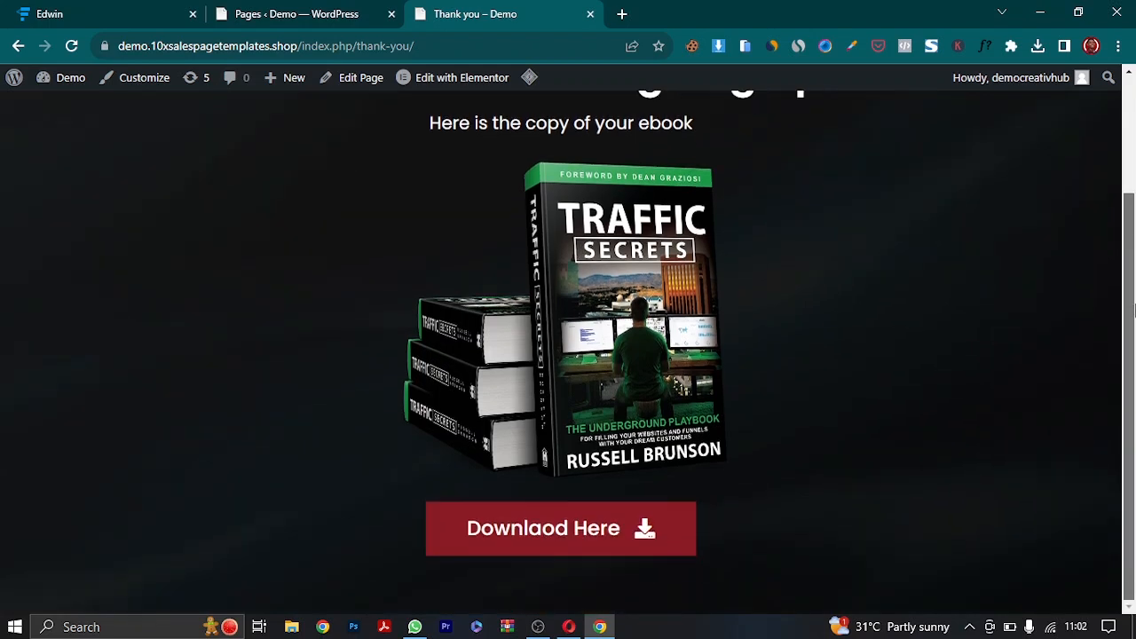
pyautogui.click(538, 539)
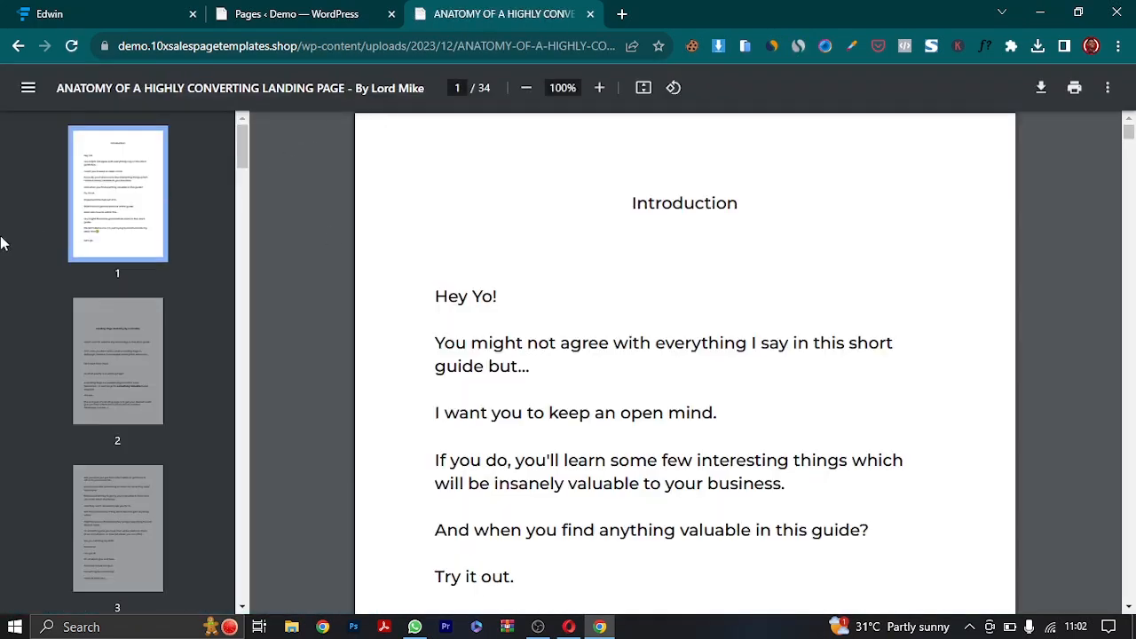
pyautogui.click(17, 47)
pyautogui.click(17, 47)
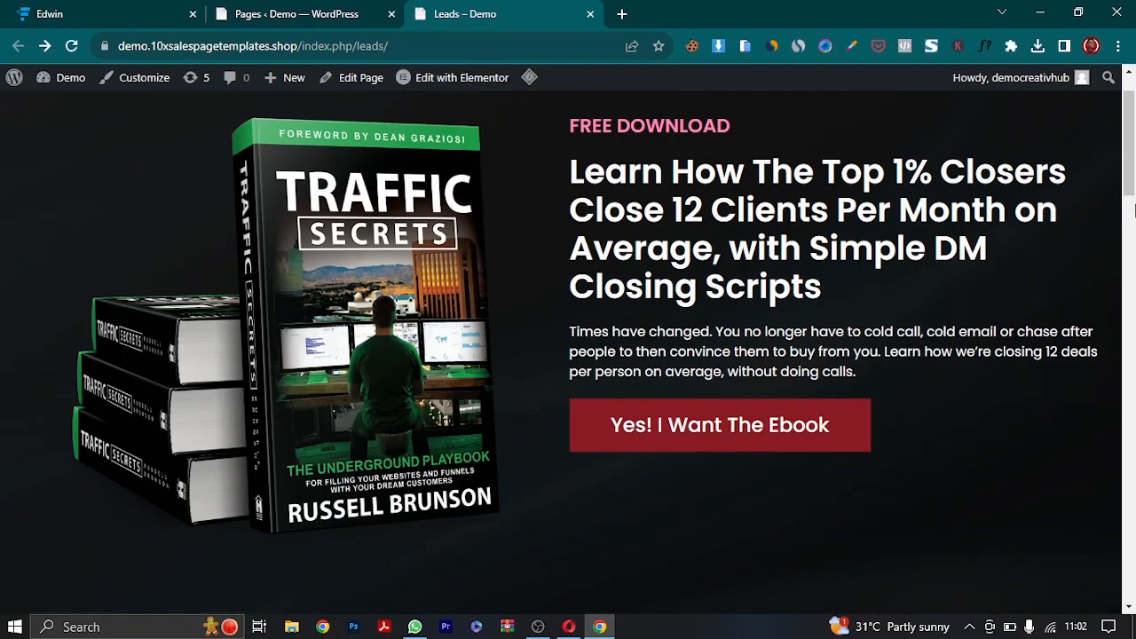
# - Compare the Leads landing page with the Opt In and Thank you/download page stages in the funnel diagram
pyautogui.moveTo(1134, 125)
pyautogui.mouseDown()
pyautogui.moveTo(1132, 114)
pyautogui.moveTo(1126, 173)
pyautogui.moveTo(1126, 119)
pyautogui.mouseUp()
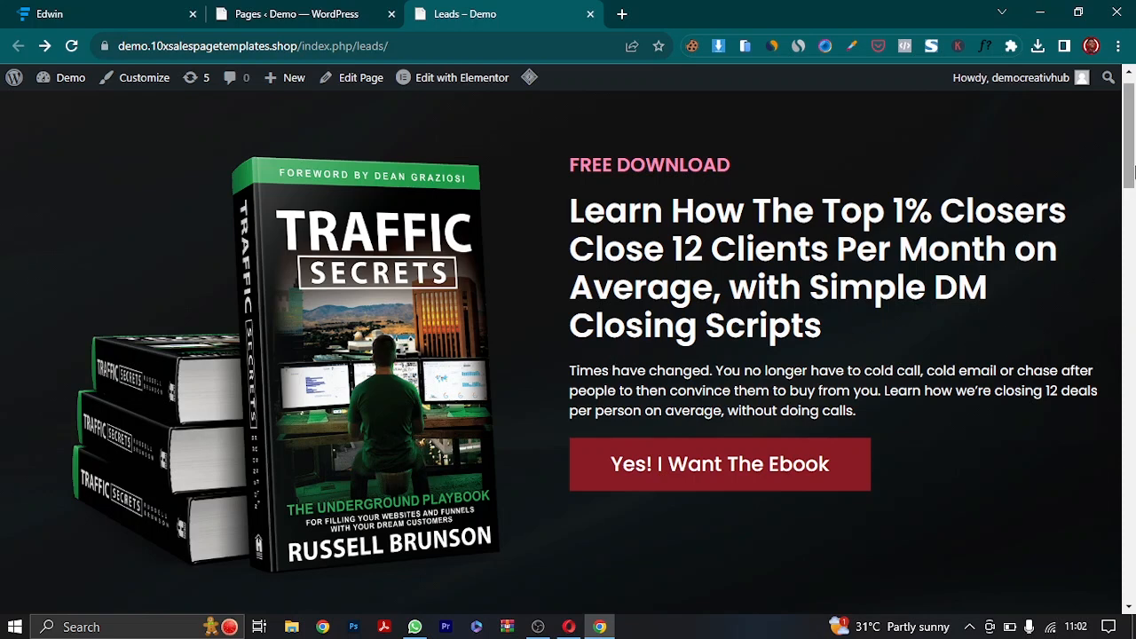
pyautogui.scroll(1, 1129, 169)
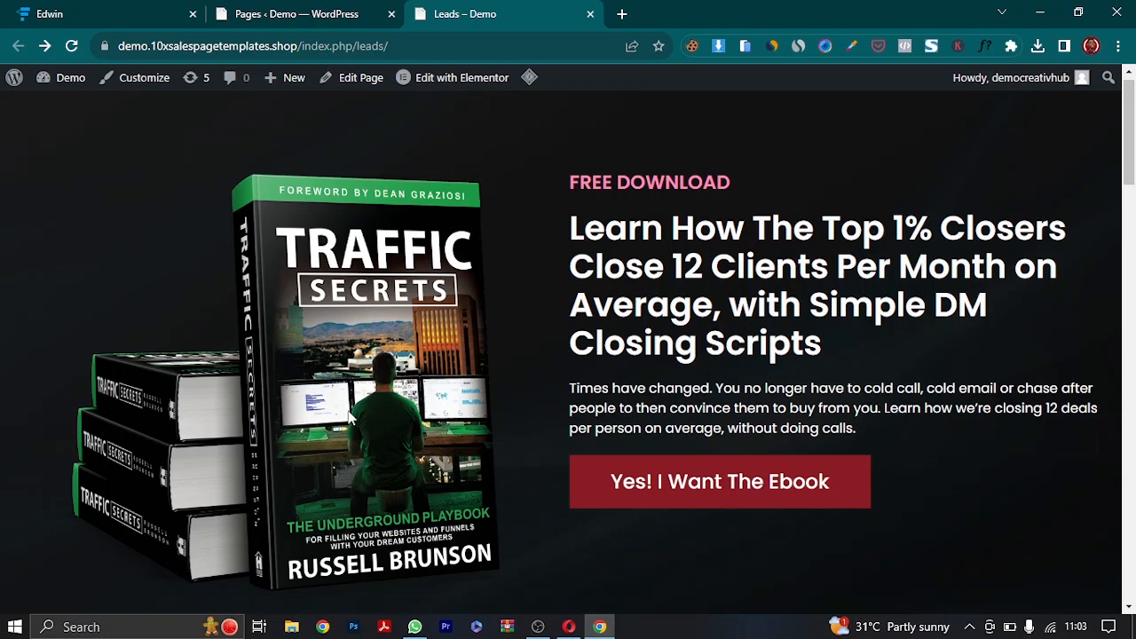
pyautogui.moveTo(1130, 133)
pyautogui.mouseDown()
pyautogui.moveTo(1133, 441)
pyautogui.moveTo(1130, 141)
pyautogui.mouseUp()
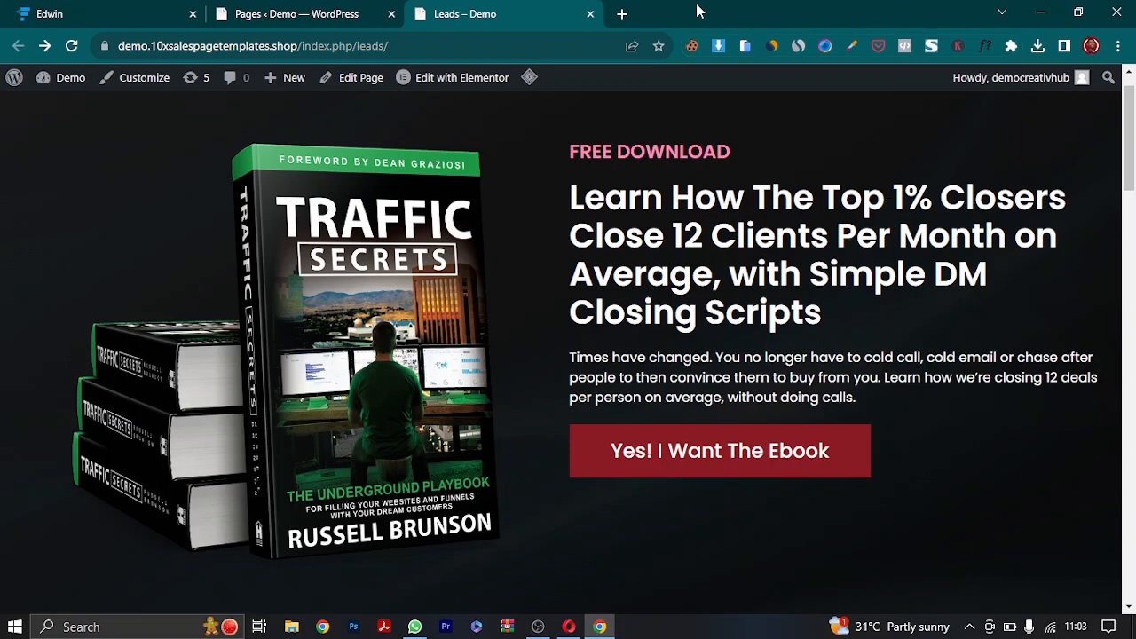
pyautogui.moveTo(1133, 135); pyautogui.dragTo(1132, 130)
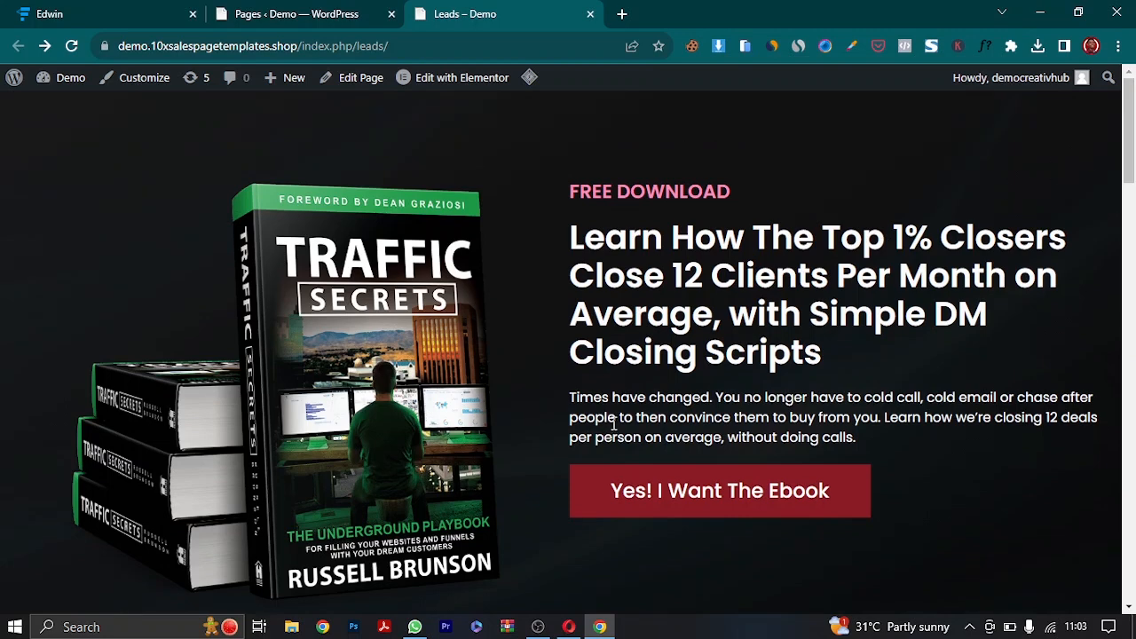
pyautogui.click(77, 11)
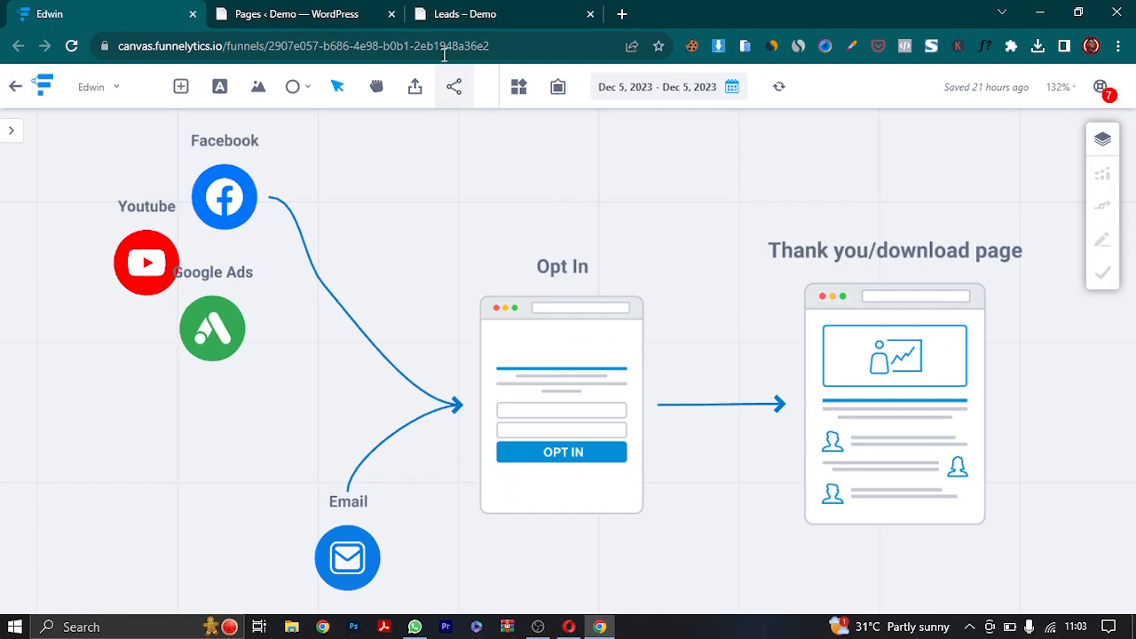
pyautogui.click(497, 13)
pyautogui.scroll(-5, 786, 385)
pyautogui.scroll(5, 740, 378)
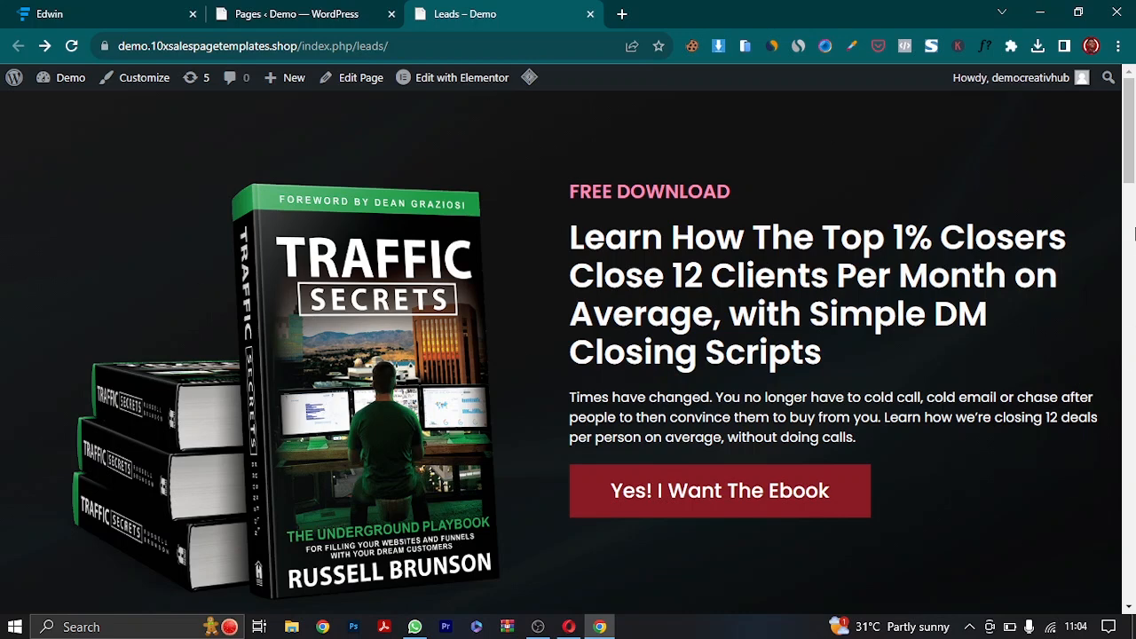
pyautogui.moveTo(1134, 173)
pyautogui.mouseDown()
pyautogui.moveTo(1134, 260)
pyautogui.moveTo(1130, 159)
pyautogui.mouseUp()
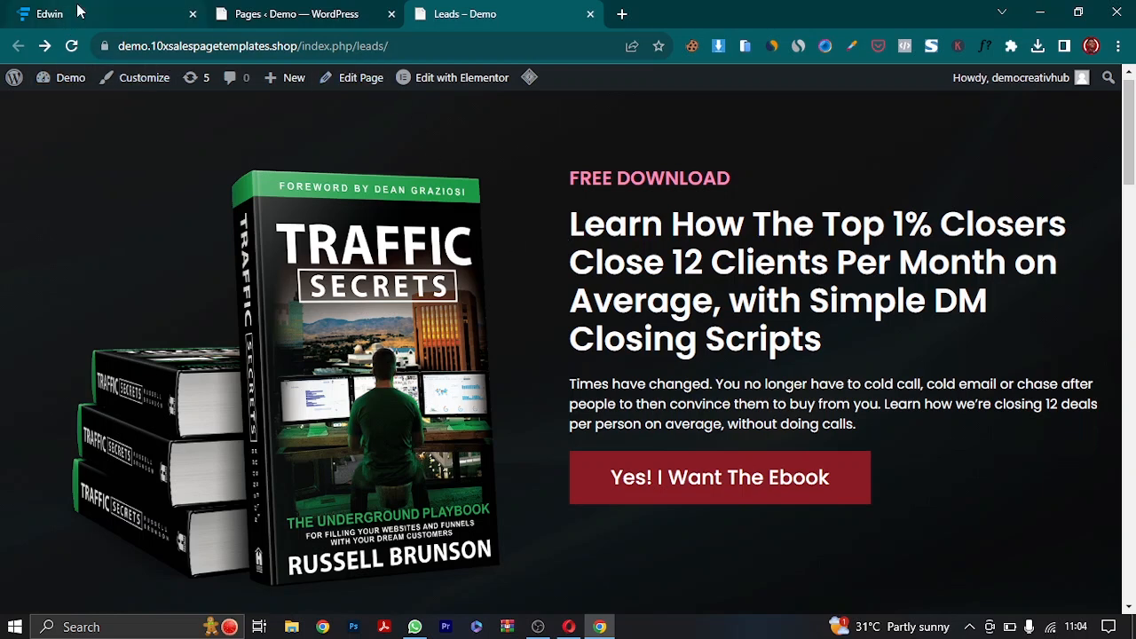
pyautogui.click(124, 13)
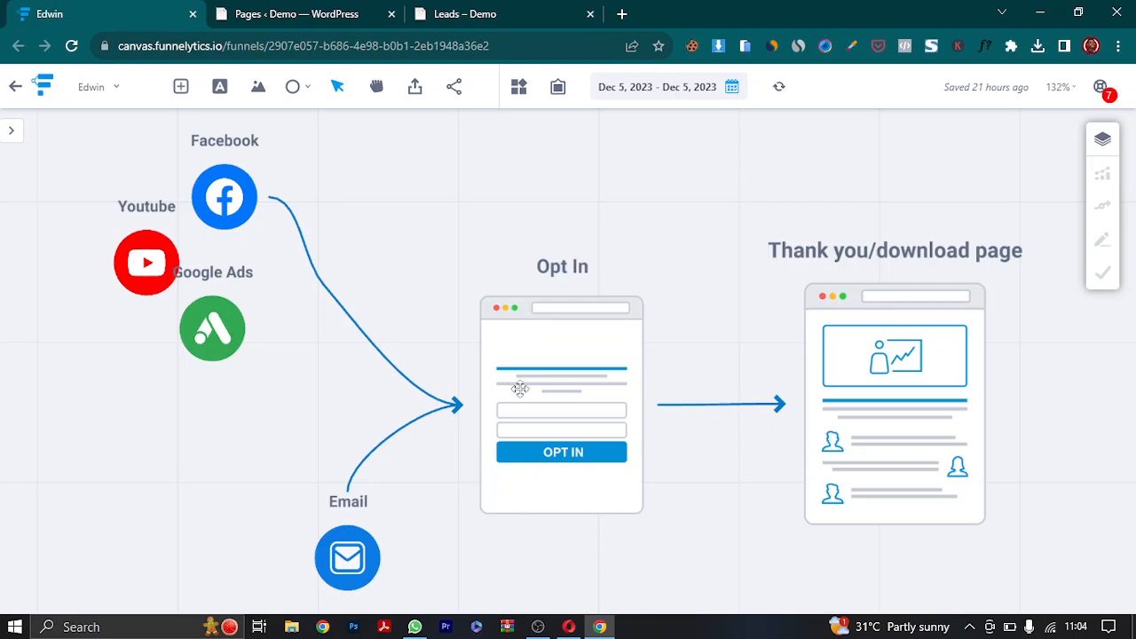
pyautogui.click(462, 10)
pyautogui.scroll(-5, 660, 360)
pyautogui.scroll(5, 665, 368)
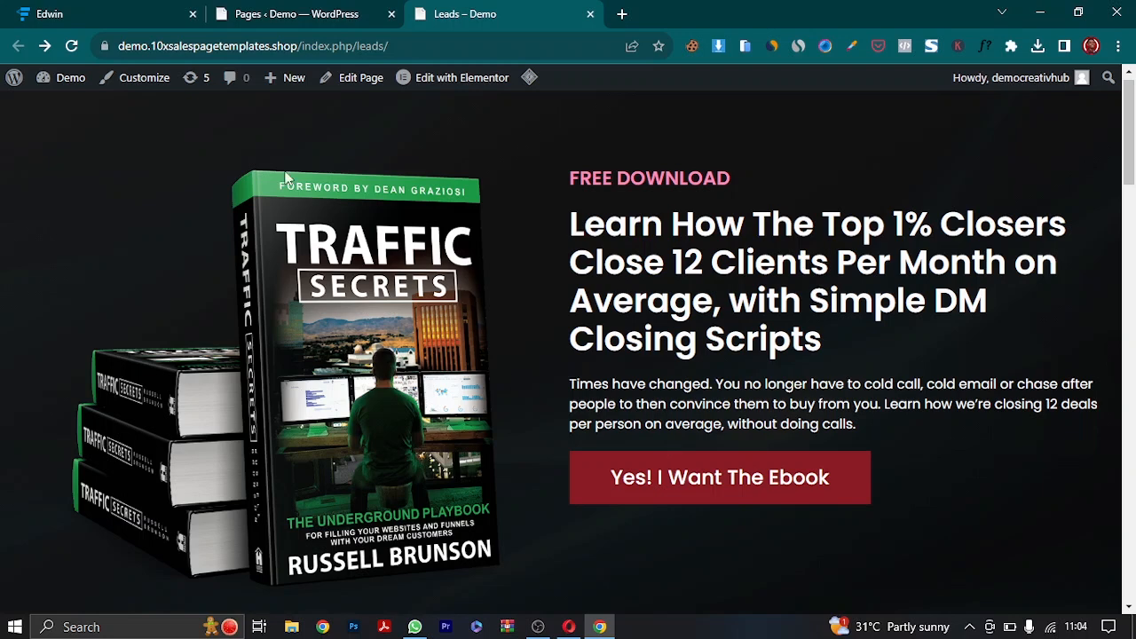
pyautogui.click(119, 10)
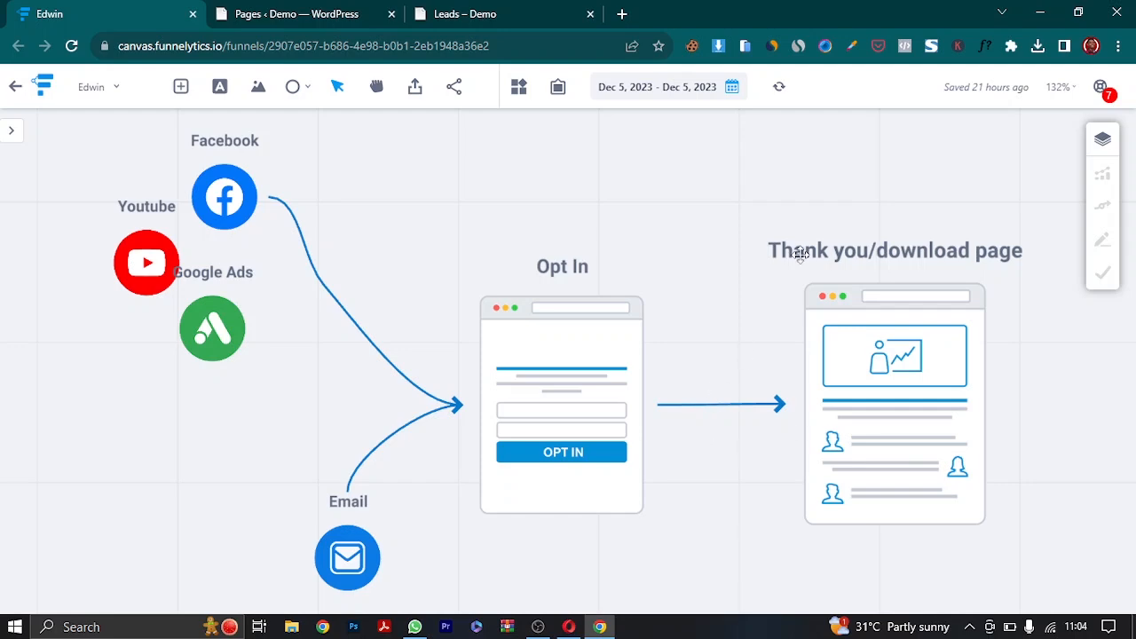
# - Display the ebook opt-in form on the Leads page again and reload the page
pyautogui.click(492, 11)
pyautogui.click(805, 501)
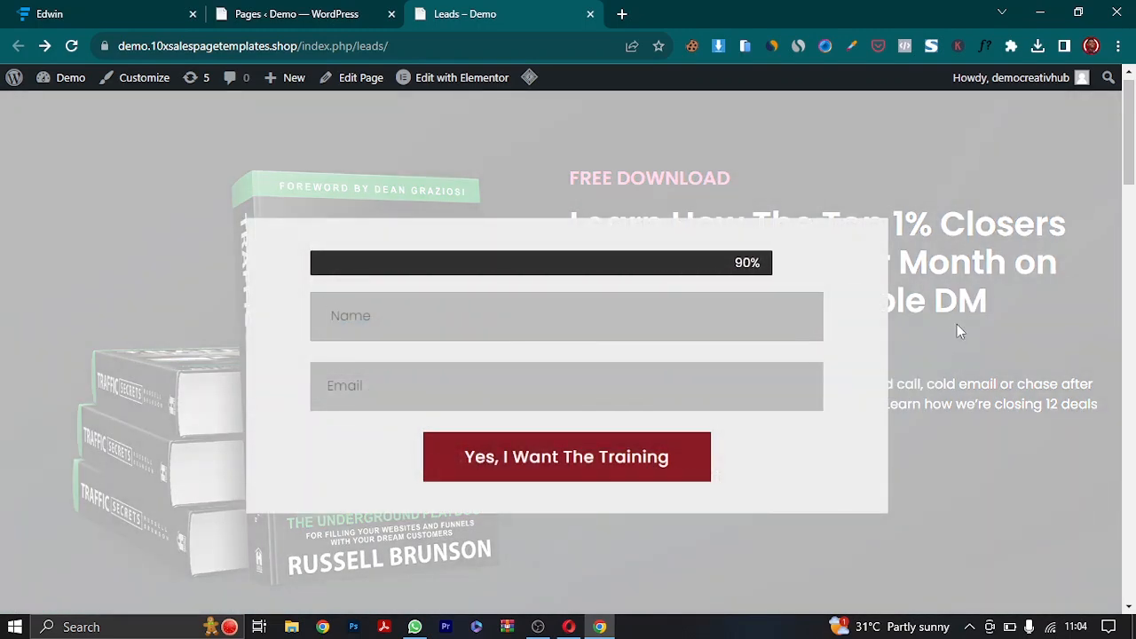
pyautogui.click(71, 49)
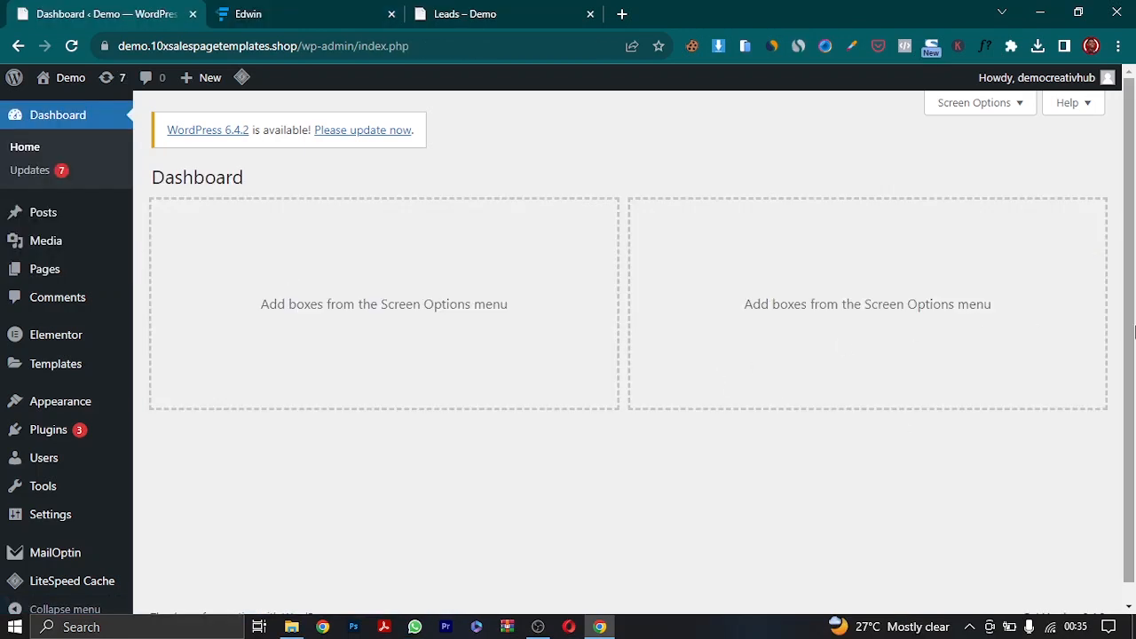
# - Check which pages the funnel diagram calls for, and return to the WordPress dashboard
pyautogui.scroll(-1, 1133, 330)
pyautogui.moveTo(1134, 330); pyautogui.dragTo(1133, 306)
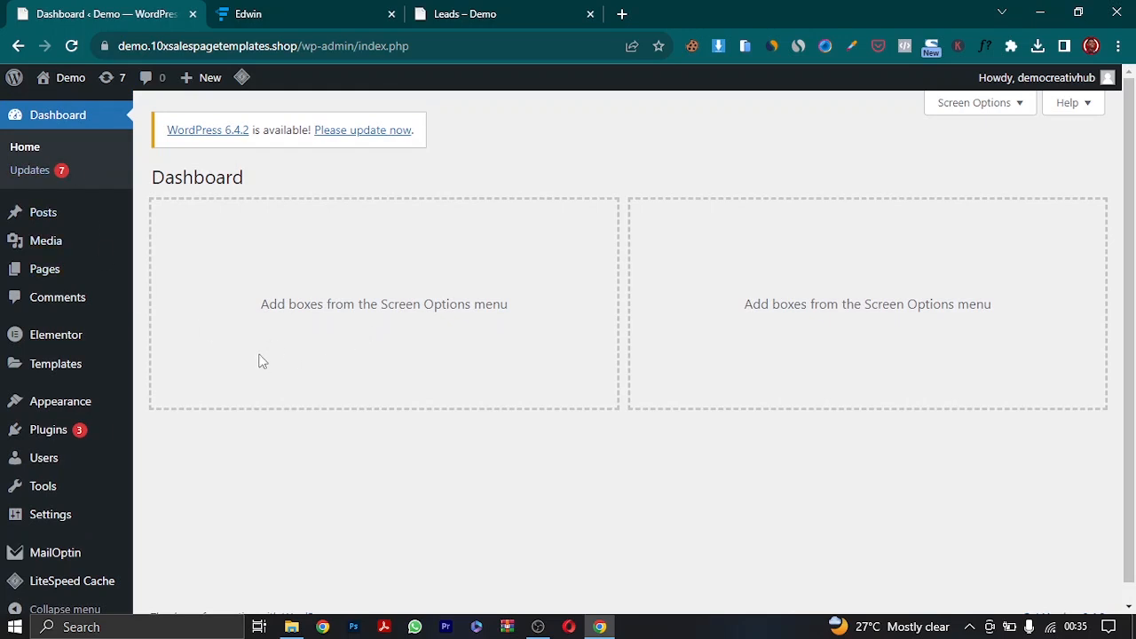
pyautogui.moveTo(30, 280)
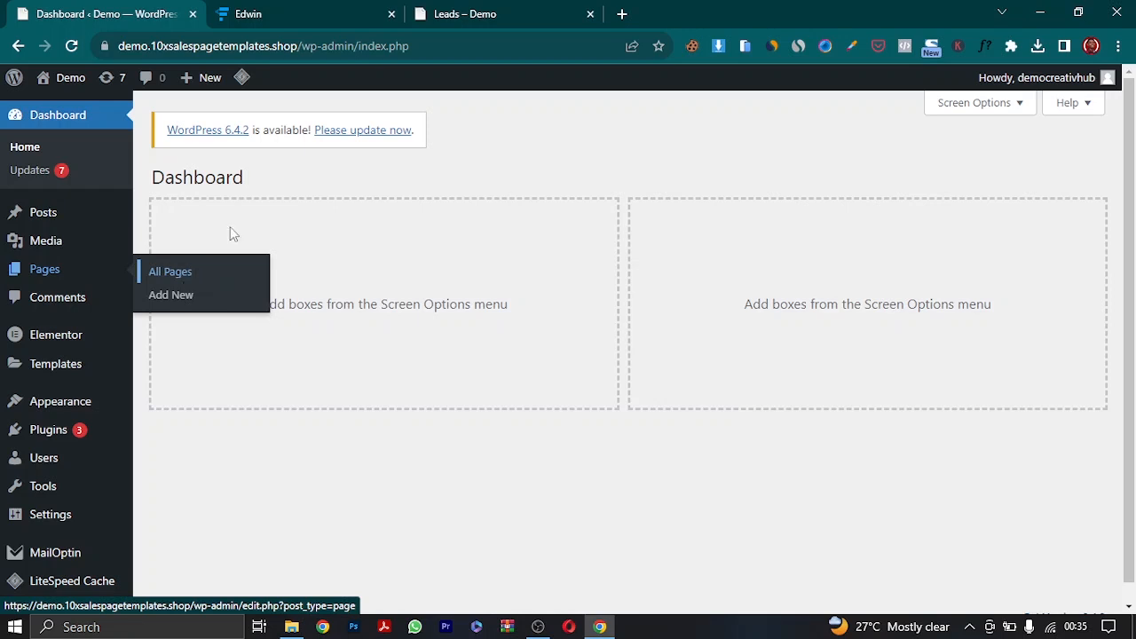
pyautogui.click(289, 9)
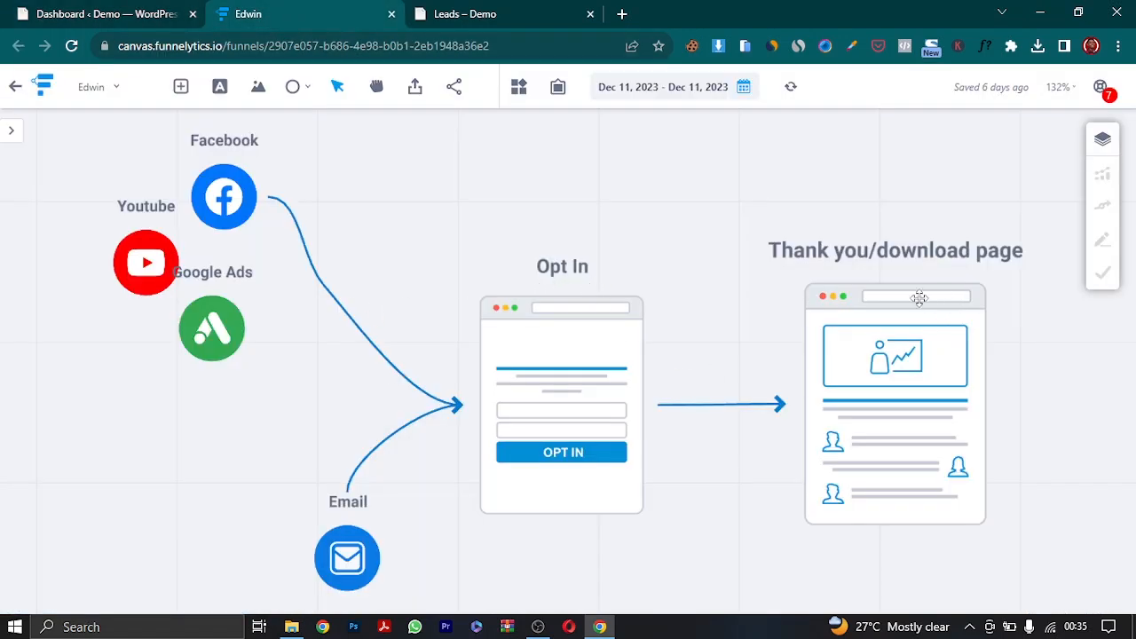
pyautogui.click(117, 9)
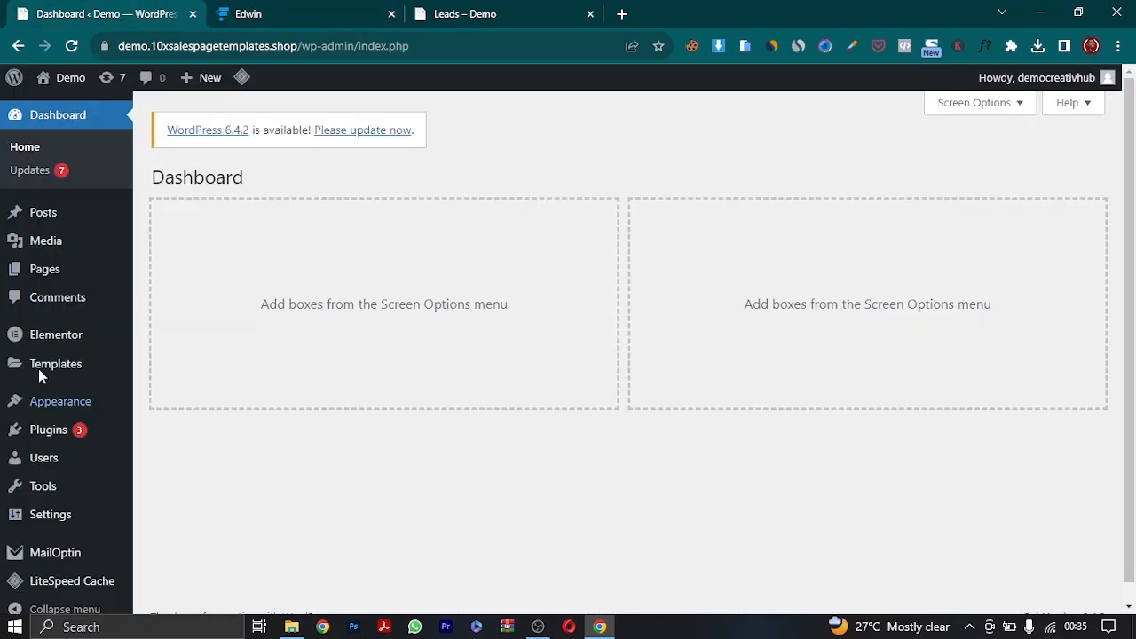
# - Create a new WordPress page titled "Optin" and publish it
pyautogui.click(182, 277)
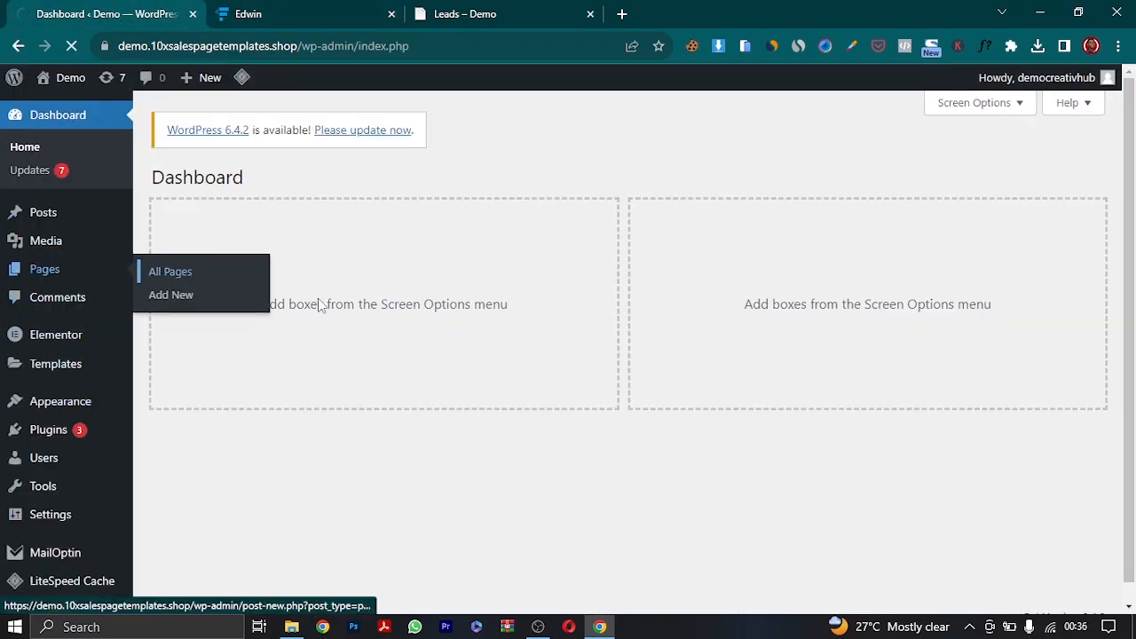
pyautogui.click(245, 178)
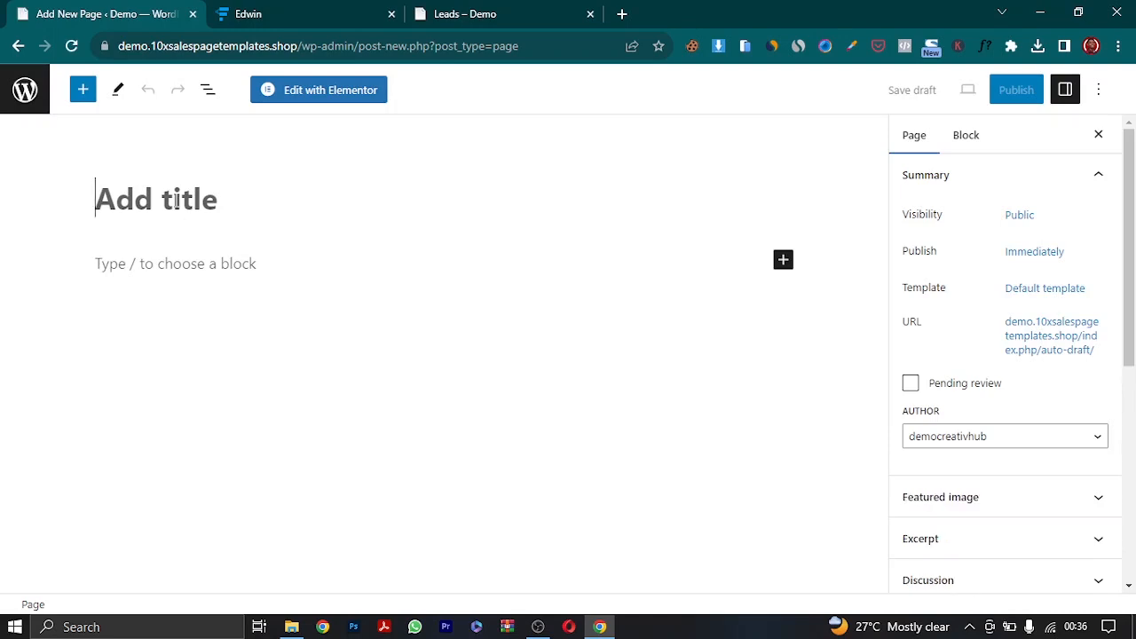
pyautogui.write('Op')
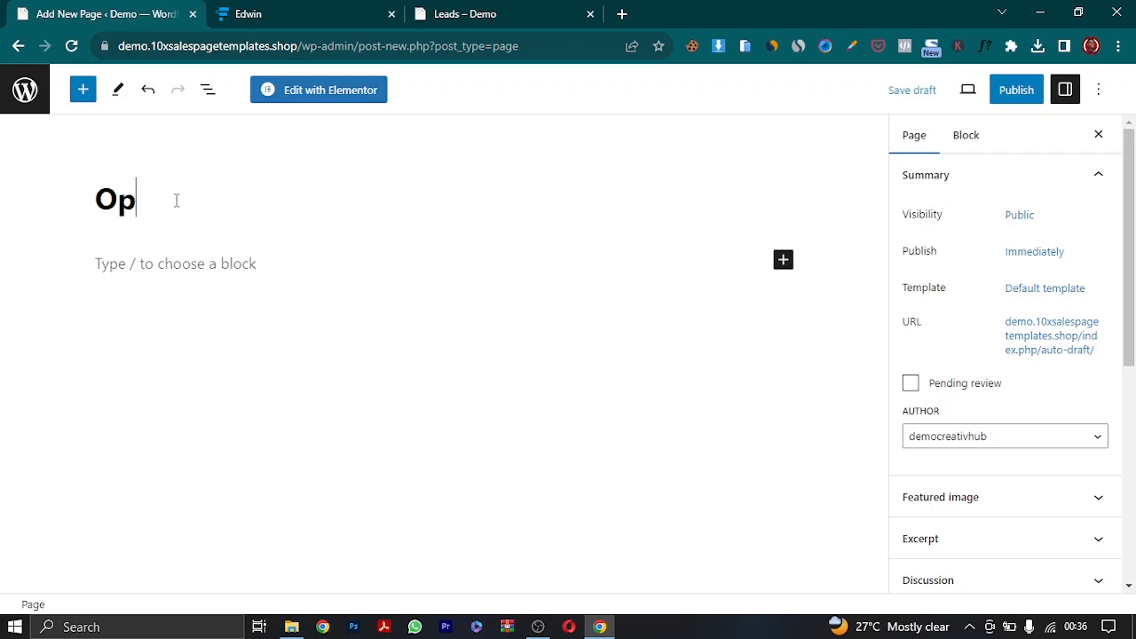
pyautogui.write('tin')
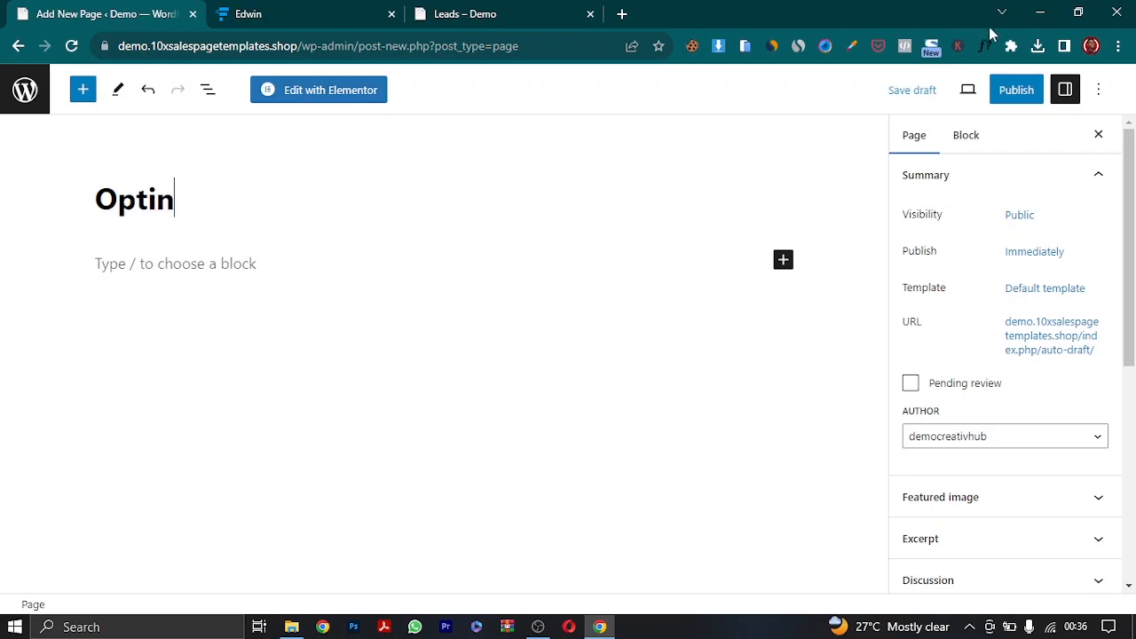
pyautogui.click(1016, 91)
pyautogui.click(961, 92)
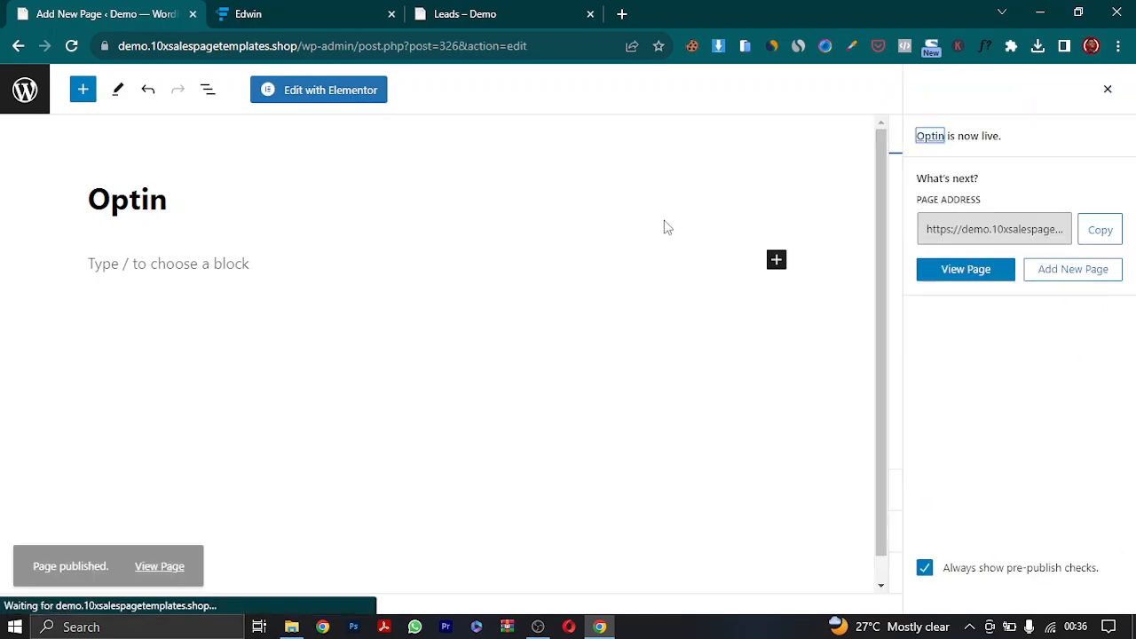
# - Create a new WordPress page titled "Thanks" and publish it
pyautogui.click(42, 109)
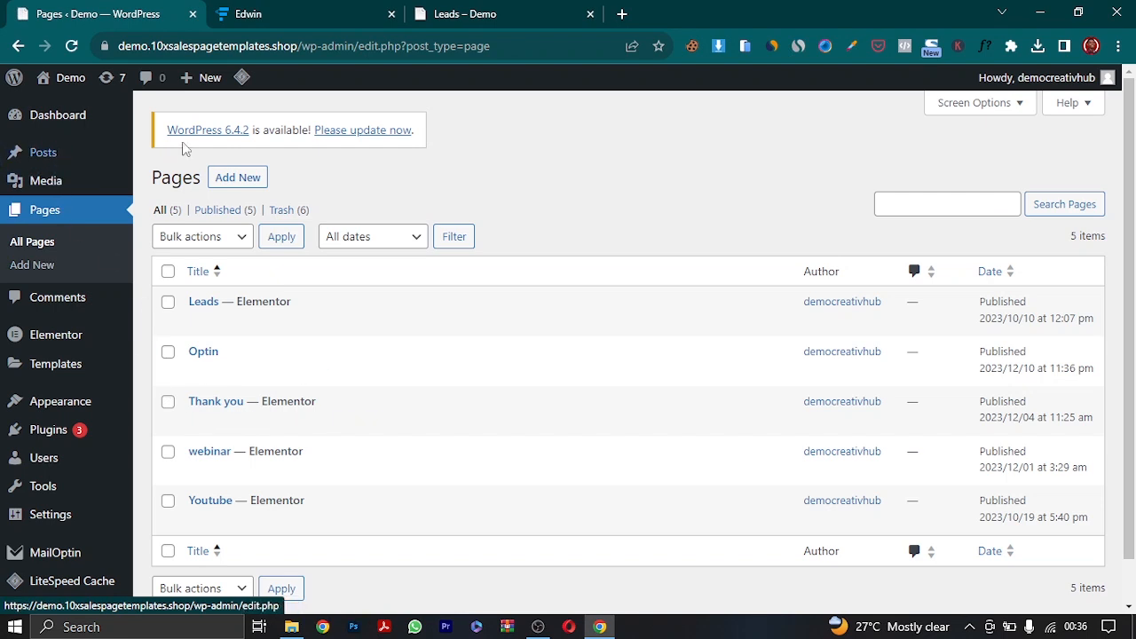
pyautogui.click(245, 180)
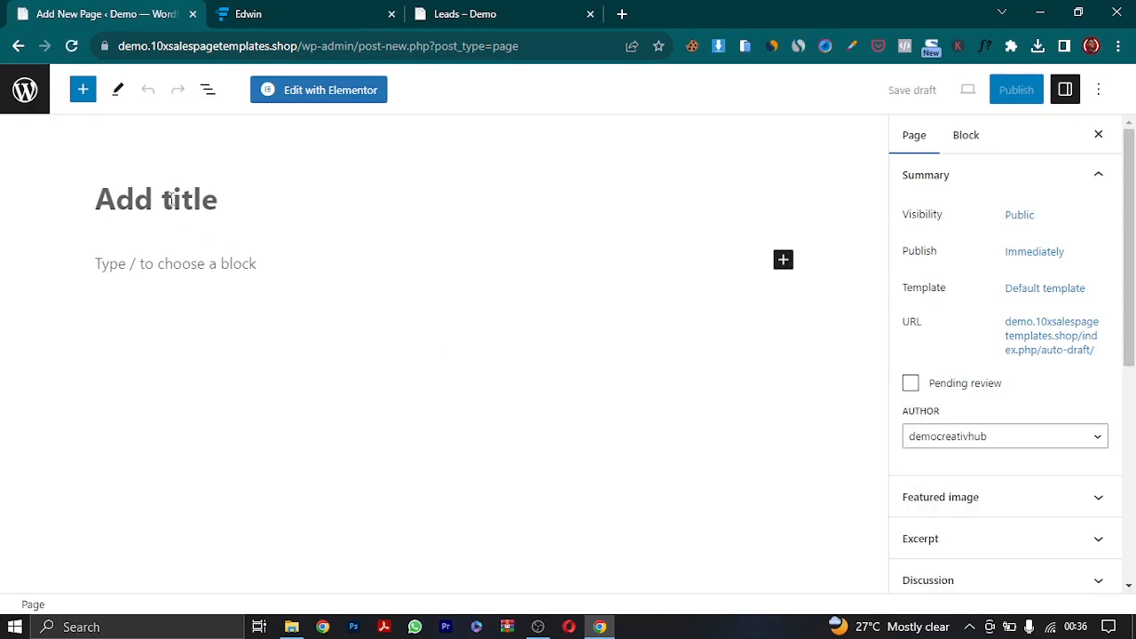
pyautogui.write('Tha')
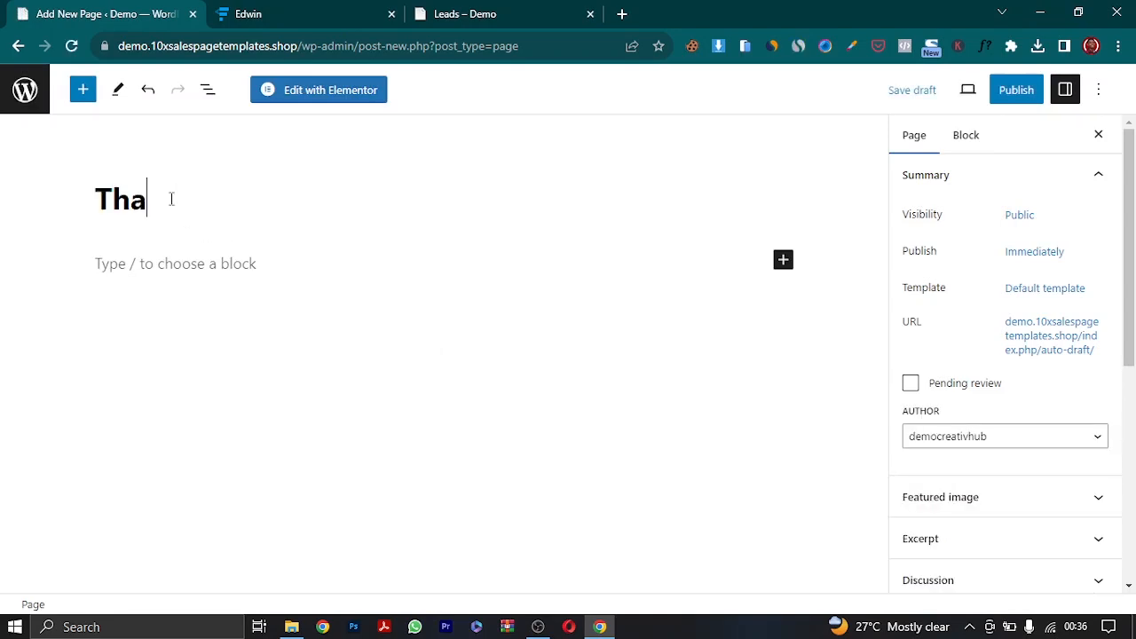
pyautogui.write('nks')
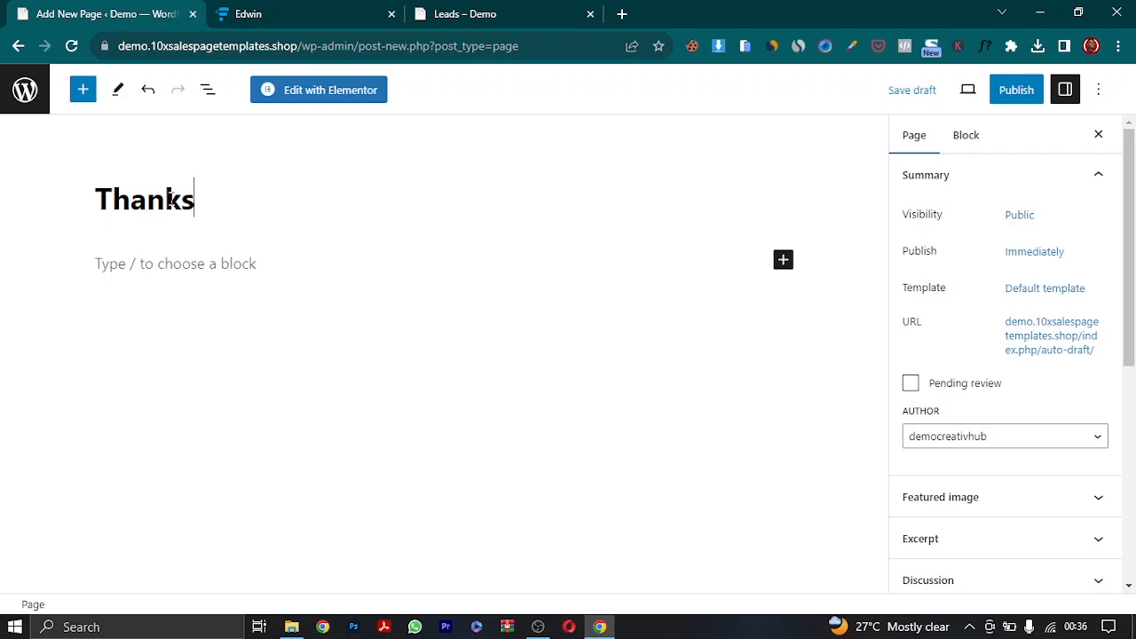
pyautogui.click(1016, 89)
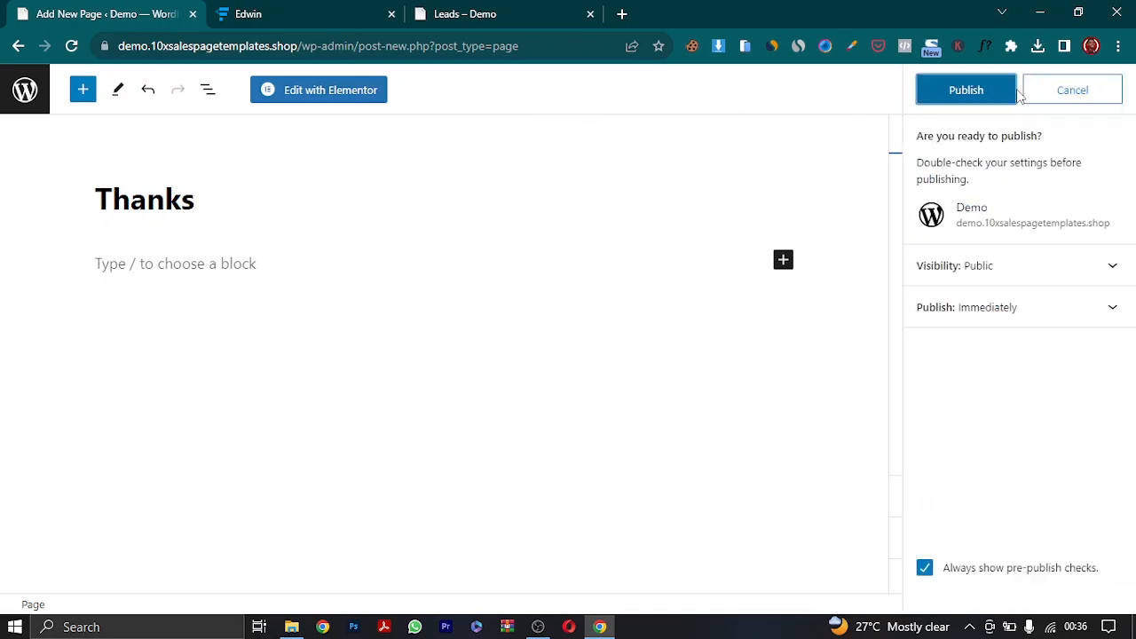
pyautogui.click(988, 96)
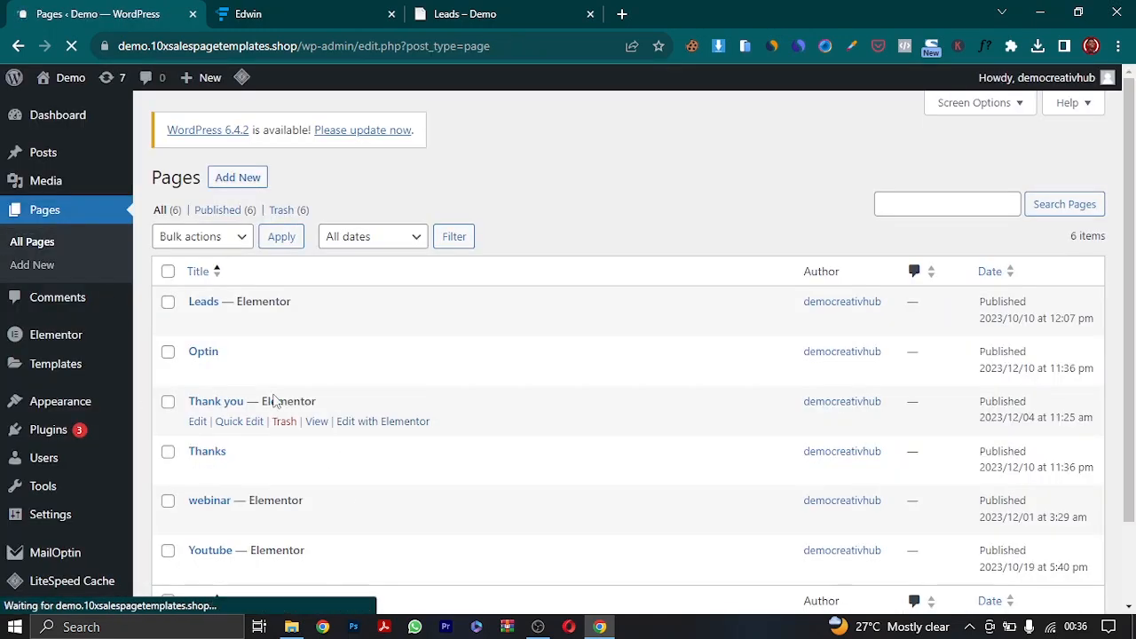
# - Open the Optin page in the Elementor editor and review the Leads page design as the reference
pyautogui.click(197, 372)
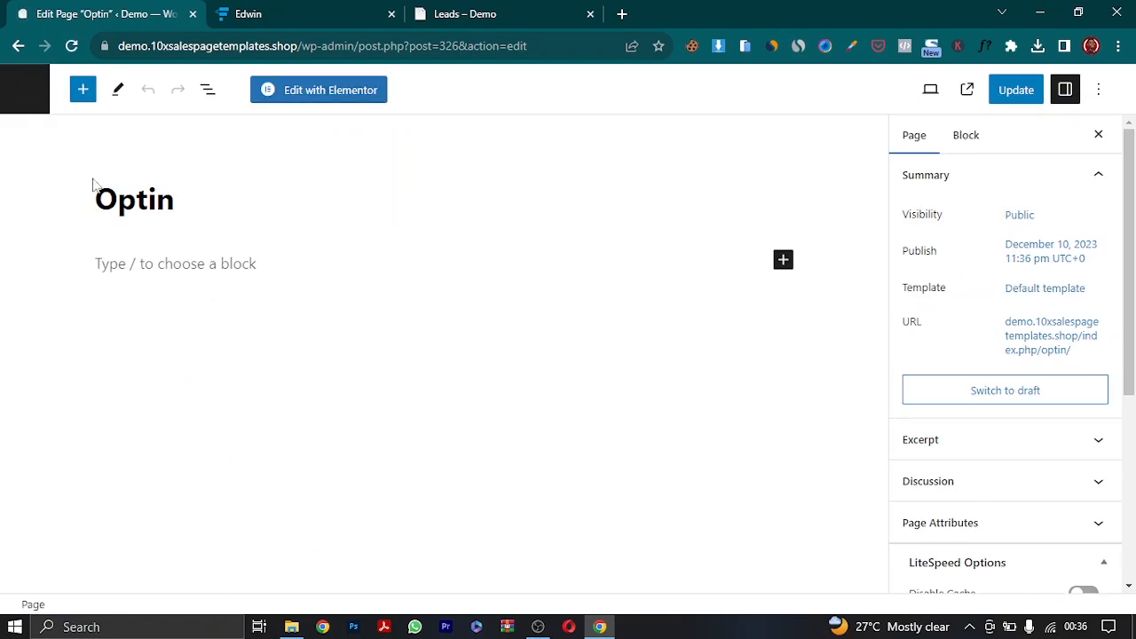
pyautogui.click(337, 98)
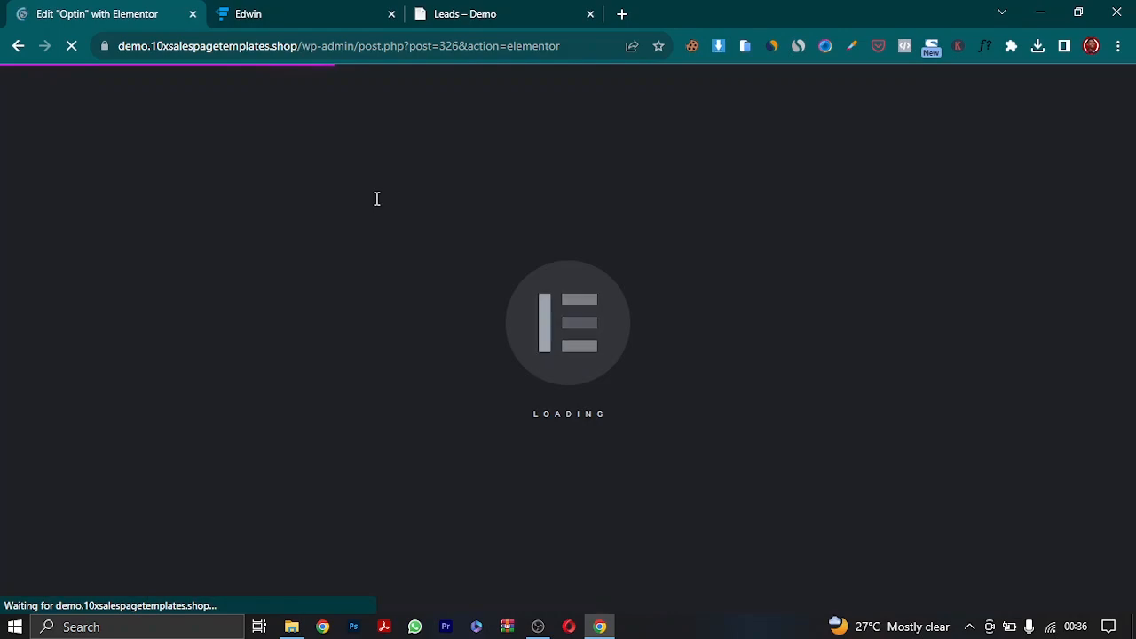
pyautogui.click(461, 10)
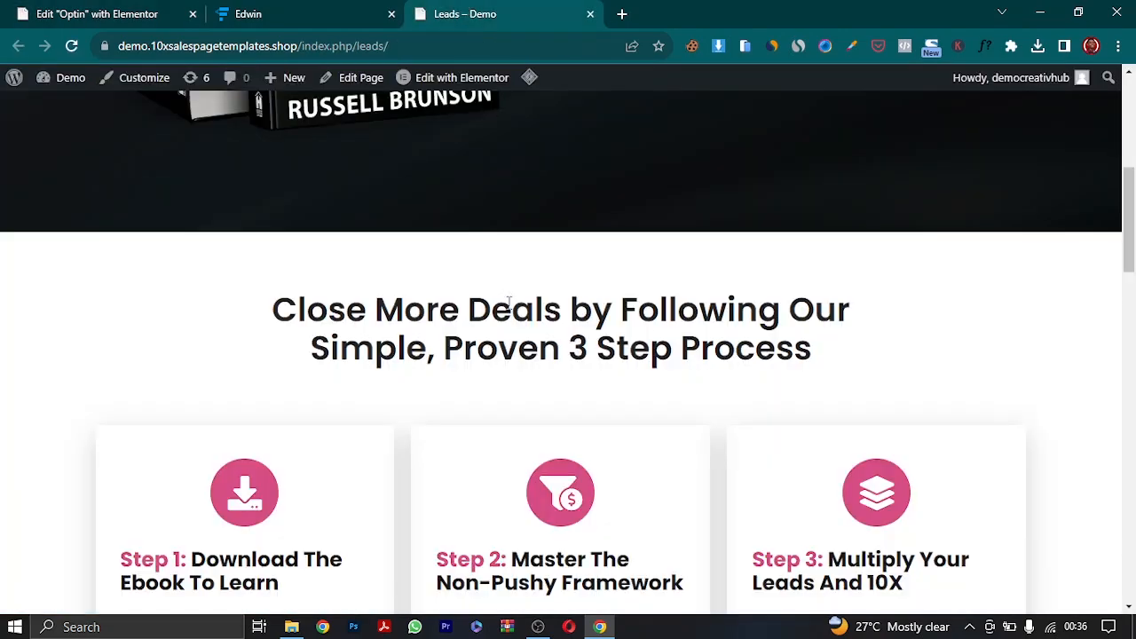
pyautogui.scroll(5, 480, 272)
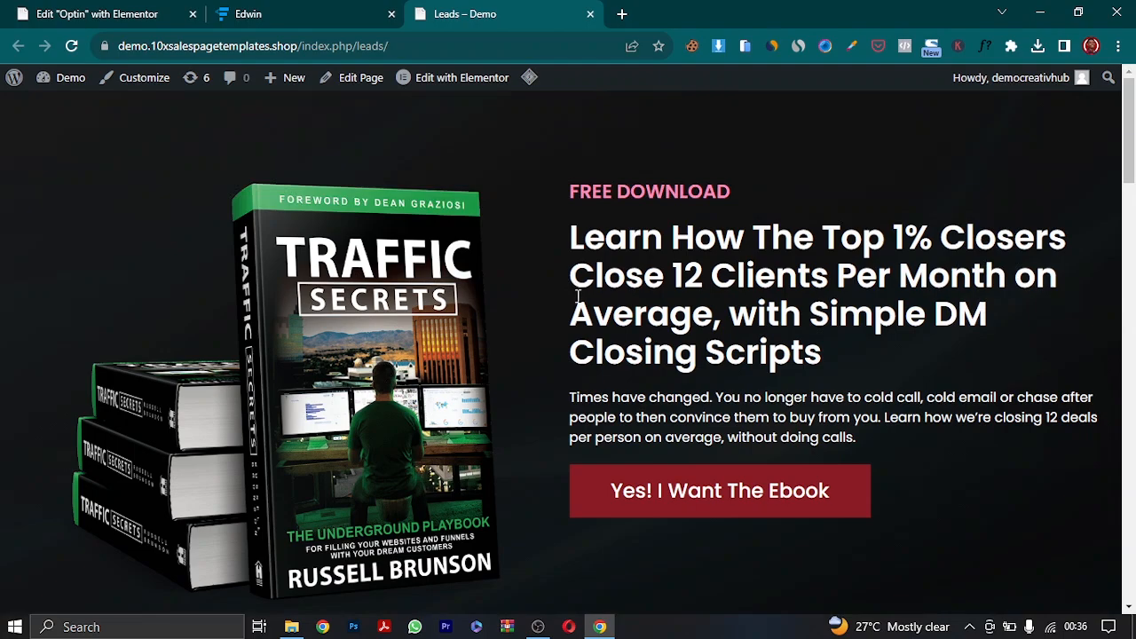
pyautogui.scroll(-15, 594, 311)
pyautogui.scroll(20, 594, 314)
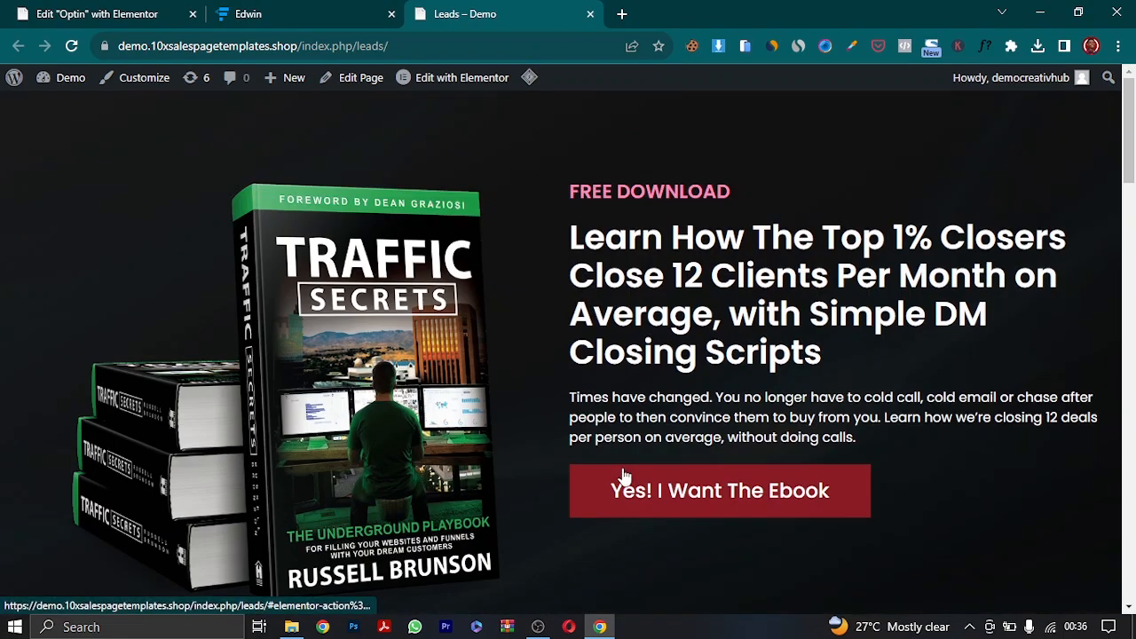
pyautogui.click(152, 13)
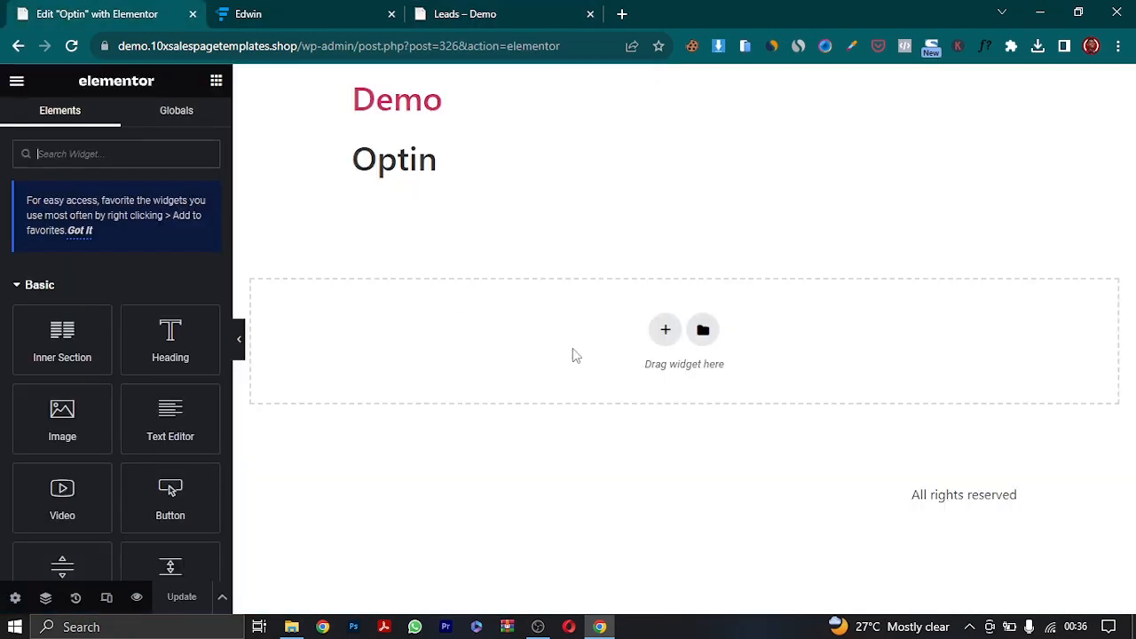
# - Change the Optin page's layout to a blank canvas without the site header, title and footer, and update the page
pyautogui.click(15, 597)
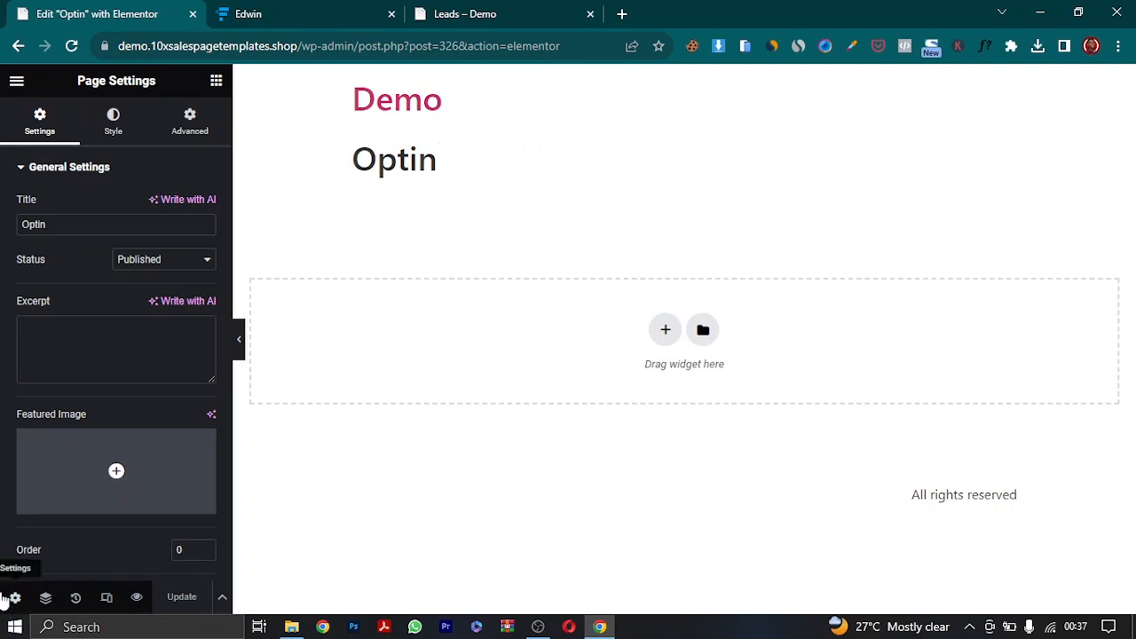
pyautogui.scroll(-1, 190, 444)
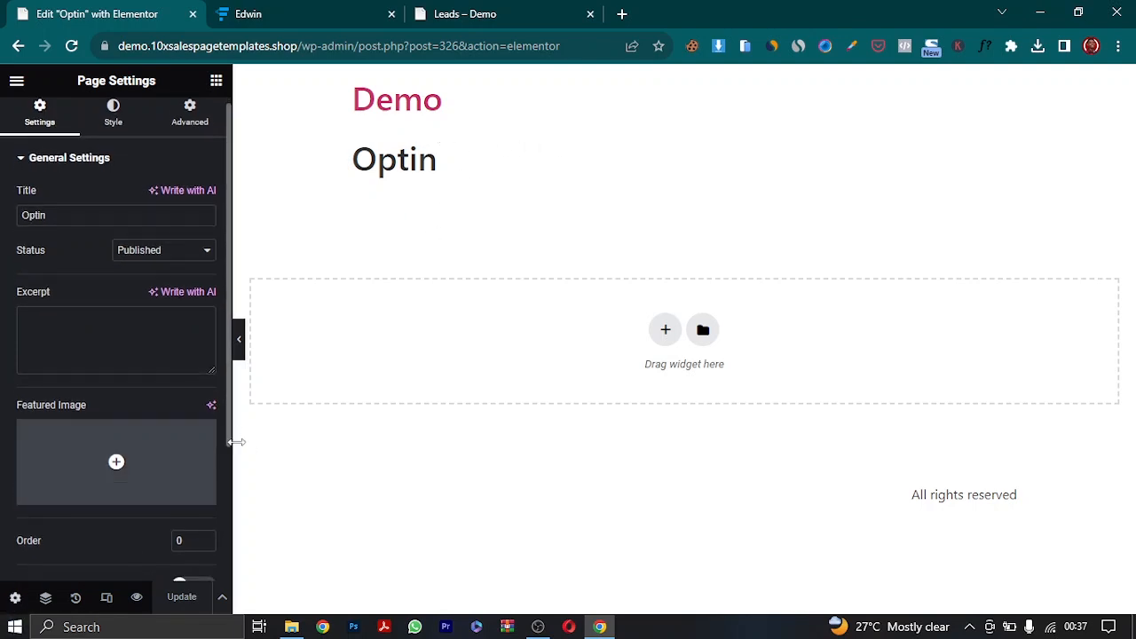
pyautogui.moveTo(234, 436); pyautogui.dragTo(211, 549)
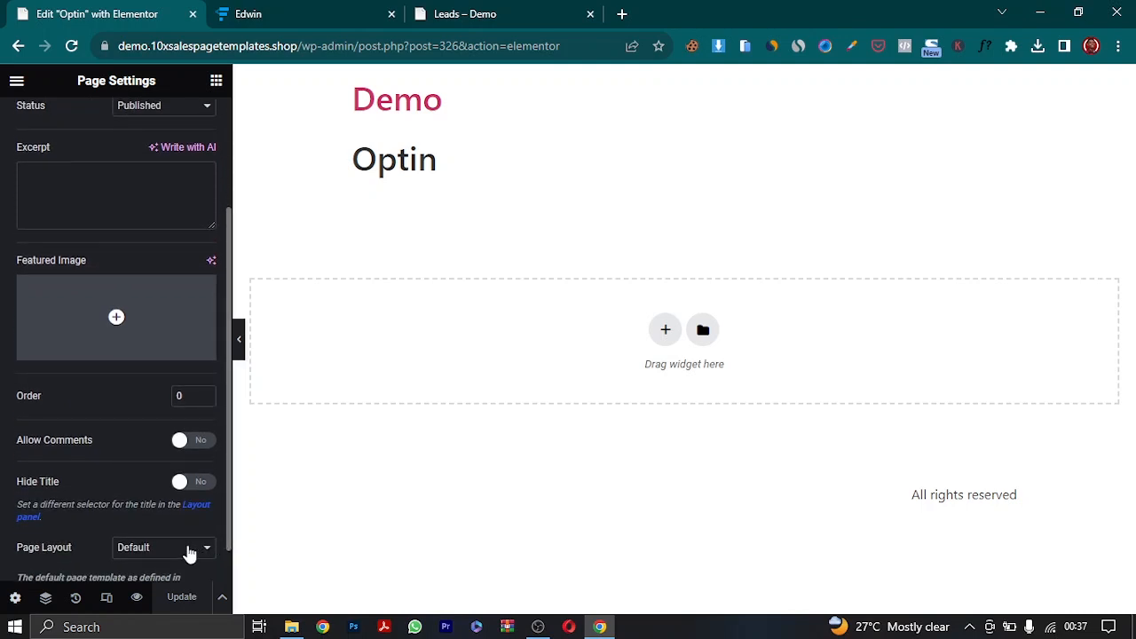
pyautogui.click(188, 550)
pyautogui.click(175, 579)
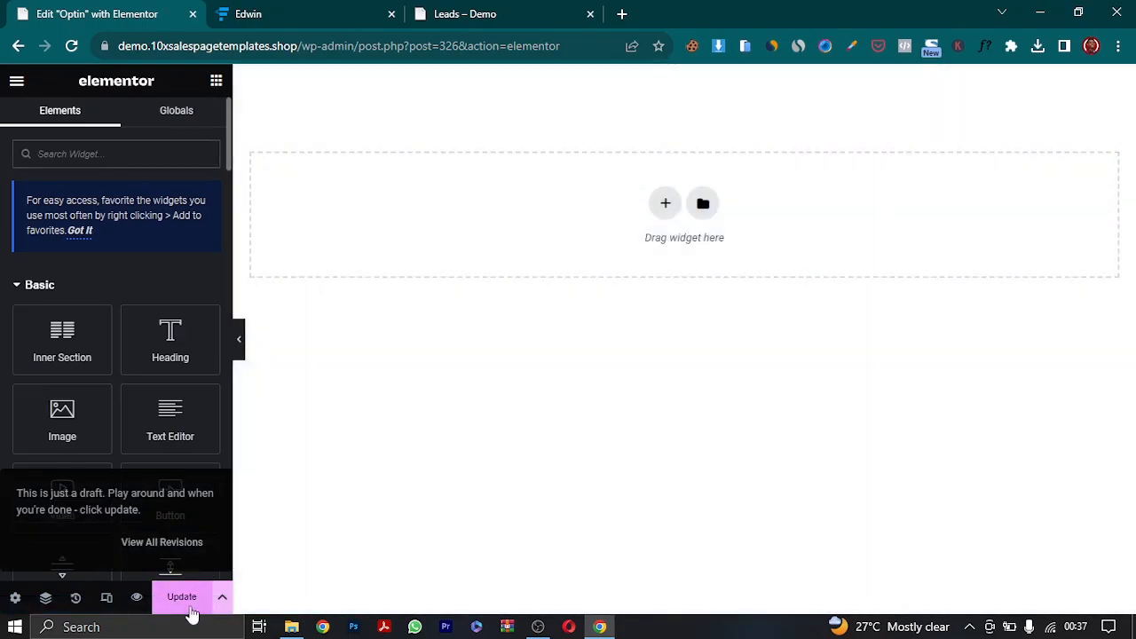
pyautogui.click(188, 601)
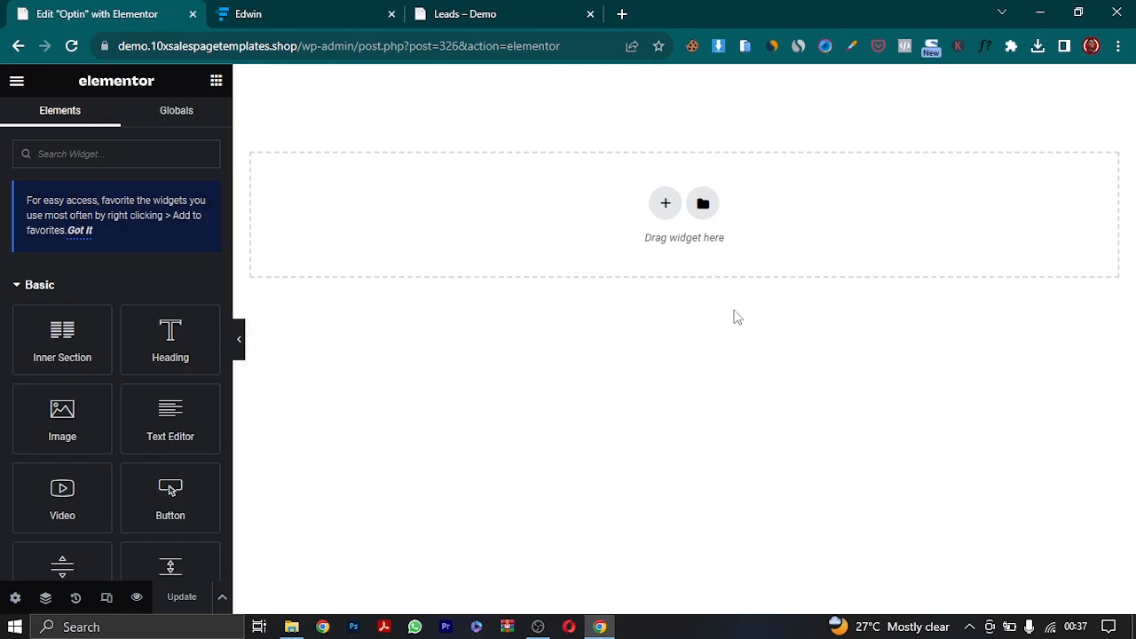
# - Check the Leads page's hero layout and add a section with two equal columns to the Optin page
pyautogui.click(664, 205)
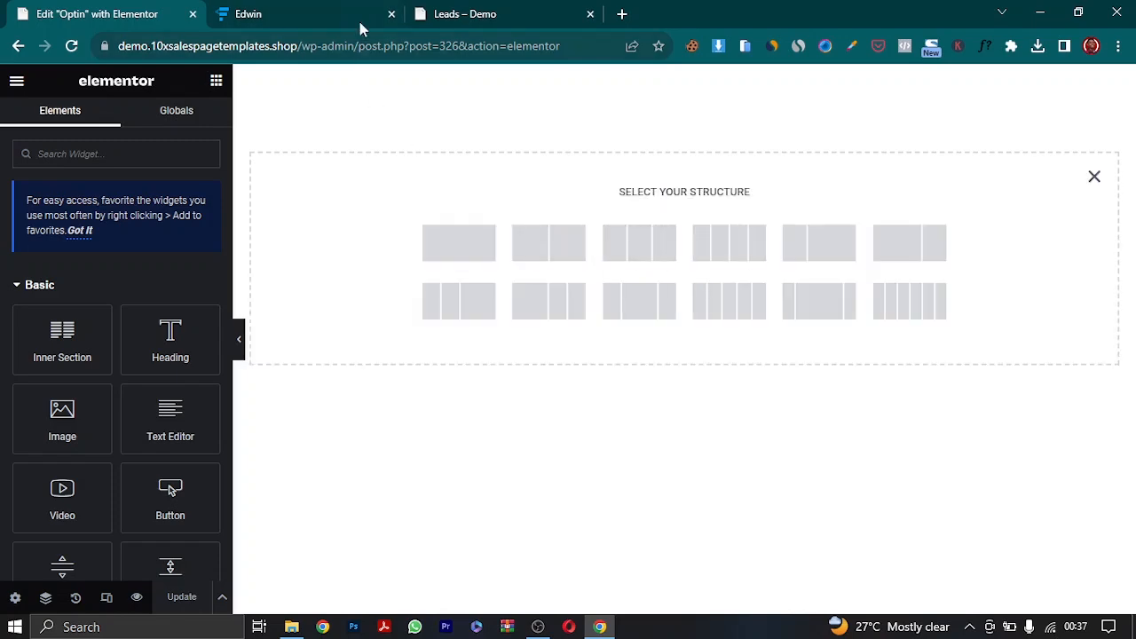
pyautogui.click(479, 20)
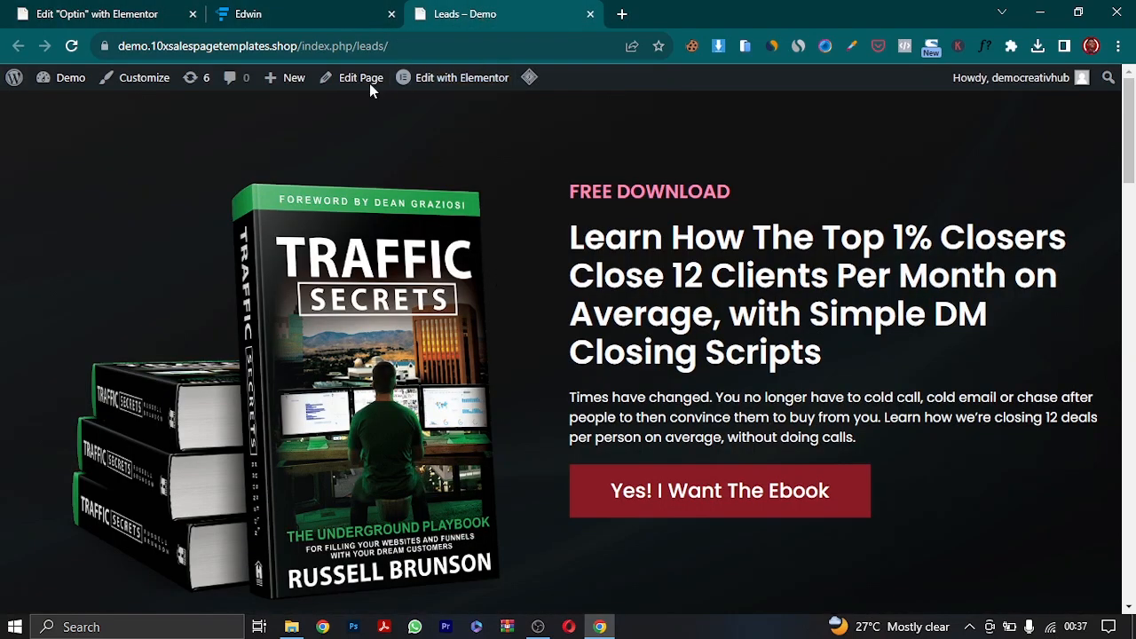
pyautogui.click(102, 14)
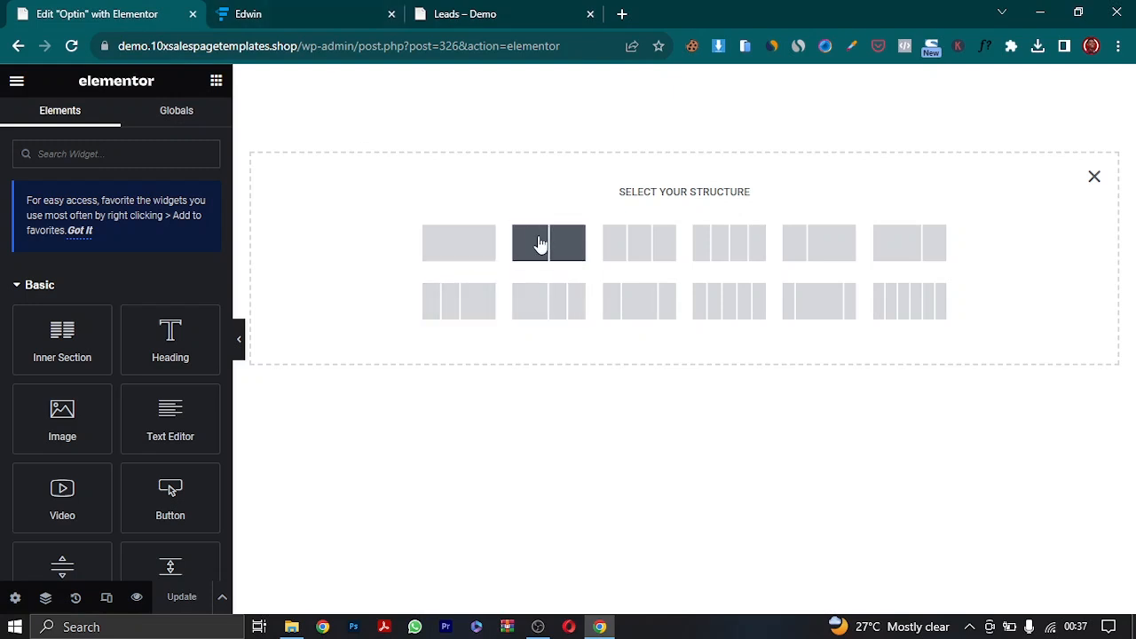
pyautogui.click(575, 260)
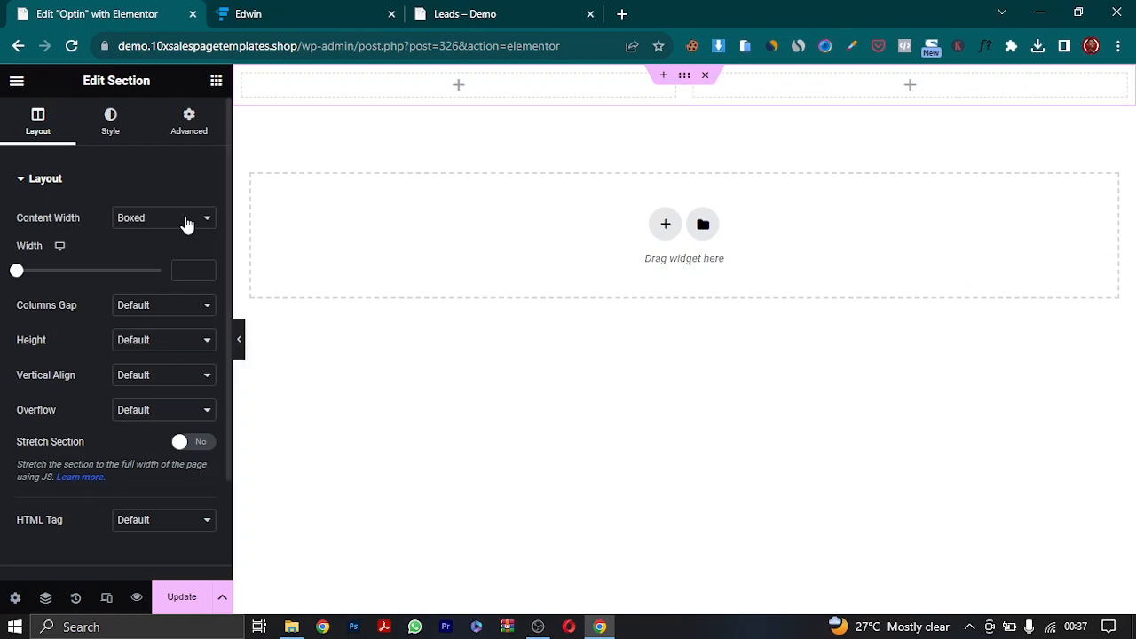
# - Place an Image widget in the section's first column and a Heading widget in its second column
pyautogui.click(216, 82)
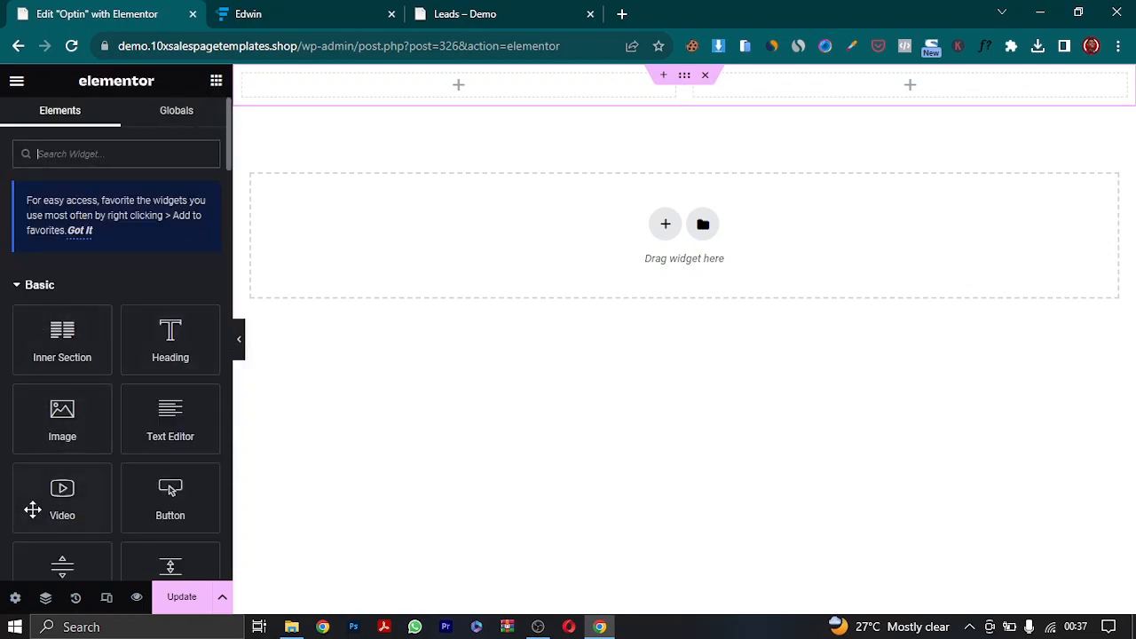
pyautogui.moveTo(94, 411); pyautogui.dragTo(418, 108)
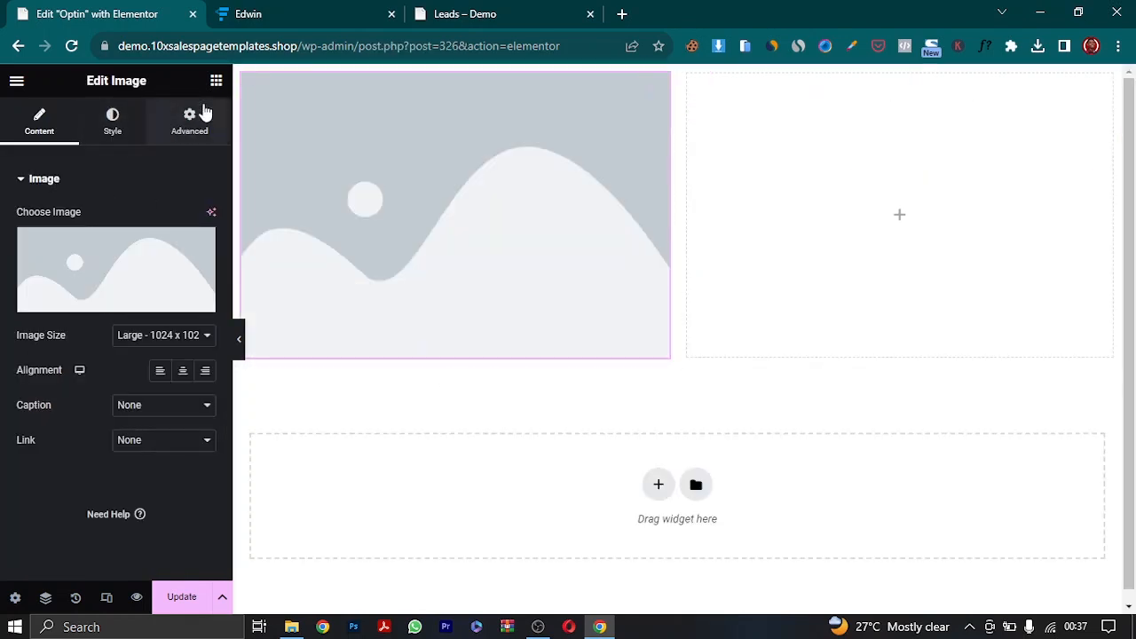
pyautogui.click(215, 80)
pyautogui.moveTo(144, 367); pyautogui.dragTo(826, 204)
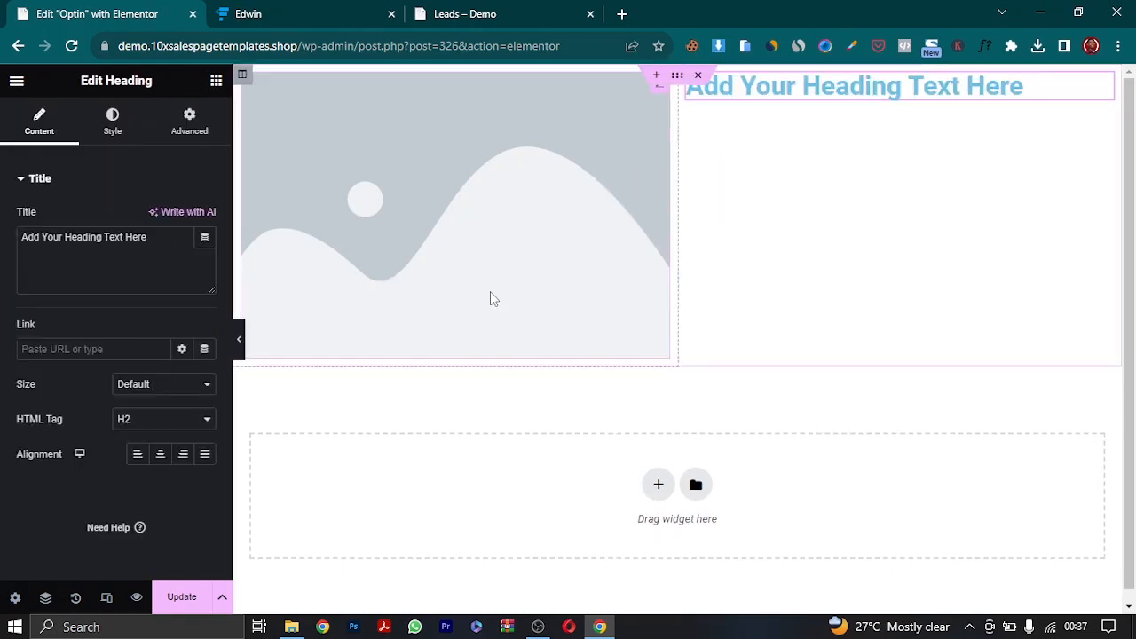
# - Add a Text Editor widget to the second column and position it below the heading, matching the Leads page
pyautogui.click(215, 82)
pyautogui.moveTo(154, 434); pyautogui.dragTo(773, 76)
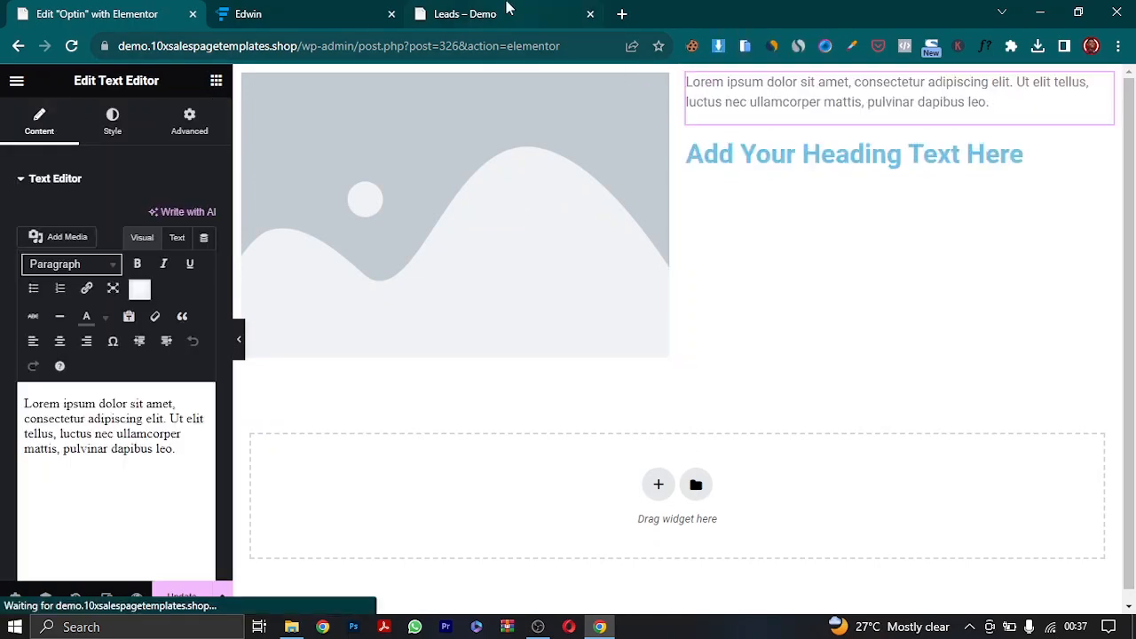
pyautogui.click(497, 14)
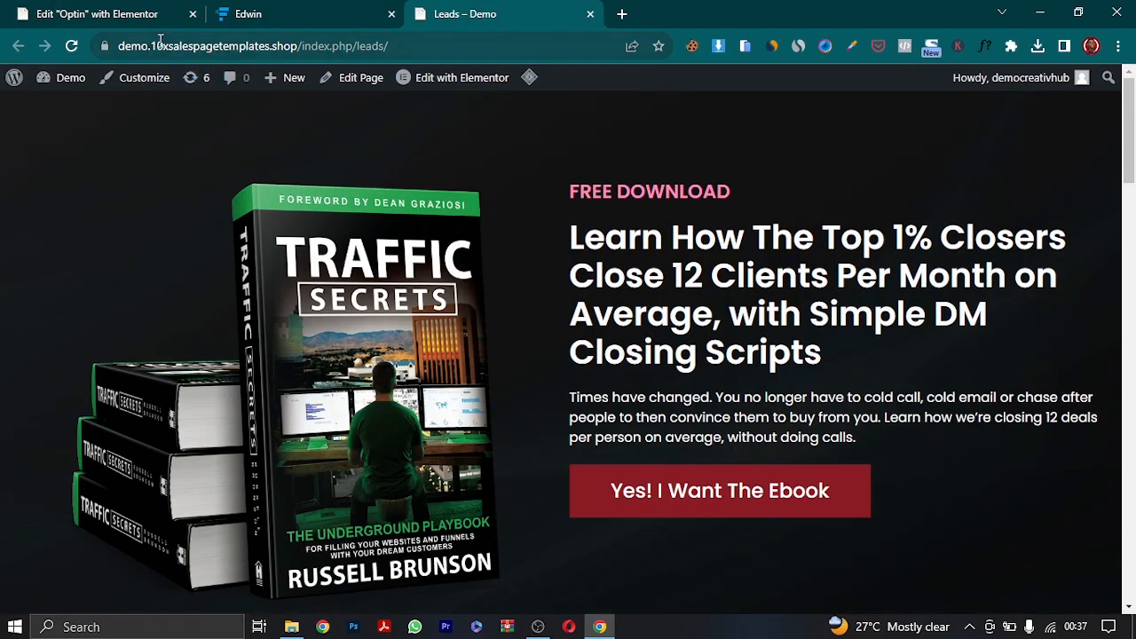
pyautogui.click(133, 13)
pyautogui.moveTo(1099, 97); pyautogui.dragTo(1087, 138)
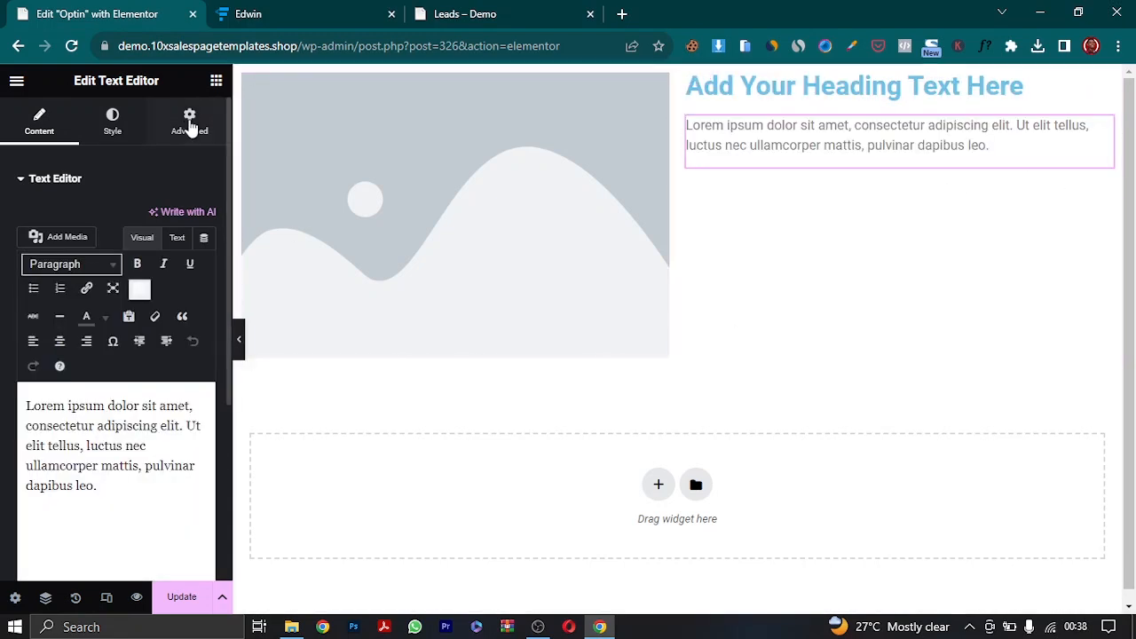
# - Add another Heading widget above the existing heading and a Button widget below the text in the second column
pyautogui.click(215, 80)
pyautogui.moveTo(176, 348); pyautogui.dragTo(839, 91)
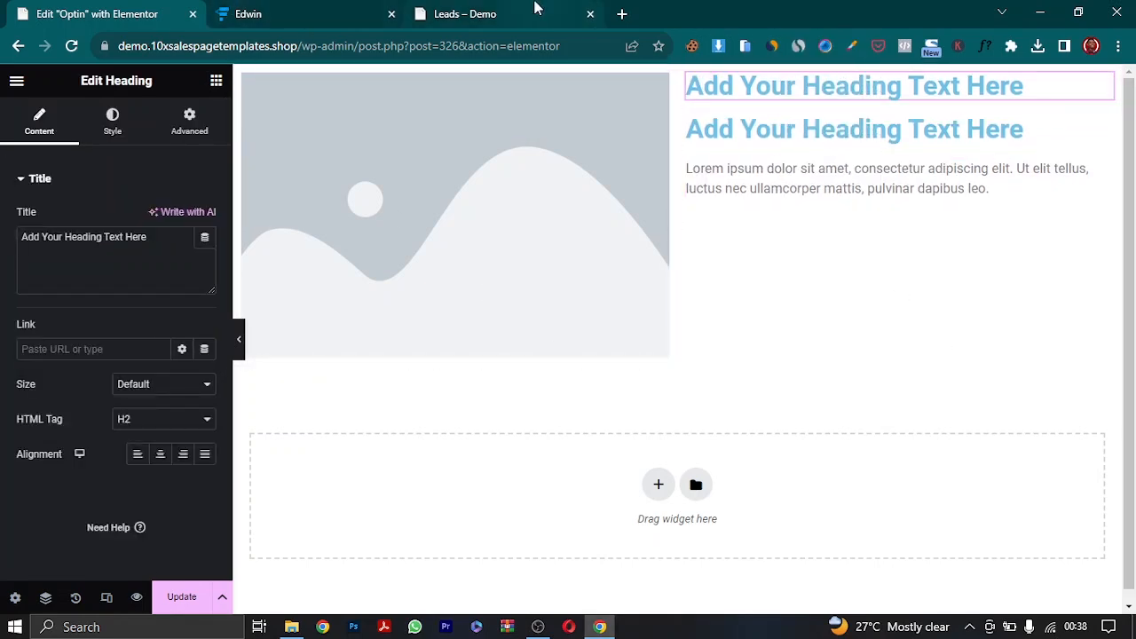
pyautogui.click(535, 10)
pyautogui.click(125, 16)
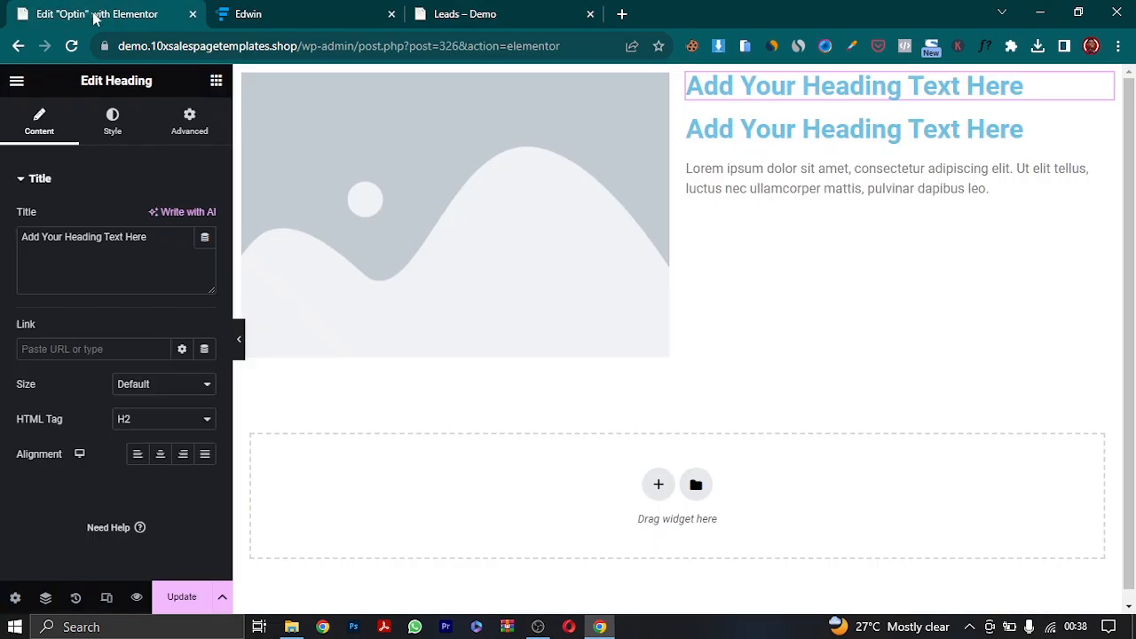
pyautogui.click(215, 81)
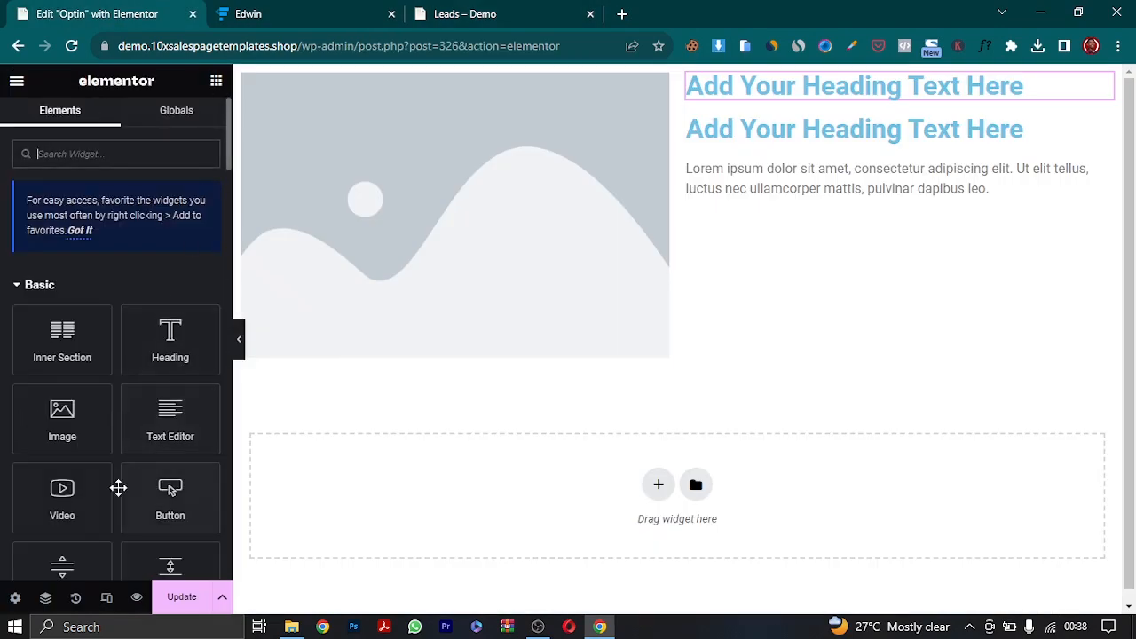
pyautogui.moveTo(170, 497); pyautogui.dragTo(756, 224)
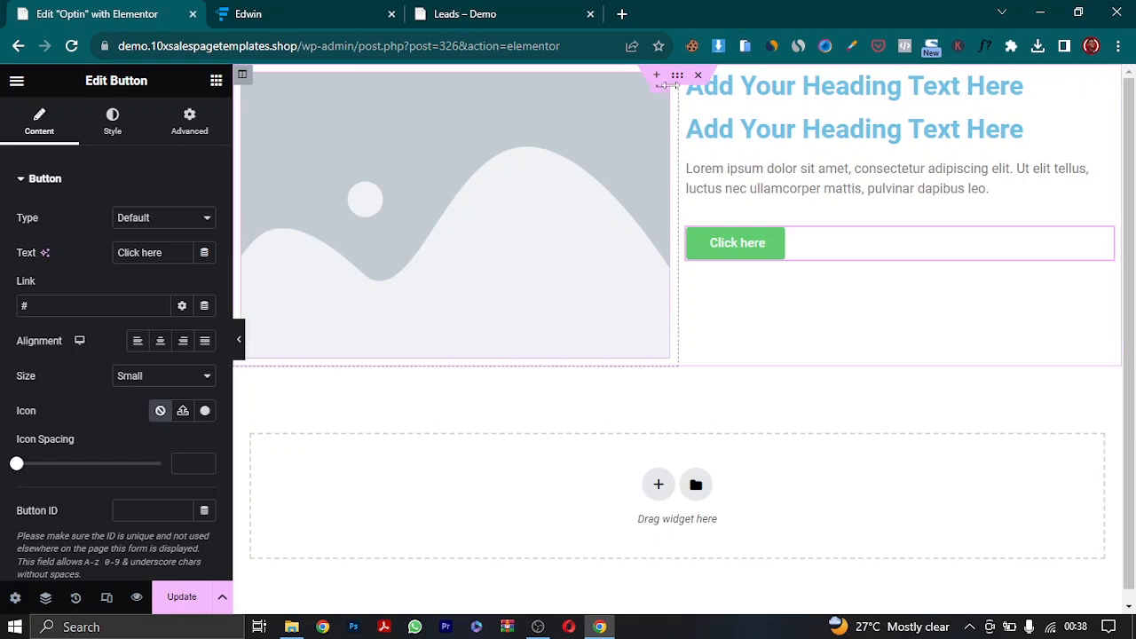
# - Unlink the two-column section's padding values and set its top padding to 50 px
pyautogui.click(677, 76)
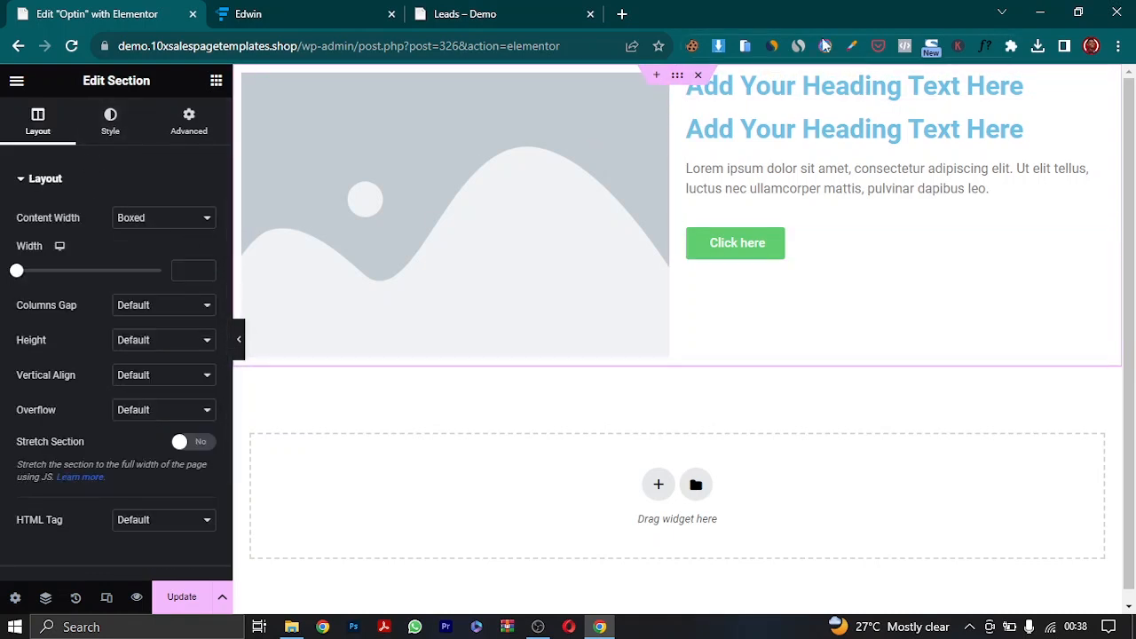
pyautogui.click(189, 123)
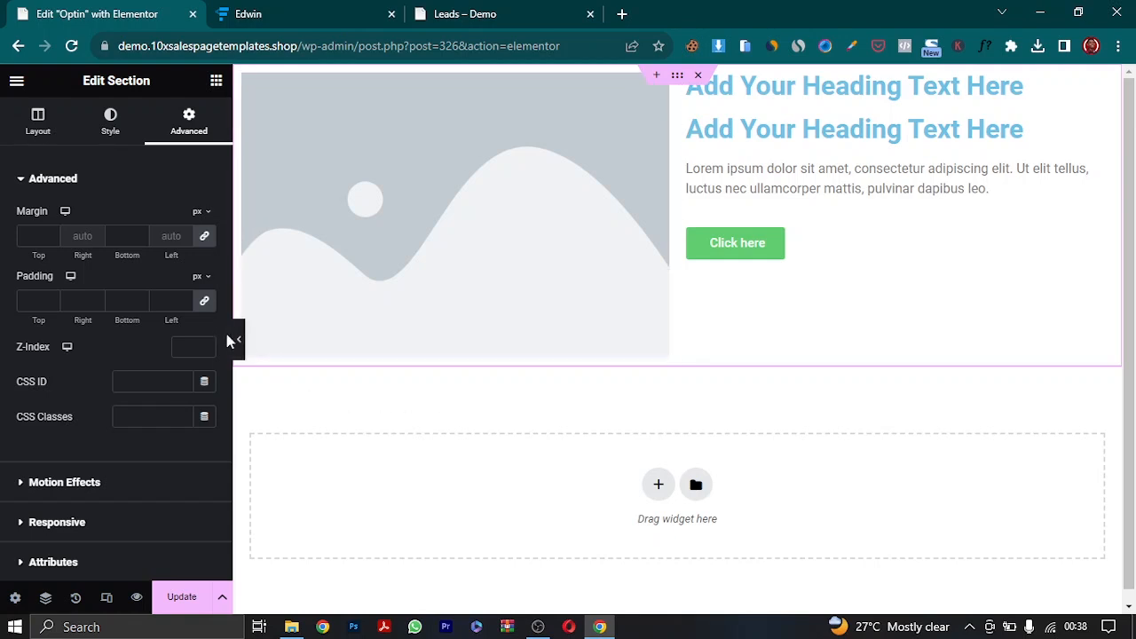
pyautogui.click(210, 304)
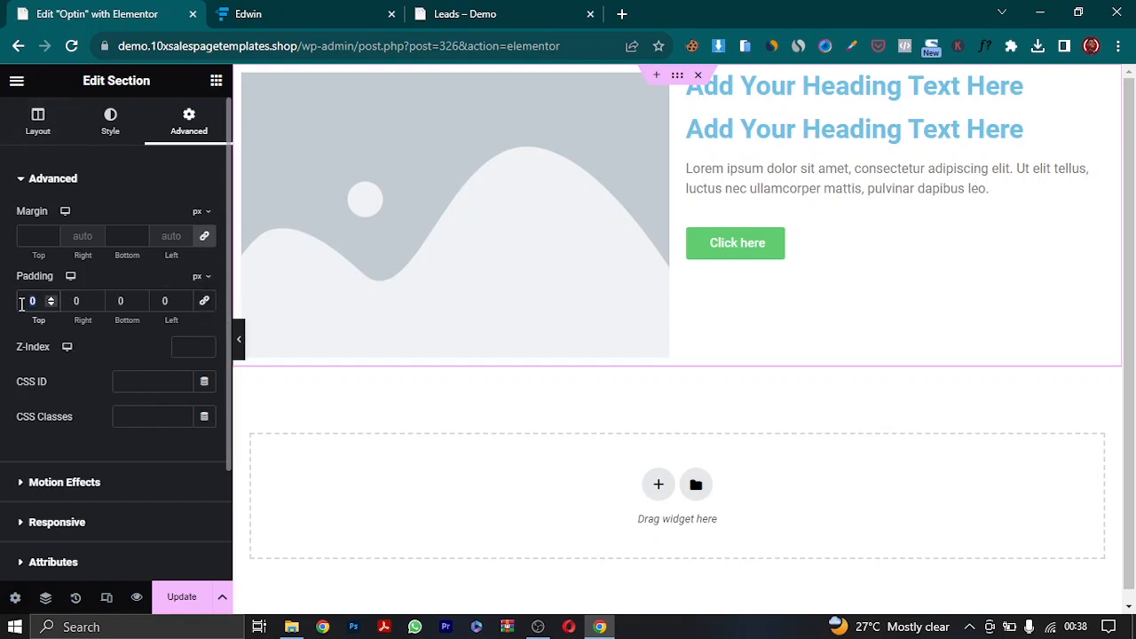
pyautogui.write('50')
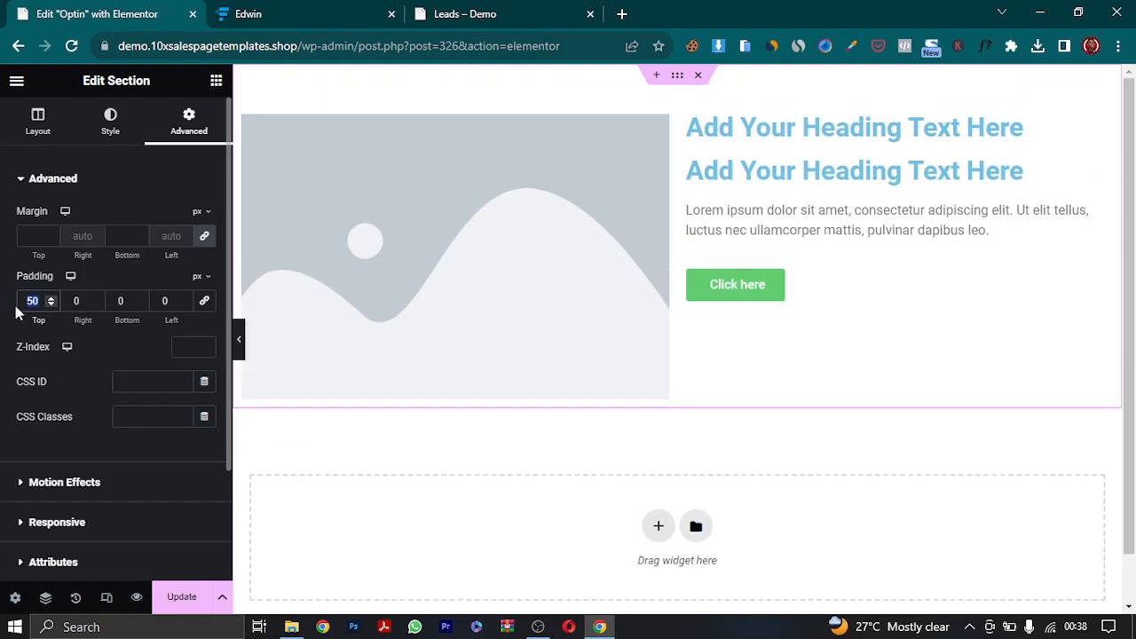
# - Set the two-column section's top and bottom padding to 60 px each
pyautogui.write('80')
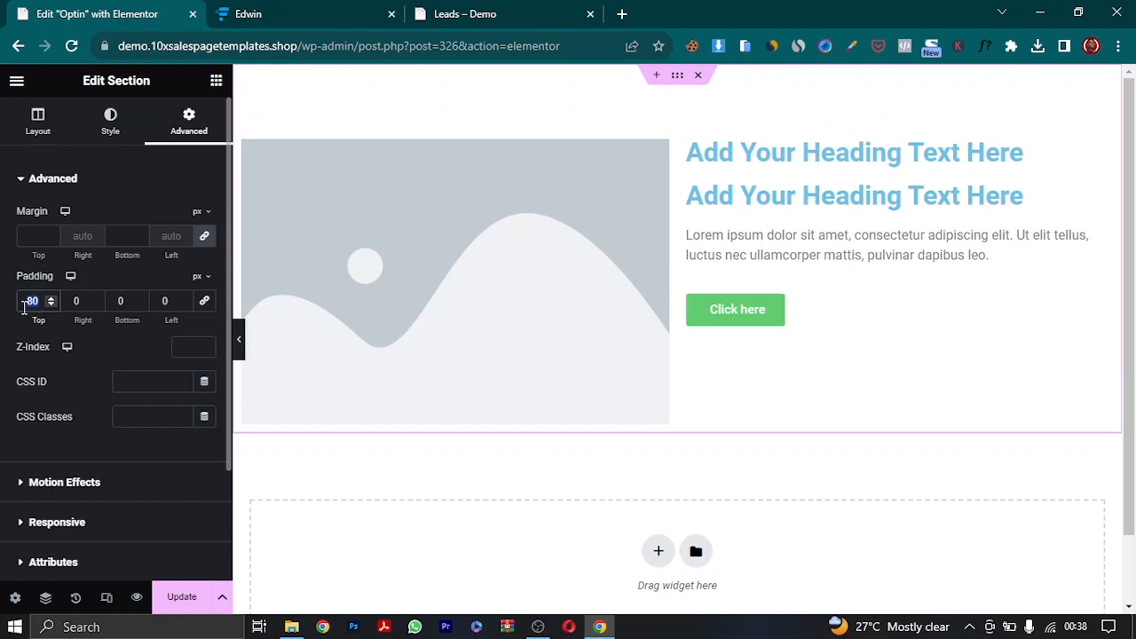
pyautogui.write('60')
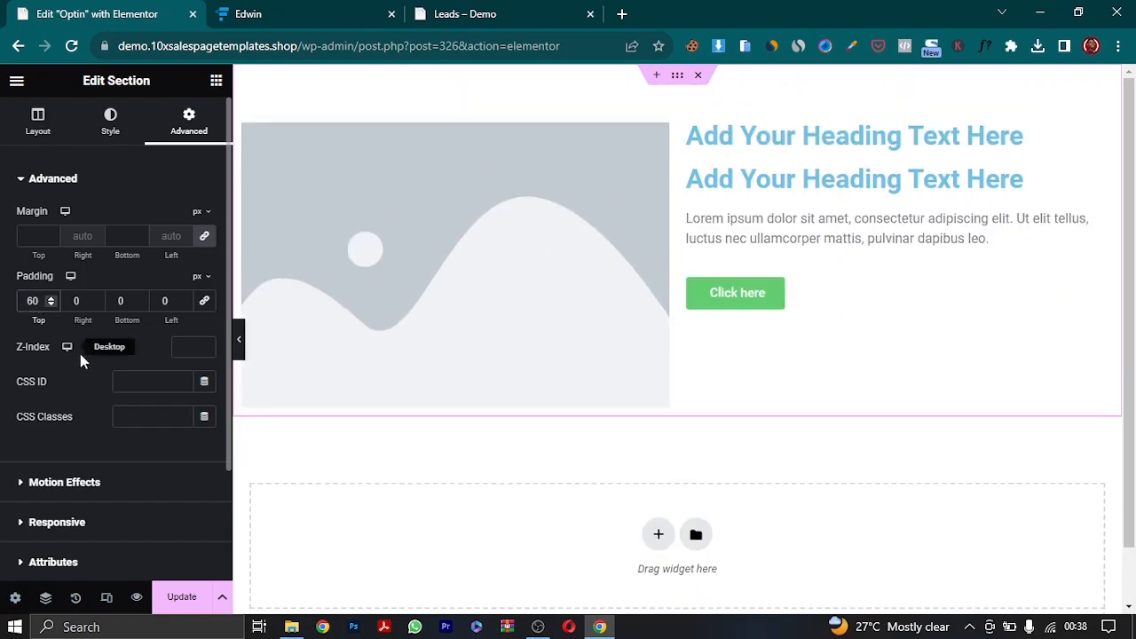
pyautogui.moveTo(124, 300); pyautogui.dragTo(113, 307)
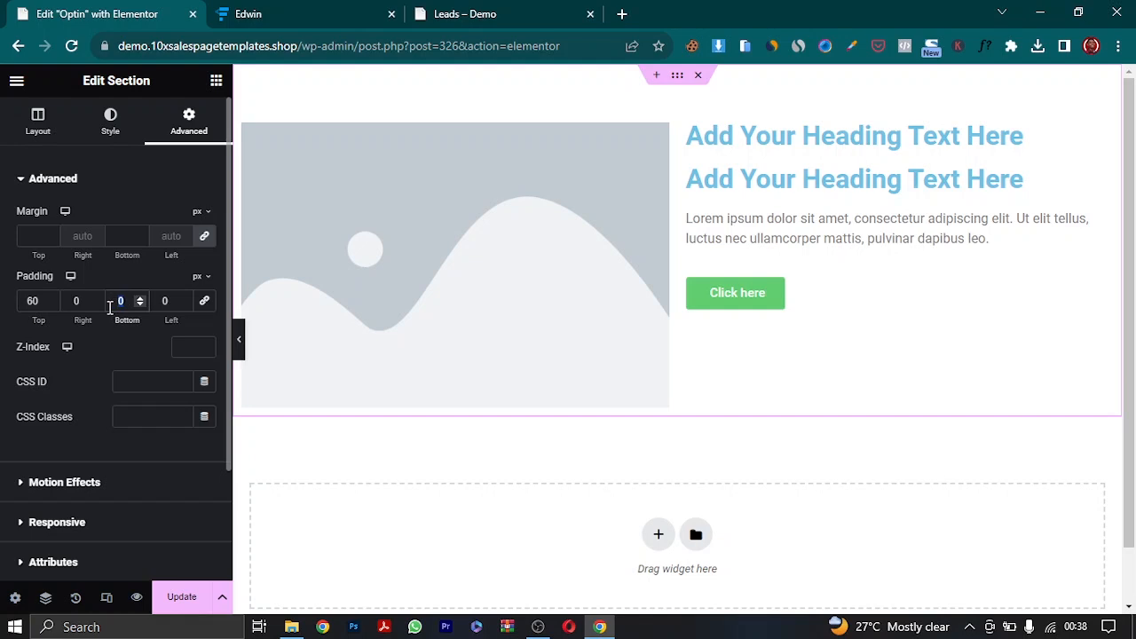
pyautogui.write('60')
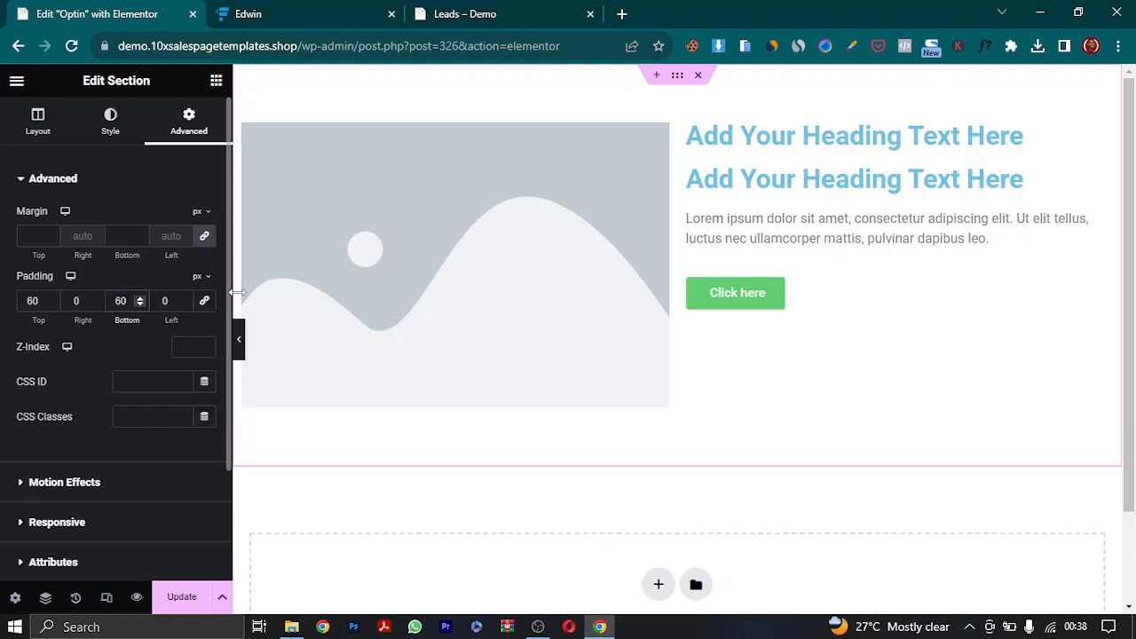
# - Set the second column's vertical alignment to Middle
pyautogui.click(685, 124)
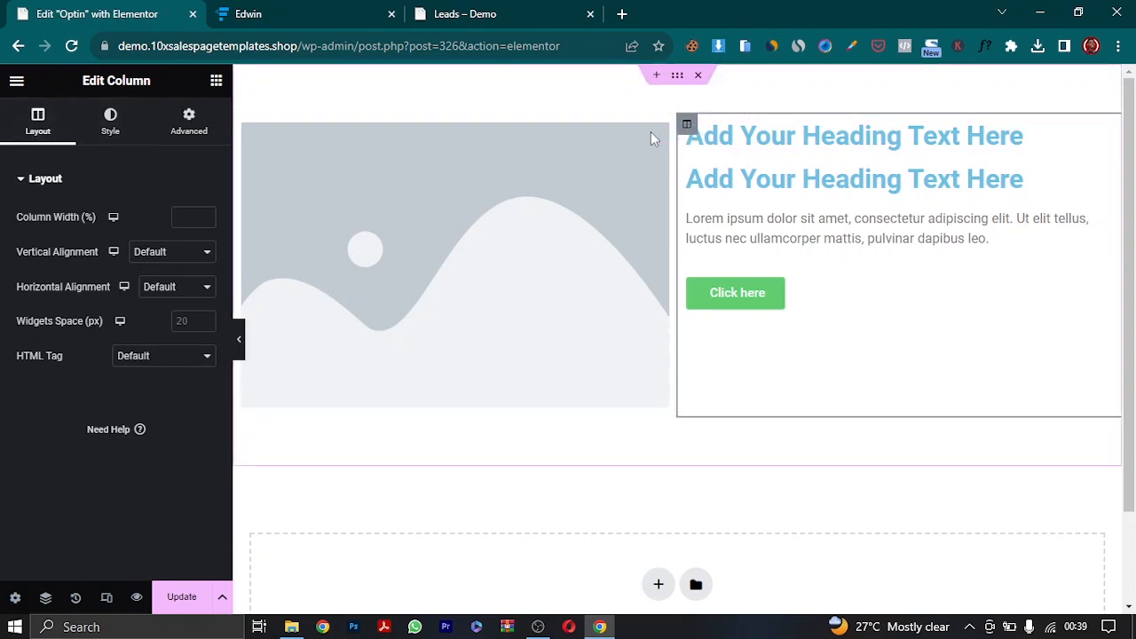
pyautogui.click(160, 256)
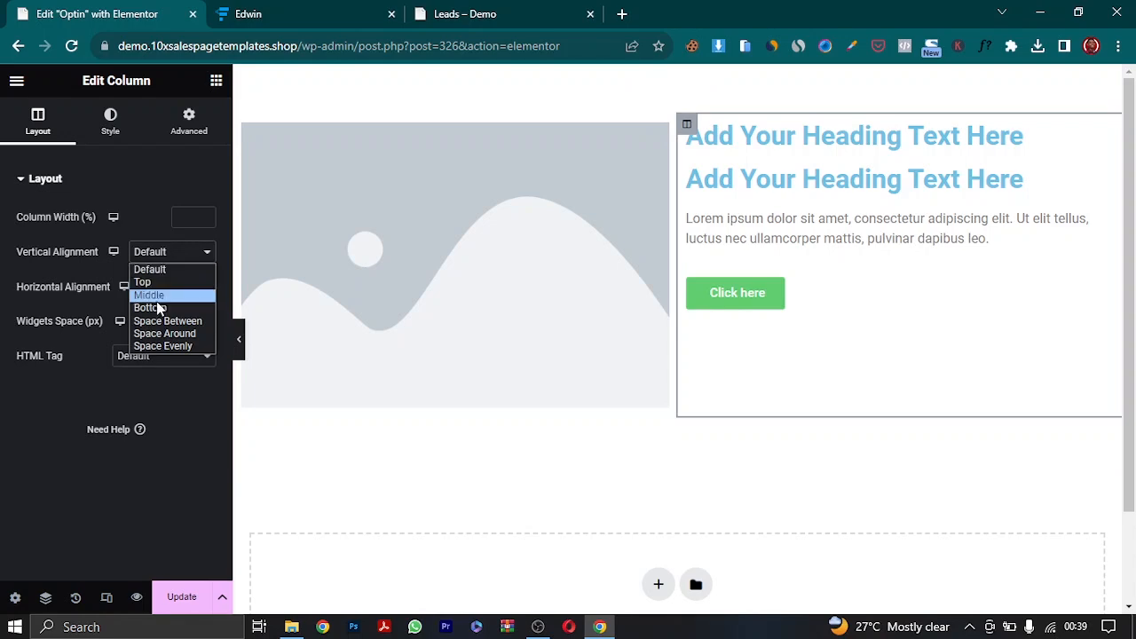
pyautogui.click(149, 294)
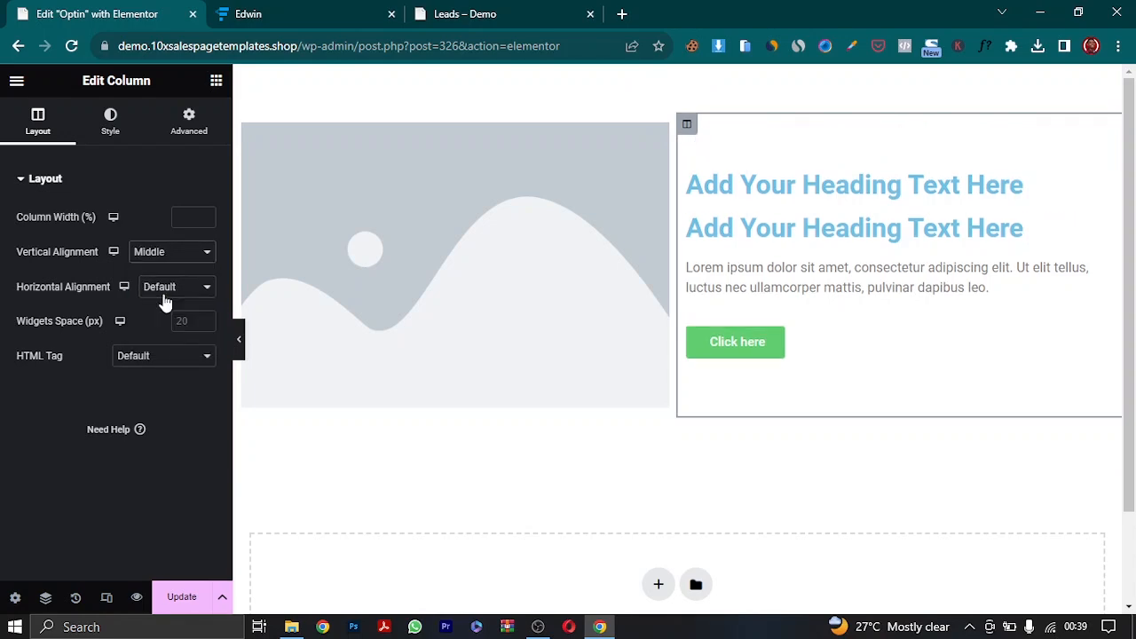
# - Replace the upper heading's placeholder with the "FREE DOWNLOAD" text copied from the Leads page
pyautogui.click(472, 11)
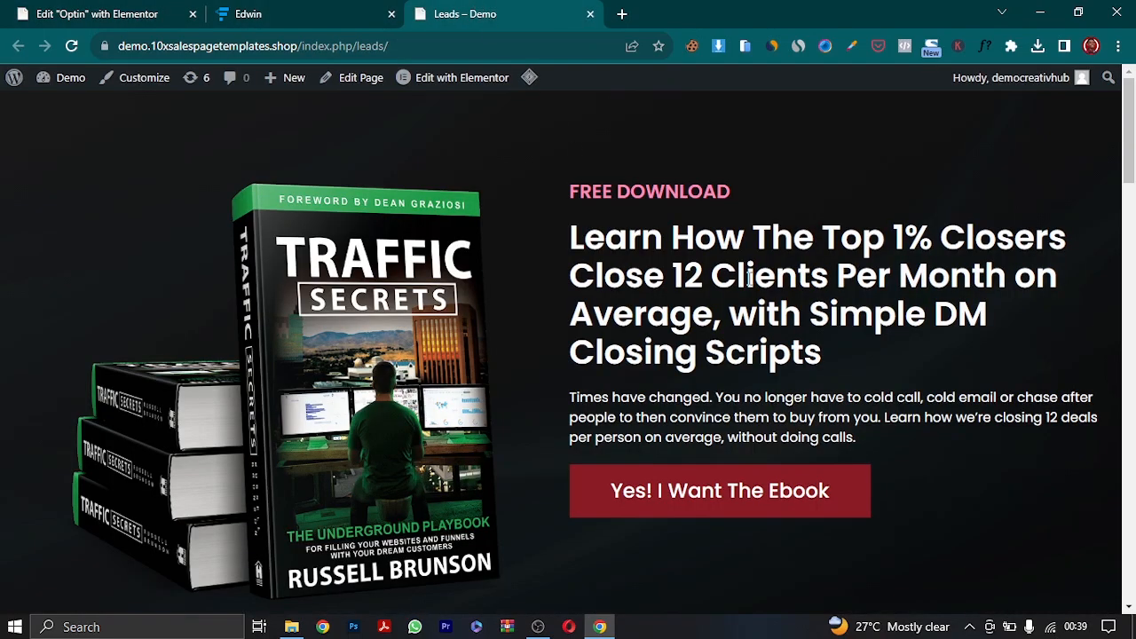
pyautogui.click(98, 11)
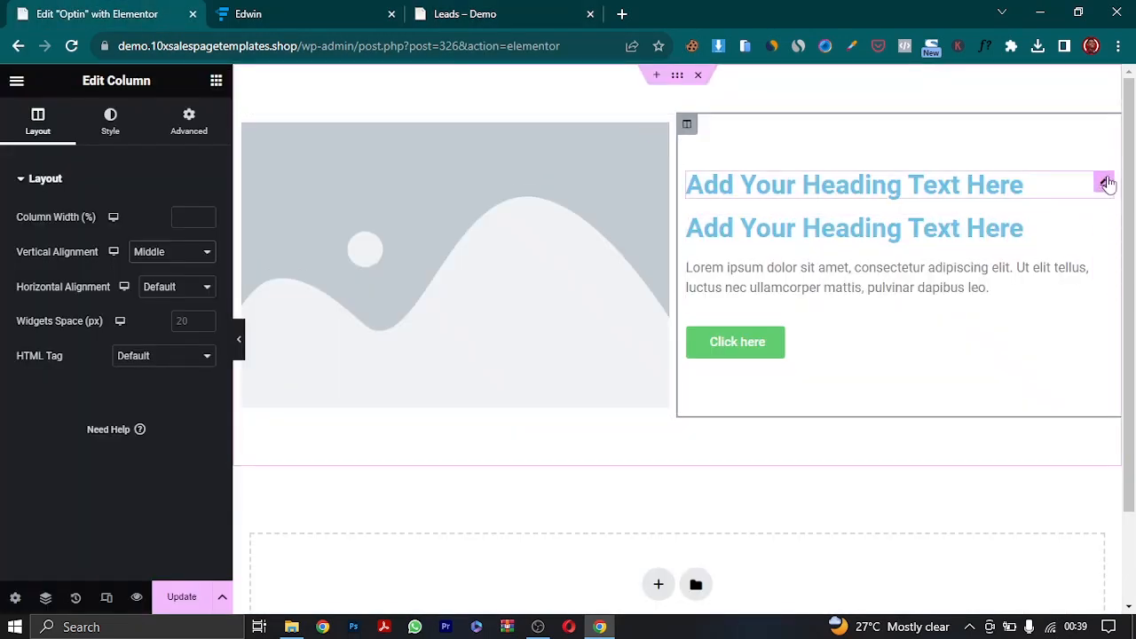
pyautogui.click(1104, 184)
pyautogui.click(512, 11)
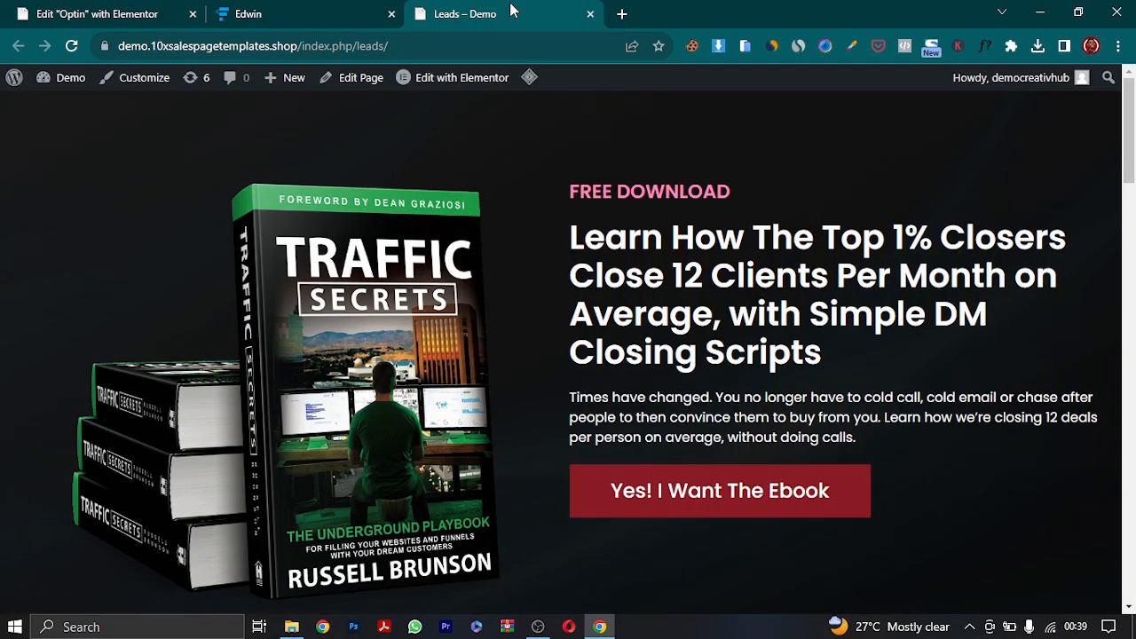
pyautogui.tripleClick(635, 201)
pyautogui.rightClick(636, 197)
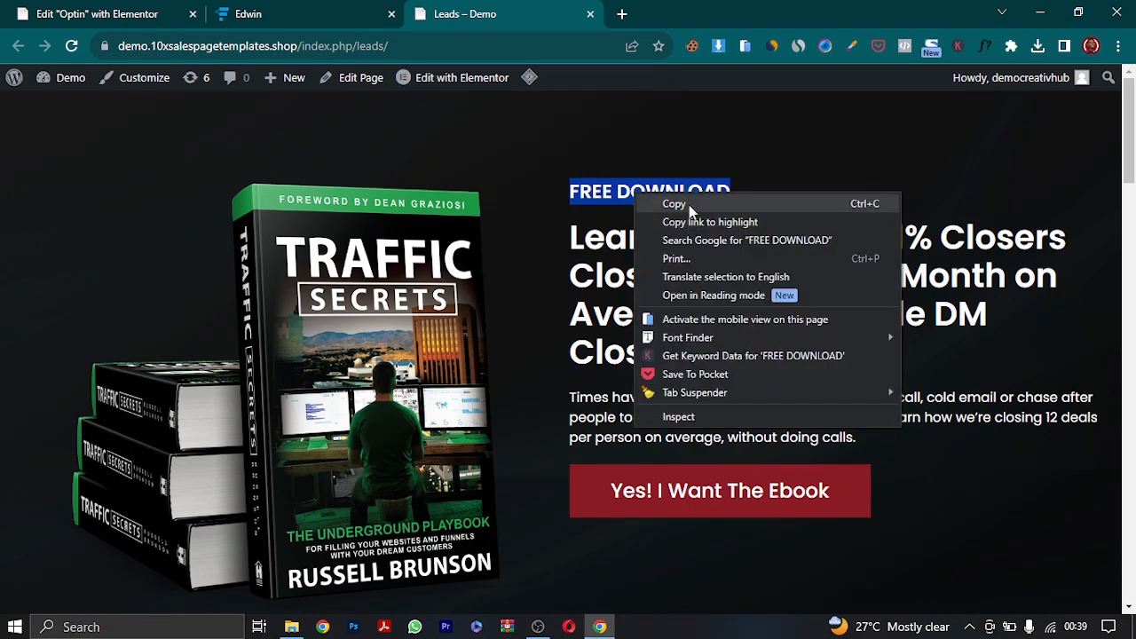
pyautogui.click(691, 206)
pyautogui.click(114, 12)
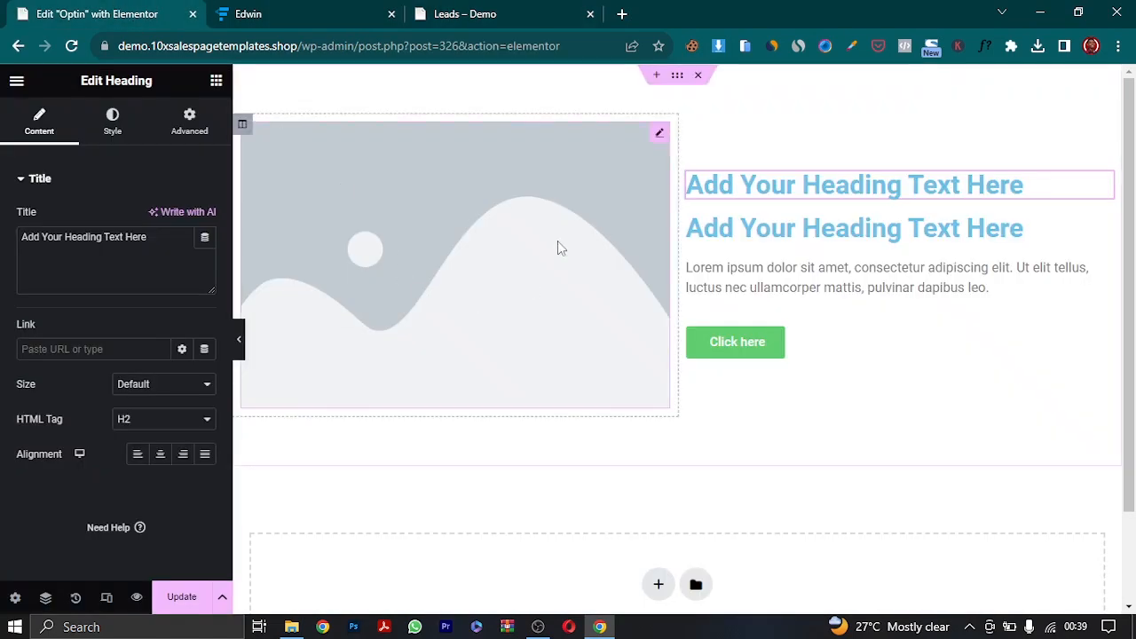
pyautogui.tripleClick(66, 237)
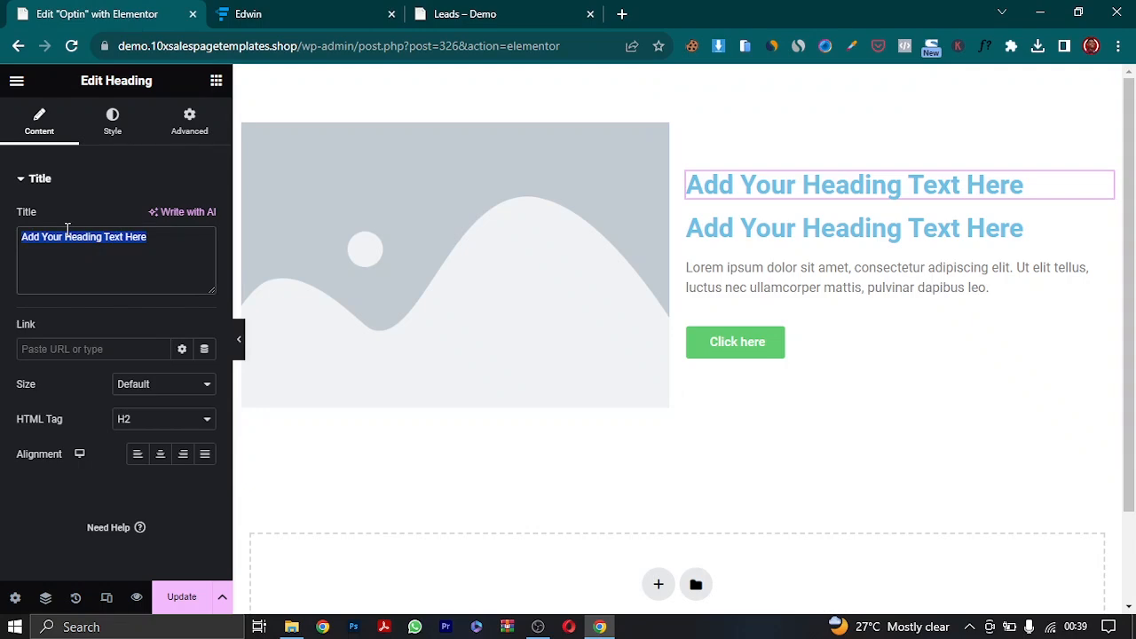
pyautogui.hotkey('ctrl', 'v')
# - Replace the second heading's placeholder with the "Learn How The Top 1% Closers Close 12 Clients Per Month" headline copied in full from the Leads page
pyautogui.click(471, 10)
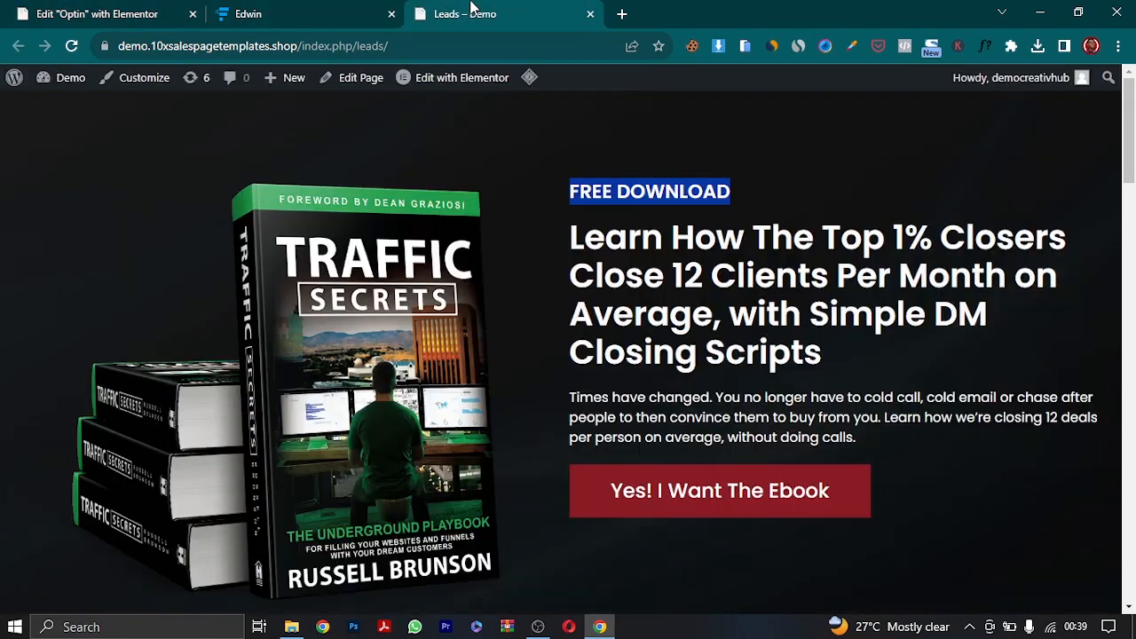
pyautogui.doubleClick(593, 250)
pyautogui.click(593, 249)
pyautogui.doubleClick(593, 249)
pyautogui.tripleClick(626, 269)
pyautogui.rightClick(648, 295)
pyautogui.click(692, 303)
pyautogui.click(64, 9)
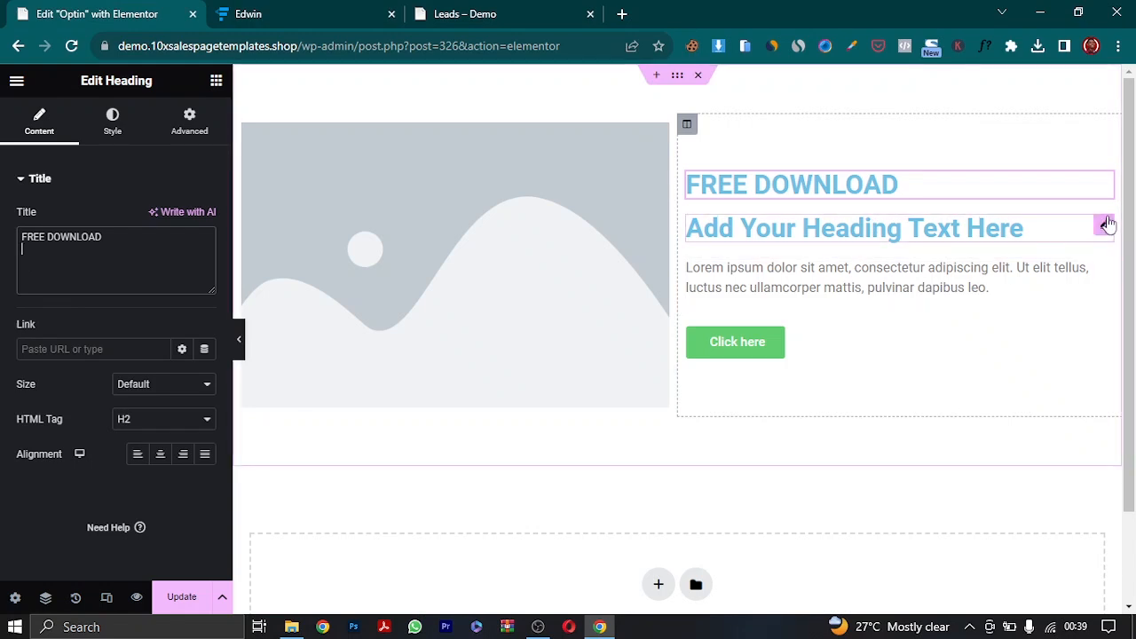
pyautogui.click(1104, 227)
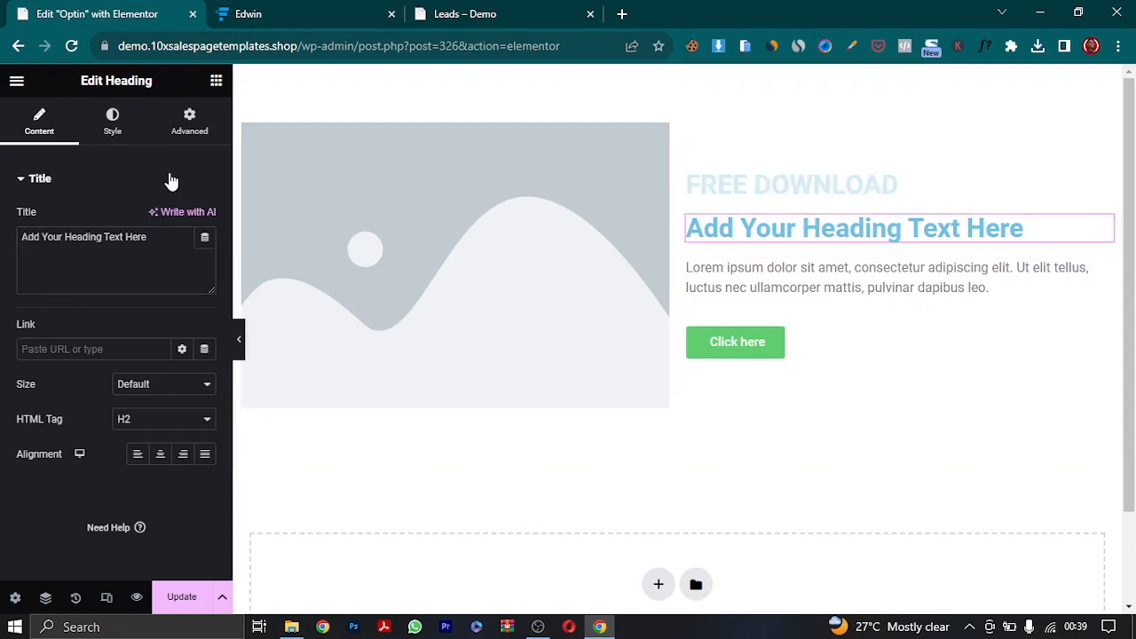
pyautogui.tripleClick(73, 237)
pyautogui.hotkey('ctrl', 'v')
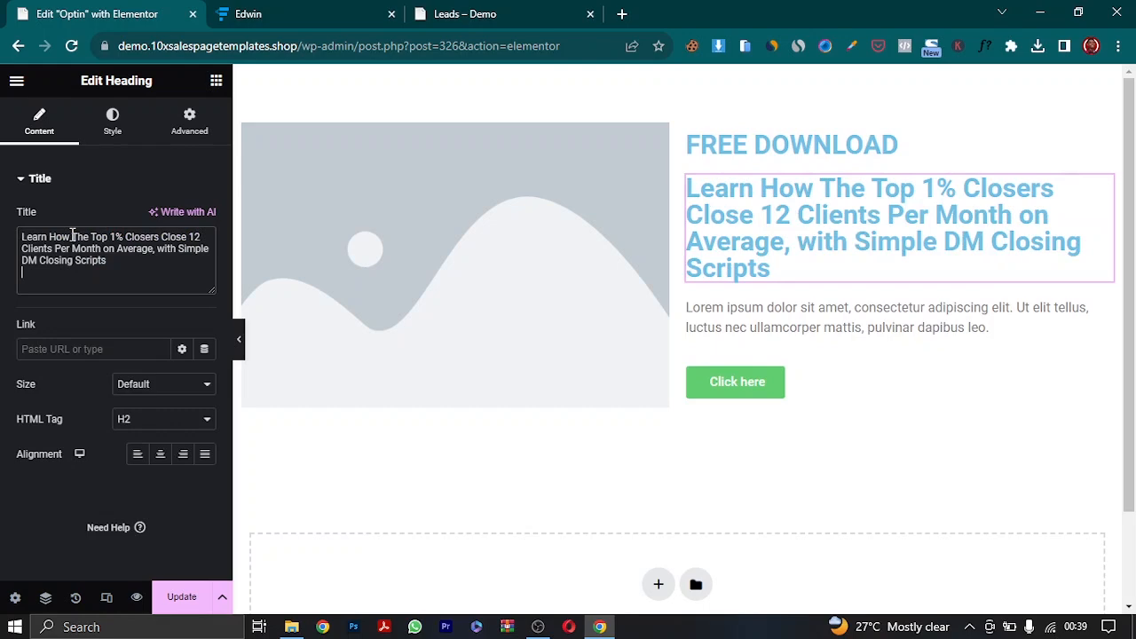
pyautogui.click(112, 121)
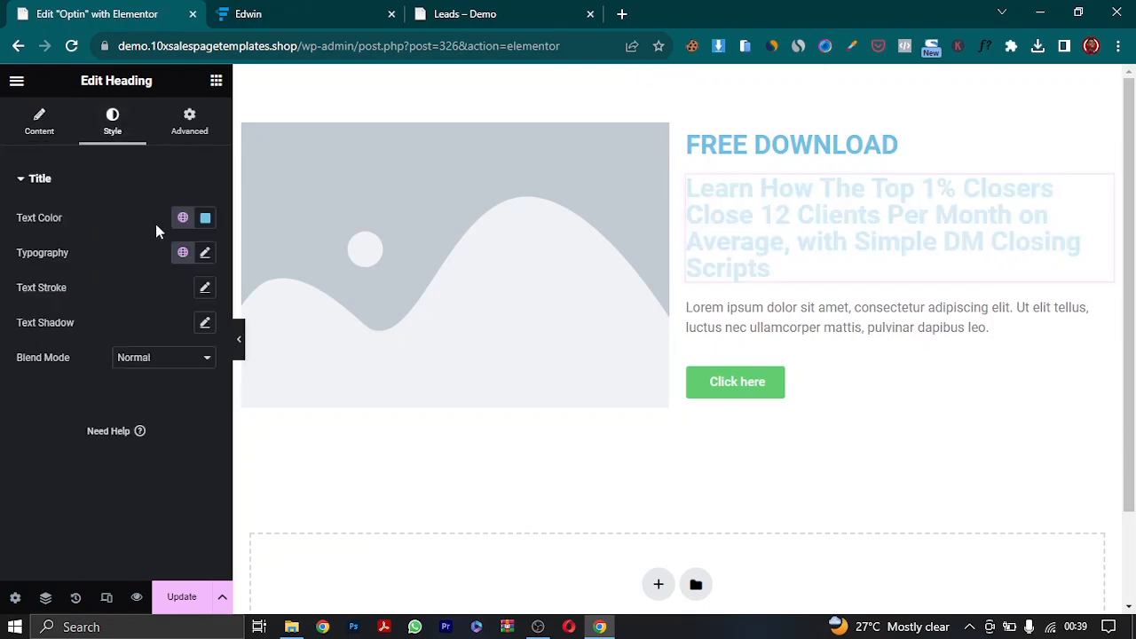
pyautogui.click(44, 123)
# - Replace the Text Editor's placeholder with the "Times have changed." paragraph copied from the Leads page
pyautogui.click(515, 12)
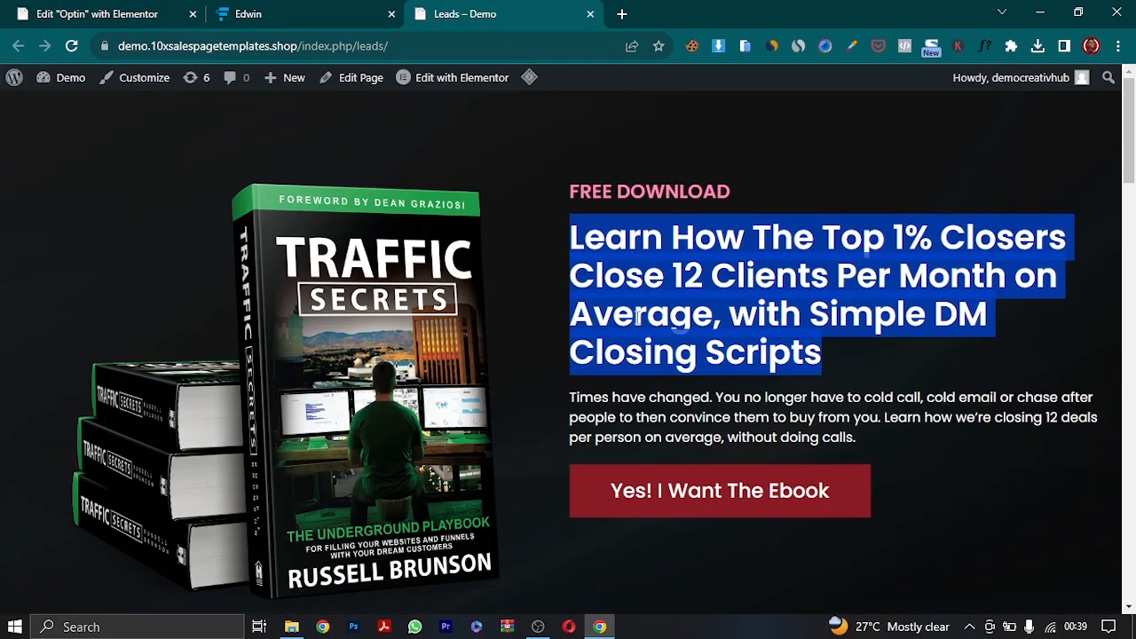
pyautogui.tripleClick(622, 407)
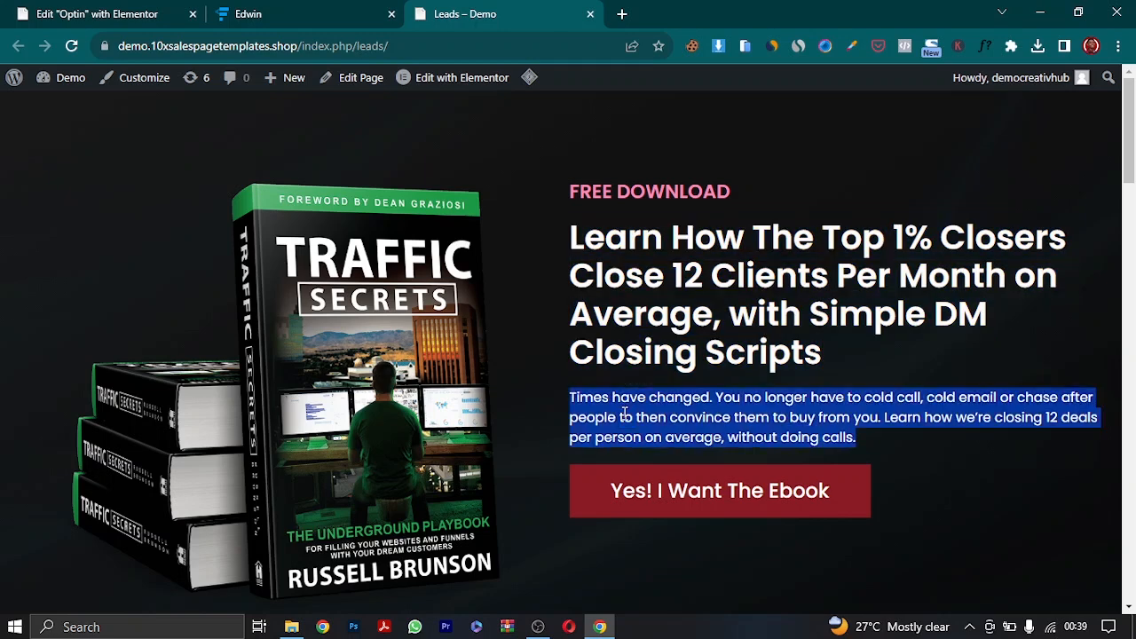
pyautogui.rightClick(623, 410)
pyautogui.click(676, 187)
pyautogui.click(200, 7)
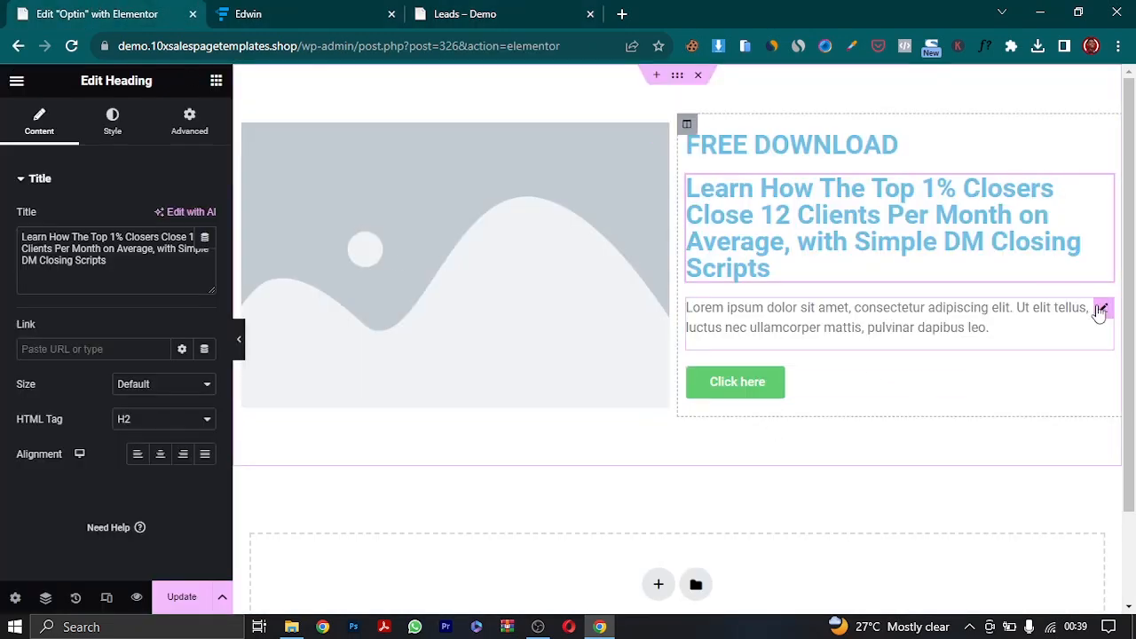
pyautogui.click(1100, 308)
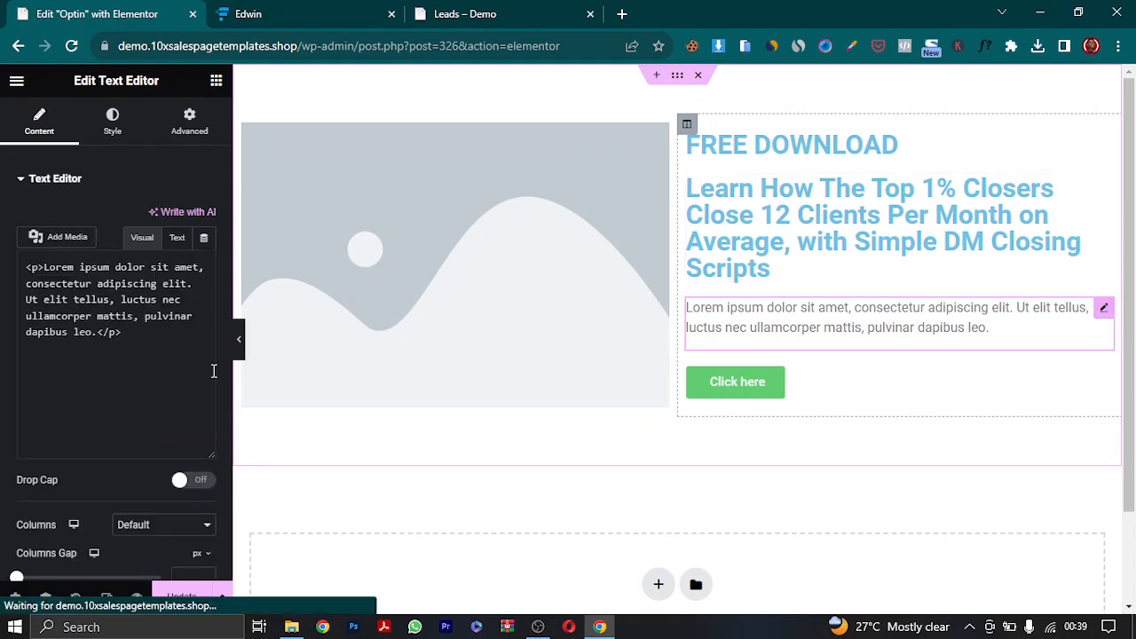
pyautogui.click(177, 237)
pyautogui.moveTo(147, 398); pyautogui.dragTo(2, 332)
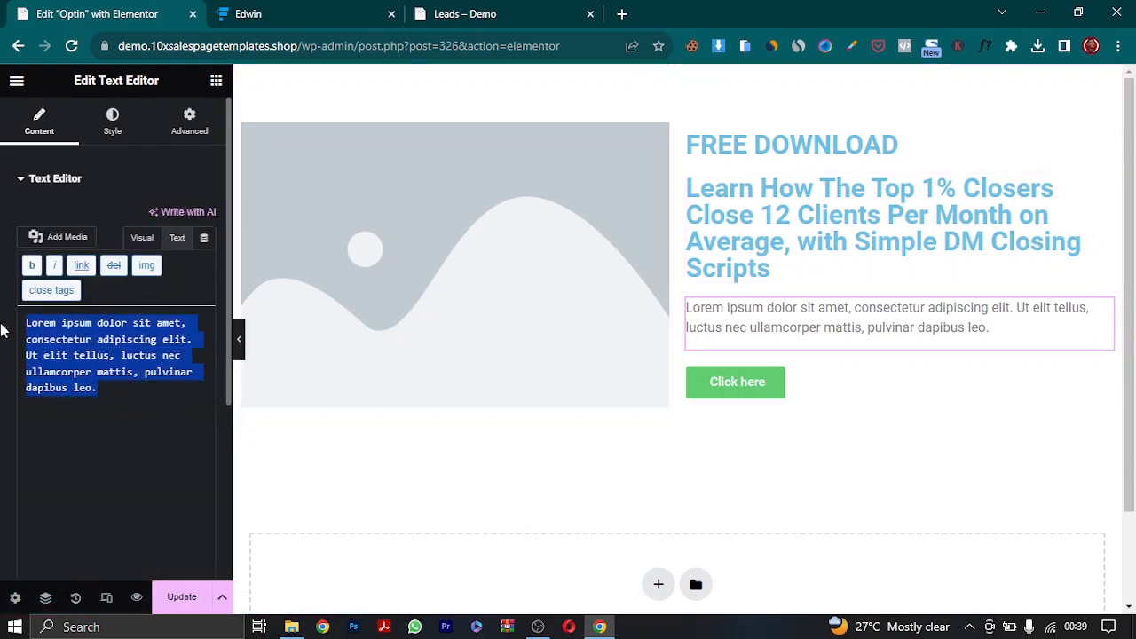
pyautogui.hotkey('ctrl', 'v')
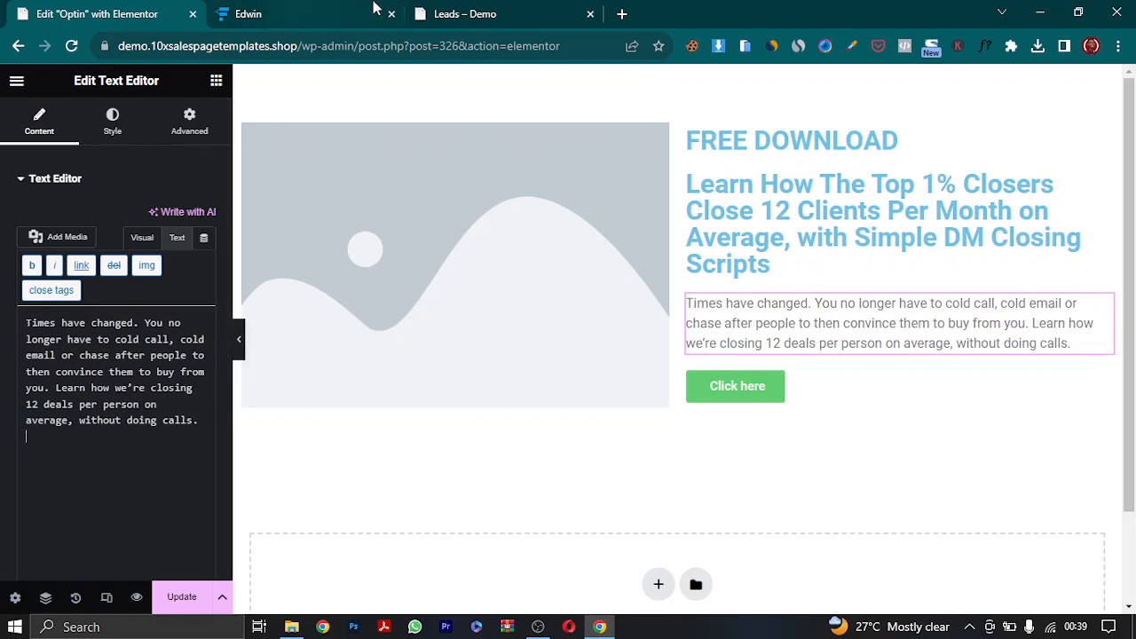
# - Change the button's text to "Yes! I Want The Ebook", copied from the Leads page
pyautogui.click(468, 16)
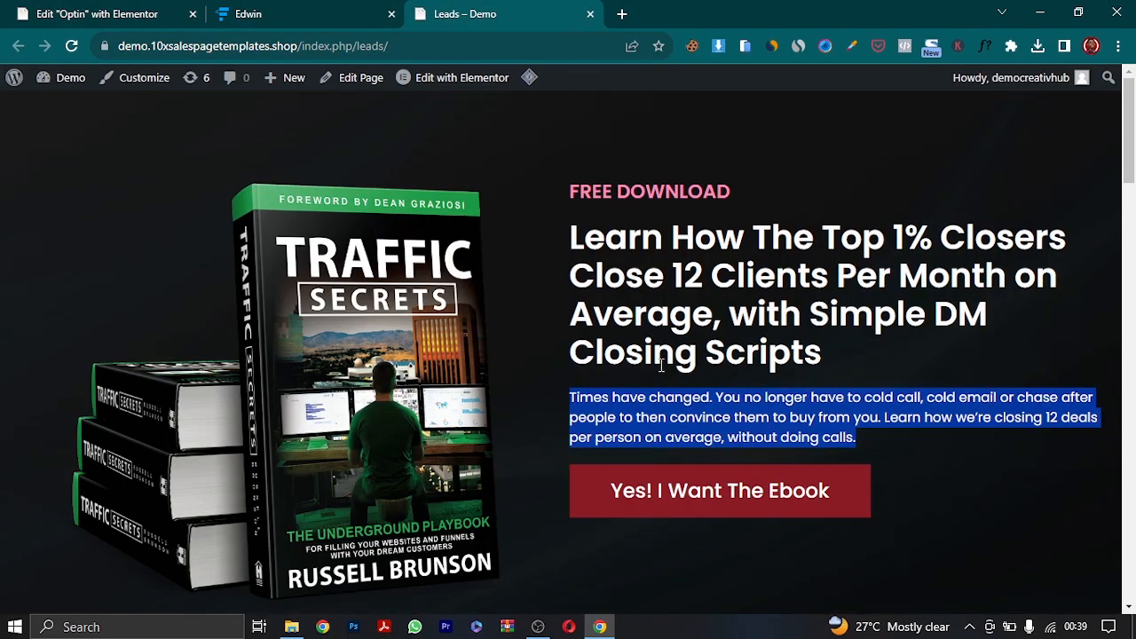
pyautogui.click(729, 495)
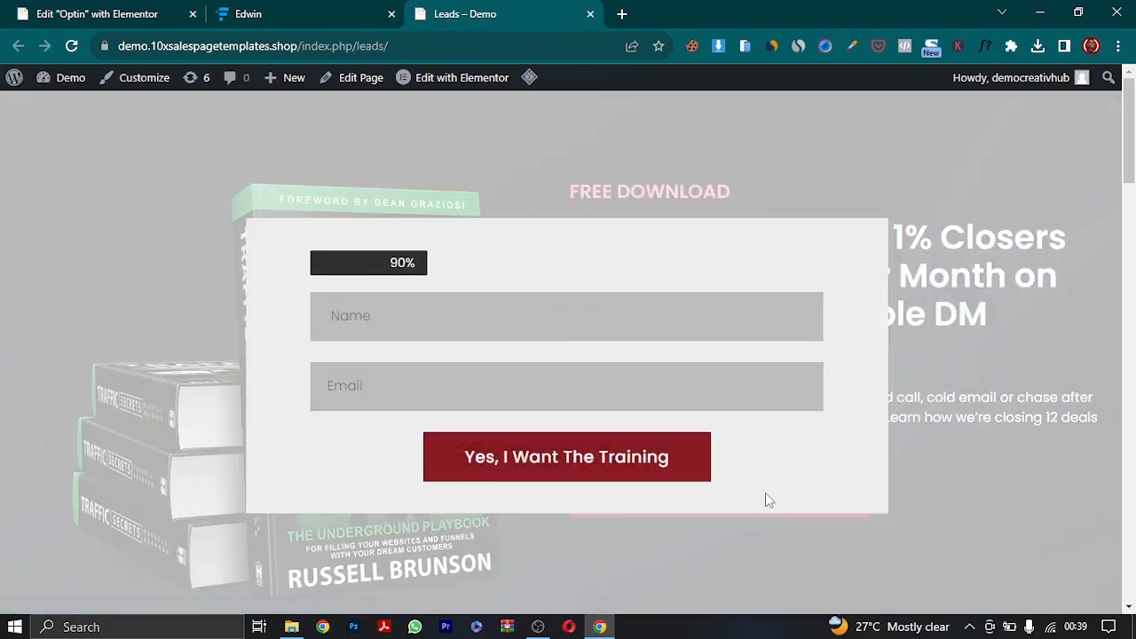
pyautogui.click(72, 46)
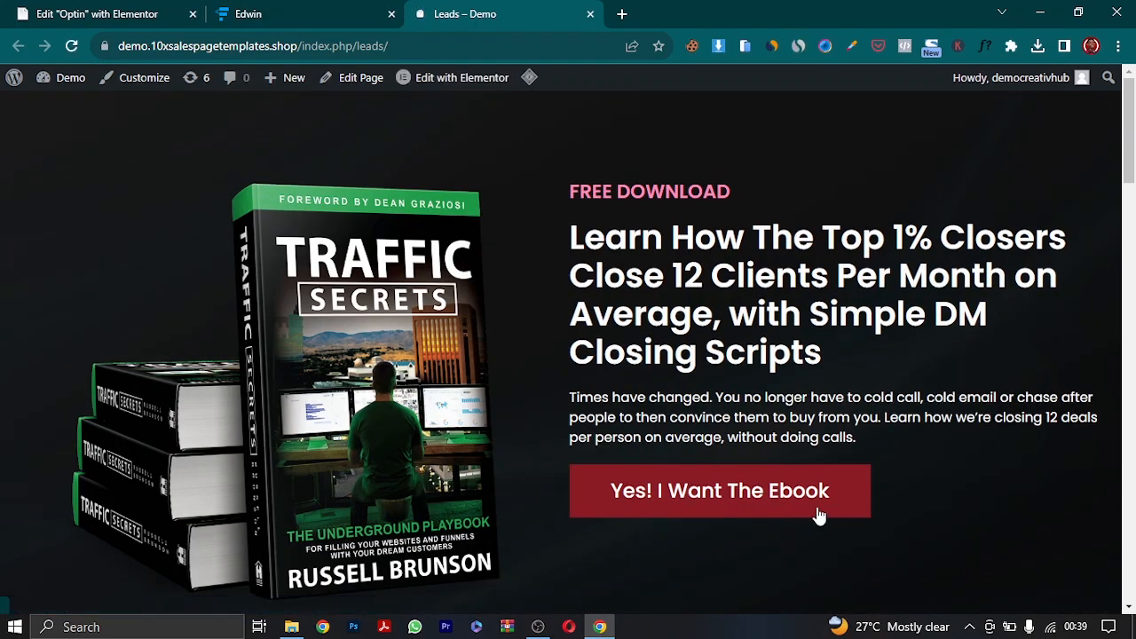
pyautogui.moveTo(878, 479); pyautogui.dragTo(609, 506)
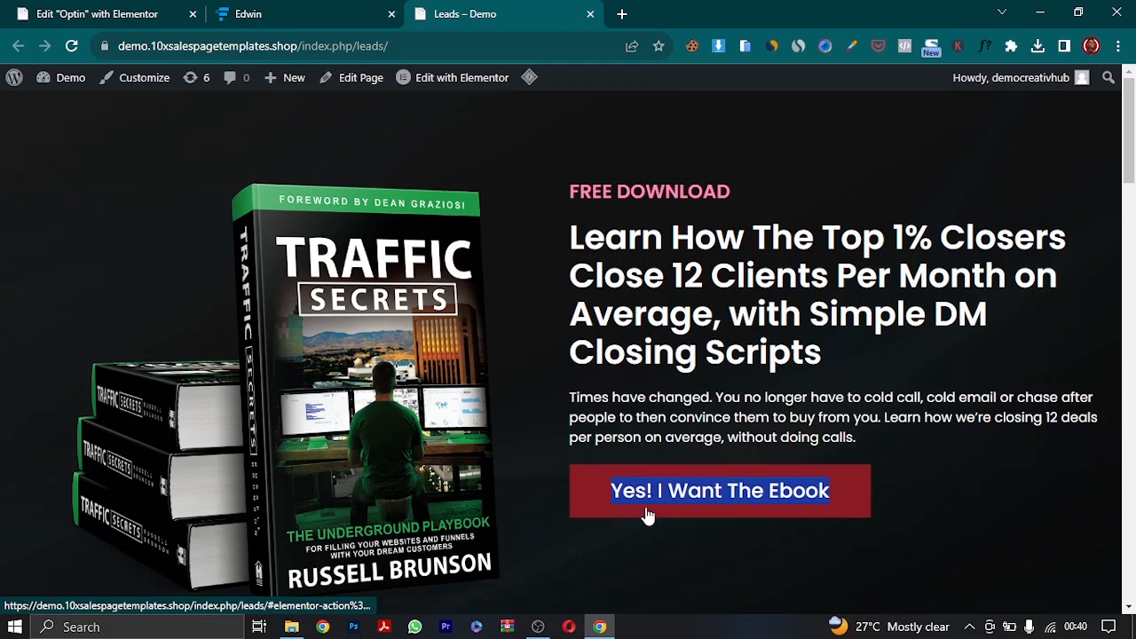
pyautogui.rightClick(679, 493)
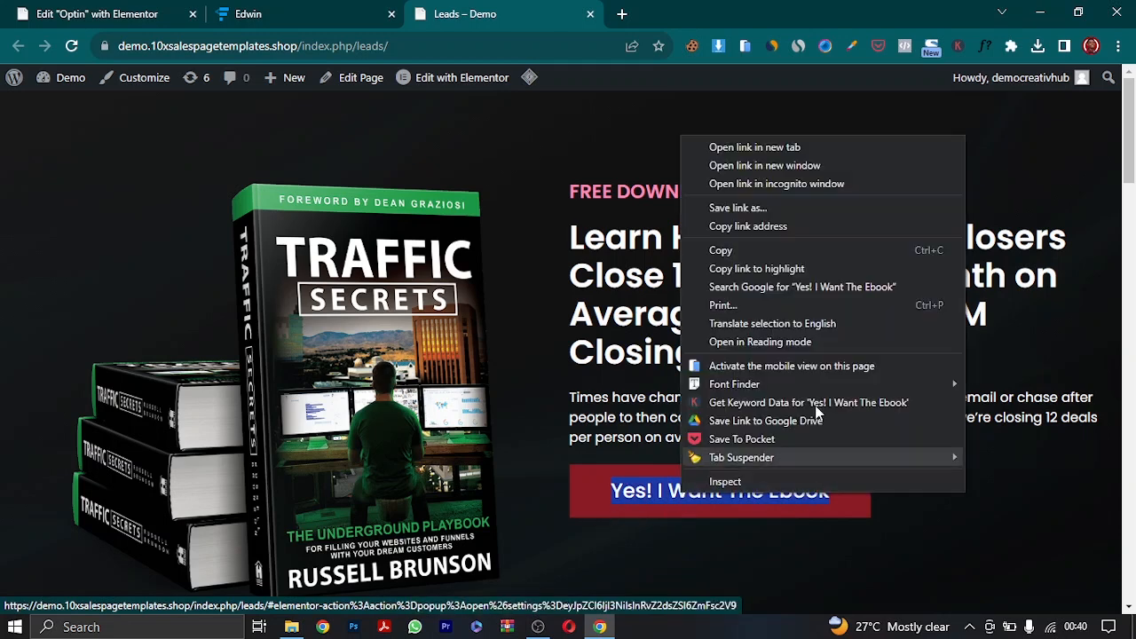
pyautogui.click(751, 251)
pyautogui.click(116, 13)
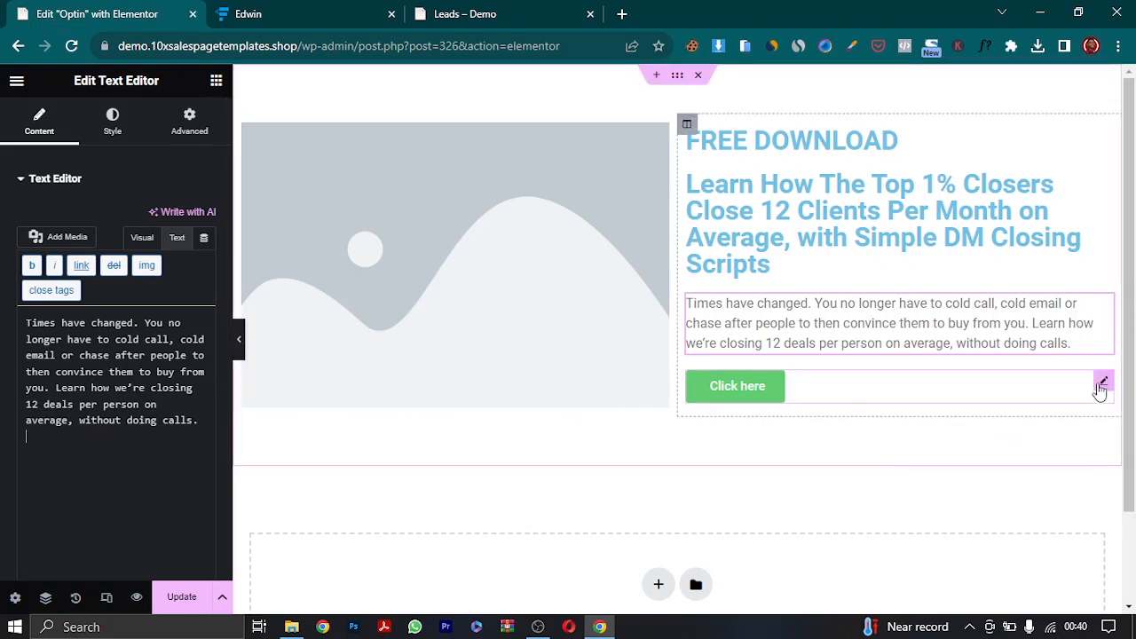
pyautogui.click(943, 385)
pyautogui.doubleClick(150, 253)
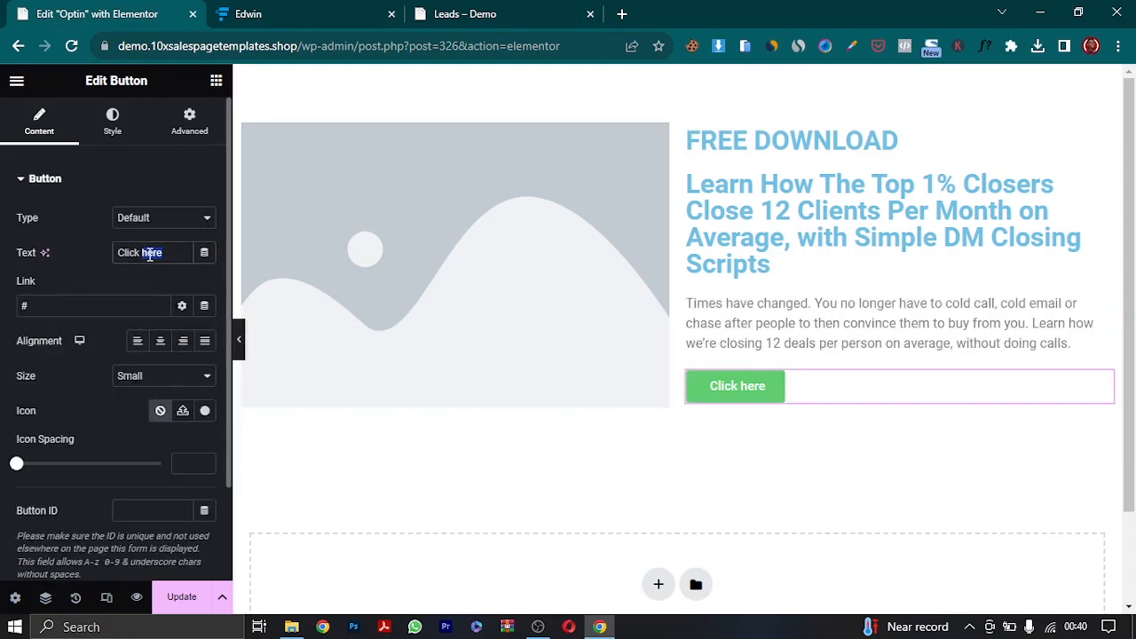
pyautogui.hotkey('ctrl', 'v')
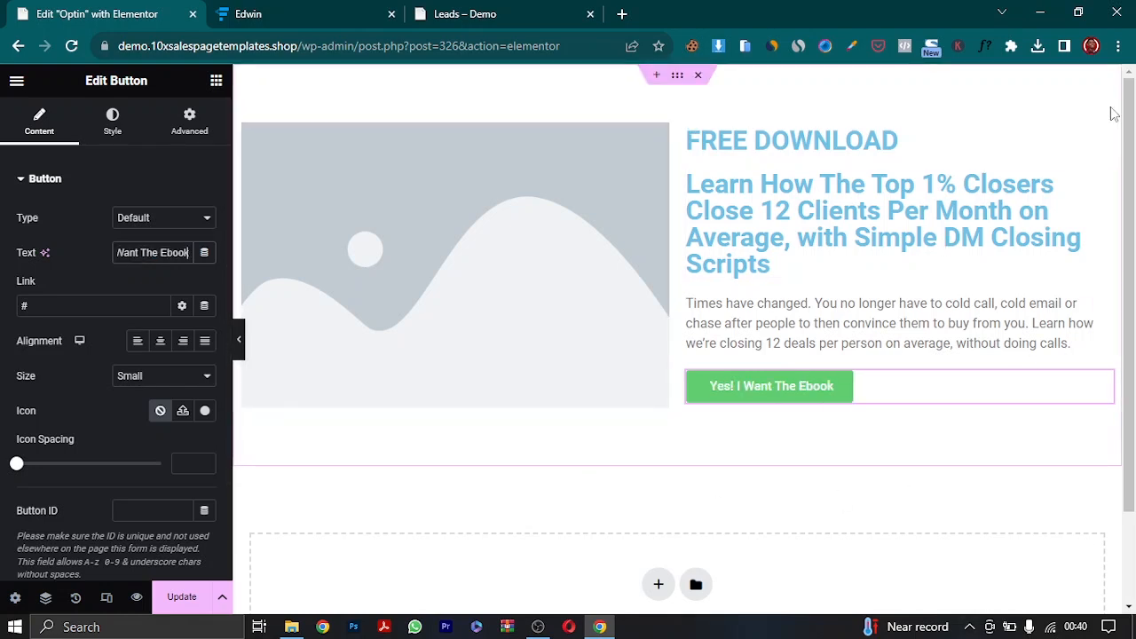
# - Give the section holding the image and headings a classic background using the dark 95.png image from the media library
pyautogui.click(1101, 139)
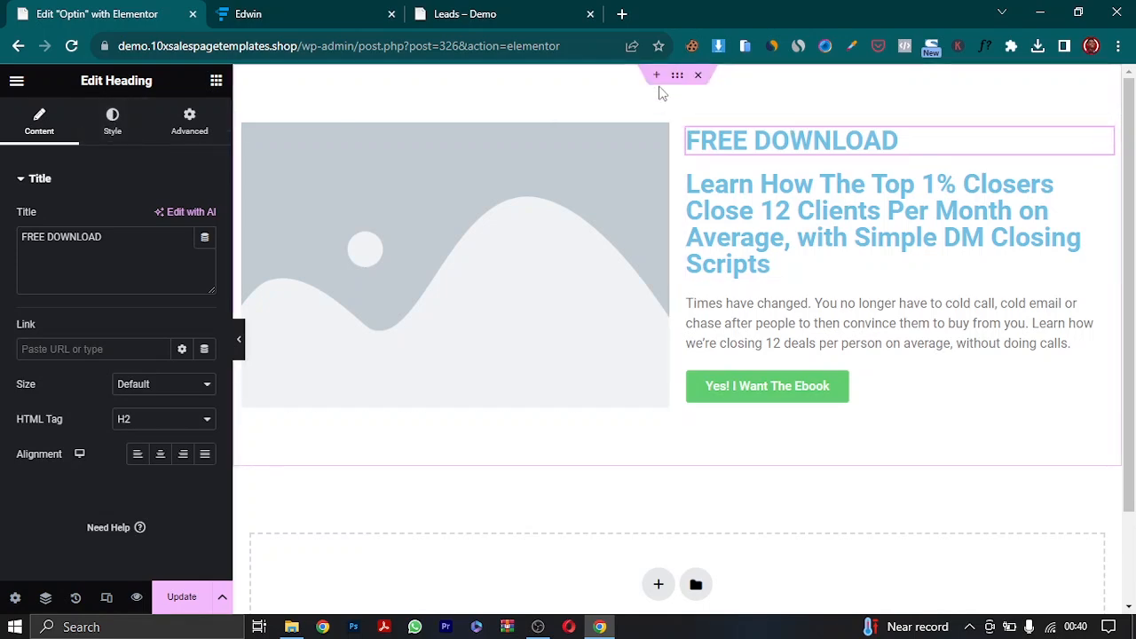
pyautogui.click(677, 74)
pyautogui.click(444, 14)
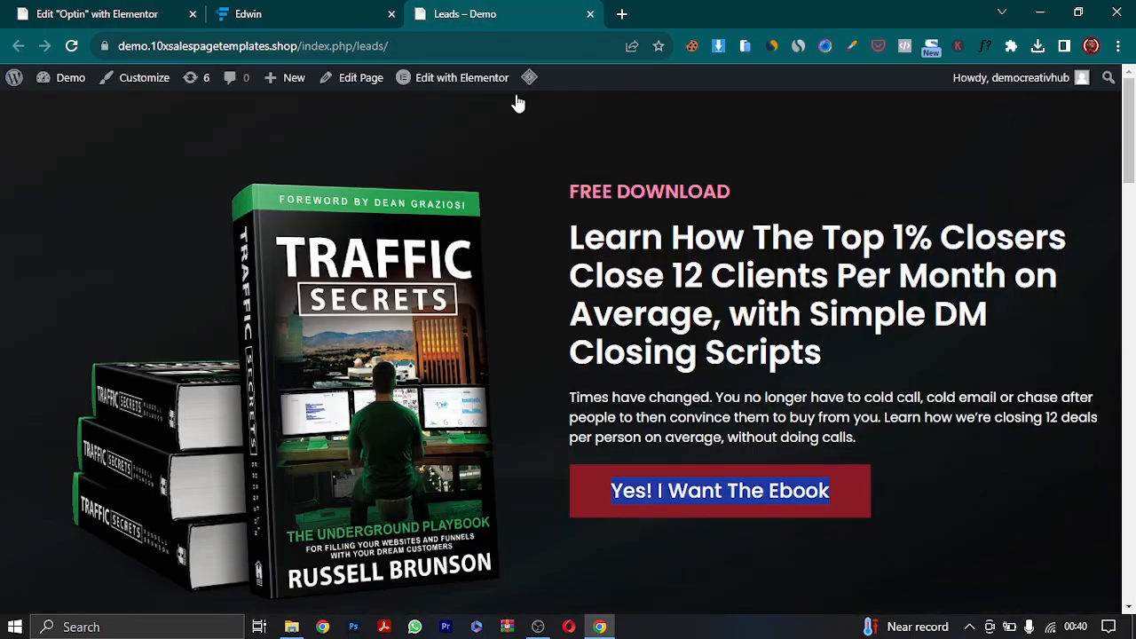
pyautogui.click(83, 11)
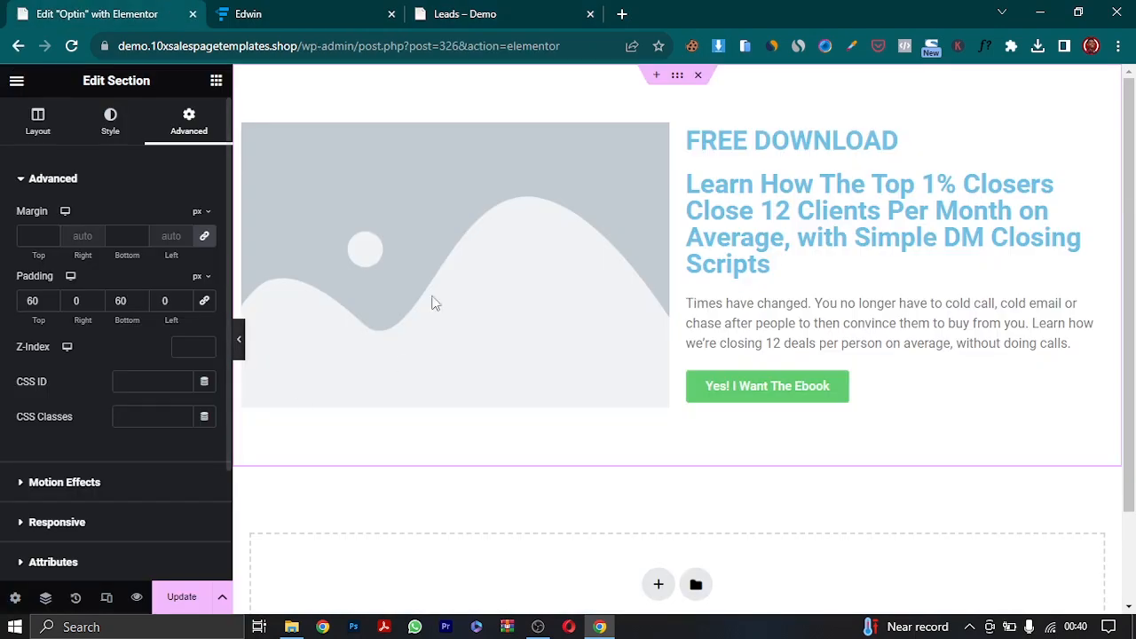
pyautogui.click(110, 122)
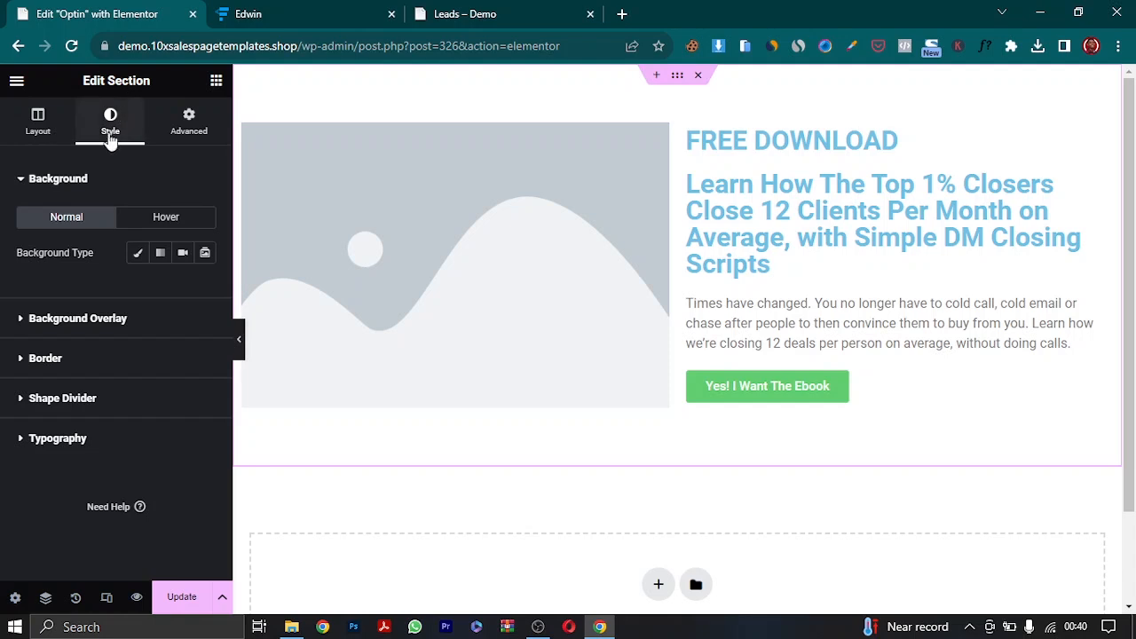
pyautogui.click(138, 254)
pyautogui.moveTo(73, 398)
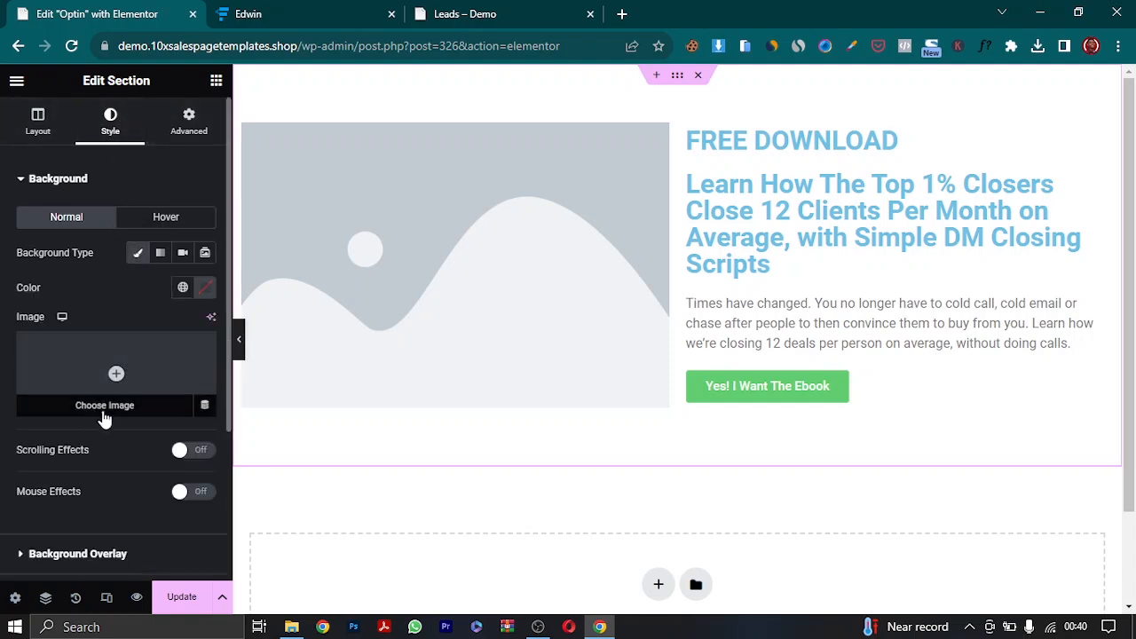
pyautogui.click(105, 405)
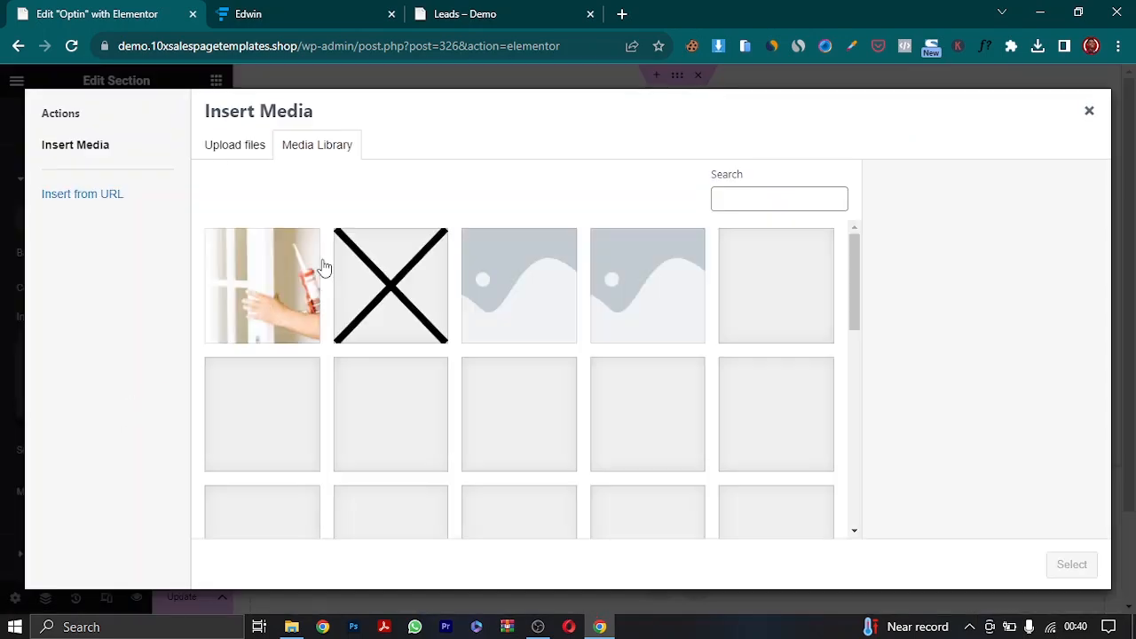
pyautogui.scroll(-10, 646, 425)
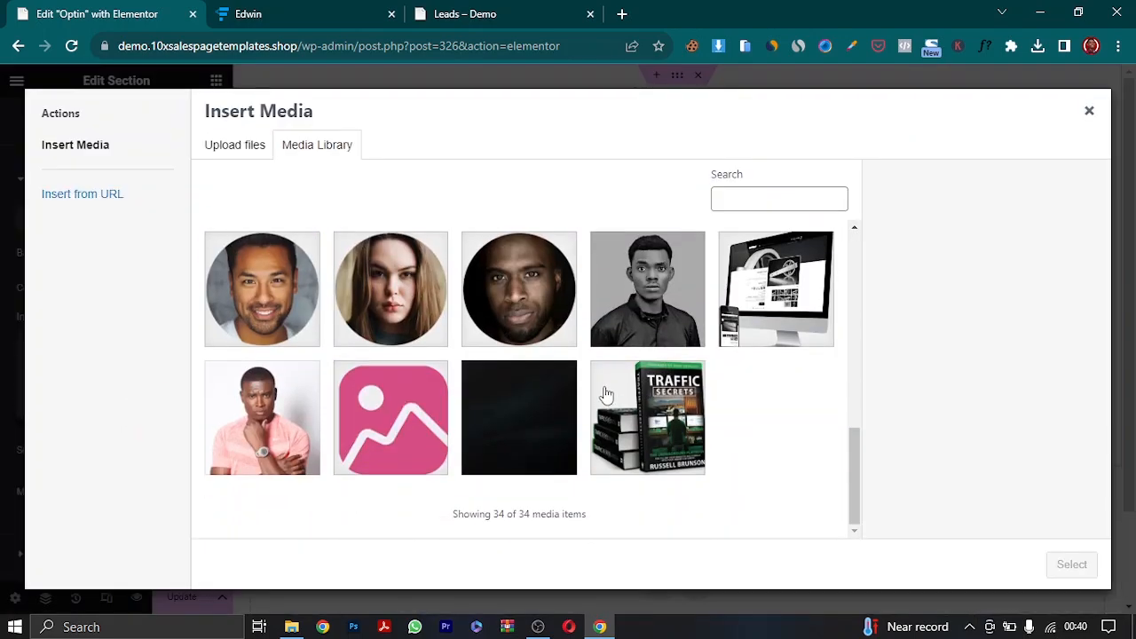
pyautogui.click(540, 417)
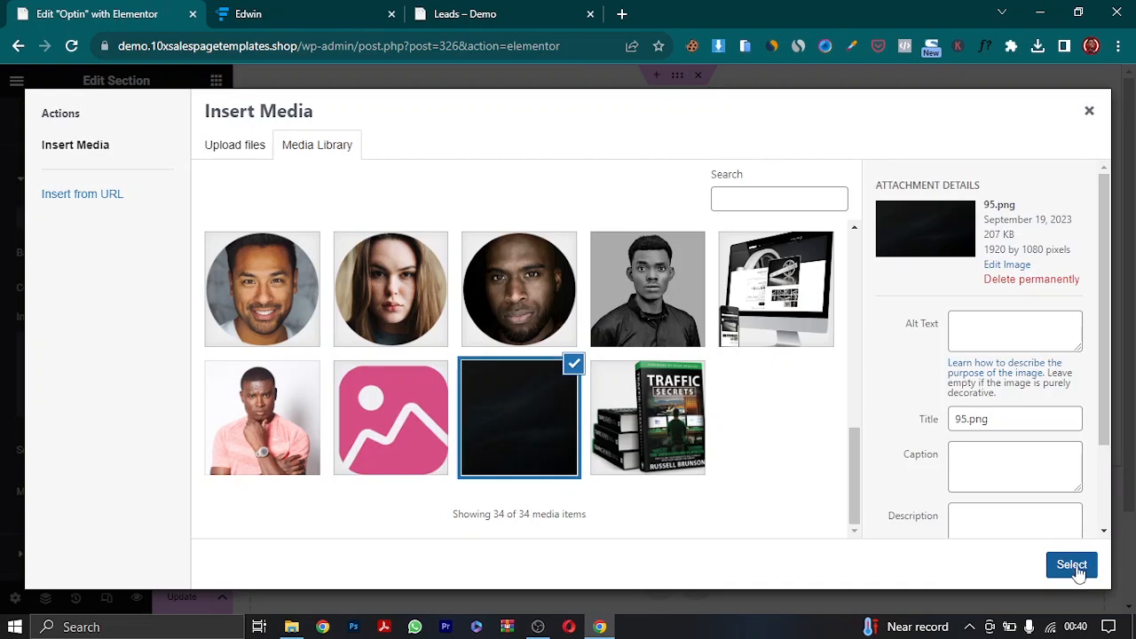
pyautogui.click(1079, 570)
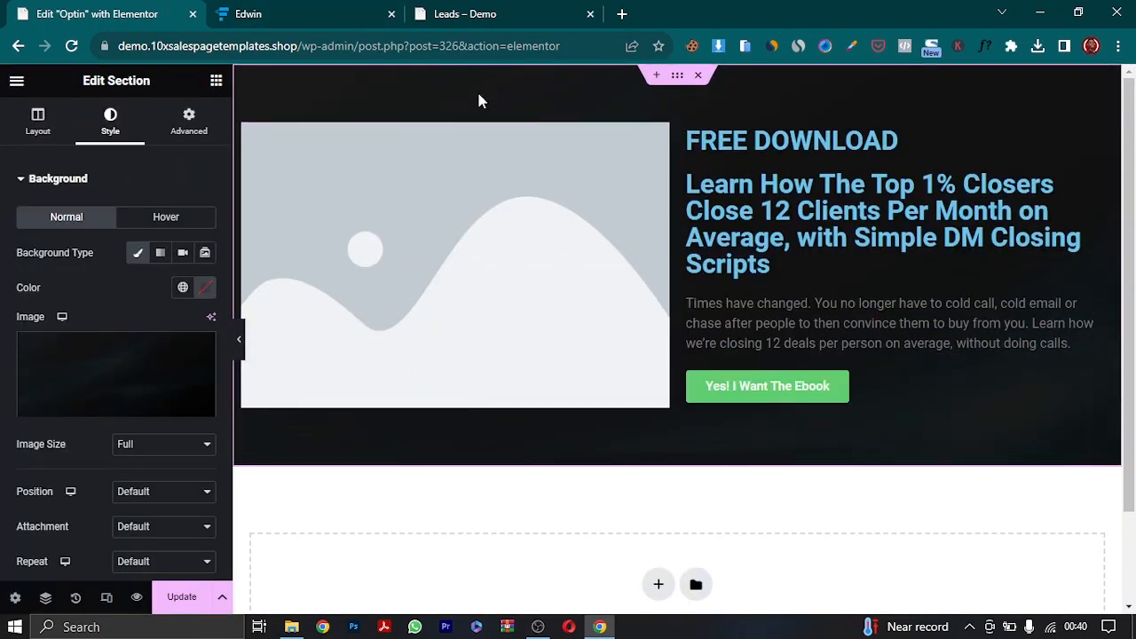
# - Replace the placeholder image with Traffic-Secrets-Book-stacked-Main1-min.png from the media library
pyautogui.click(664, 135)
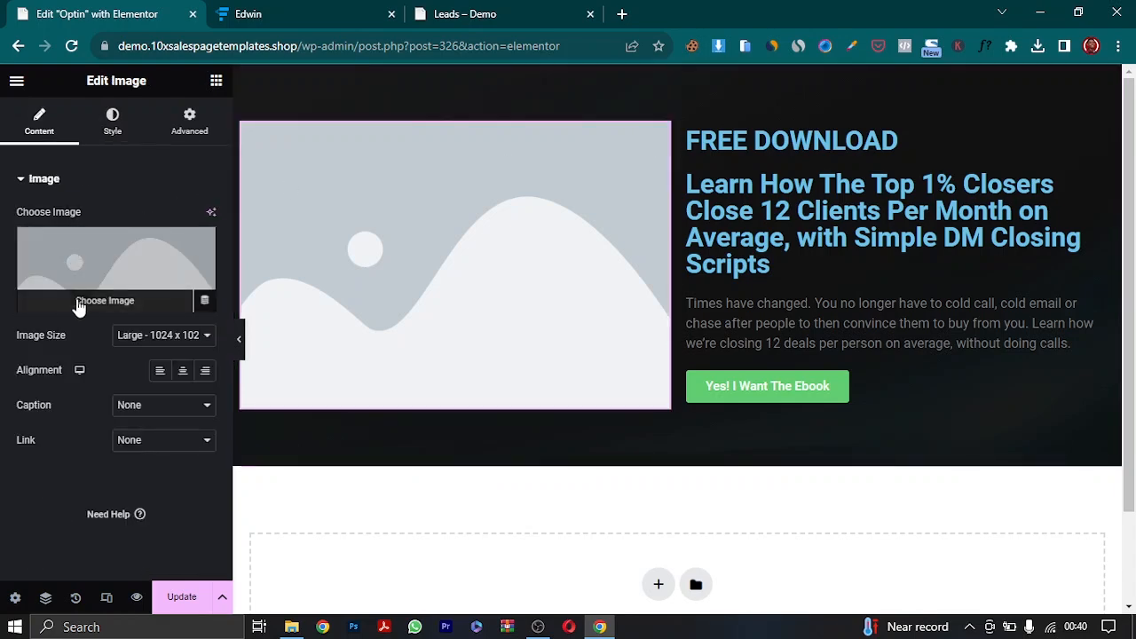
pyautogui.click(132, 310)
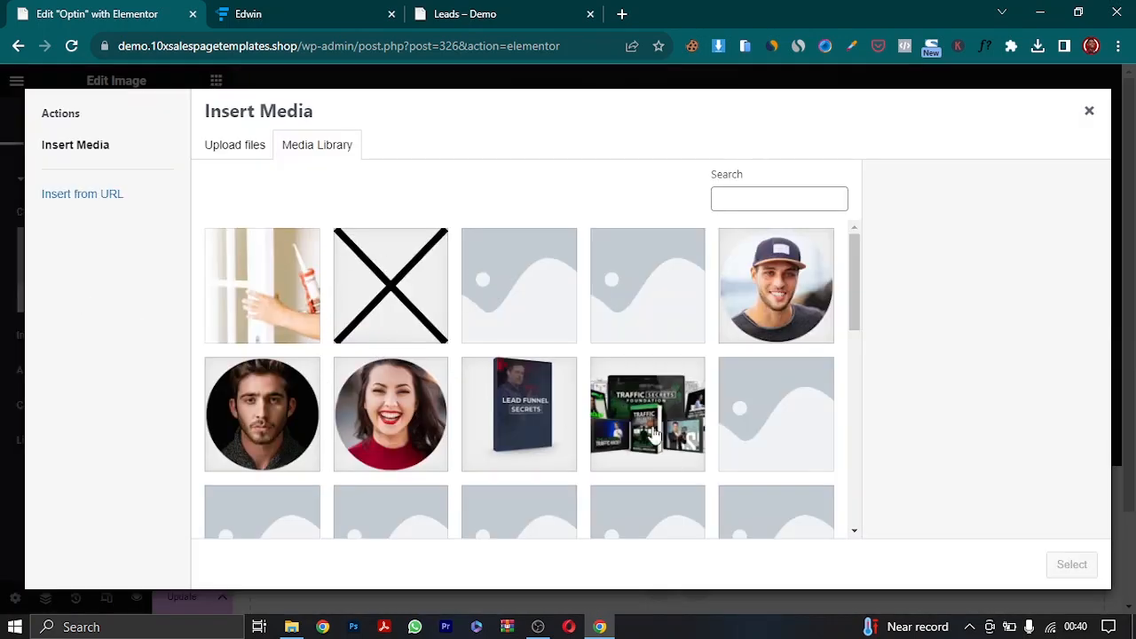
pyautogui.scroll(-7, 621, 399)
pyautogui.click(627, 396)
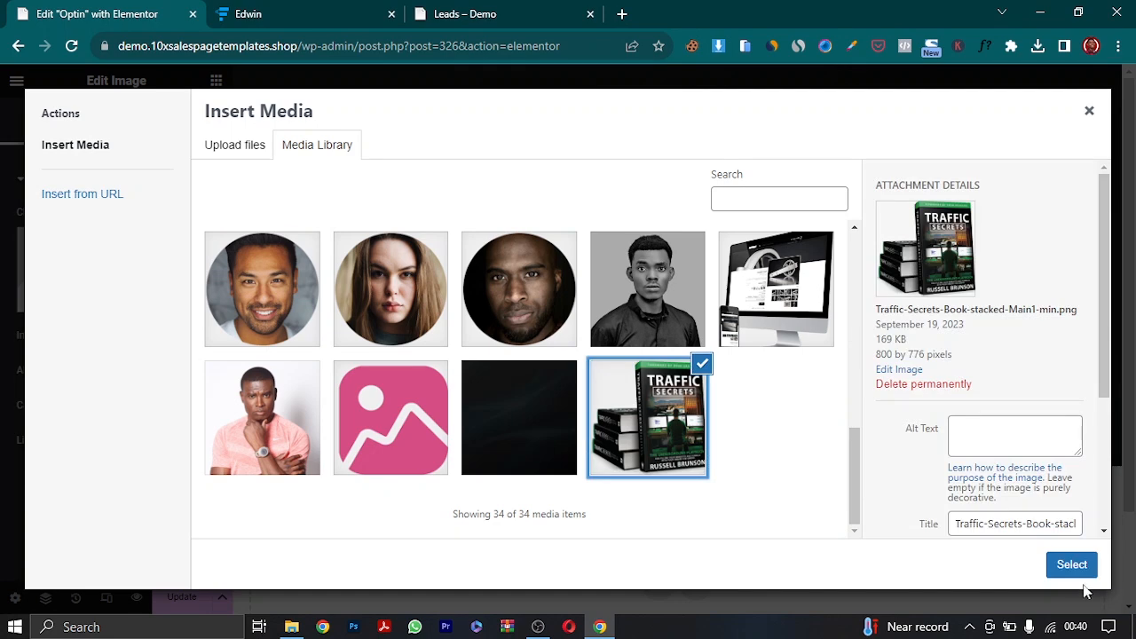
pyautogui.click(1071, 564)
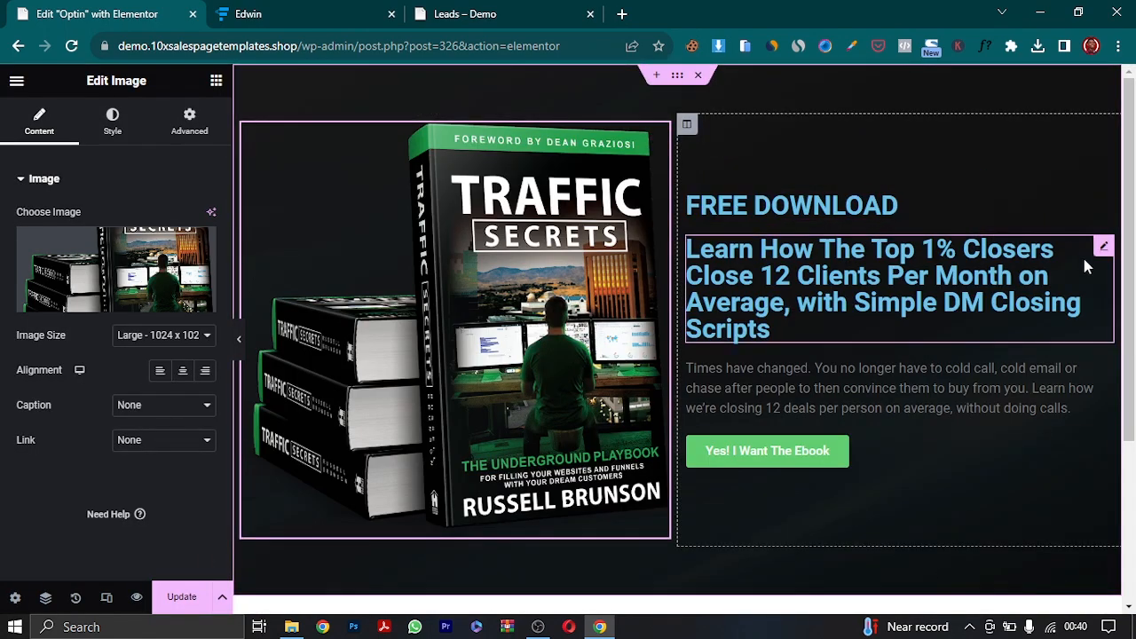
# - Sample the colour of the "FREE DOWNLOAD" text on the Leads page with the Color Picker extension and copy its hex code #d13b42
pyautogui.click(1105, 246)
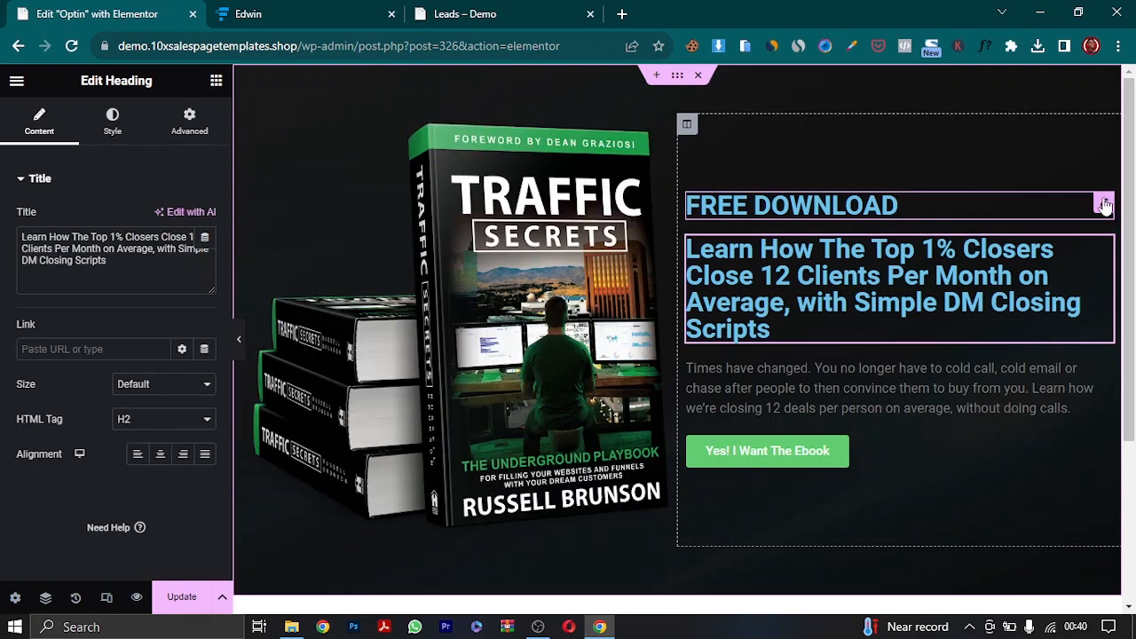
pyautogui.click(1103, 202)
pyautogui.click(480, 10)
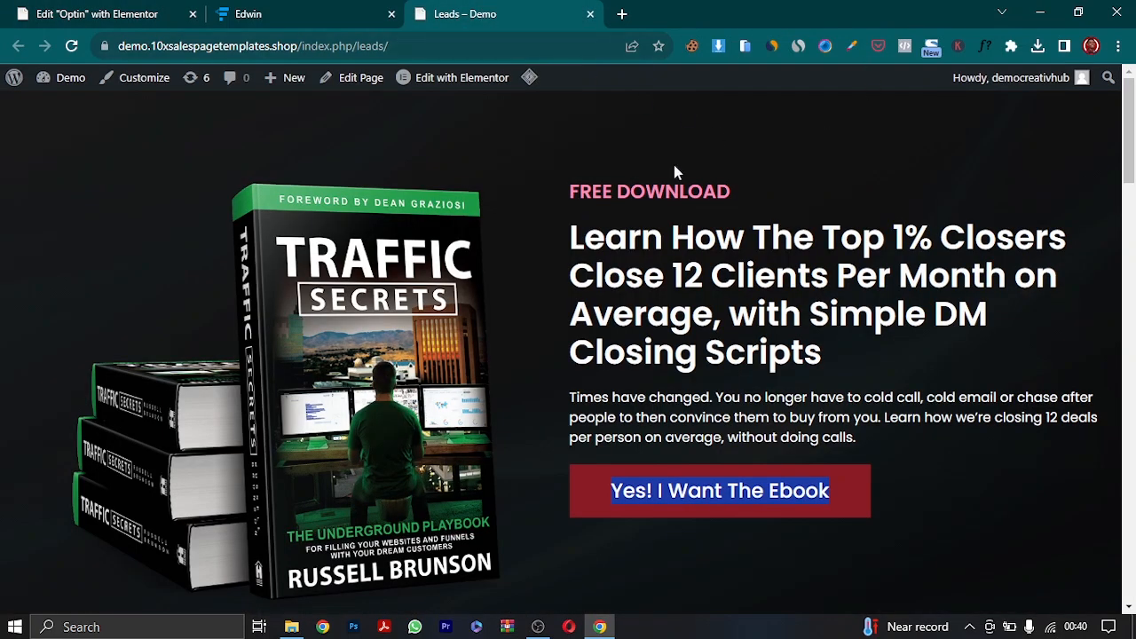
pyautogui.click(796, 178)
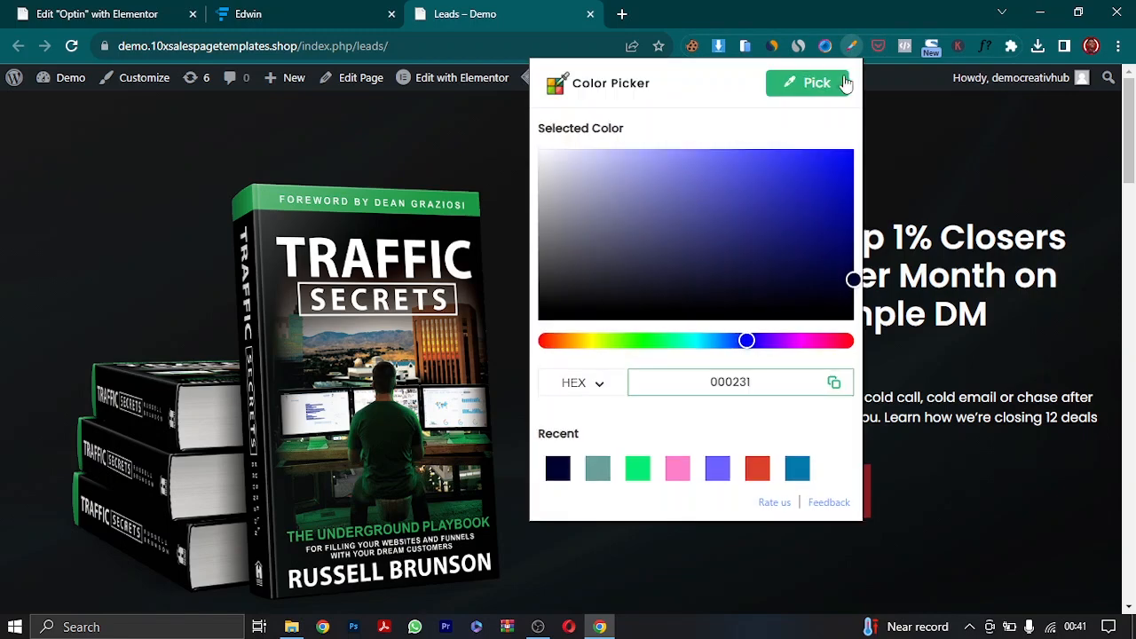
pyautogui.click(814, 86)
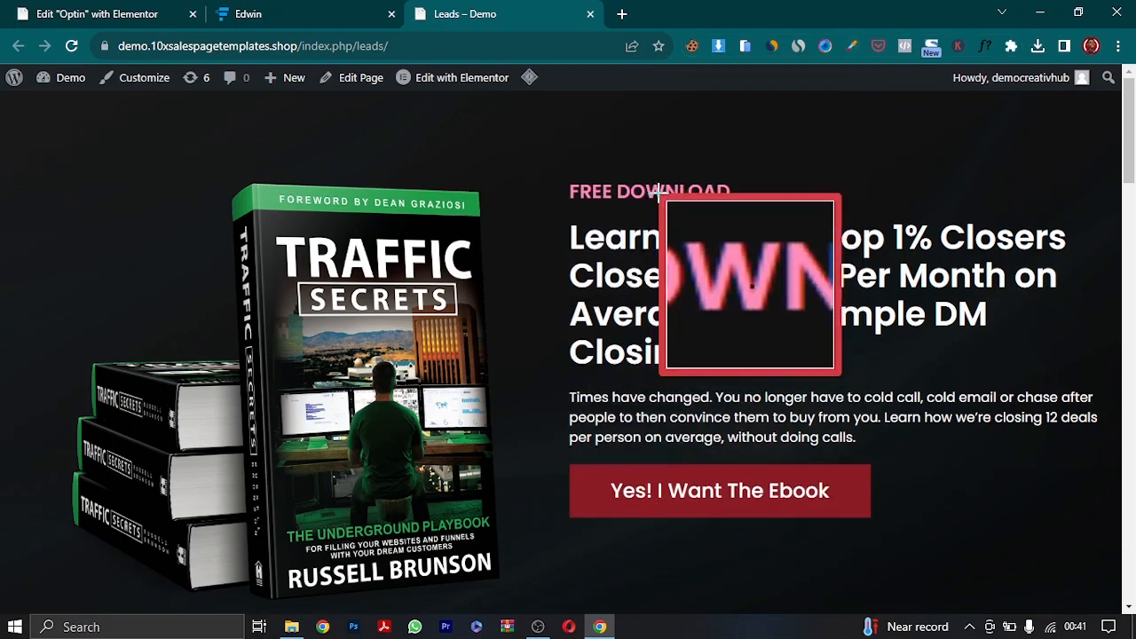
pyautogui.click(710, 192)
pyautogui.click(796, 246)
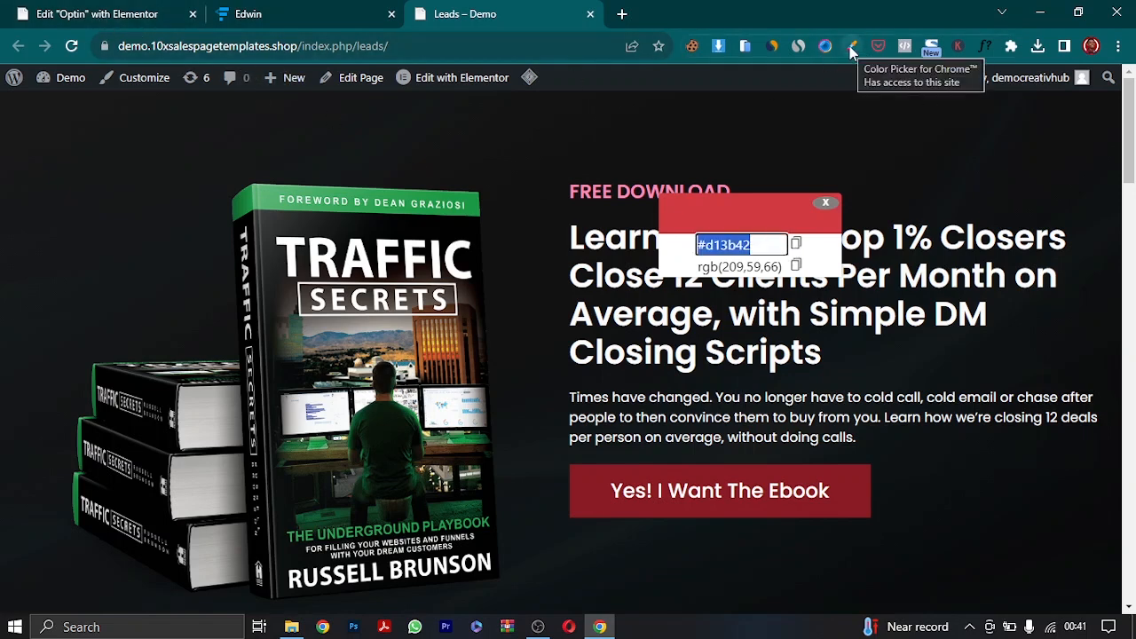
# - Set the text colour of the "FREE DOWNLOAD" heading on the Optin page to the copied #d13b42
pyautogui.click(124, 13)
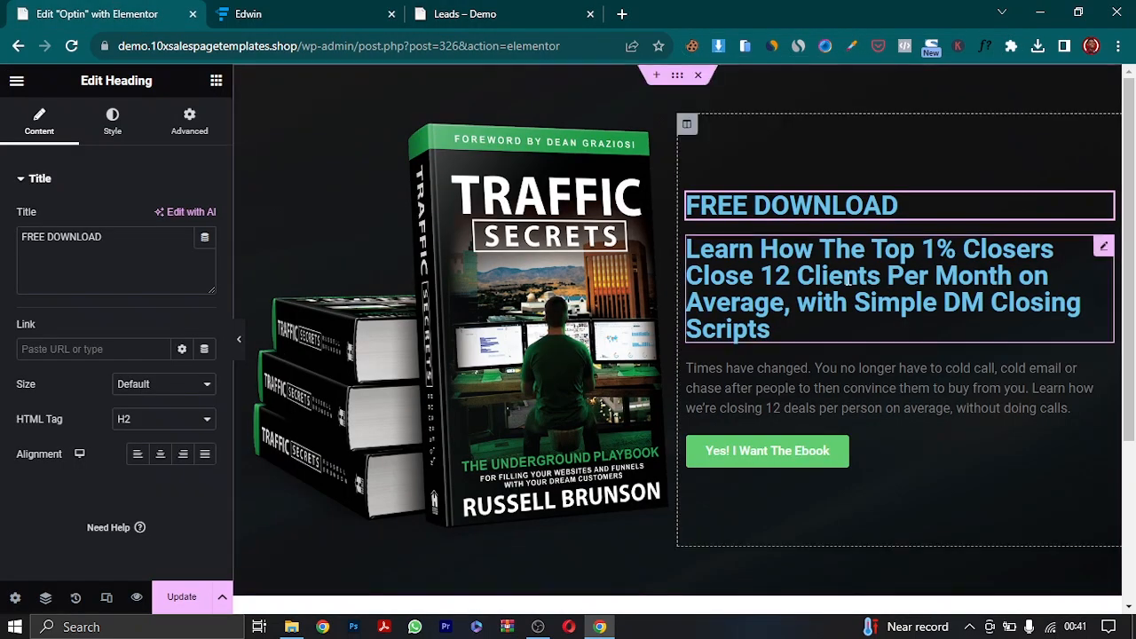
pyautogui.click(112, 122)
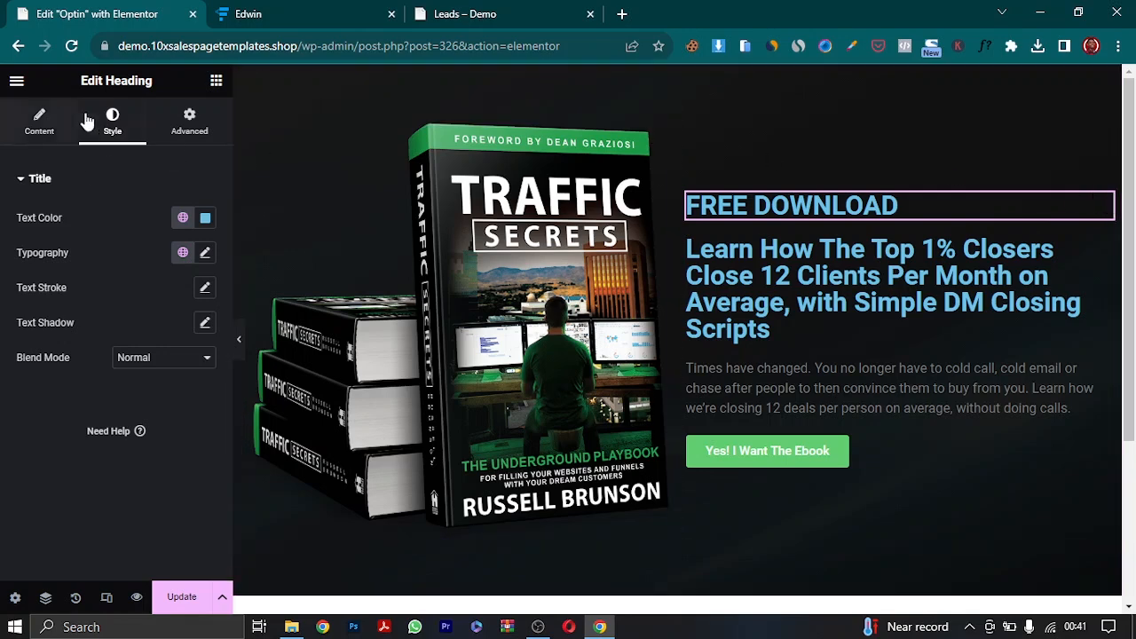
pyautogui.click(206, 220)
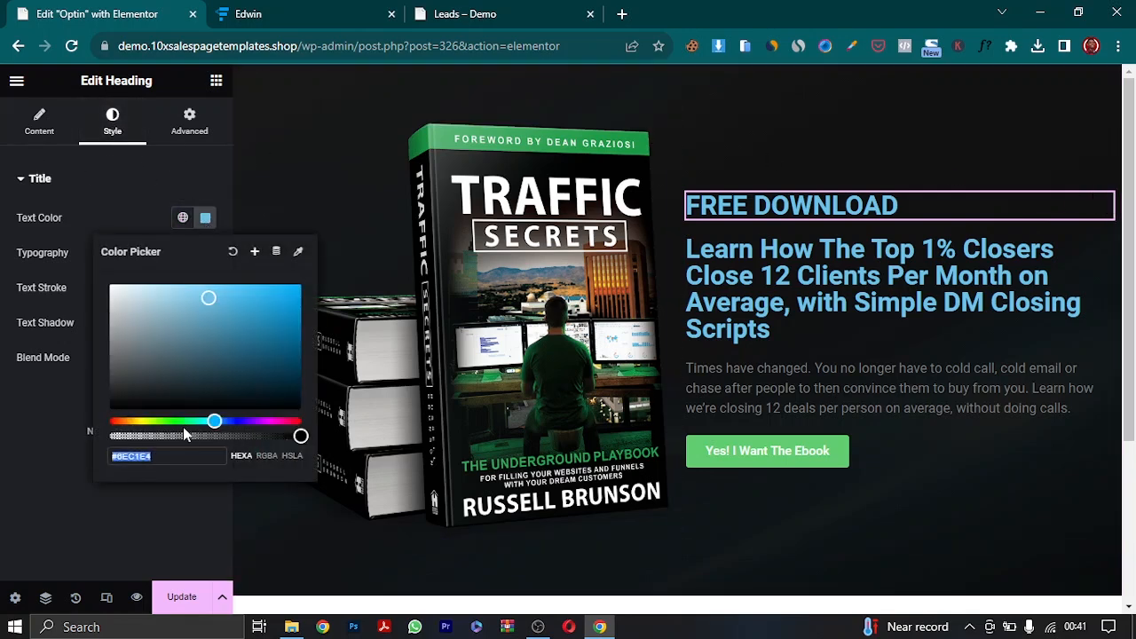
pyautogui.hotkey('ctrl', 'v')
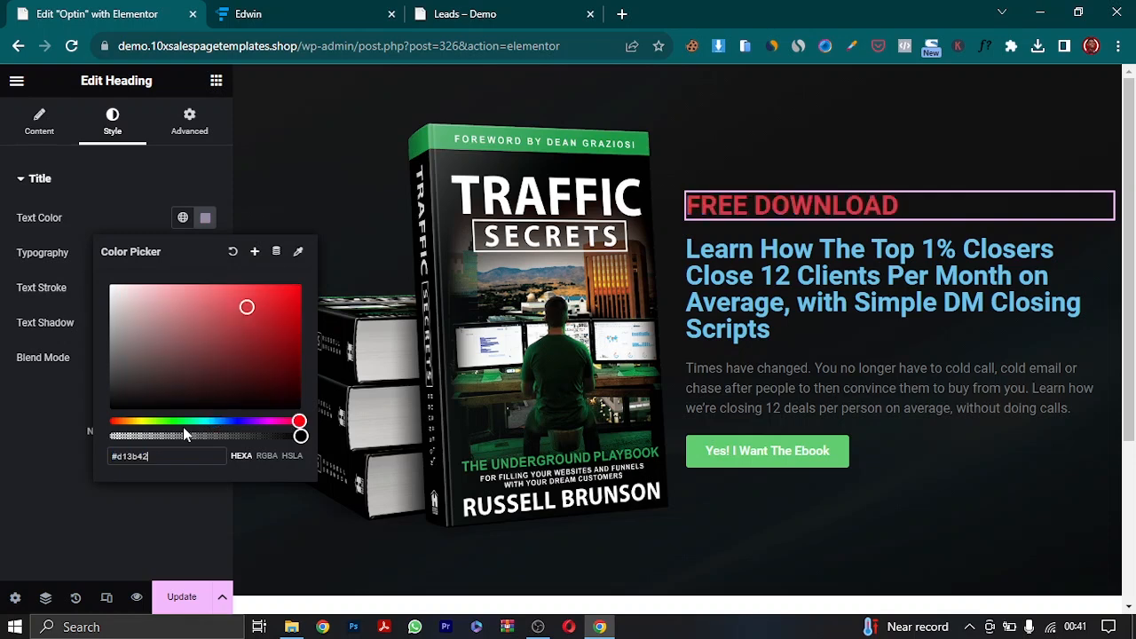
pyautogui.click(28, 492)
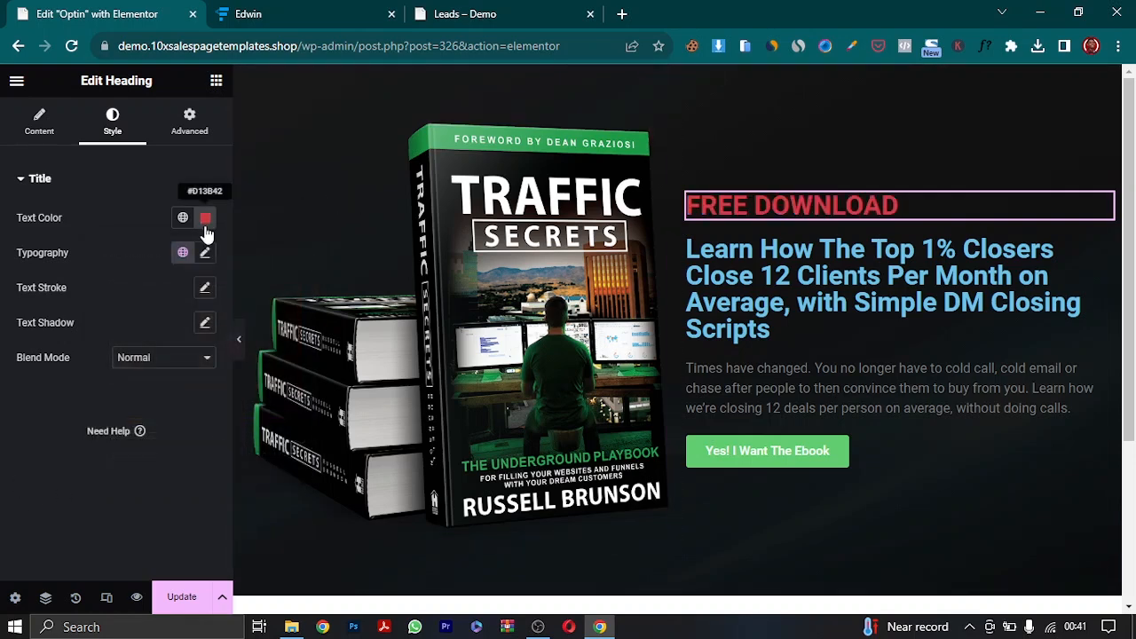
# - Set the "FREE DOWNLOAD" heading's typography to the Poppins font family at 26 px
pyautogui.click(205, 253)
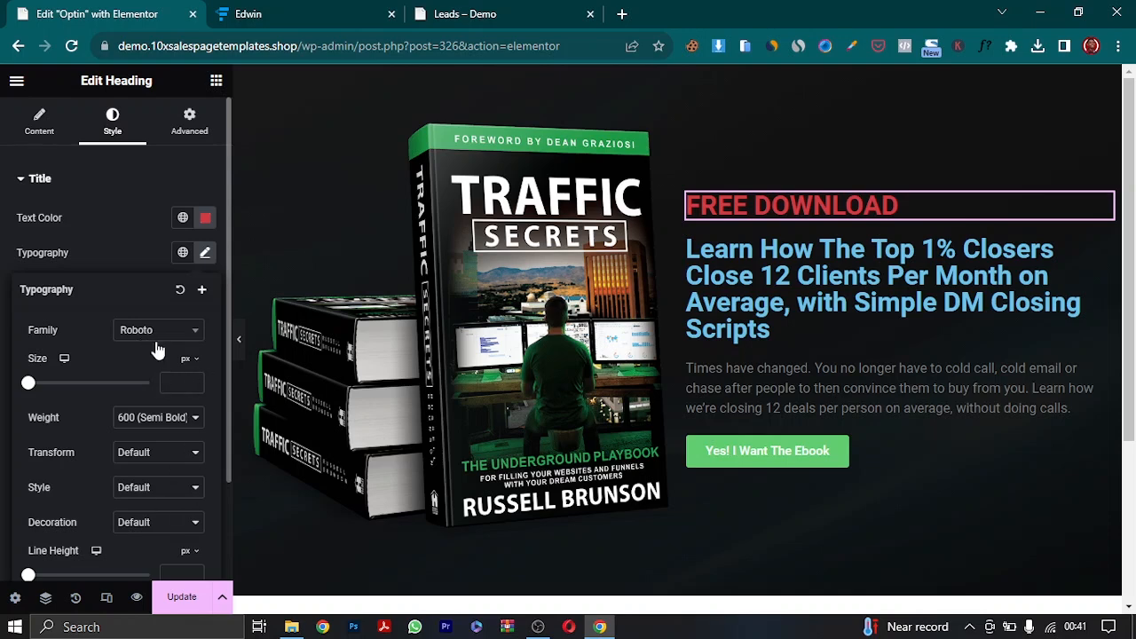
pyautogui.click(152, 332)
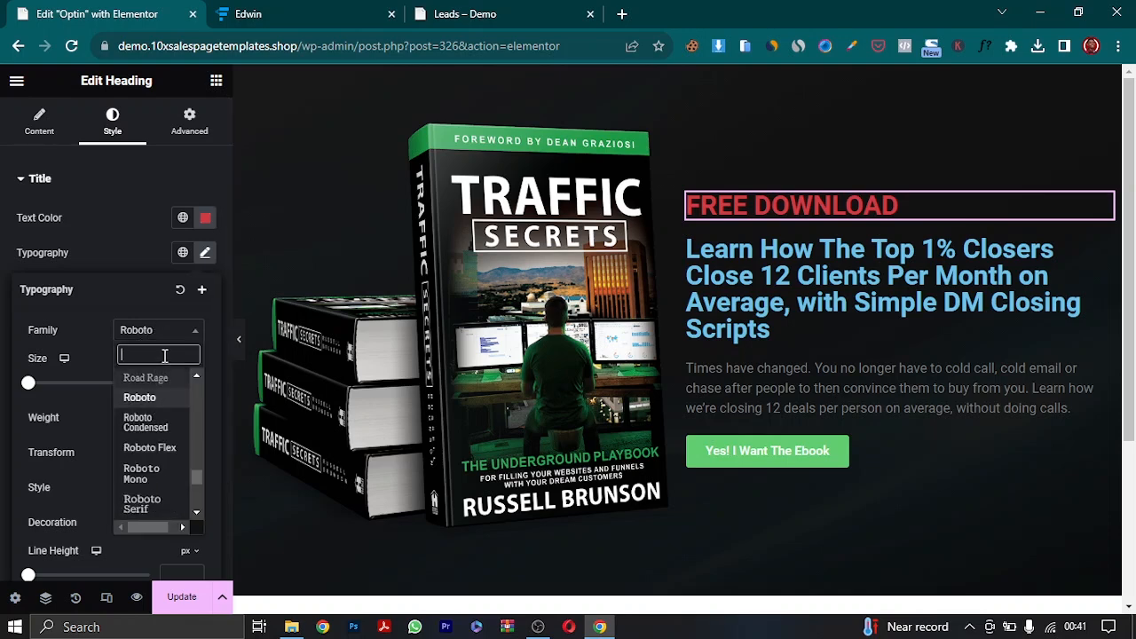
pyautogui.write('pop')
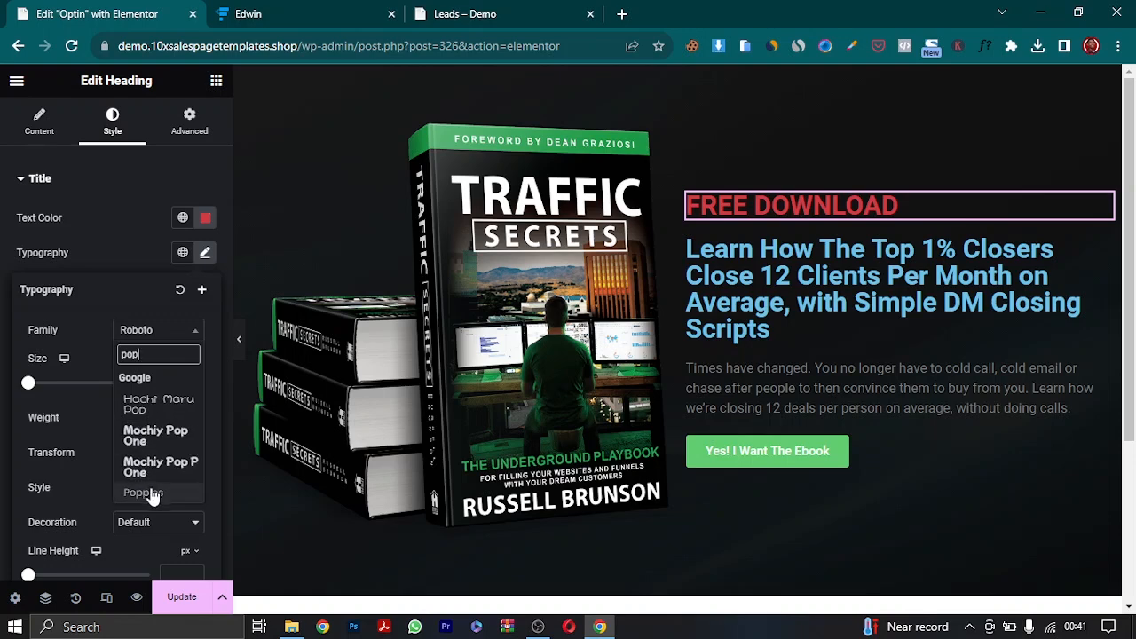
pyautogui.click(142, 493)
pyautogui.moveTo(30, 384); pyautogui.dragTo(45, 389)
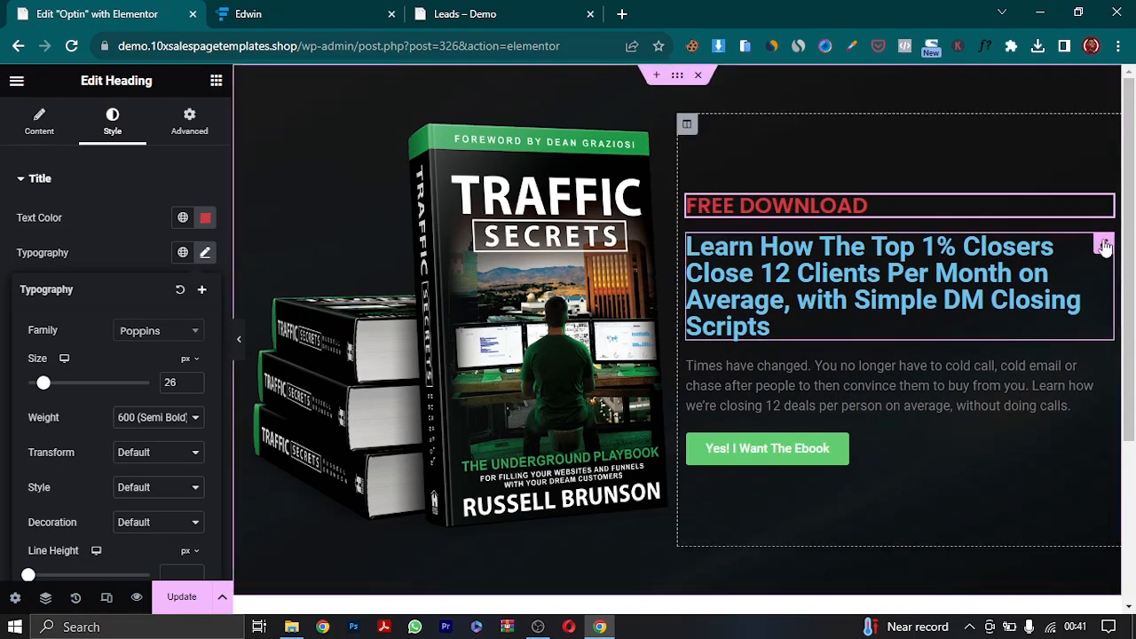
# - Set the font size of the "Learn How The Top 1% Closers" heading to 40 px
pyautogui.click(1104, 245)
pyautogui.click(112, 123)
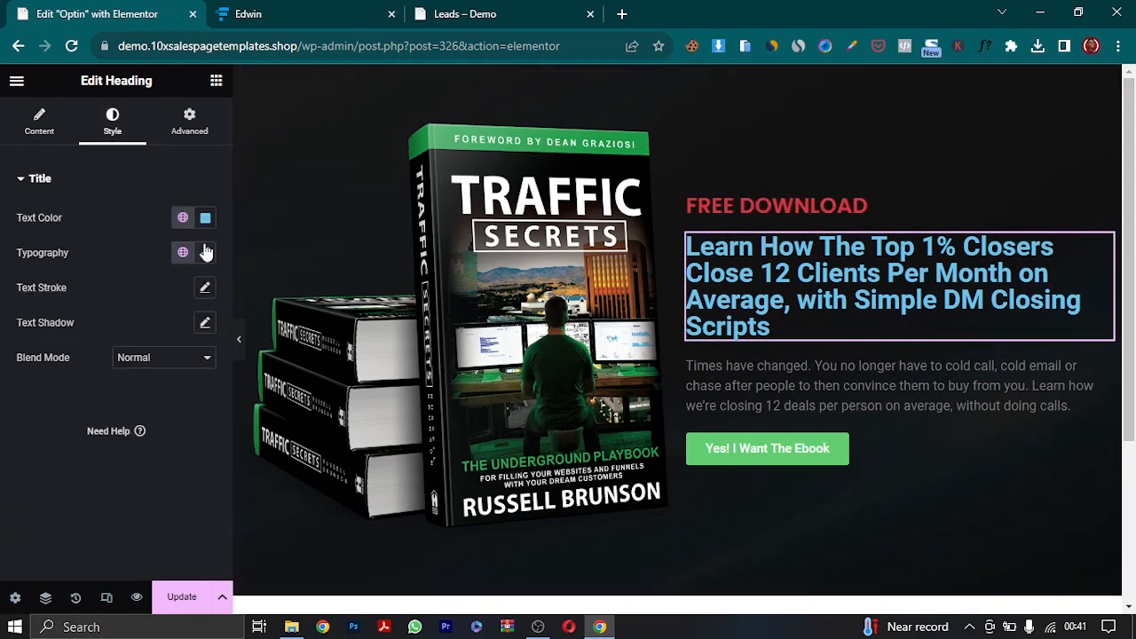
pyautogui.click(205, 253)
pyautogui.moveTo(29, 384); pyautogui.dragTo(50, 384)
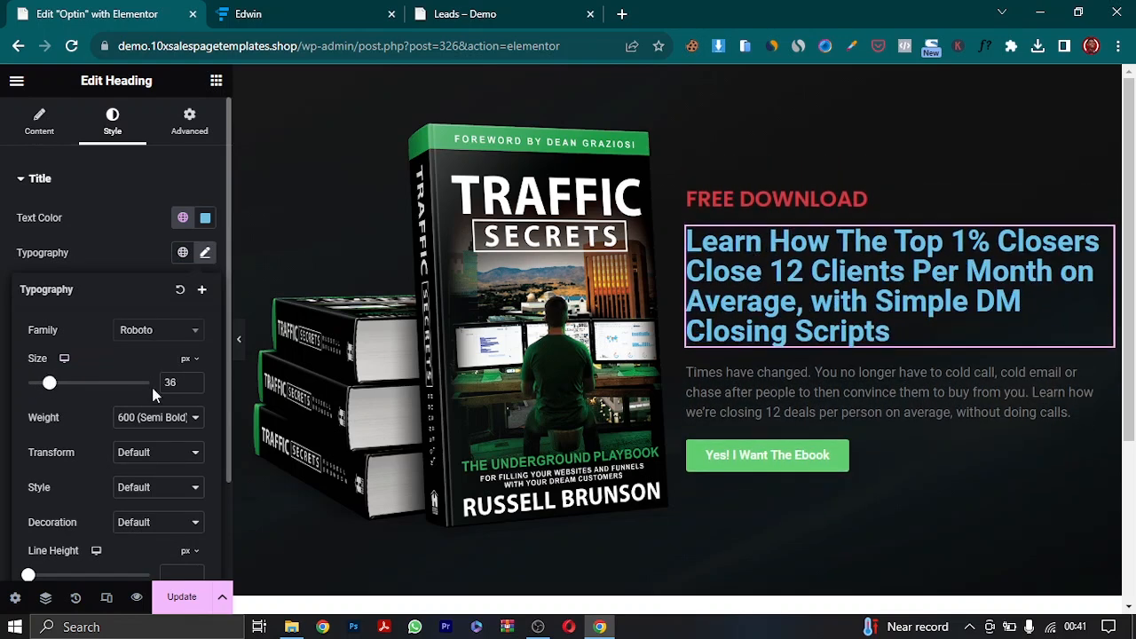
pyautogui.click(194, 380)
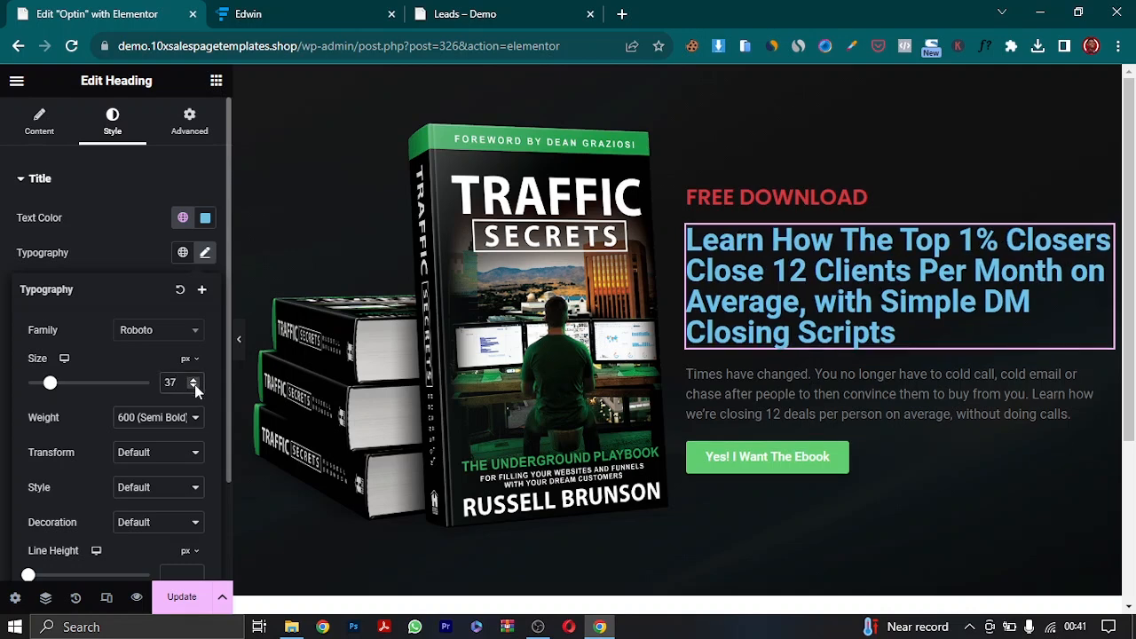
pyautogui.click(194, 381)
pyautogui.click(195, 380)
pyautogui.click(195, 380)
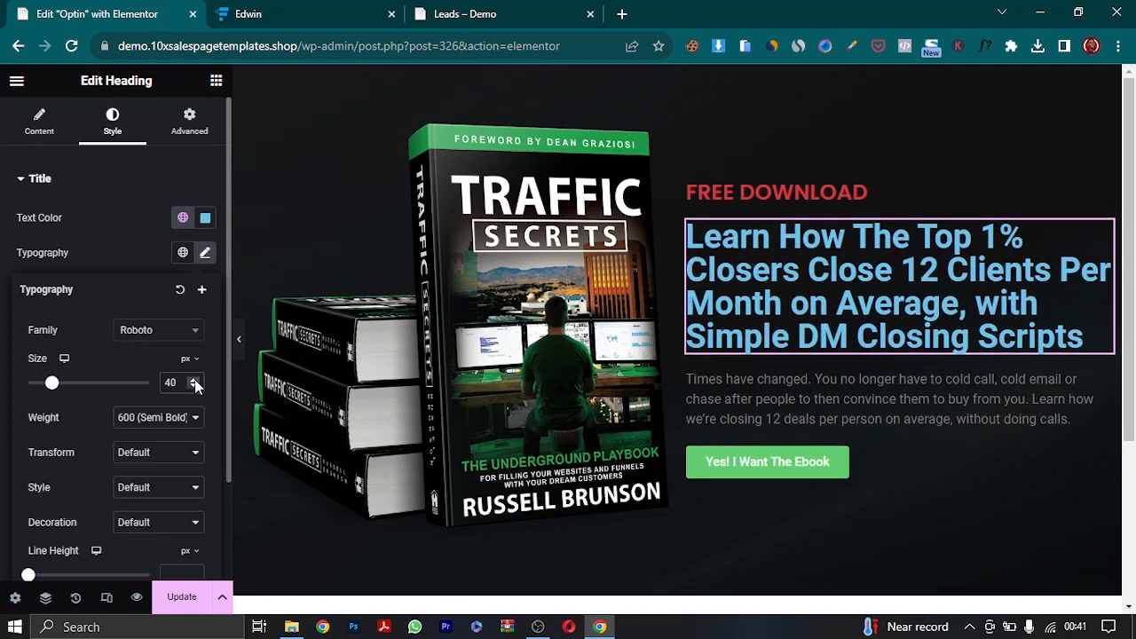
# - Change the text colour of the "Learn How The Top 1% Closers" heading to white, #FFFFFF
pyautogui.click(205, 219)
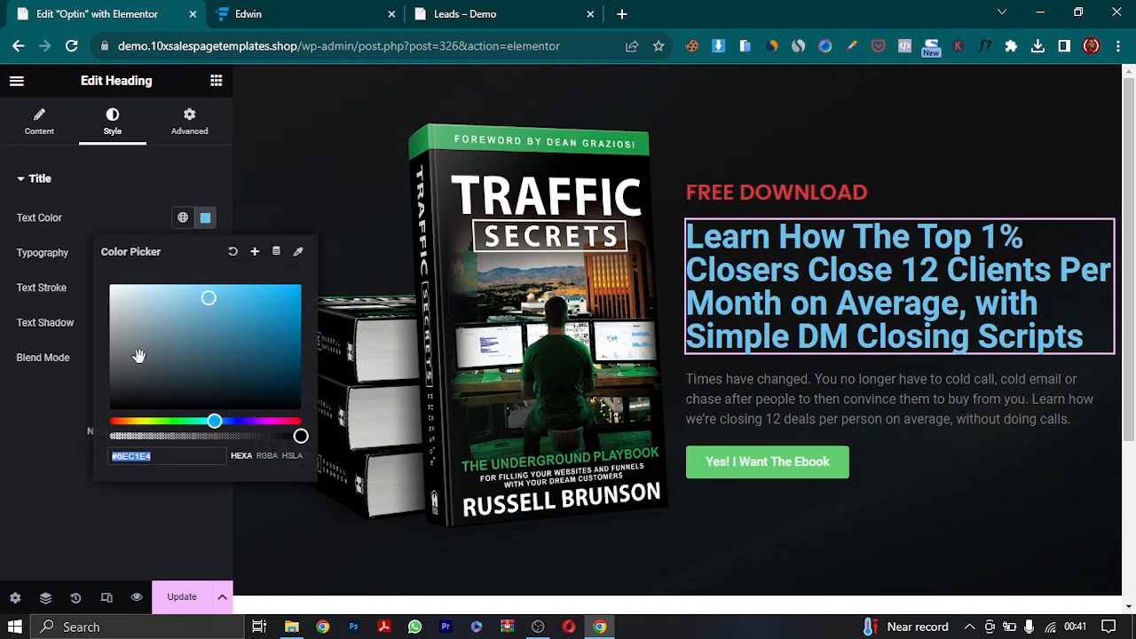
pyautogui.moveTo(121, 311); pyautogui.dragTo(107, 271)
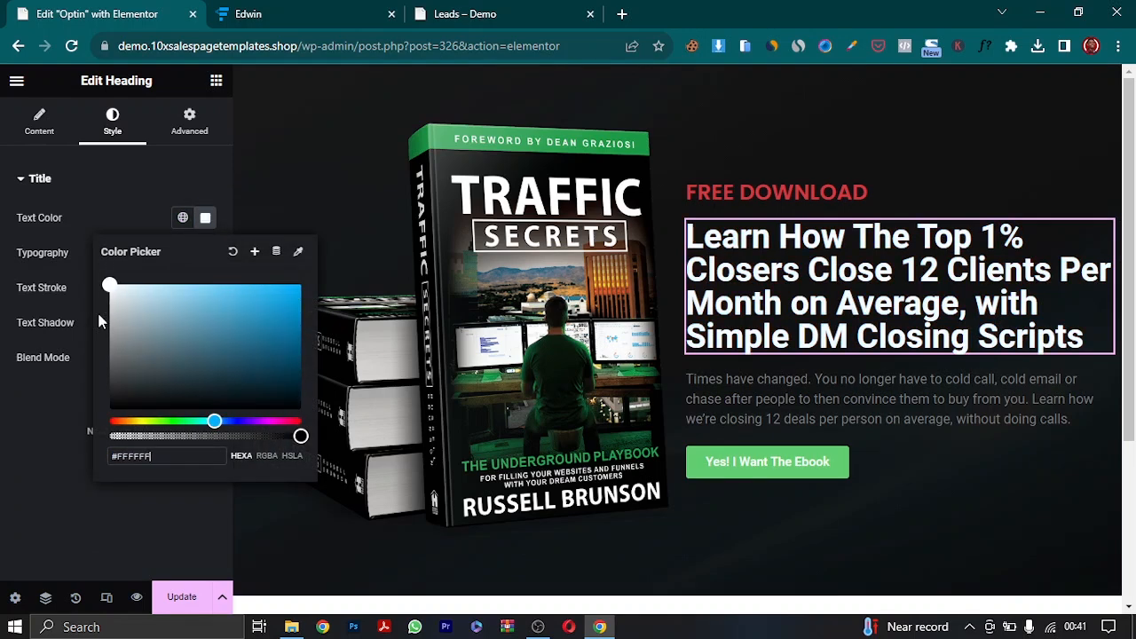
pyautogui.click(24, 397)
# - Set the "Learn How The Top 1% Closers" heading's font family to Poppins and preview the page at full width
pyautogui.click(205, 253)
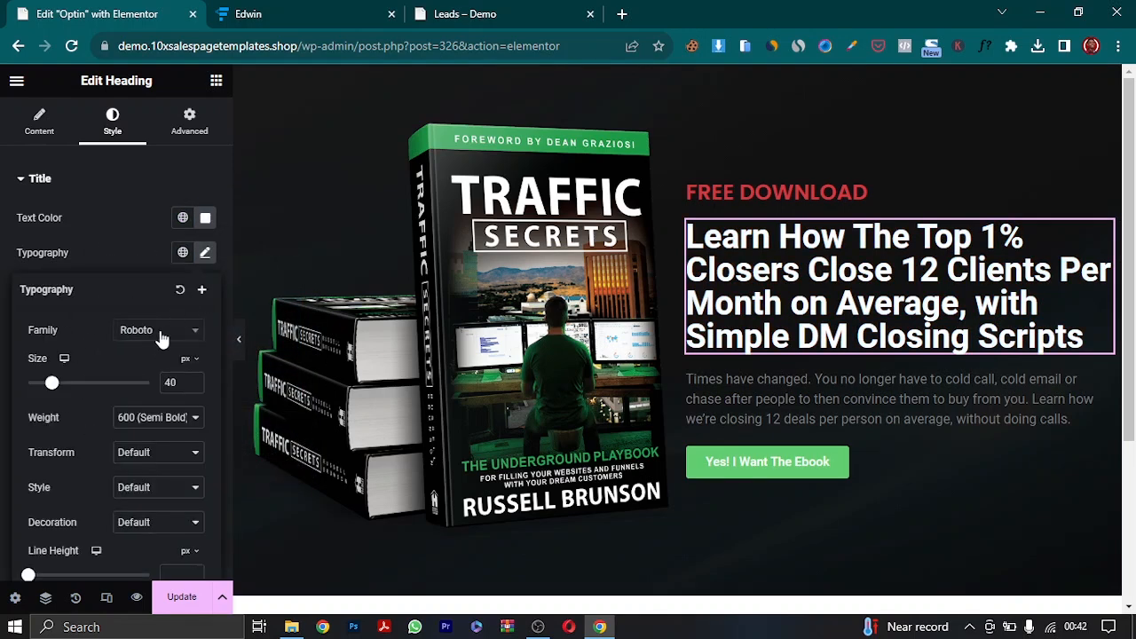
pyautogui.click(160, 331)
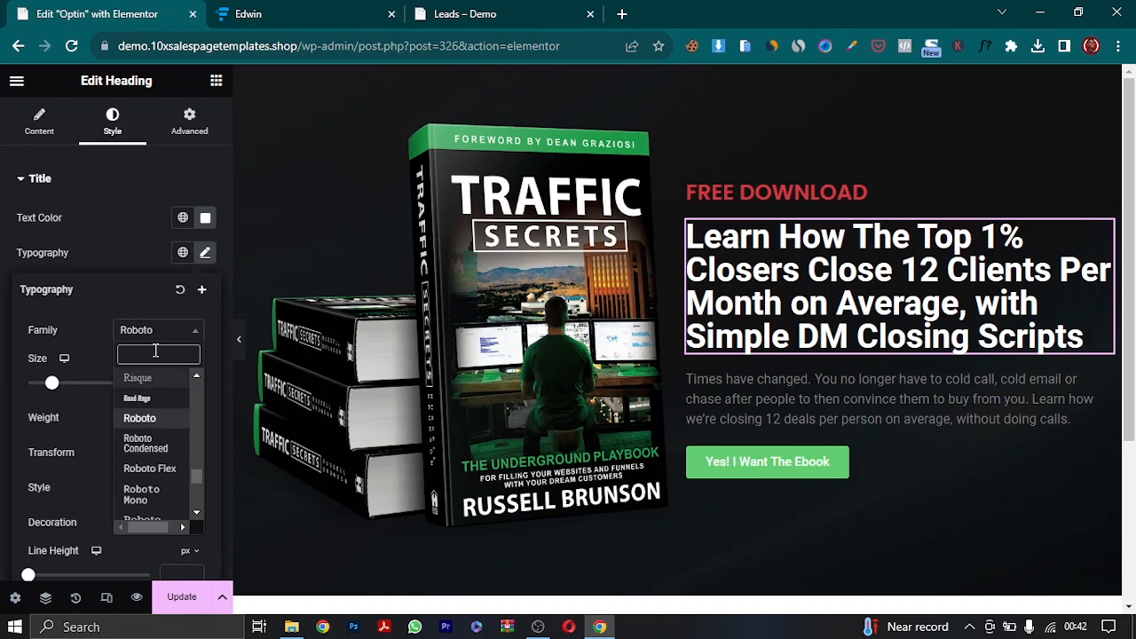
pyautogui.write('pop')
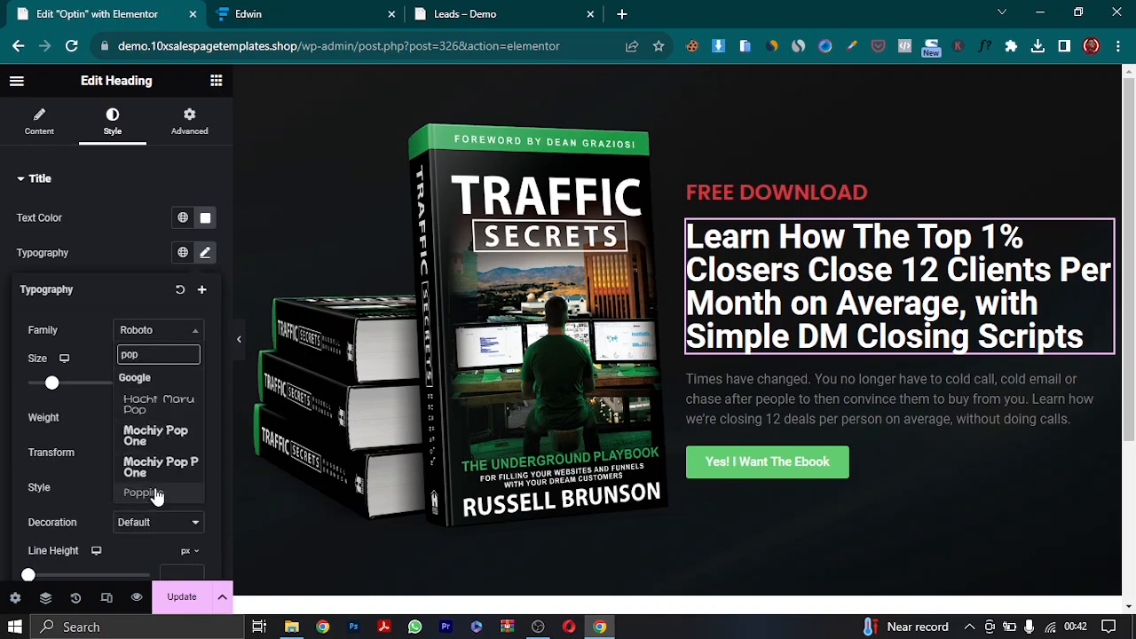
pyautogui.click(145, 491)
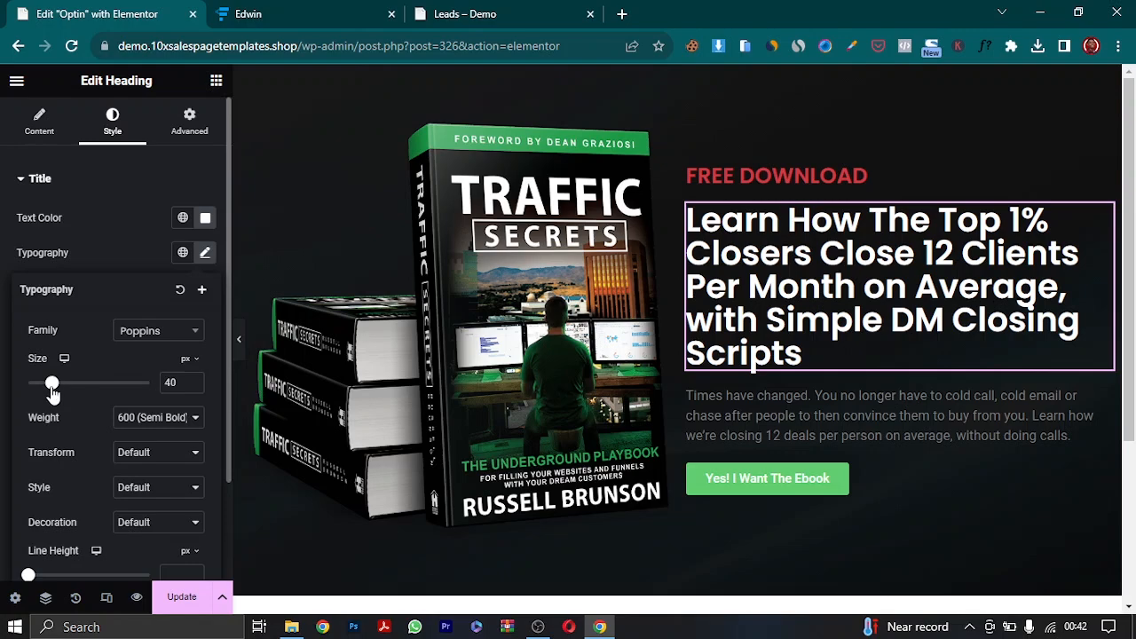
pyautogui.click(238, 344)
pyautogui.click(239, 342)
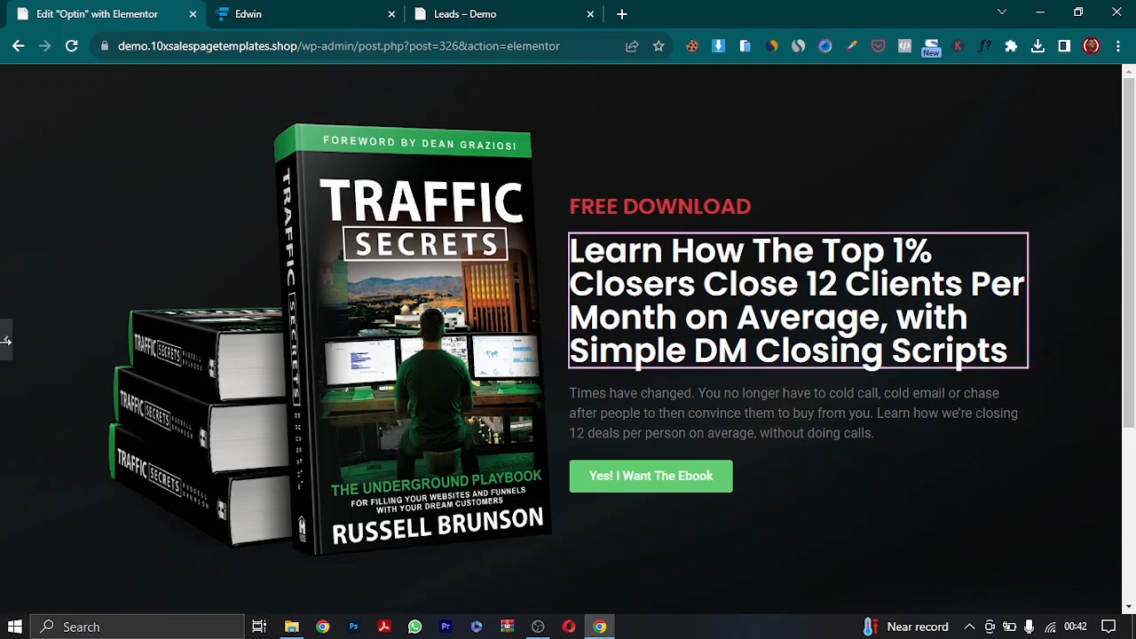
pyautogui.click(5, 343)
# - Set the text colour of the "Times have changed" paragraph to white, #FFFFFF
pyautogui.click(1105, 404)
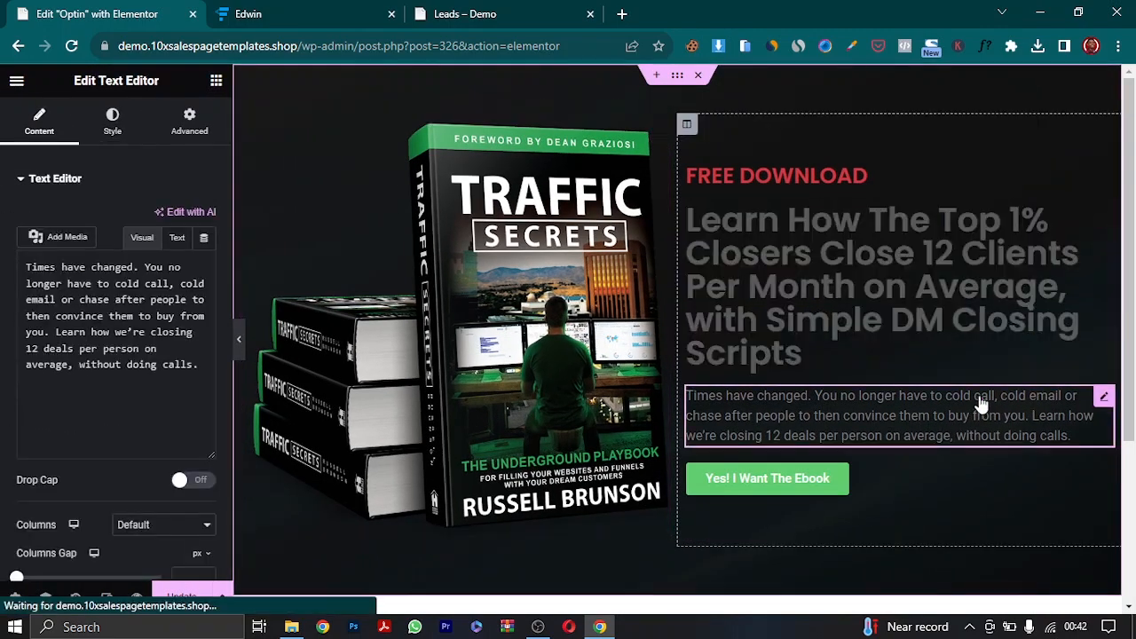
pyautogui.click(108, 124)
pyautogui.click(205, 252)
pyautogui.moveTo(128, 328); pyautogui.dragTo(54, 349)
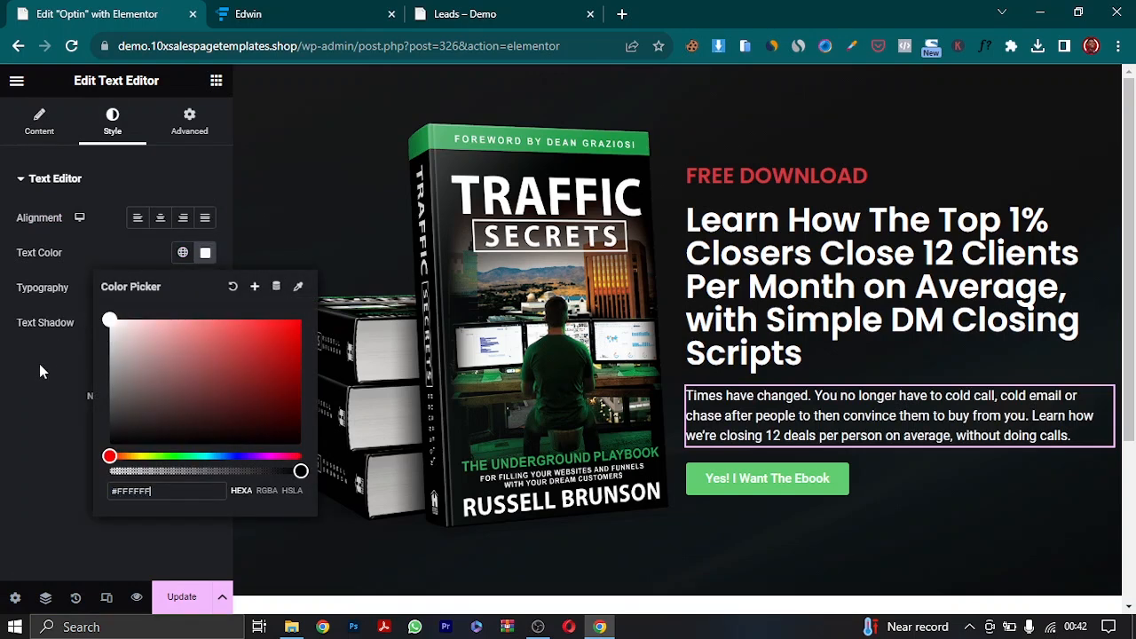
pyautogui.click(41, 411)
# - Change the "Times have changed" paragraph's font family to Poppins
pyautogui.click(205, 288)
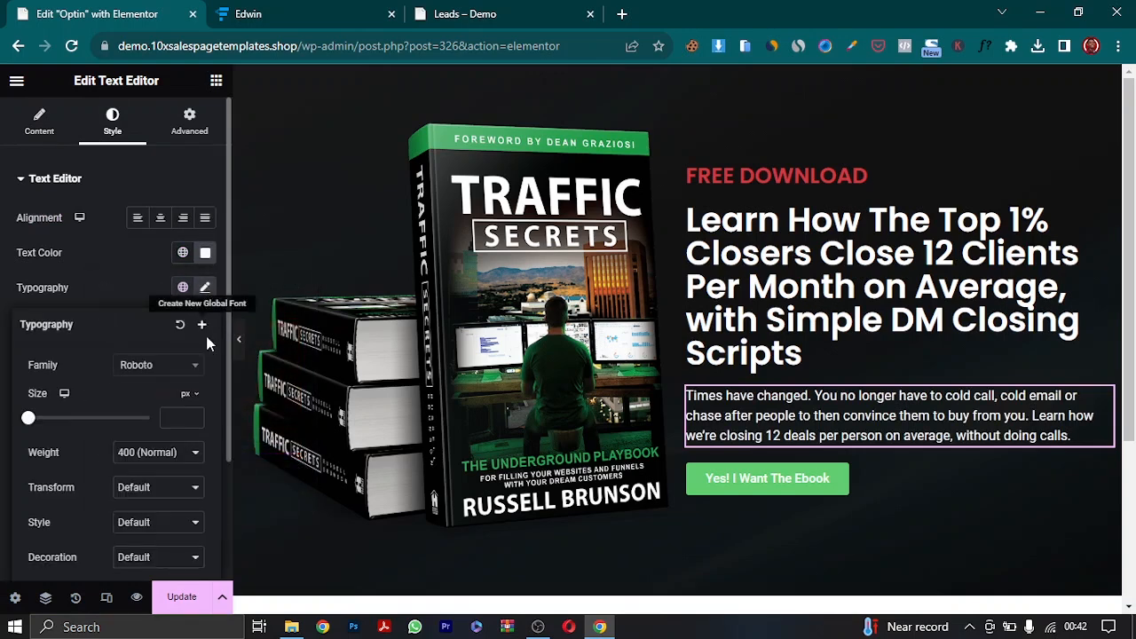
pyautogui.click(165, 366)
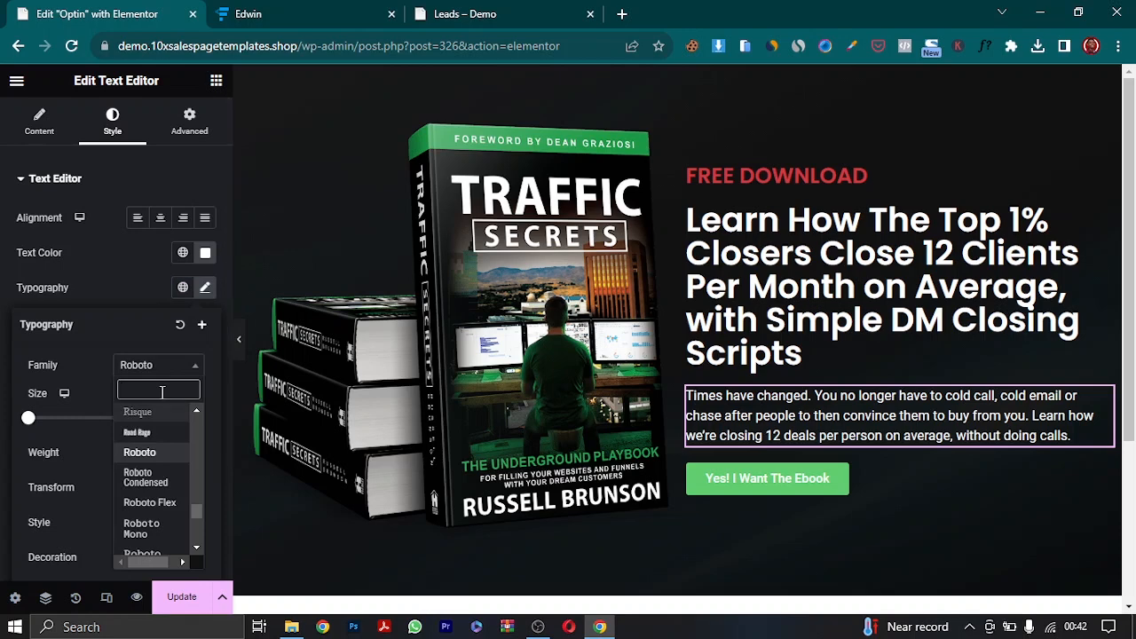
pyautogui.write('pop')
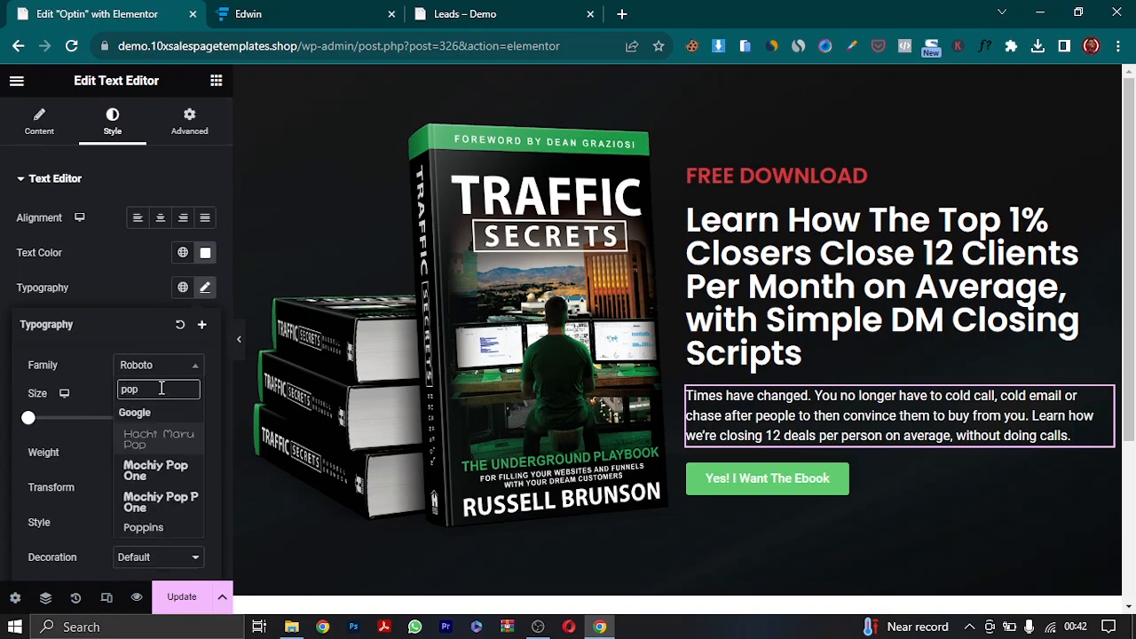
pyautogui.click(151, 503)
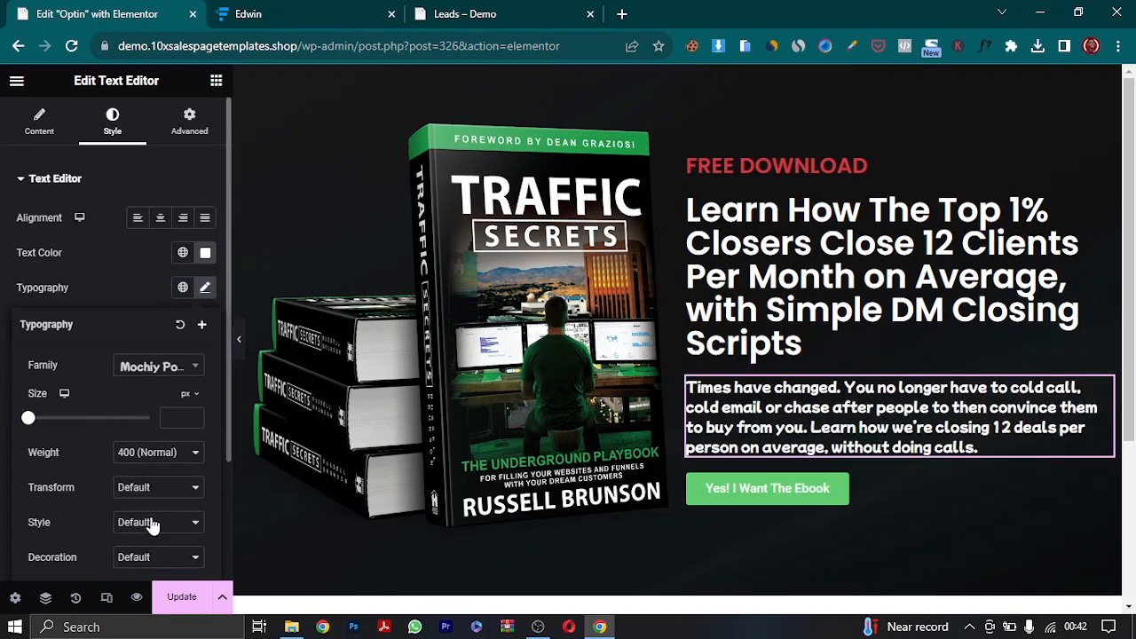
pyautogui.click(169, 366)
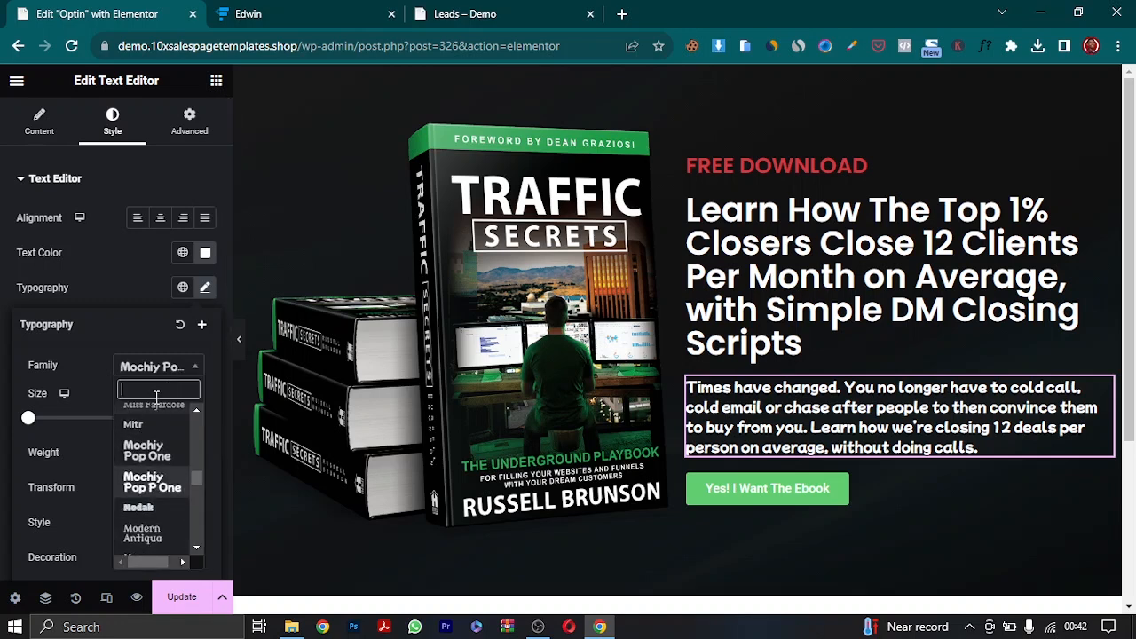
pyautogui.write('pop')
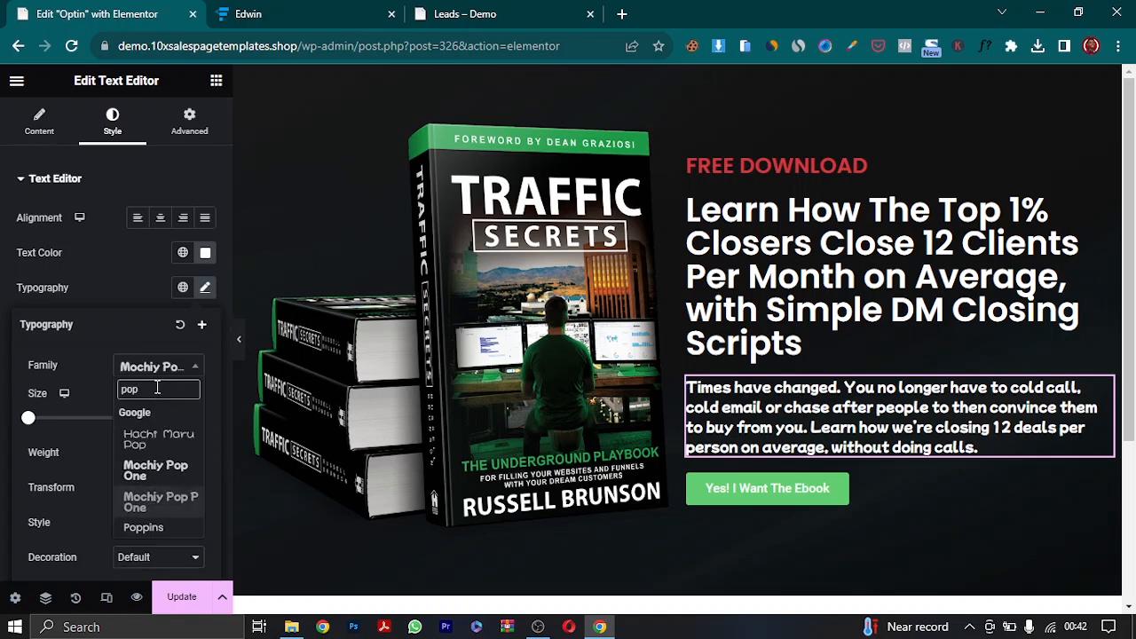
pyautogui.click(129, 527)
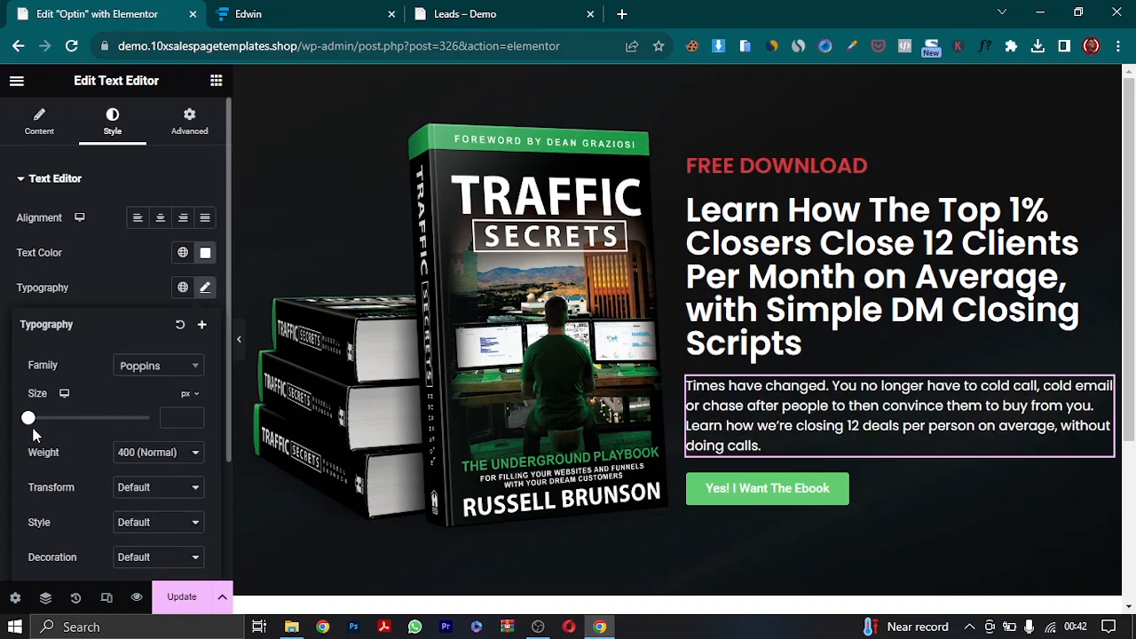
# - Set the font size of the "Times have changed" paragraph to 18 px
pyautogui.moveTo(29, 419); pyautogui.dragTo(37, 421)
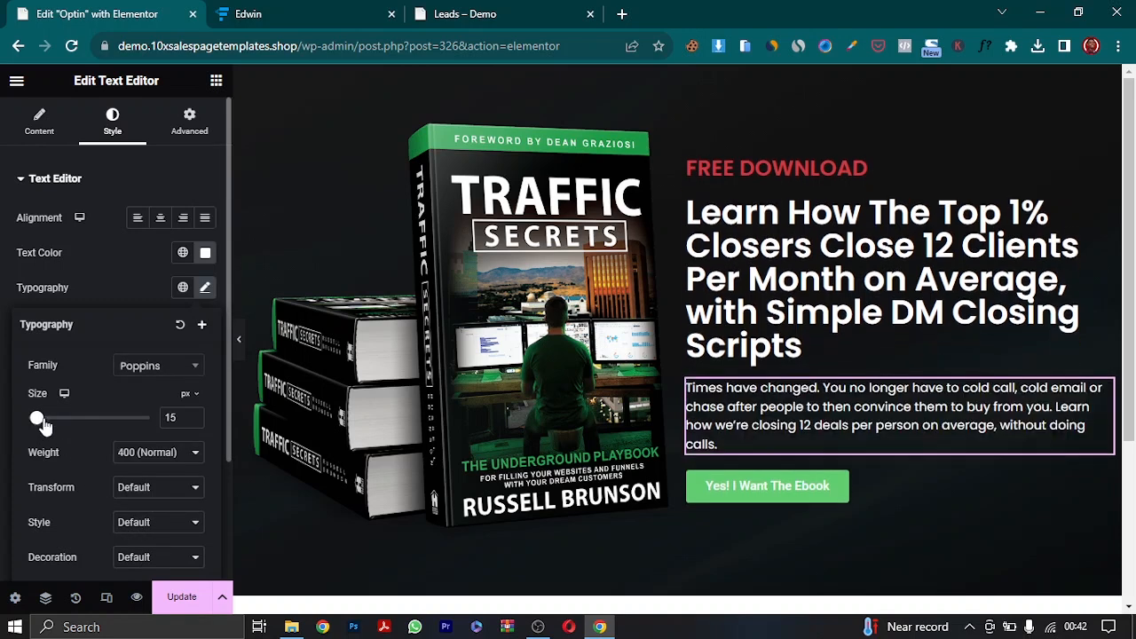
pyautogui.click(194, 416)
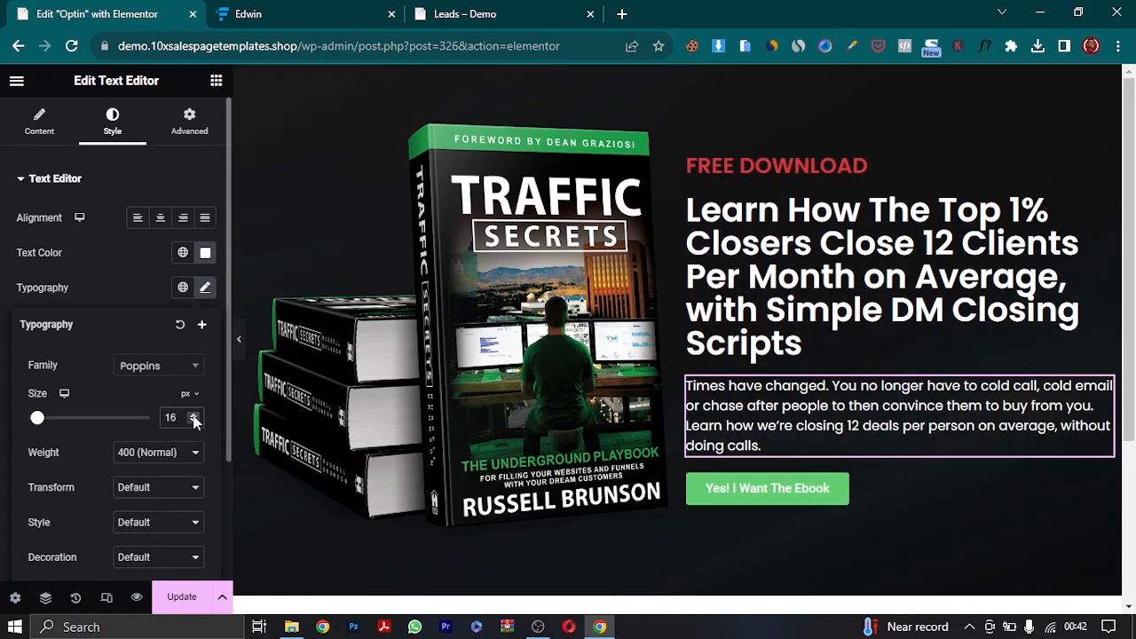
pyautogui.click(194, 415)
pyautogui.click(193, 416)
pyautogui.click(193, 421)
pyautogui.click(193, 421)
pyautogui.click(192, 422)
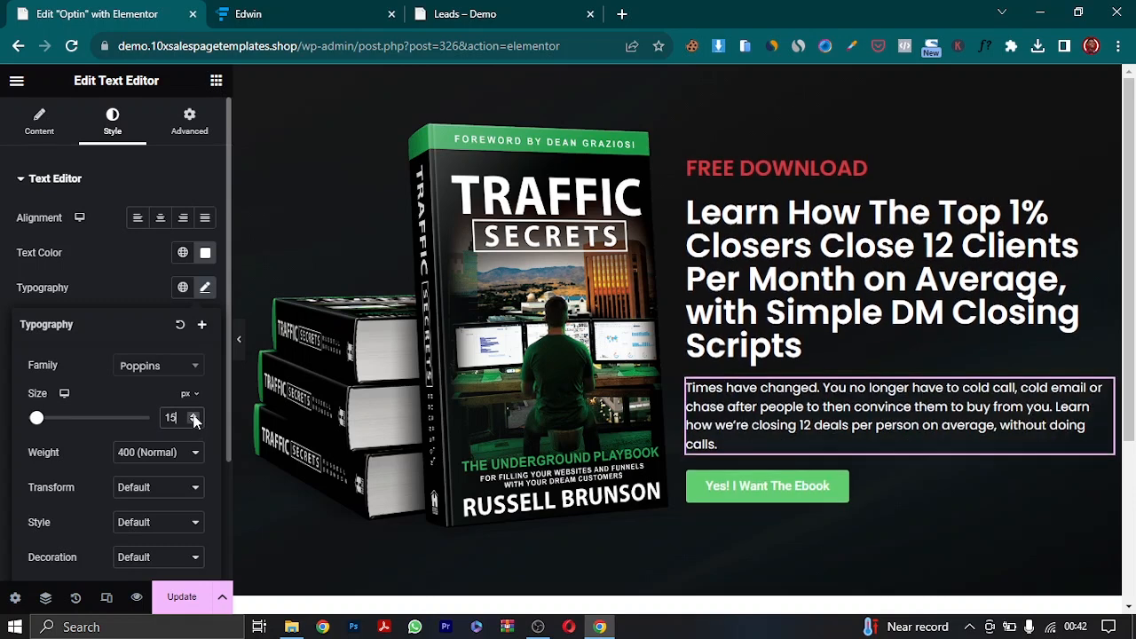
pyautogui.click(193, 416)
pyautogui.click(194, 415)
pyautogui.click(194, 415)
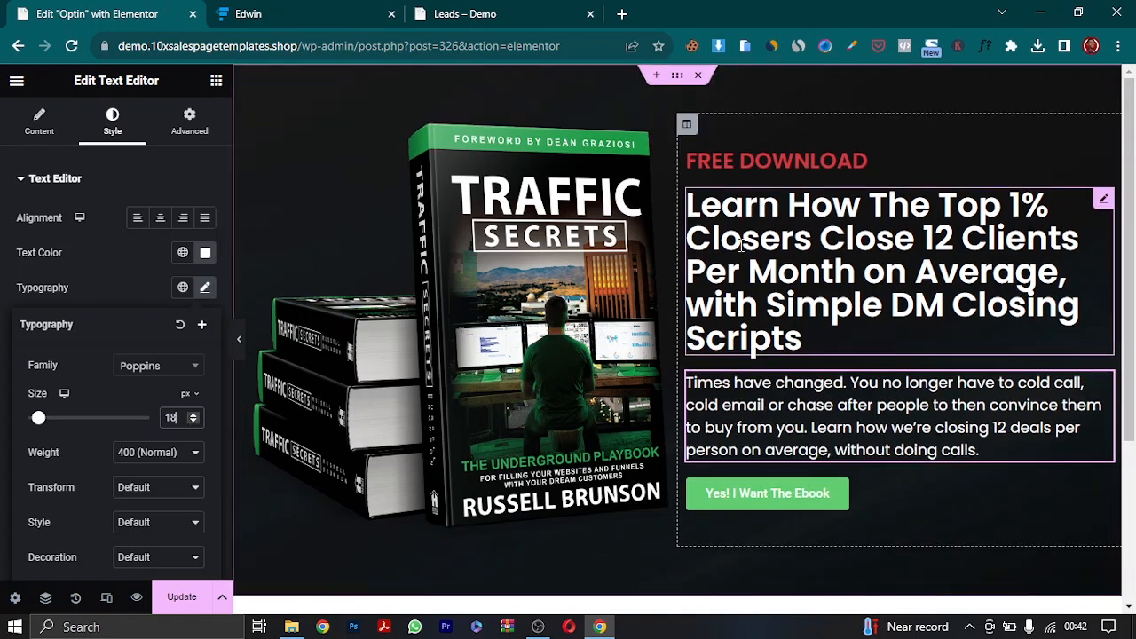
# - Set the "Yes! I Want The Ebook" button's font family to Poppins
pyautogui.click(1103, 488)
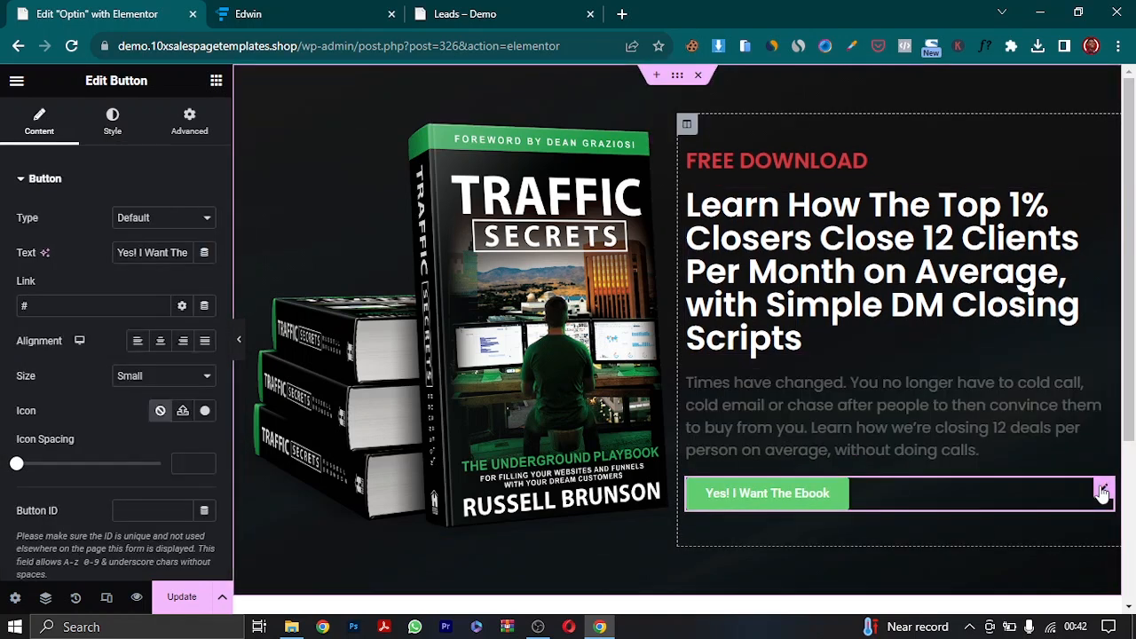
pyautogui.click(113, 131)
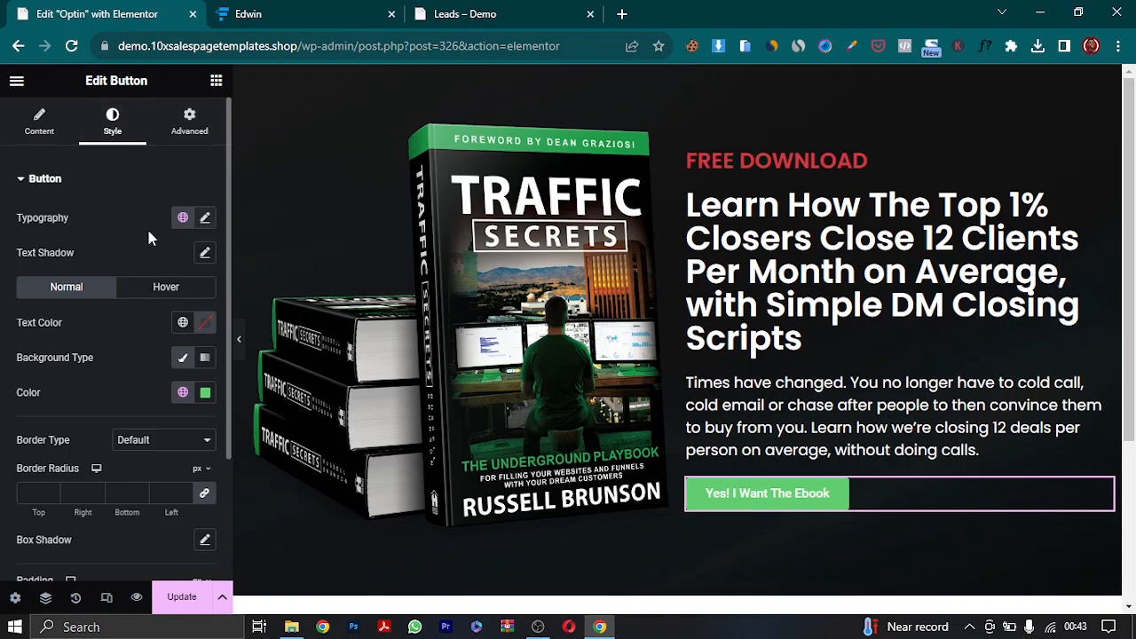
pyautogui.click(75, 182)
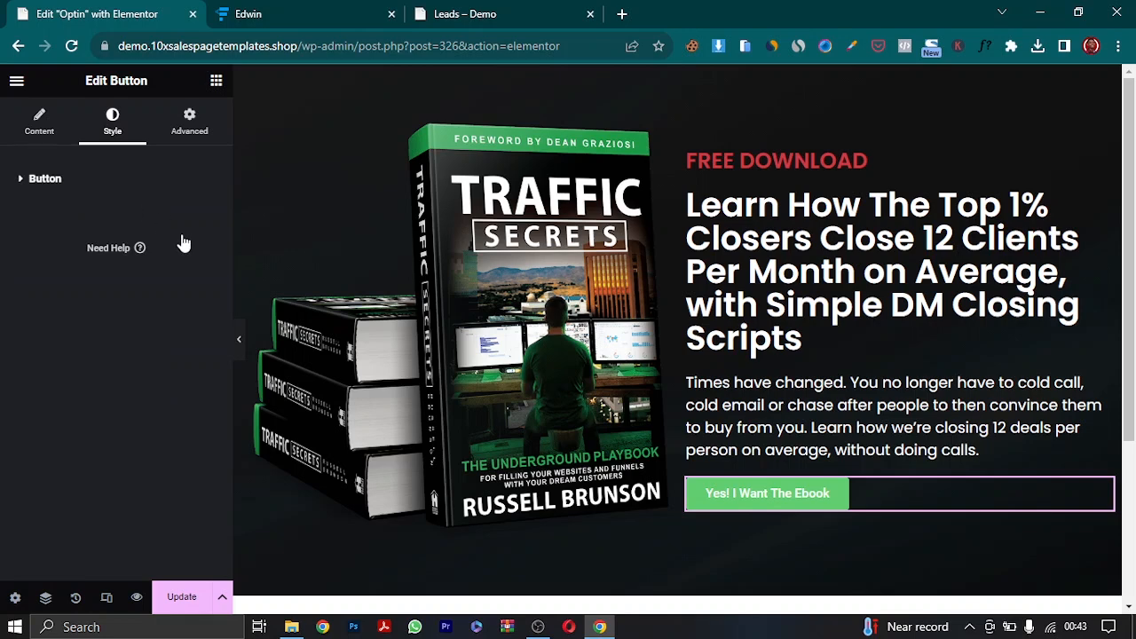
pyautogui.click(106, 179)
pyautogui.click(205, 217)
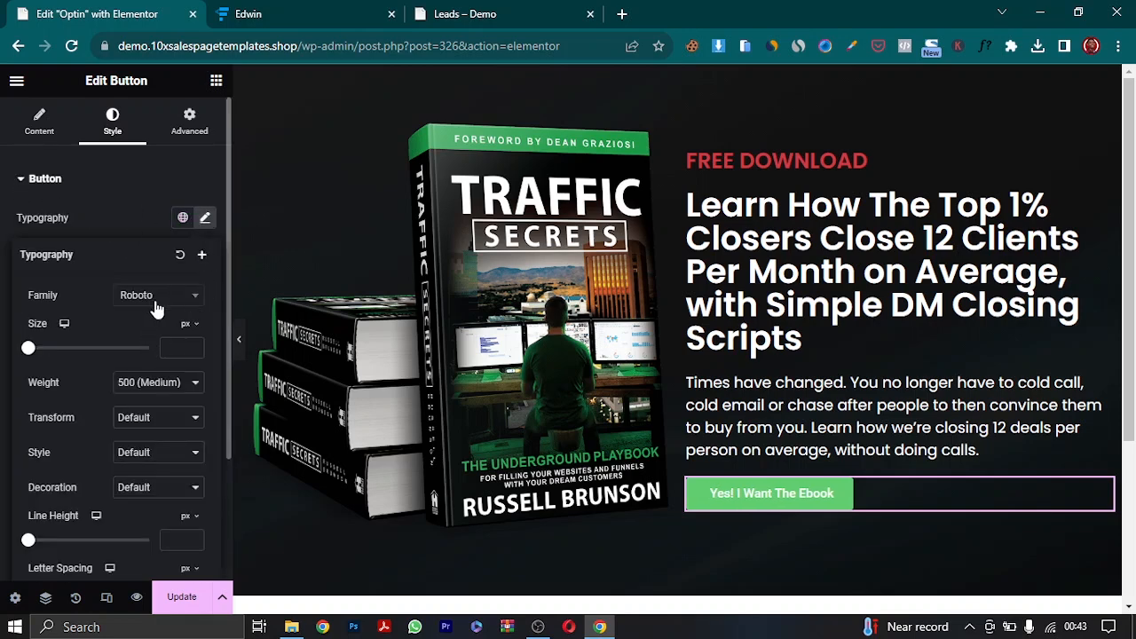
pyautogui.click(155, 297)
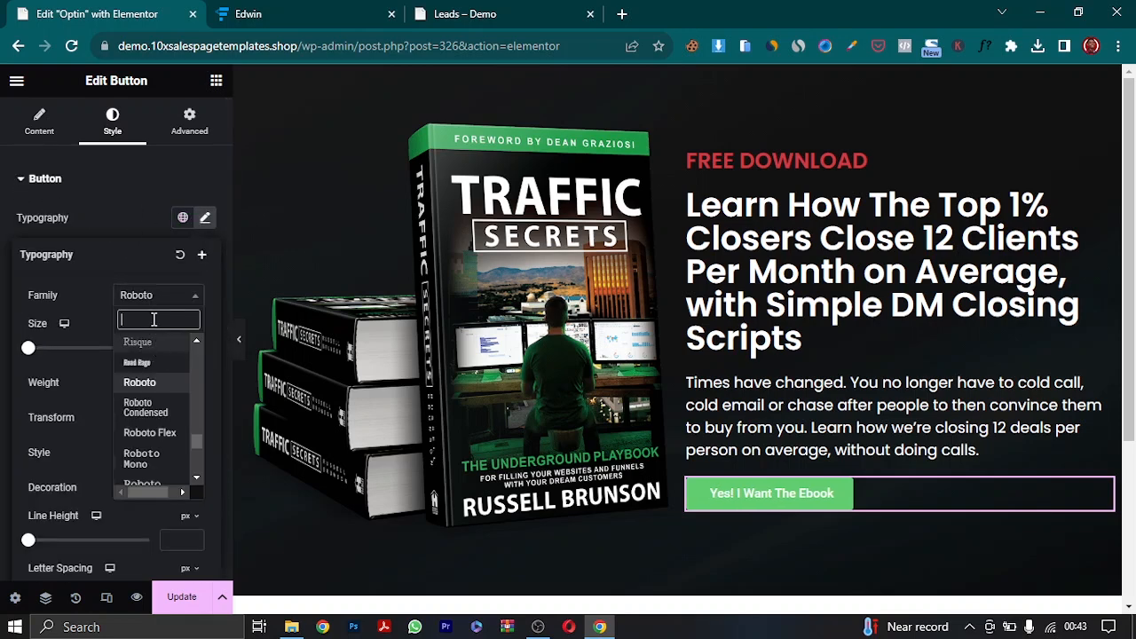
pyautogui.write('pop')
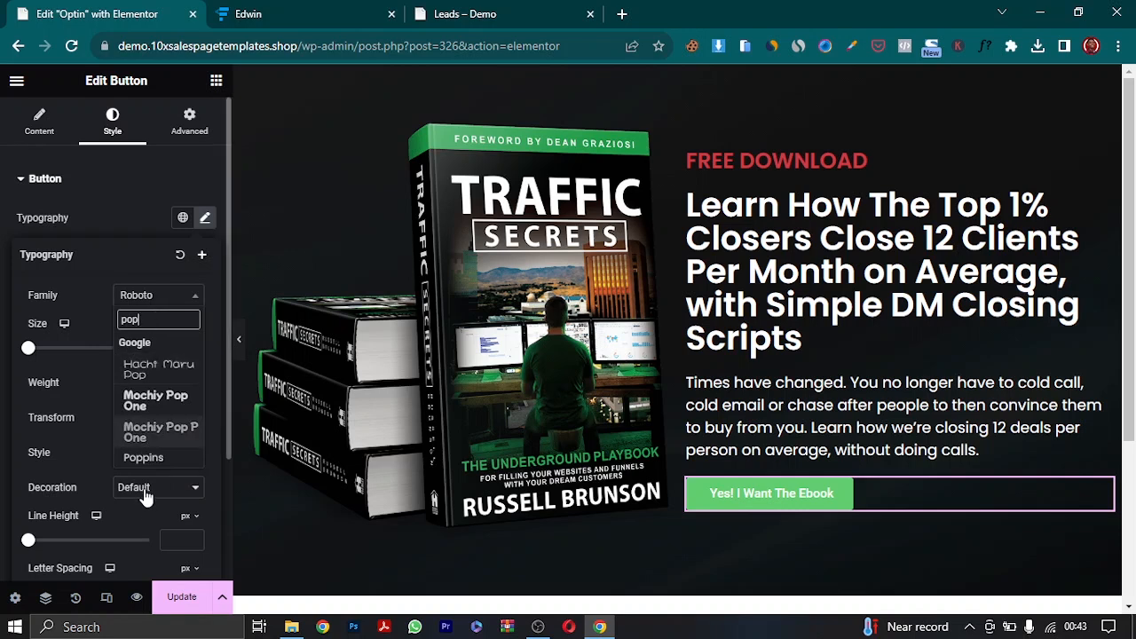
pyautogui.click(149, 458)
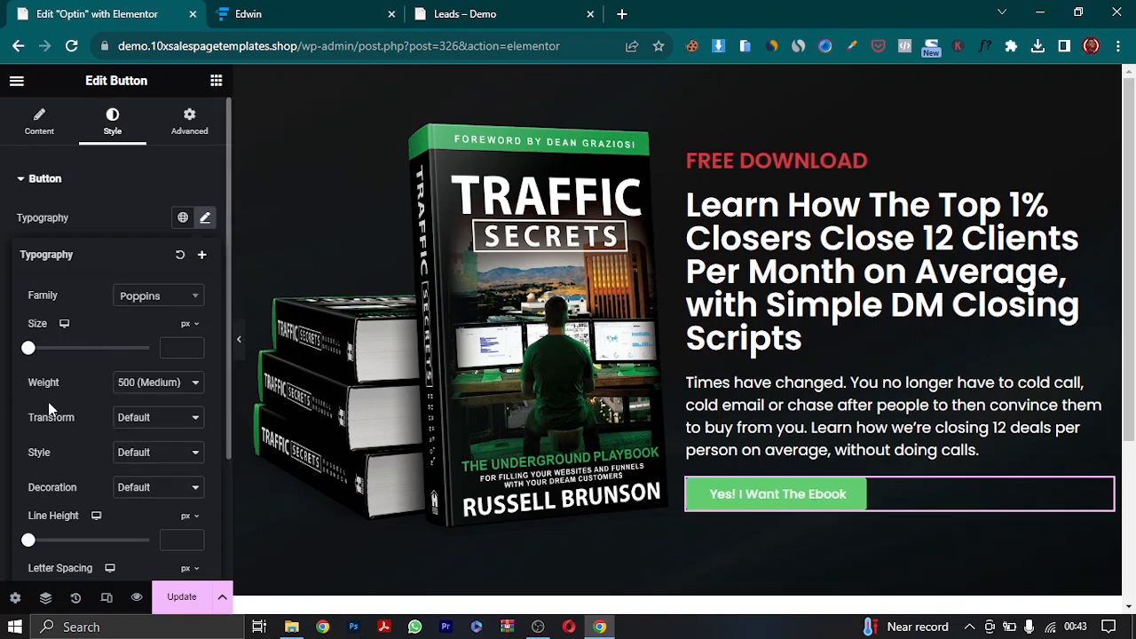
pyautogui.click(100, 217)
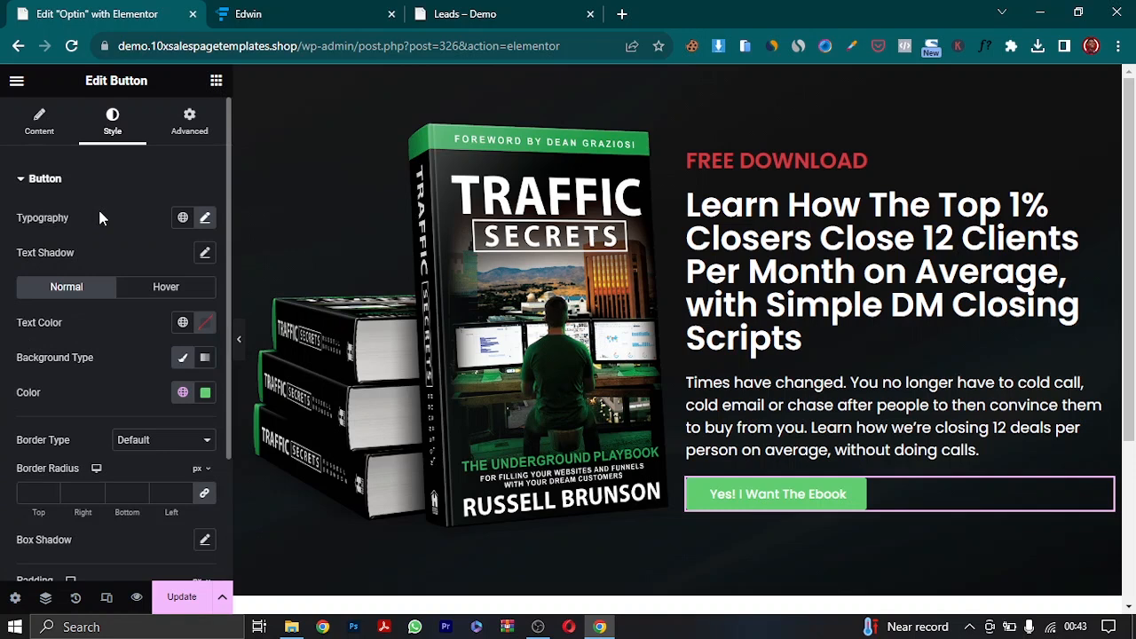
# - Set the font size of the "Yes! I Want The Ebook" button text to 22 px
pyautogui.click(205, 222)
pyautogui.moveTo(29, 352); pyautogui.dragTo(44, 364)
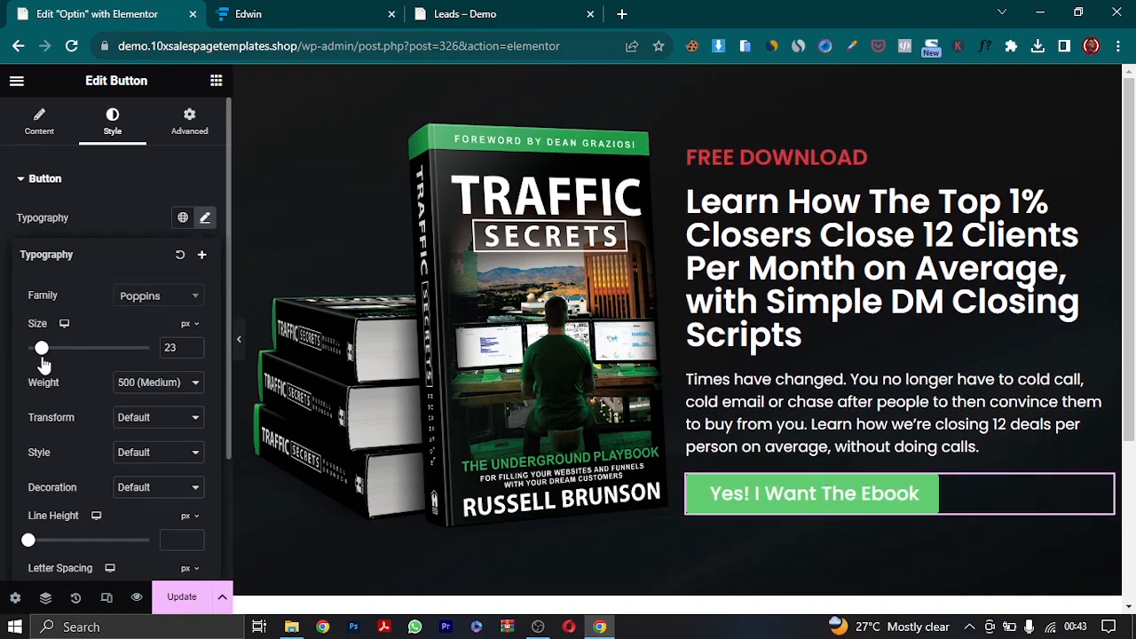
pyautogui.click(193, 352)
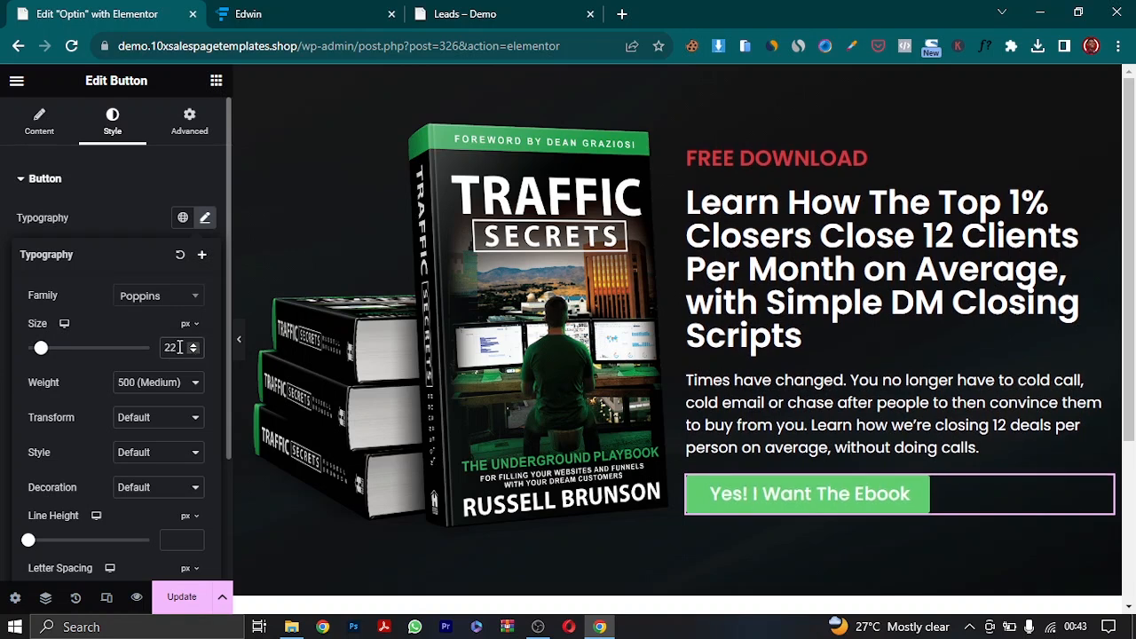
pyautogui.click(124, 215)
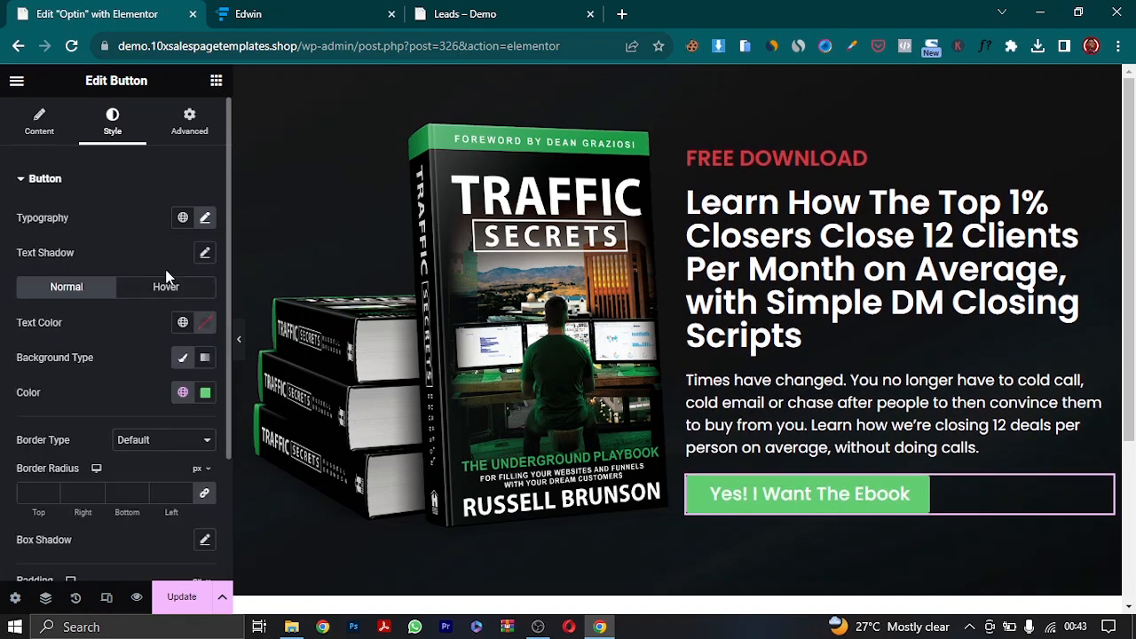
# - Copy the recent red D13B42 from the colour picker extension and apply it as the "Yes! I Want The Ebook" button's background colour
pyautogui.click(205, 392)
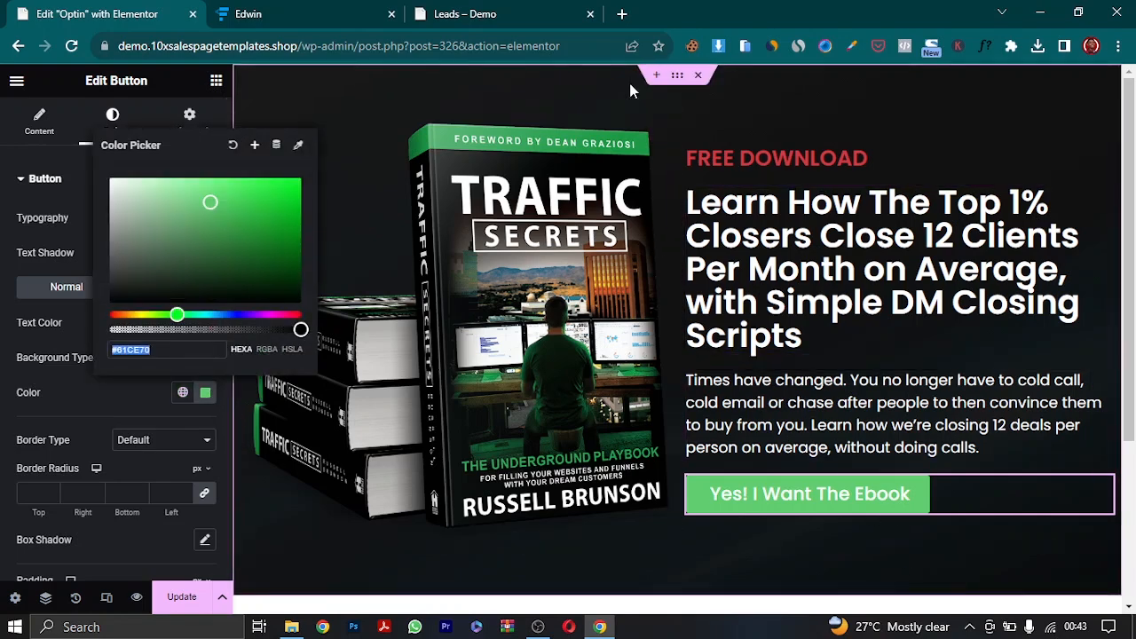
pyautogui.click(852, 45)
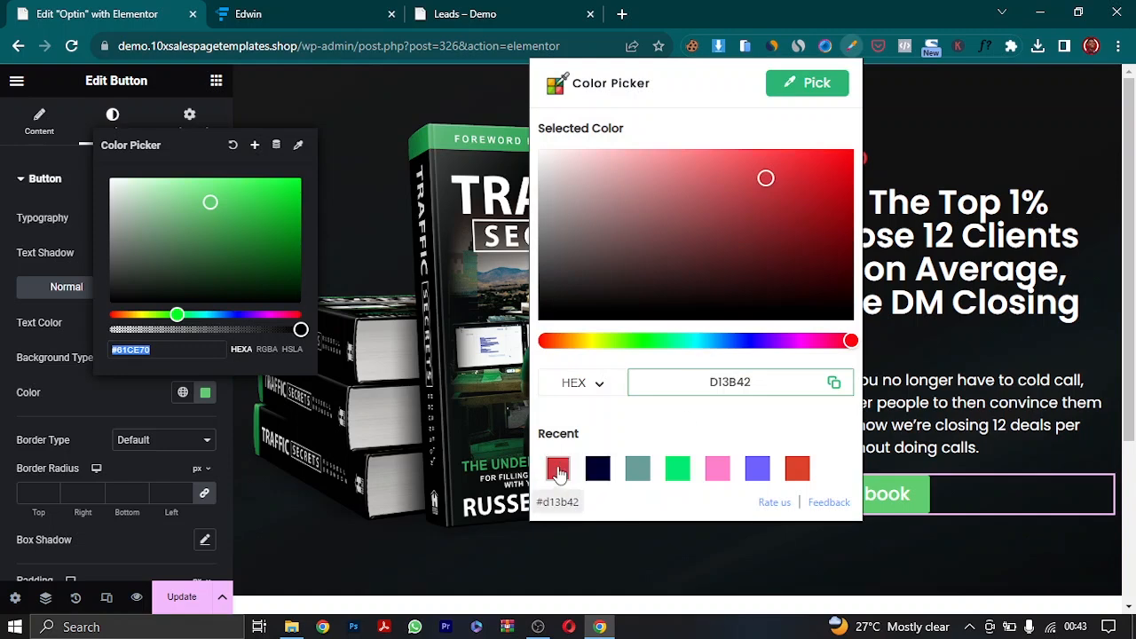
pyautogui.click(835, 383)
pyautogui.click(176, 352)
pyautogui.hotkey('ctrl', 'a')
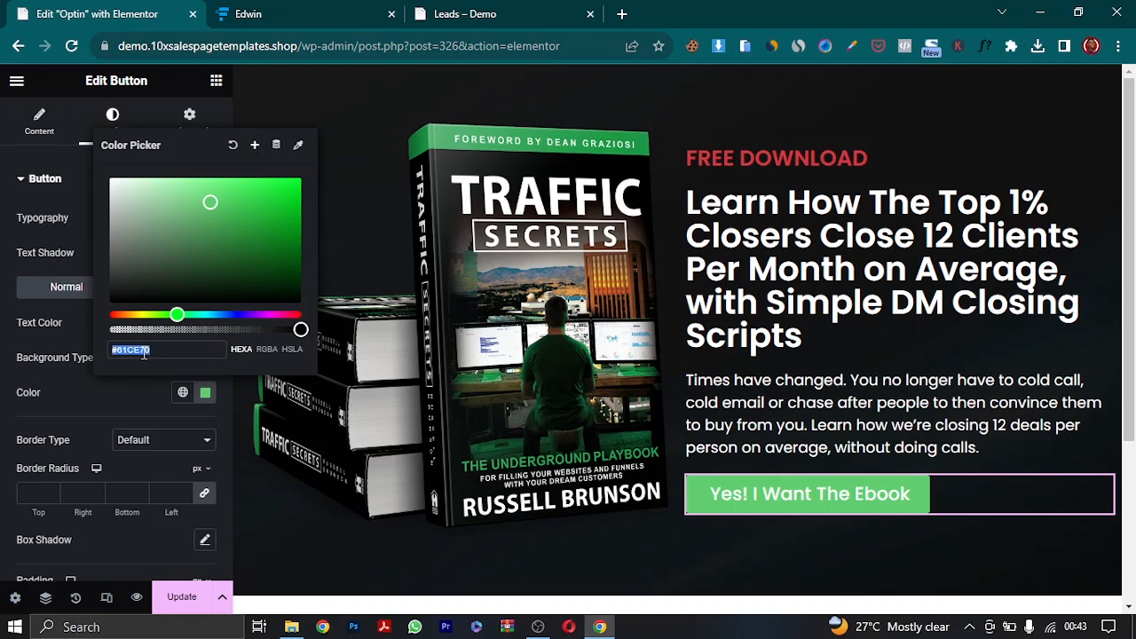
pyautogui.hotkey('ctrl', 'v')
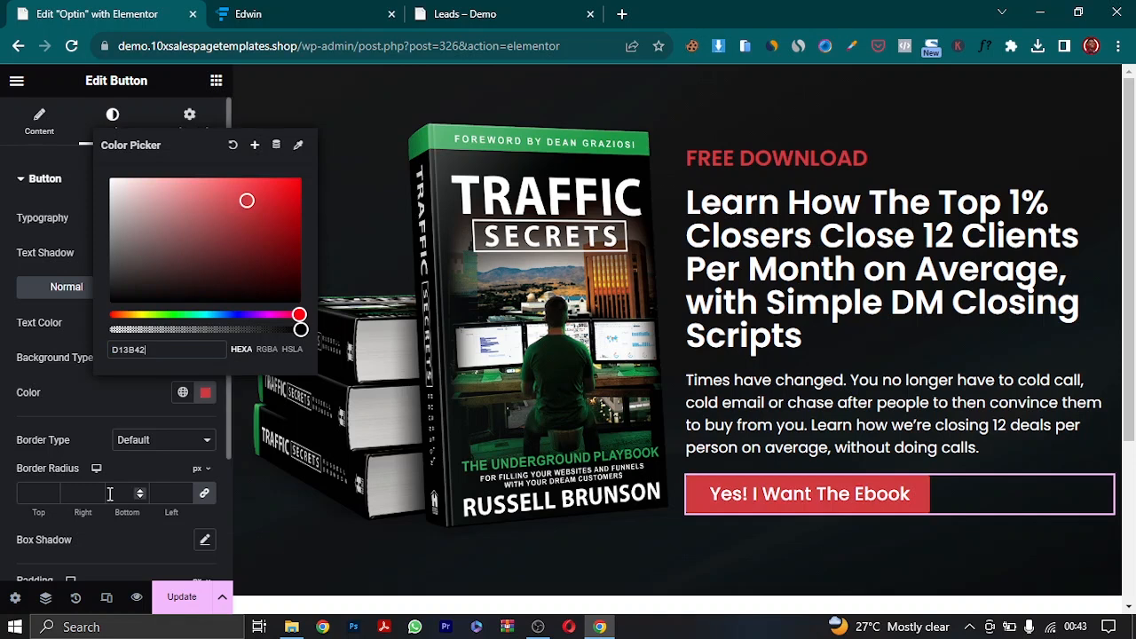
pyautogui.click(66, 394)
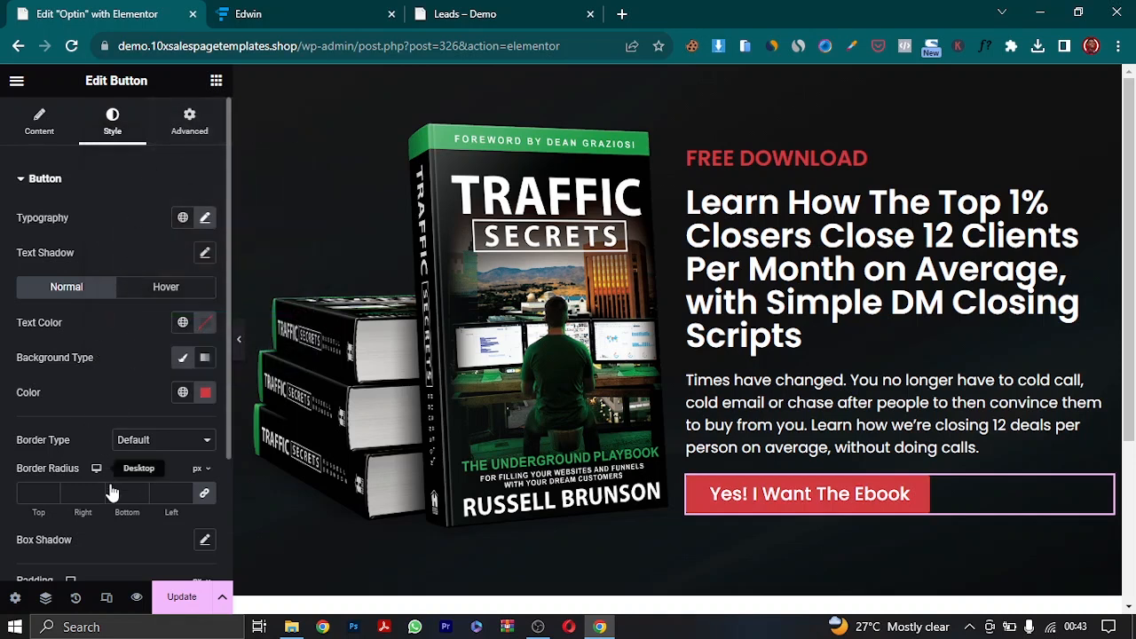
pyautogui.scroll(-2, 127, 515)
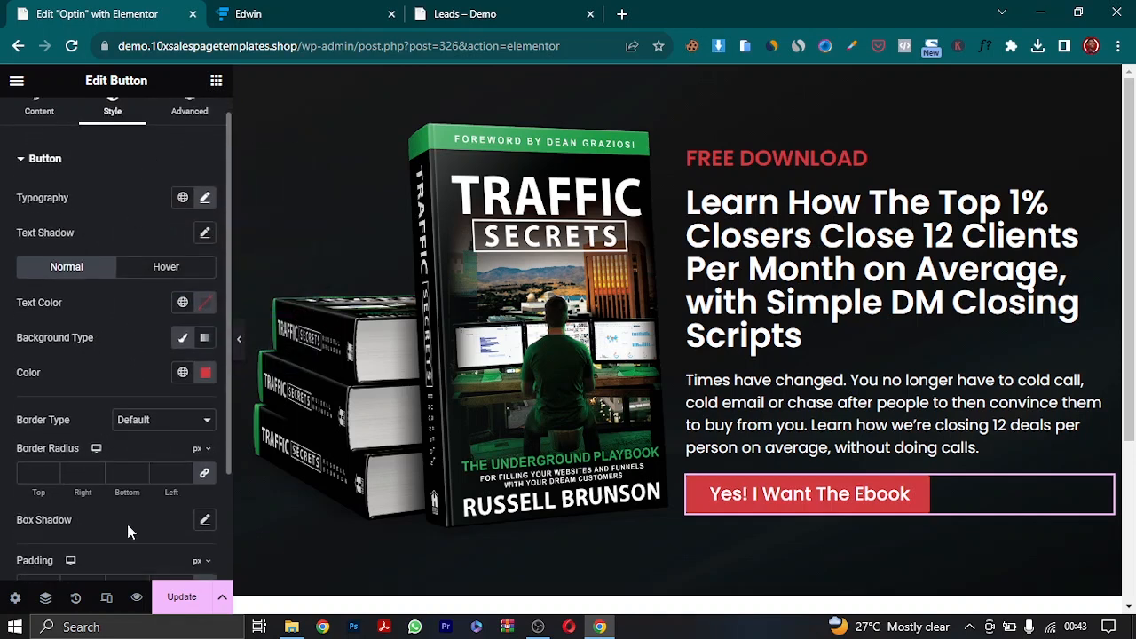
# - Set the "Yes! I Want The Ebook" button's border radius to 0 and its padding to 20 top, 35 right, 20 bottom, 35 left
pyautogui.scroll(-2, 127, 524)
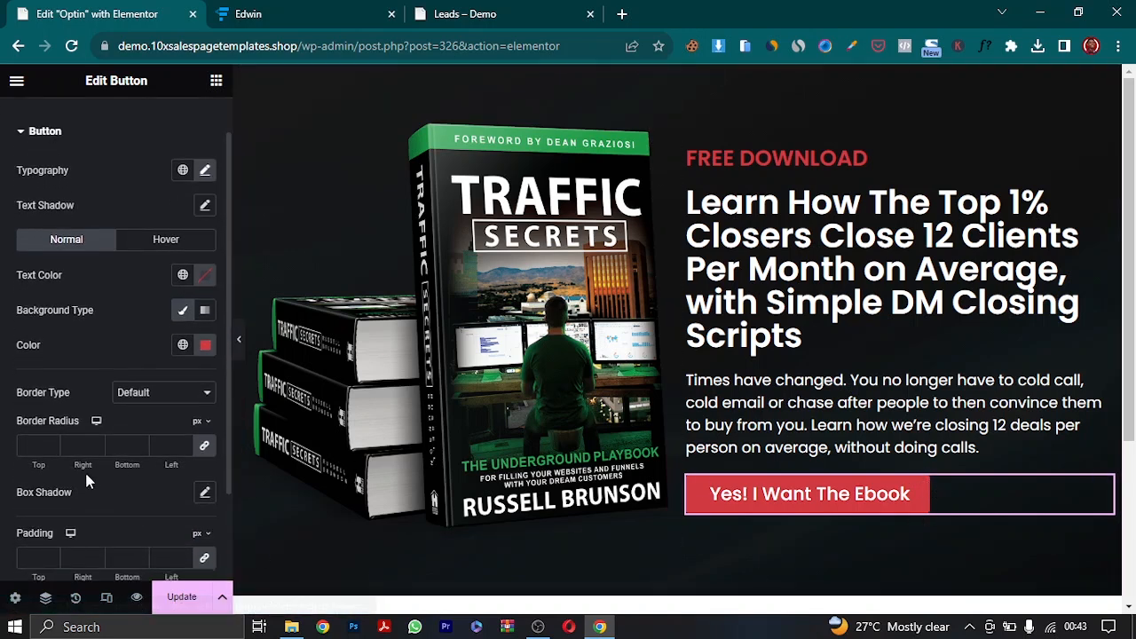
pyautogui.click(205, 449)
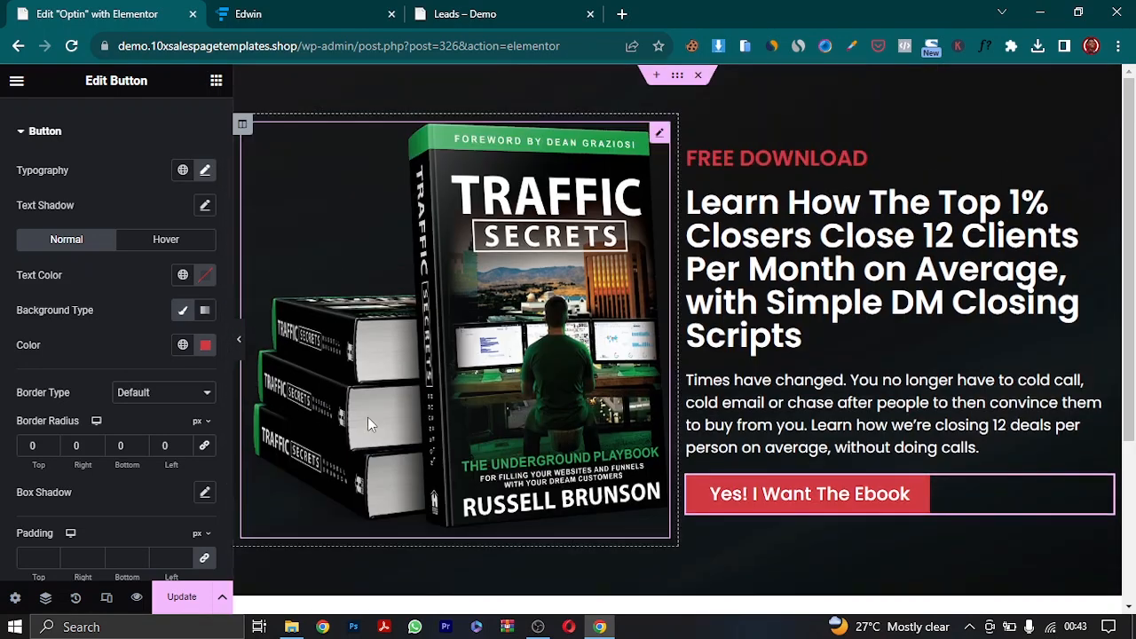
pyautogui.click(204, 559)
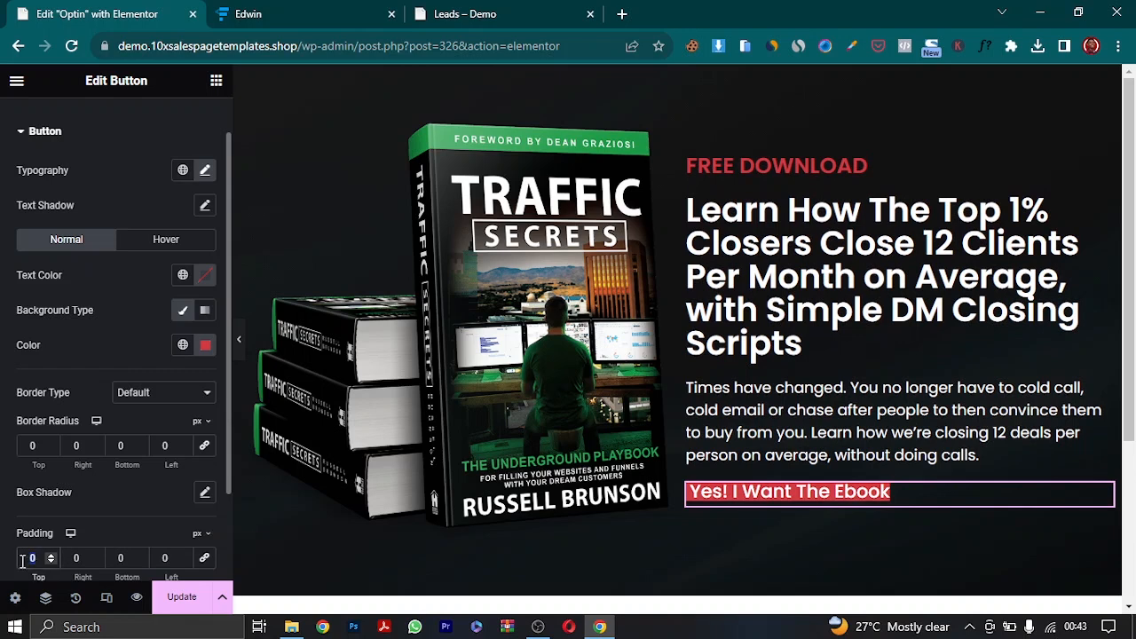
pyautogui.write('20')
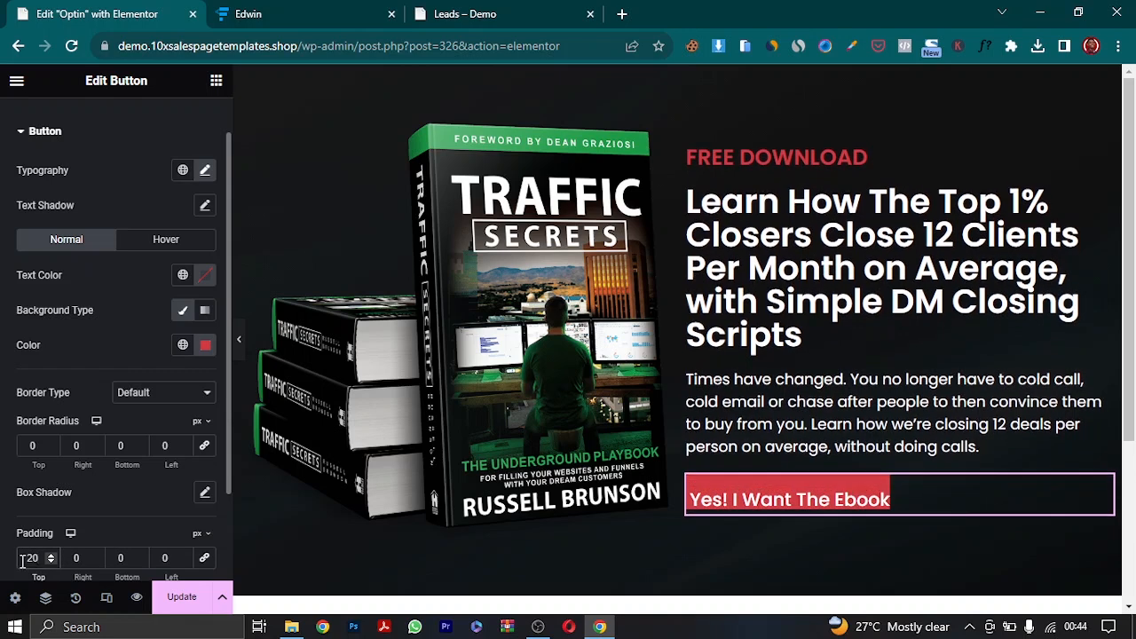
pyautogui.press('Tab')
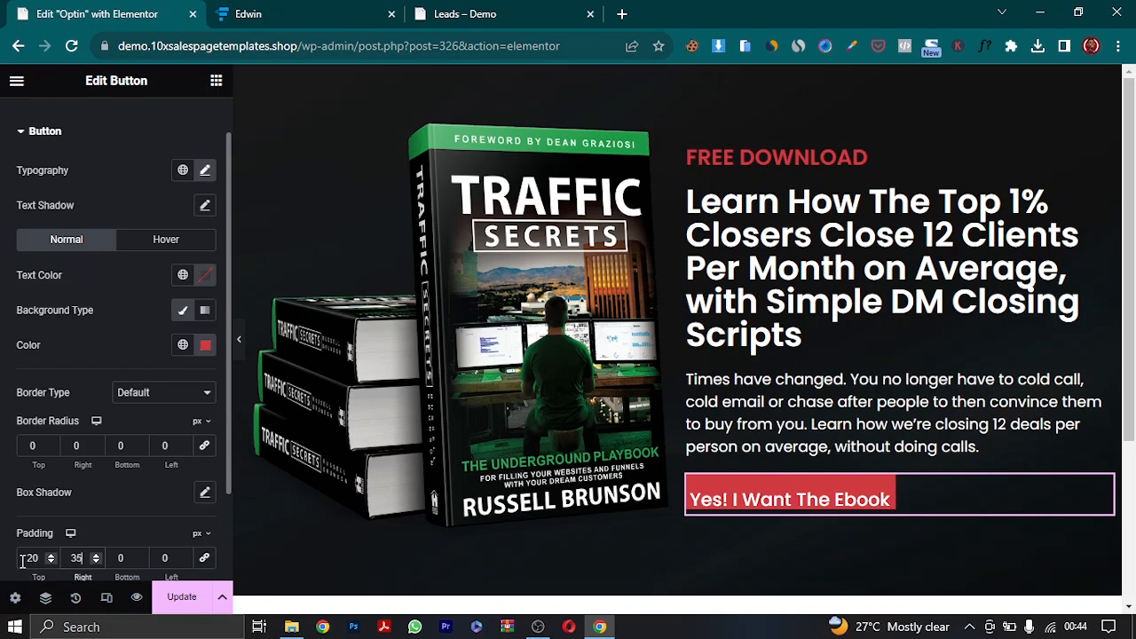
pyautogui.write('35')
pyautogui.press('Tab')
pyautogui.write('20')
pyautogui.press('Tab')
pyautogui.write('35')
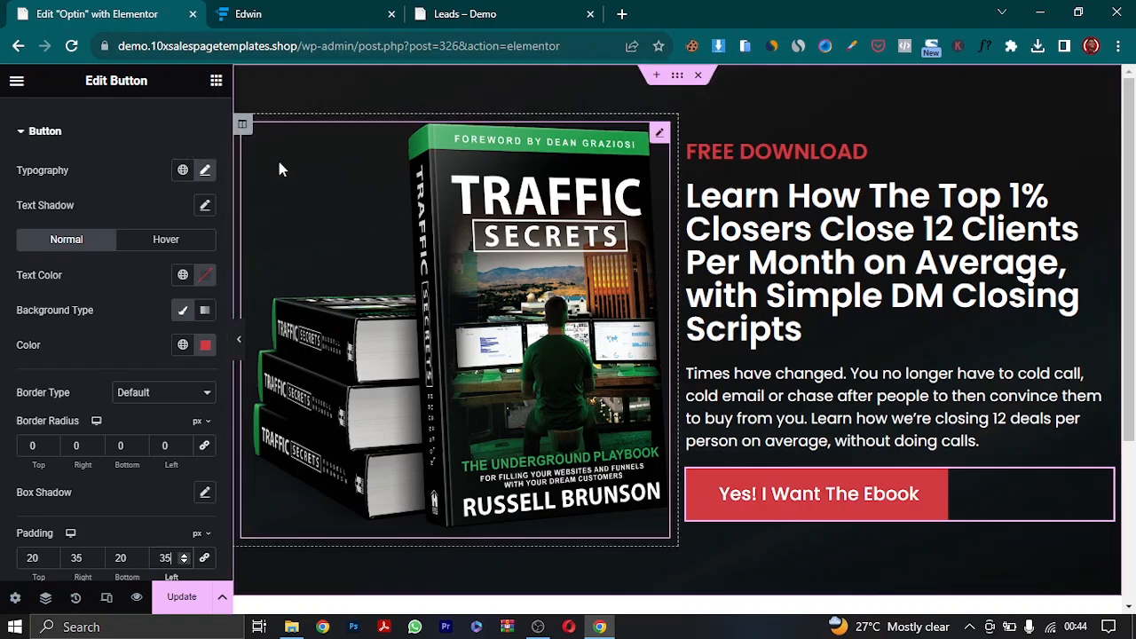
# - Check the restyled button against the Leads page and in a full-width preview, and save the opt-in page's changes
pyautogui.click(465, 13)
pyautogui.scroll(-5, 629, 317)
pyautogui.scroll(5, 625, 338)
pyautogui.click(142, 14)
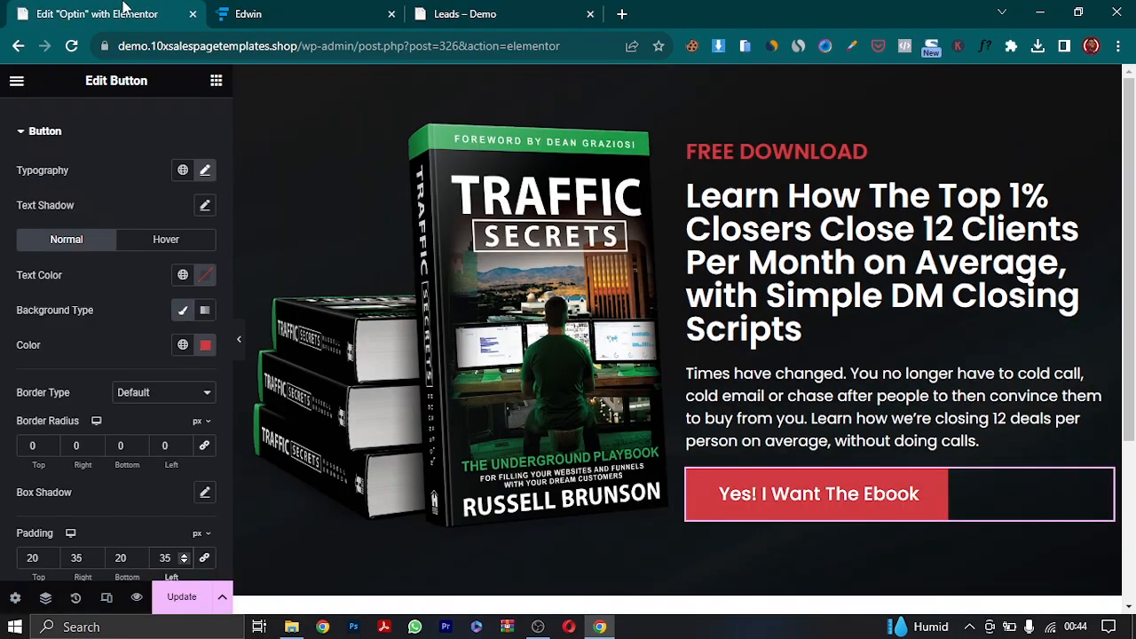
pyautogui.click(239, 346)
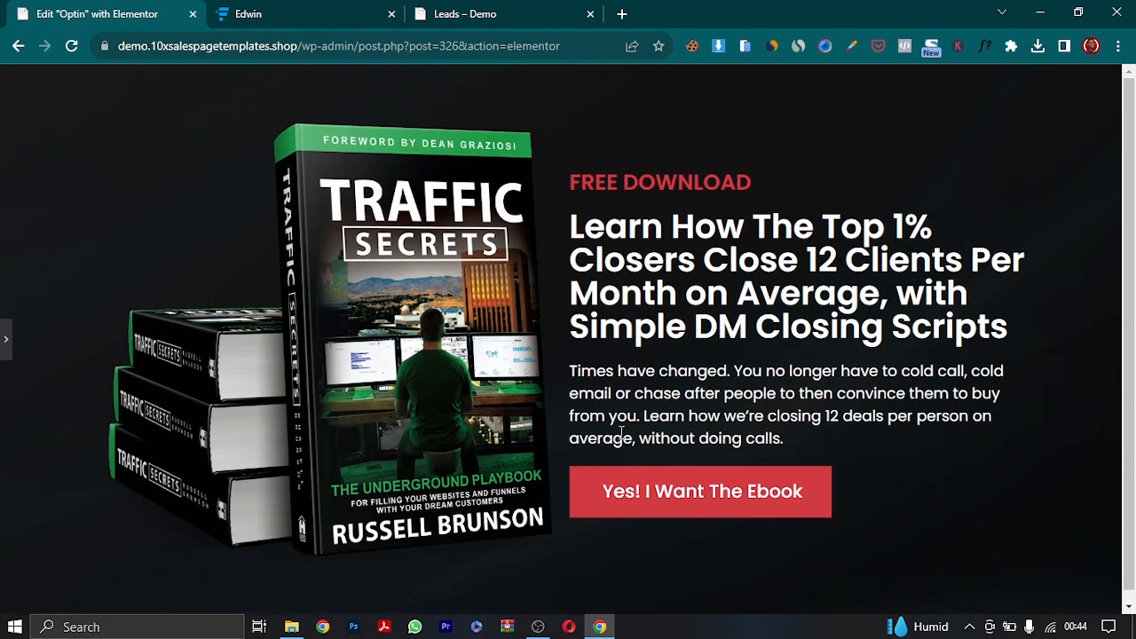
pyautogui.click(5, 347)
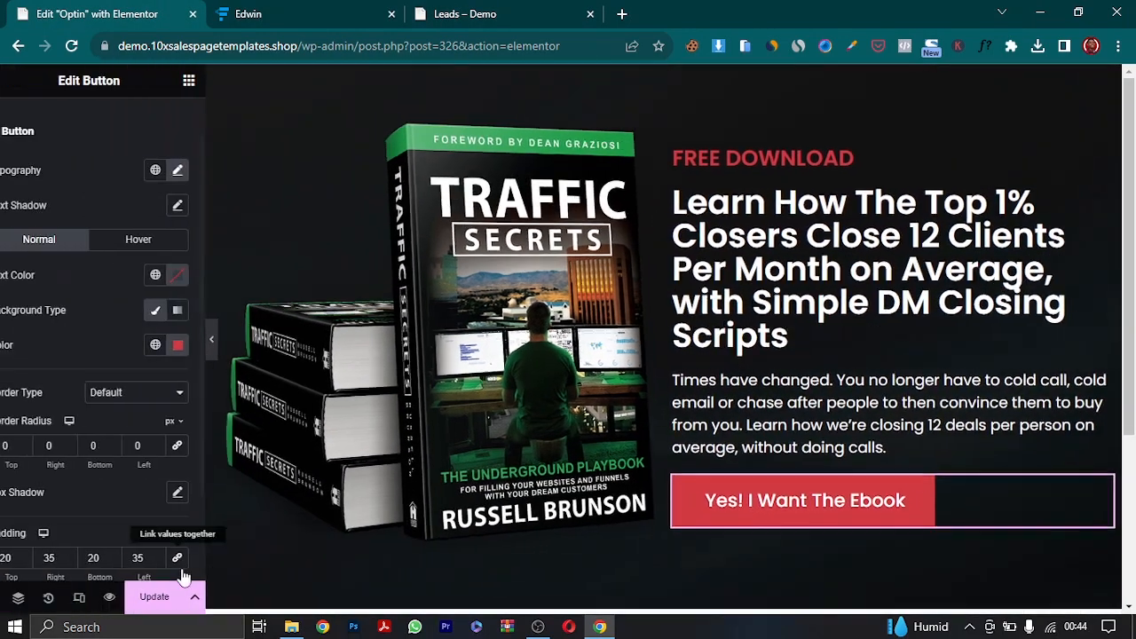
pyautogui.click(182, 604)
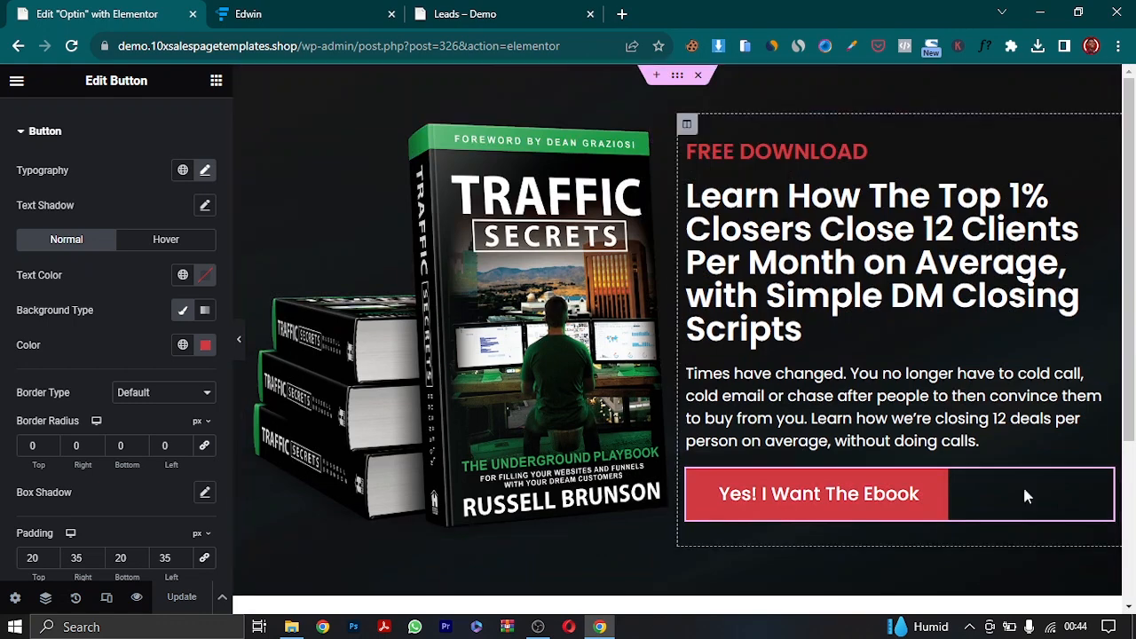
# - Review the section below the hero on the Leads page and add a single-column section below the hero on the opt-in page
pyautogui.moveTo(1134, 335); pyautogui.dragTo(1132, 450)
pyautogui.click(522, 9)
pyautogui.scroll(-10, 623, 347)
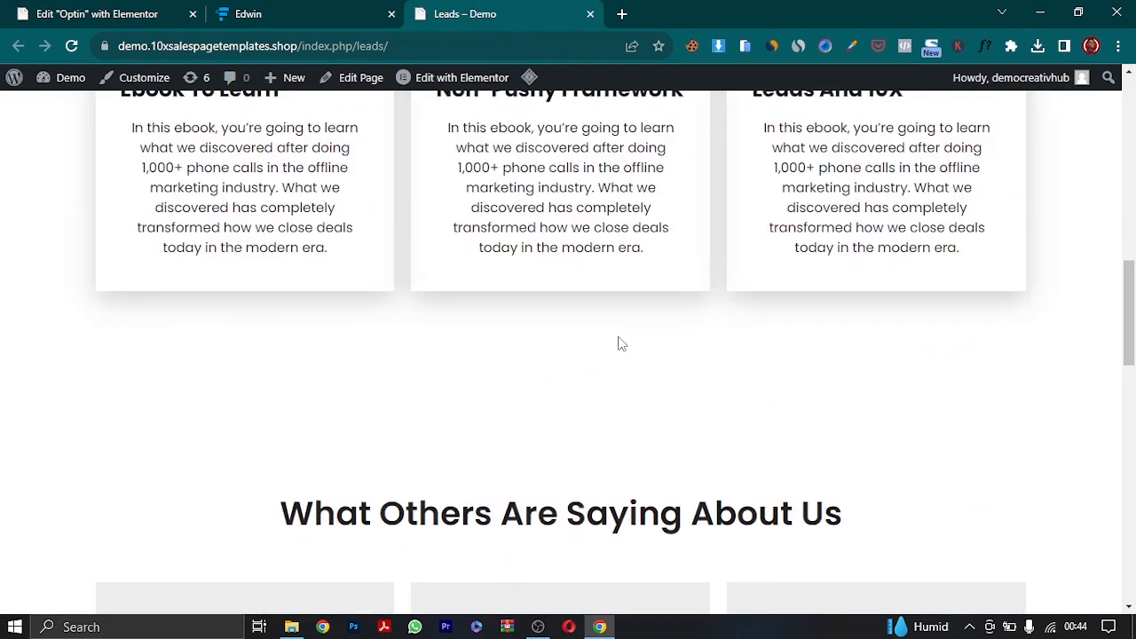
pyautogui.scroll(4, 976, 248)
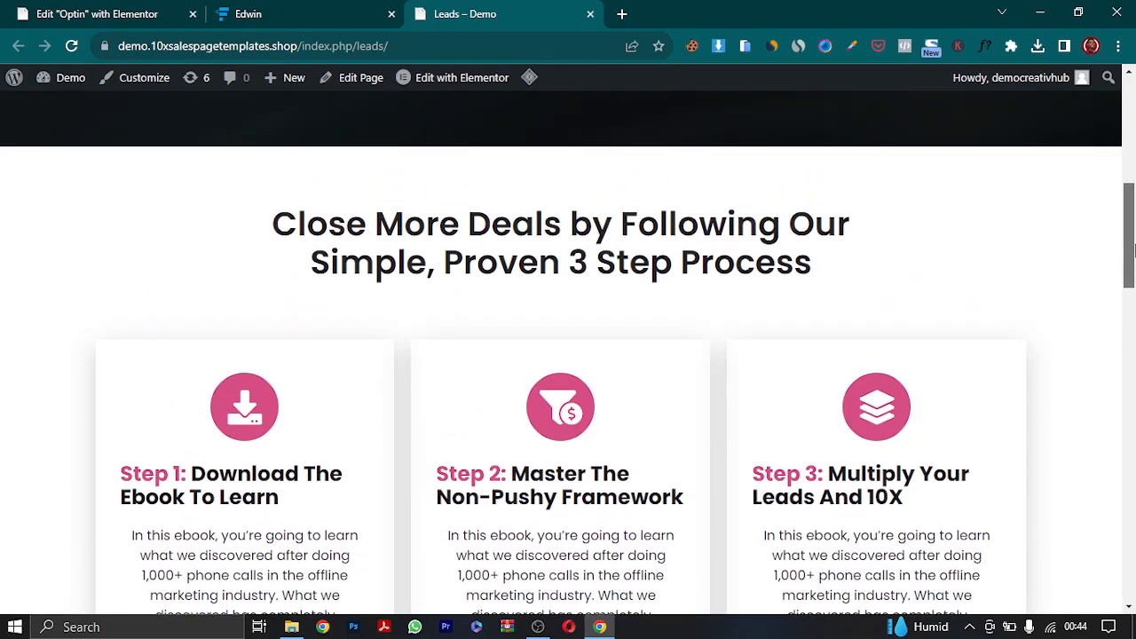
pyautogui.moveTo(1132, 278); pyautogui.dragTo(1134, 217)
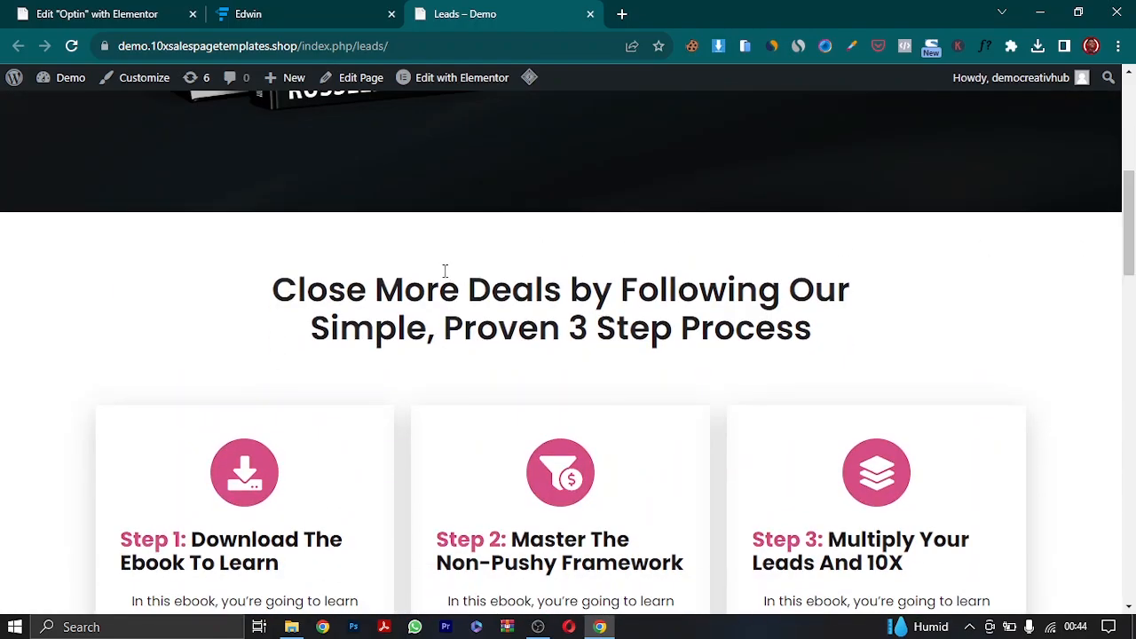
pyautogui.click(115, 13)
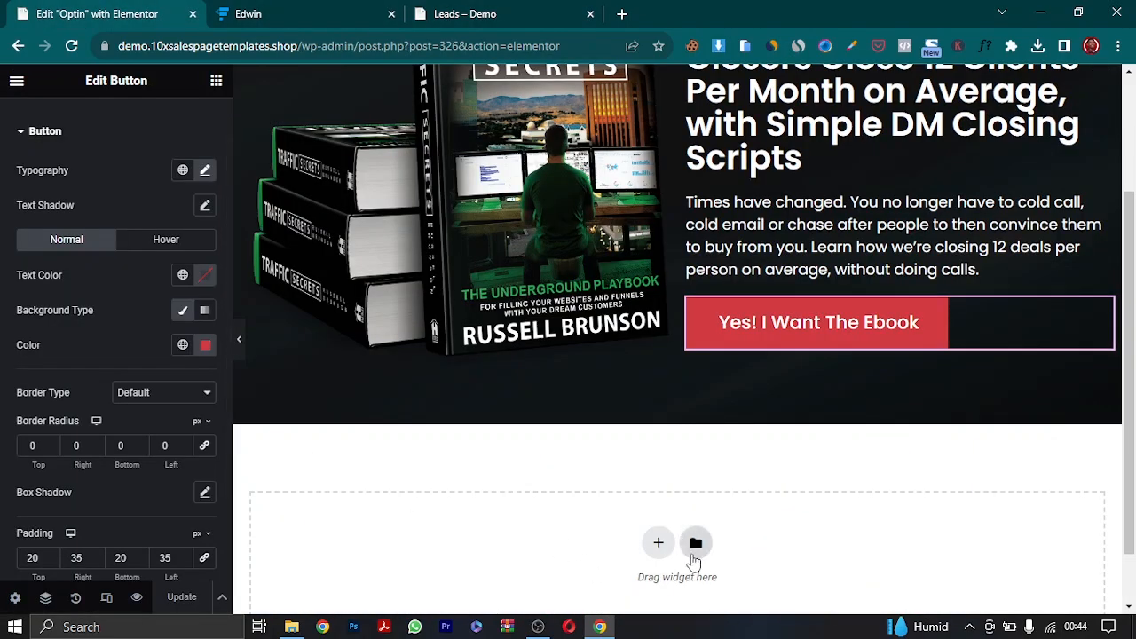
pyautogui.click(658, 542)
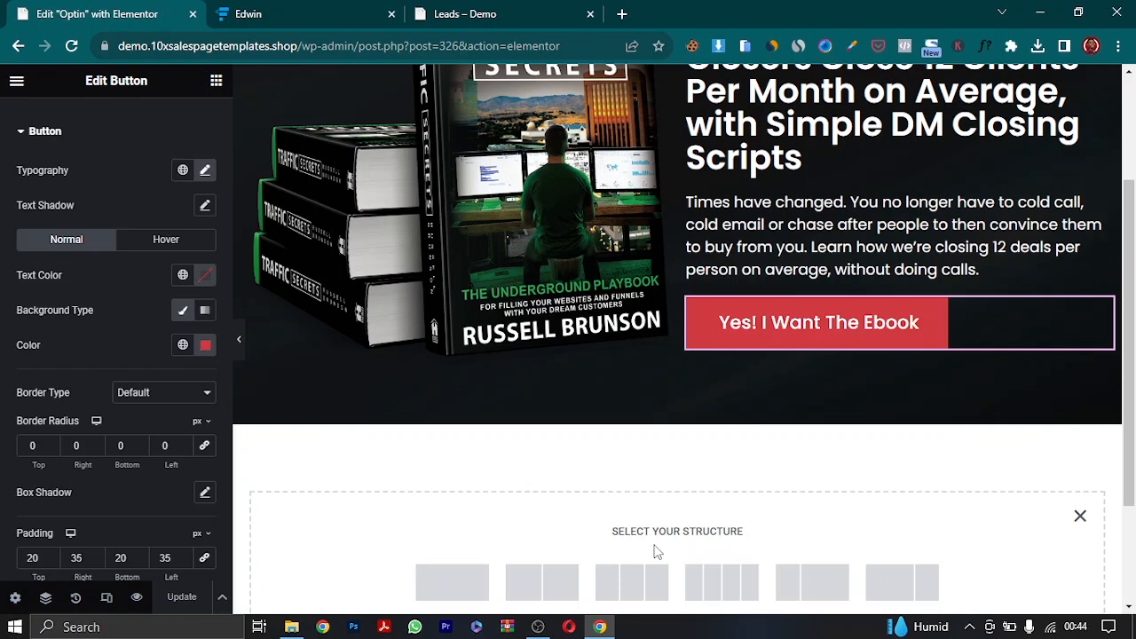
pyautogui.click(450, 584)
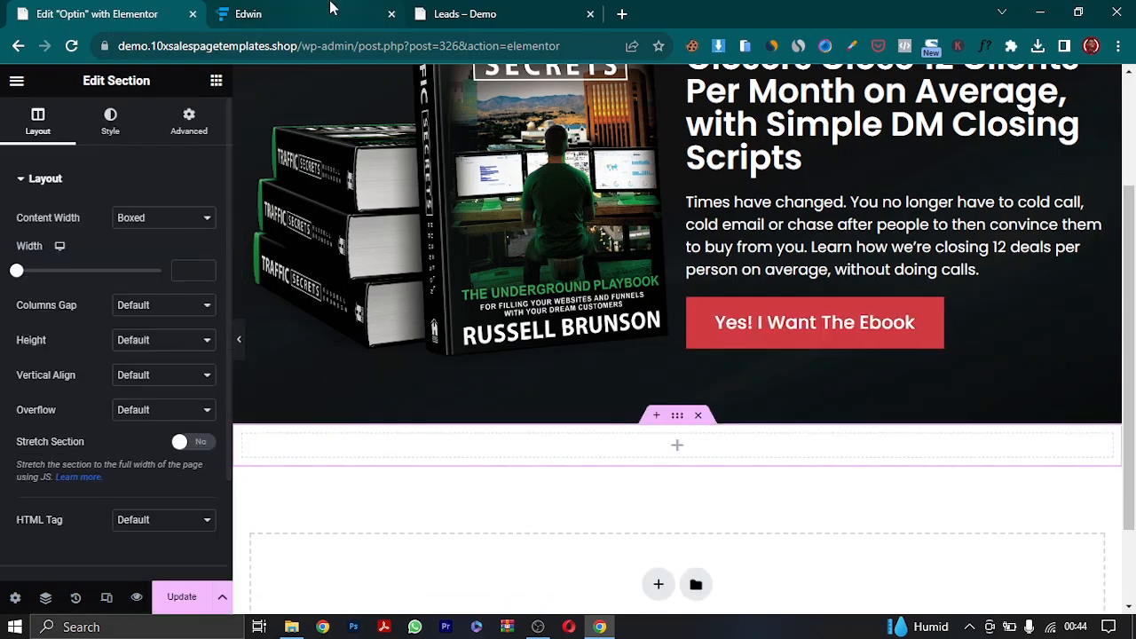
# - Copy the "Close More Deals by Following Our Simple, Proven 3 Step Process" heading text from the Leads page
pyautogui.click(456, 12)
pyautogui.tripleClick(533, 315)
pyautogui.rightClick(536, 310)
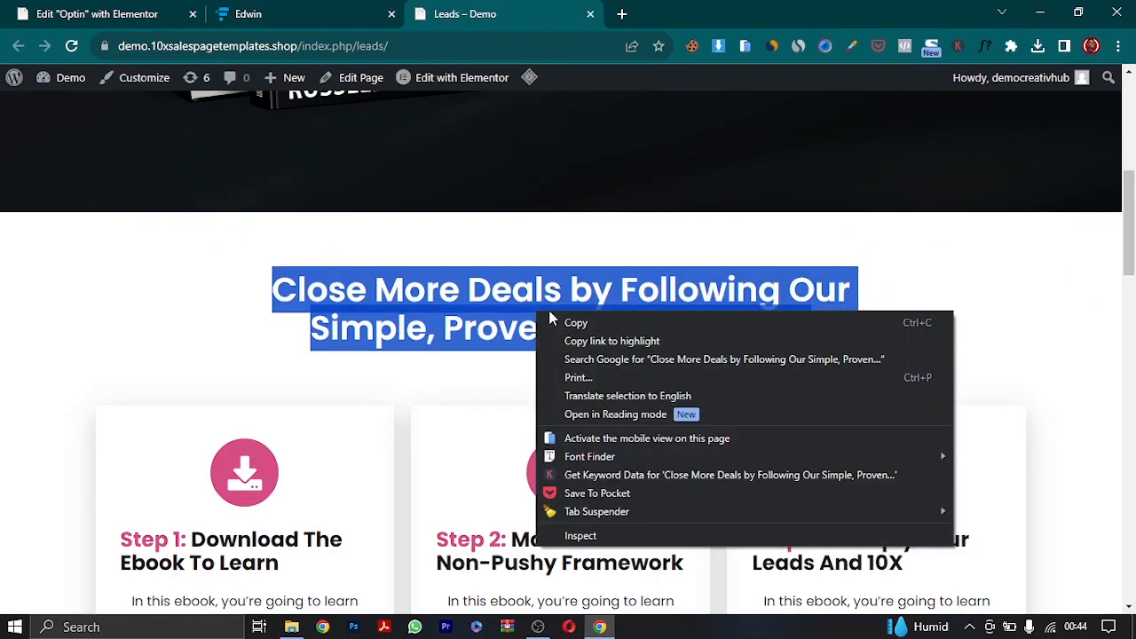
pyautogui.click(586, 321)
pyautogui.click(113, 7)
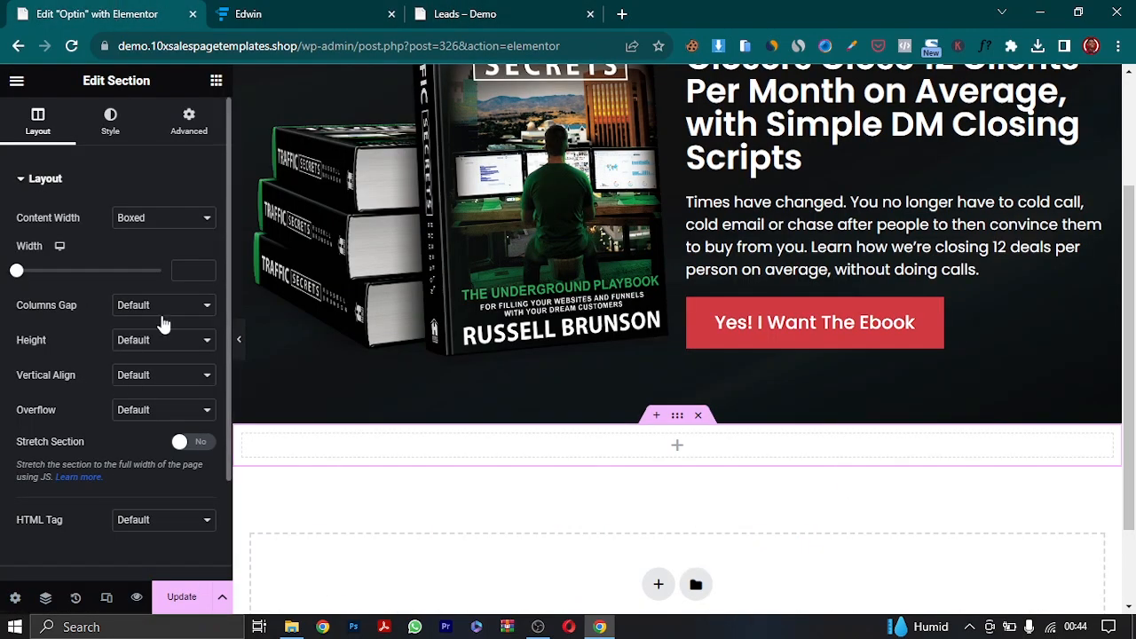
# - Add a Heading widget to the new section and replace its title with the copied "Close More Deals by Following Our Simple, Proven 3 Step Process"
pyautogui.click(216, 81)
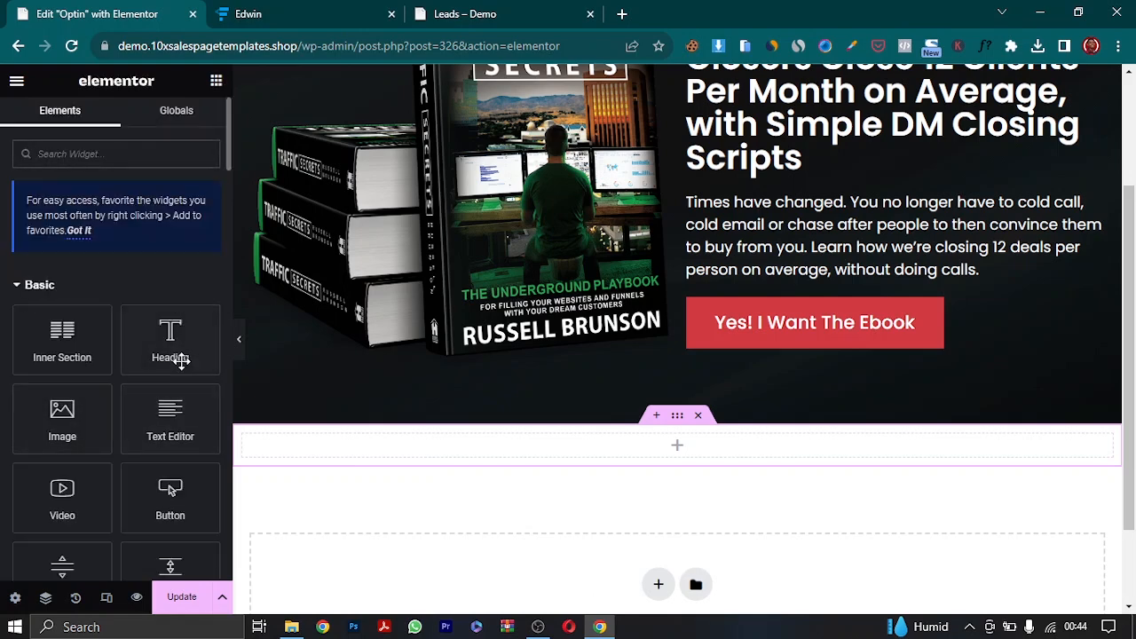
pyautogui.moveTo(173, 357); pyautogui.dragTo(487, 464)
pyautogui.click(89, 240)
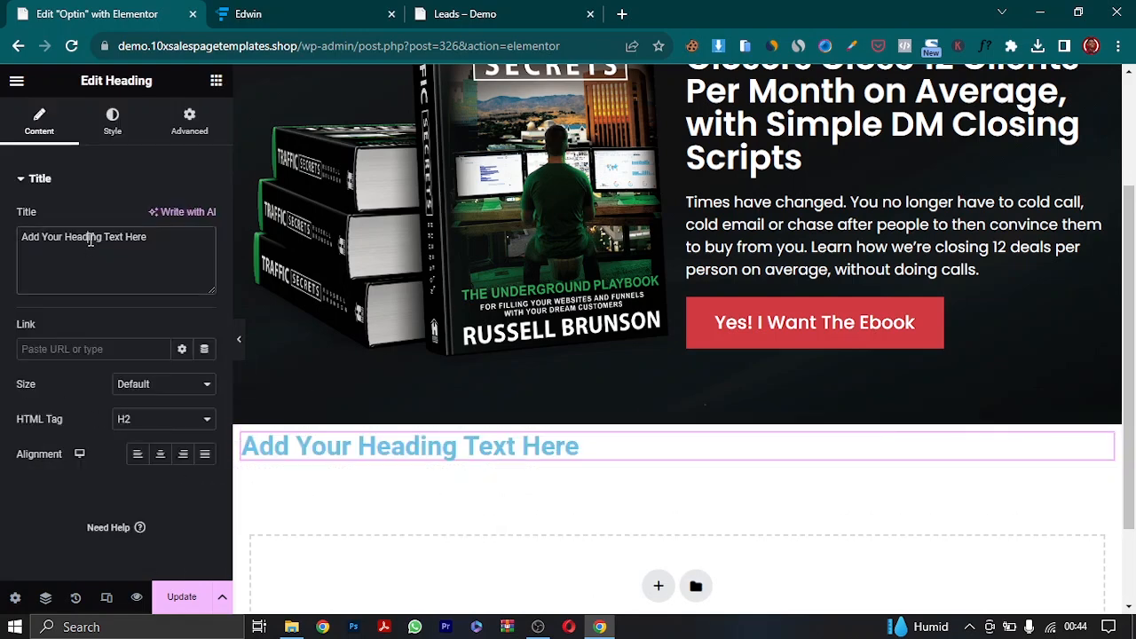
pyautogui.tripleClick(90, 239)
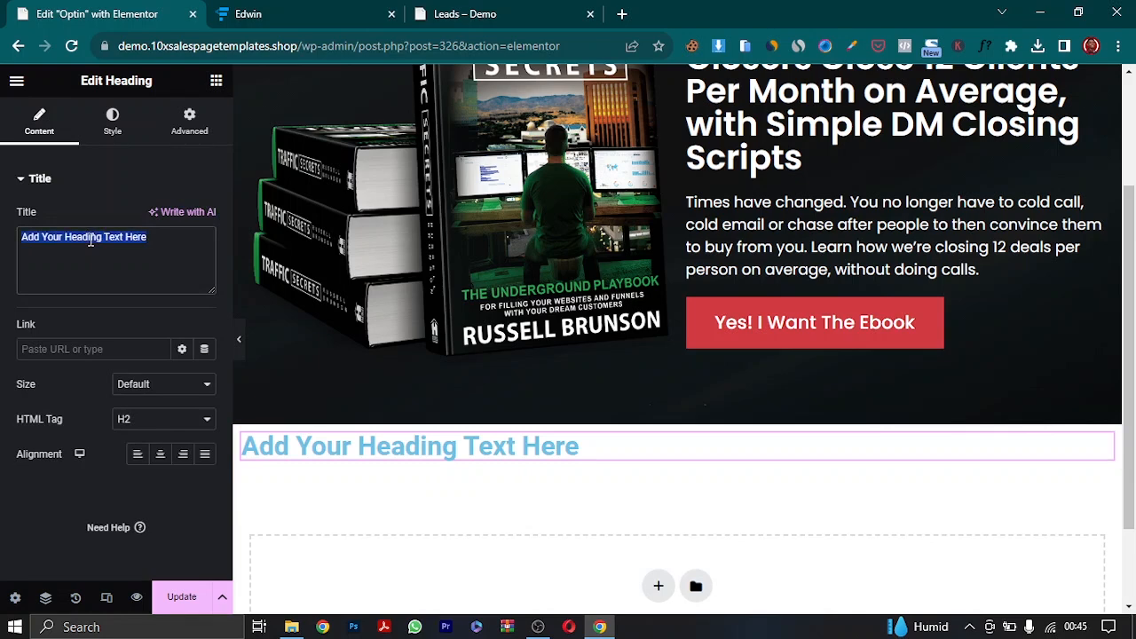
pyautogui.hotkey('ctrl', 'v')
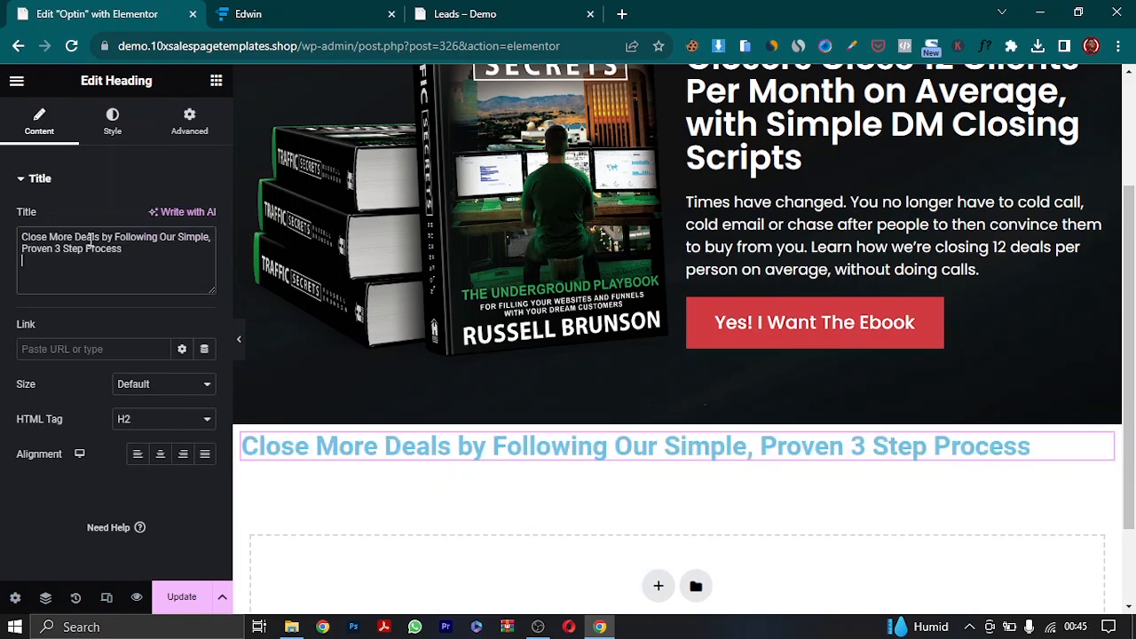
# - Compare the heading layout with the Leads page, and add an inner section above the heading reduced to a single column
pyautogui.click(112, 124)
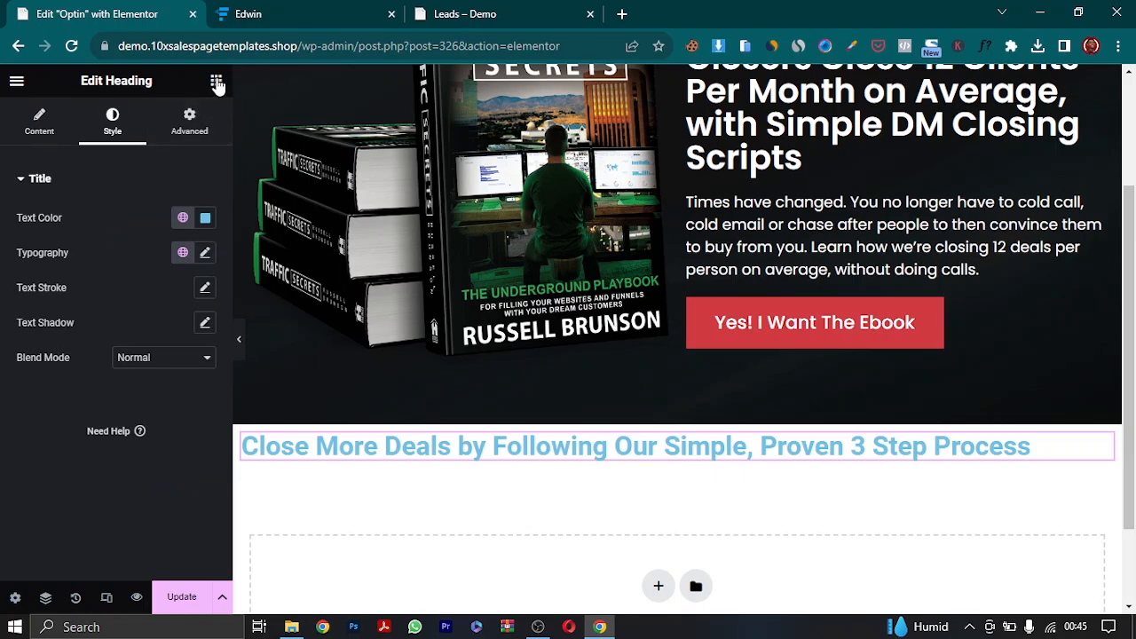
pyautogui.click(491, 10)
pyautogui.click(60, 9)
pyautogui.click(457, 9)
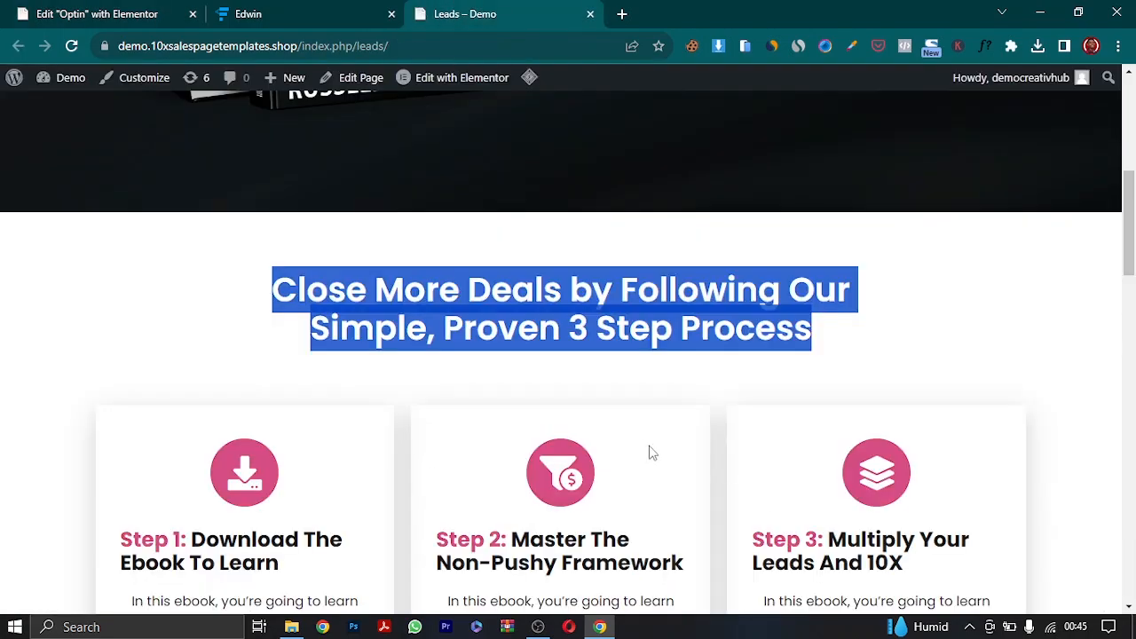
pyautogui.click(85, 9)
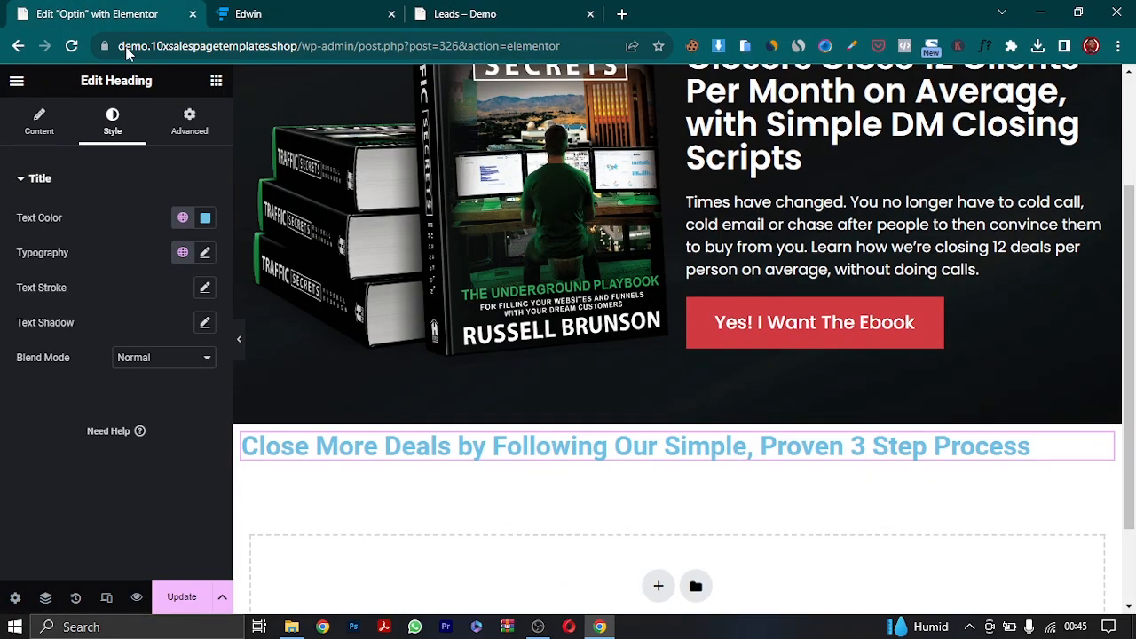
pyautogui.click(215, 82)
pyautogui.moveTo(63, 350); pyautogui.dragTo(548, 435)
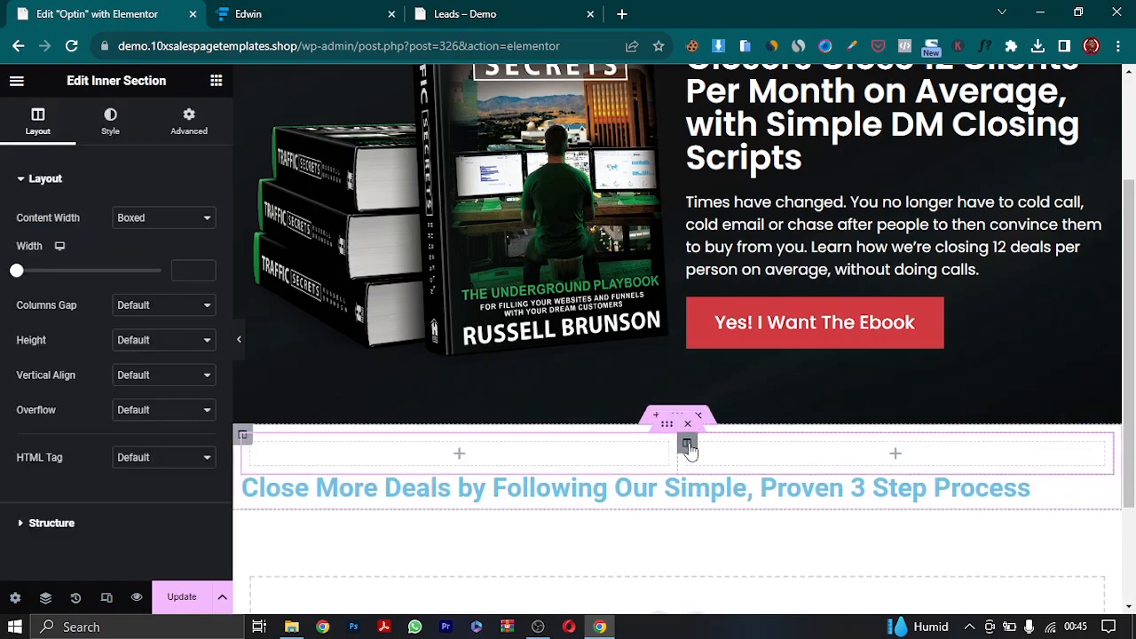
pyautogui.rightClick(722, 563)
pyautogui.click(769, 599)
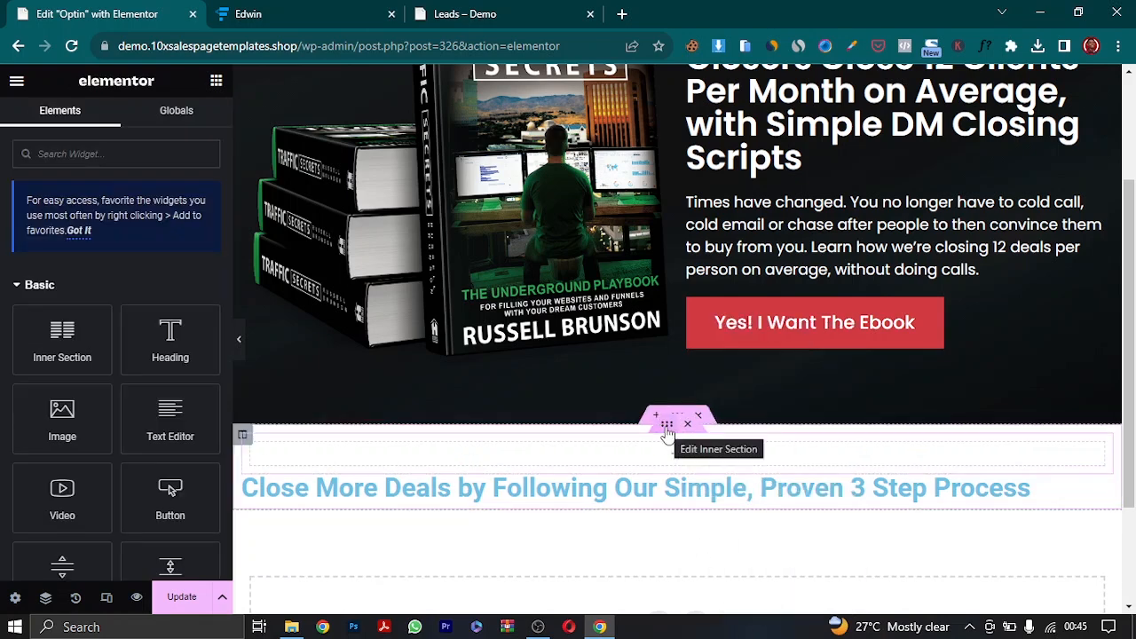
# - Set the inner section's boxed width to 835 and move the "Close More Deals" heading into its column
pyautogui.click(666, 424)
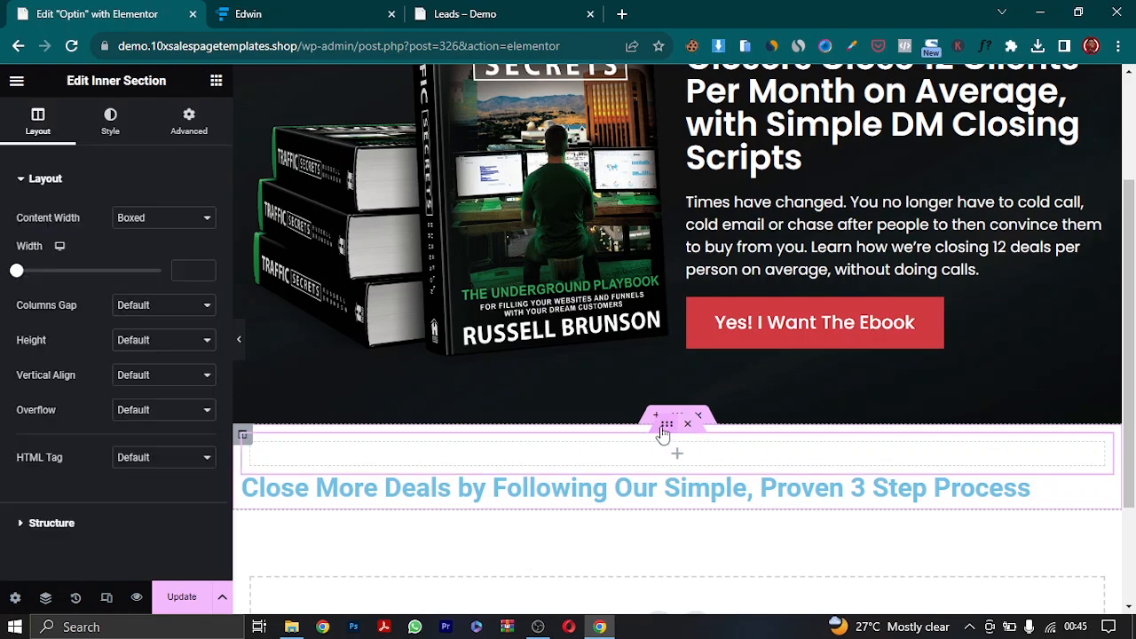
pyautogui.moveTo(16, 276); pyautogui.dragTo(58, 273)
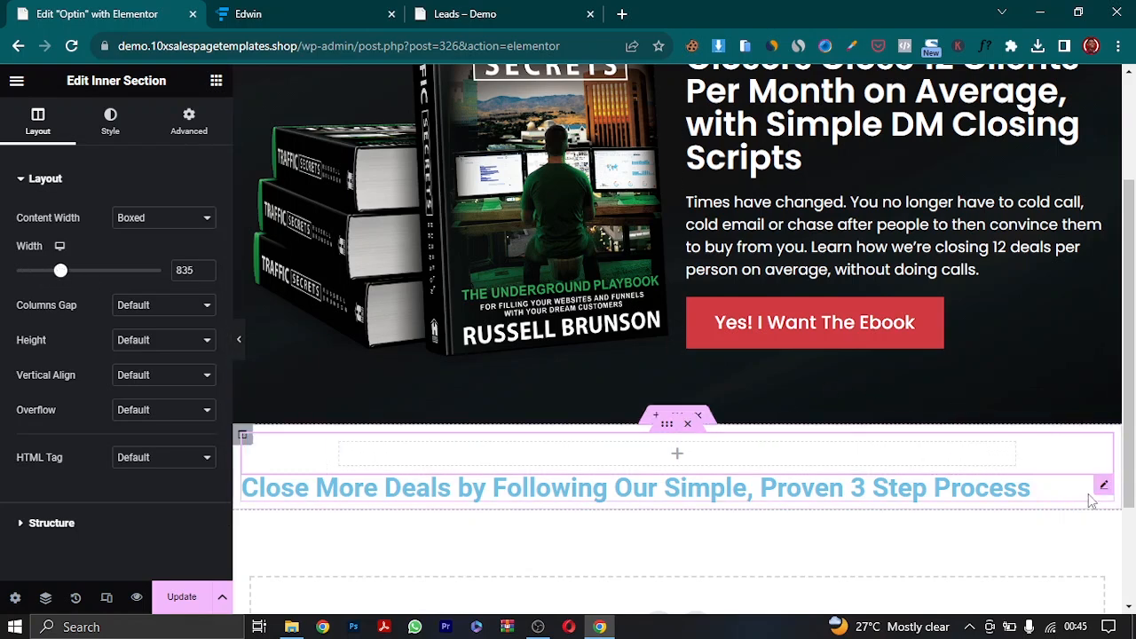
pyautogui.moveTo(1104, 493); pyautogui.dragTo(675, 434)
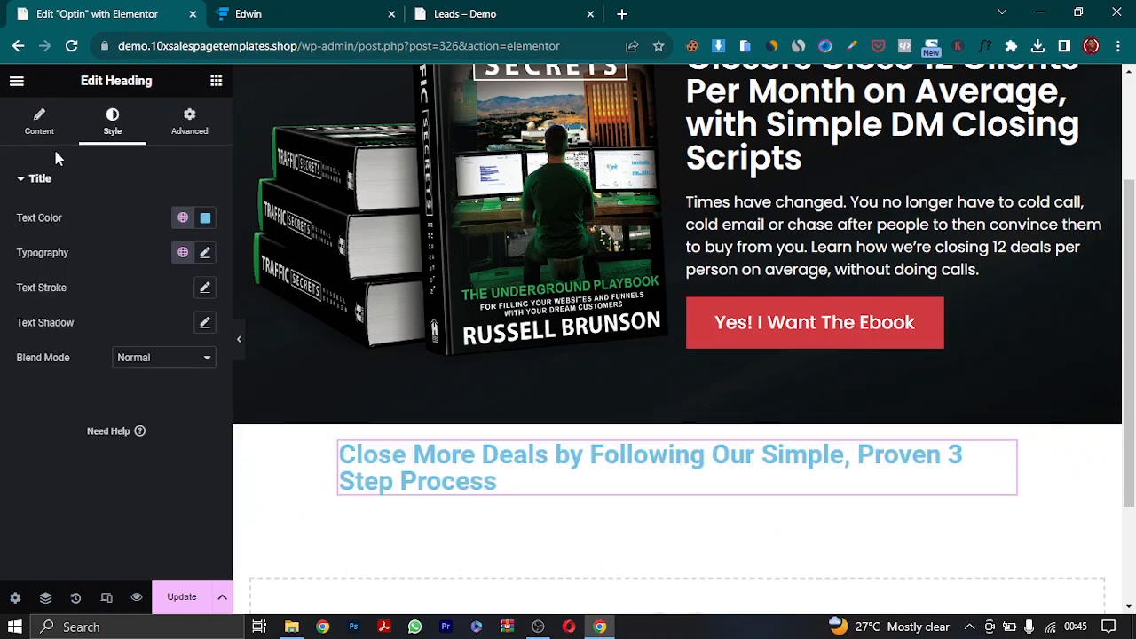
# - Centre-align the "Close More Deals" heading and change its text colour to a near-black shade
pyautogui.click(39, 122)
pyautogui.click(159, 456)
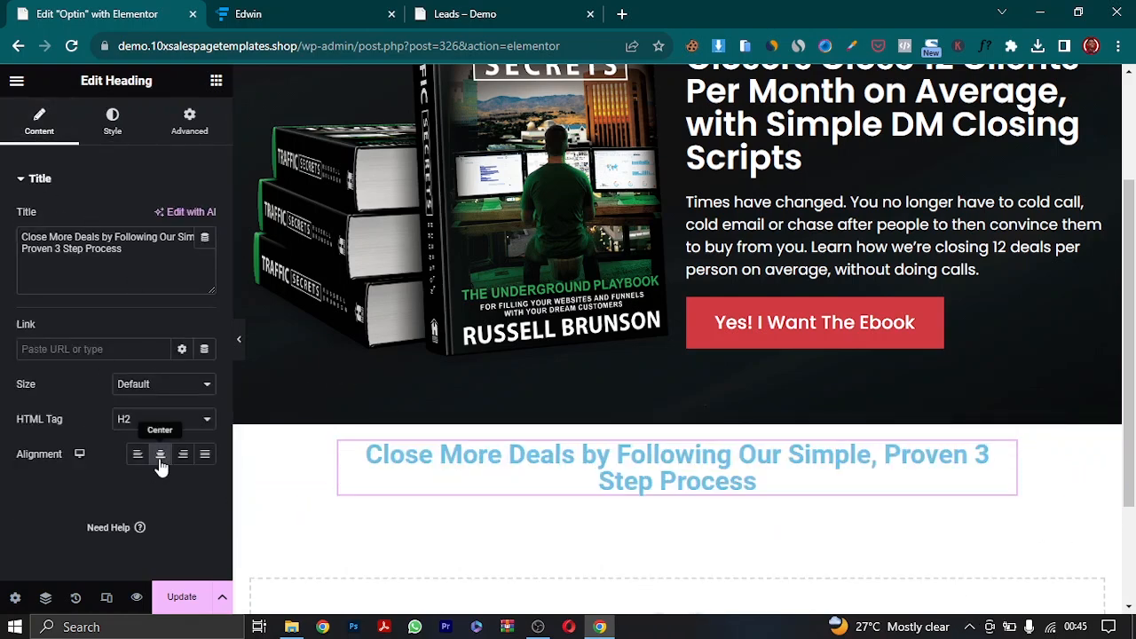
pyautogui.click(113, 133)
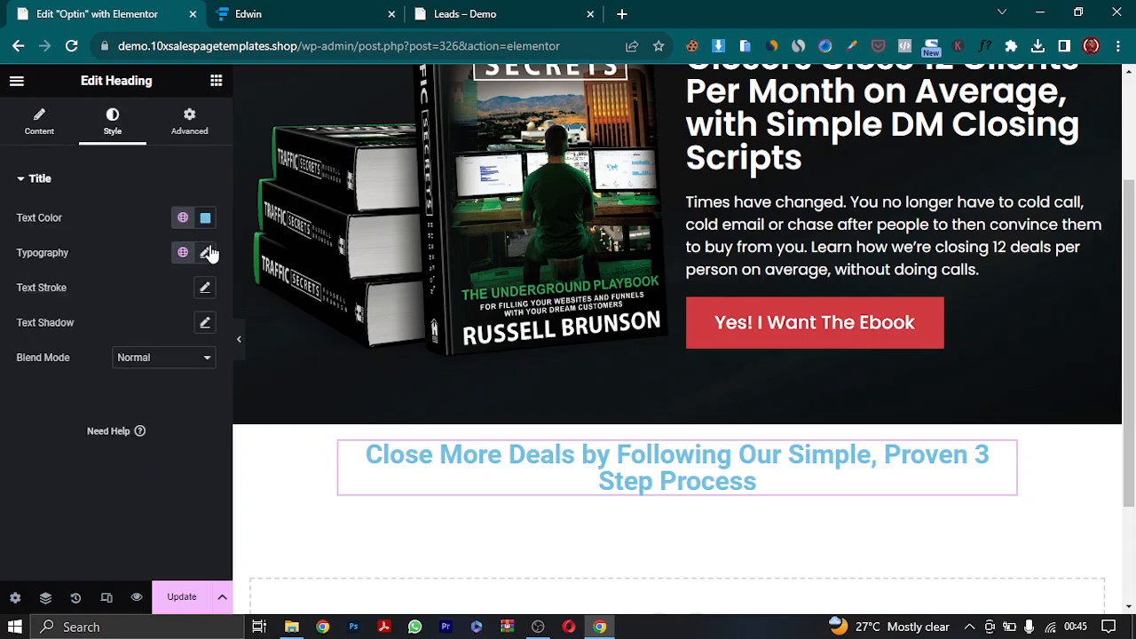
pyautogui.click(205, 218)
pyautogui.moveTo(116, 377); pyautogui.dragTo(112, 393)
pyautogui.click(90, 391)
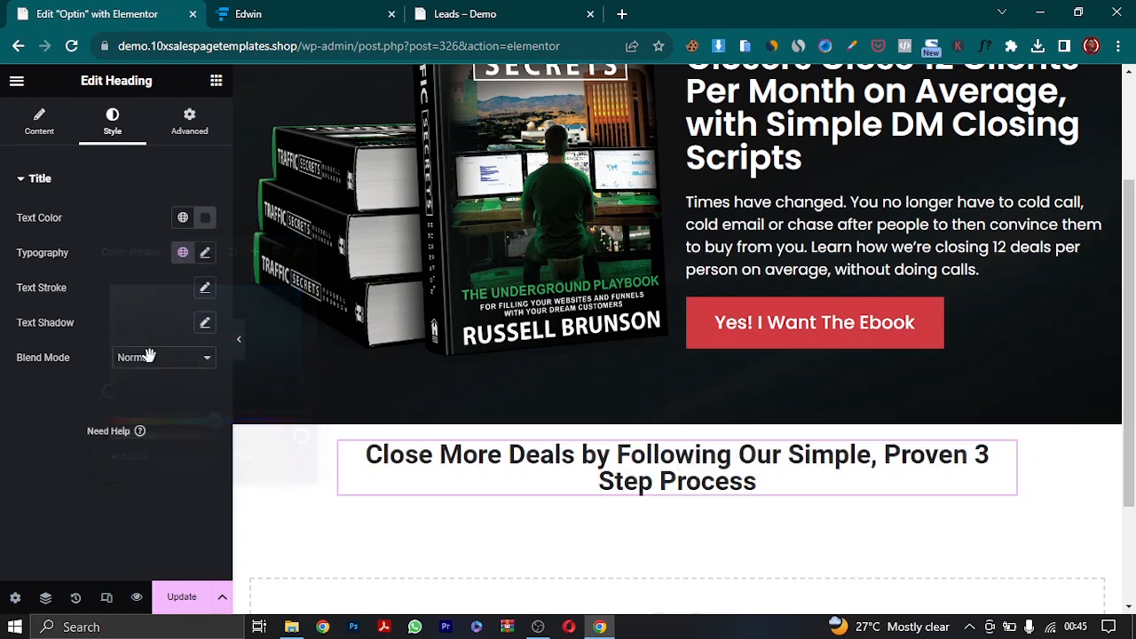
# - Set the "Close More Deals" heading's typography to the Poppins font at a size of 45 px
pyautogui.click(205, 254)
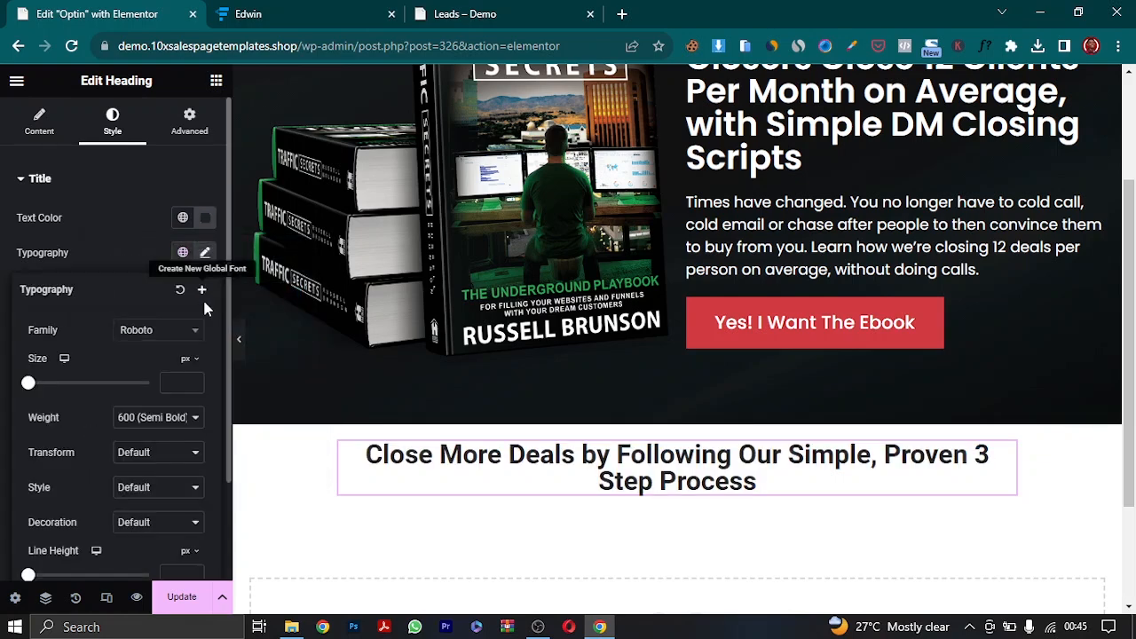
pyautogui.click(177, 343)
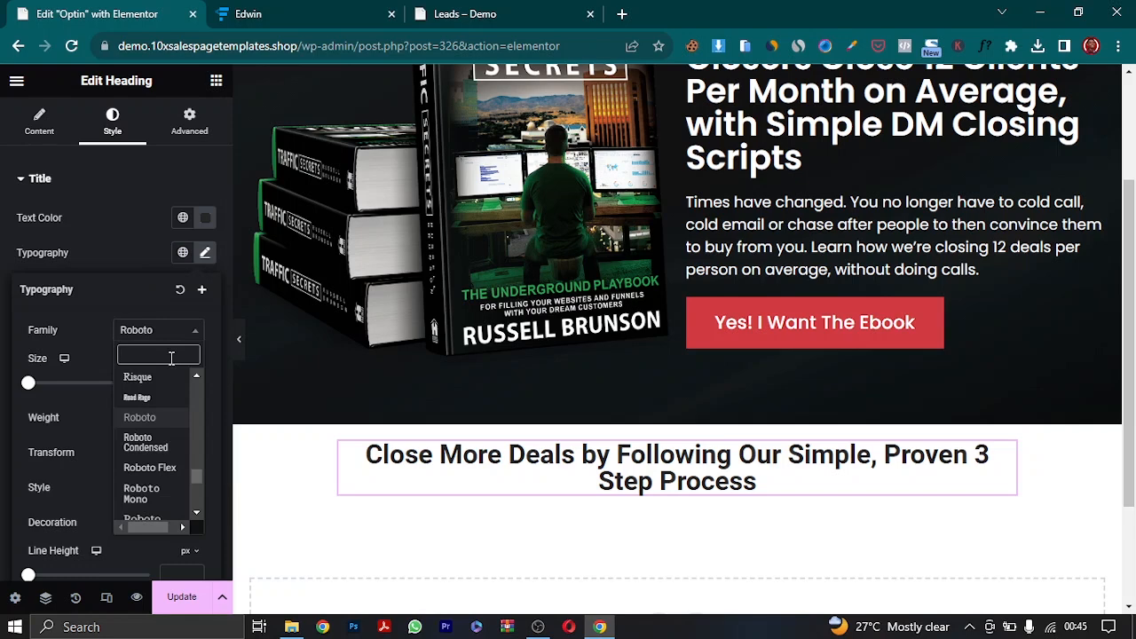
pyautogui.write('pop')
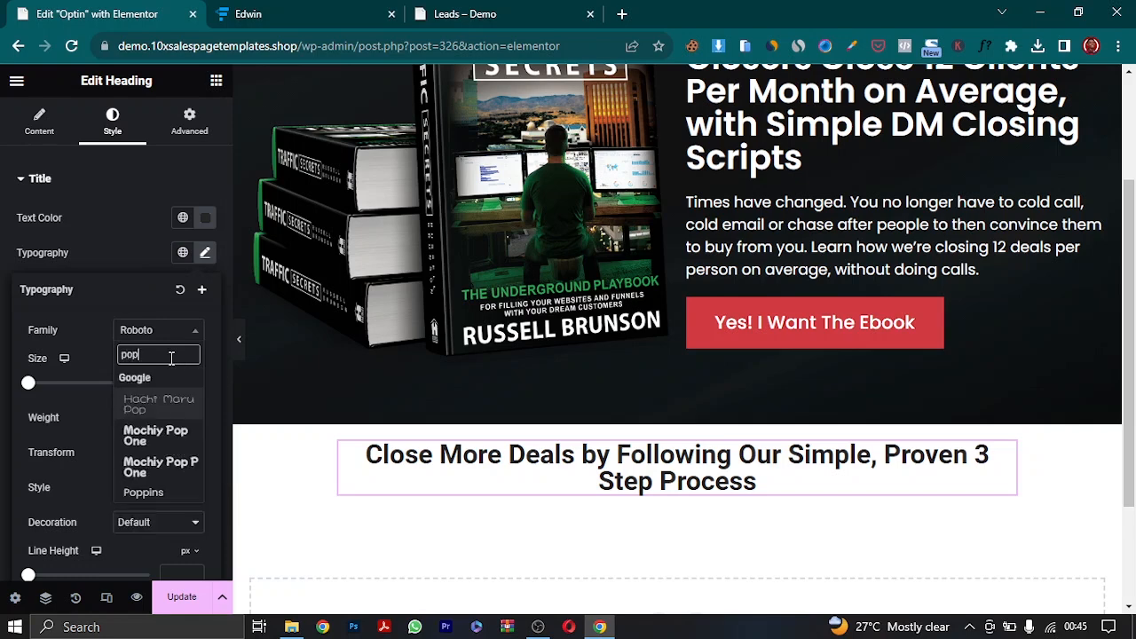
pyautogui.click(145, 493)
pyautogui.moveTo(33, 390); pyautogui.dragTo(57, 397)
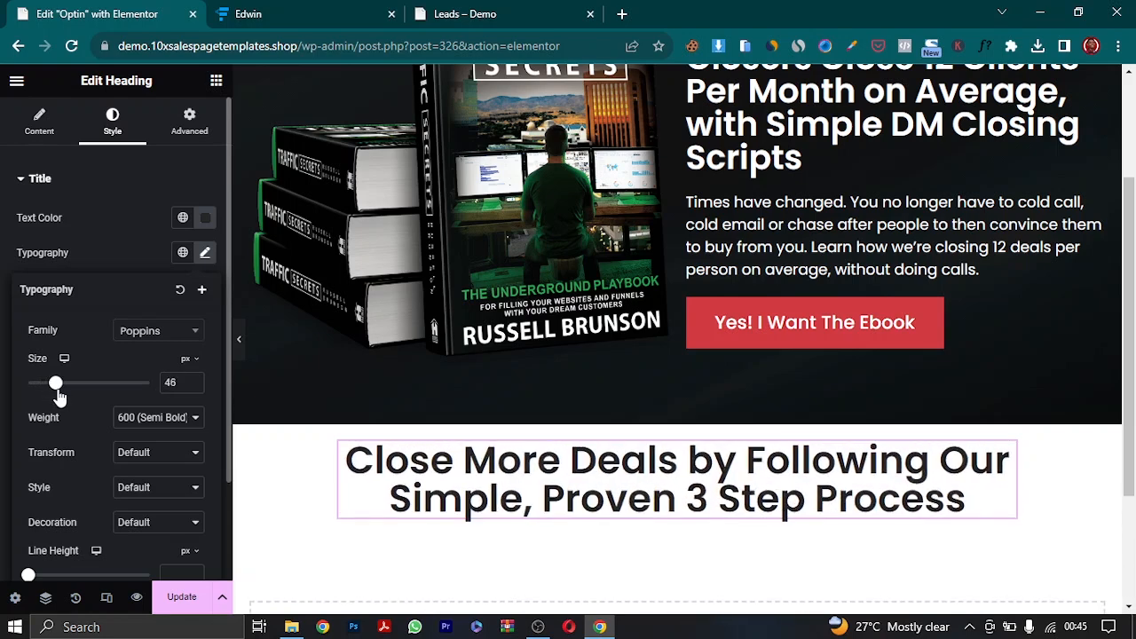
pyautogui.click(194, 386)
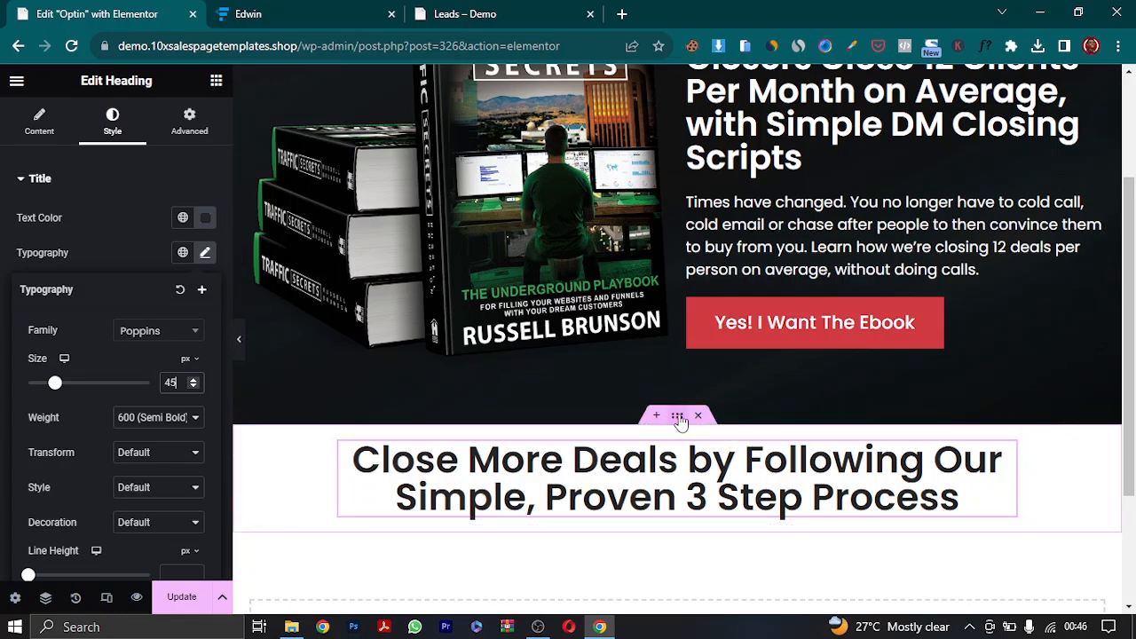
# - Give the section containing the "Close More Deals" heading 50 px of top and bottom padding, with the padding values unlinked
pyautogui.click(678, 417)
pyautogui.click(186, 131)
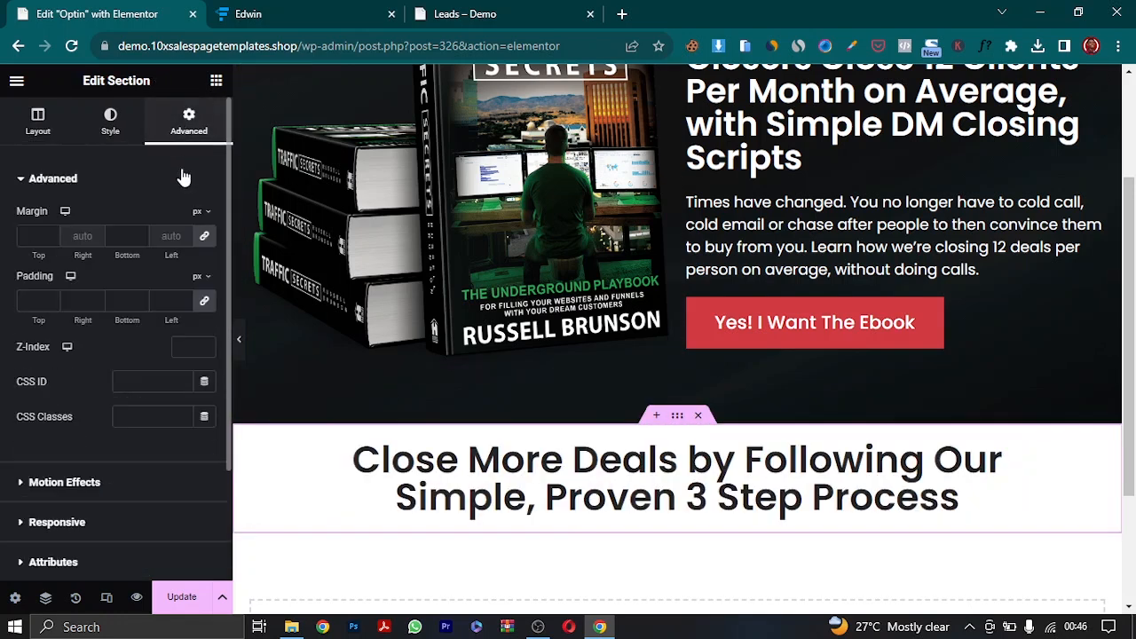
pyautogui.click(205, 303)
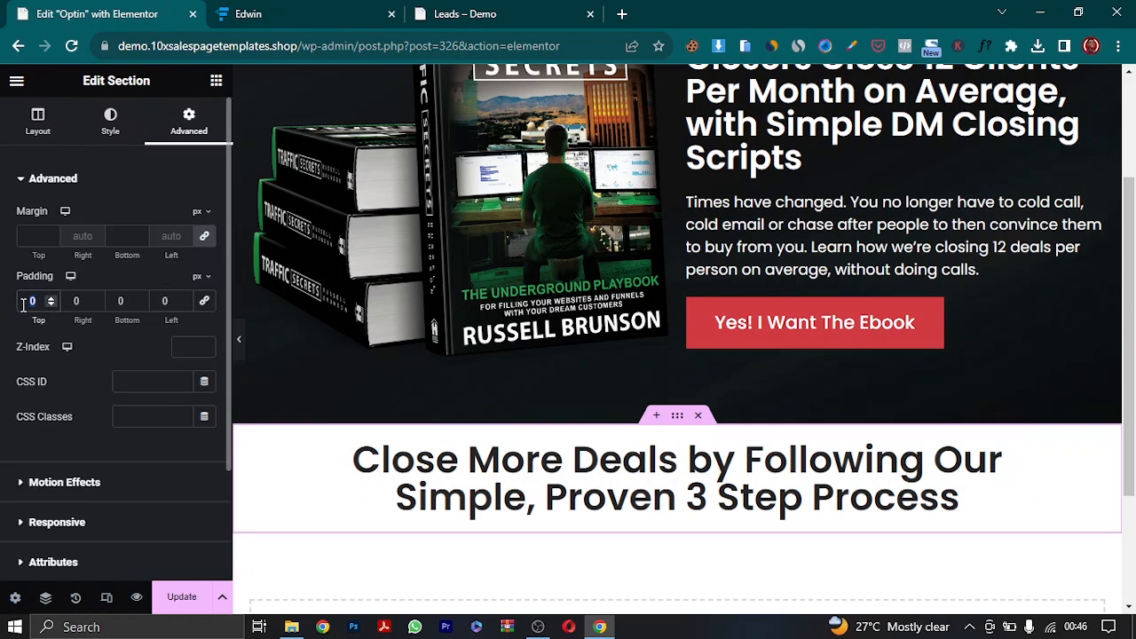
pyautogui.write('50')
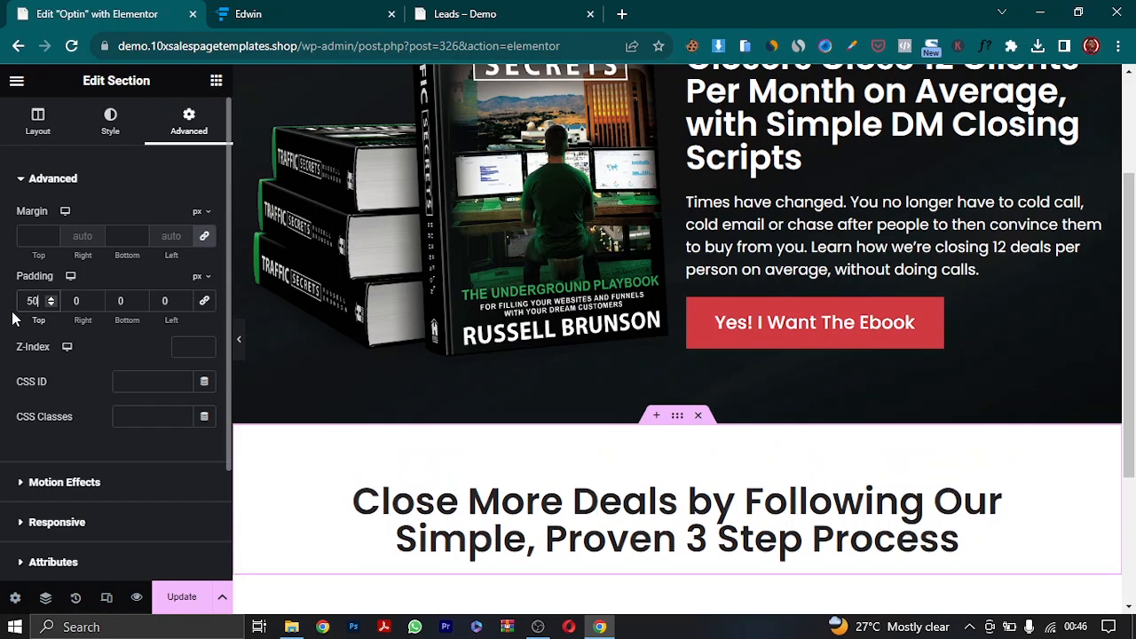
pyautogui.click(116, 302)
pyautogui.write('50')
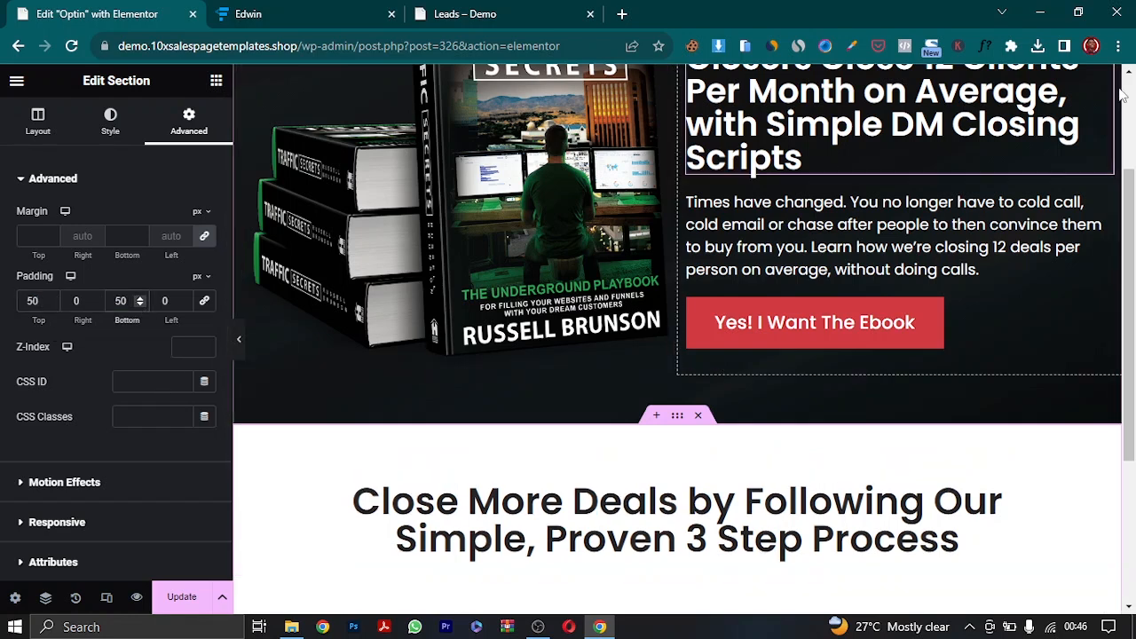
# - Compare the heading section with the Leads page and examine the layout of its three step cards
pyautogui.scroll(-2, 1134, 270)
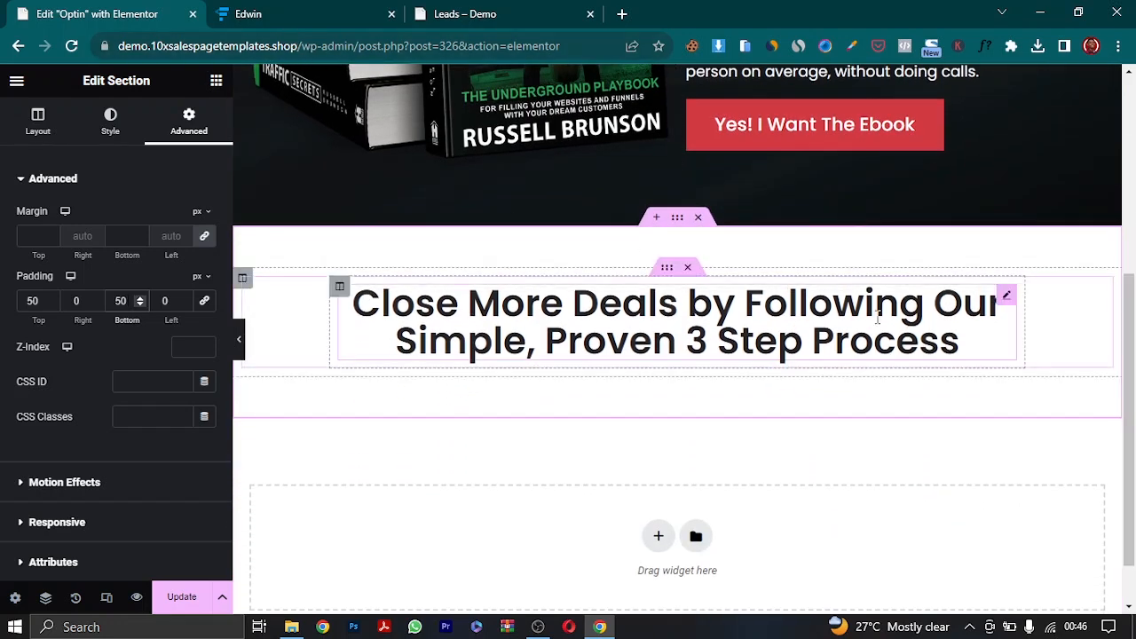
pyautogui.click(470, 13)
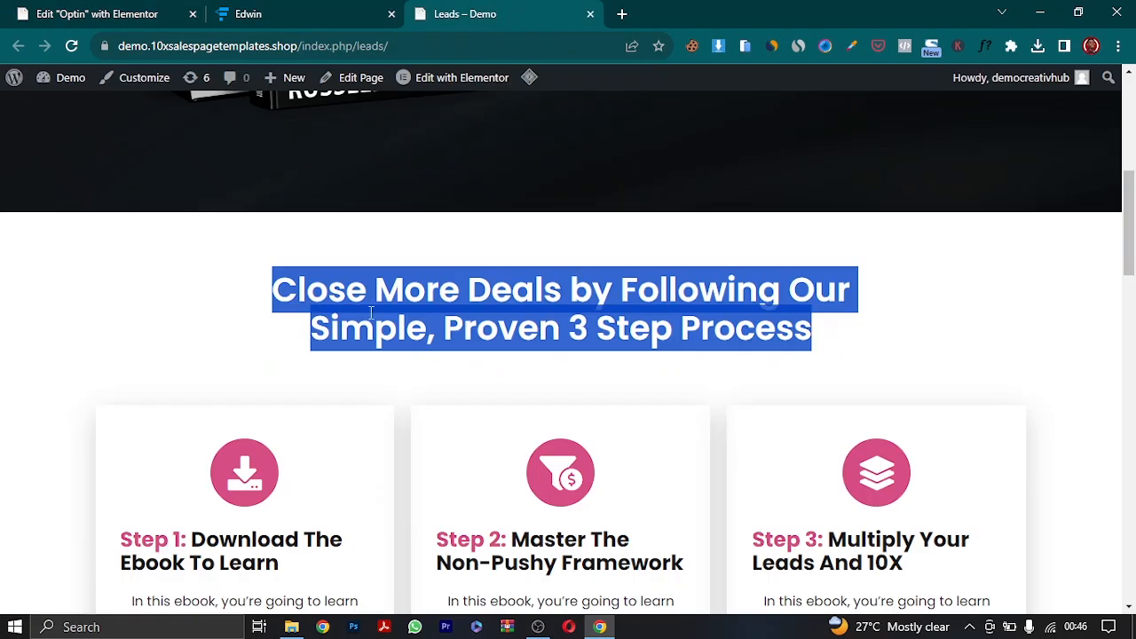
pyautogui.click(226, 317)
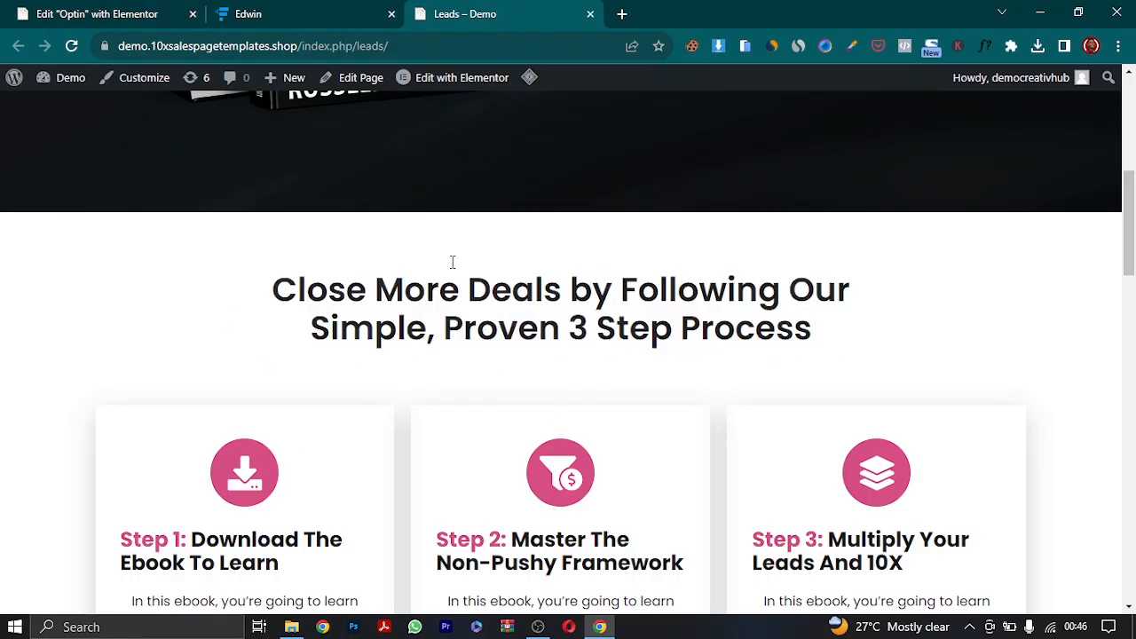
pyautogui.click(139, 8)
pyautogui.click(331, 8)
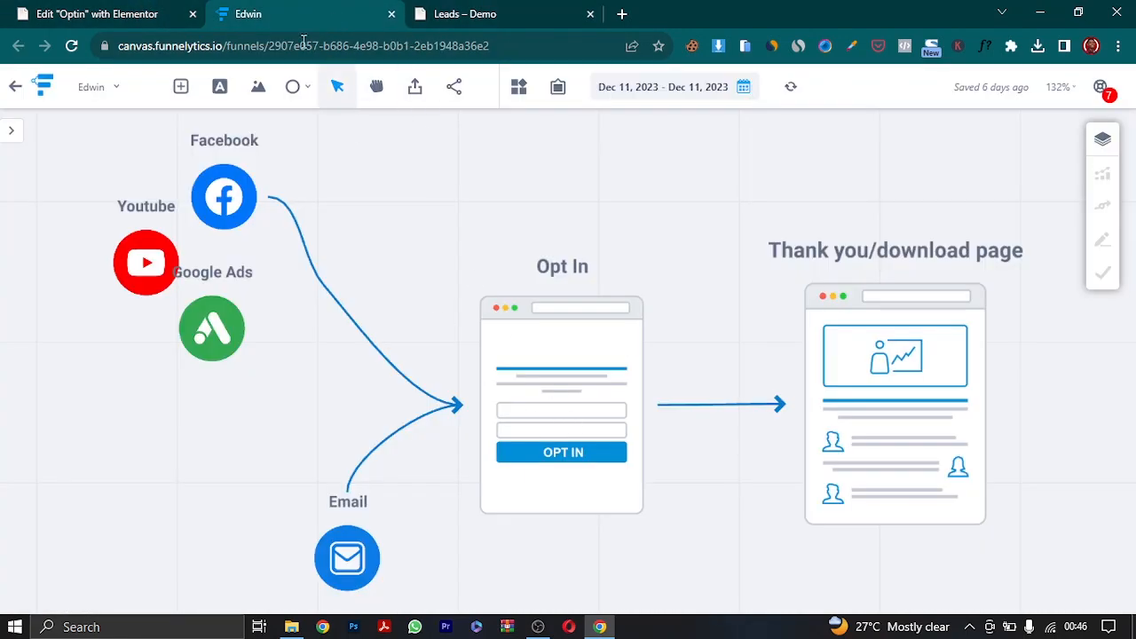
pyautogui.click(493, 11)
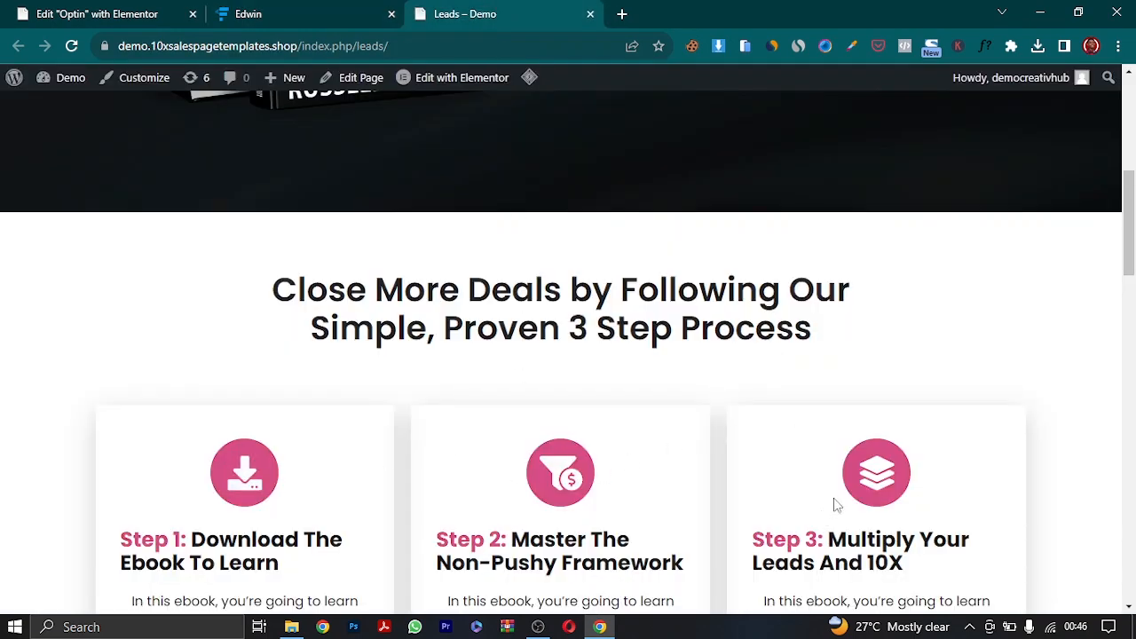
pyautogui.moveTo(1128, 234); pyautogui.dragTo(1129, 267)
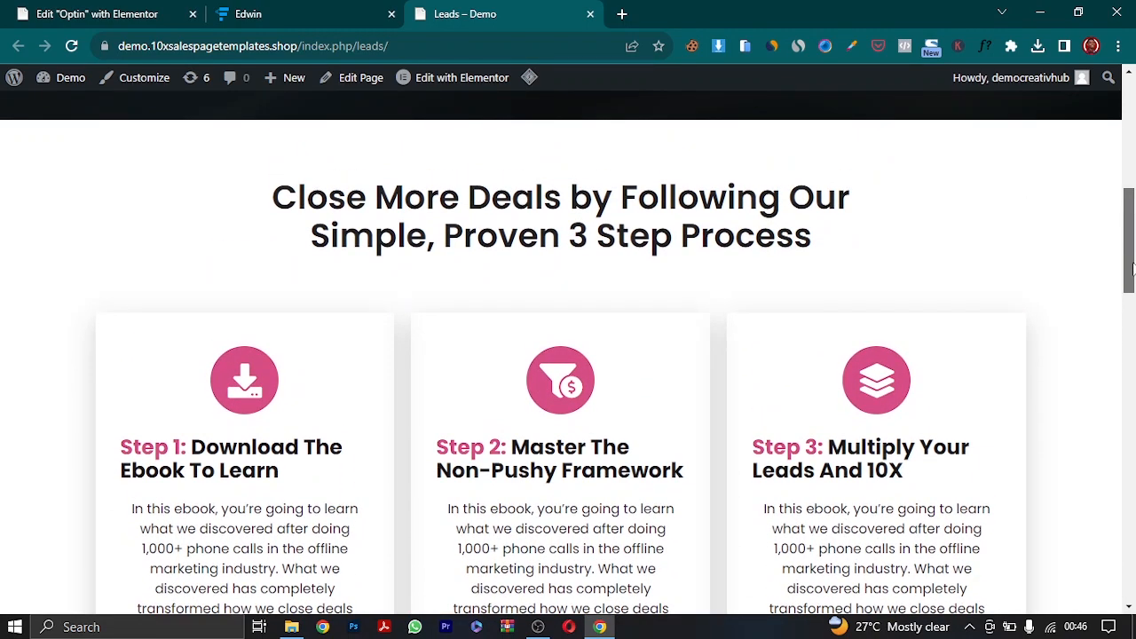
pyautogui.click(98, 13)
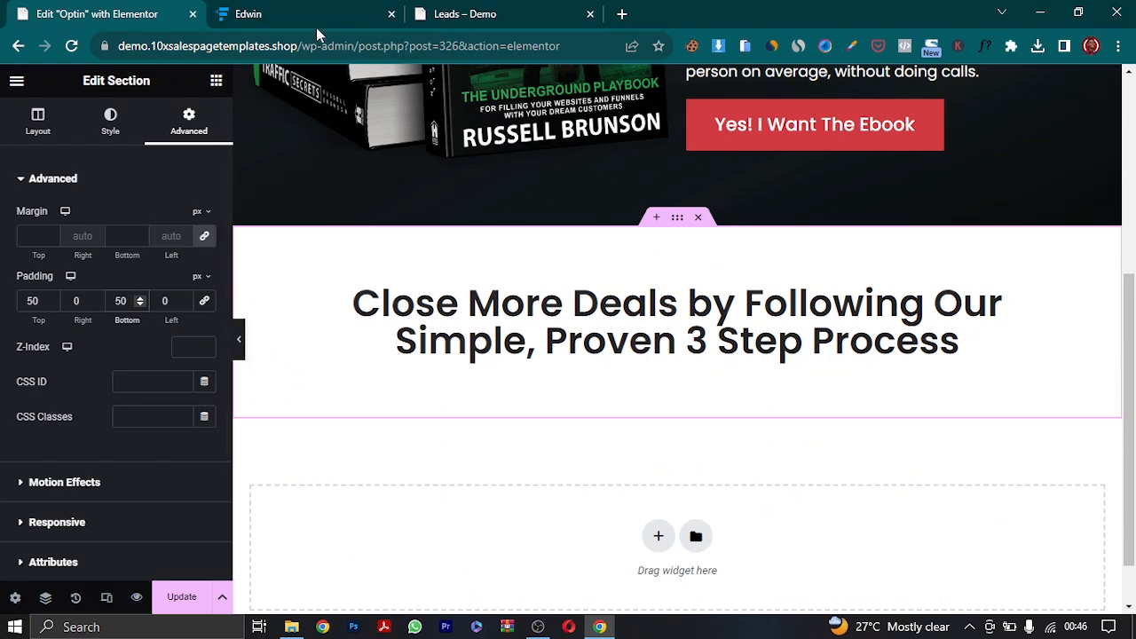
pyautogui.click(493, 15)
pyautogui.click(175, 9)
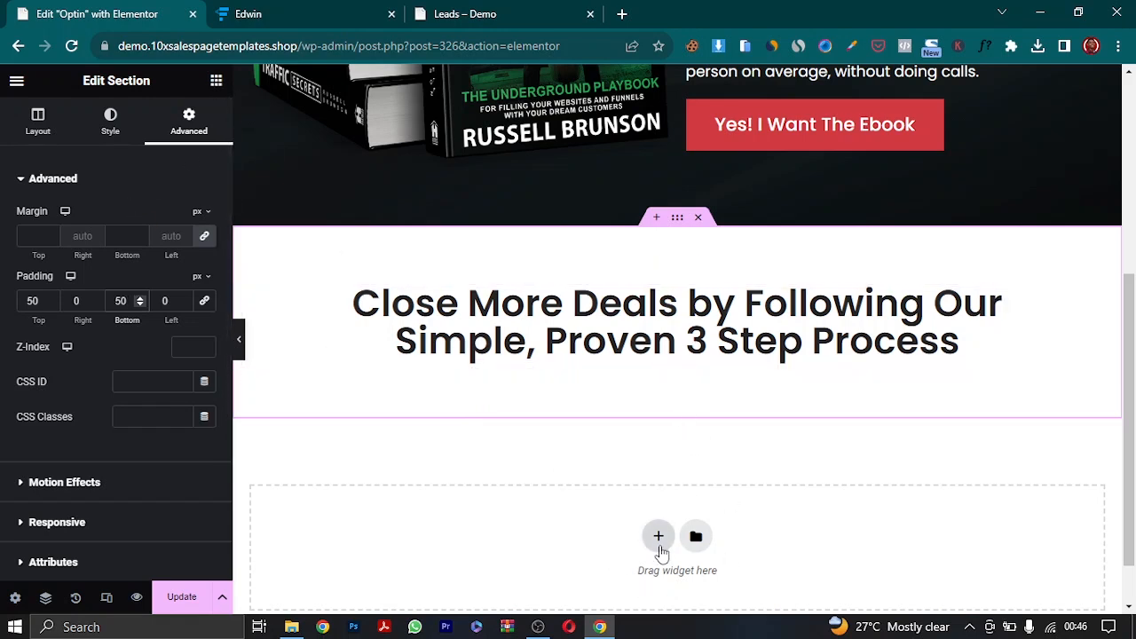
# - Add a three-column section below the heading section and place an Icon widget in its first column
pyautogui.click(658, 537)
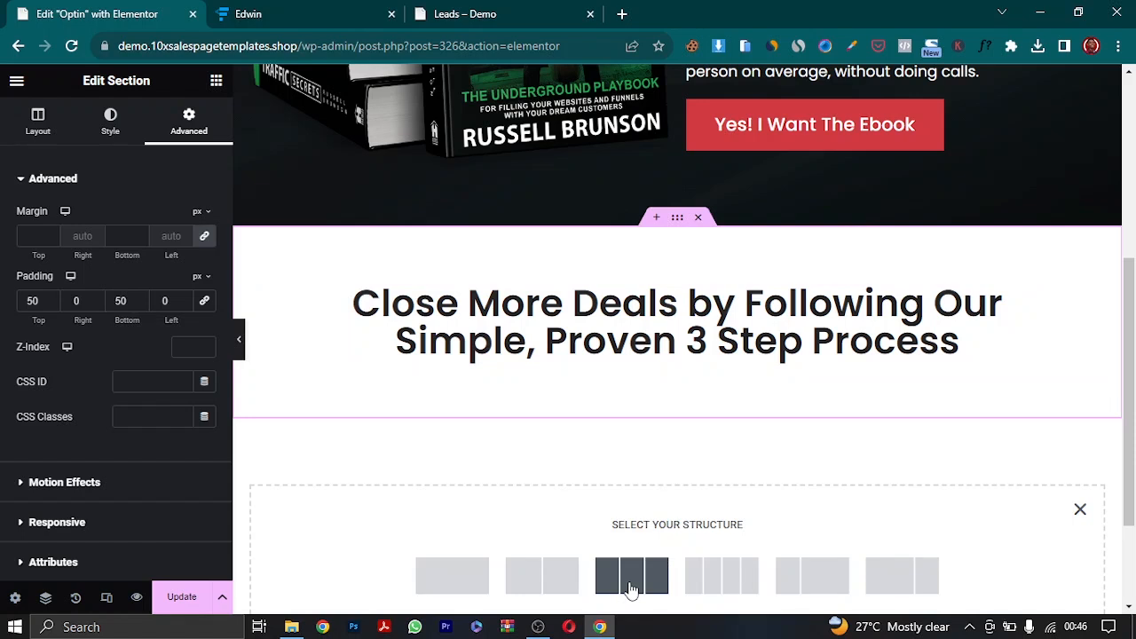
pyautogui.click(631, 575)
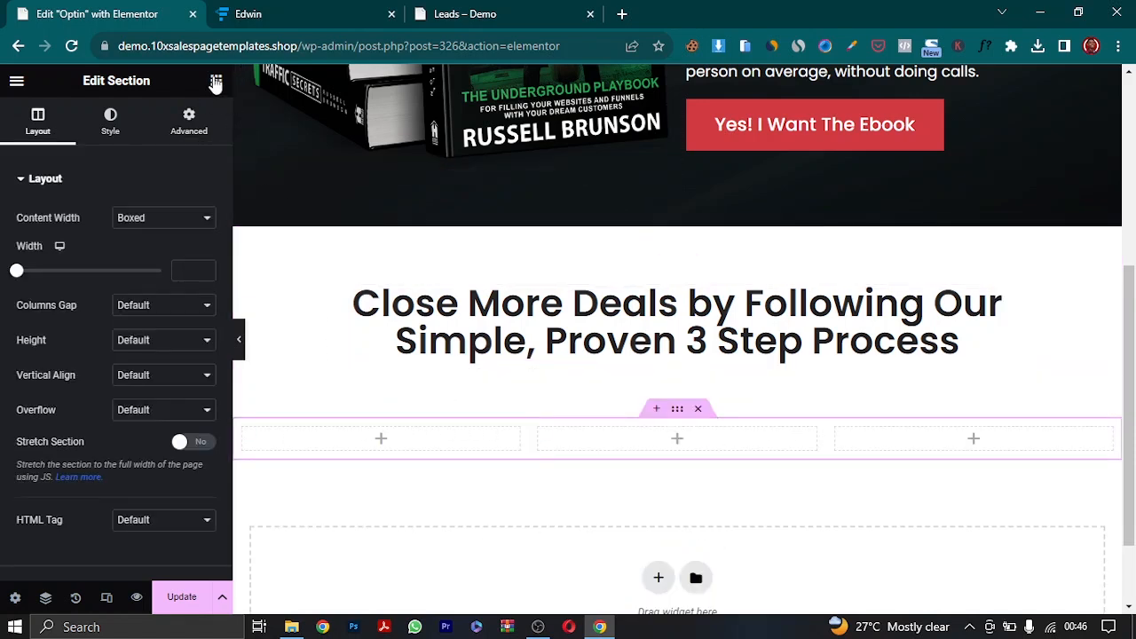
pyautogui.click(216, 83)
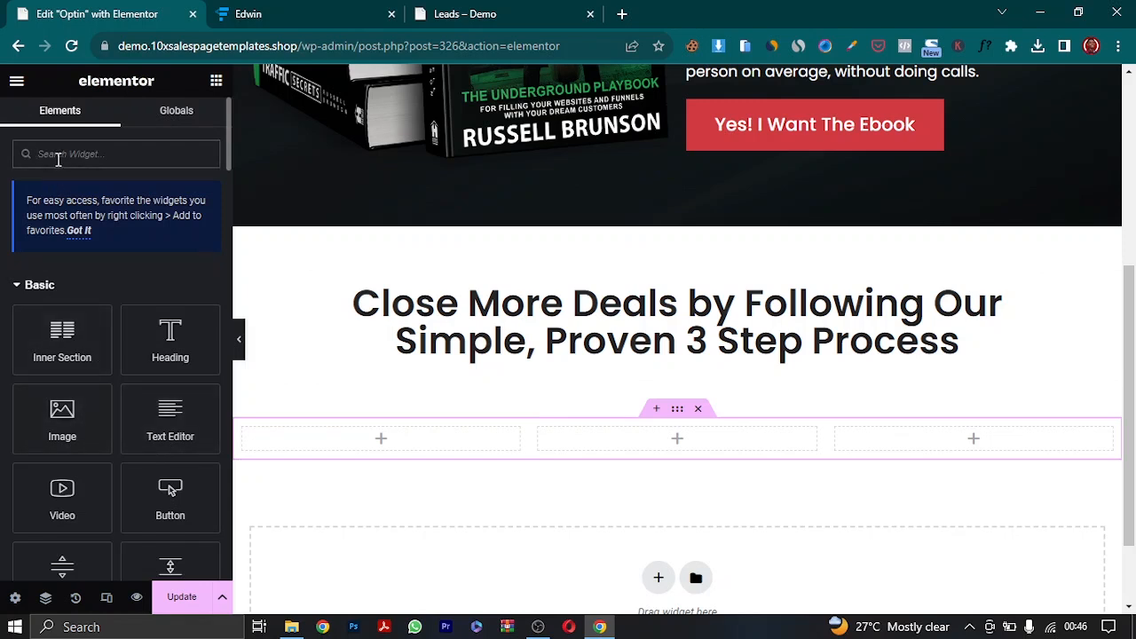
pyautogui.write('icon')
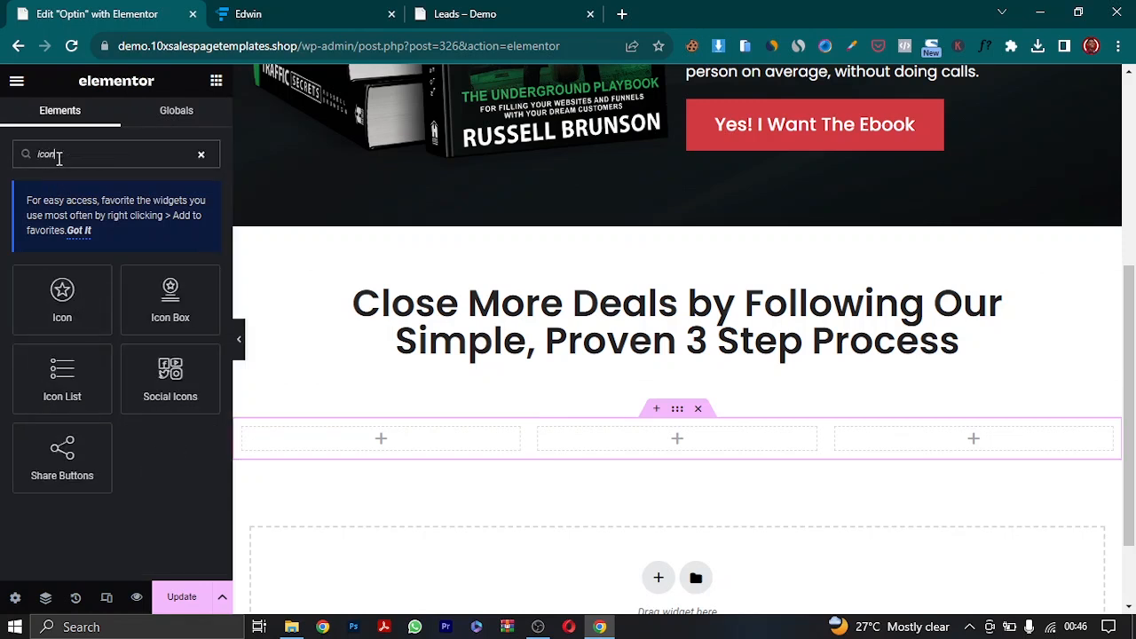
pyautogui.moveTo(62, 299); pyautogui.dragTo(400, 435)
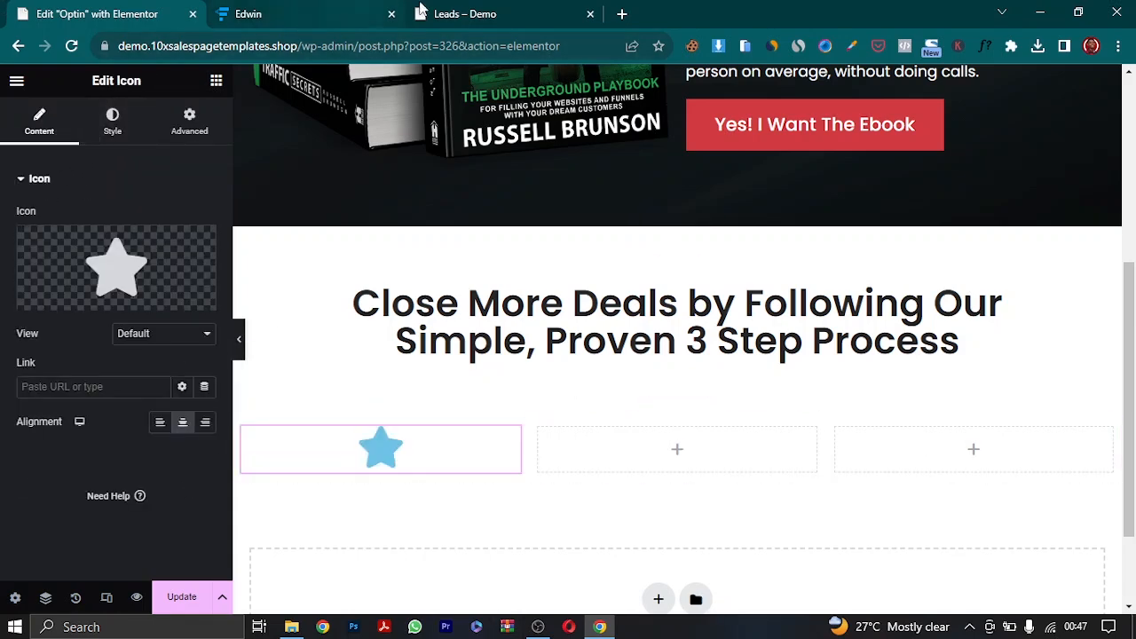
# - Check the first card's icon on the Leads page and replace the star with the Download icon from the icon library
pyautogui.click(473, 11)
pyautogui.click(54, 12)
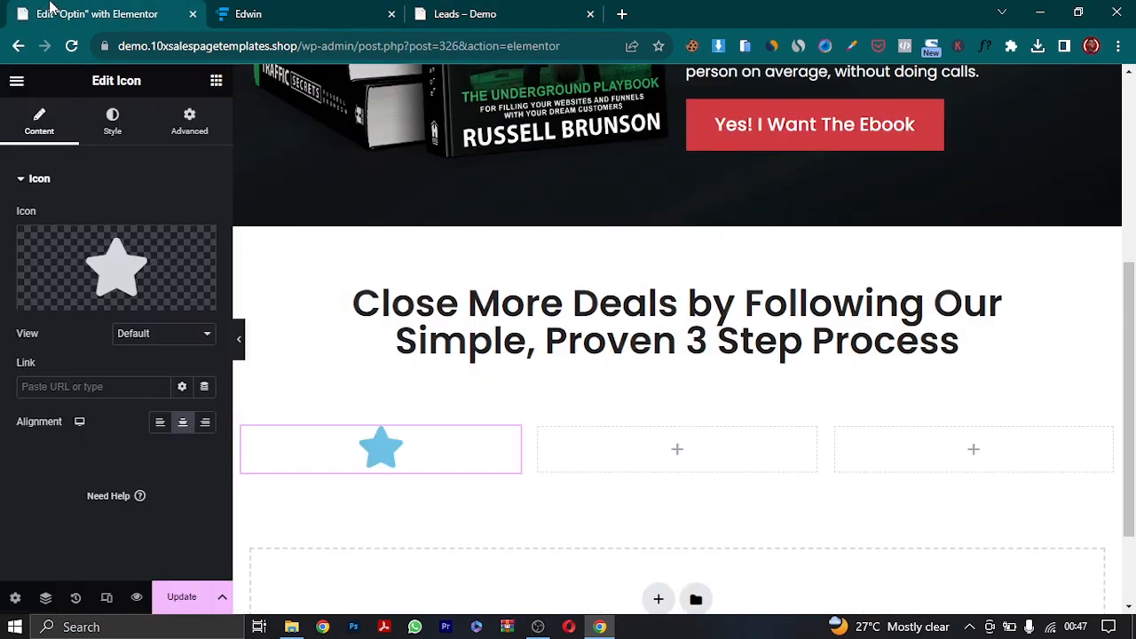
pyautogui.moveTo(110, 301)
pyautogui.click(75, 303)
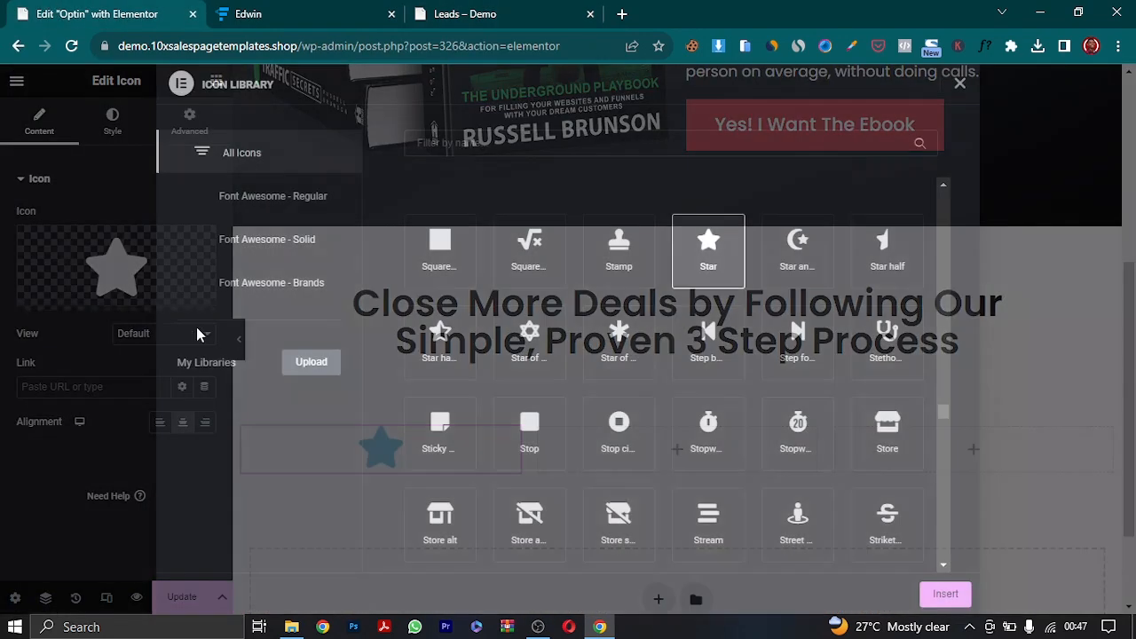
pyautogui.click(477, 143)
pyautogui.write('down')
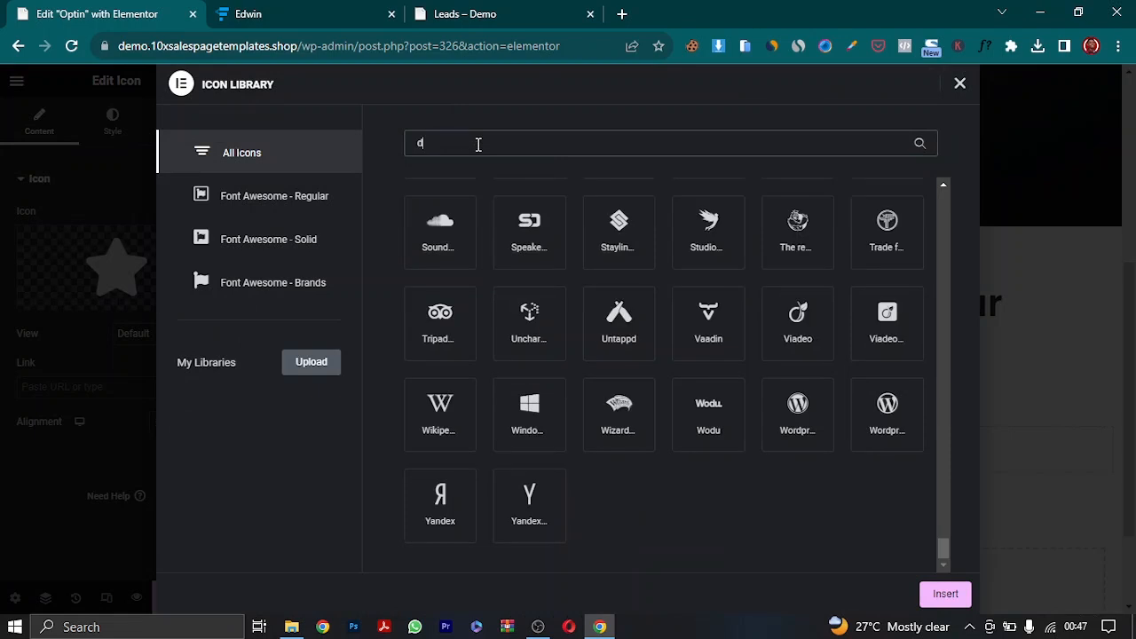
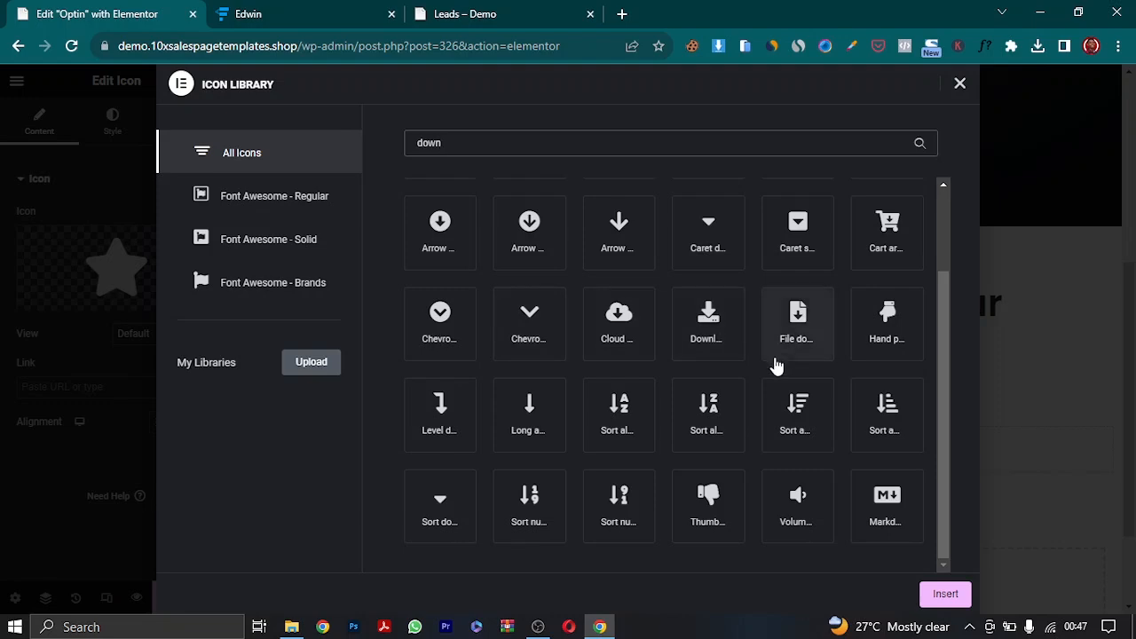
pyautogui.click(705, 324)
pyautogui.click(940, 593)
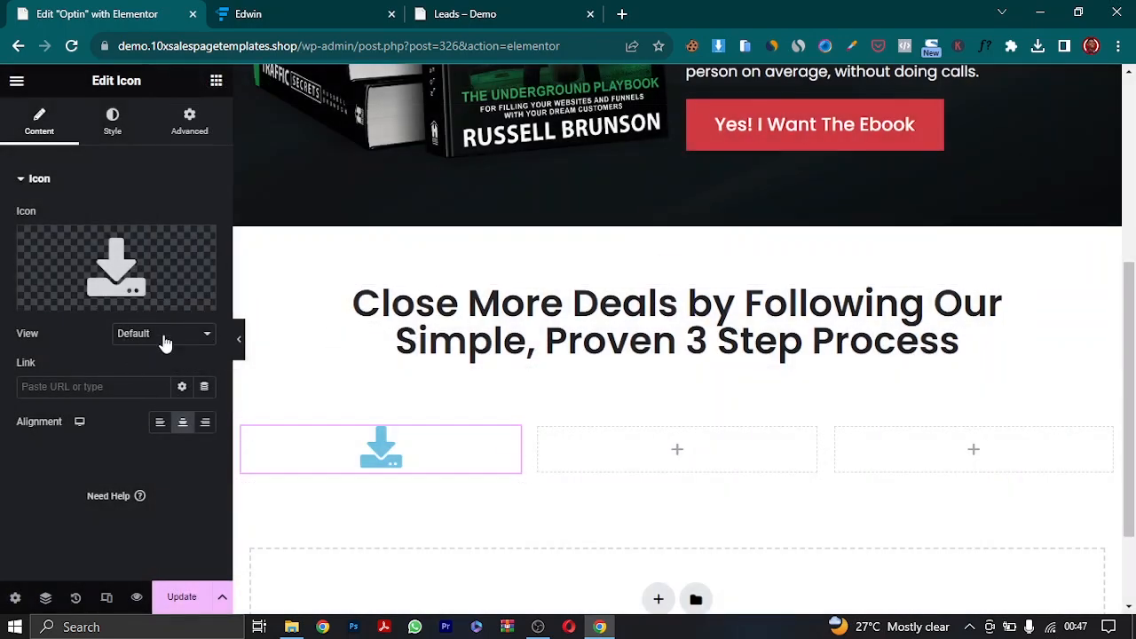
# - Set the download icon's view to Stacked and compare it with the first step card on the Leads page
pyautogui.click(160, 346)
pyautogui.click(163, 362)
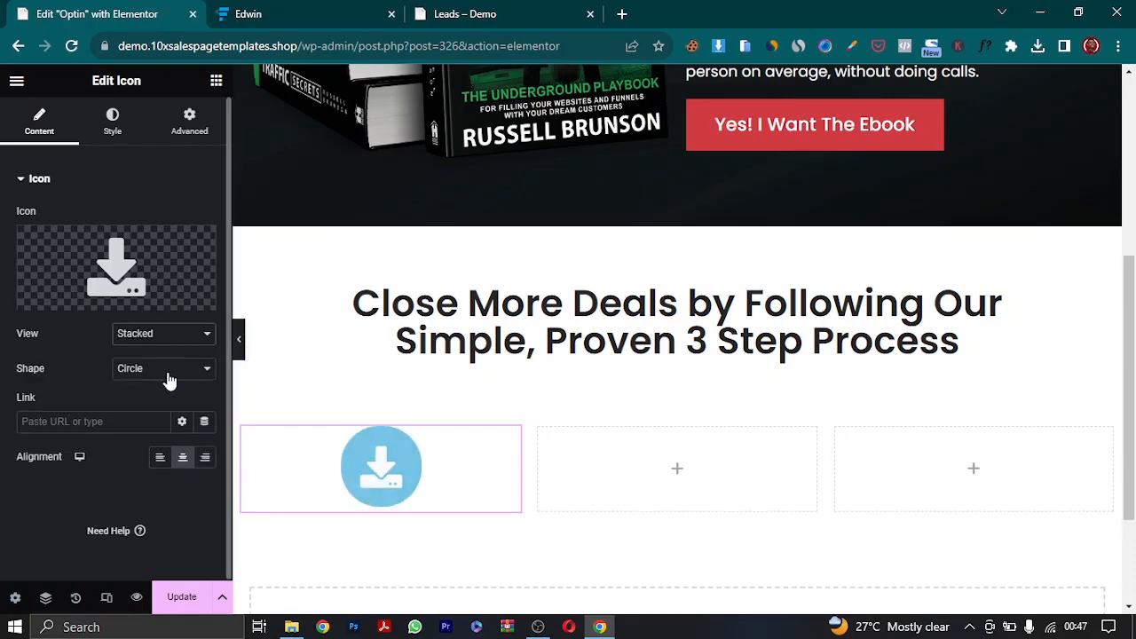
pyautogui.click(462, 15)
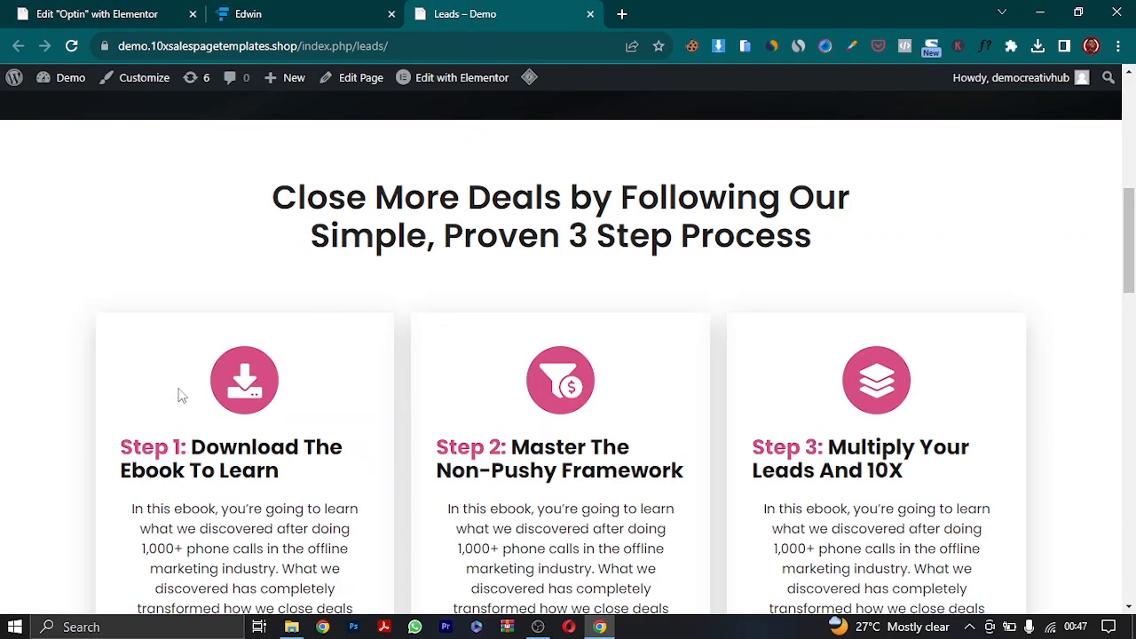
pyautogui.click(114, 15)
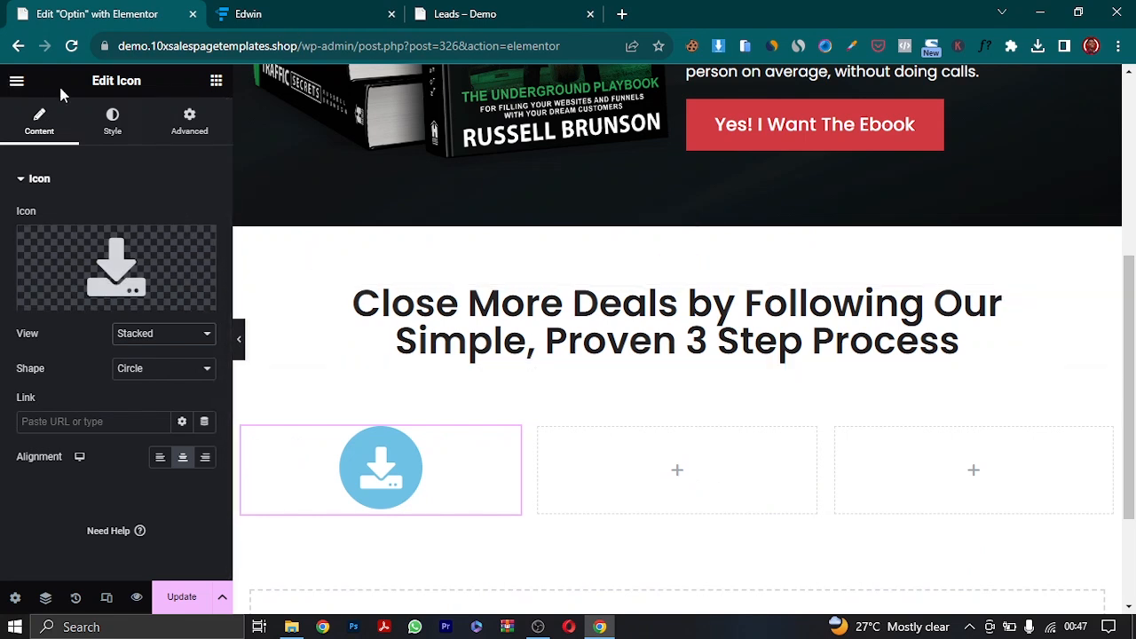
# - Set the download icon's size to 35 px
pyautogui.click(112, 122)
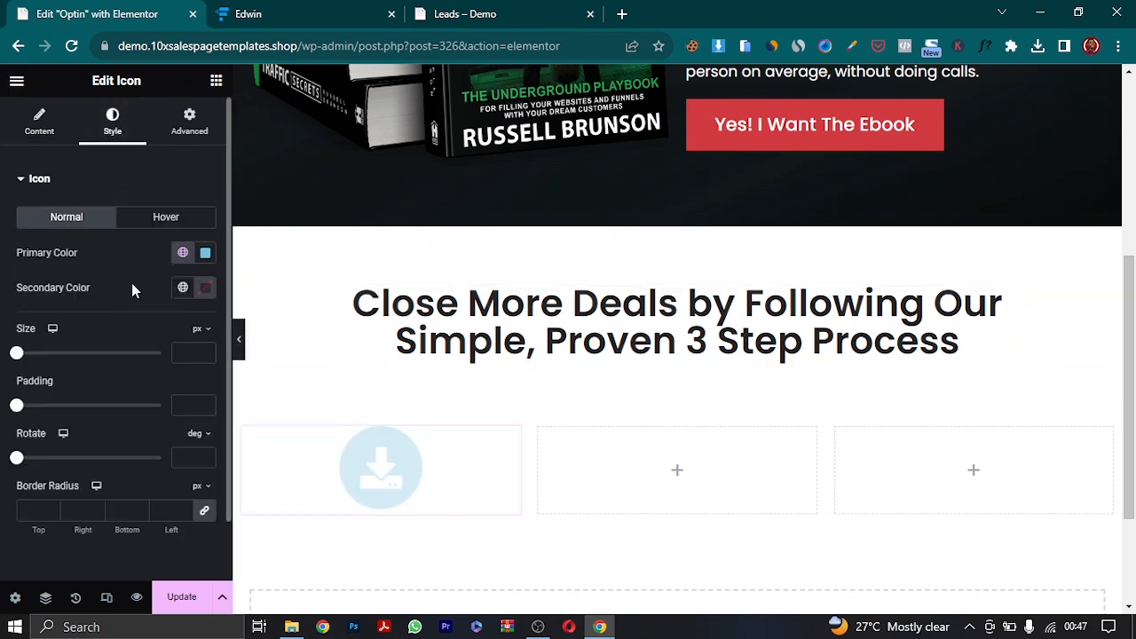
pyautogui.moveTo(16, 356)
pyautogui.mouseDown()
pyautogui.moveTo(36, 355)
pyautogui.moveTo(32, 366)
pyautogui.mouseUp()
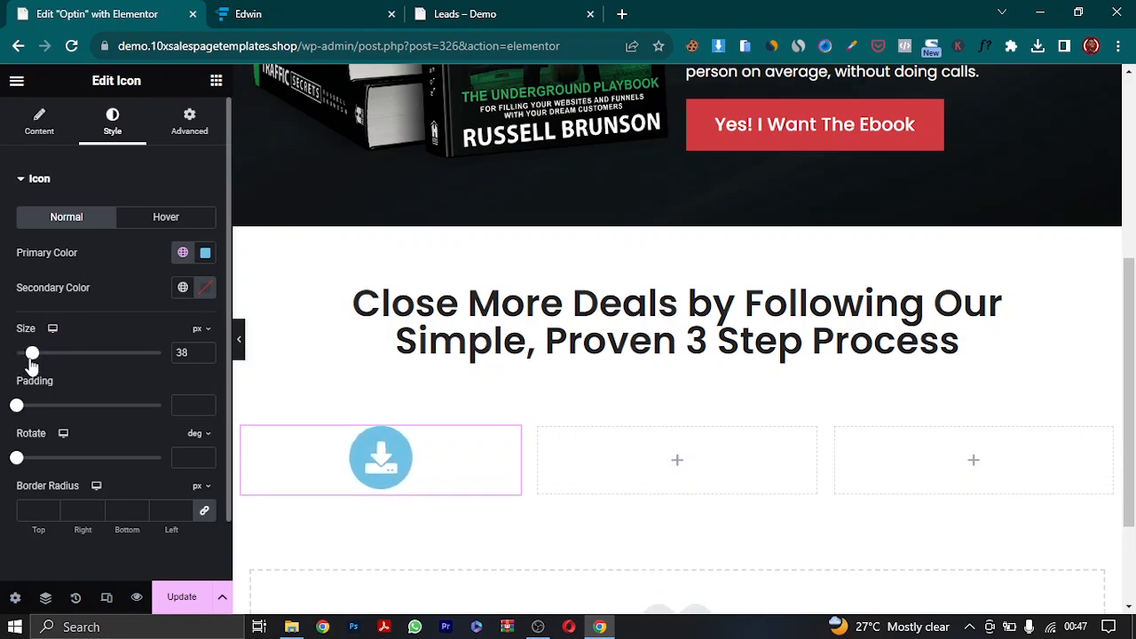
pyautogui.click(205, 357)
pyautogui.click(205, 357)
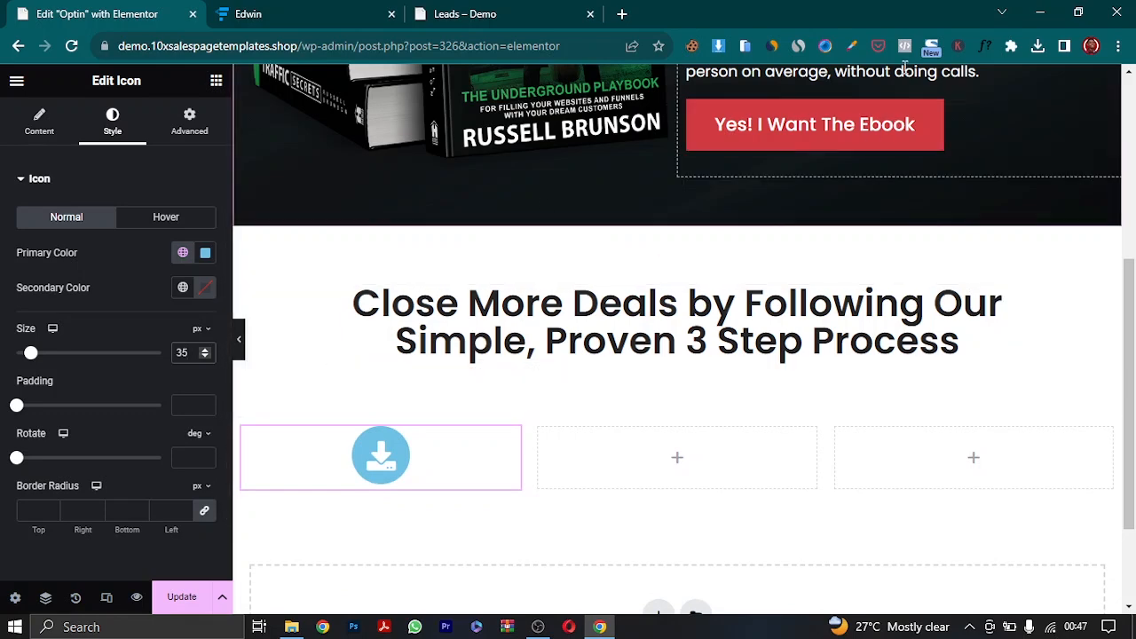
# - Copy the saved red D13B42 from the colour picker extension and set it as the download icon's primary colour
pyautogui.click(852, 46)
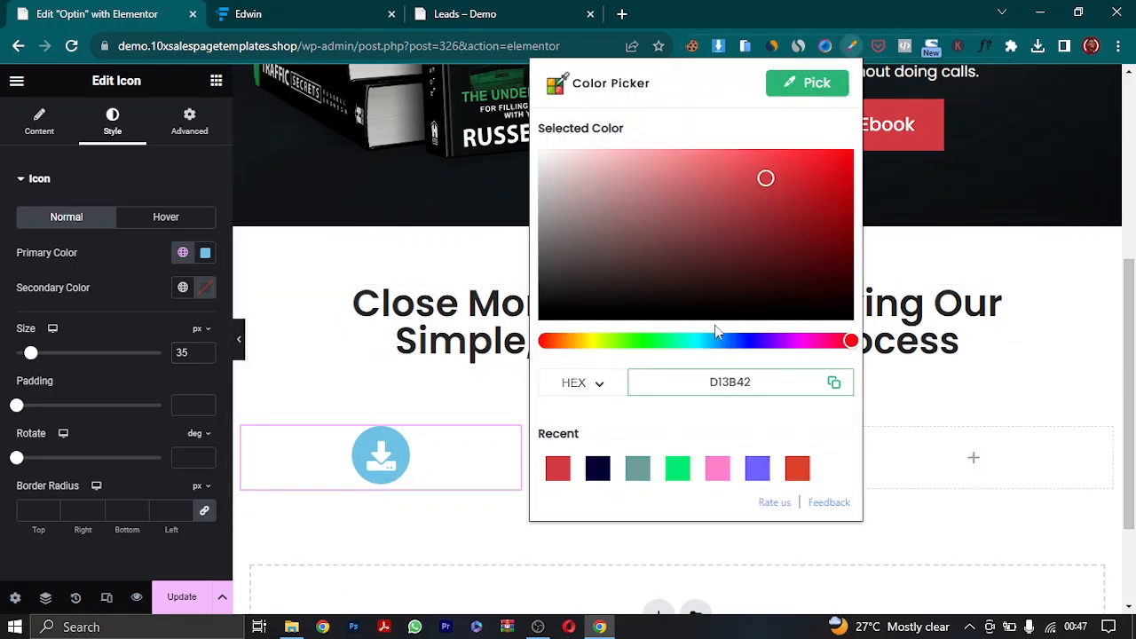
pyautogui.click(838, 383)
pyautogui.click(205, 253)
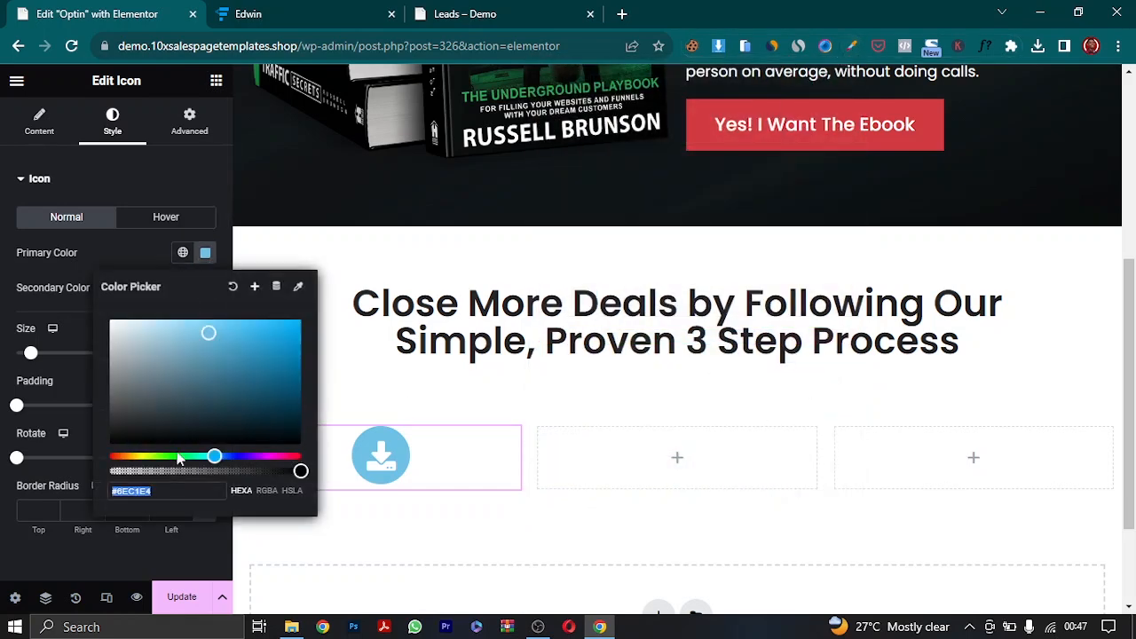
pyautogui.hotkey('ctrl', 'v')
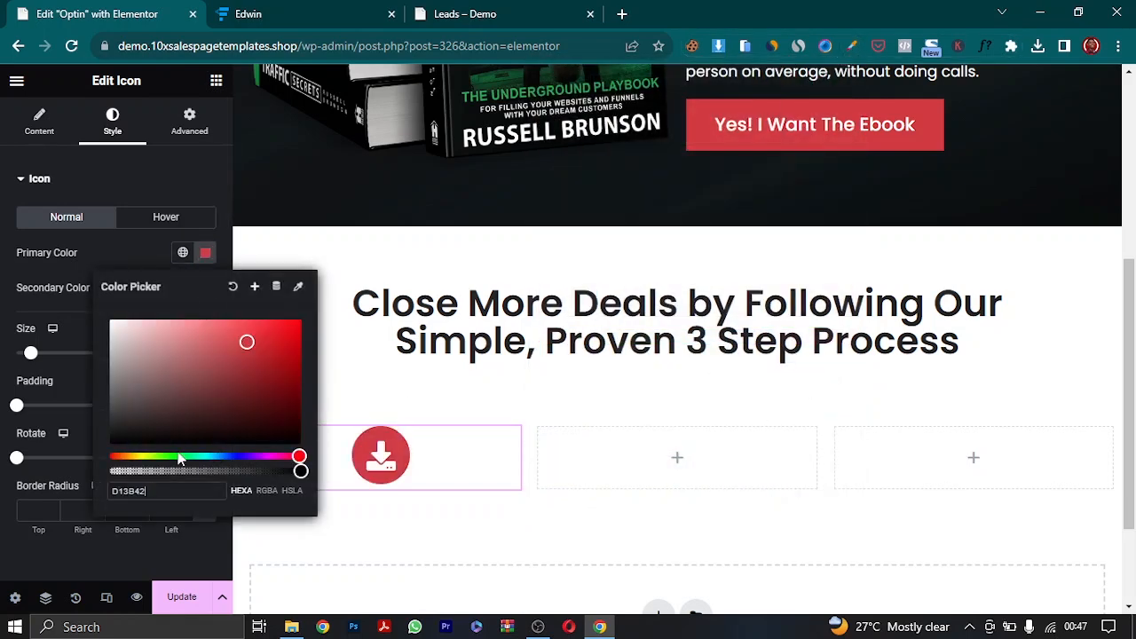
pyautogui.click(122, 236)
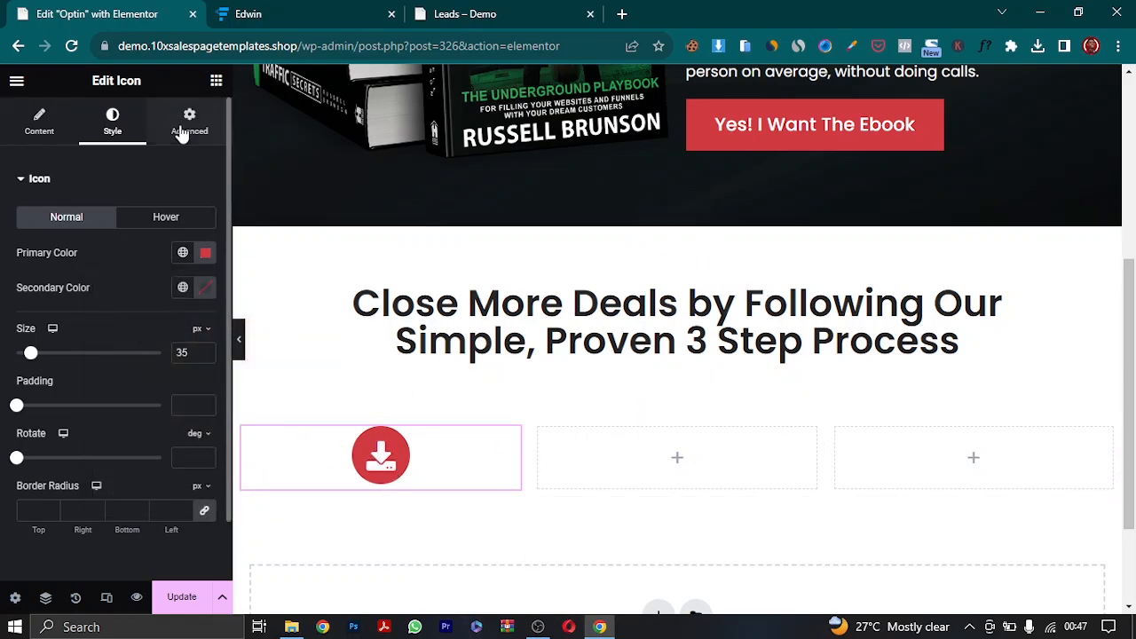
# - Check the first step card on the Leads page and add a Text Editor widget below the download icon in the first column
pyautogui.click(217, 80)
pyautogui.click(492, 10)
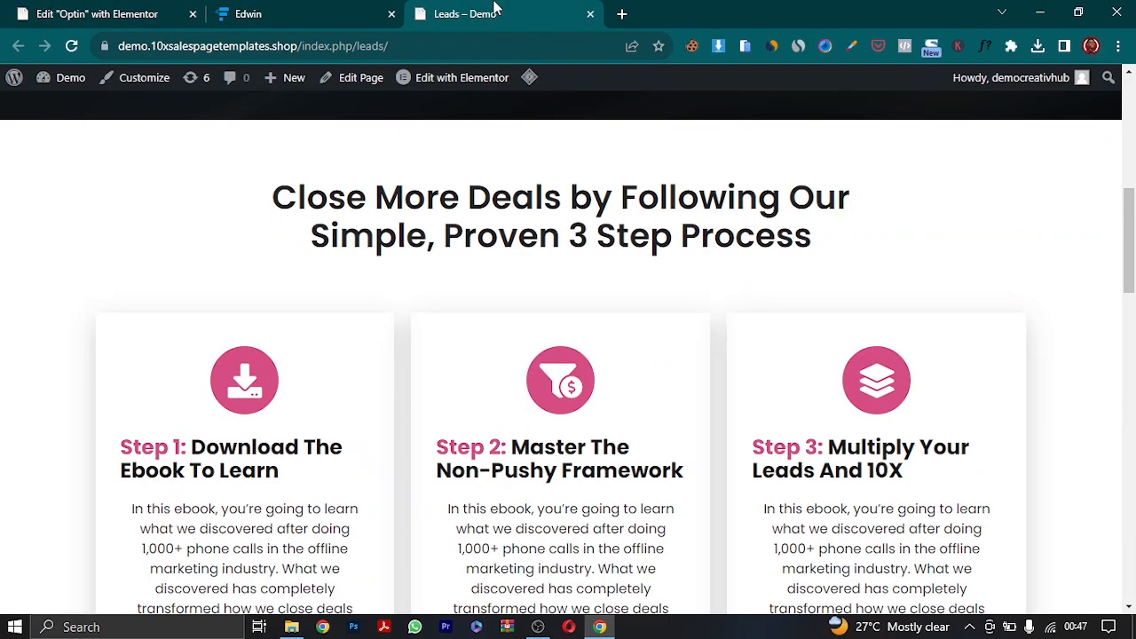
pyautogui.click(135, 18)
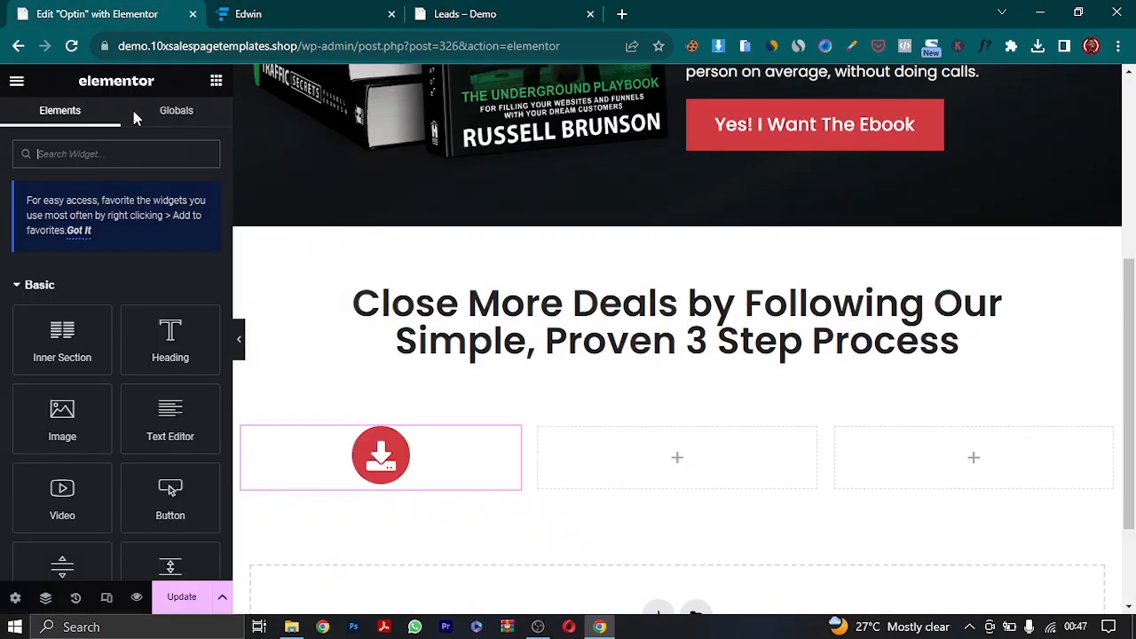
pyautogui.moveTo(170, 342)
pyautogui.mouseDown()
pyautogui.moveTo(292, 522)
pyautogui.moveTo(233, 411)
pyautogui.moveTo(178, 355)
pyautogui.mouseUp()
pyautogui.moveTo(157, 418); pyautogui.dragTo(397, 479)
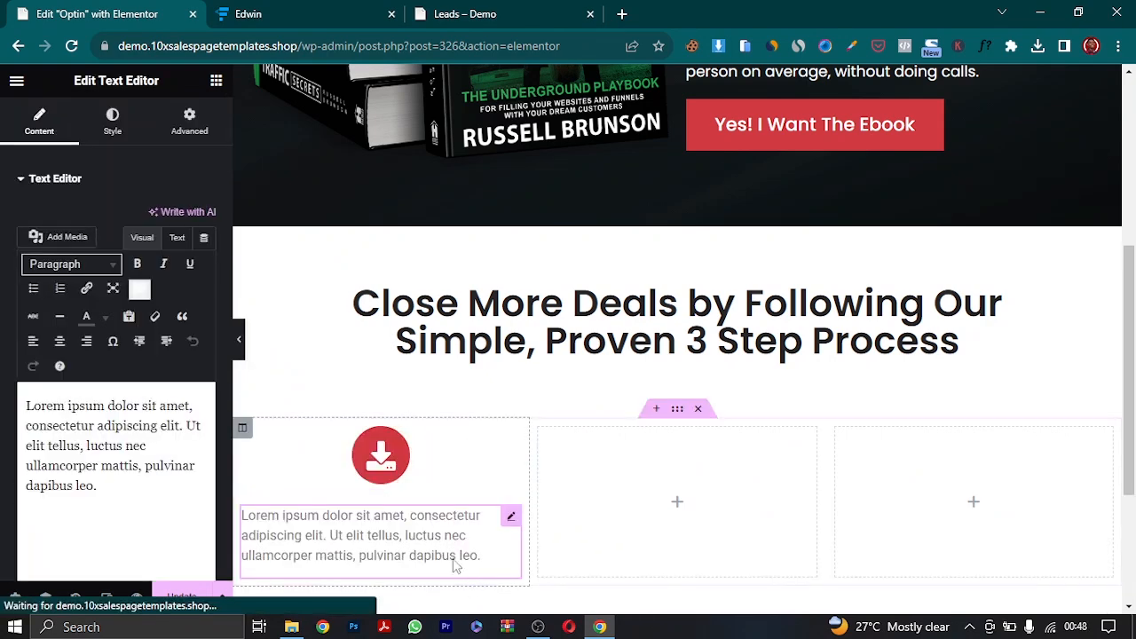
# - Replace the placeholder text with the first card's title from the Leads page, "Step 1: Download The Ebook To Learn"
pyautogui.click(480, 11)
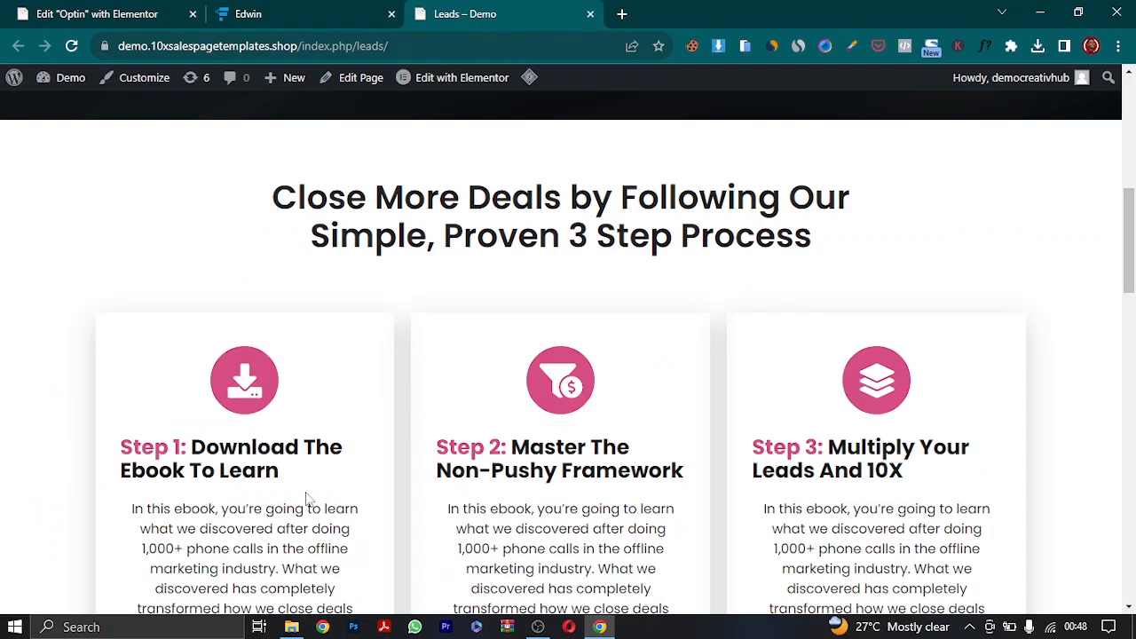
pyautogui.moveTo(286, 485); pyautogui.dragTo(121, 448)
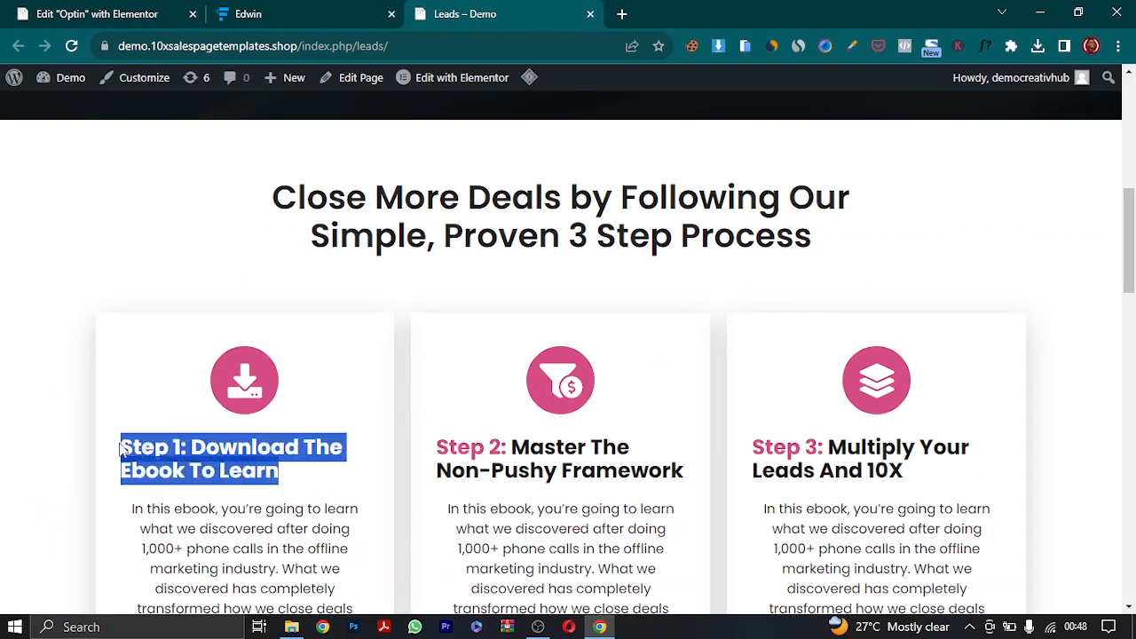
pyautogui.rightClick(186, 457)
pyautogui.click(250, 228)
pyautogui.click(122, 22)
pyautogui.click(176, 237)
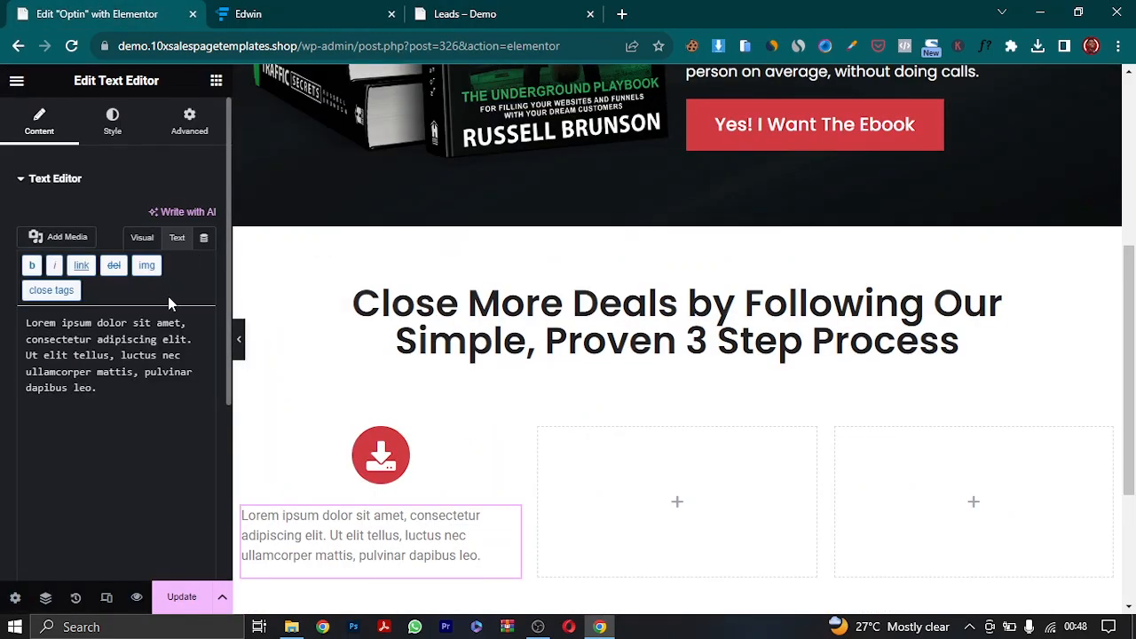
pyautogui.moveTo(122, 427); pyautogui.dragTo(11, 325)
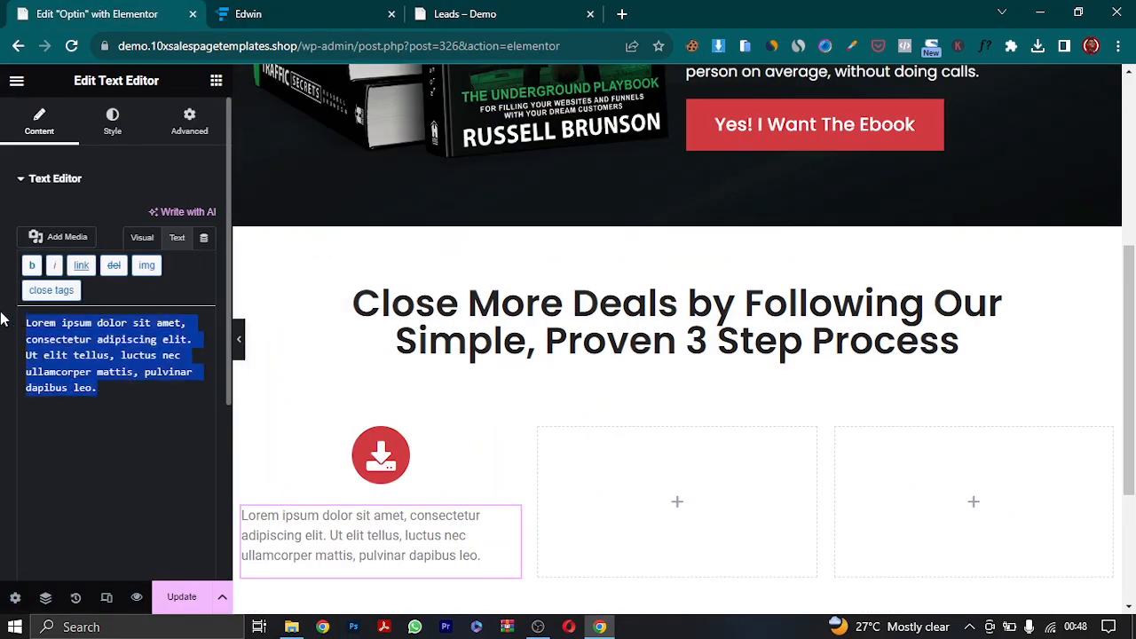
pyautogui.hotkey('ctrl', 'v')
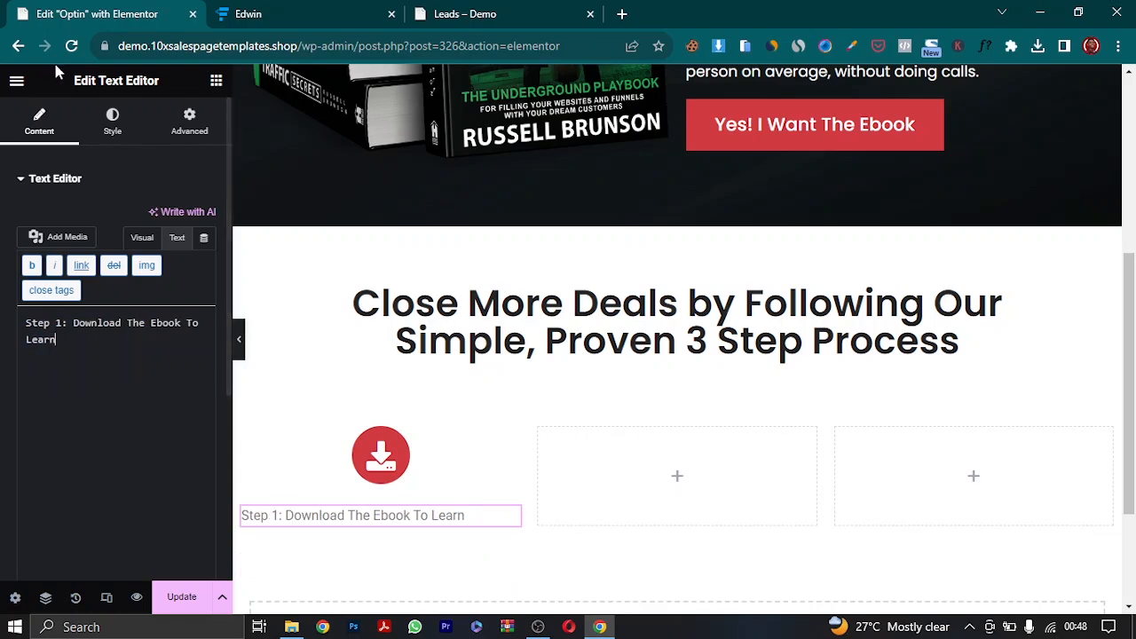
# - Compare with the card title on the Leads page and set the Step 1 title's text colour to near-black #1B1B1B
pyautogui.click(112, 121)
pyautogui.click(203, 257)
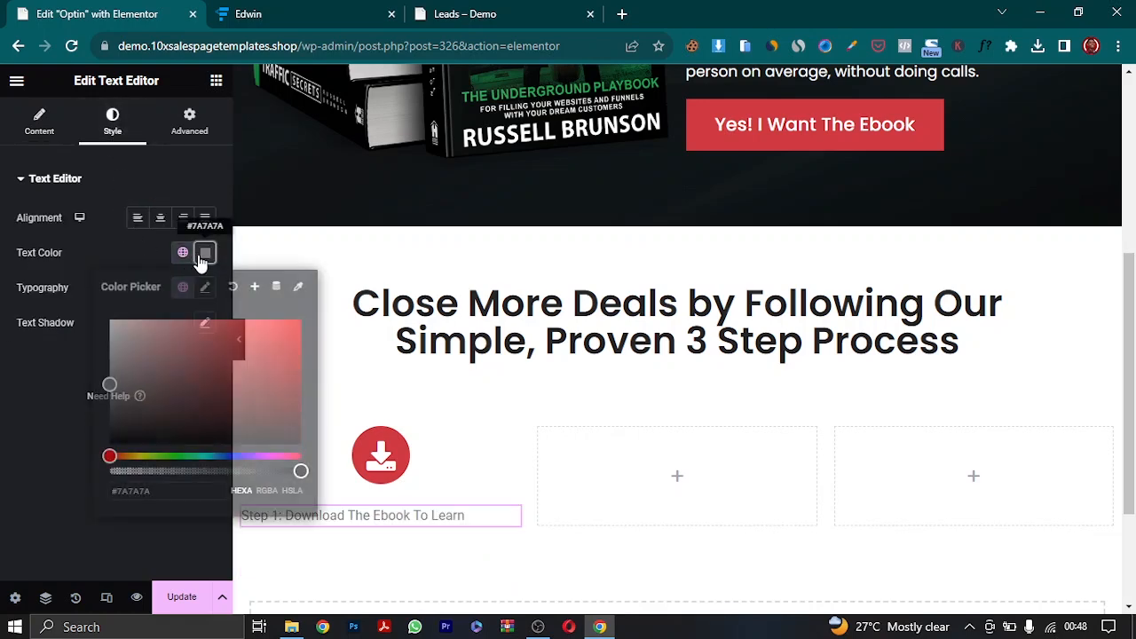
pyautogui.click(516, 11)
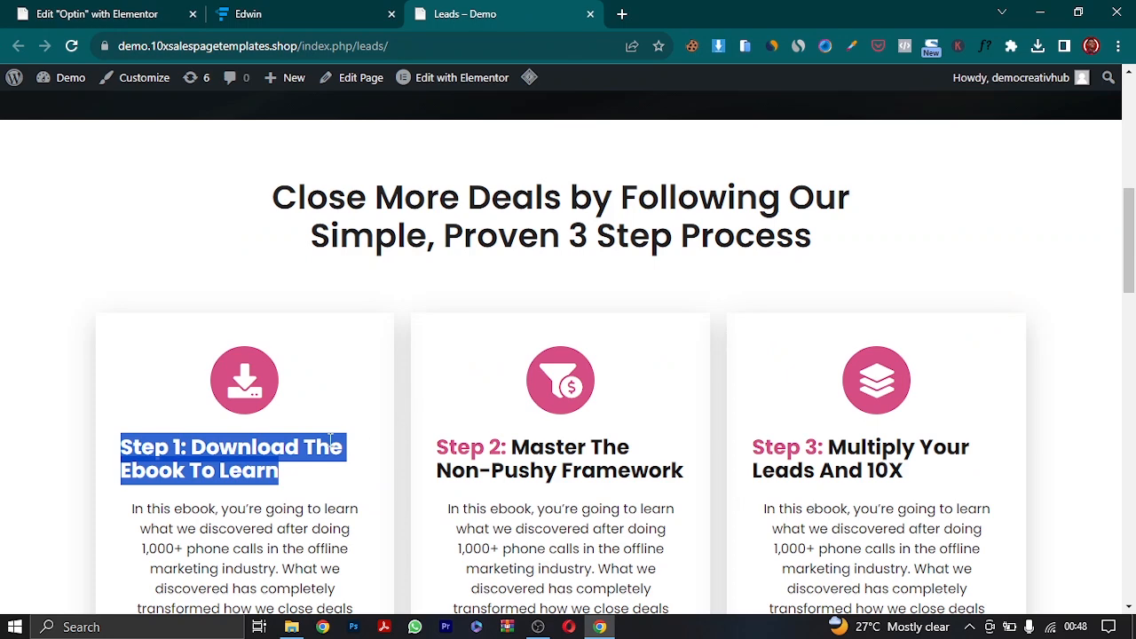
pyautogui.click(337, 387)
pyautogui.click(153, 8)
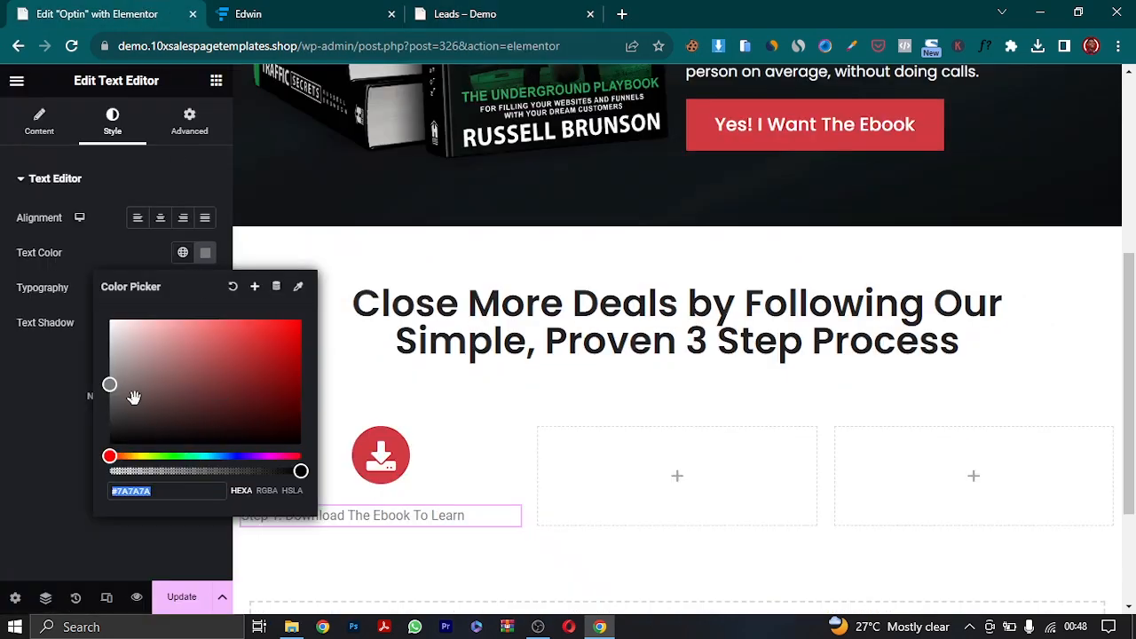
pyautogui.moveTo(116, 387); pyautogui.dragTo(109, 432)
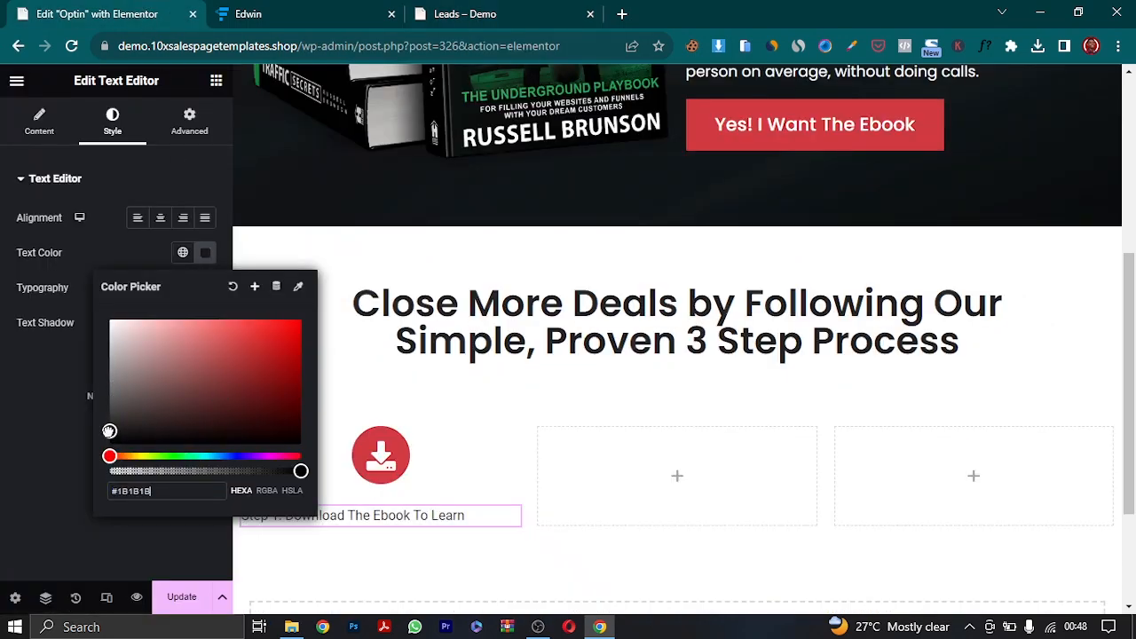
pyautogui.click(73, 431)
# - Set the Step 1 title's typography to Poppins, size 30 px and weight 700 (Bold)
pyautogui.click(205, 287)
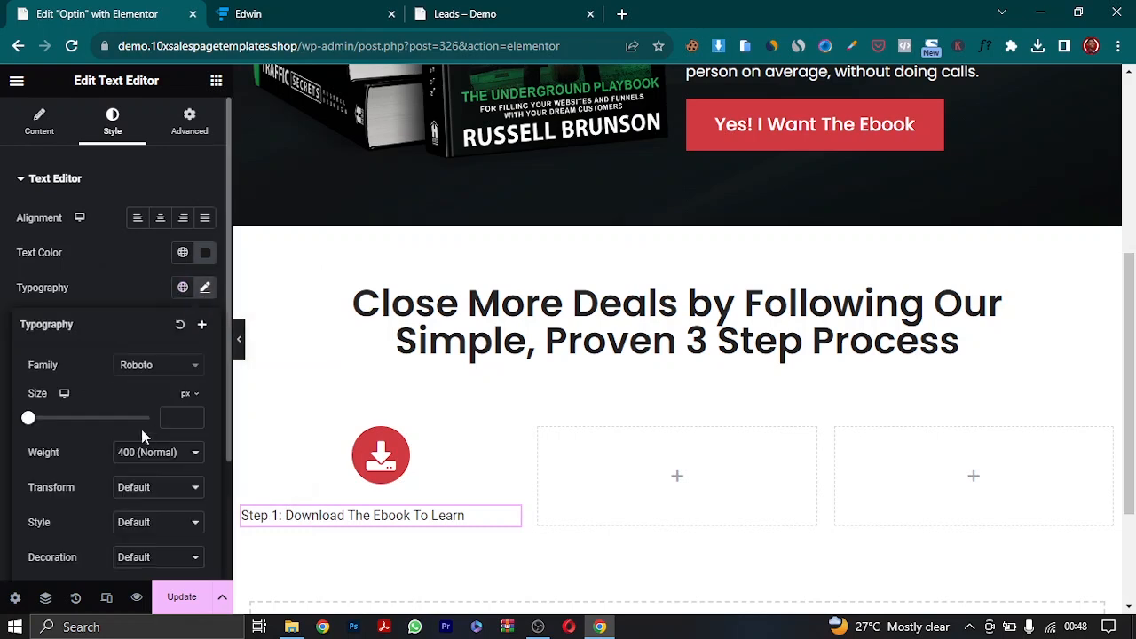
pyautogui.click(155, 368)
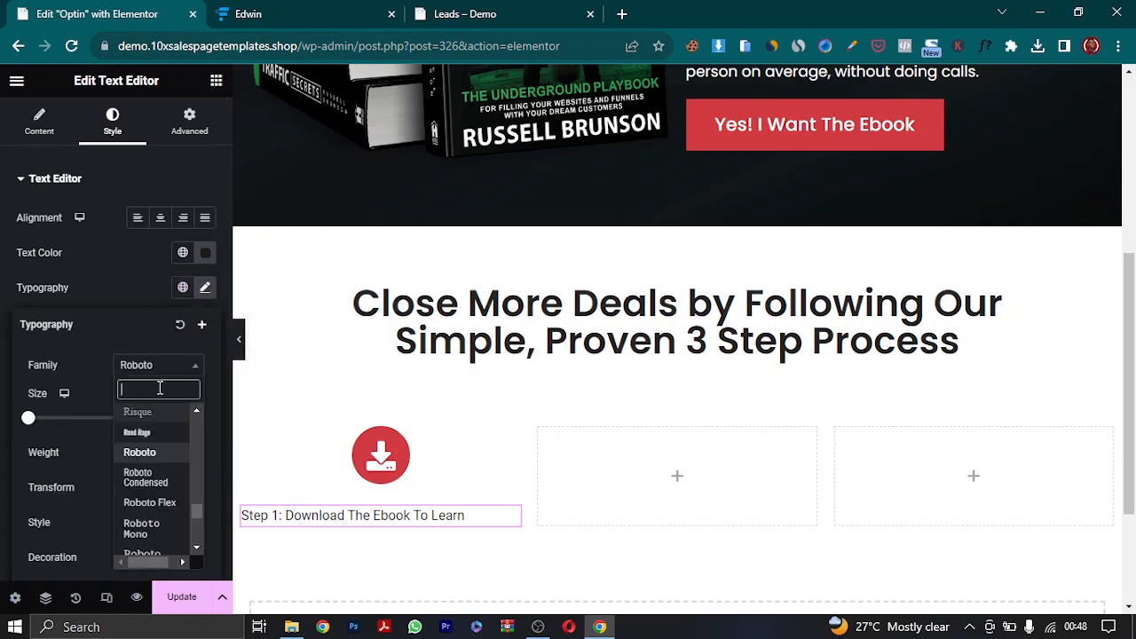
pyautogui.write('pop')
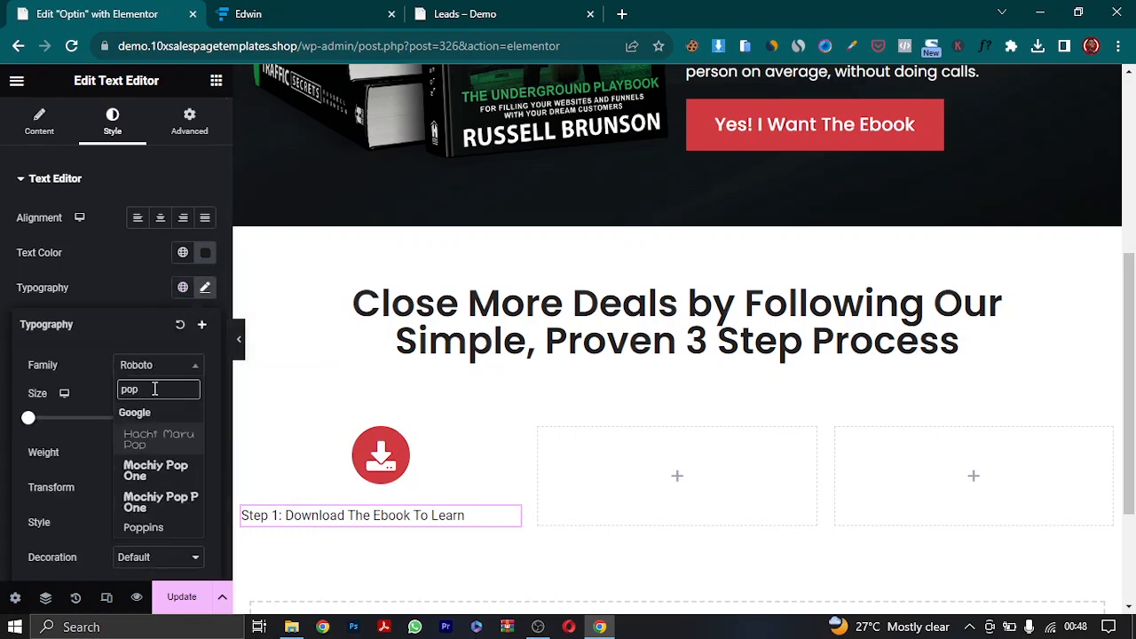
pyautogui.click(158, 529)
pyautogui.moveTo(33, 428); pyautogui.dragTo(47, 426)
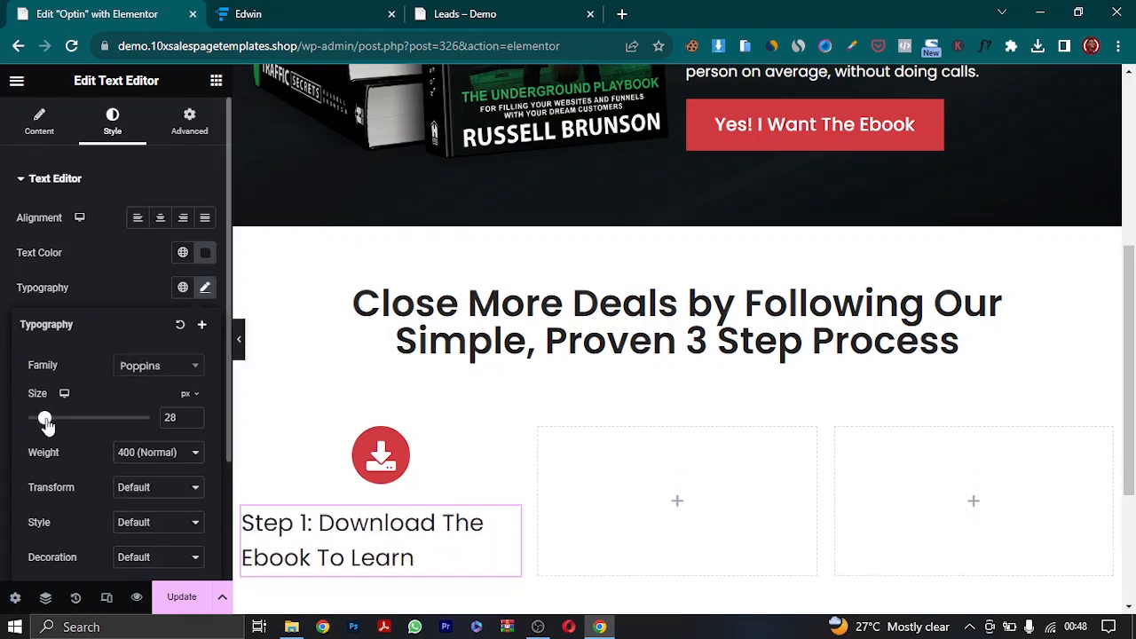
pyautogui.click(196, 415)
pyautogui.click(195, 415)
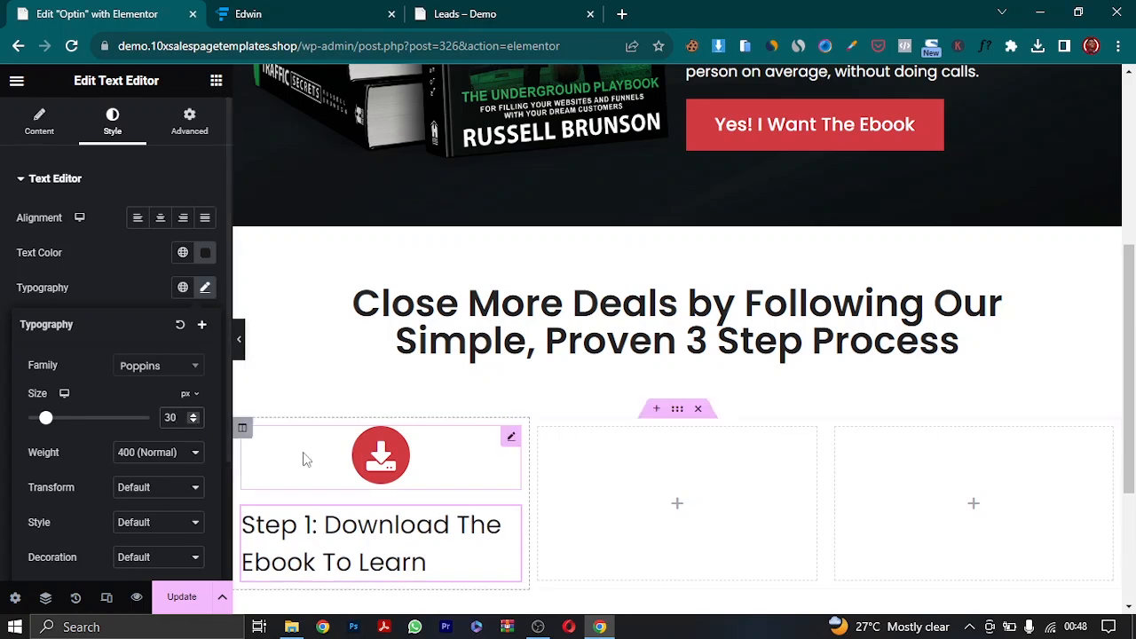
pyautogui.click(167, 452)
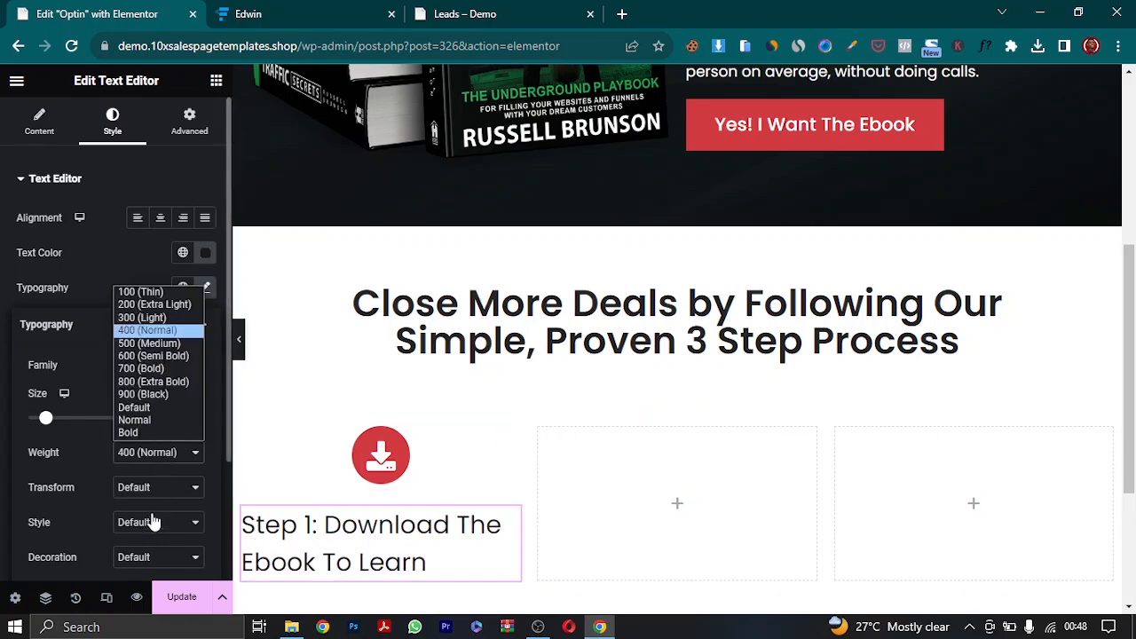
pyautogui.click(142, 368)
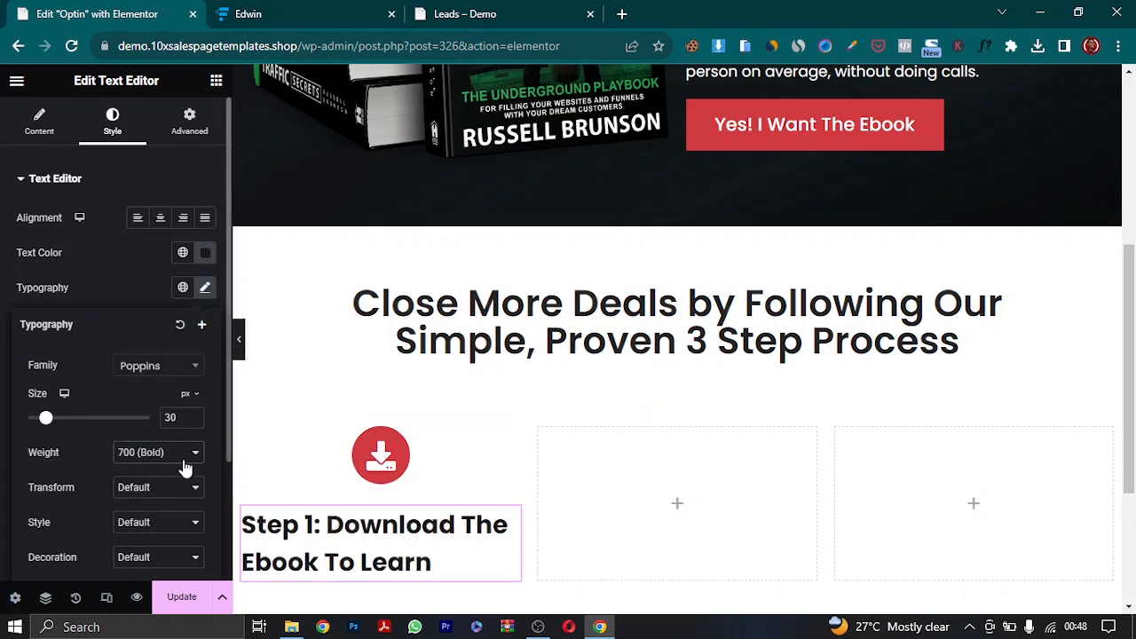
# - Set the Step 1 title's line height to 32 px
pyautogui.scroll(-1, 63, 460)
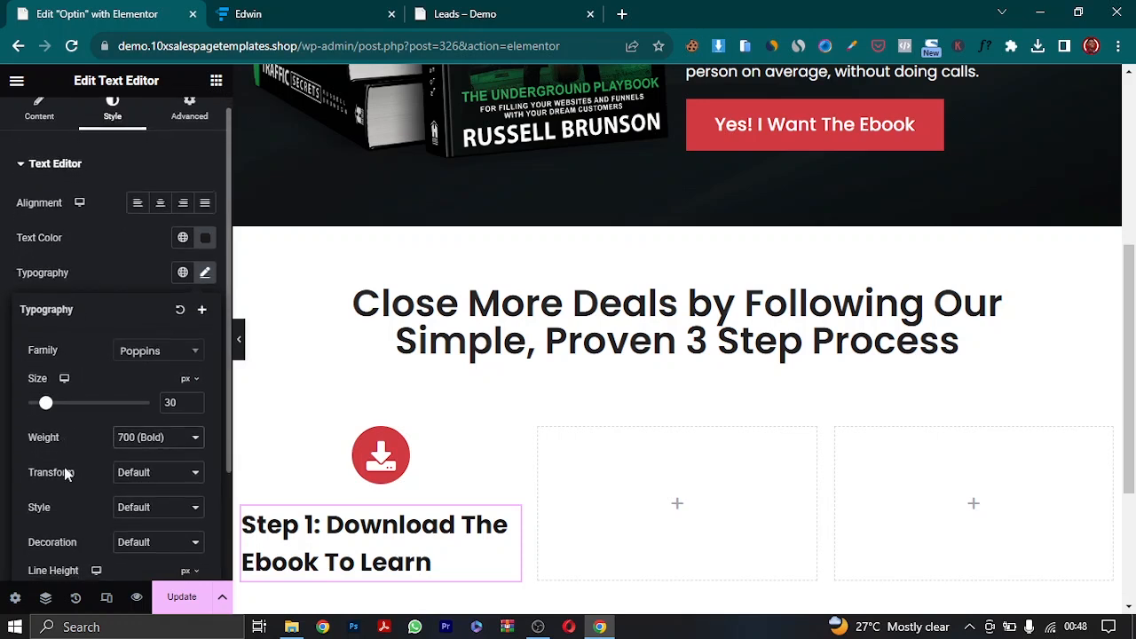
pyautogui.scroll(-1, 67, 472)
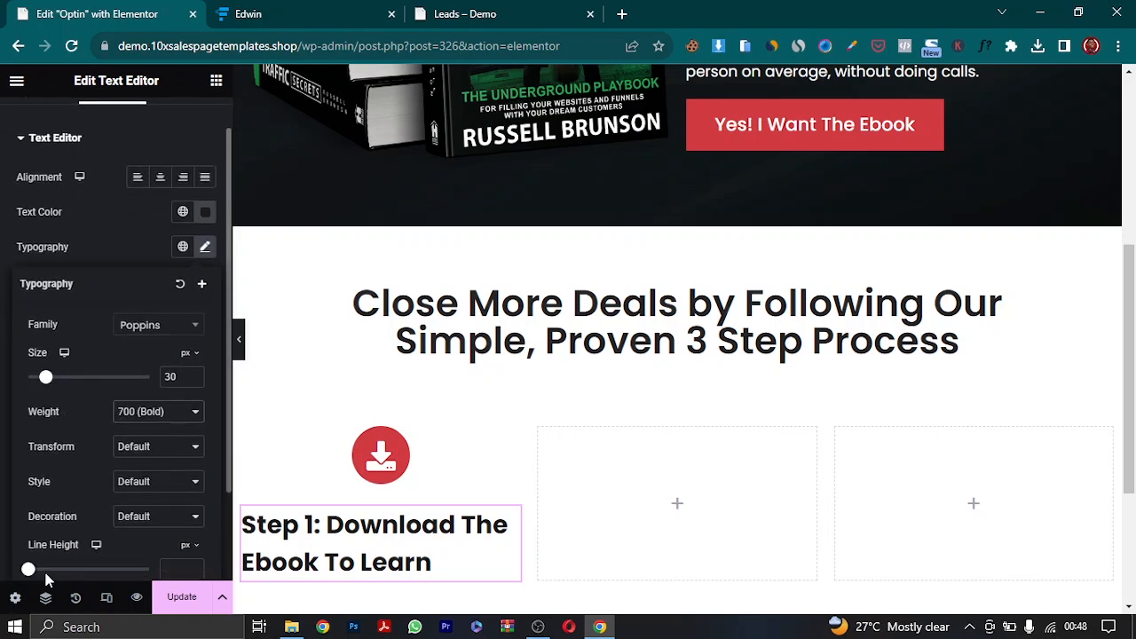
pyautogui.moveTo(29, 570); pyautogui.dragTo(67, 572)
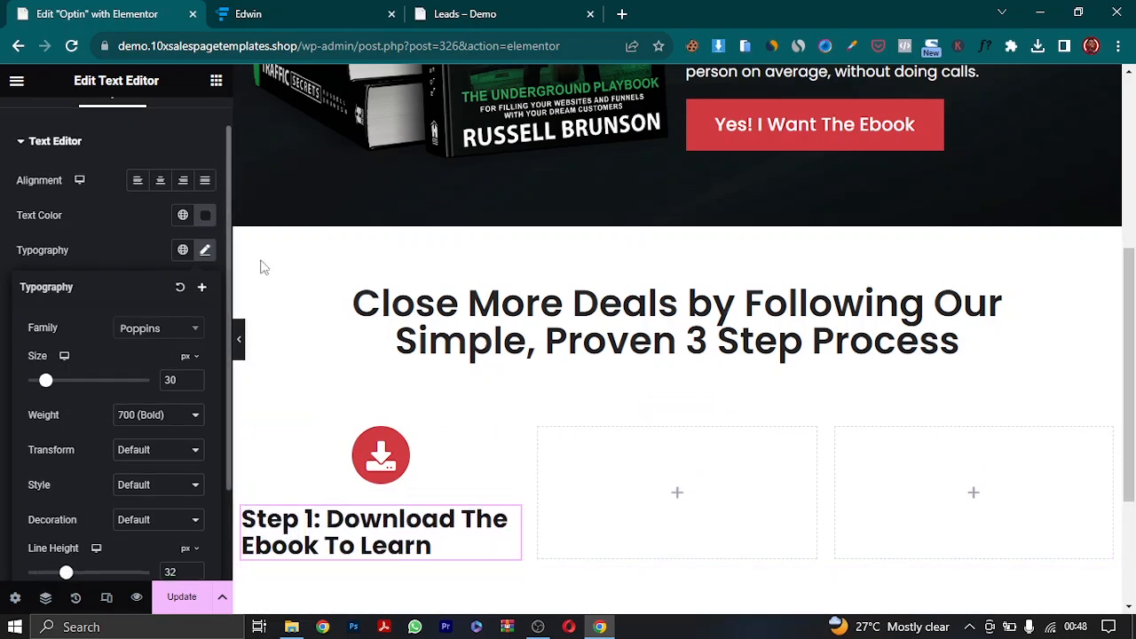
pyautogui.scroll(4, 246, 246)
pyautogui.scroll(-6, 263, 280)
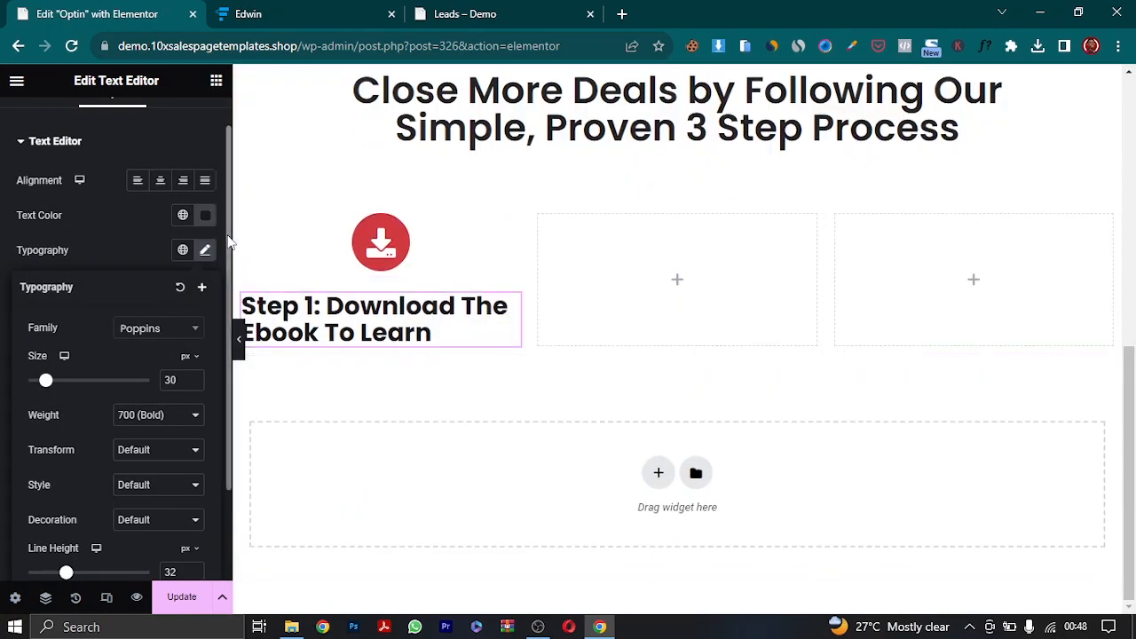
# - Recolour only the words "Step 1:" in the card title with the custom red D13B42
pyautogui.scroll(1, 229, 241)
pyautogui.click(40, 121)
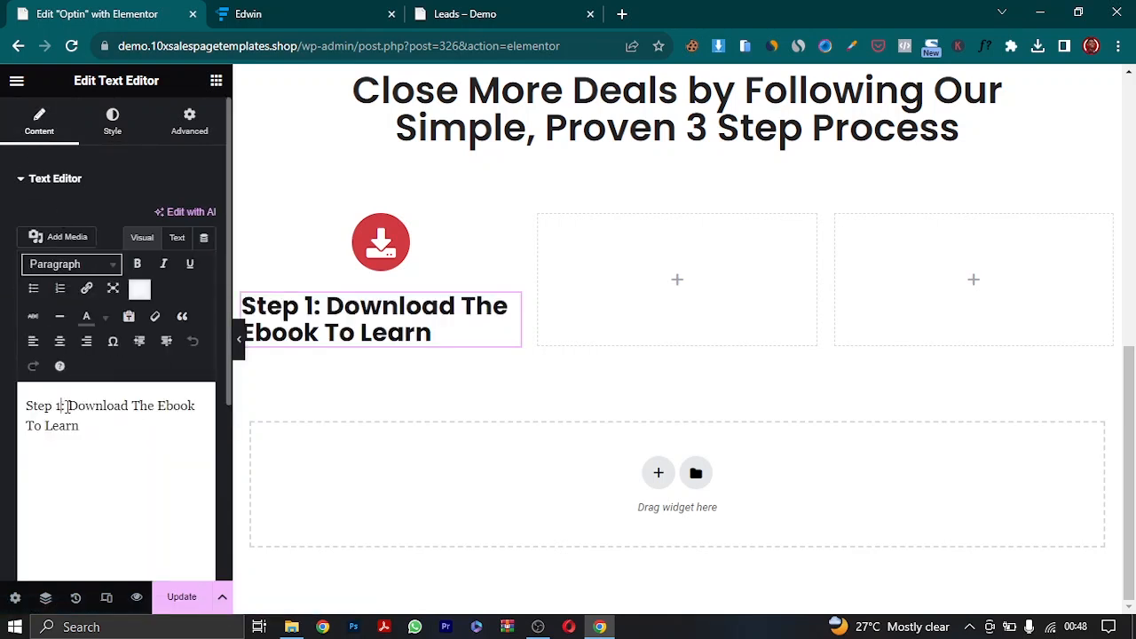
pyautogui.moveTo(67, 405); pyautogui.dragTo(36, 405)
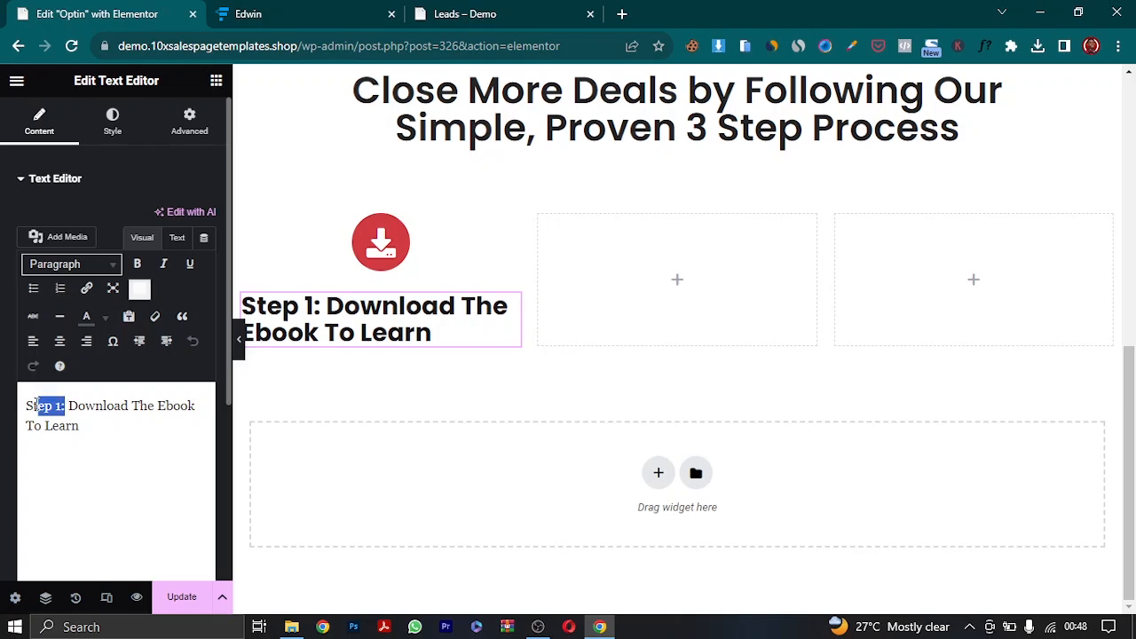
pyautogui.click(104, 317)
pyautogui.click(851, 45)
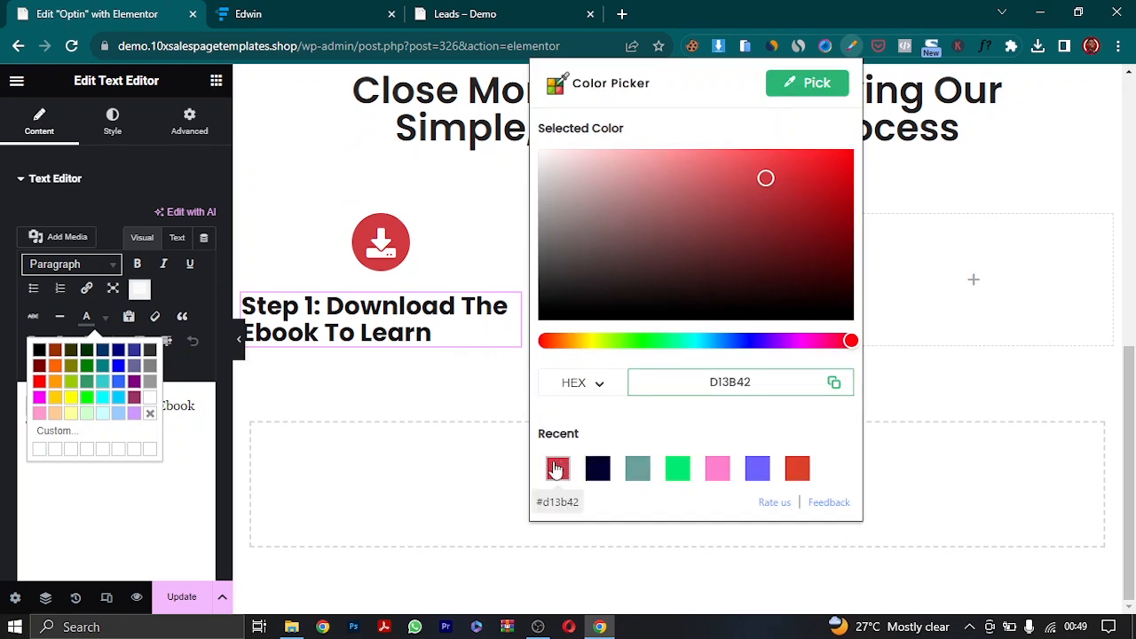
pyautogui.click(836, 385)
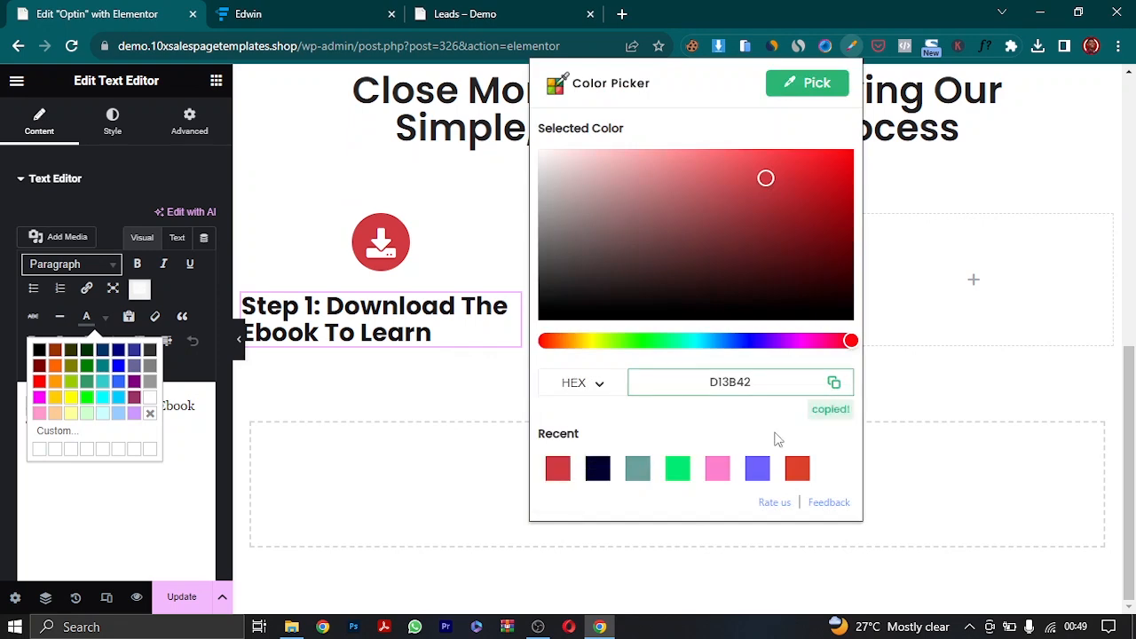
pyautogui.click(69, 432)
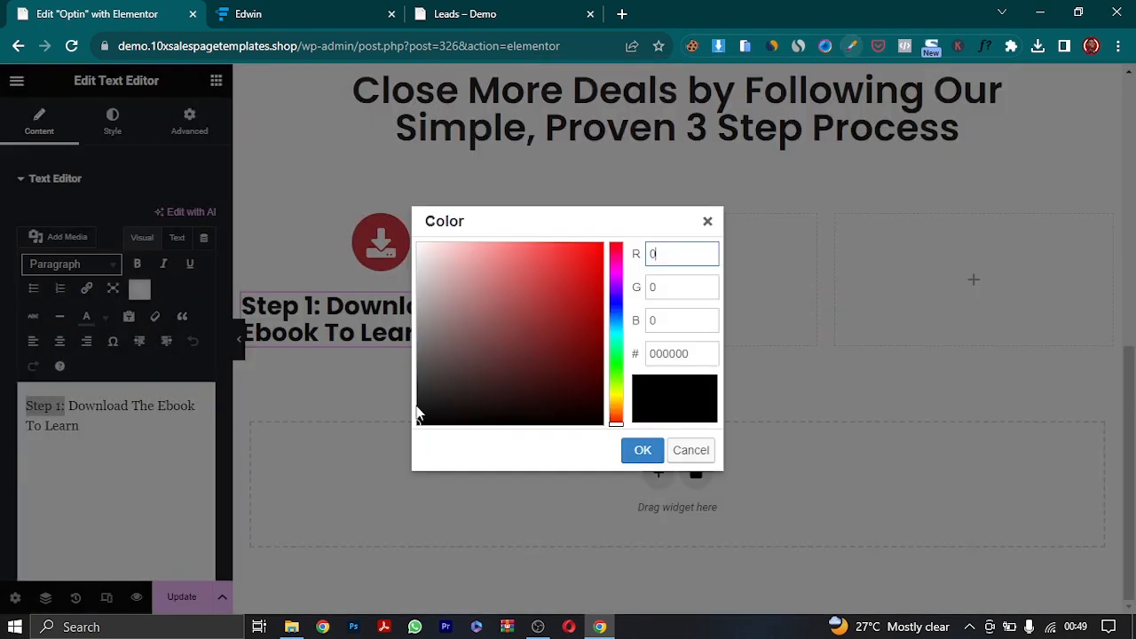
pyautogui.doubleClick(677, 355)
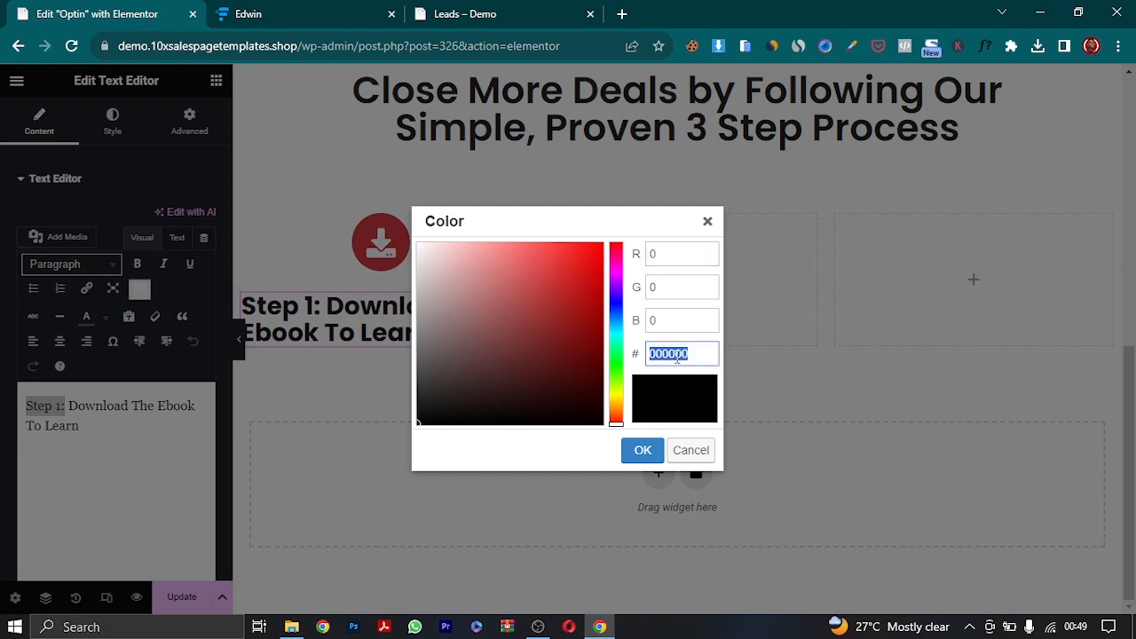
pyautogui.hotkey('ctrl', 'v')
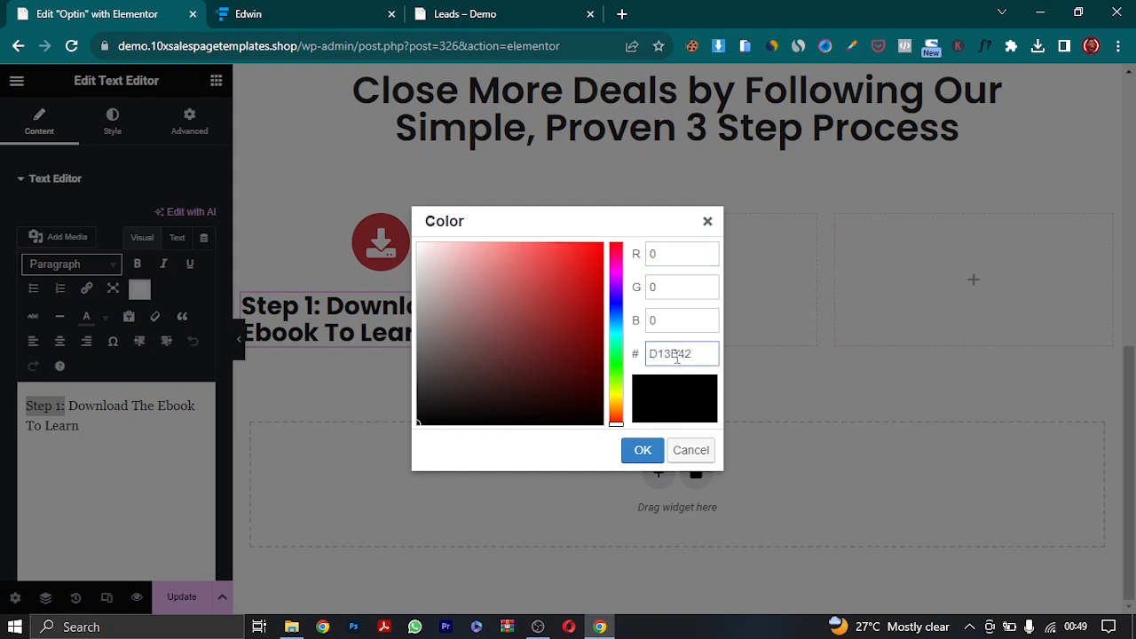
pyautogui.click(643, 450)
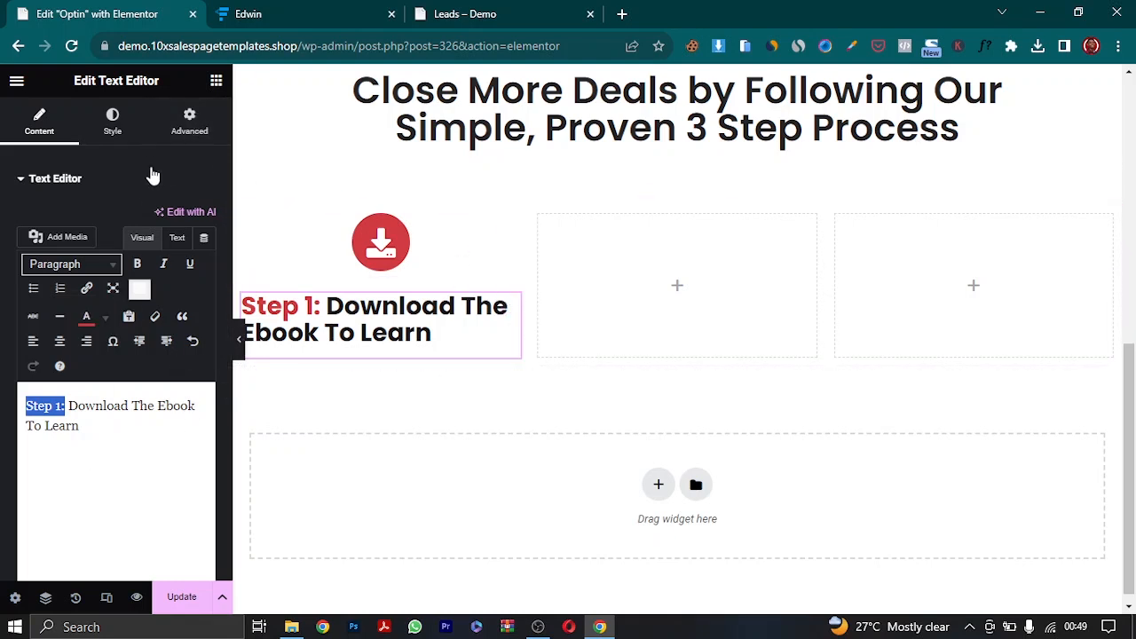
# - Add a Text Editor widget below the Step 1 title and copy the Step 1 description paragraph from the Leads page
pyautogui.click(215, 81)
pyautogui.moveTo(177, 431); pyautogui.dragTo(337, 331)
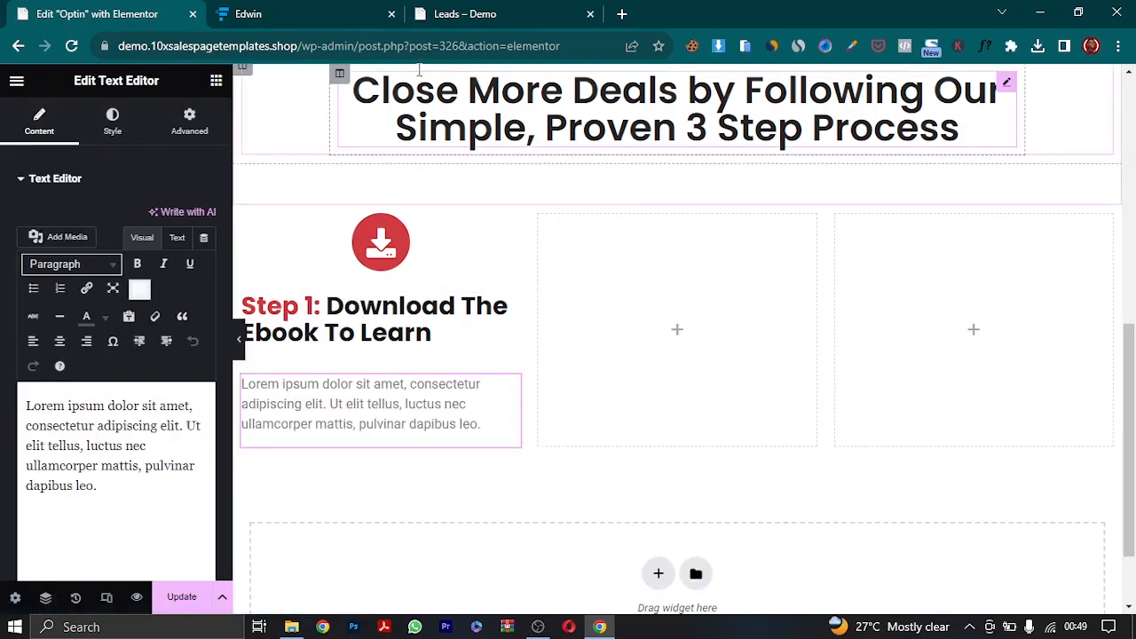
pyautogui.click(457, 13)
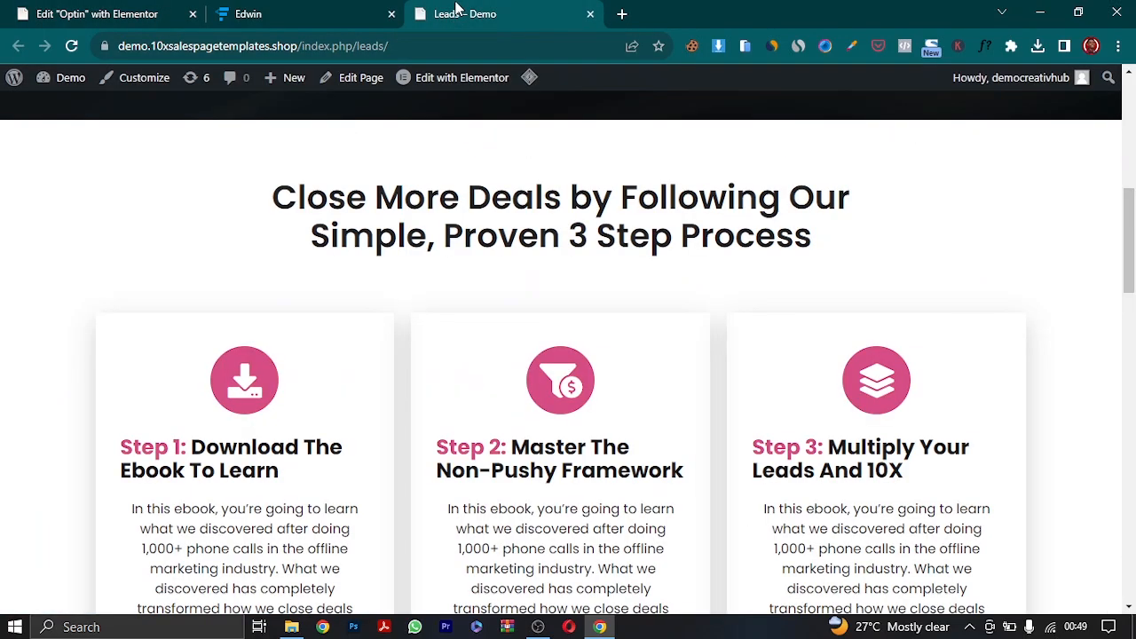
pyautogui.tripleClick(153, 510)
pyautogui.rightClick(232, 527)
pyautogui.click(322, 305)
pyautogui.scroll(-10, 304, 330)
pyautogui.scroll(5, 304, 330)
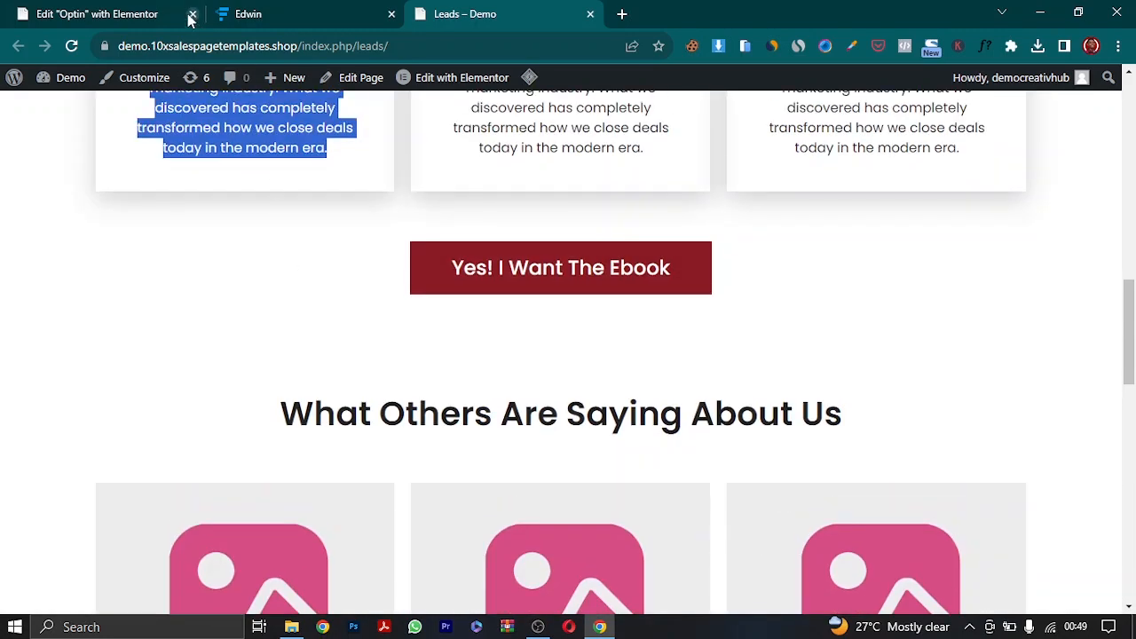
# - Replace the new text widget's placeholder with the copied ebook description as plain text on the opt-in page
pyautogui.click(189, 19)
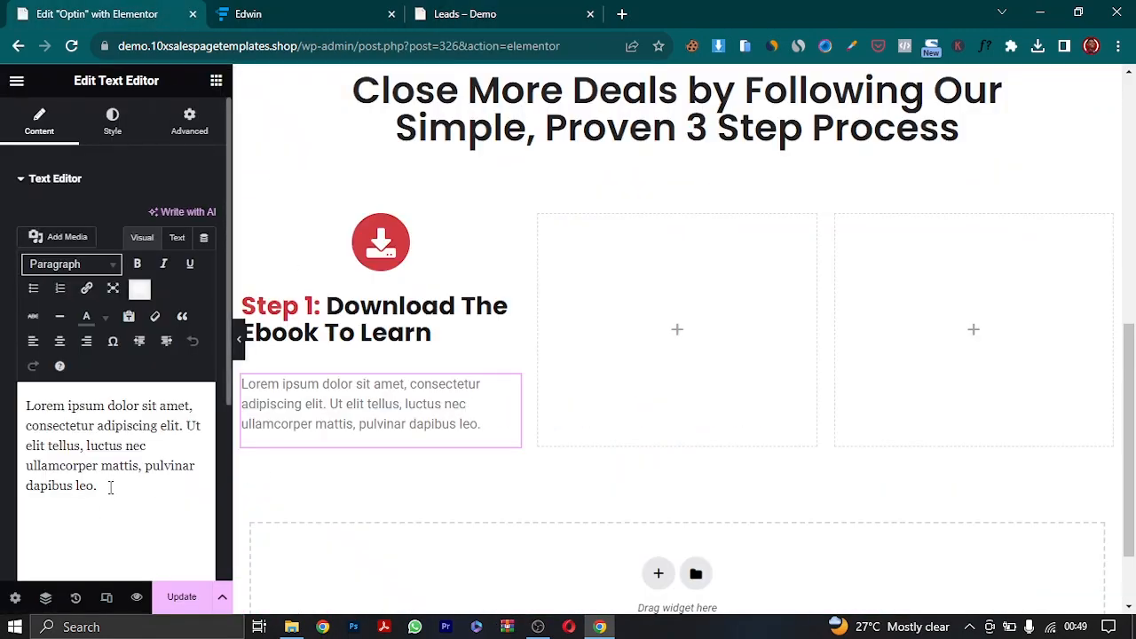
pyautogui.click(177, 237)
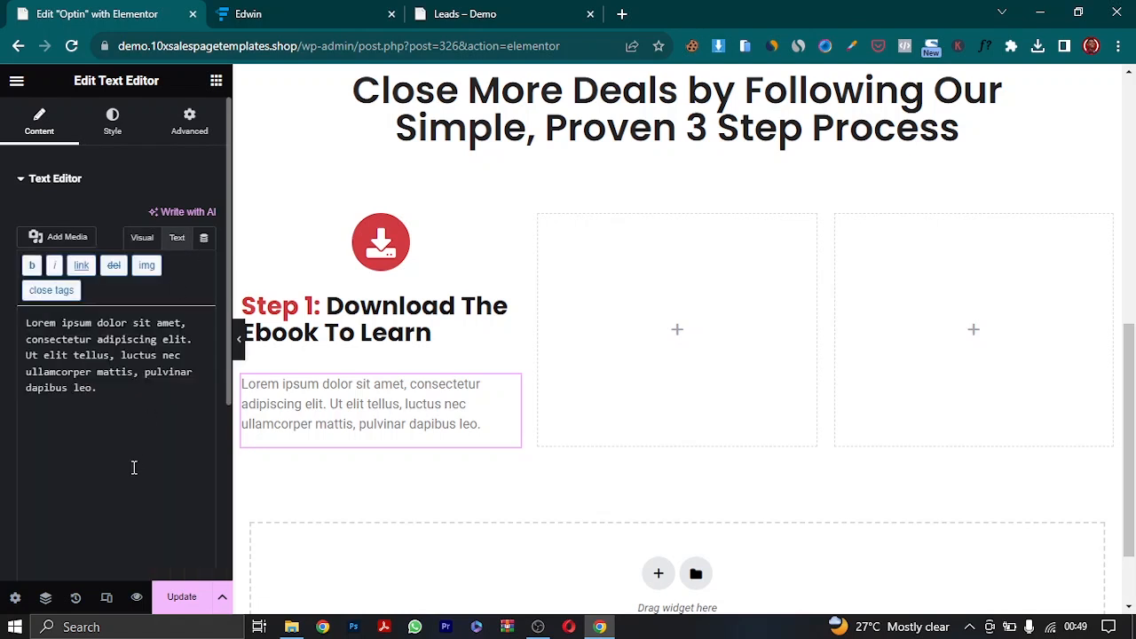
pyautogui.moveTo(76, 388); pyautogui.dragTo(9, 334)
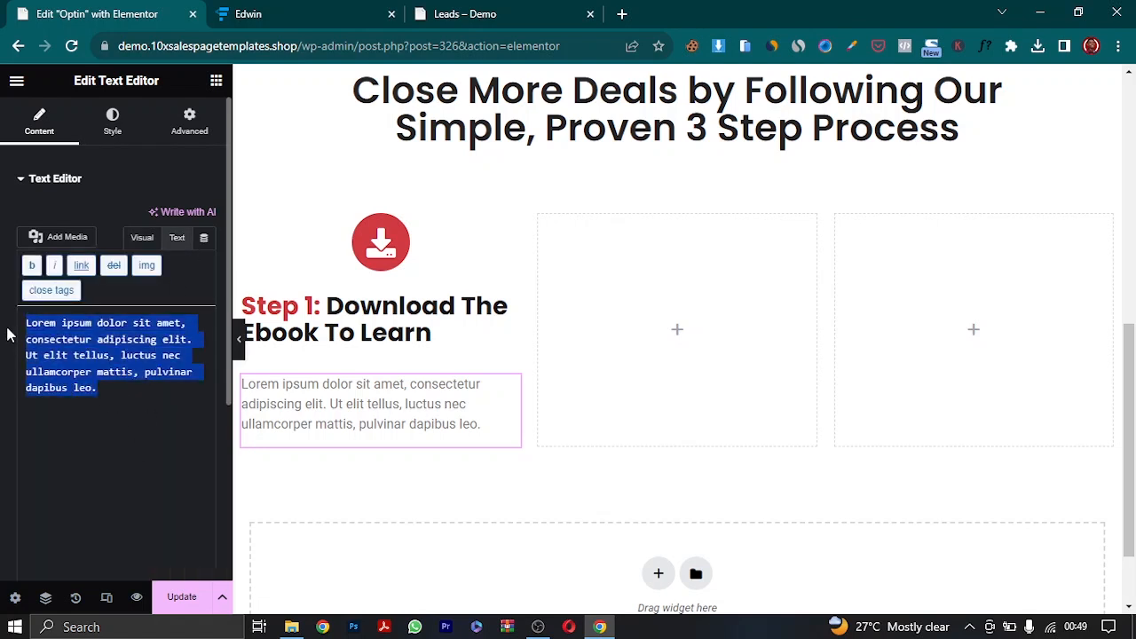
pyautogui.hotkey('ctrl', 'v')
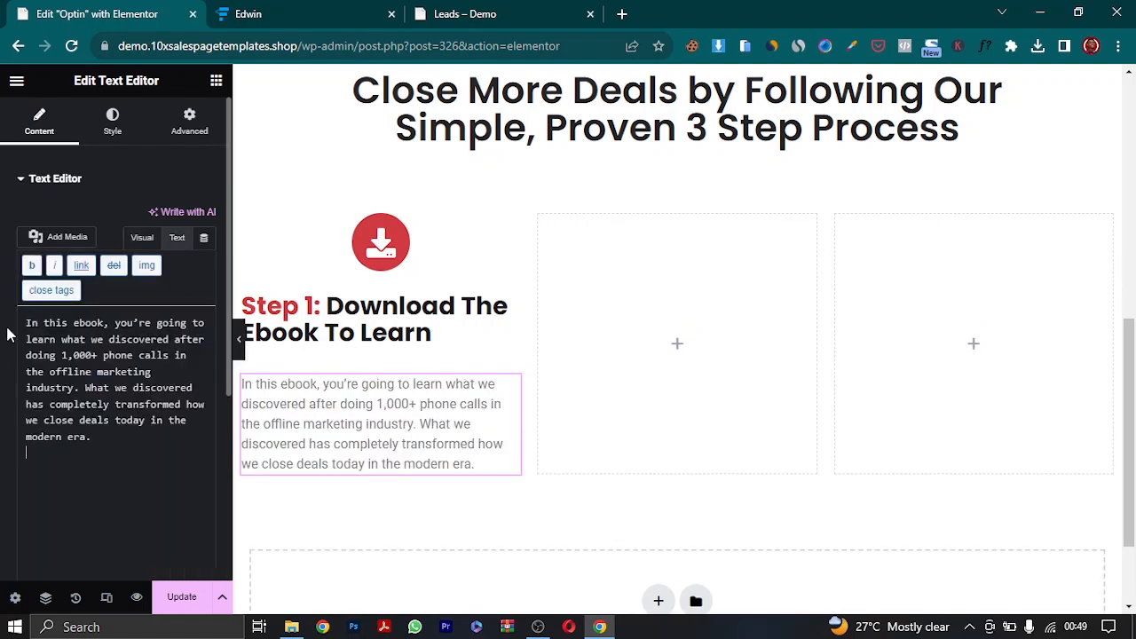
# - Centre the Step 1 description and give it a custom darker, near-black text colour
pyautogui.click(110, 122)
pyautogui.click(158, 219)
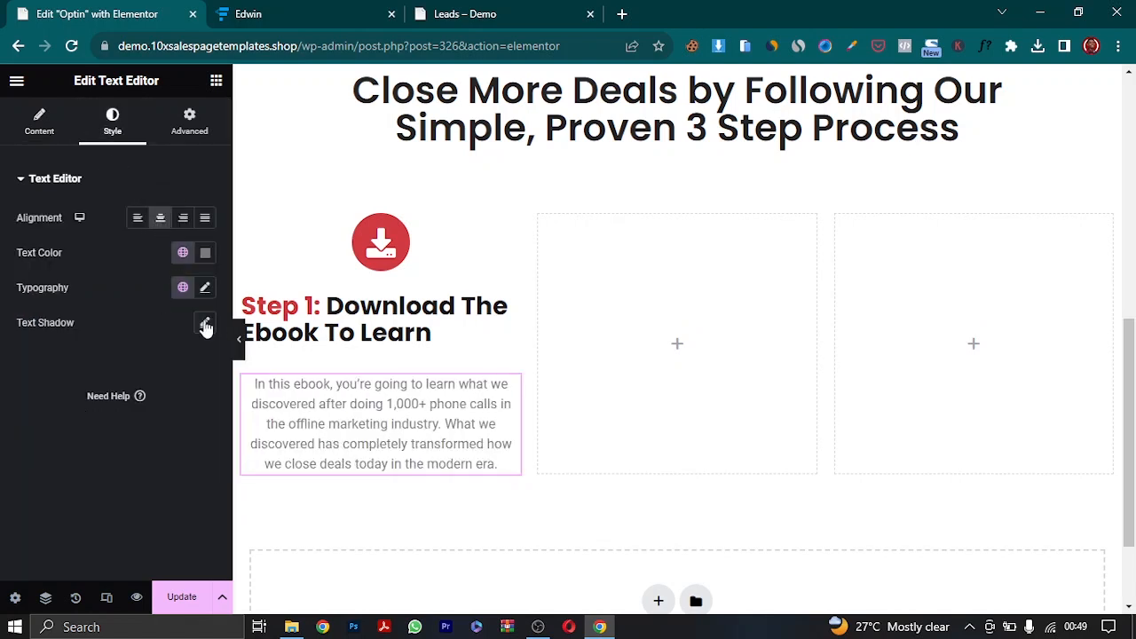
pyautogui.click(205, 253)
pyautogui.moveTo(110, 387); pyautogui.dragTo(108, 423)
pyautogui.click(73, 431)
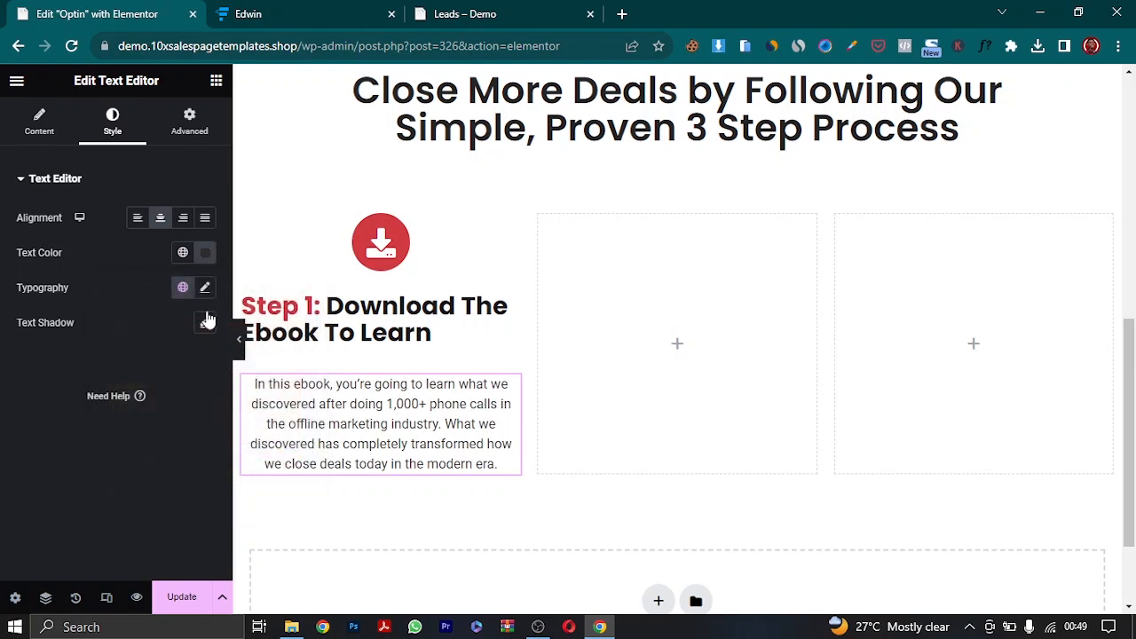
# - Set the Step 1 description's typography to Poppins at 18 px
pyautogui.click(205, 287)
pyautogui.click(167, 369)
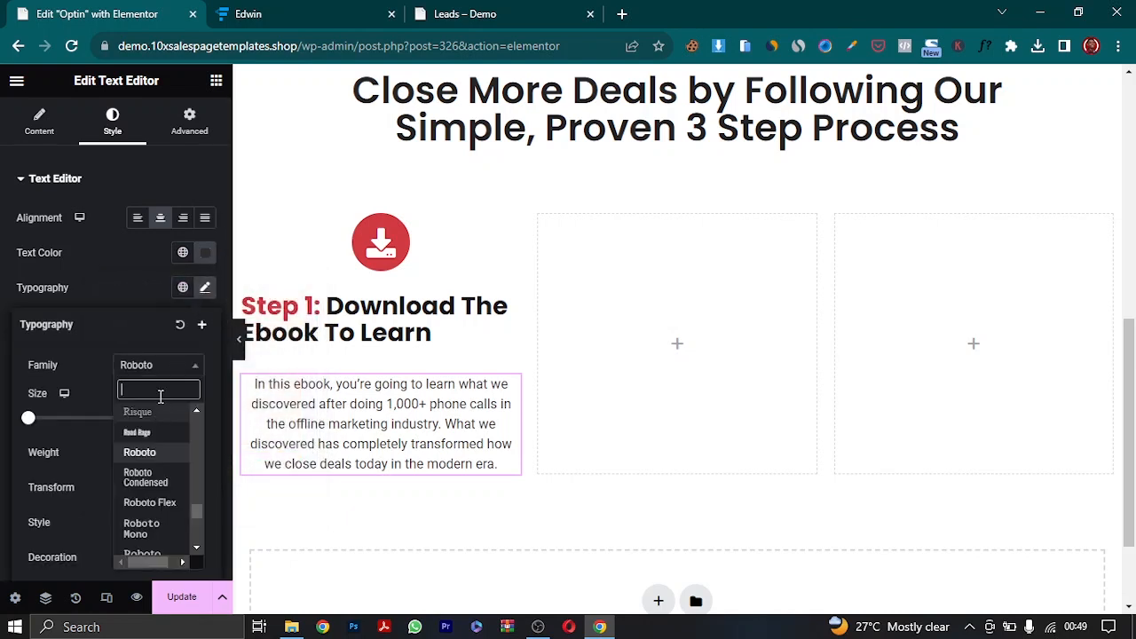
pyautogui.write('pop')
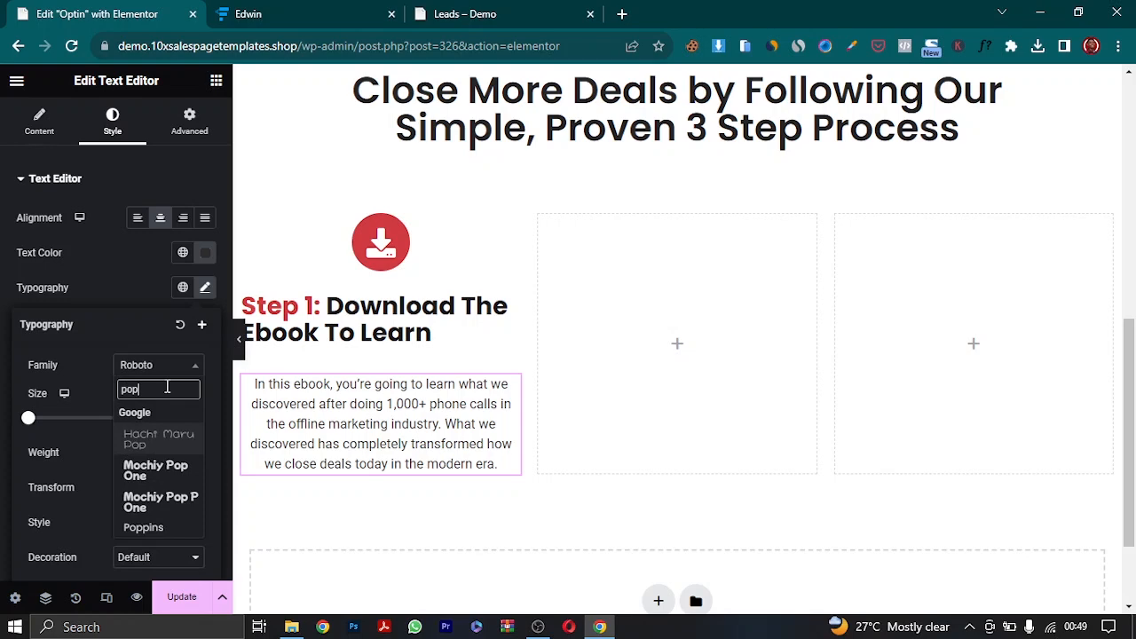
pyautogui.click(143, 527)
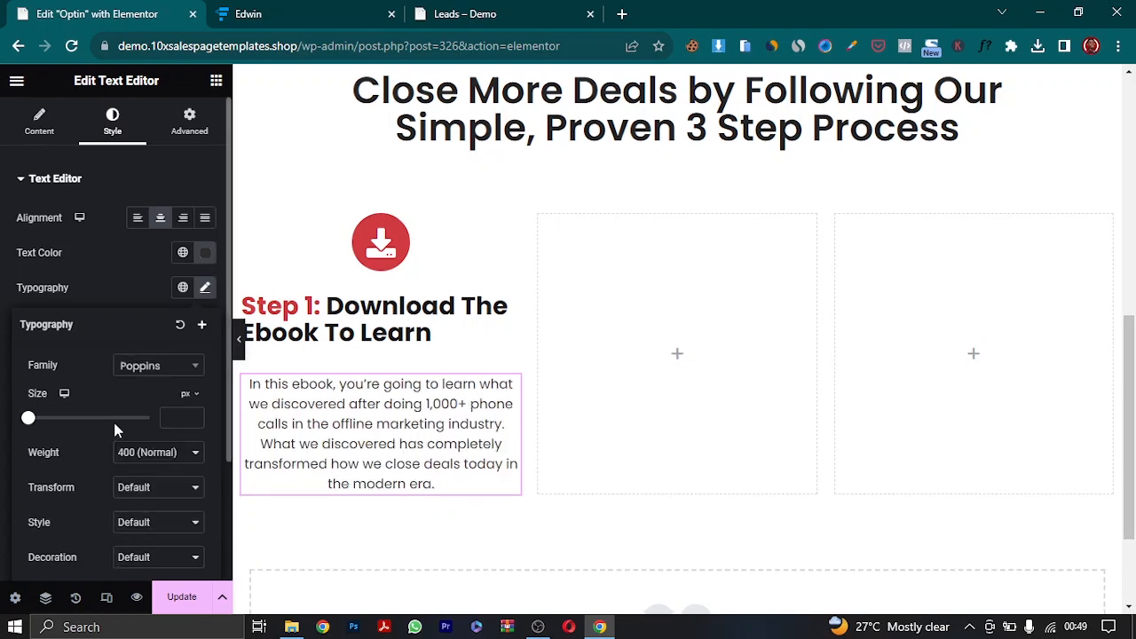
pyautogui.click(29, 420)
pyautogui.moveTo(29, 420); pyautogui.dragTo(39, 418)
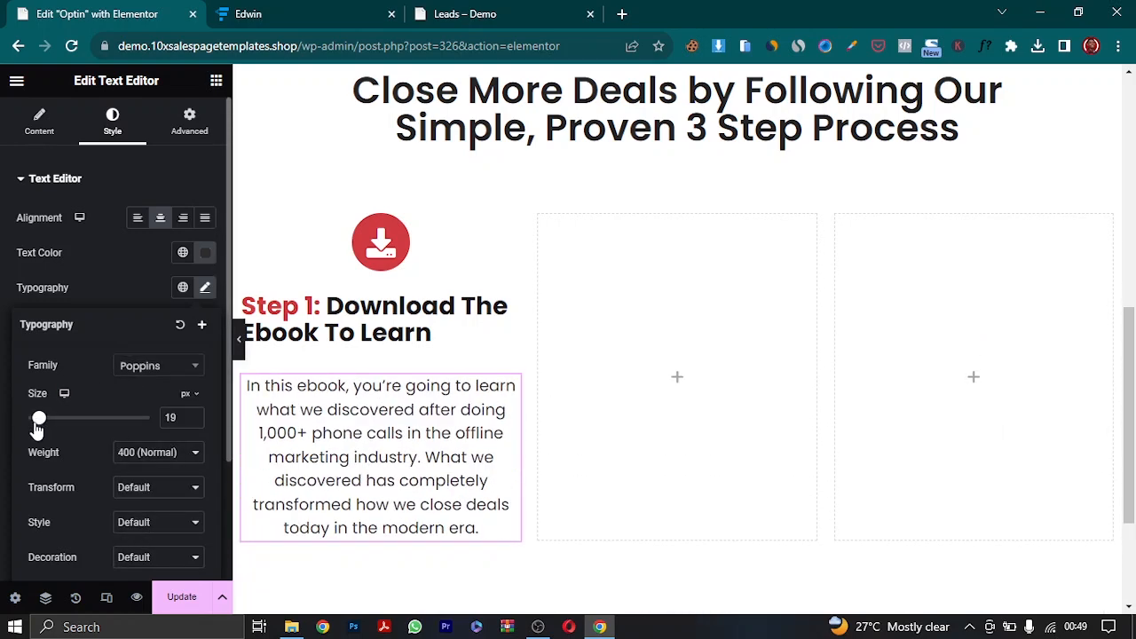
pyautogui.click(195, 422)
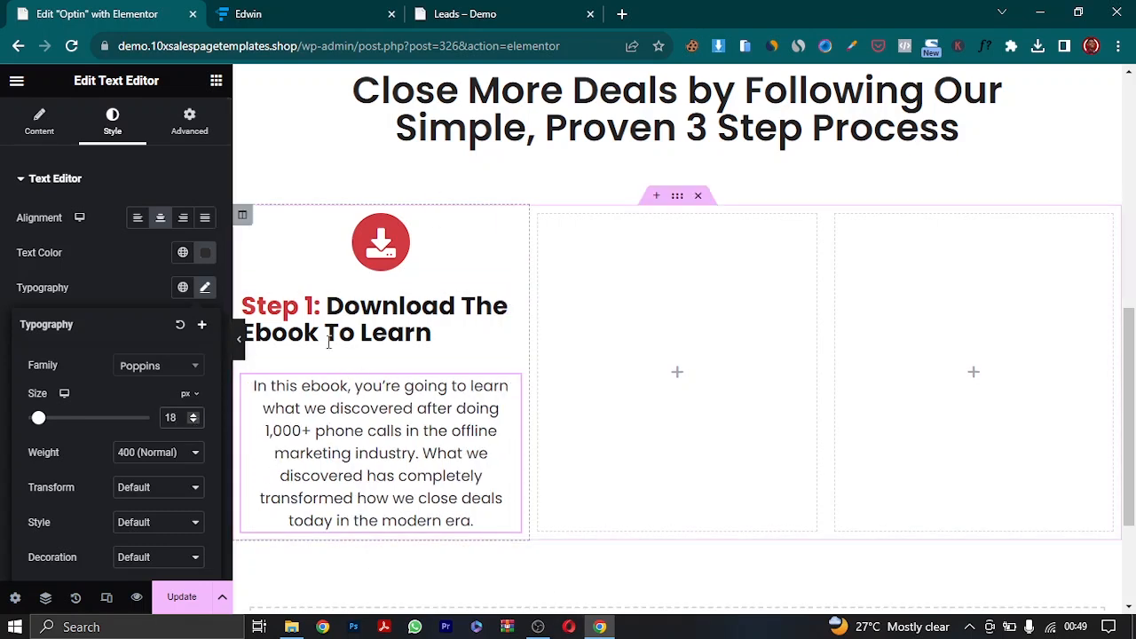
# - Duplicate the finished Step 1 column twice to make three identical cards
pyautogui.rightClick(248, 220)
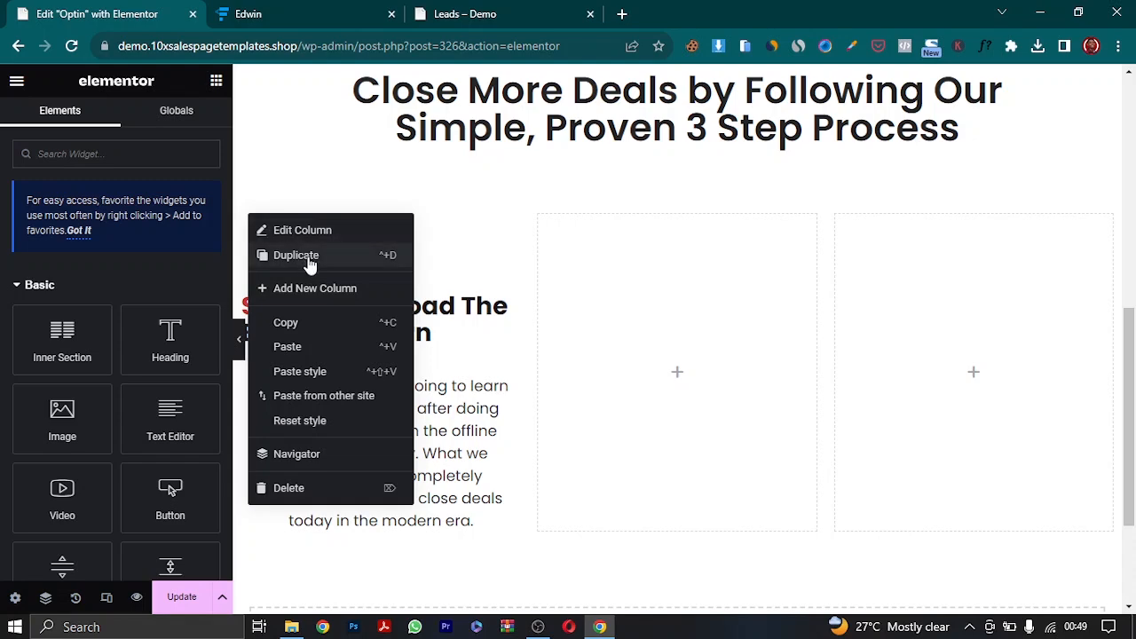
pyautogui.click(310, 257)
pyautogui.rightClick(465, 218)
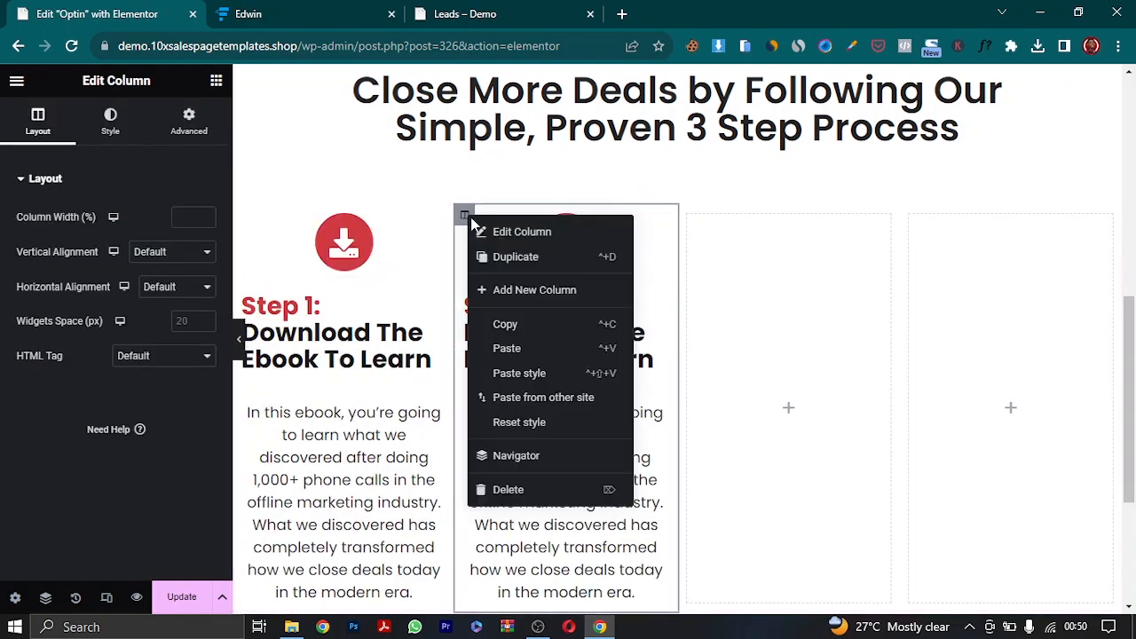
pyautogui.click(524, 257)
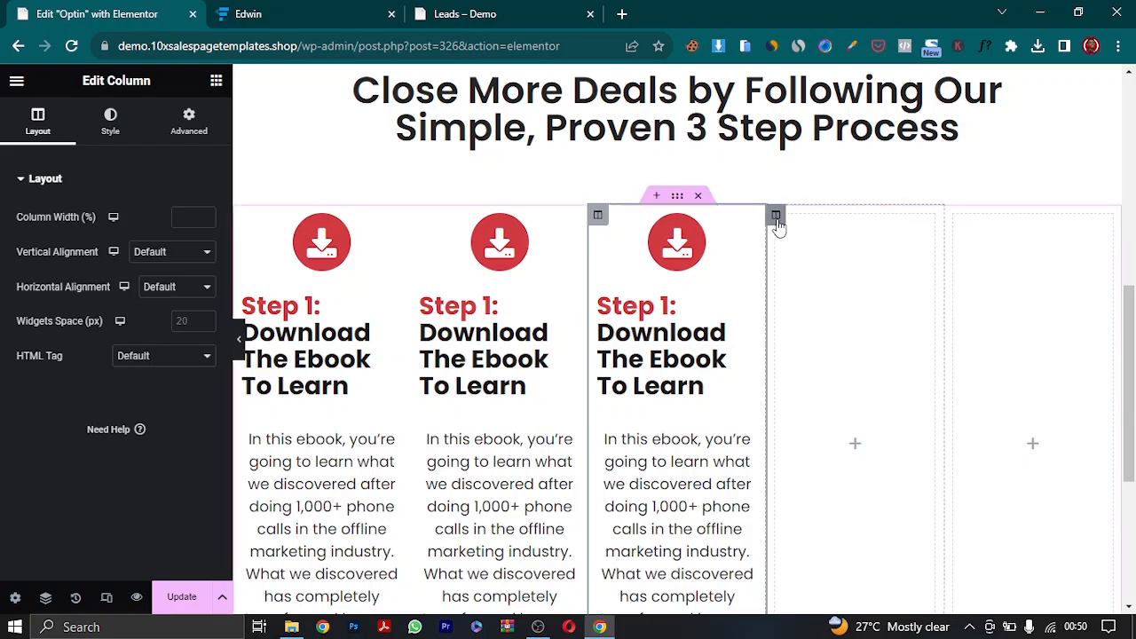
# - Delete the two empty columns beside the duplicated Step 1 cards
pyautogui.rightClick(777, 218)
pyautogui.click(849, 487)
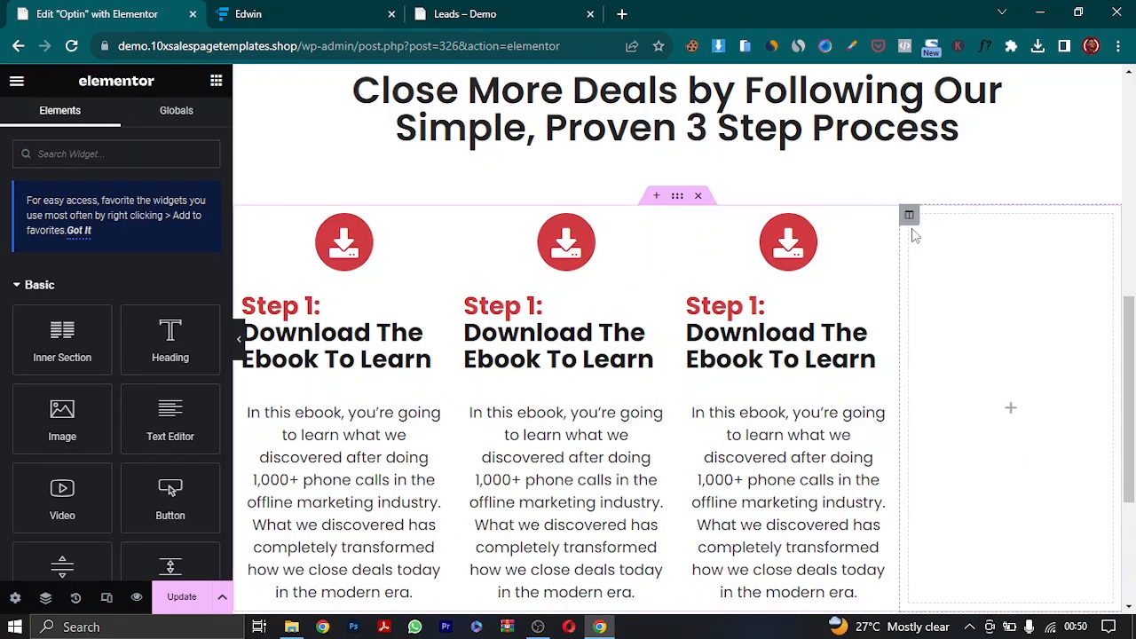
pyautogui.rightClick(911, 218)
pyautogui.click(953, 494)
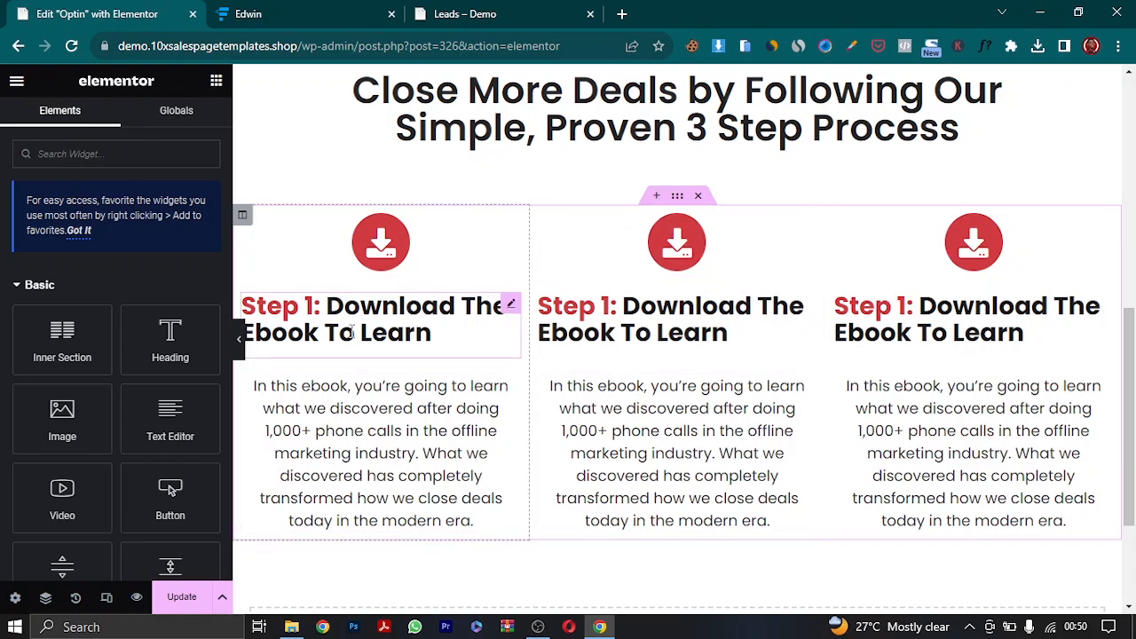
# - View the three cards at full page width and compare their spacing with the cards on the Leads page
pyautogui.click(239, 342)
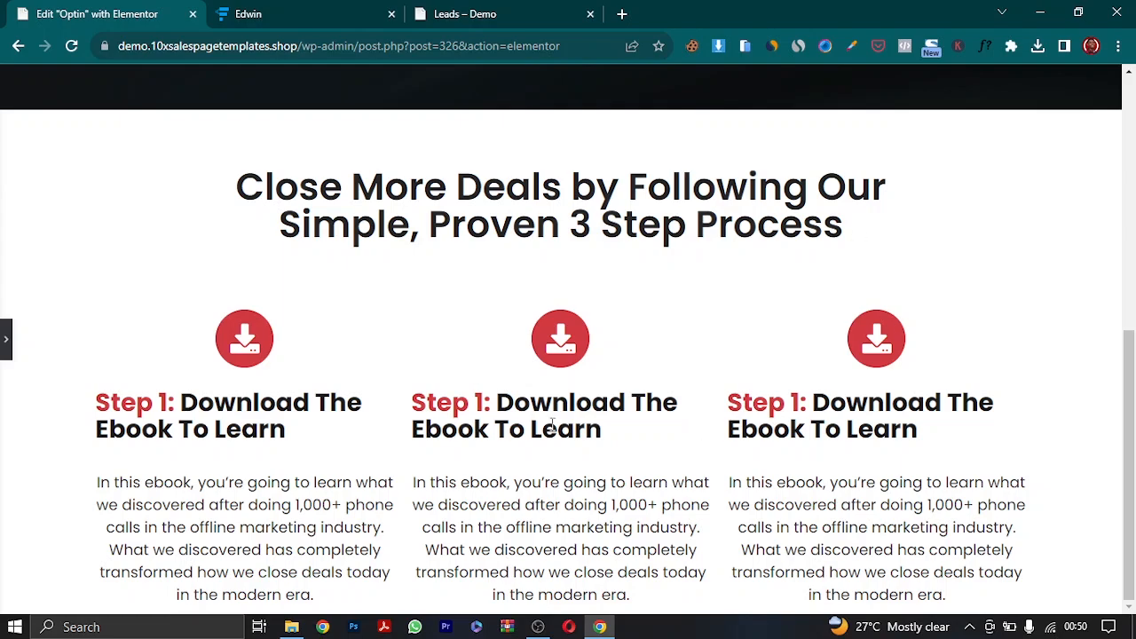
pyautogui.scroll(5, 568, 390)
pyautogui.scroll(-5, 572, 338)
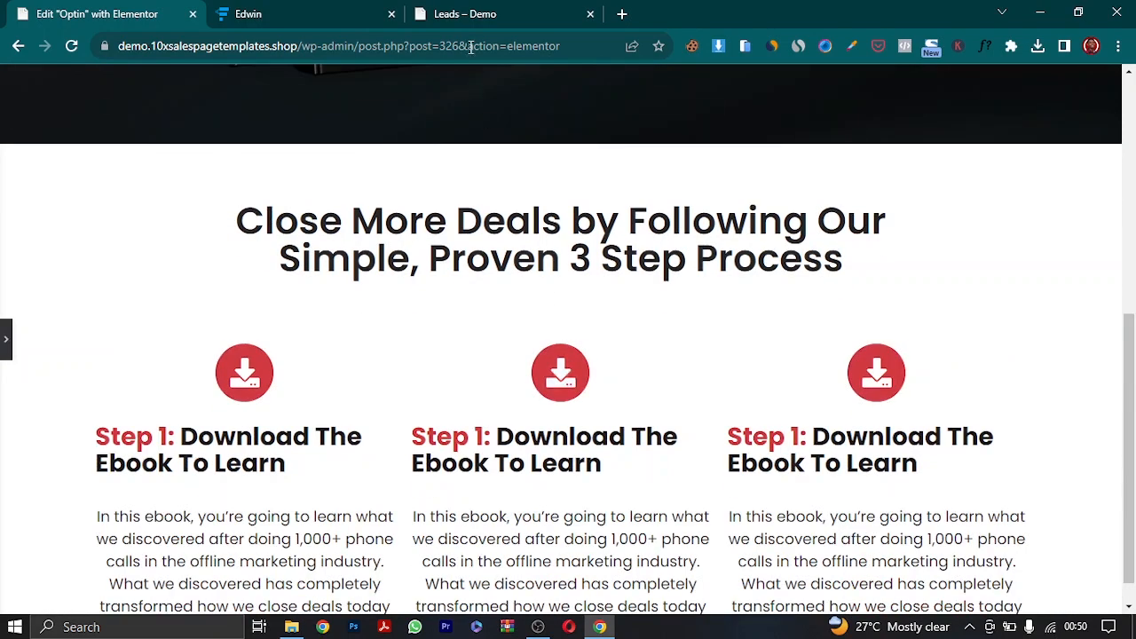
pyautogui.click(470, 13)
pyautogui.scroll(5, 489, 314)
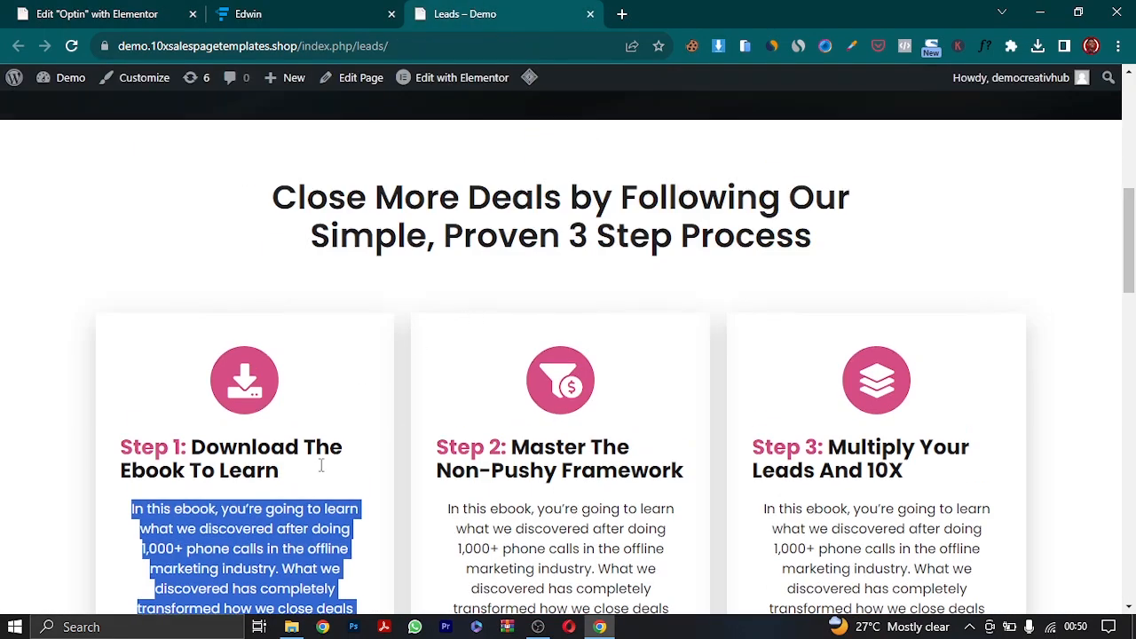
pyautogui.click(80, 9)
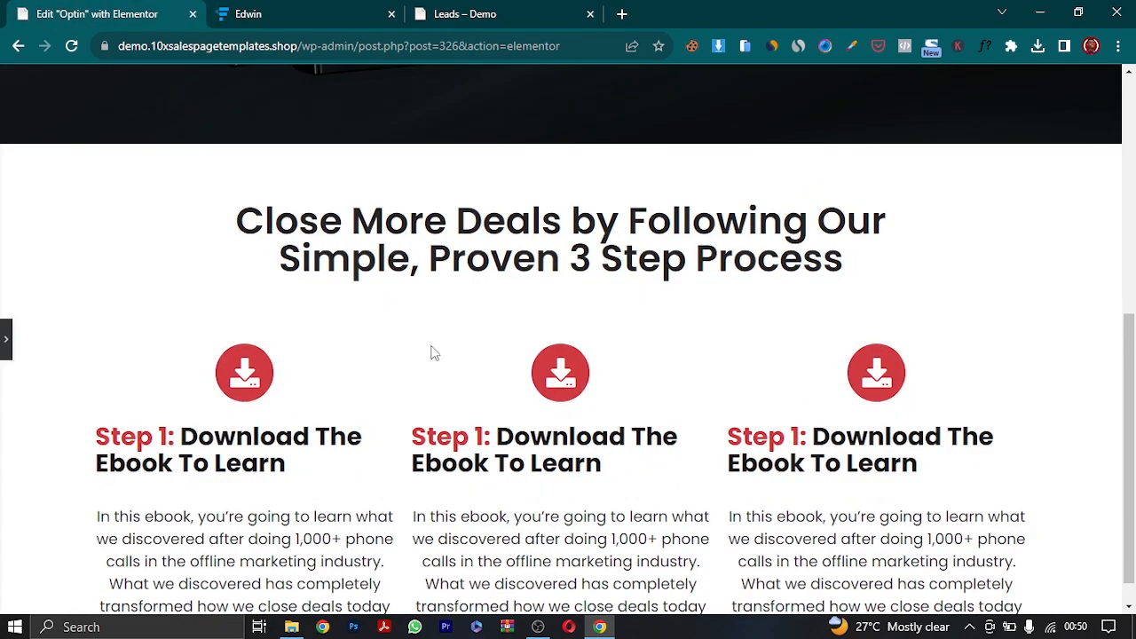
pyautogui.click(6, 339)
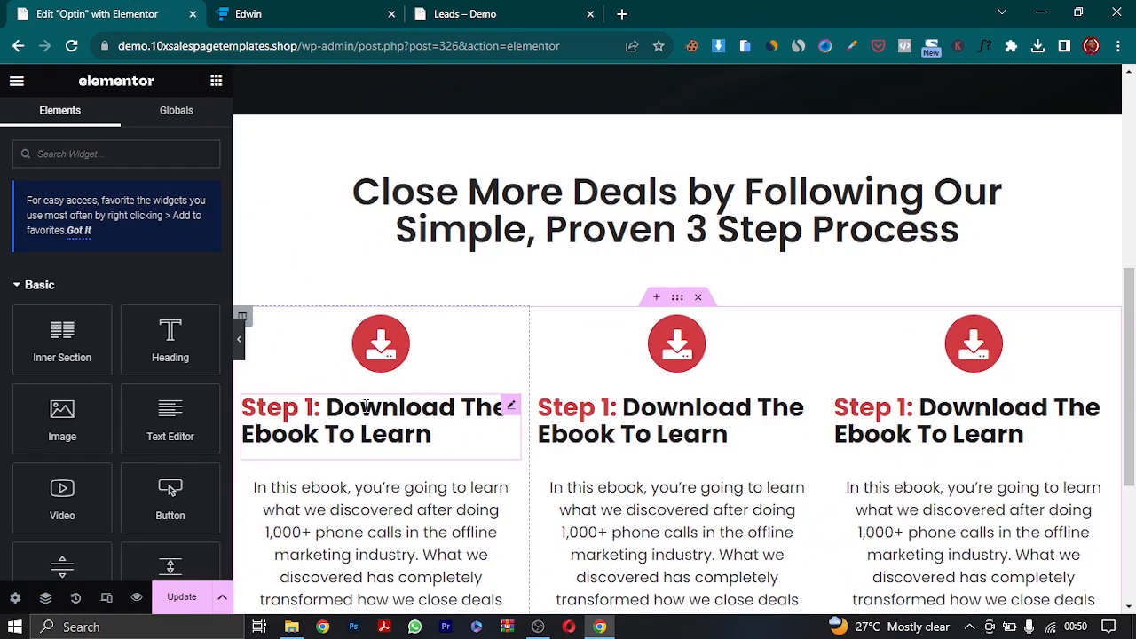
# - Unlink the first card column's margins and set its right and left margins to 10 px
pyautogui.click(243, 316)
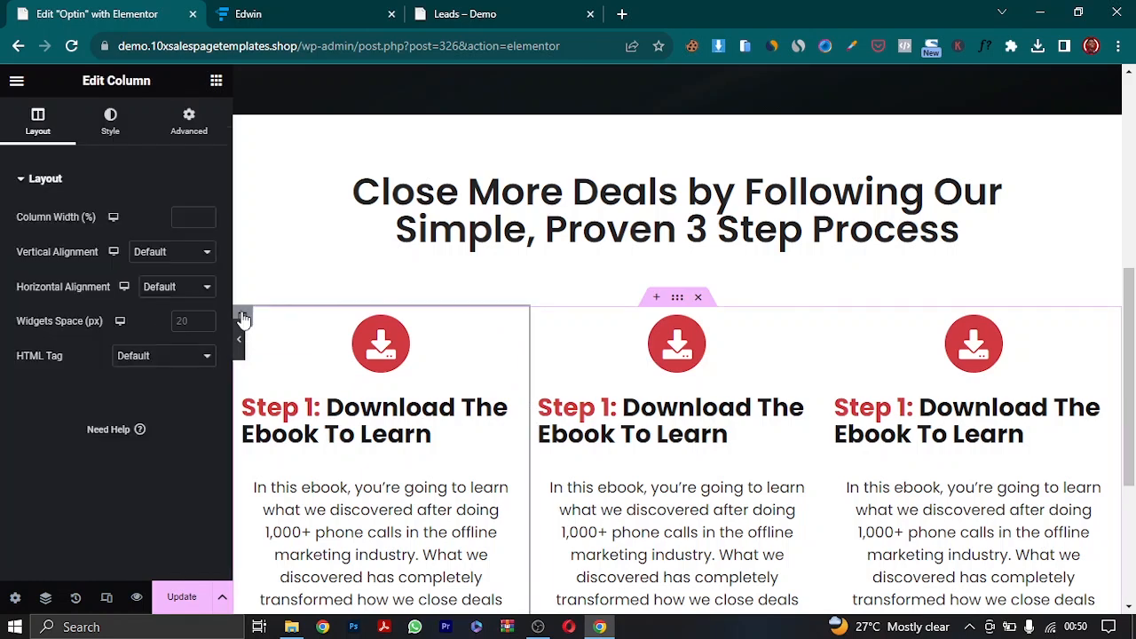
pyautogui.click(186, 118)
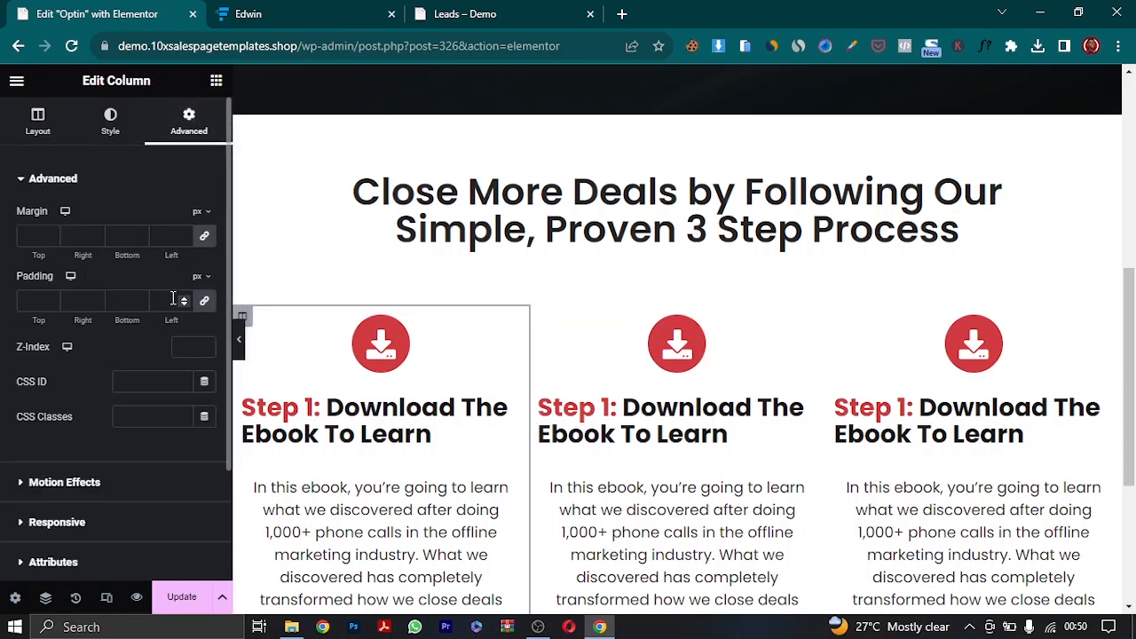
pyautogui.click(205, 238)
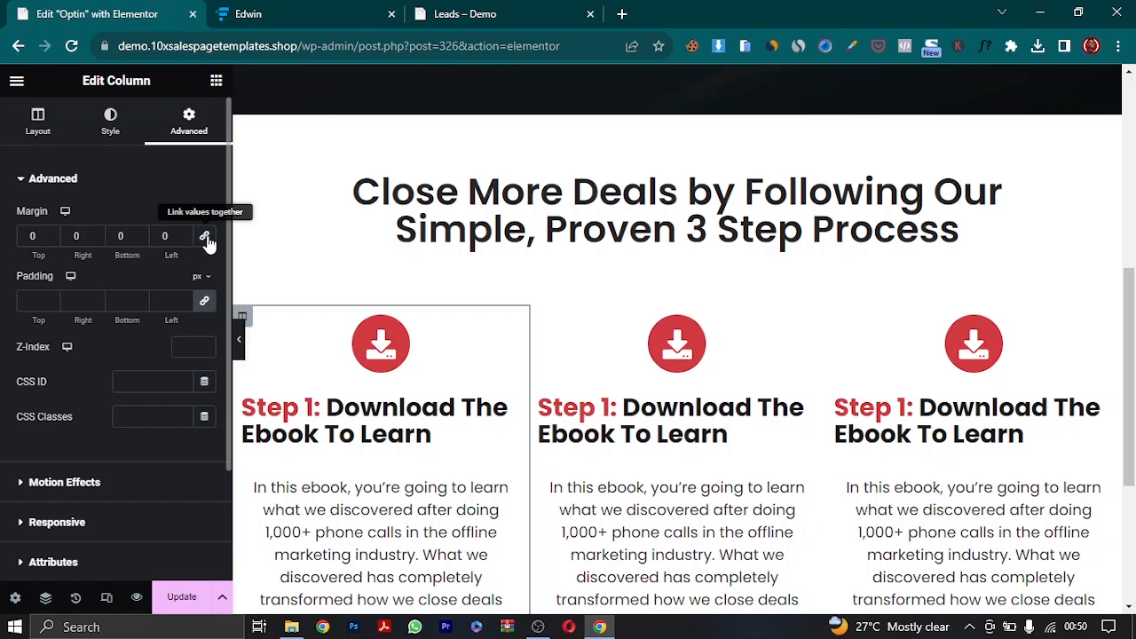
pyautogui.click(75, 235)
pyautogui.write('1')
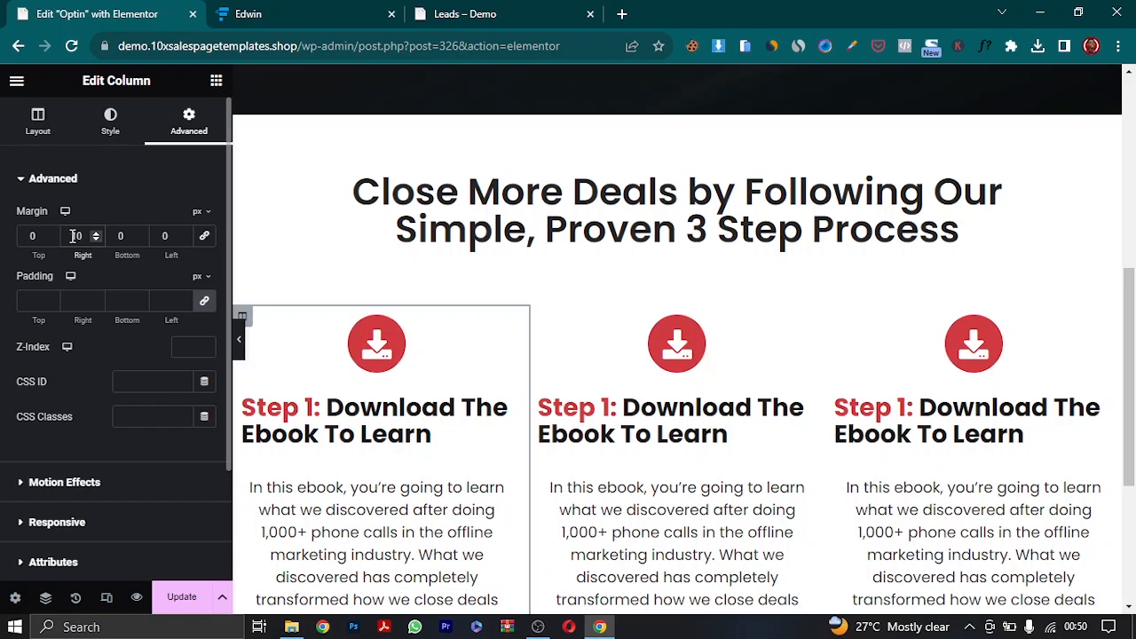
pyautogui.press('Tab')
pyautogui.press('Tab')
pyautogui.write('1')
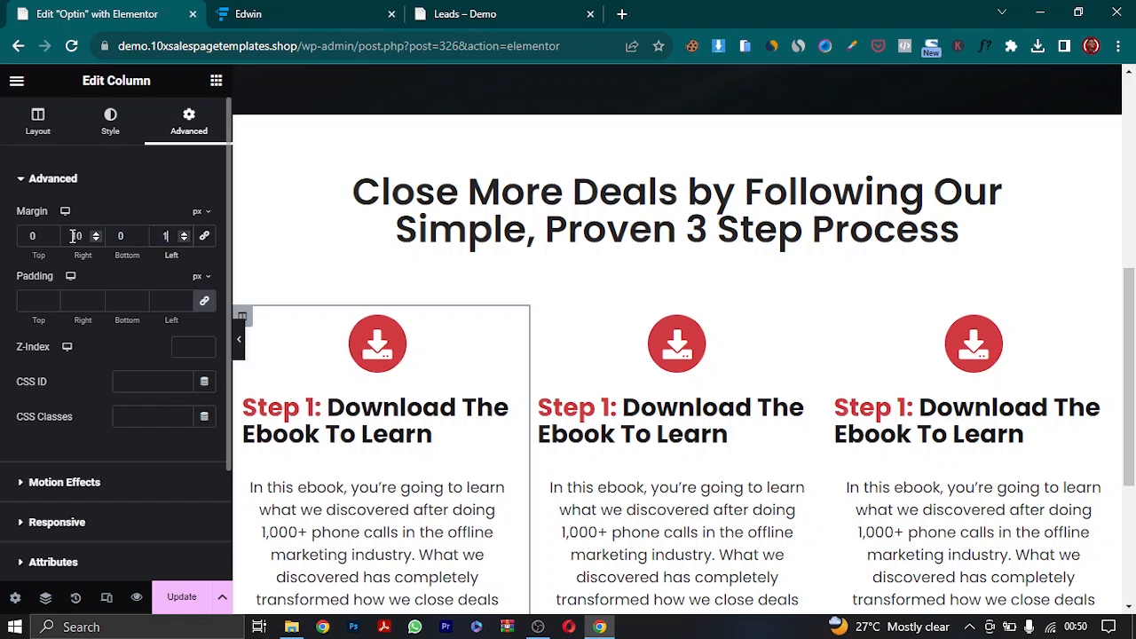
pyautogui.write('0')
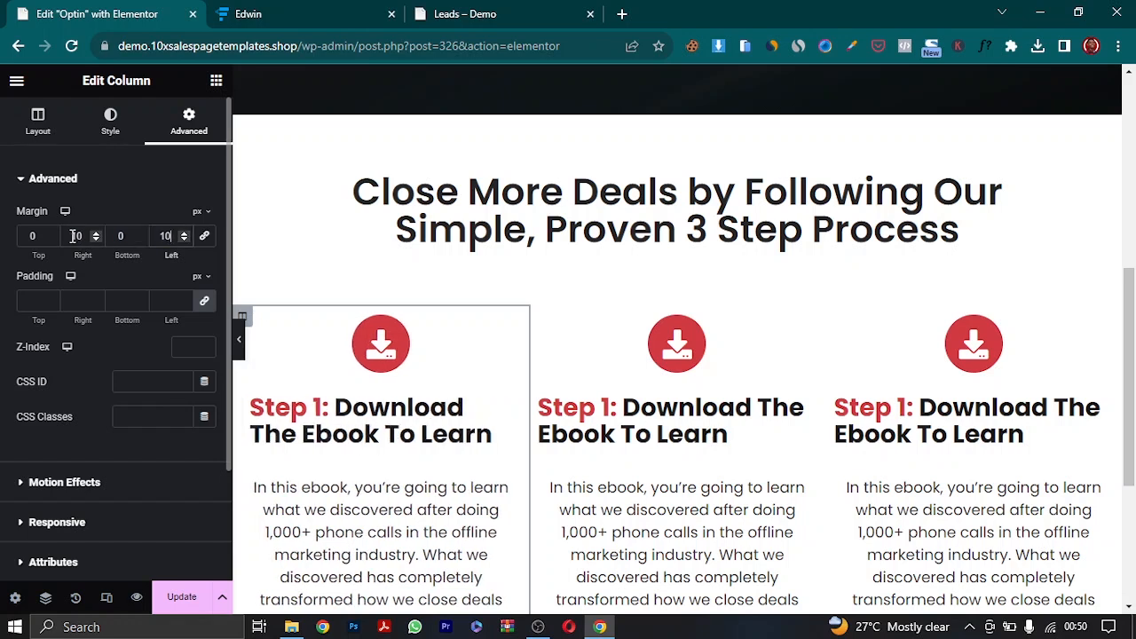
# - Unlink the first card column's padding and set it to 40 px top and bottom, 30 px right and left
pyautogui.click(204, 302)
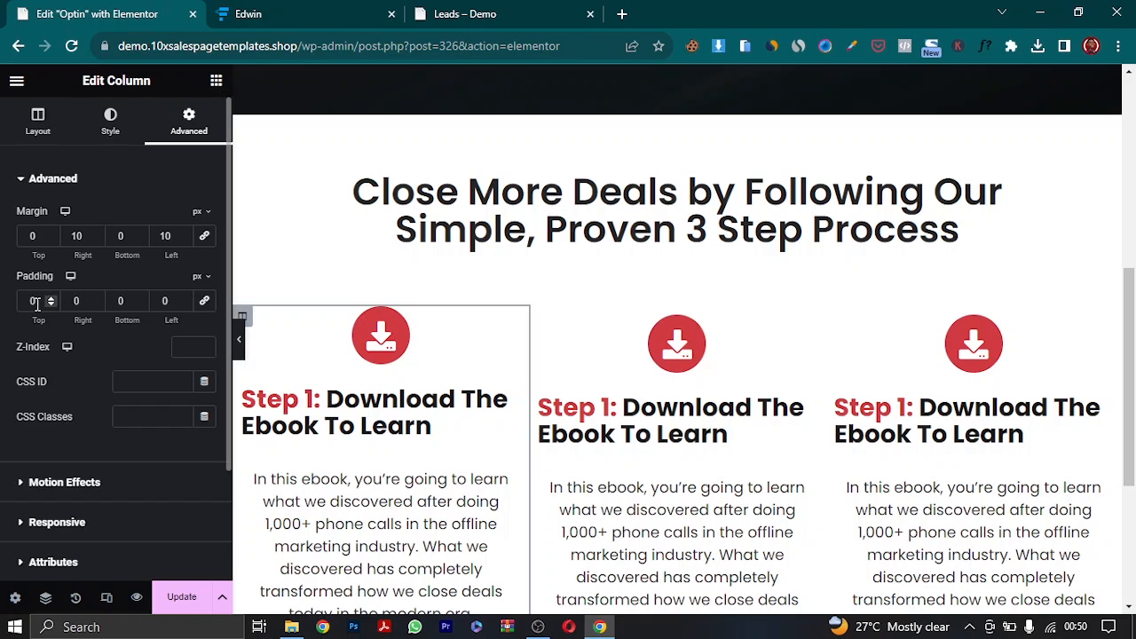
pyautogui.write('40')
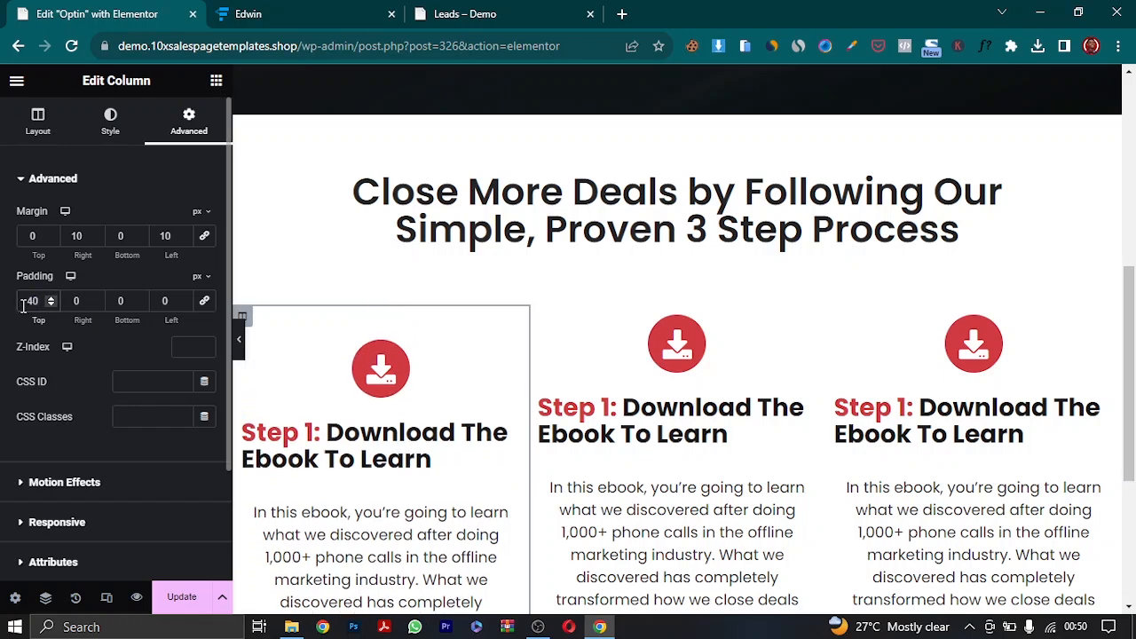
pyautogui.press('Tab')
pyautogui.write('30')
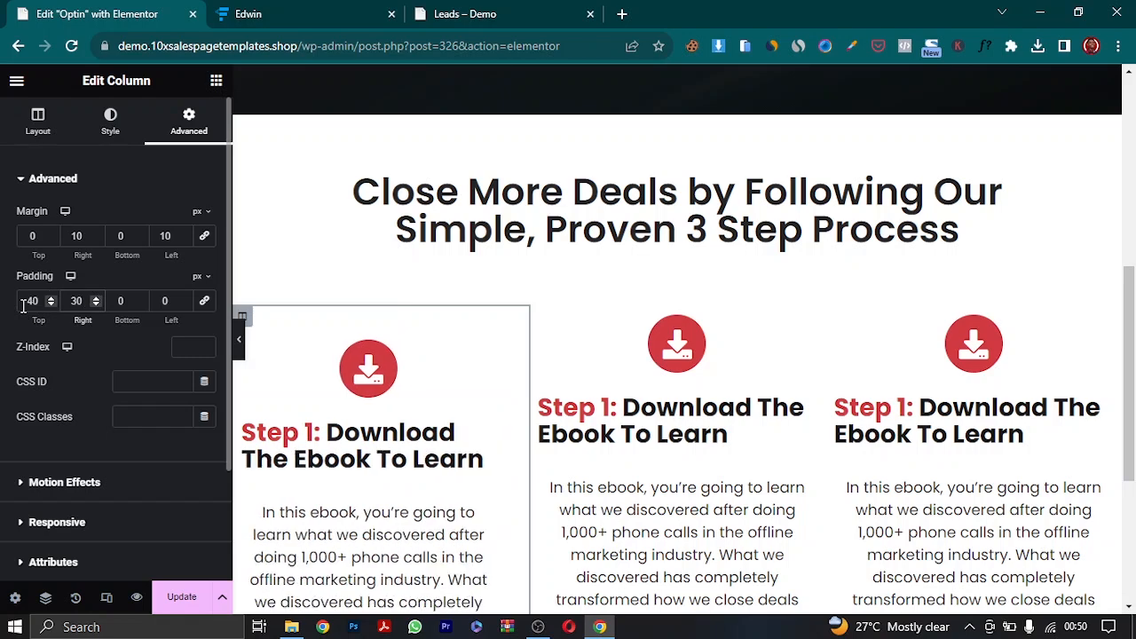
pyautogui.press('Tab')
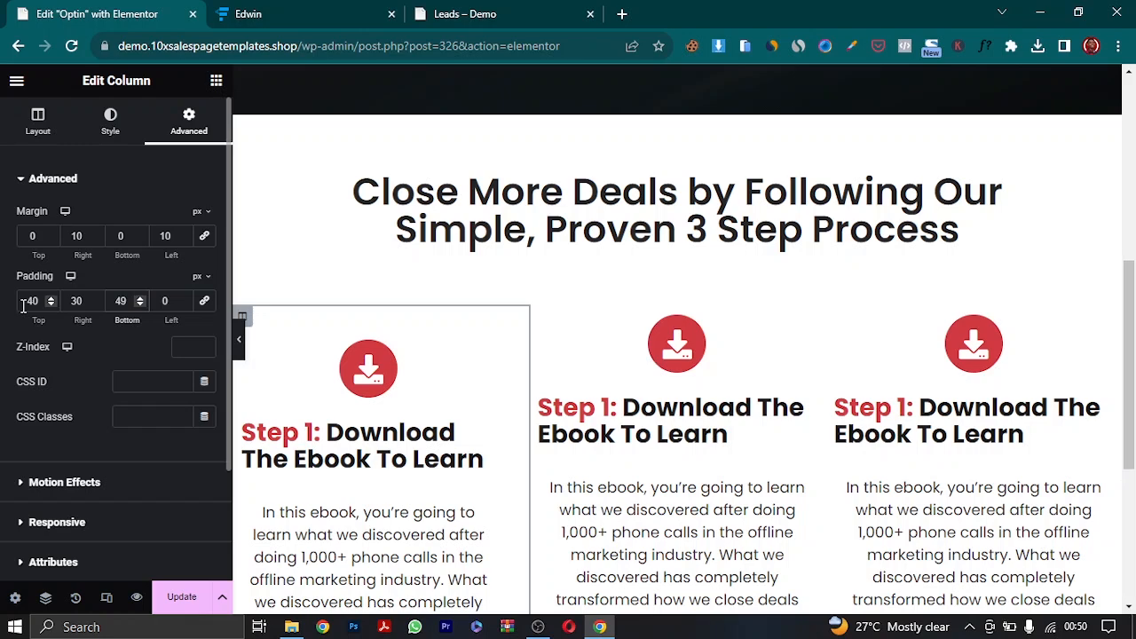
pyautogui.press('Tab')
pyautogui.write('30')
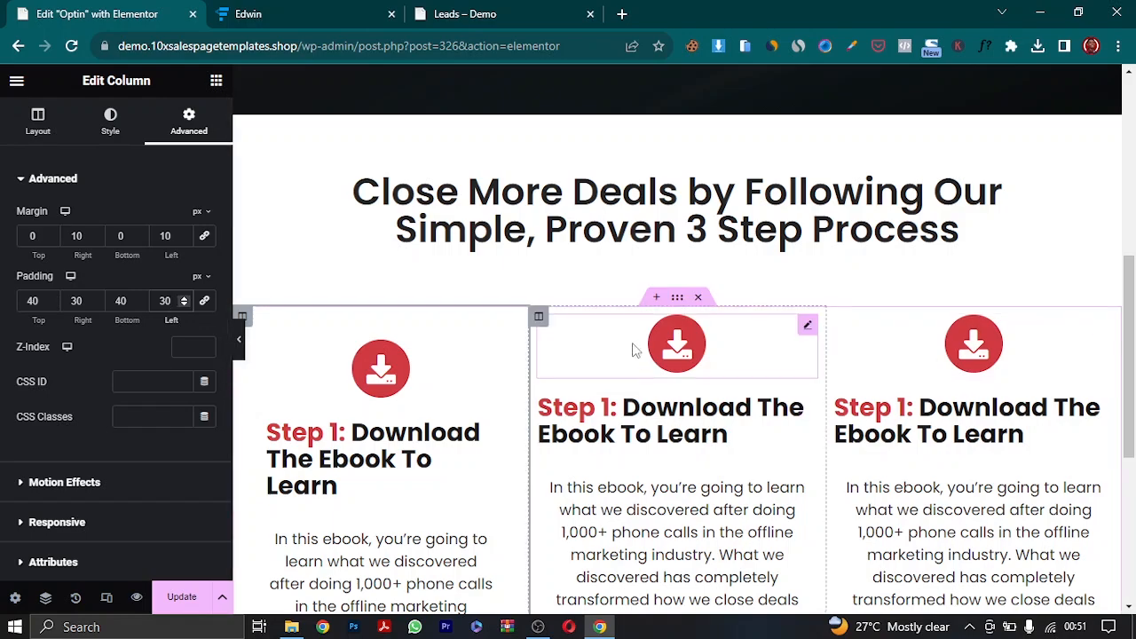
# - Add a box shadow with a blur of 10 to the first card column and check it at full page width
pyautogui.click(239, 340)
pyautogui.scroll(-1, 312, 423)
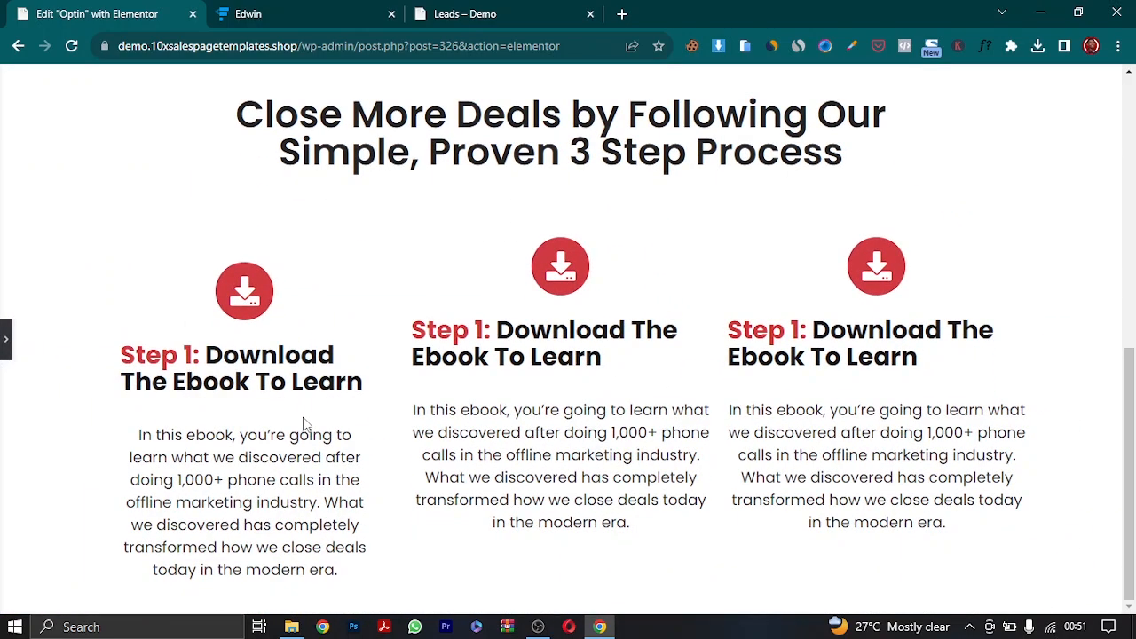
pyautogui.click(6, 342)
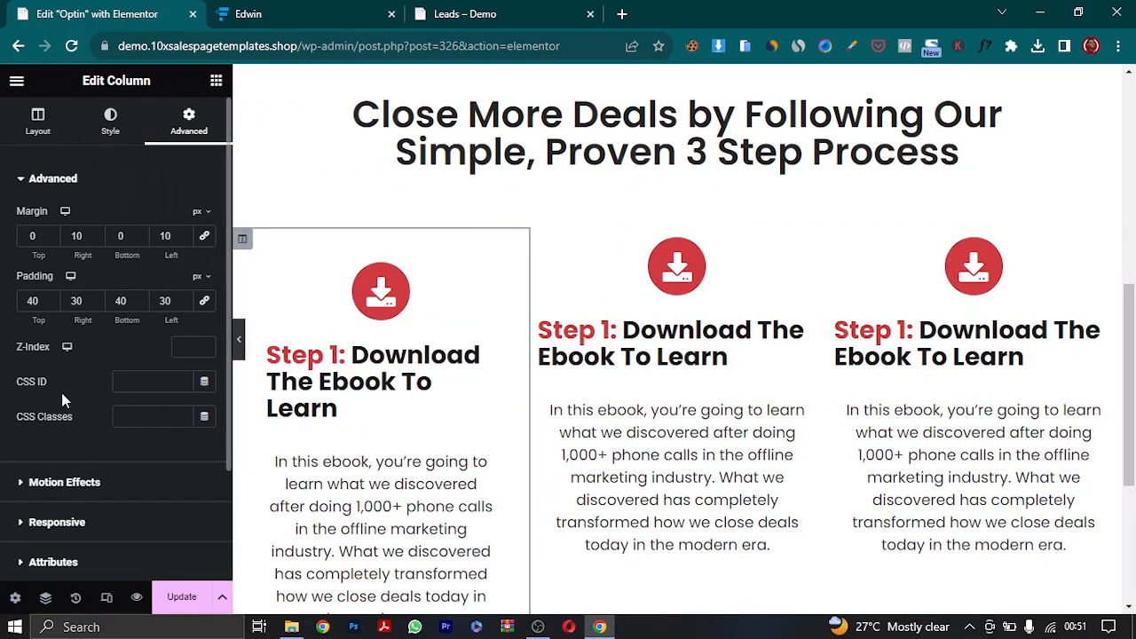
pyautogui.click(107, 140)
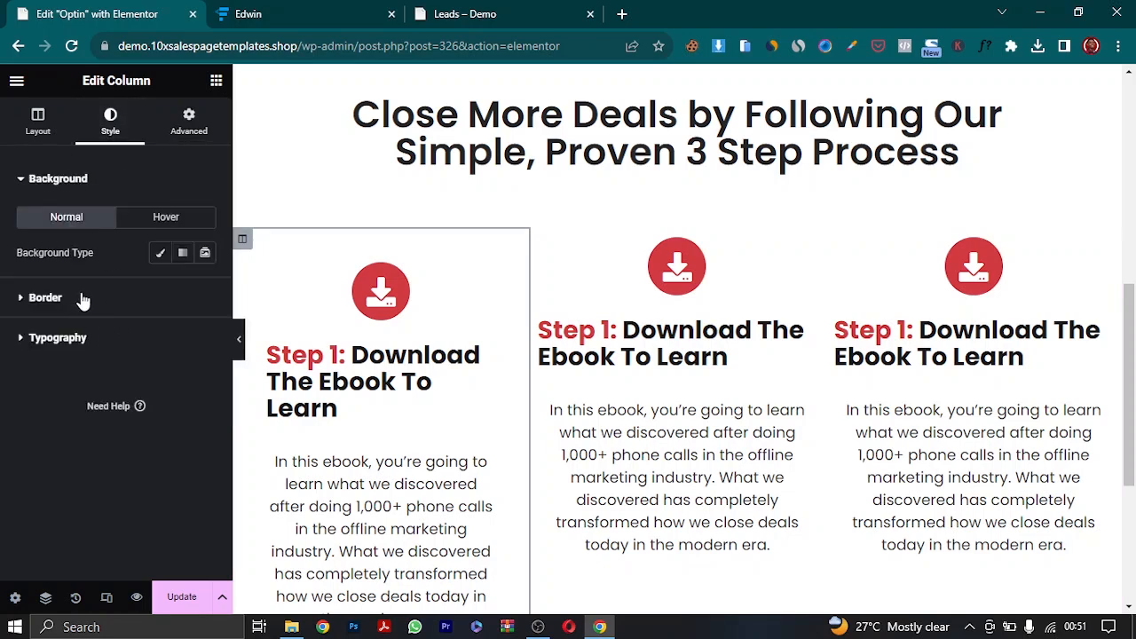
pyautogui.click(83, 299)
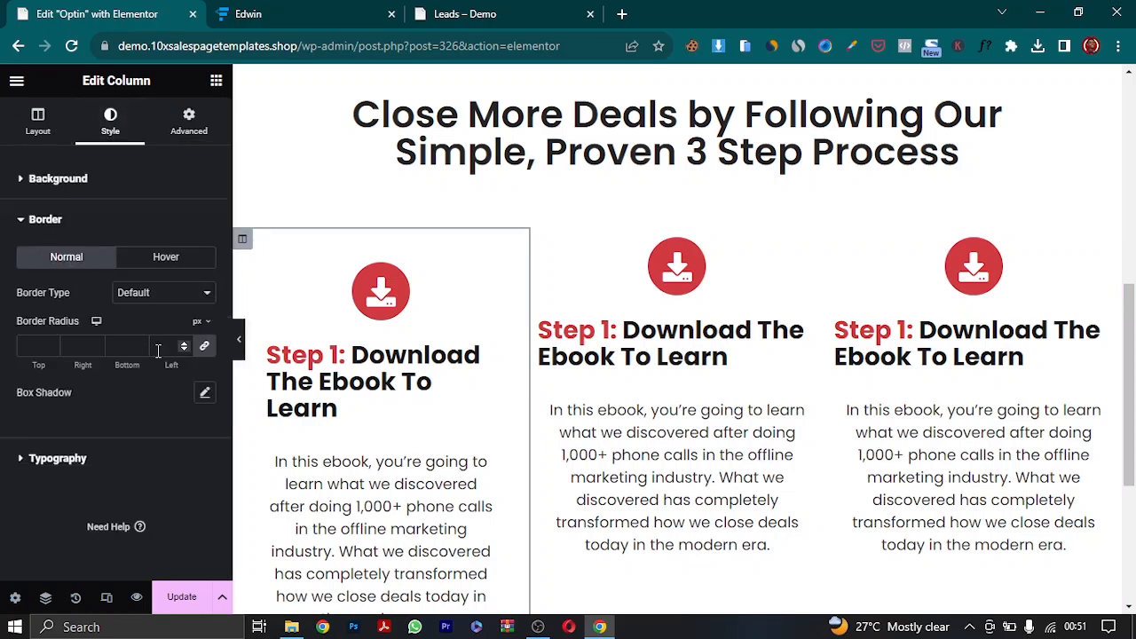
pyautogui.click(205, 393)
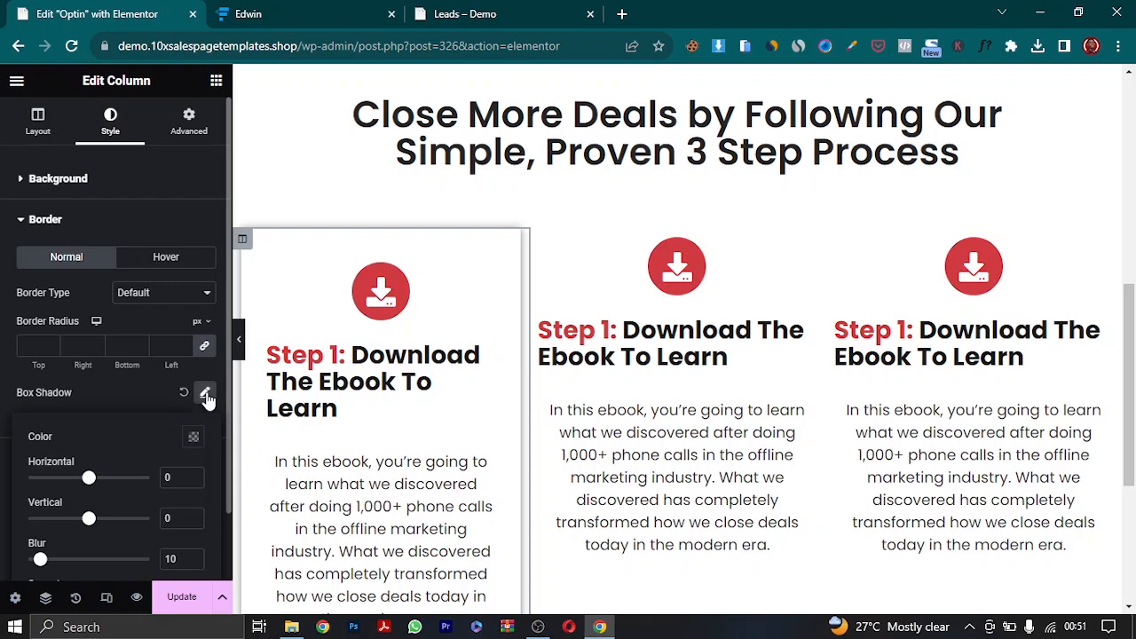
pyautogui.click(239, 342)
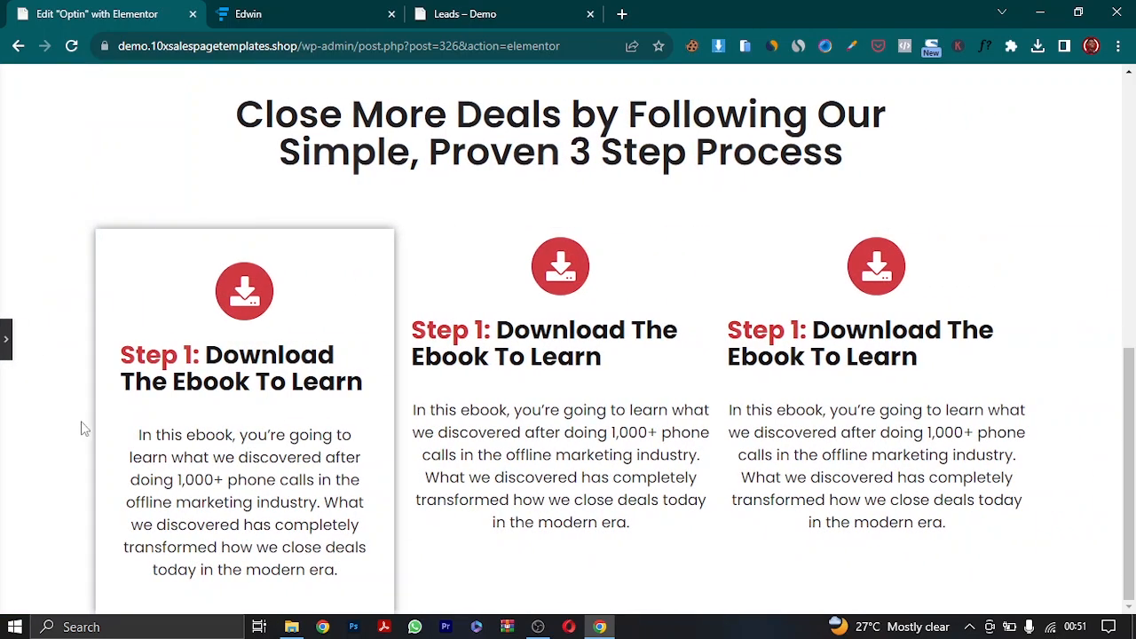
pyautogui.click(4, 337)
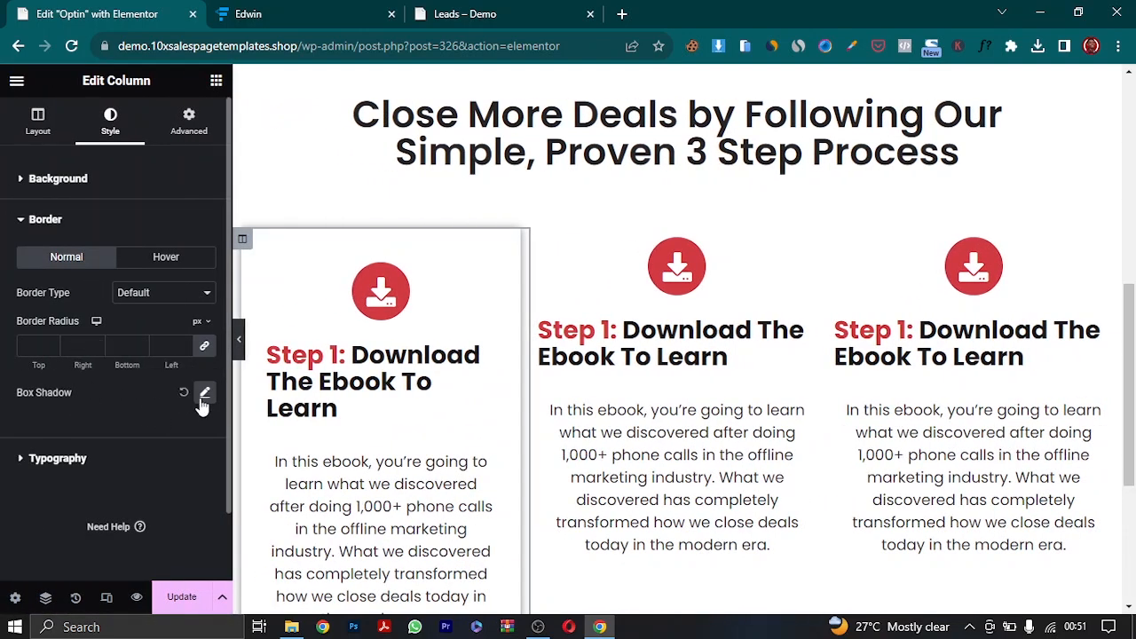
# - Soften the first card column's box shadow with a blur of 28 and the color rgba(0, 0, 0, 0.29)
pyautogui.click(205, 395)
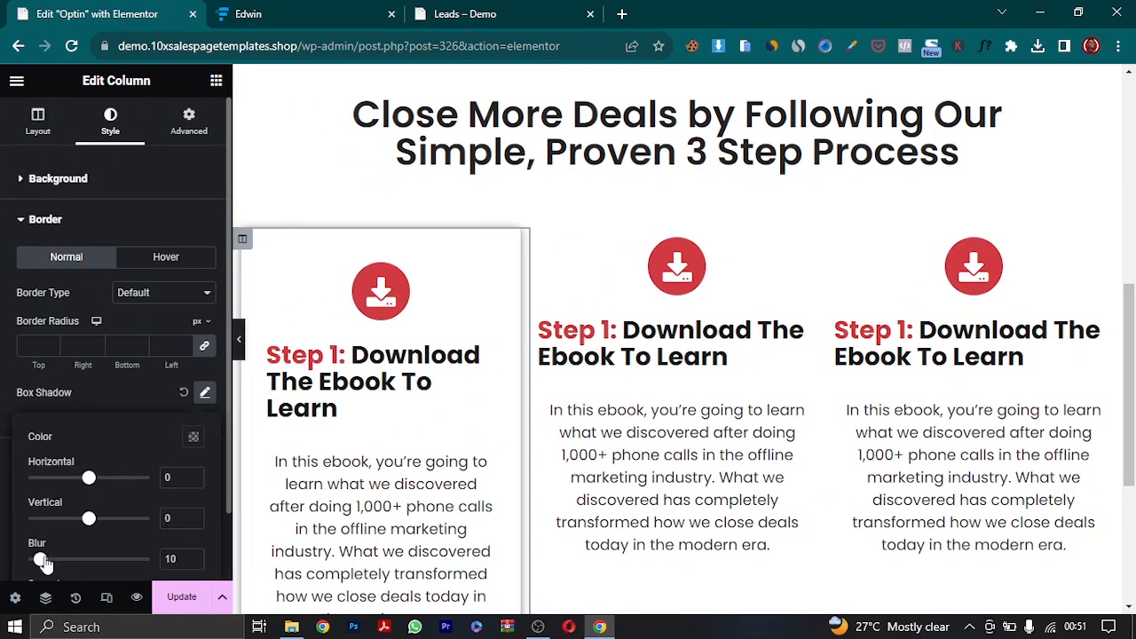
pyautogui.moveTo(48, 566); pyautogui.dragTo(60, 569)
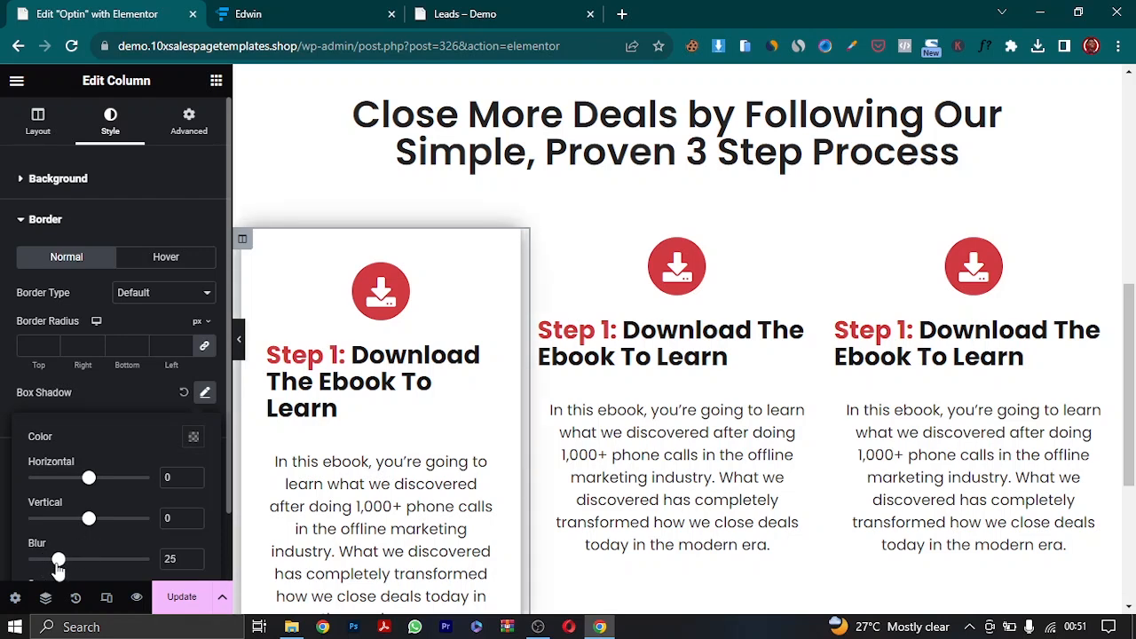
pyautogui.click(194, 437)
pyautogui.moveTo(193, 371); pyautogui.dragTo(150, 376)
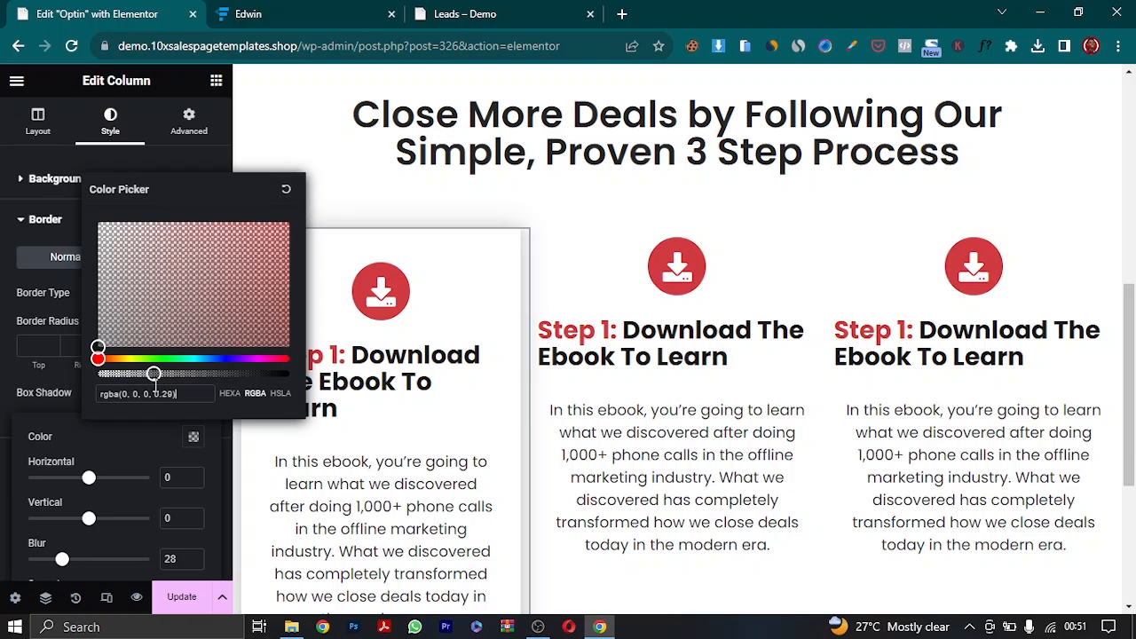
pyautogui.click(4, 376)
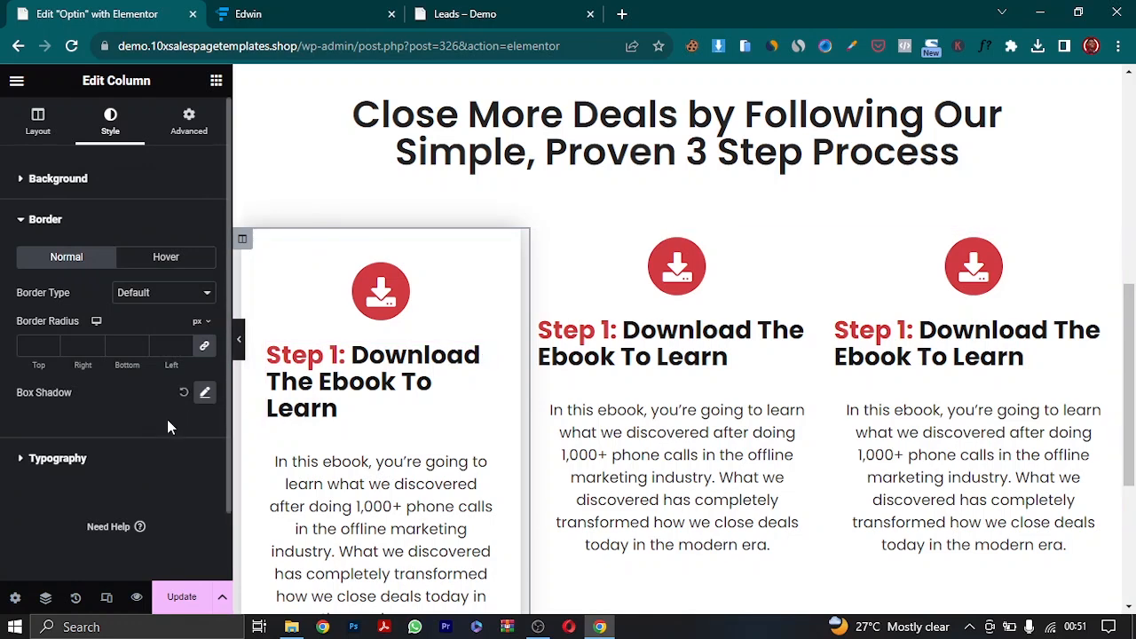
pyautogui.click(205, 394)
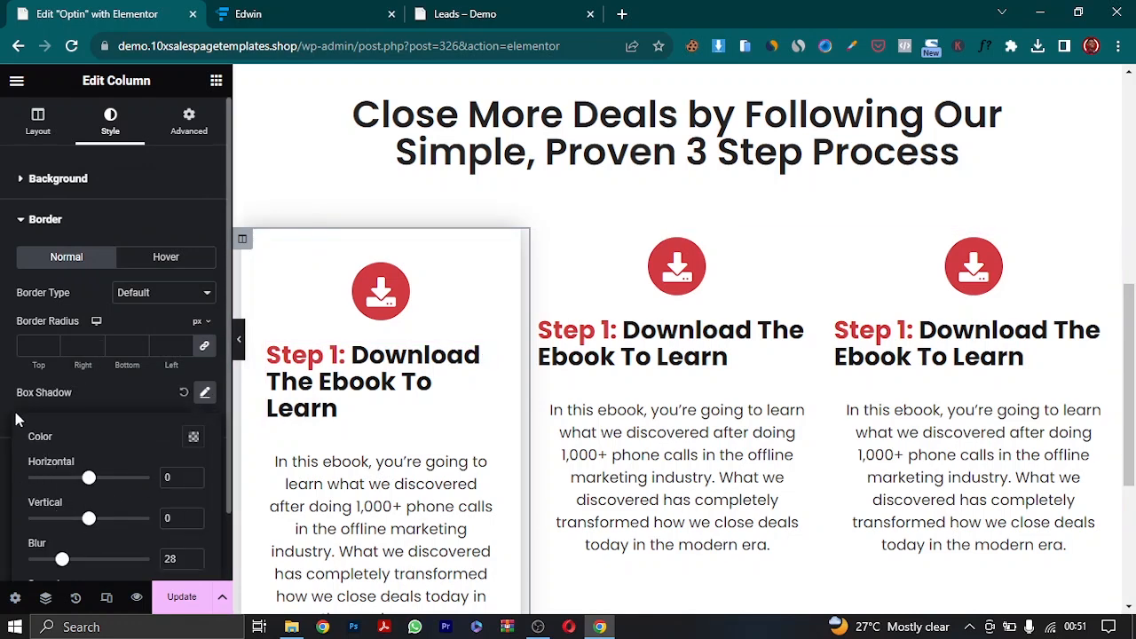
pyautogui.click(5, 387)
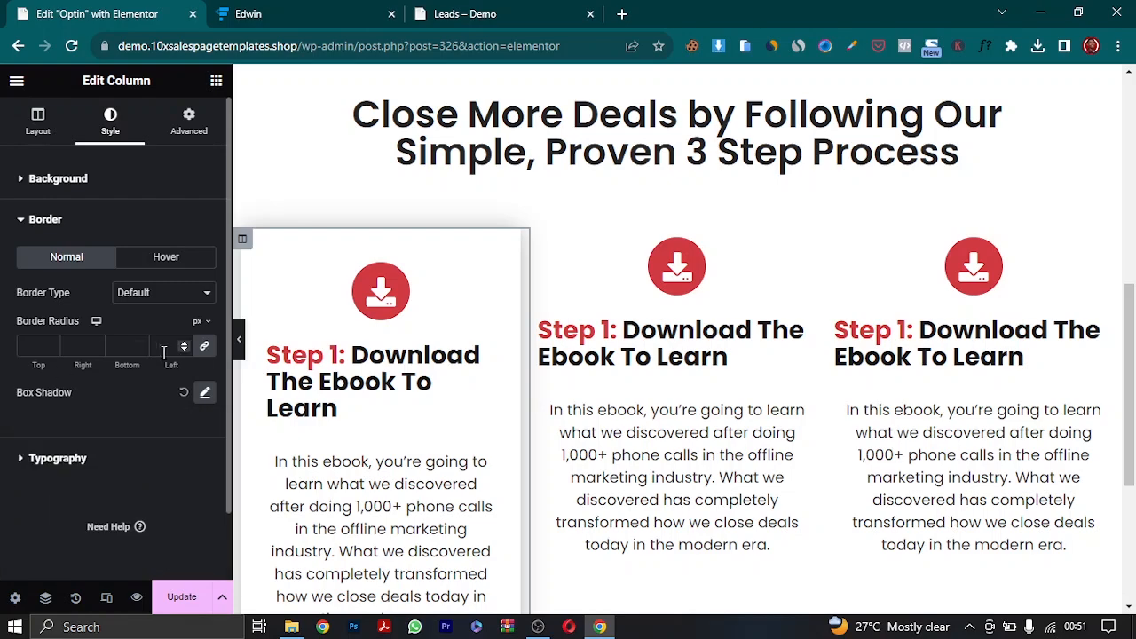
pyautogui.click(239, 341)
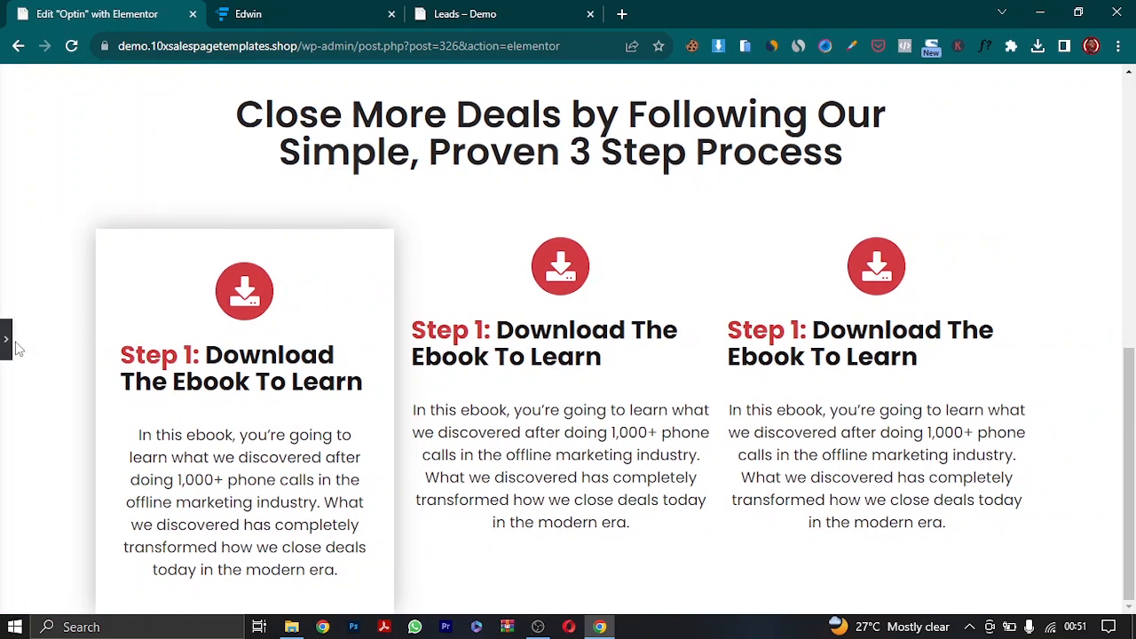
pyautogui.click(5, 348)
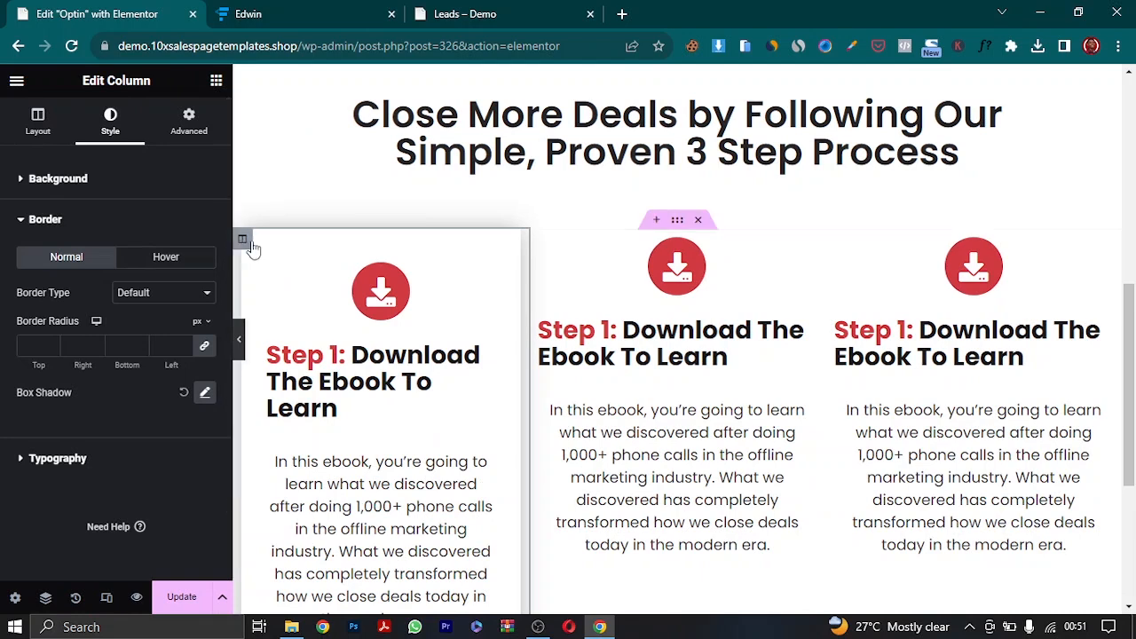
# - Copy the first card column and paste its style onto the second and third card columns
pyautogui.rightClick(244, 242)
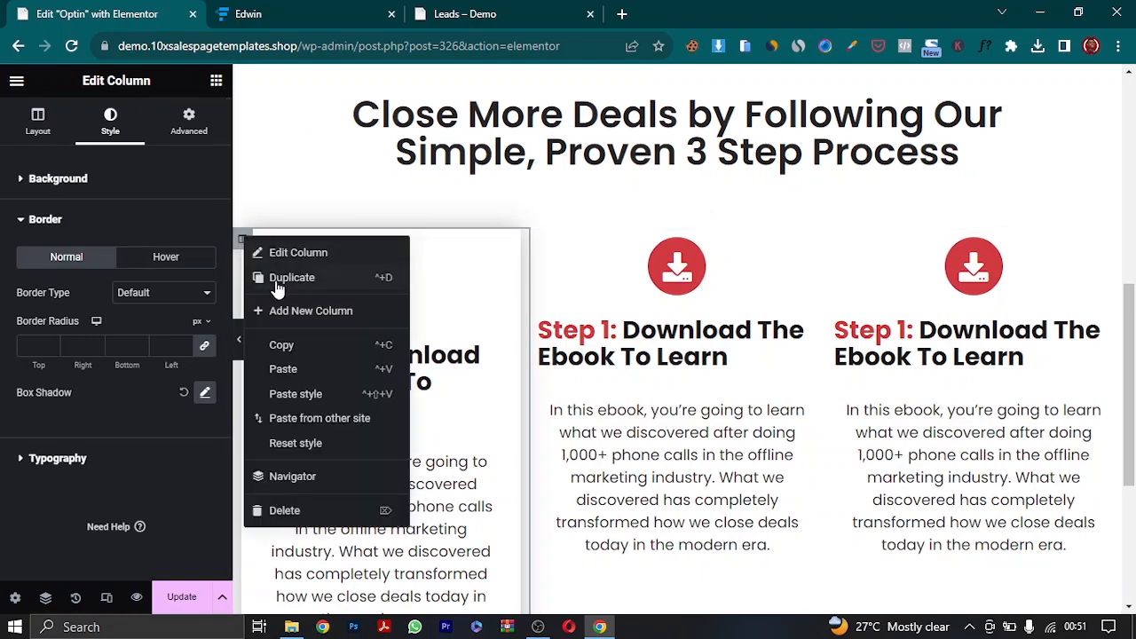
pyautogui.click(304, 353)
pyautogui.rightClick(539, 242)
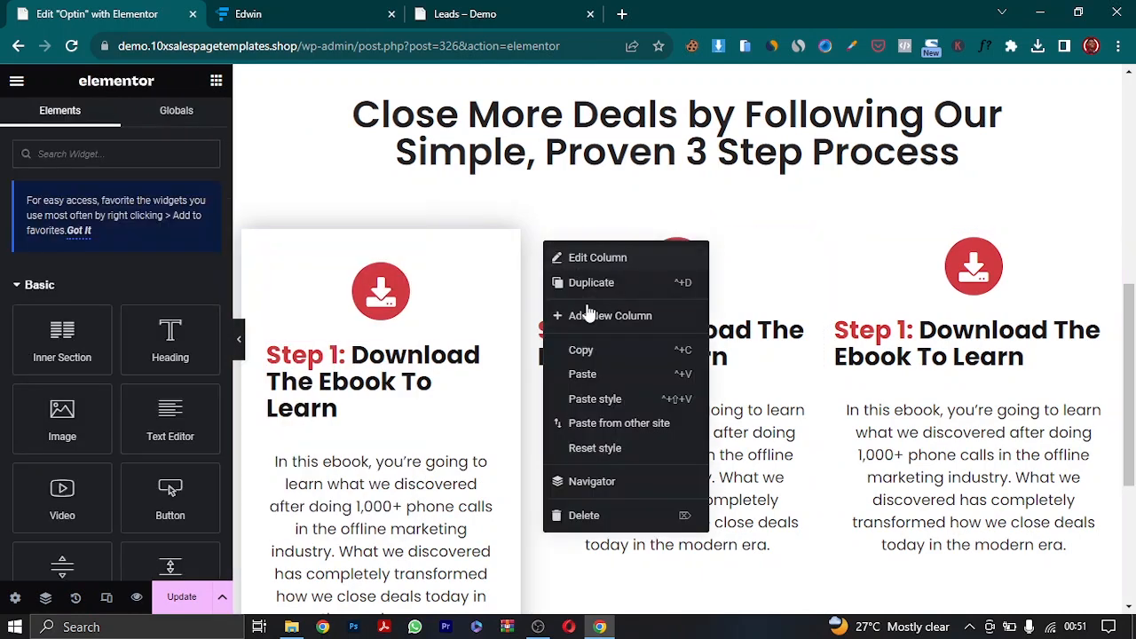
pyautogui.click(592, 398)
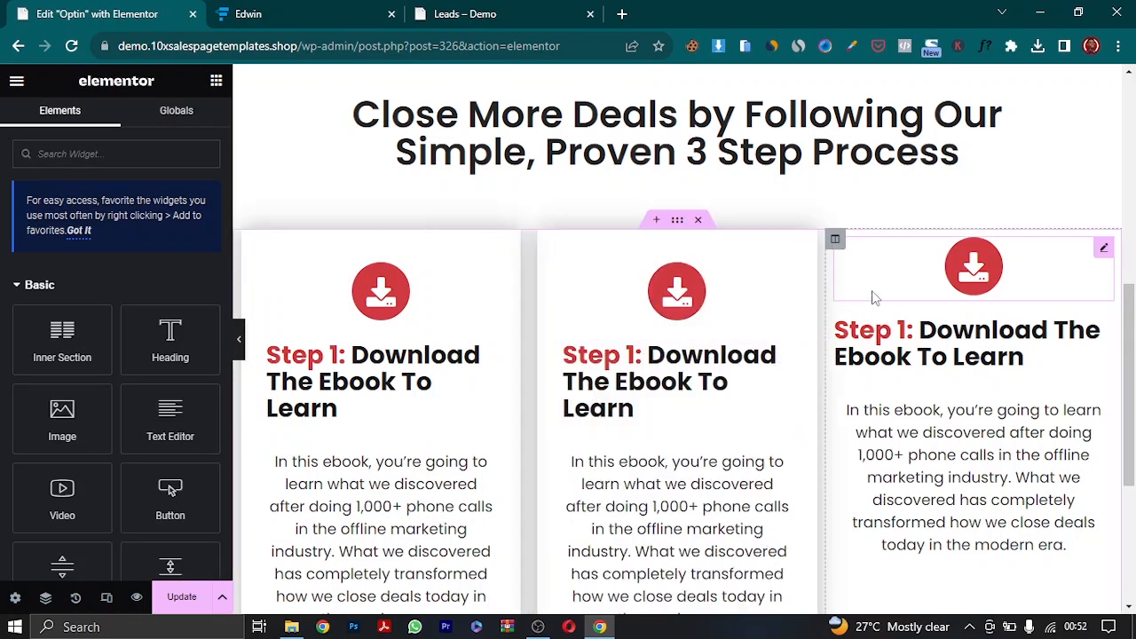
pyautogui.rightClick(834, 239)
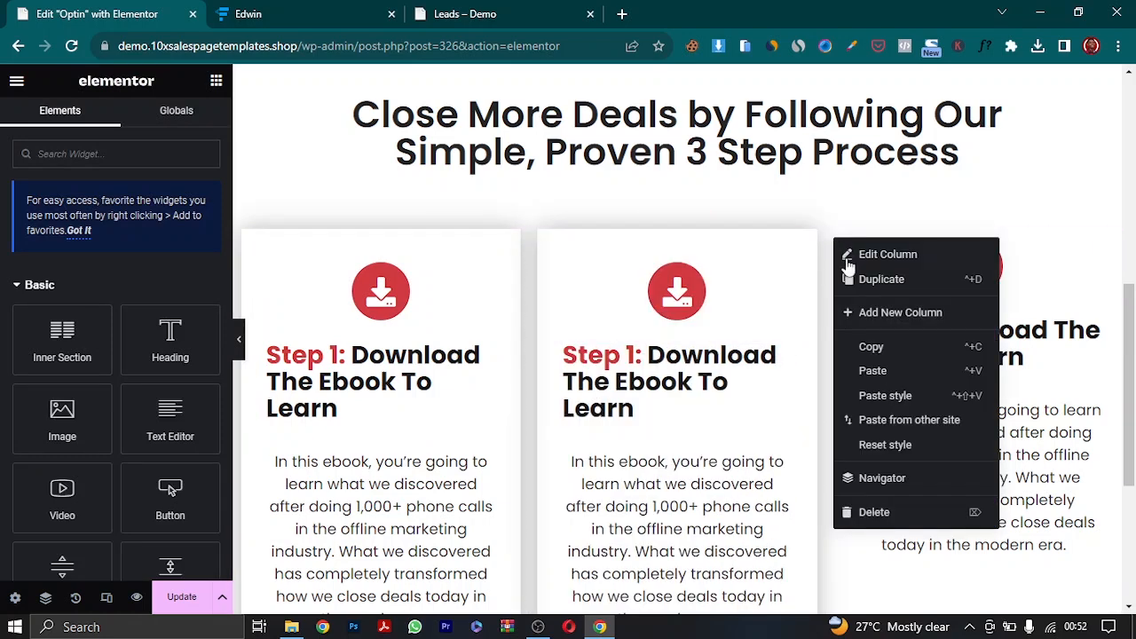
pyautogui.click(883, 404)
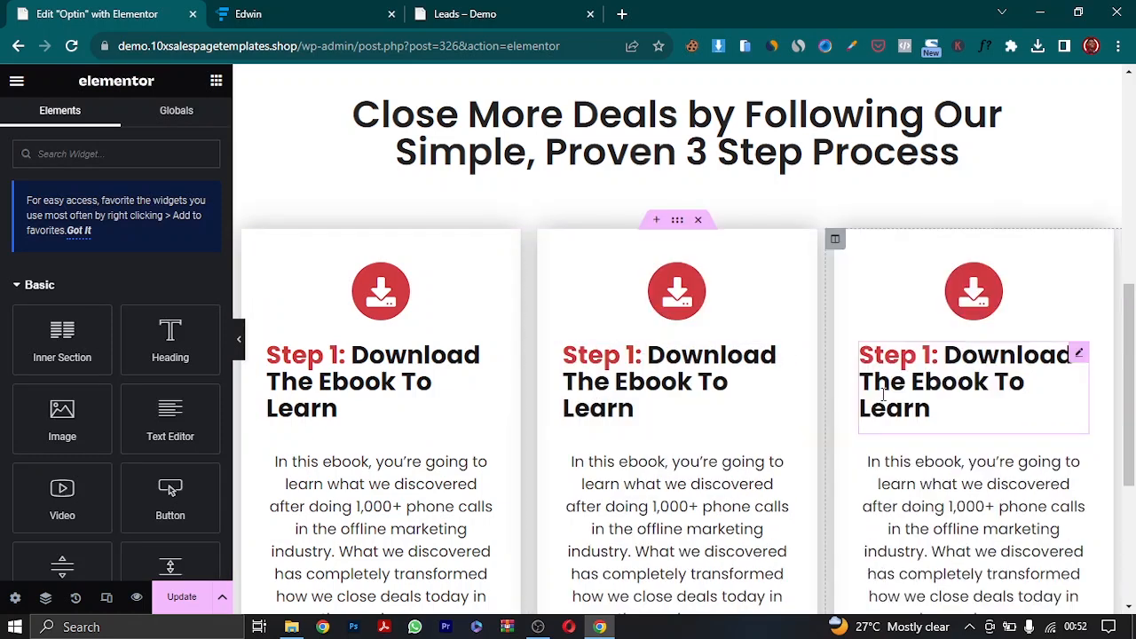
# - Review the three styled cards at full page width and examine what follows the cards on the Leads page
pyautogui.click(240, 346)
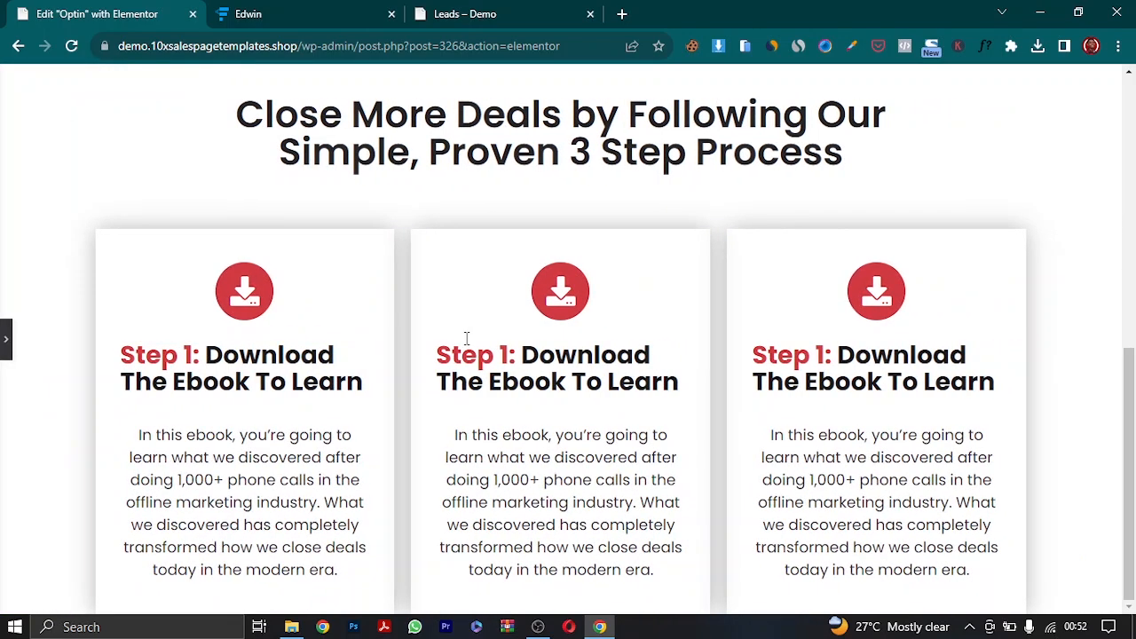
pyautogui.scroll(5, 604, 373)
pyautogui.scroll(-5, 510, 395)
pyautogui.click(7, 341)
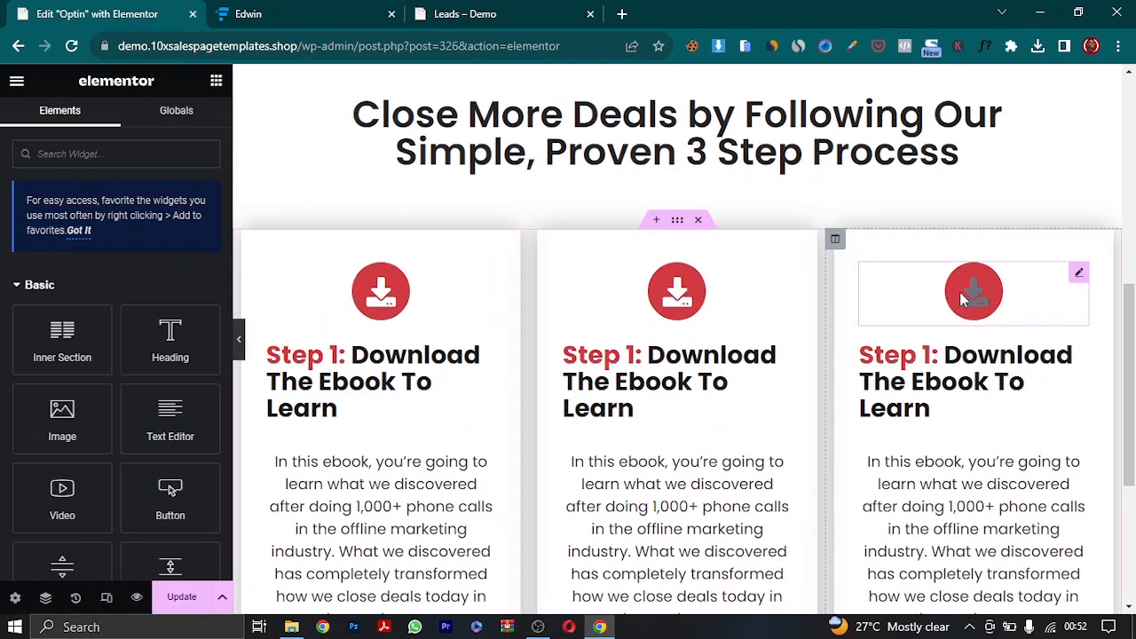
pyautogui.scroll(-3, 1131, 454)
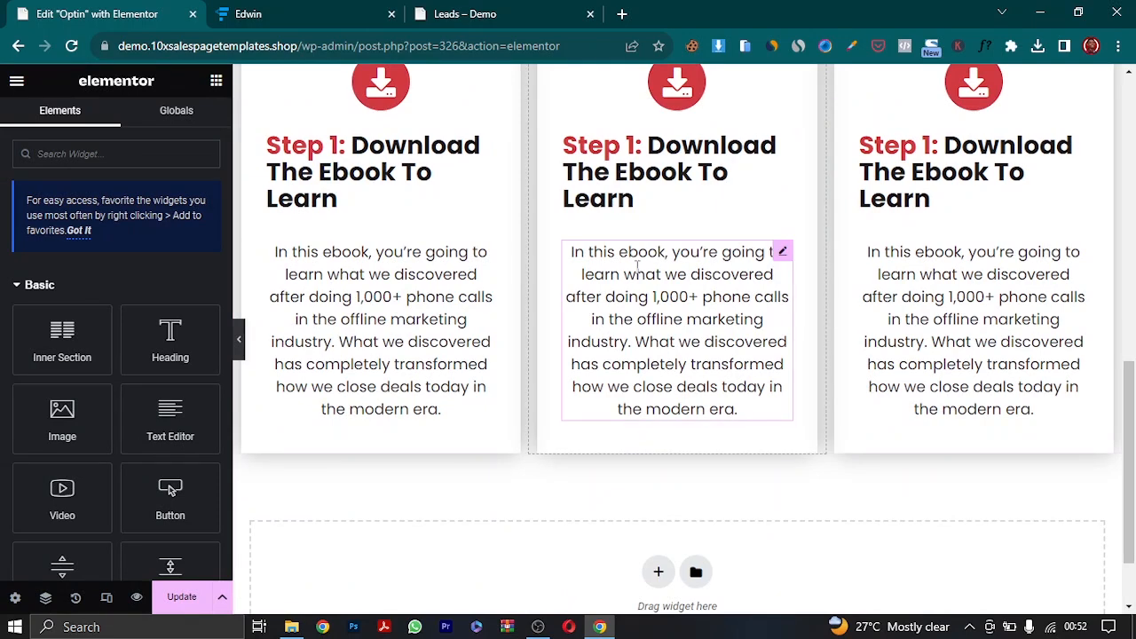
pyautogui.click(487, 24)
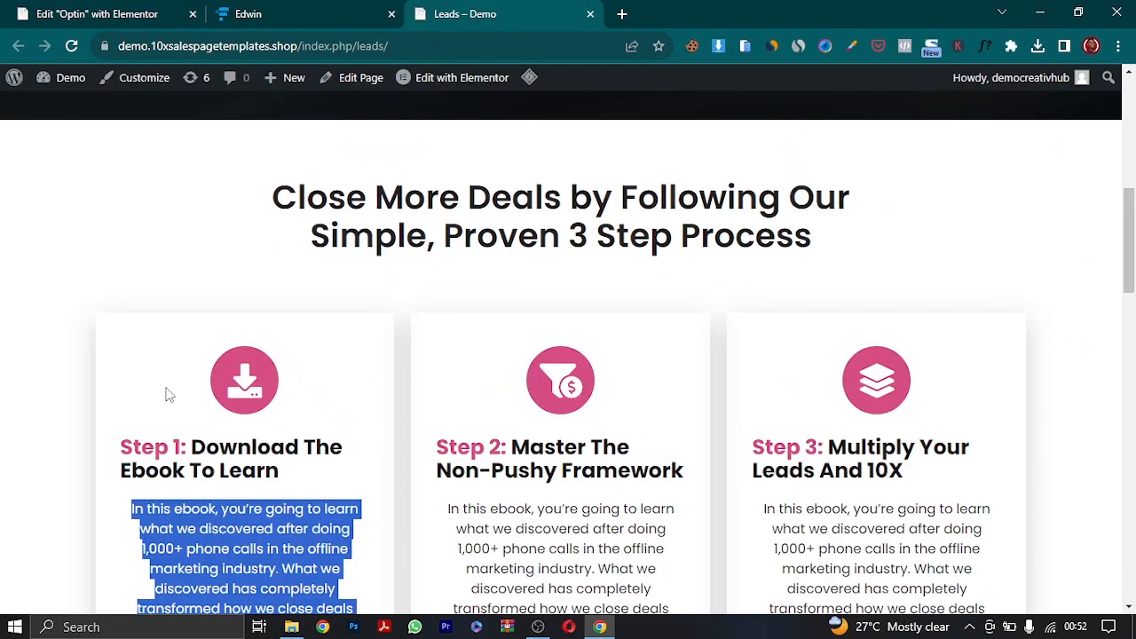
pyautogui.scroll(-5, 349, 302)
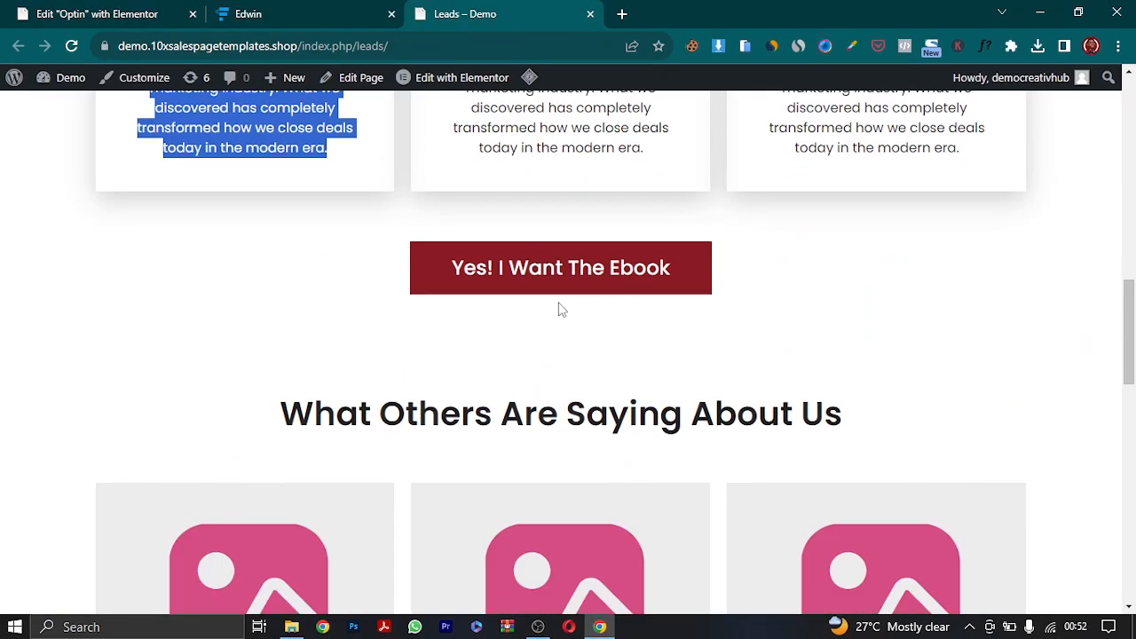
pyautogui.click(148, 9)
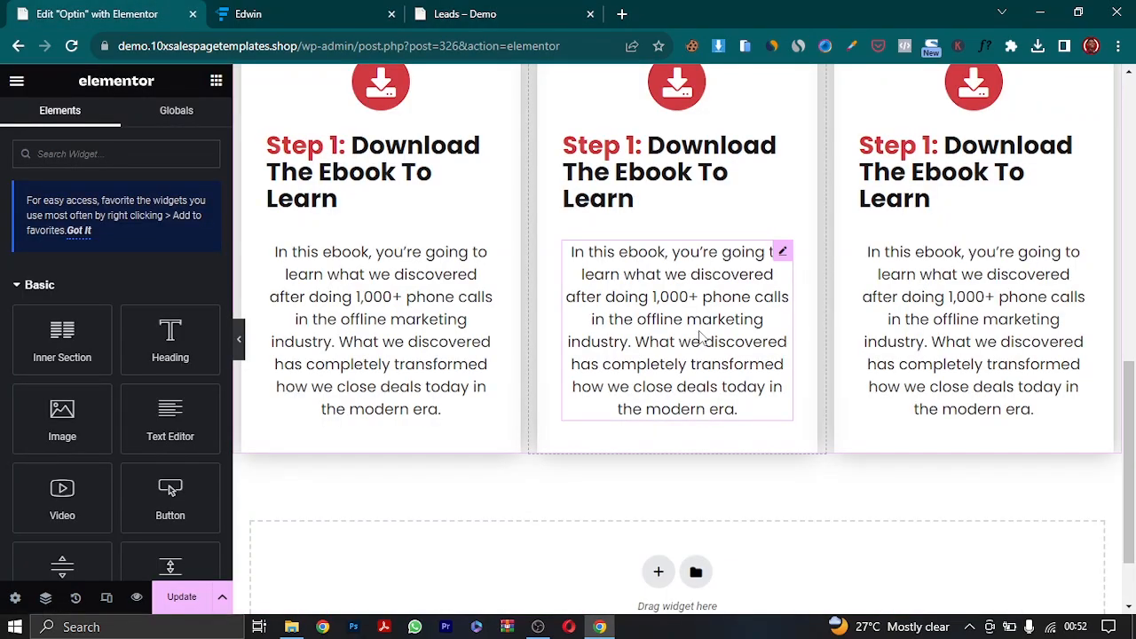
# - Copy the hero's "Yes! I Want The Ebook" button, paste it beneath the three cards and center it
pyautogui.scroll(5, 799, 444)
pyautogui.rightClick(1012, 490)
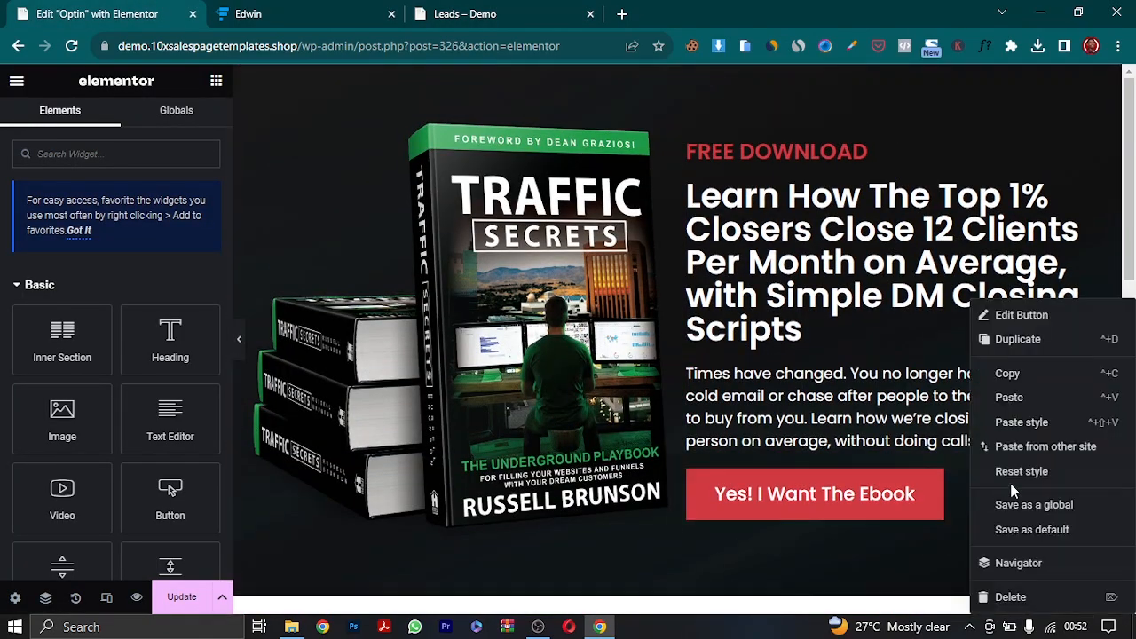
pyautogui.click(1010, 374)
pyautogui.scroll(-15, 683, 391)
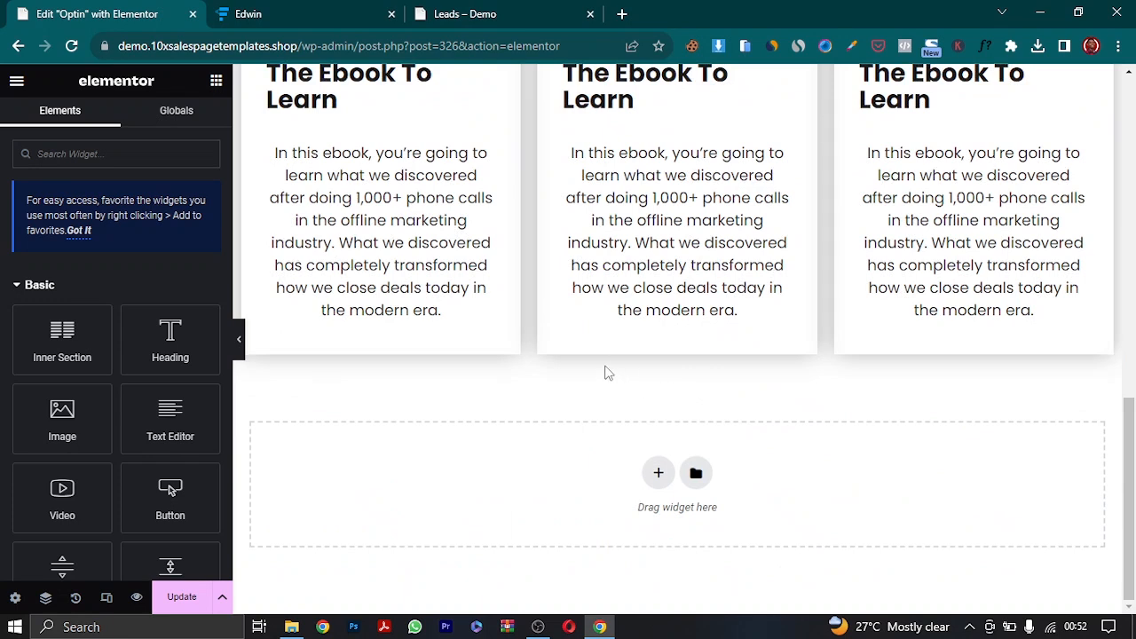
pyautogui.rightClick(509, 485)
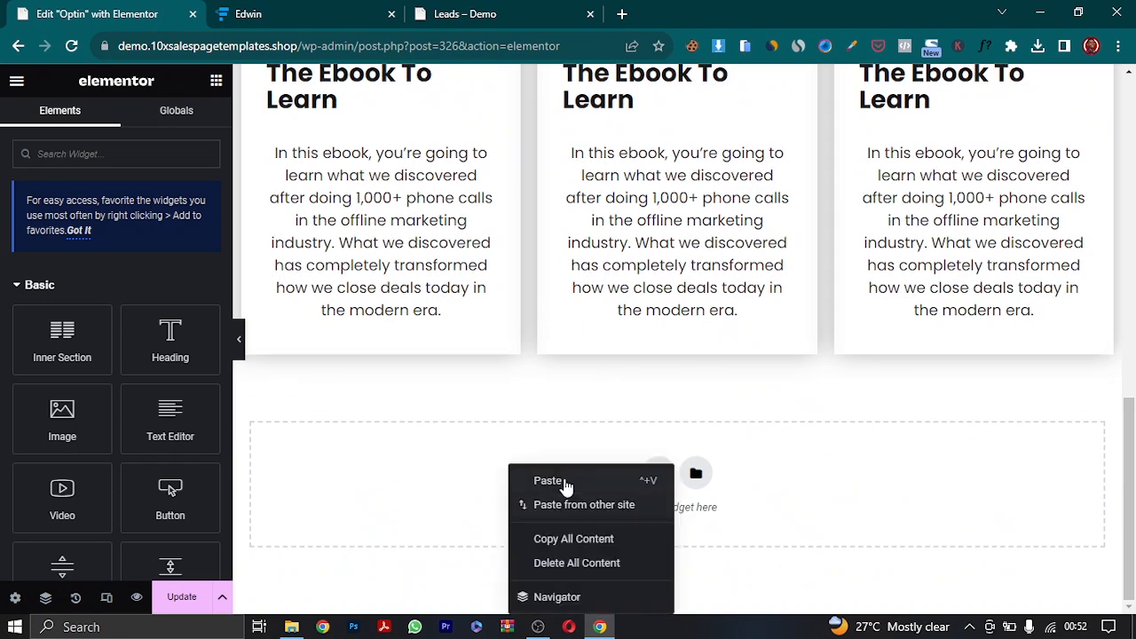
pyautogui.click(548, 480)
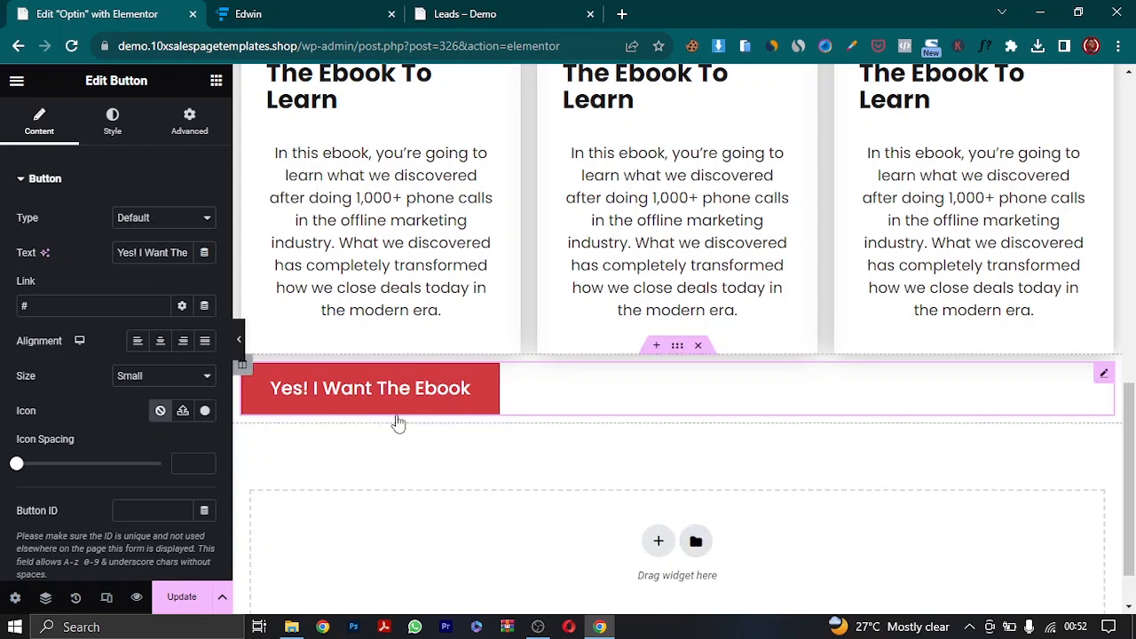
pyautogui.click(160, 341)
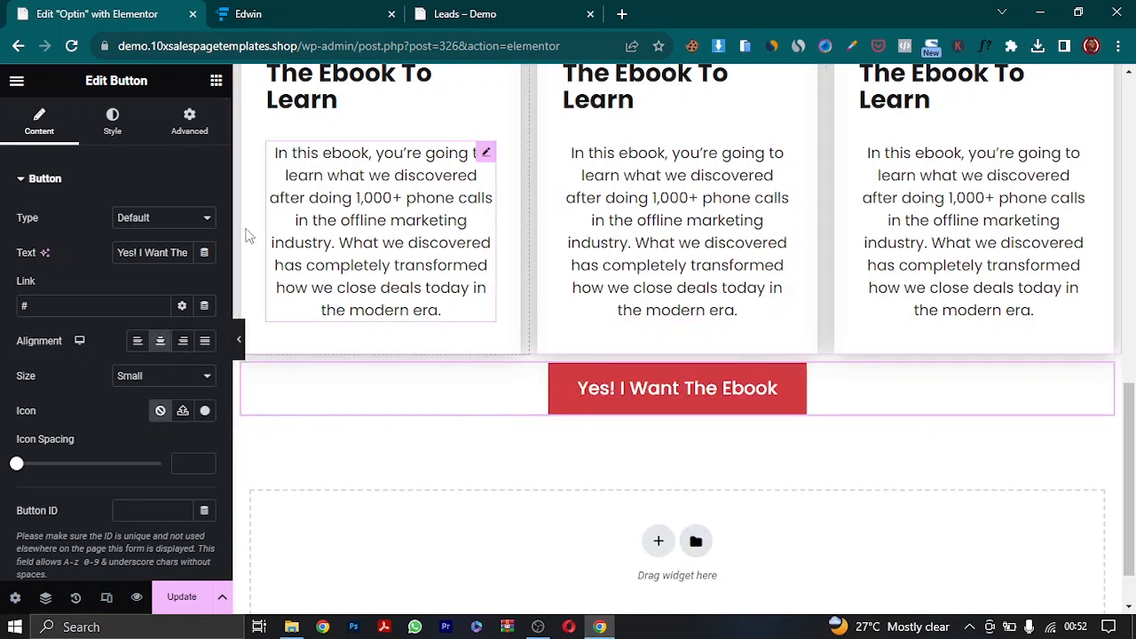
# - Unlink the pasted button's margins, set its top margin to 30 px and review the whole page
pyautogui.click(190, 122)
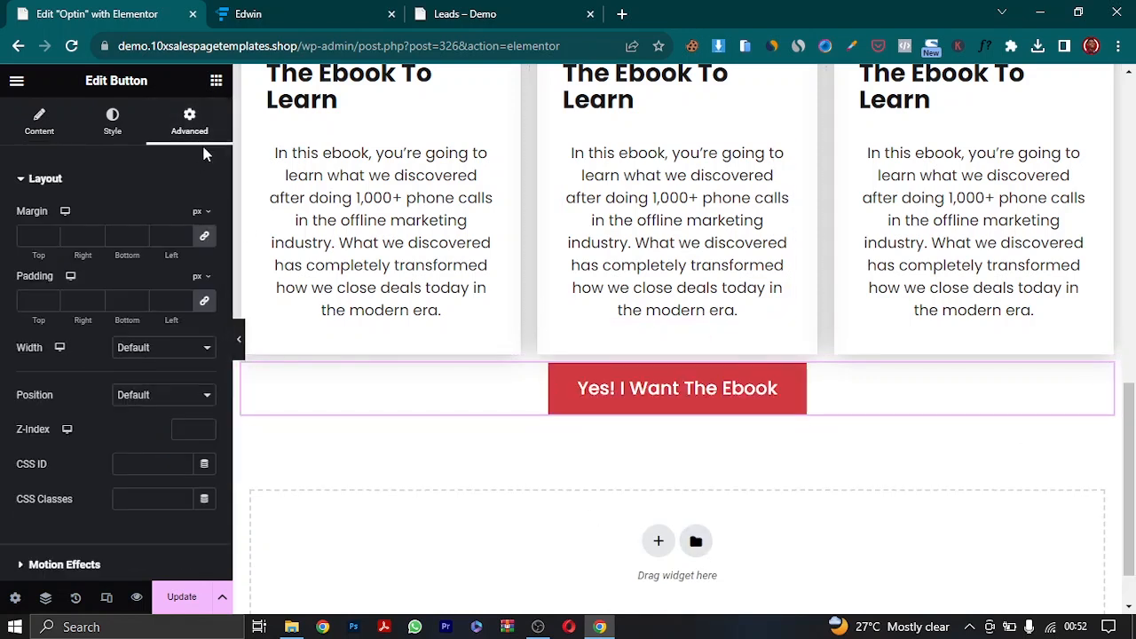
pyautogui.click(204, 237)
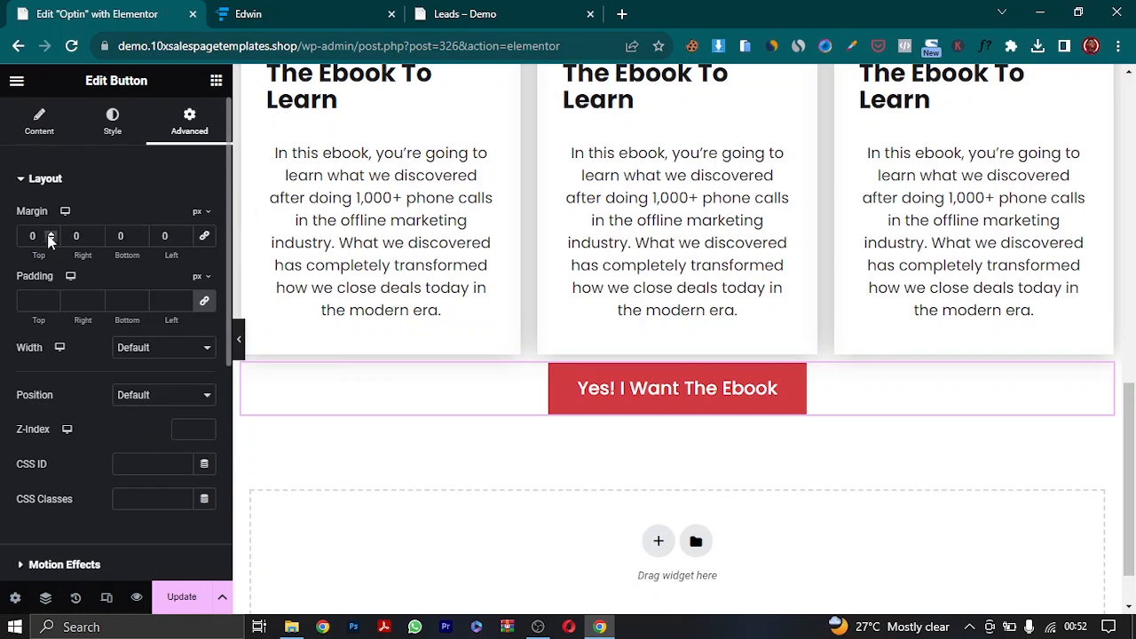
pyautogui.moveTo(49, 240); pyautogui.dragTo(50, 244)
pyautogui.scroll(14, 669, 395)
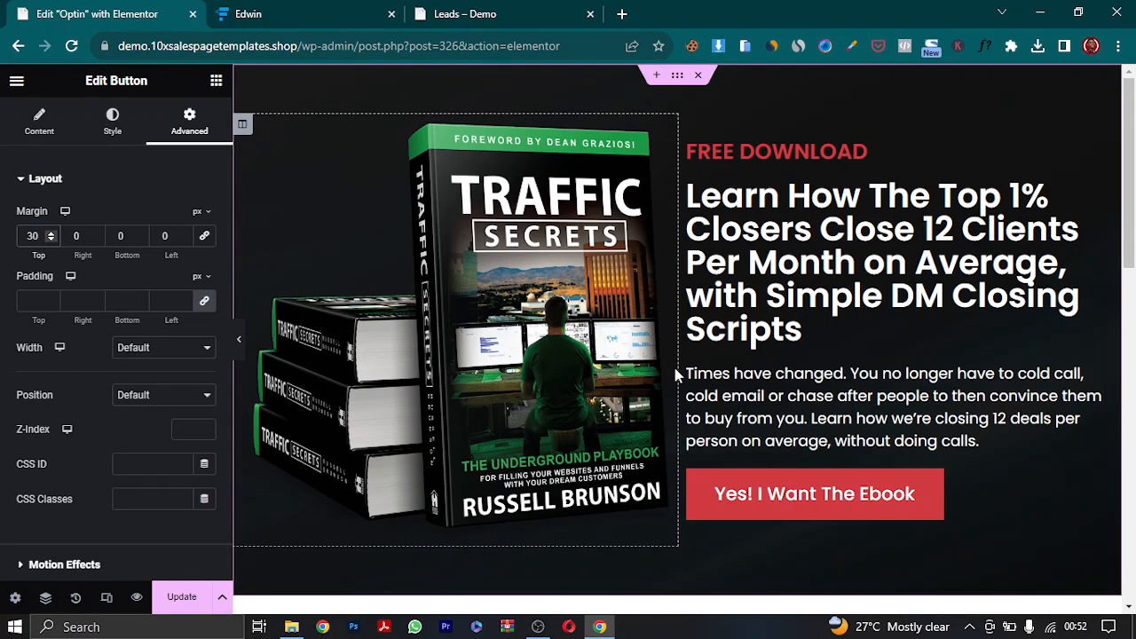
pyautogui.scroll(-15, 674, 376)
pyautogui.scroll(12, 672, 377)
pyautogui.scroll(-12, 616, 325)
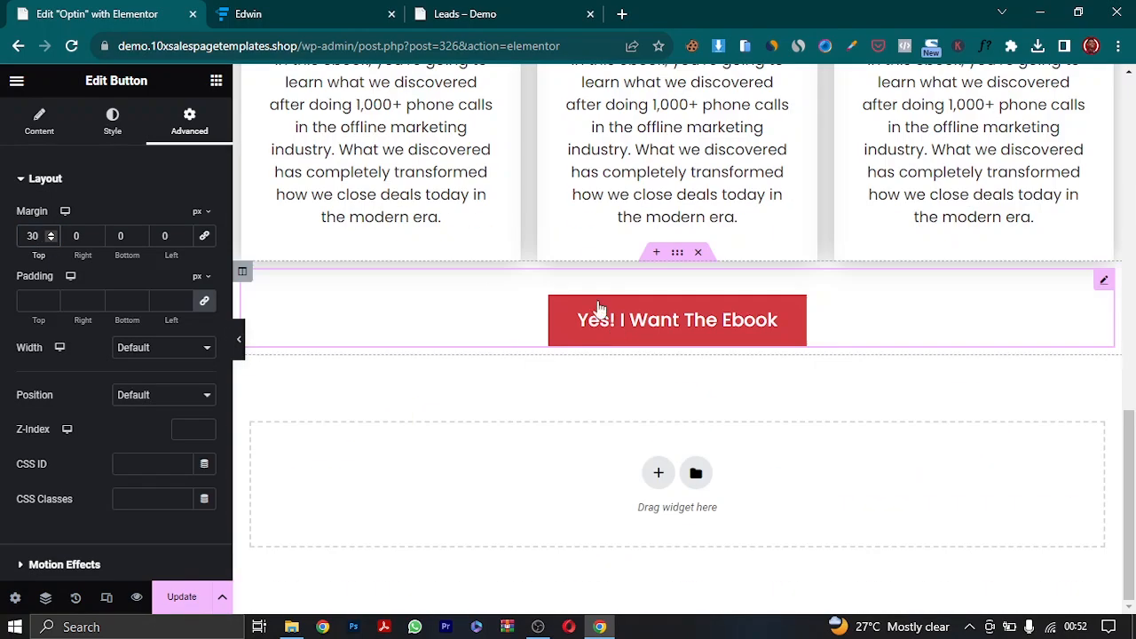
# - Examine the Leads page's testimonial cards, coach section and footer that follow the ebook button
pyautogui.click(450, 11)
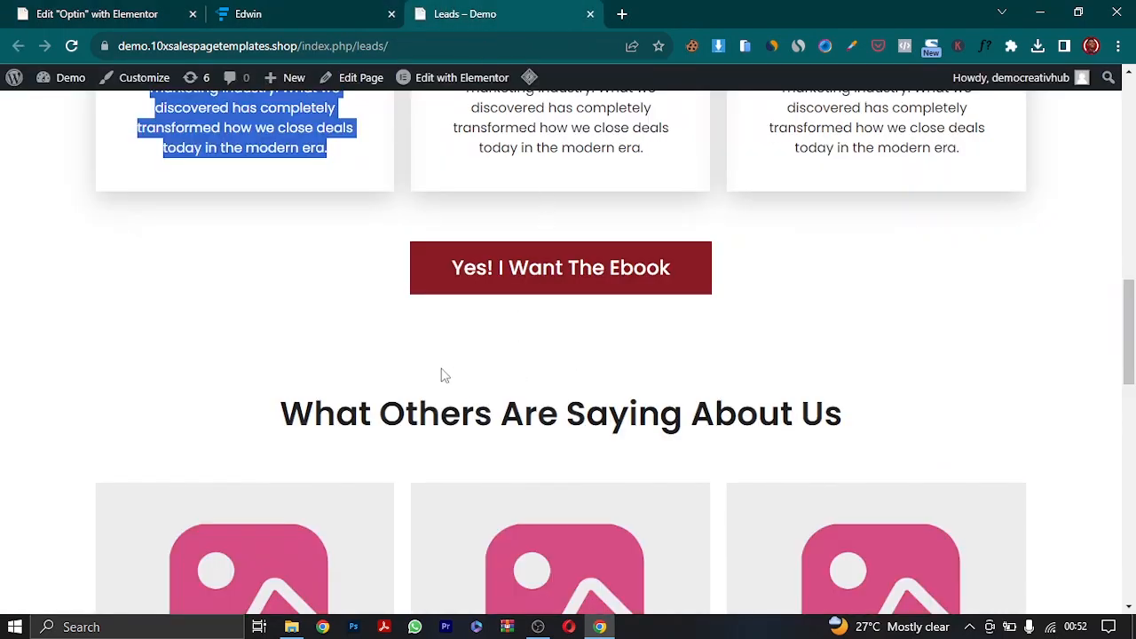
pyautogui.moveTo(1128, 357); pyautogui.dragTo(1129, 416)
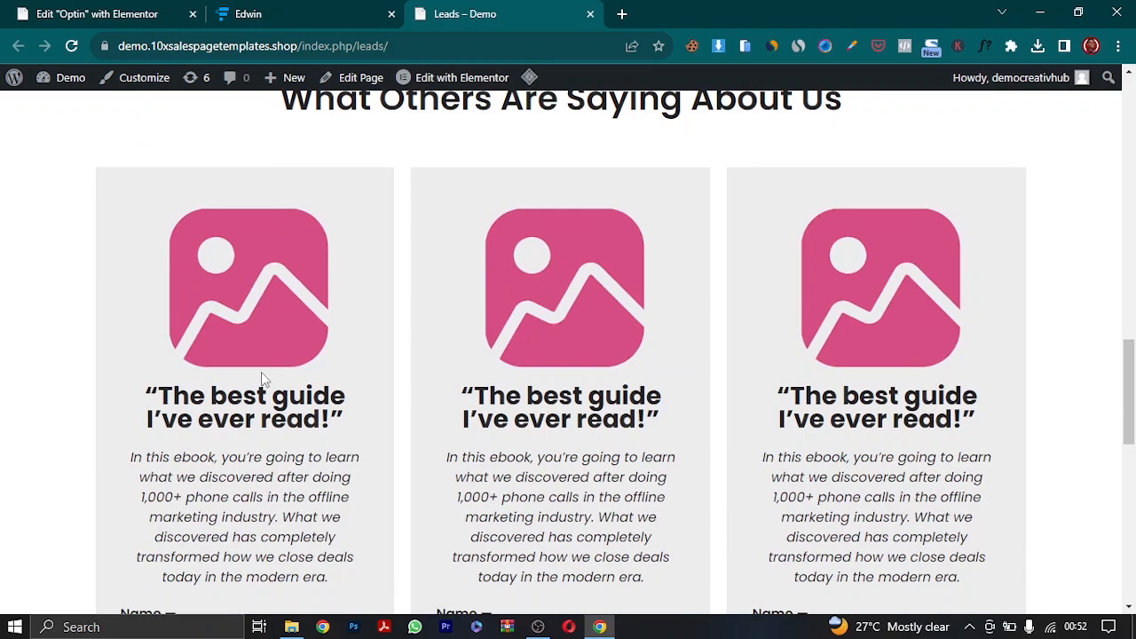
pyautogui.moveTo(1130, 404); pyautogui.dragTo(1130, 372)
pyautogui.scroll(10, 611, 245)
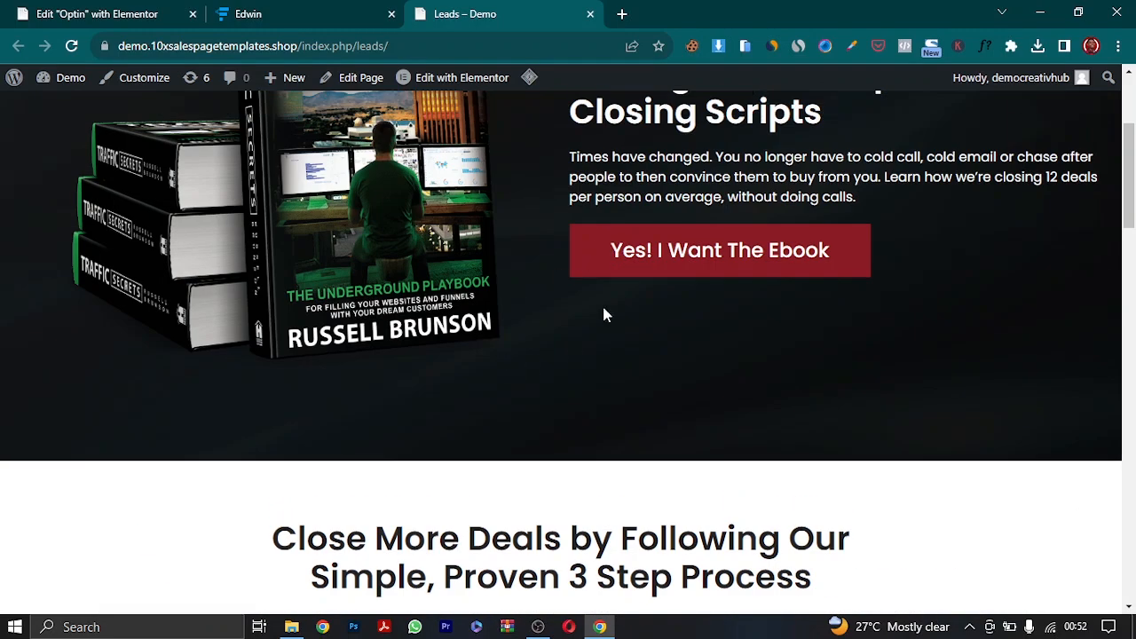
pyautogui.scroll(-5, 604, 314)
pyautogui.scroll(-10, 538, 302)
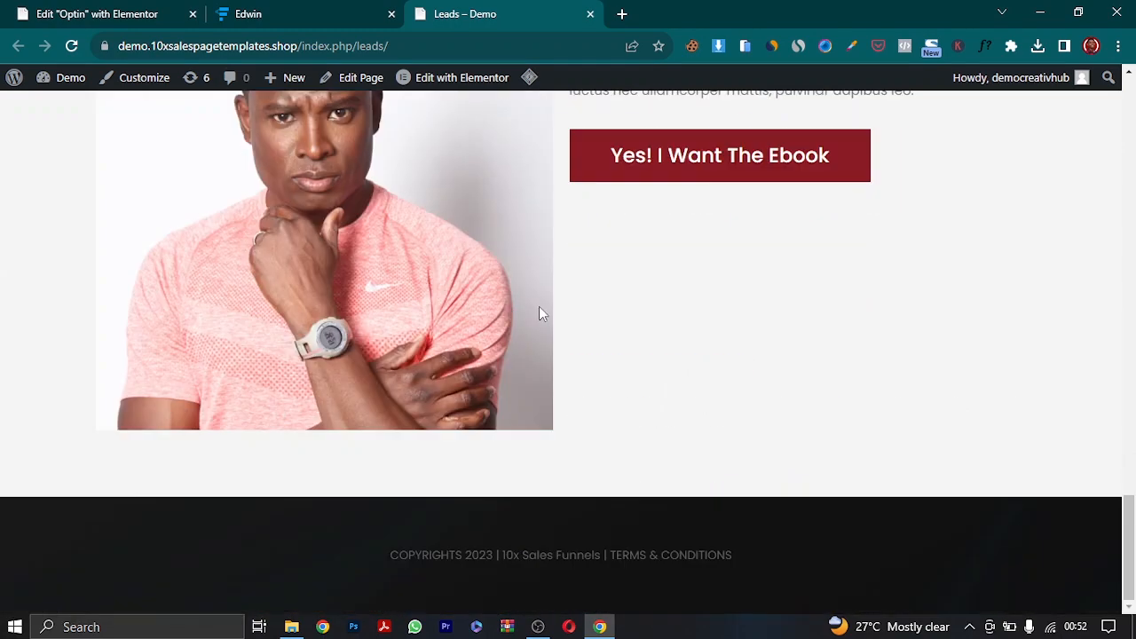
pyautogui.scroll(4, 540, 314)
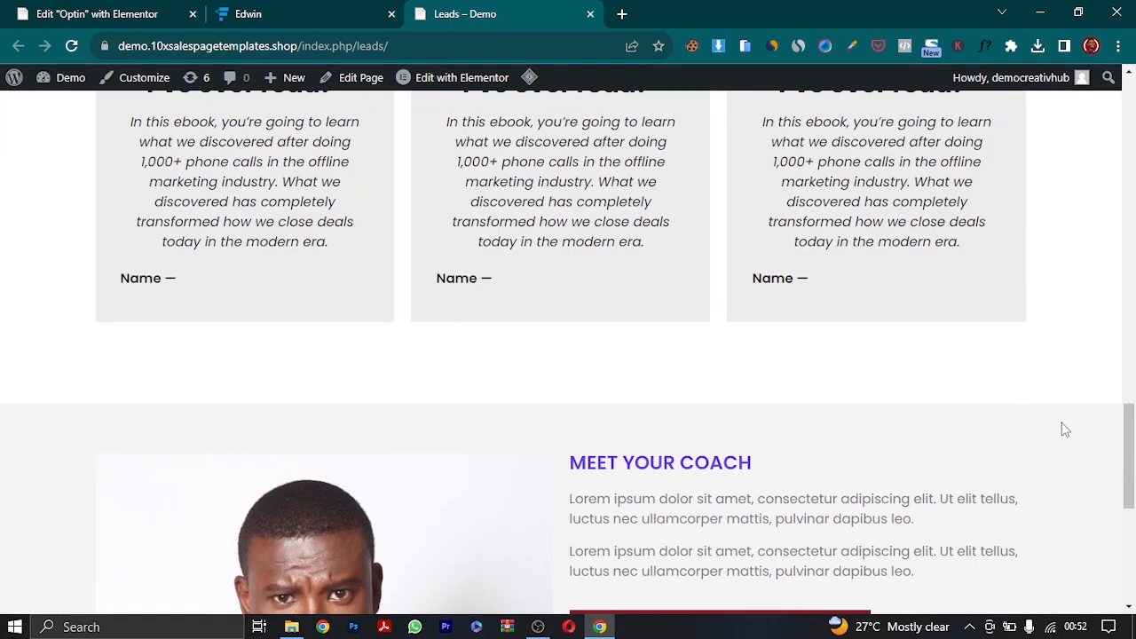
pyautogui.moveTo(1120, 442); pyautogui.dragTo(1127, 394)
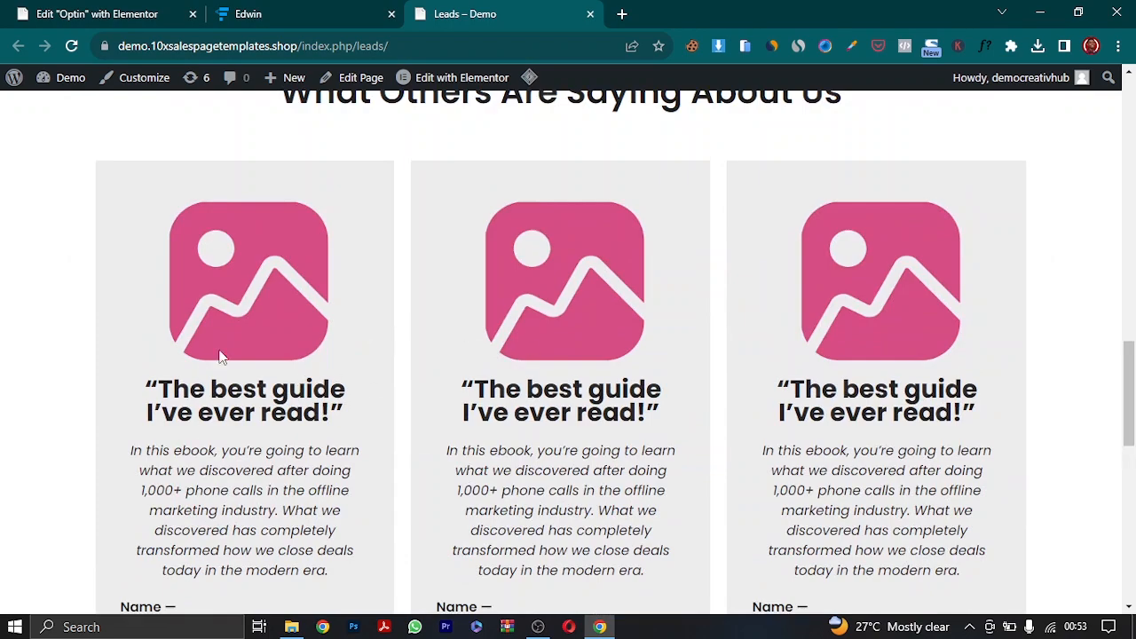
# - Copy the three-card section on the opt-in page and paste it beneath the centered ebook button
pyautogui.click(98, 14)
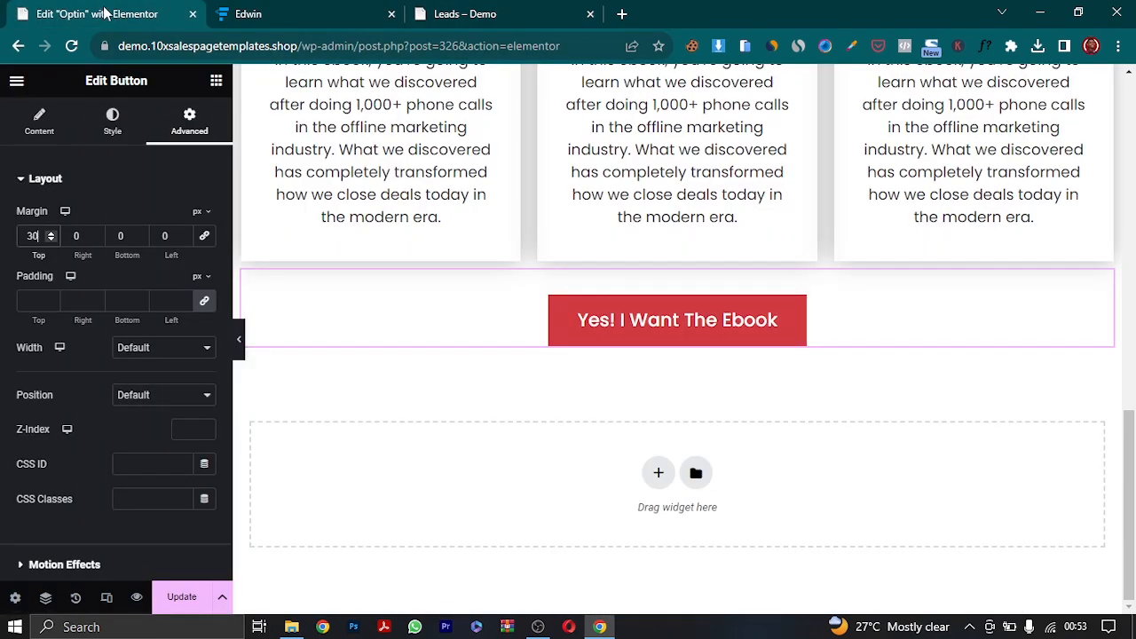
pyautogui.scroll(20, 654, 338)
pyautogui.scroll(-5, 660, 331)
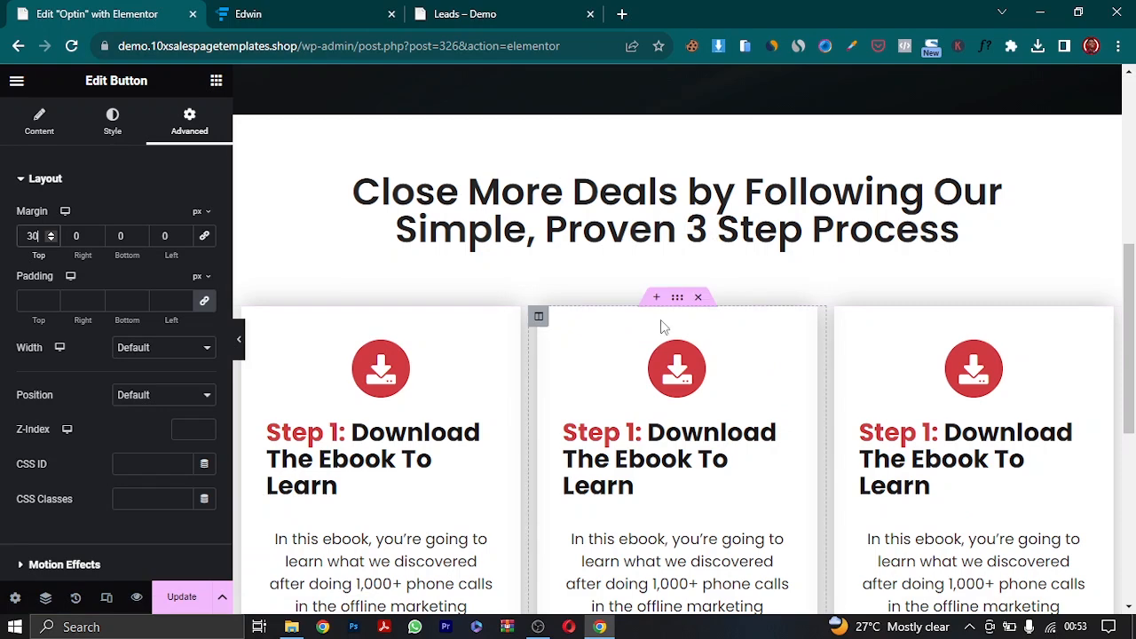
pyautogui.rightClick(678, 298)
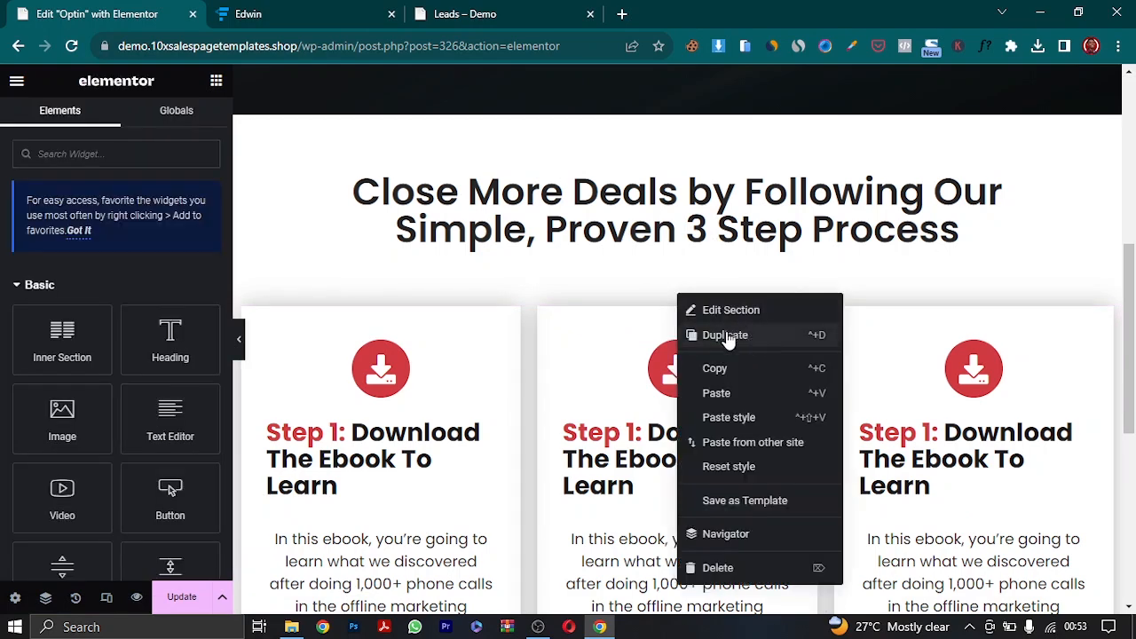
pyautogui.scroll(-5, 542, 325)
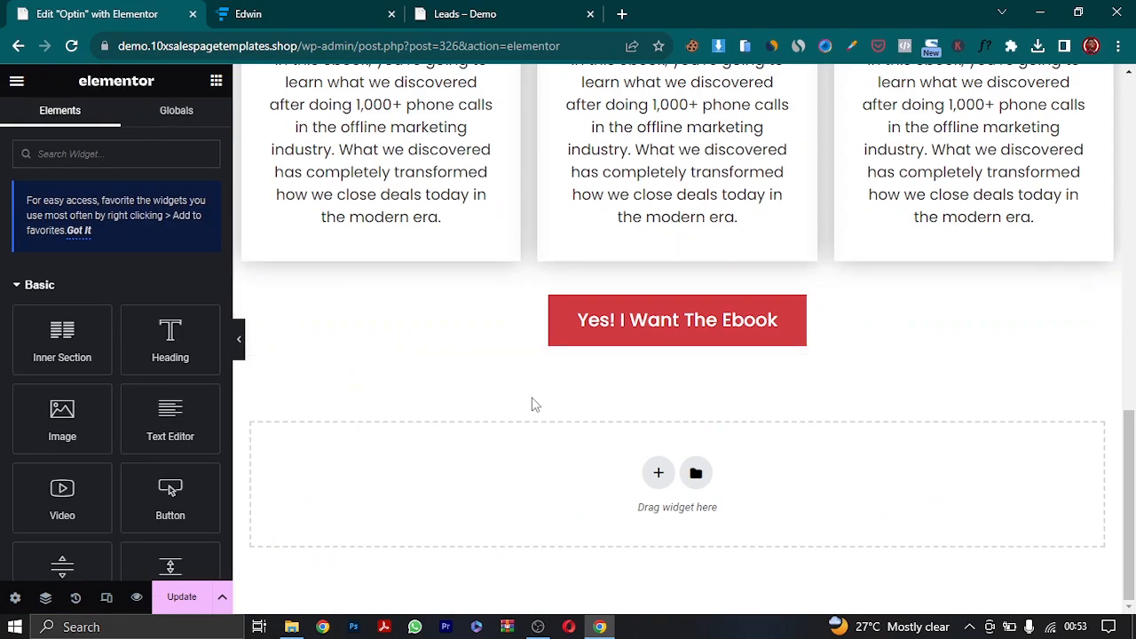
pyautogui.rightClick(460, 482)
pyautogui.click(510, 519)
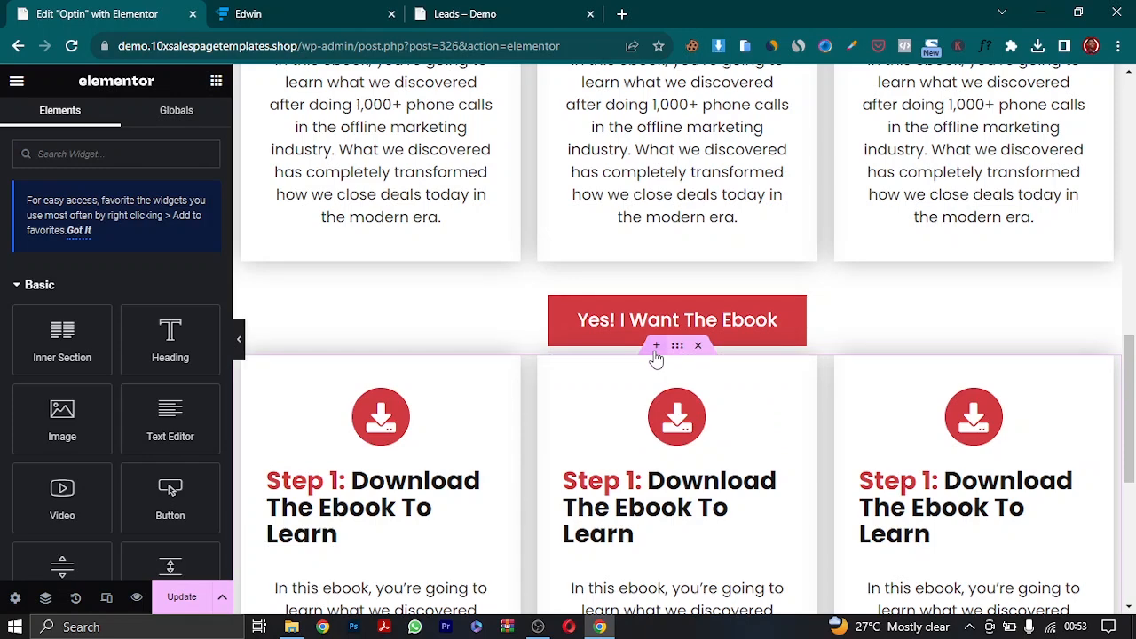
# - Insert a single-column section above the pasted cards and add a Heading widget to it
pyautogui.click(659, 346)
pyautogui.click(661, 435)
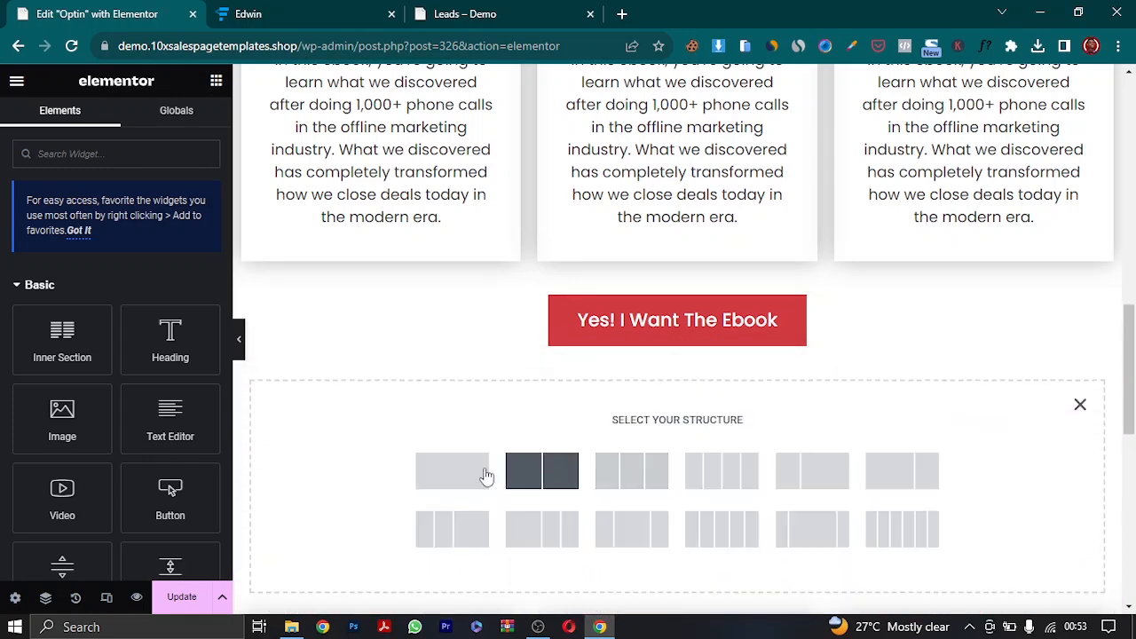
pyautogui.click(457, 474)
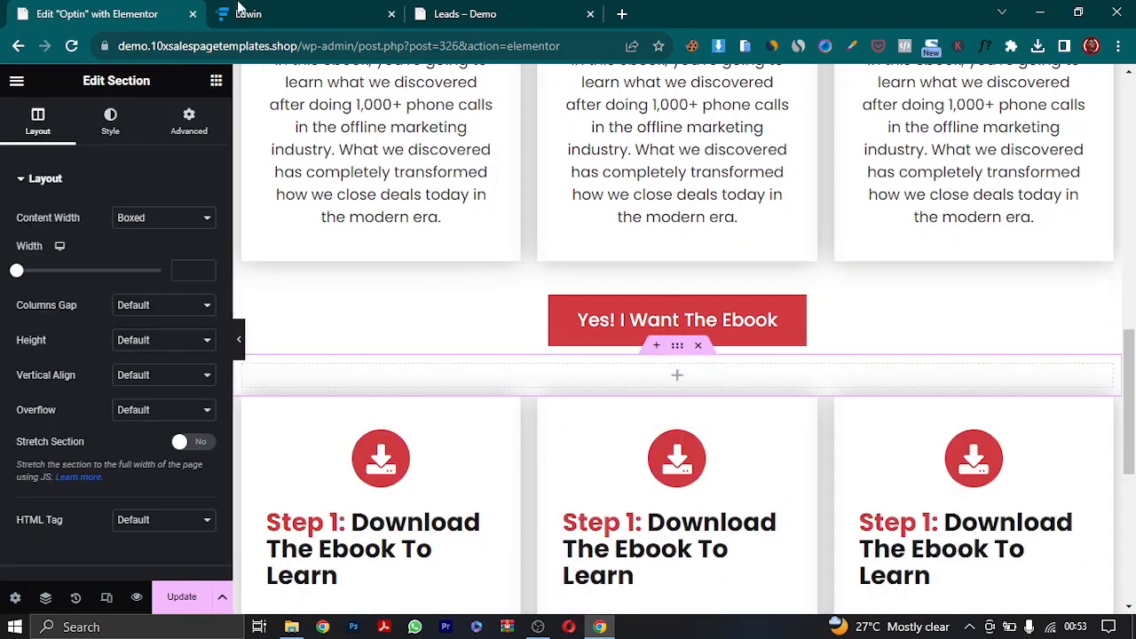
pyautogui.click(213, 82)
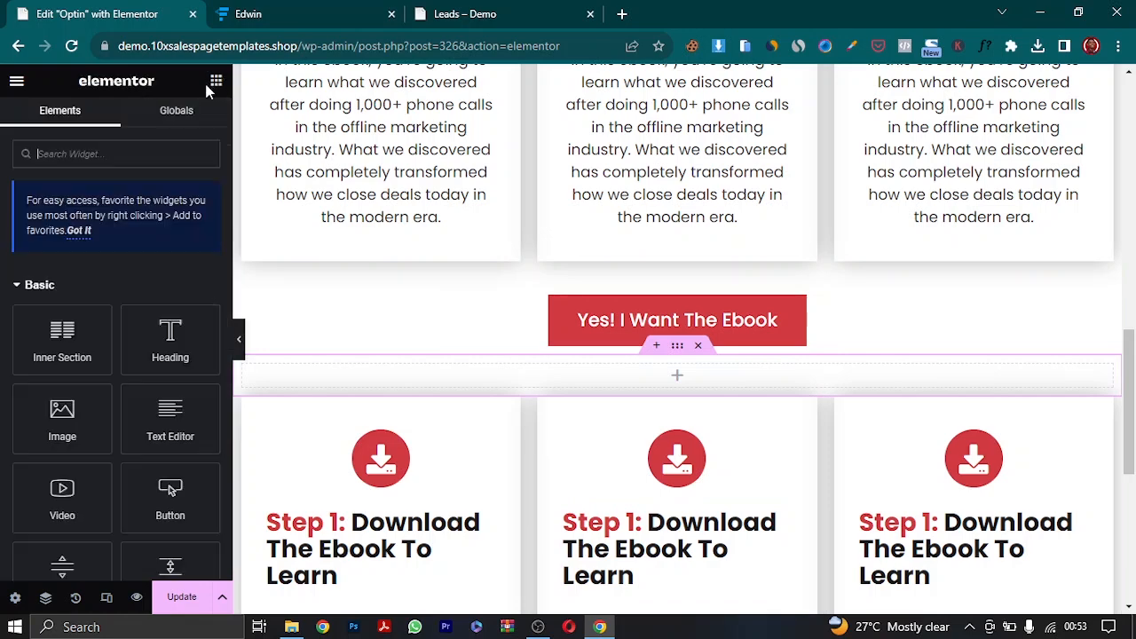
pyautogui.moveTo(147, 355); pyautogui.dragTo(443, 376)
# - Copy the "What Others Are Saying About Us" heading text from the Leads page
pyautogui.click(513, 14)
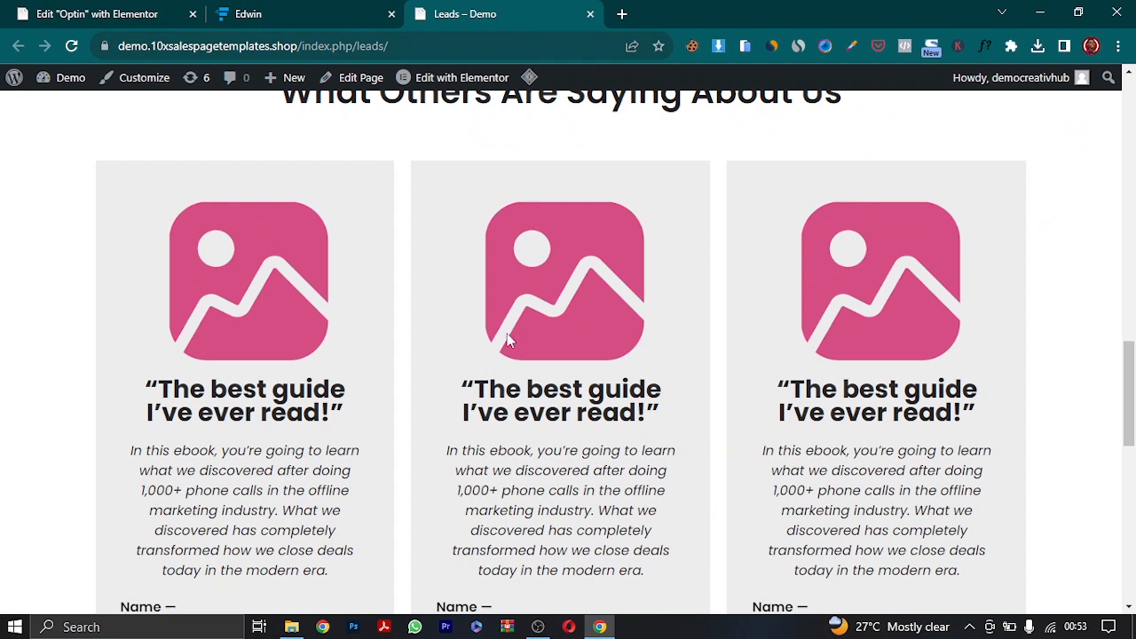
pyautogui.scroll(5, 569, 240)
pyautogui.click(597, 550)
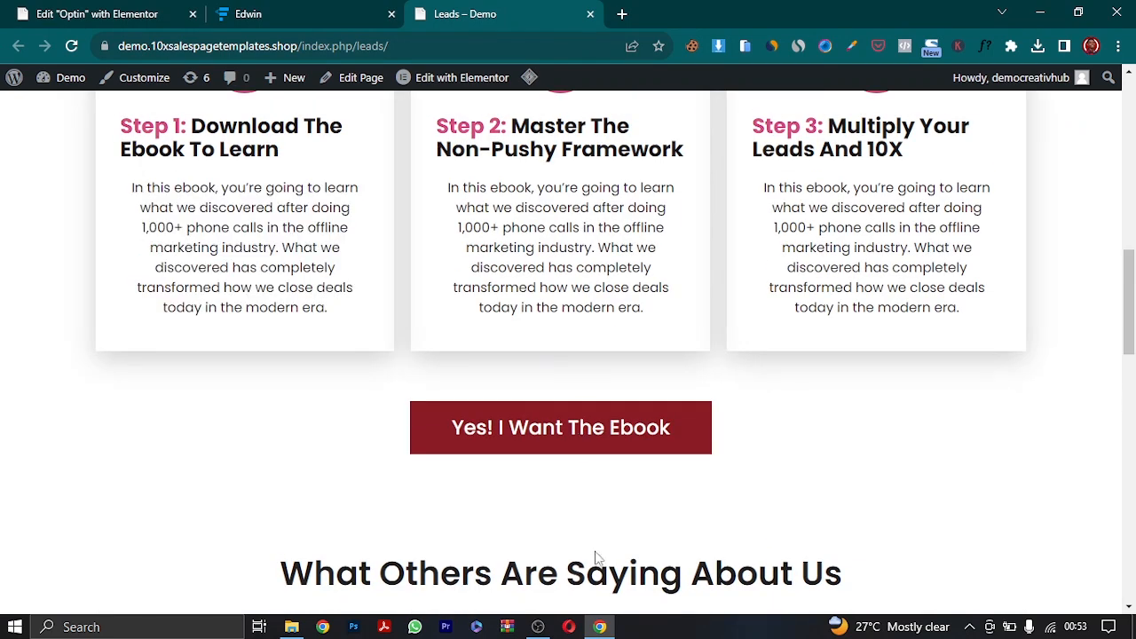
pyautogui.tripleClick(597, 587)
pyautogui.rightClick(589, 587)
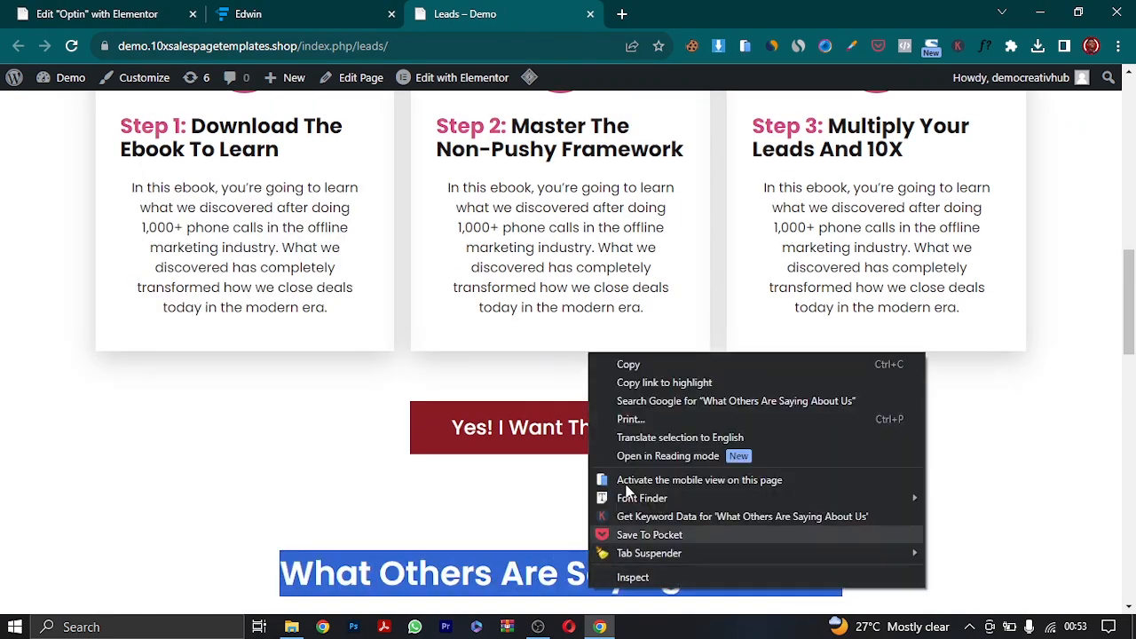
pyautogui.click(639, 362)
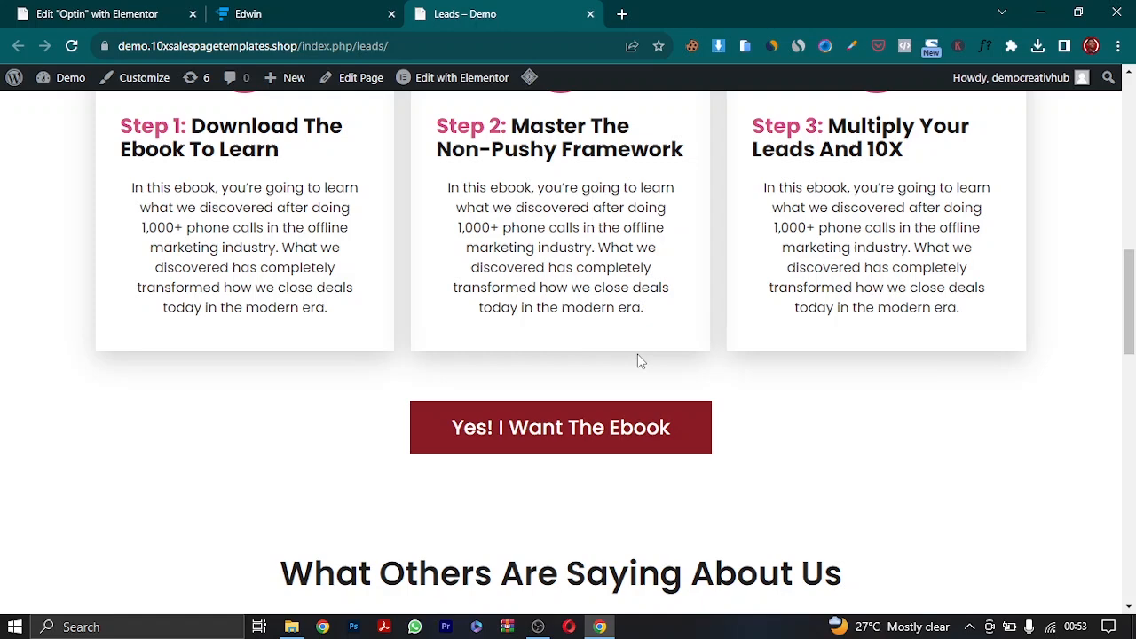
pyautogui.tripleClick(566, 575)
pyautogui.rightClick(566, 575)
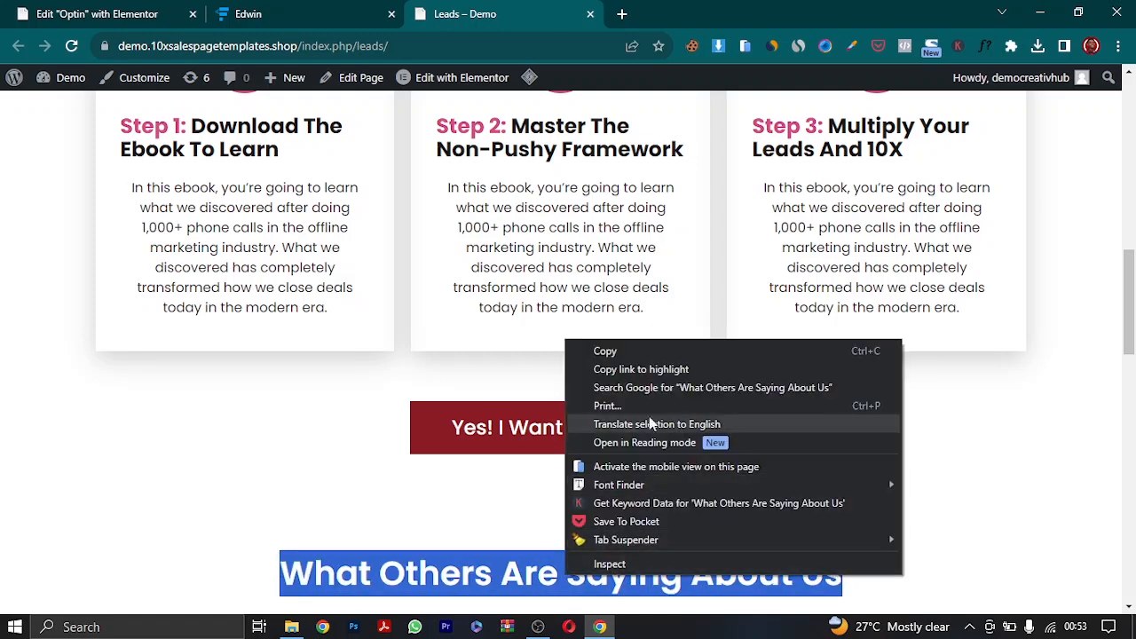
pyautogui.click(621, 351)
# - Replace the new heading's placeholder title with "What Others Are Saying About Us" and center it
pyautogui.click(93, 14)
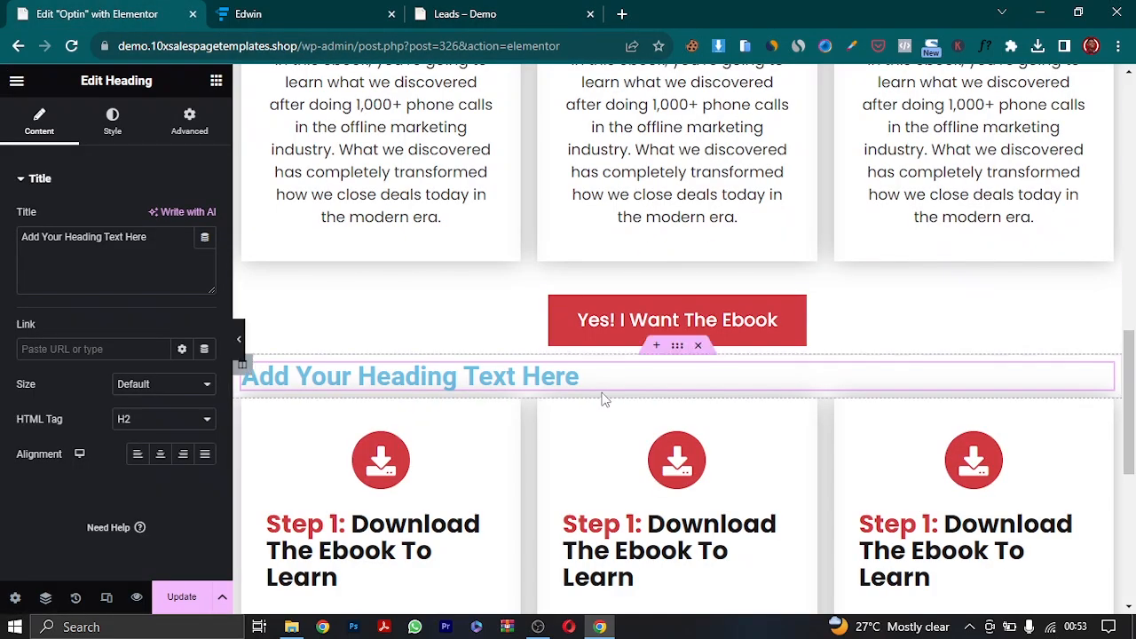
pyautogui.click(64, 238)
pyautogui.hotkey('ctrl', 'a')
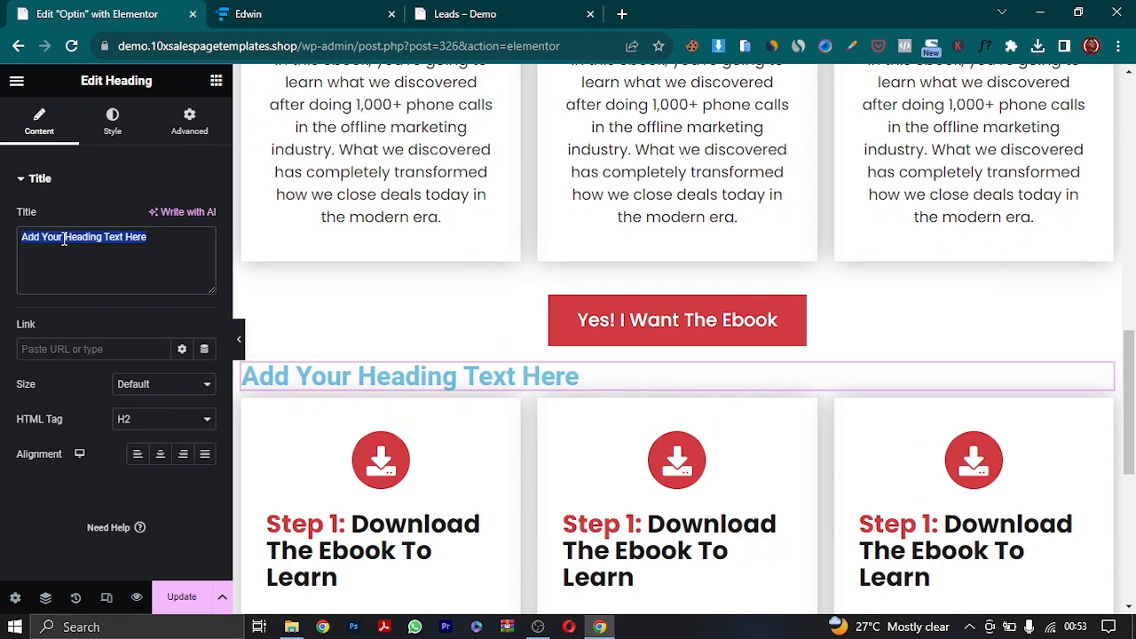
pyautogui.write('V')
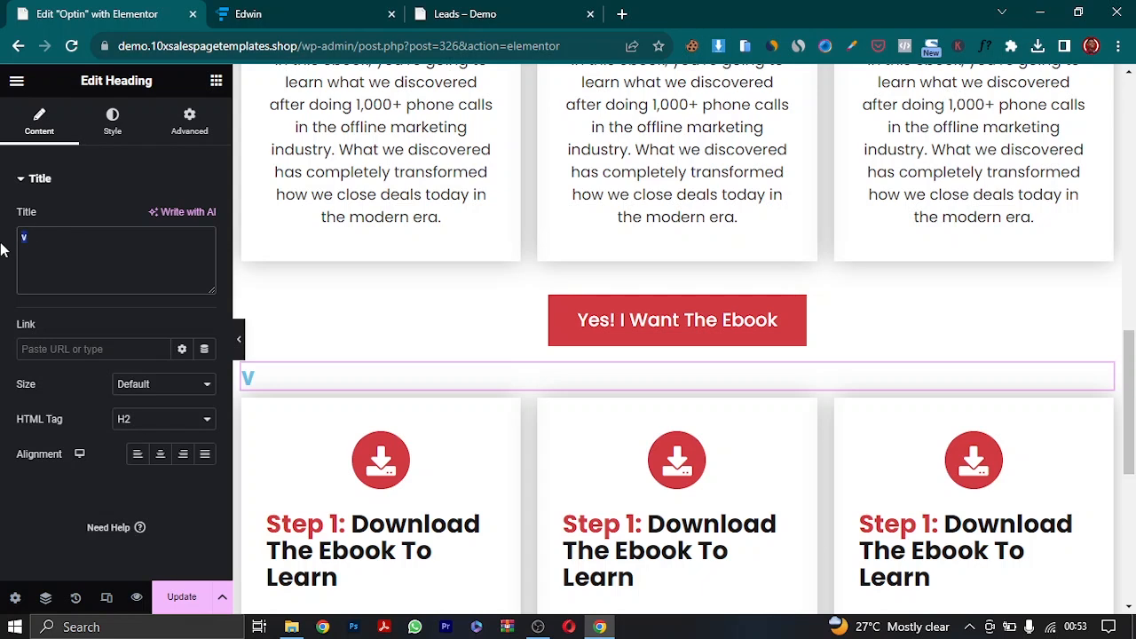
pyautogui.hotkey('ctrl', 'v')
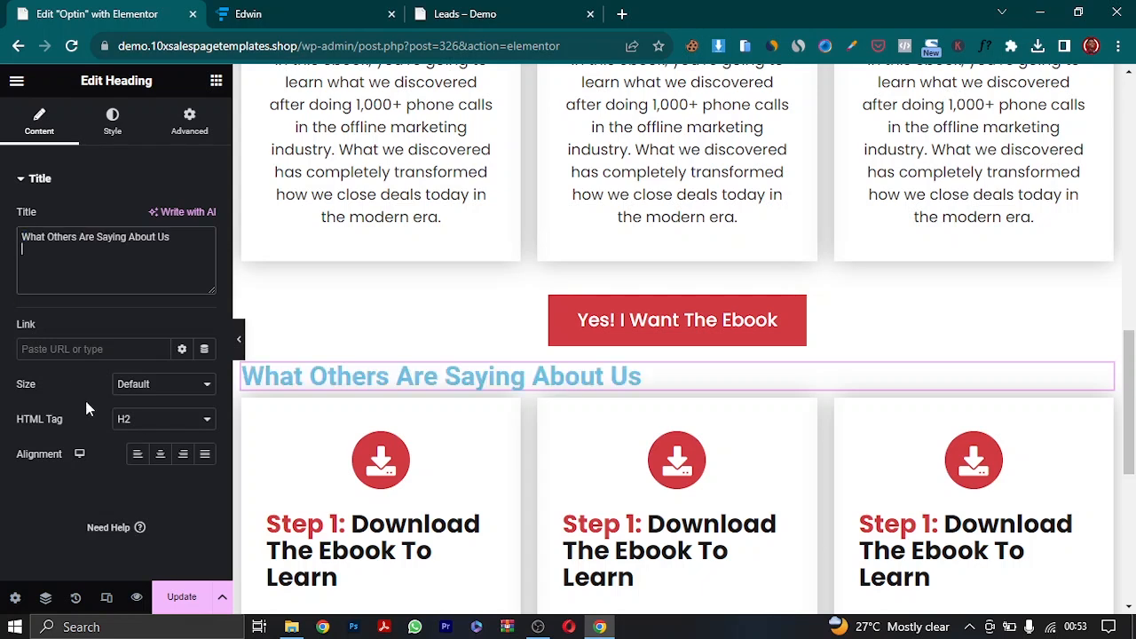
pyautogui.click(160, 453)
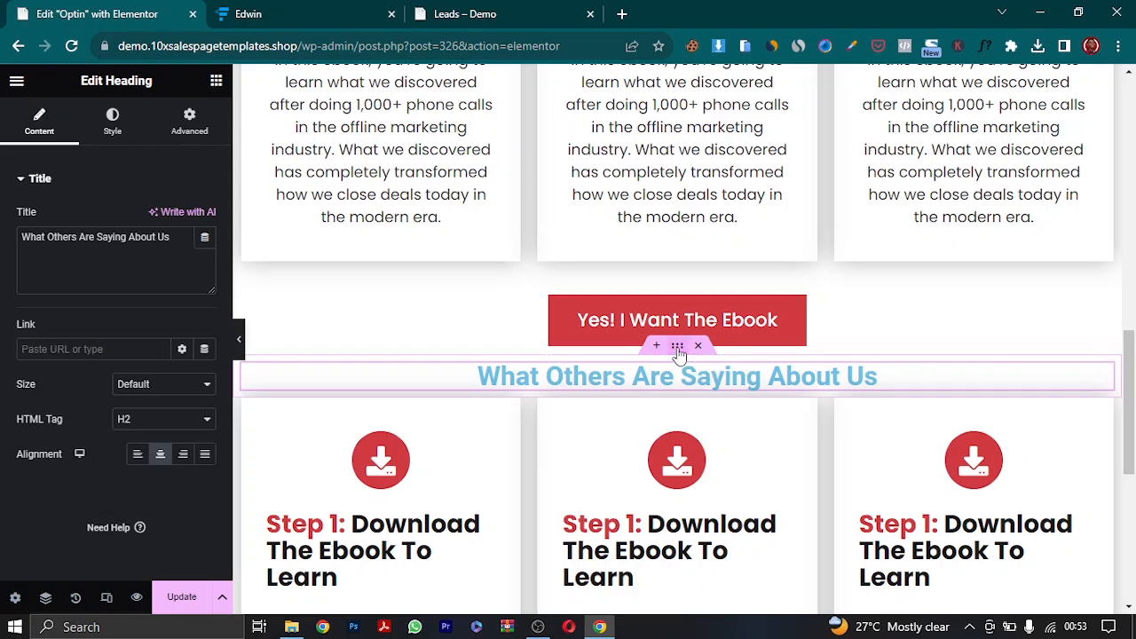
# - Unlink the new heading section's padding and set it to 100 px top and 40 px bottom
pyautogui.click(677, 351)
pyautogui.click(188, 125)
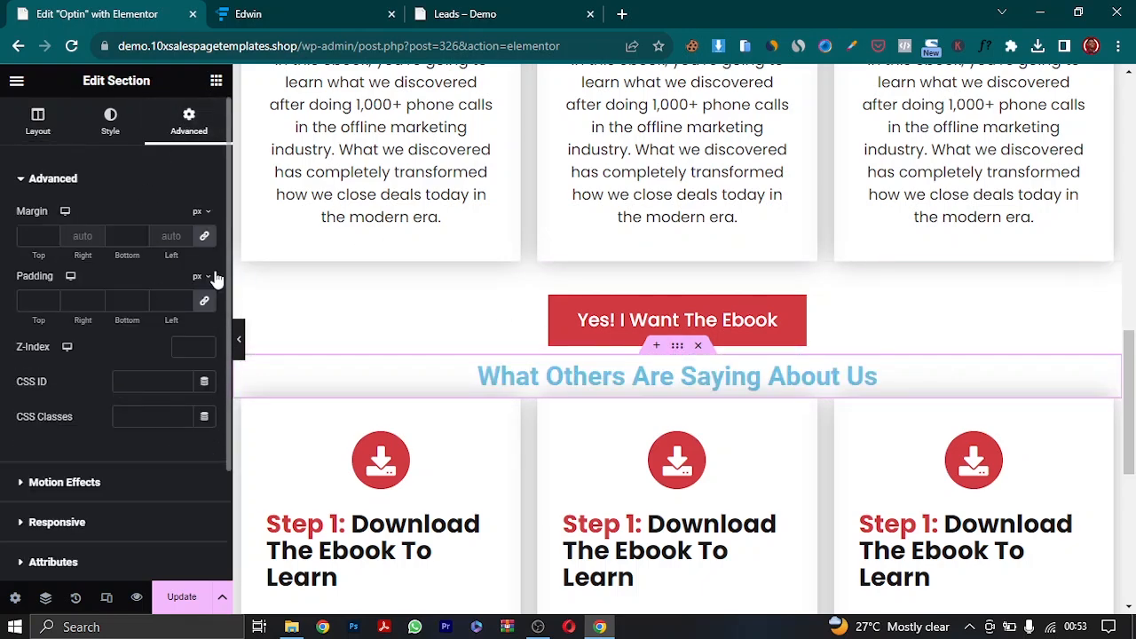
pyautogui.click(204, 300)
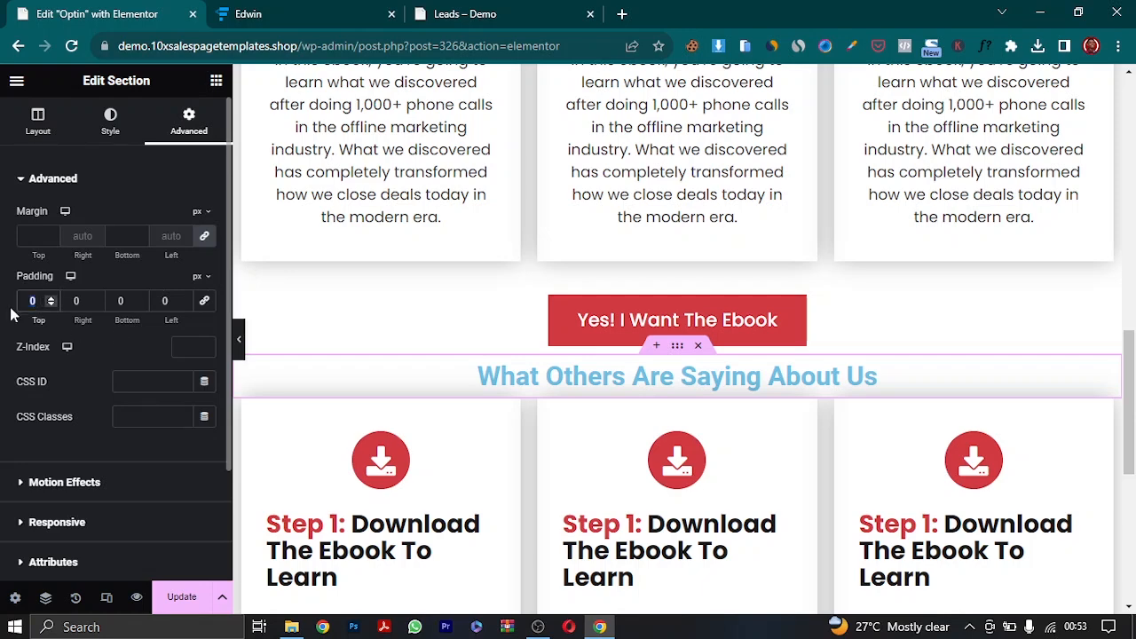
pyautogui.write('70')
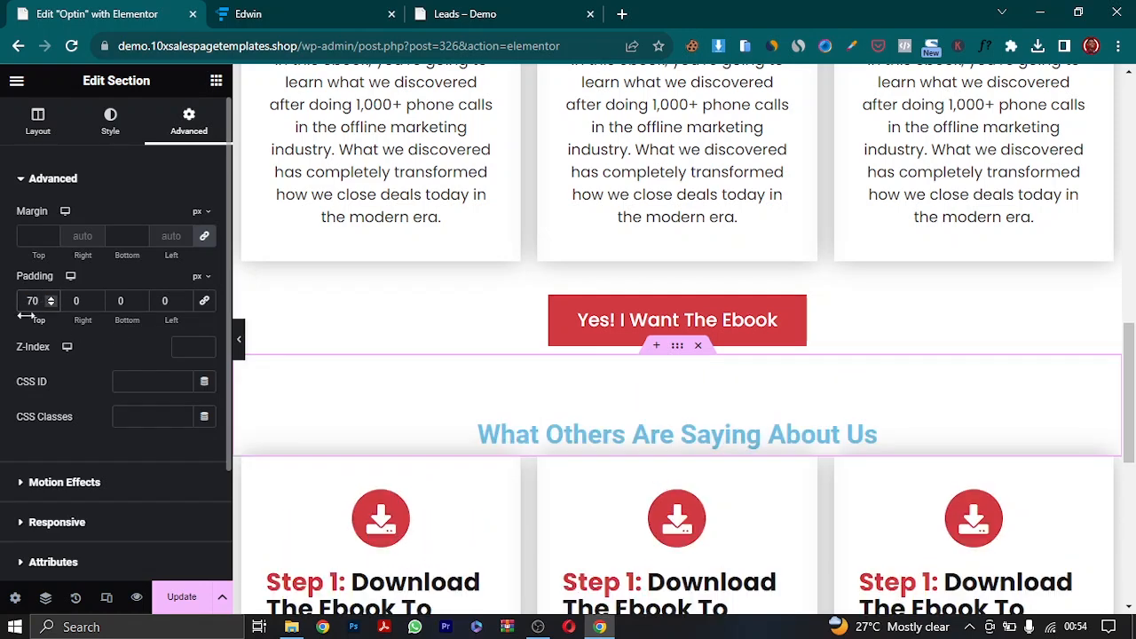
pyautogui.press('BackSpace')
pyautogui.press('BackSpace')
pyautogui.write('0')
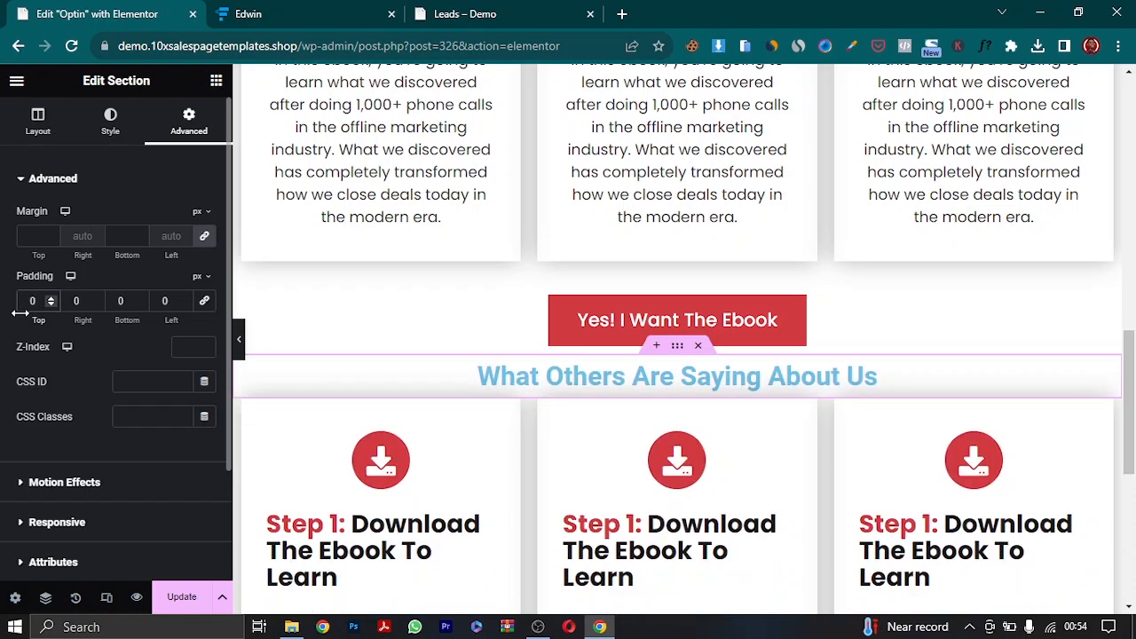
pyautogui.write('100')
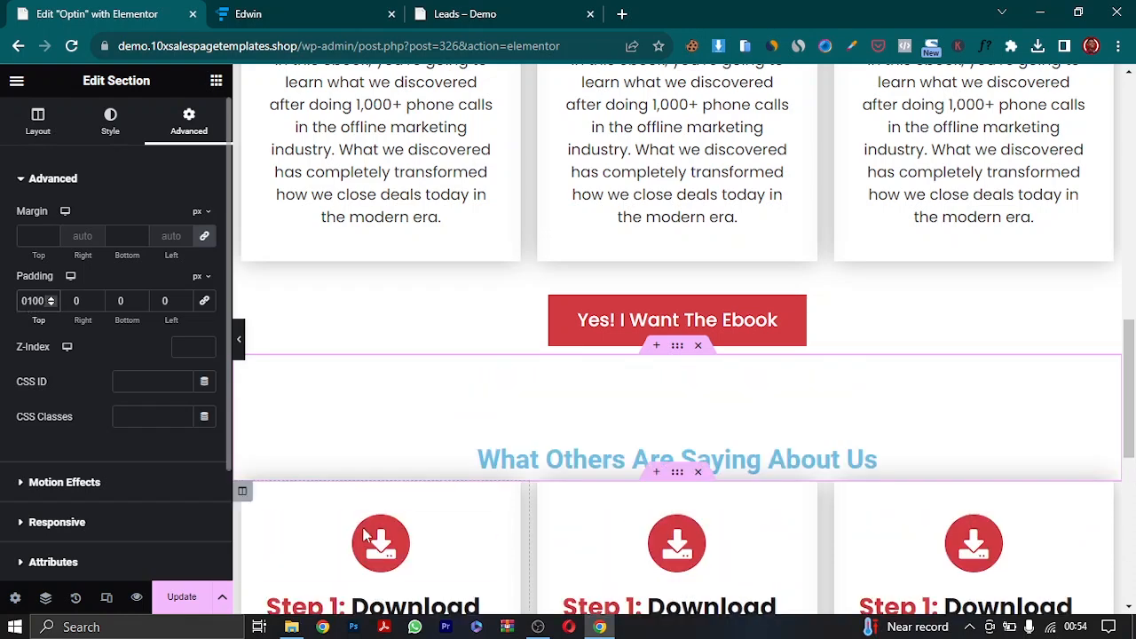
pyautogui.doubleClick(123, 301)
pyautogui.write('40')
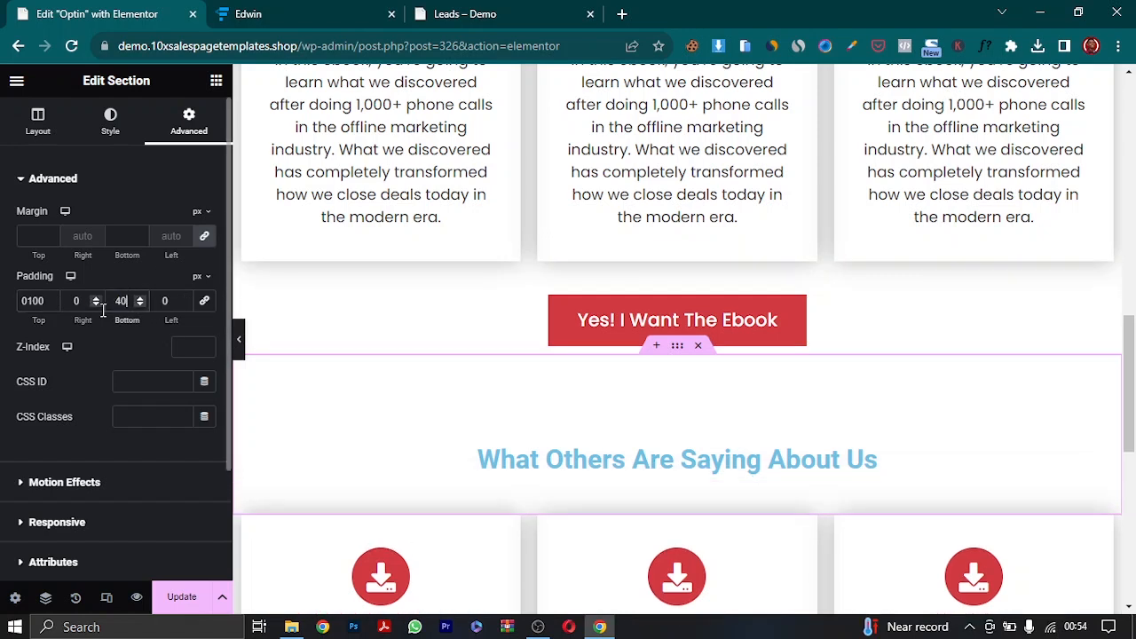
pyautogui.moveTo(1132, 435); pyautogui.dragTo(1132, 483)
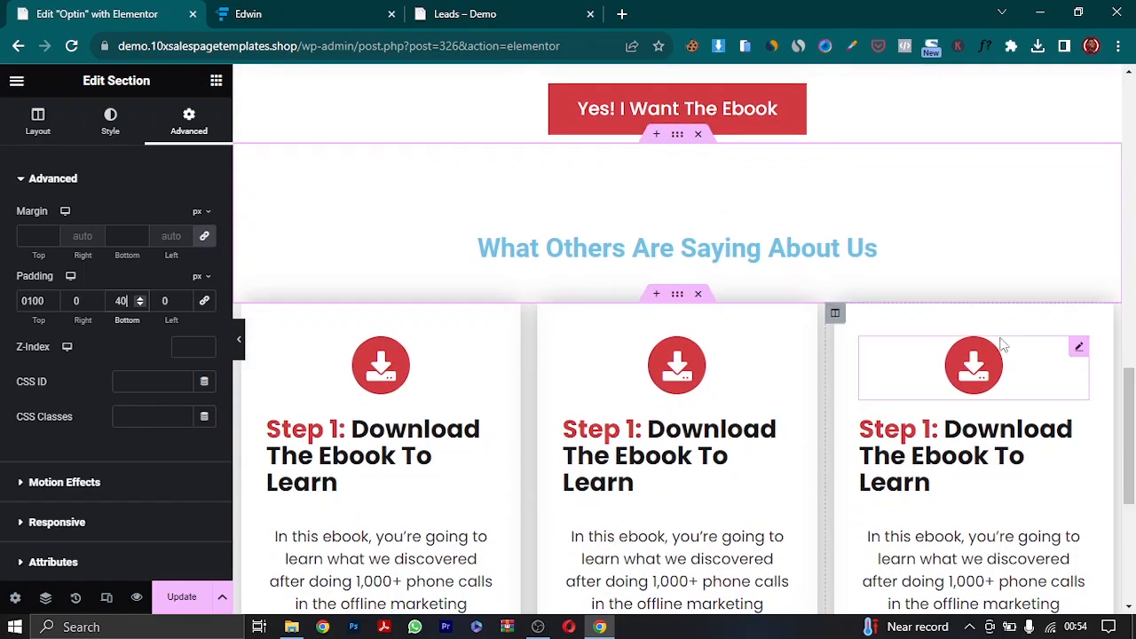
# - Apply the style of the "Close More Deals by Following Our Simple, Proven 3 Step Process" heading to the "What Others Are Saying About Us" heading
pyautogui.scroll(2, 764, 240)
pyautogui.scroll(4, 759, 241)
pyautogui.scroll(-10, 738, 247)
pyautogui.scroll(5, 744, 268)
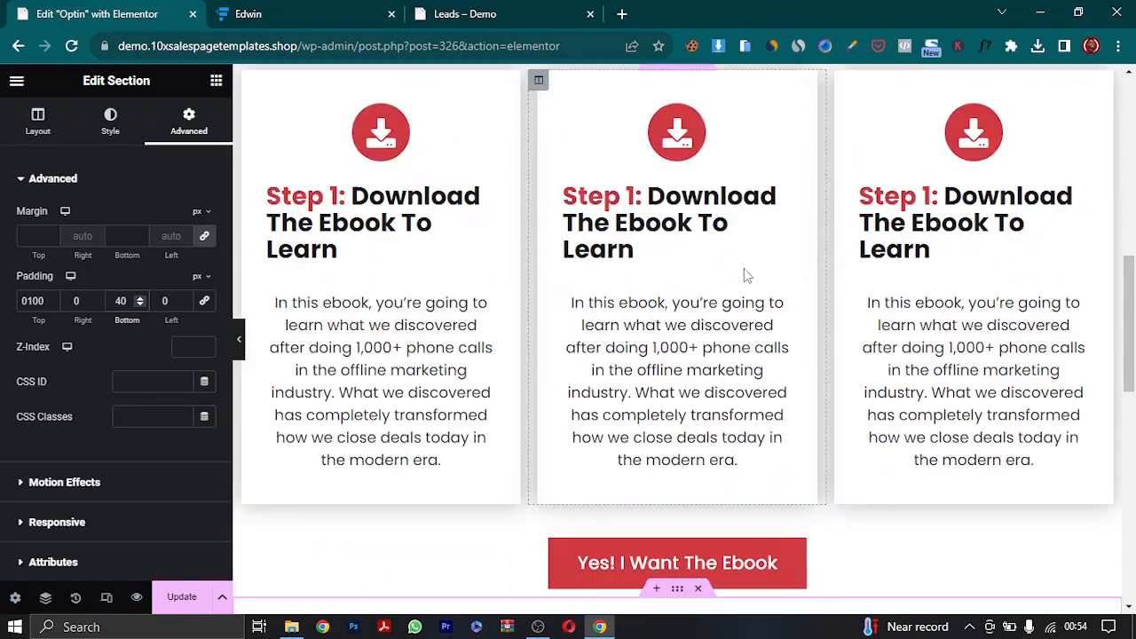
pyautogui.rightClick(991, 235)
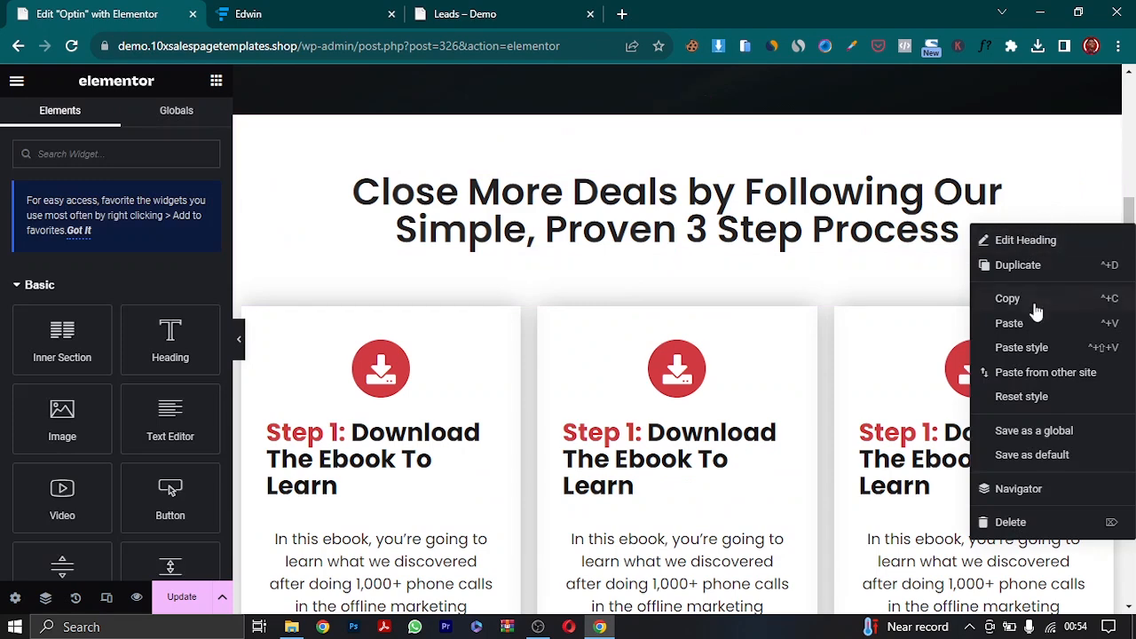
pyautogui.click(1031, 302)
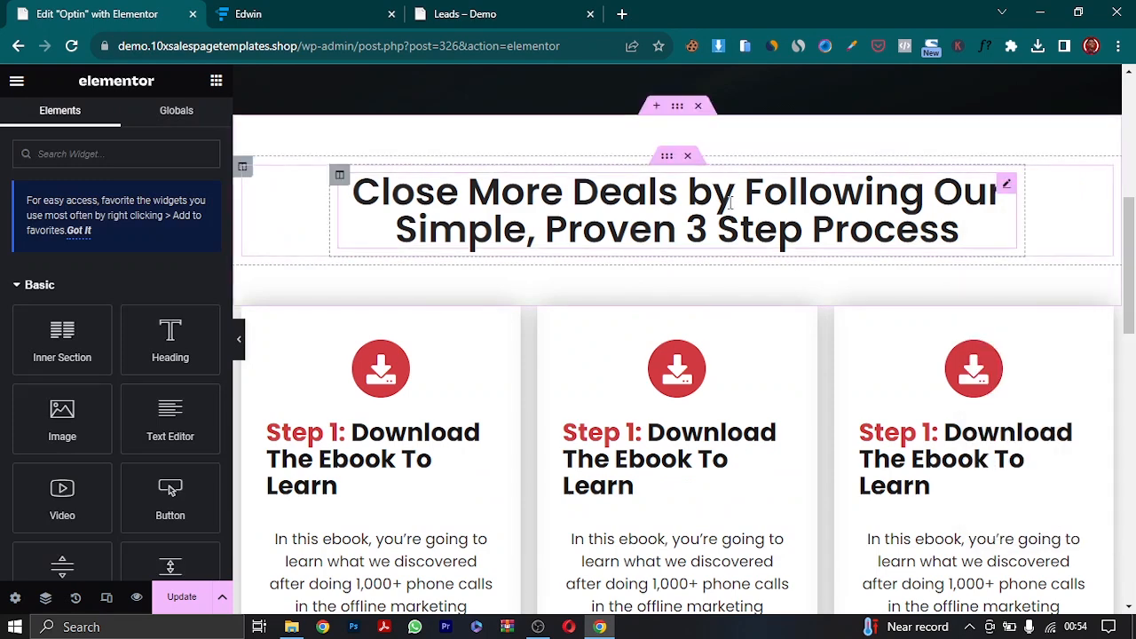
pyautogui.scroll(-5, 772, 310)
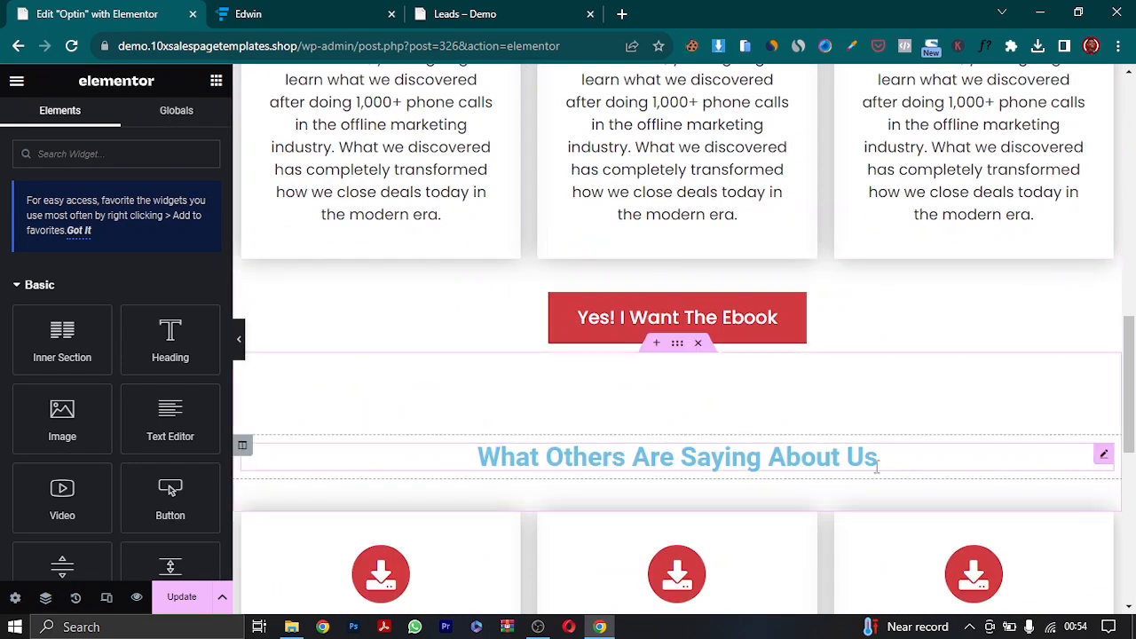
pyautogui.rightClick(890, 472)
pyautogui.click(954, 419)
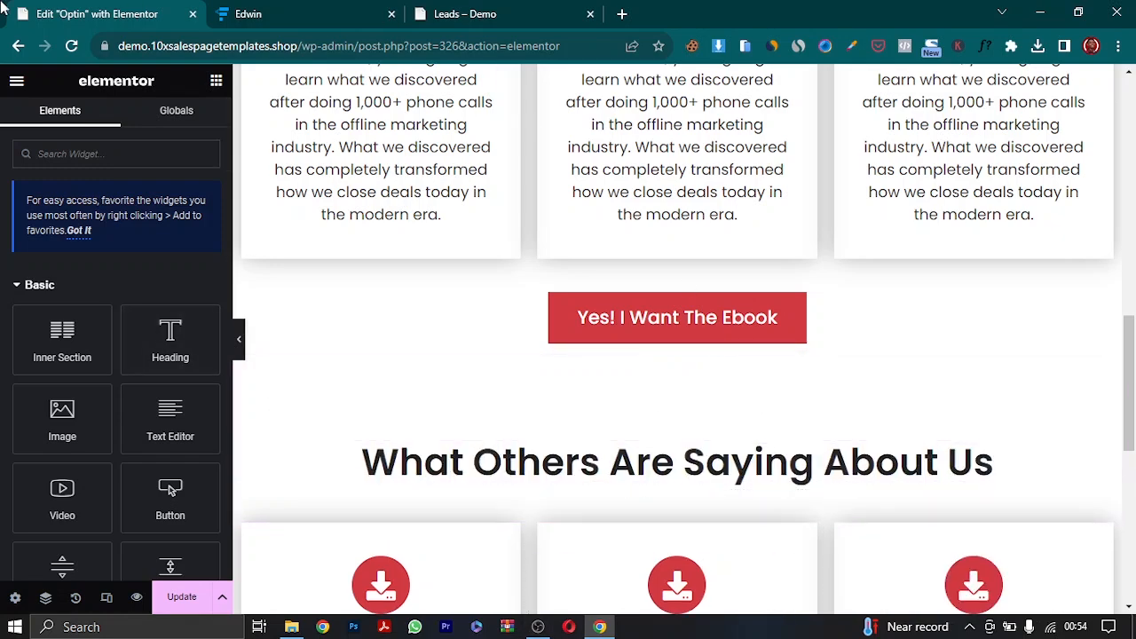
# - Check the testimonial cards on the Leads reference page and remove the box shadow from the first column under "What Others Are Saying About Us"
pyautogui.click(479, 13)
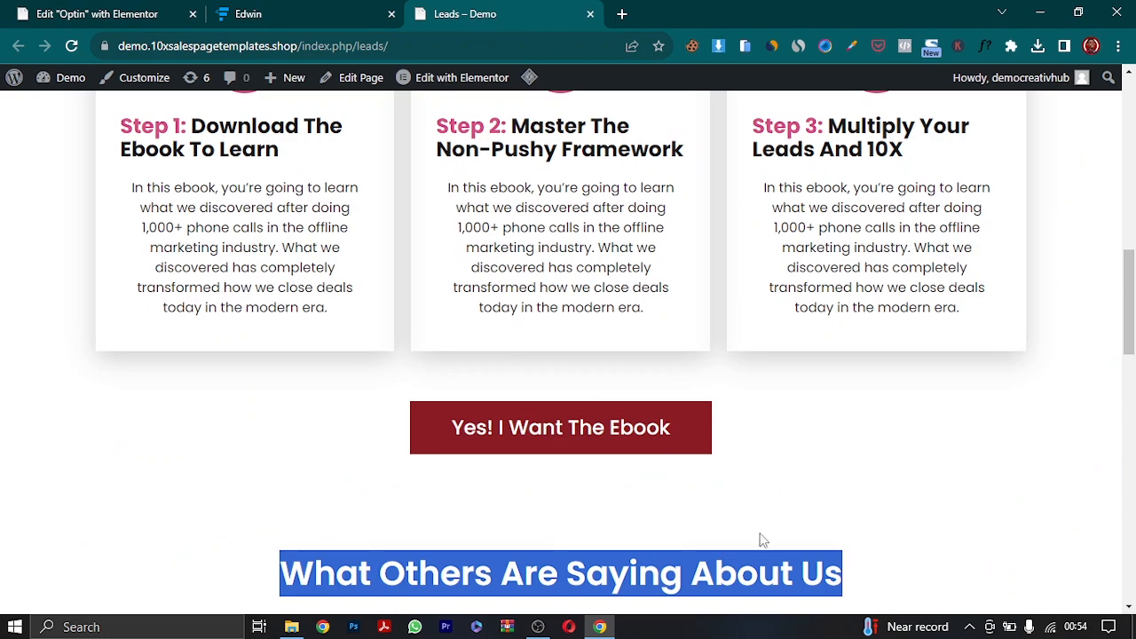
pyautogui.scroll(-5, 769, 492)
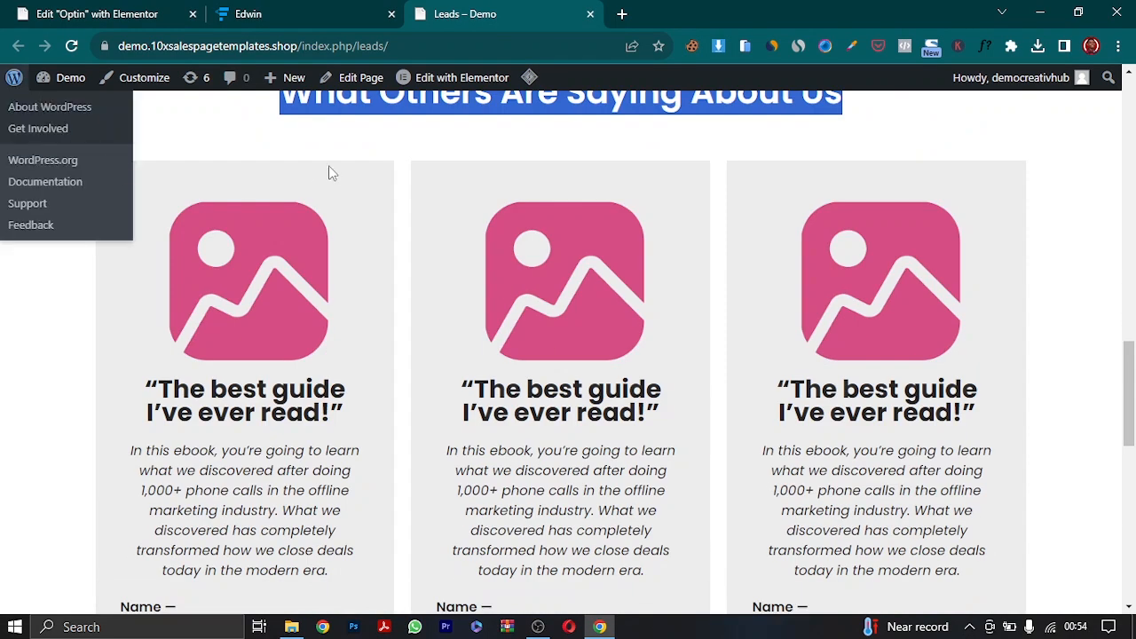
pyautogui.click(142, 13)
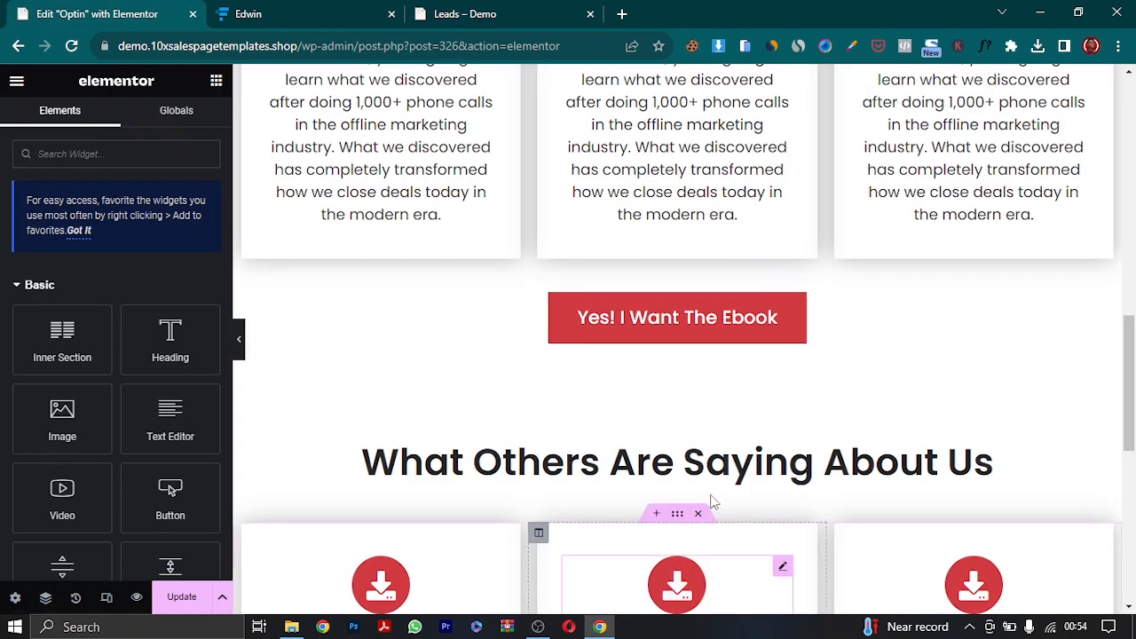
pyautogui.scroll(-5, 722, 447)
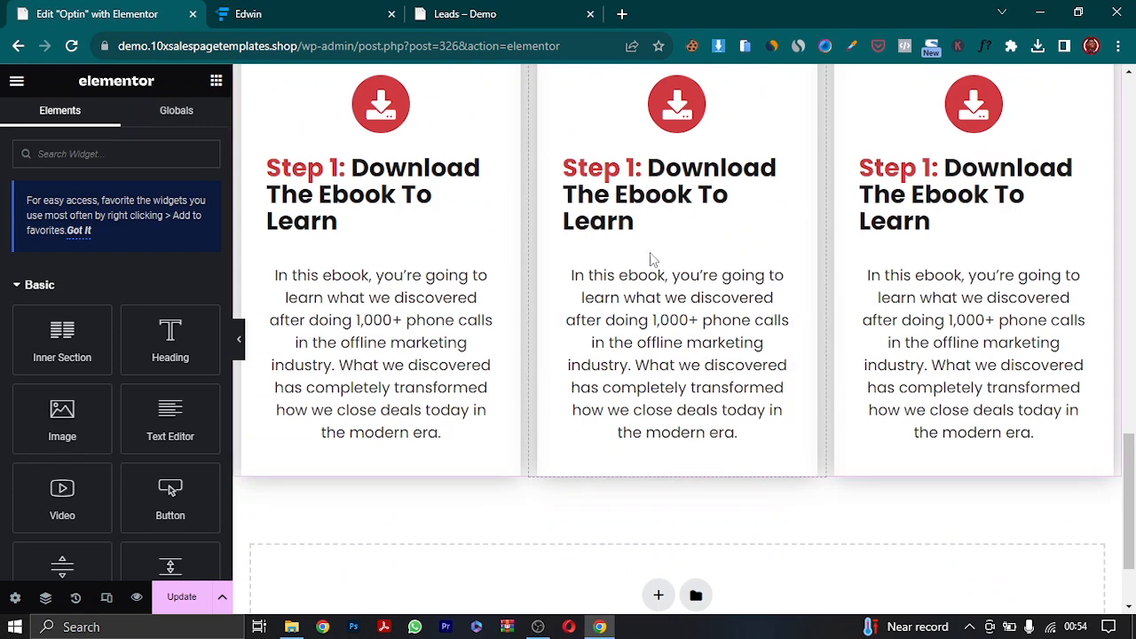
pyautogui.moveTo(1132, 533); pyautogui.dragTo(1132, 484)
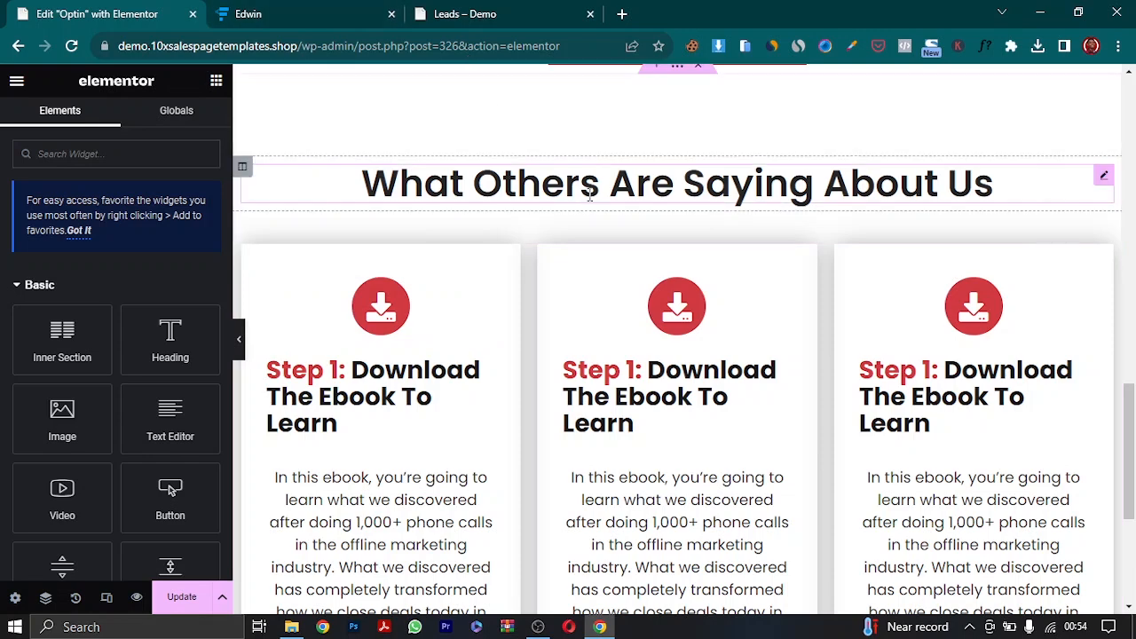
pyautogui.click(516, 11)
pyautogui.click(131, 18)
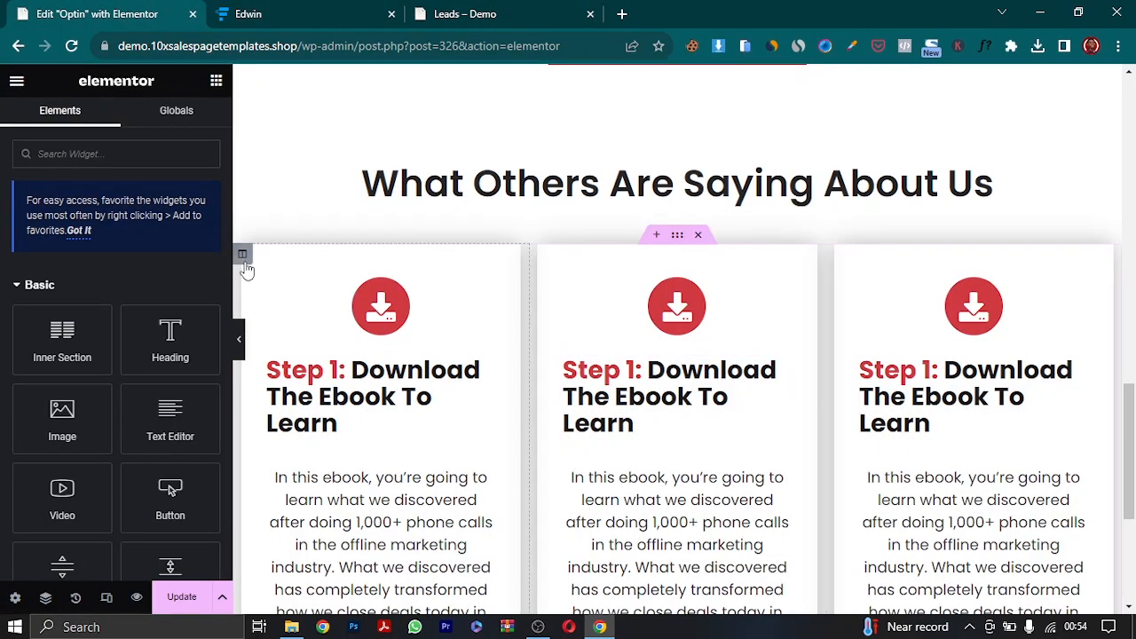
pyautogui.click(242, 256)
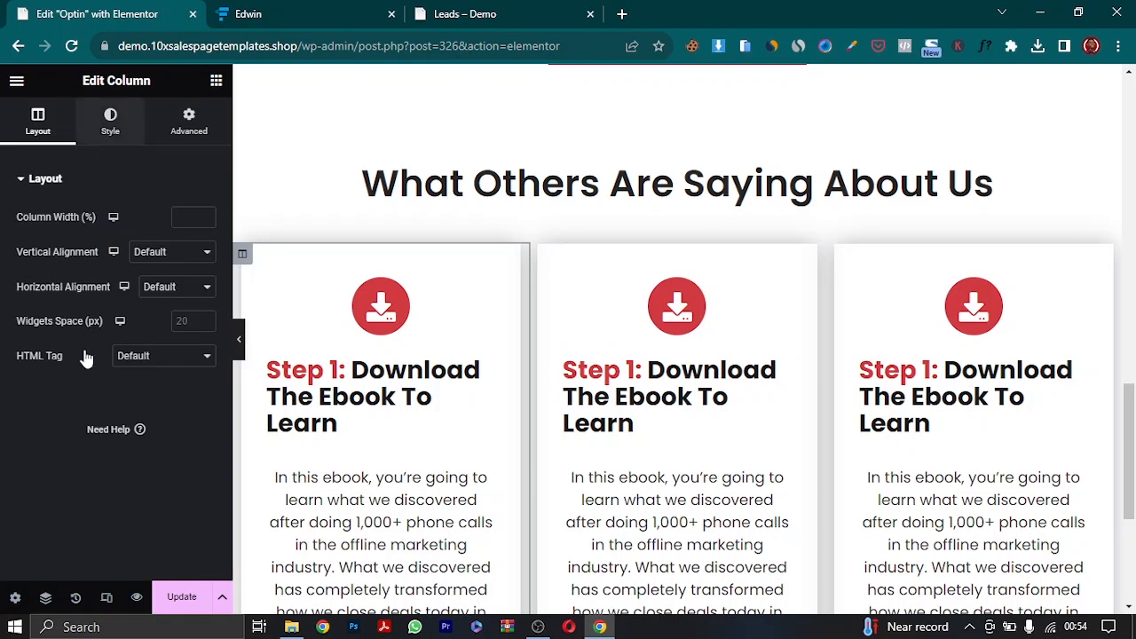
pyautogui.click(110, 122)
pyautogui.click(96, 300)
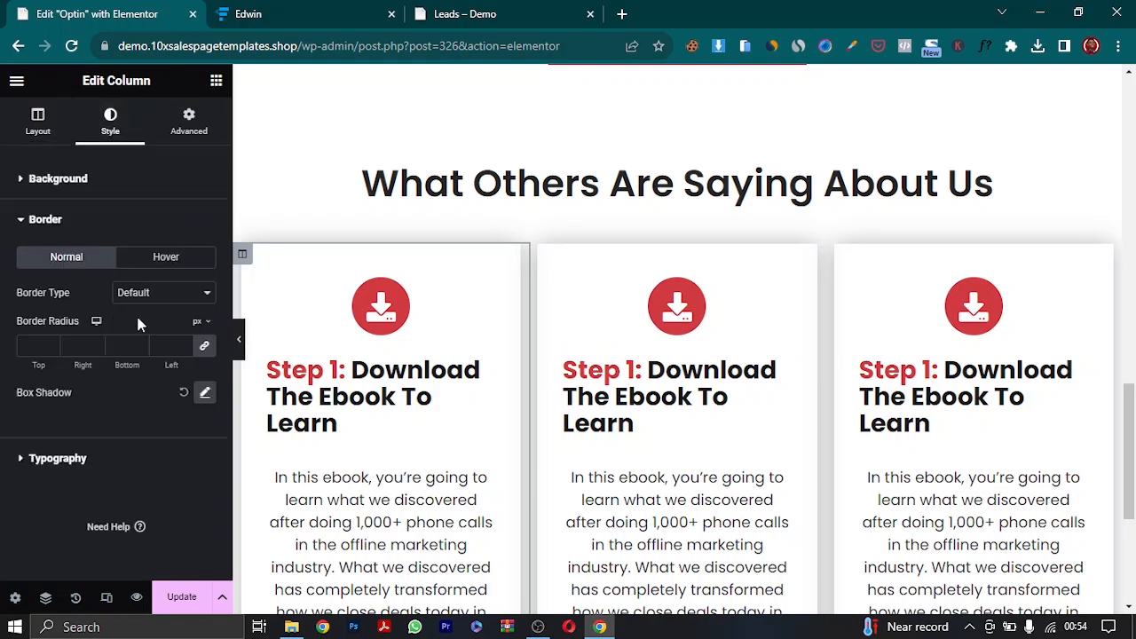
pyautogui.click(183, 397)
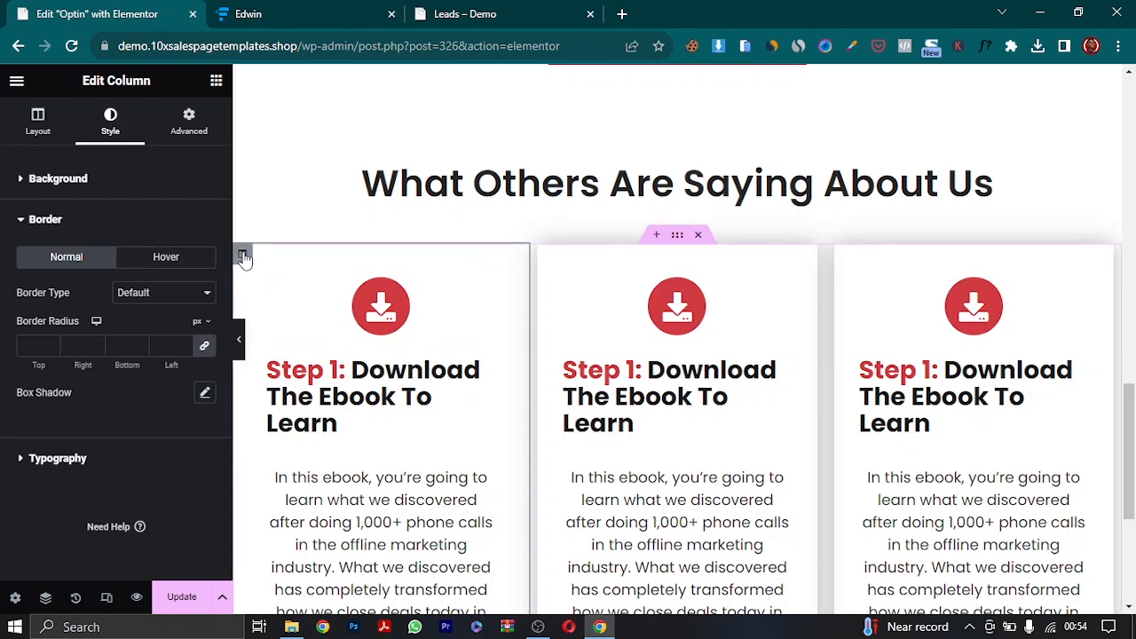
# - Give the first testimonial column a classic background in light grey #E4E4E4
pyautogui.click(60, 188)
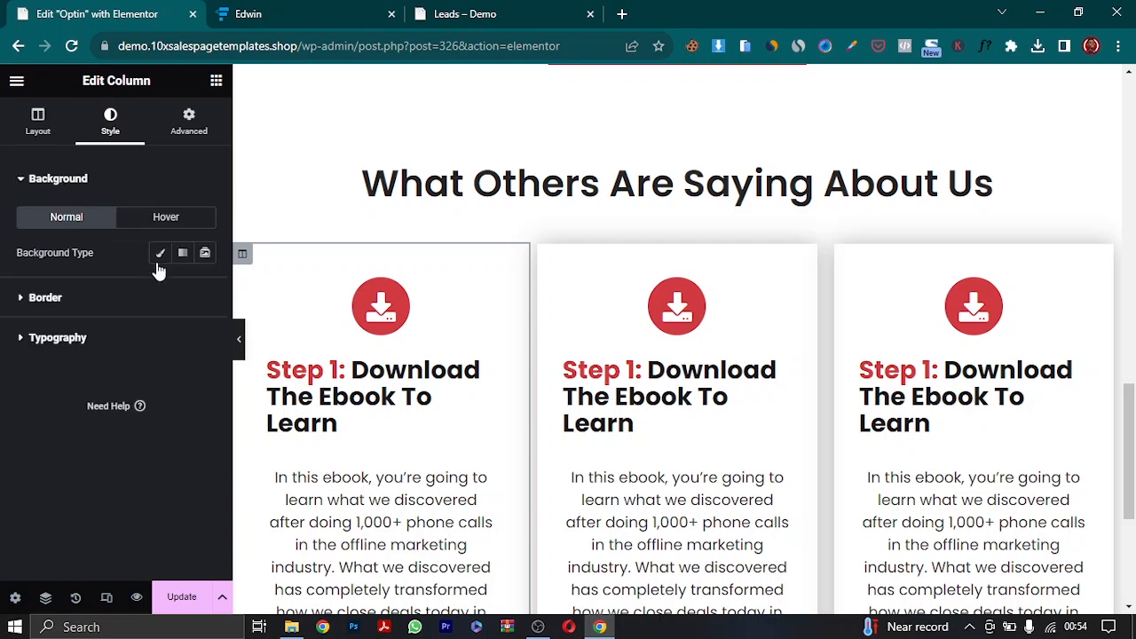
pyautogui.click(160, 254)
pyautogui.click(205, 288)
pyautogui.moveTo(120, 371); pyautogui.dragTo(109, 366)
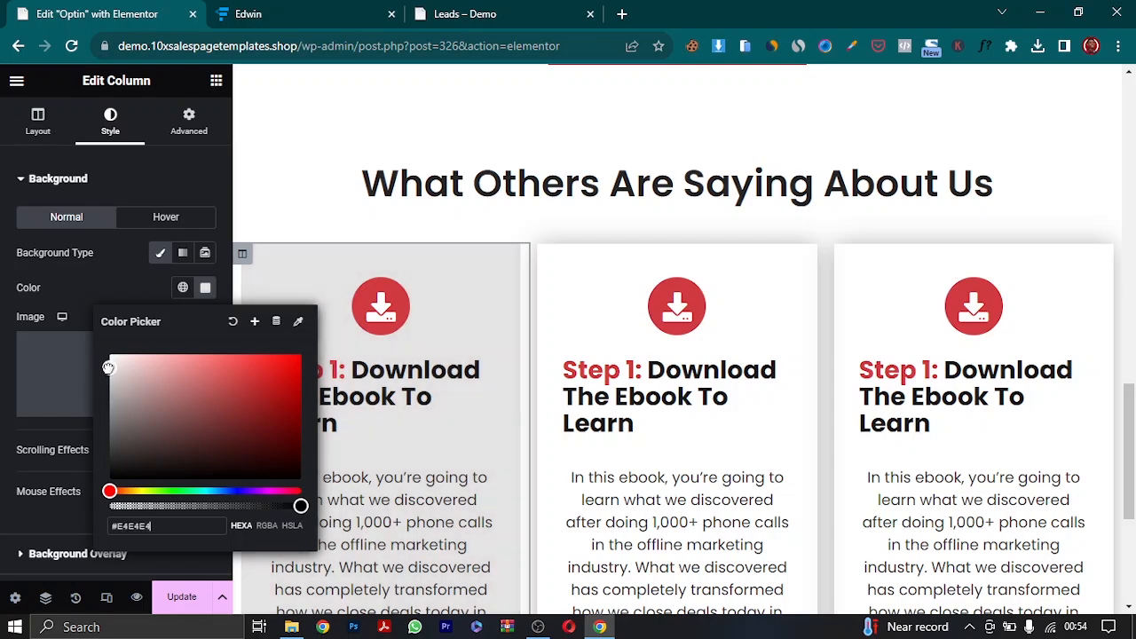
pyautogui.click(3, 269)
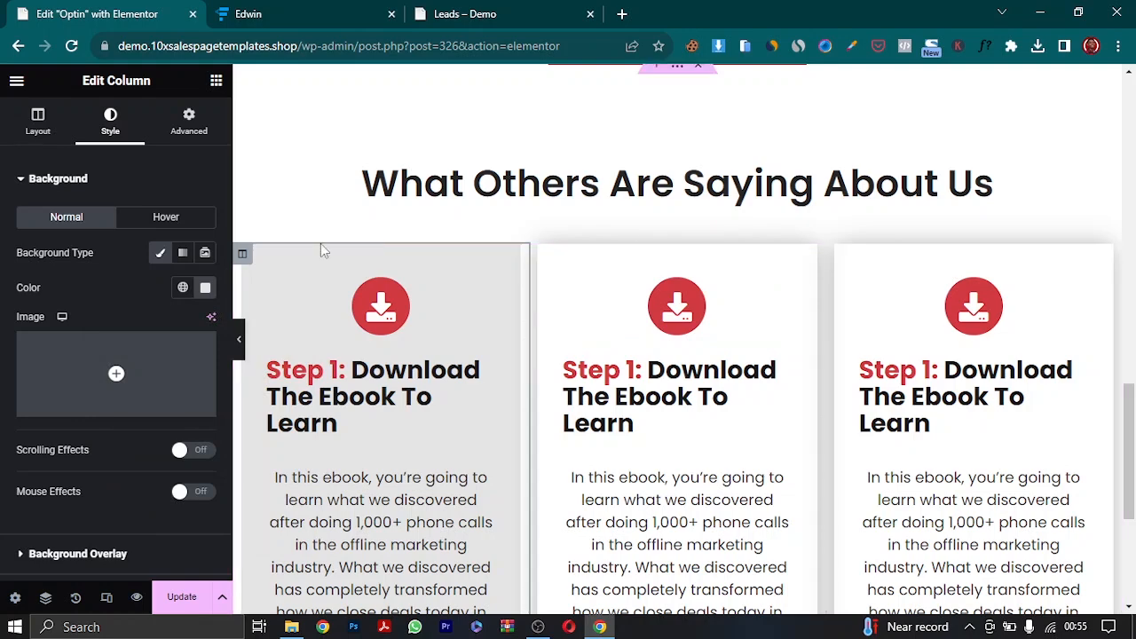
# - Copy the first testimonial column's style and apply it to the second and third columns
pyautogui.rightClick(243, 258)
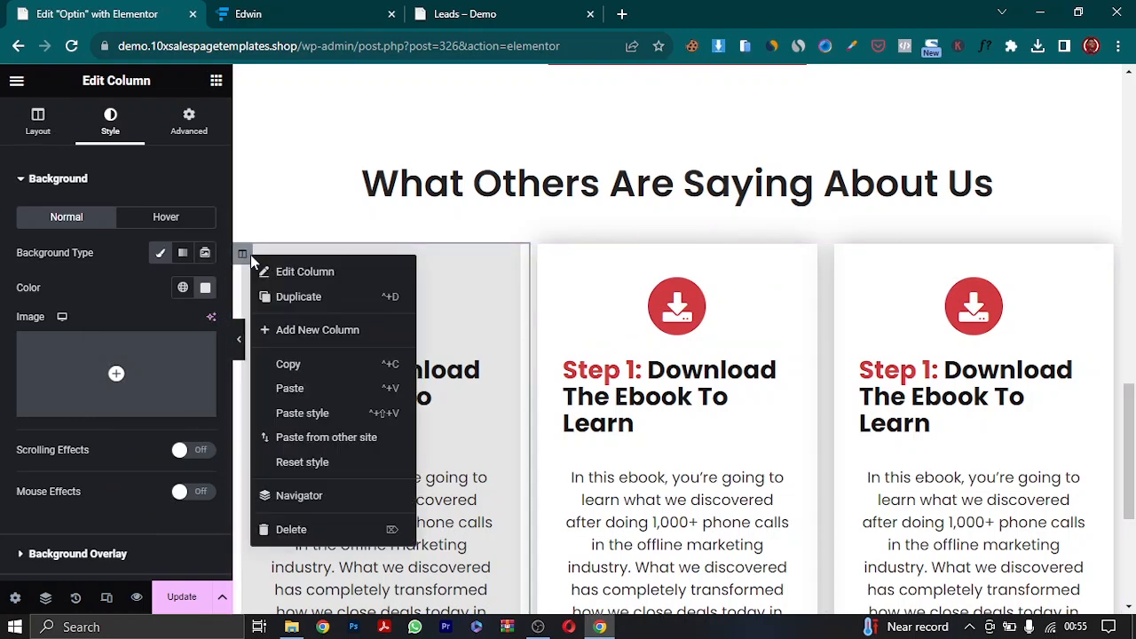
pyautogui.click(306, 384)
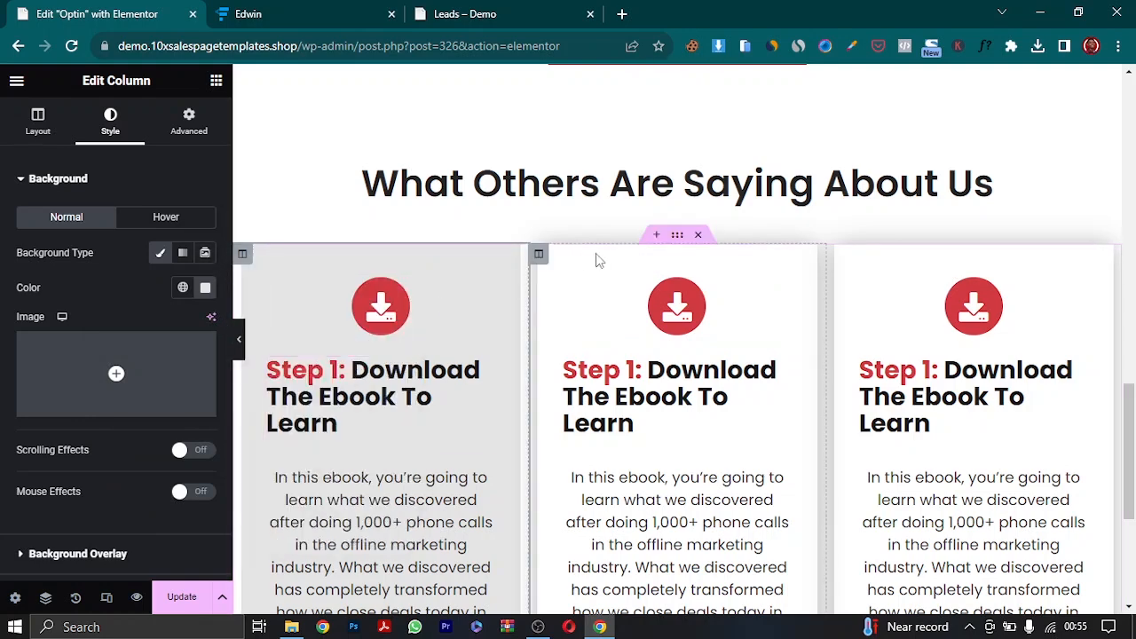
pyautogui.rightClick(539, 258)
pyautogui.click(601, 412)
pyautogui.rightClick(835, 255)
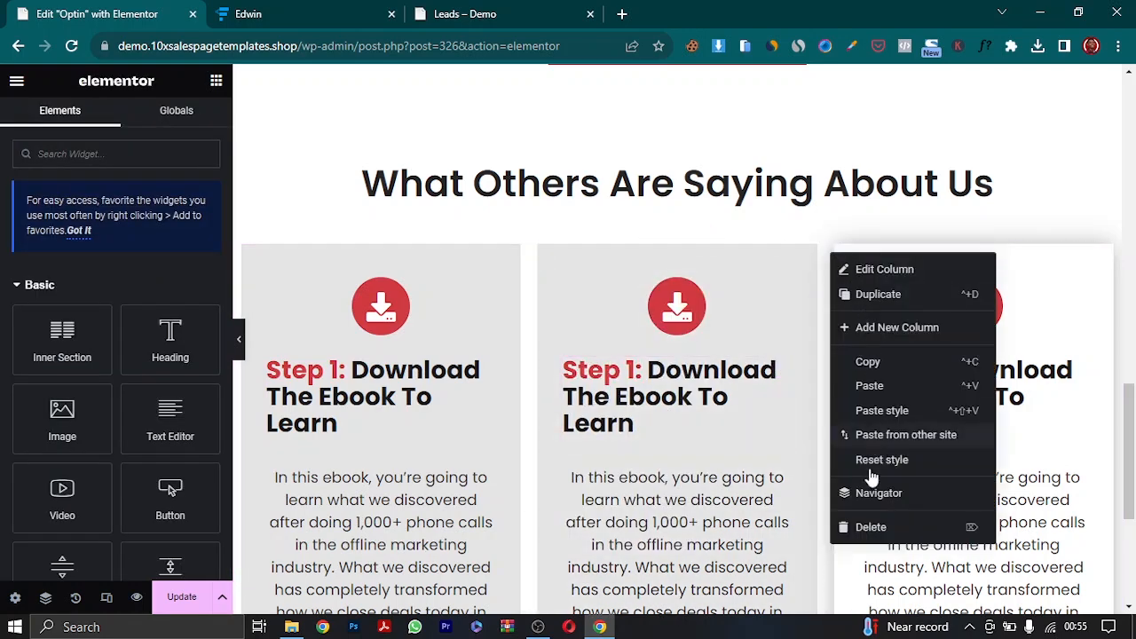
pyautogui.click(874, 410)
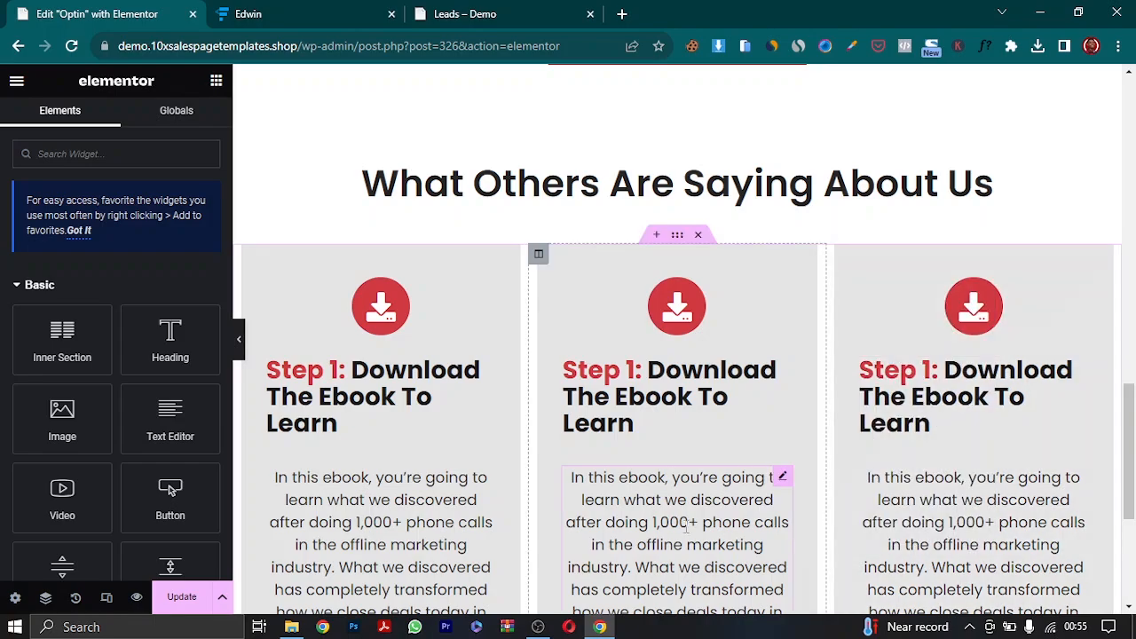
# - Compare the section with the Leads reference page and delete the download icon from the first testimonial card
pyautogui.scroll(10, 688, 262)
pyautogui.scroll(-10, 688, 262)
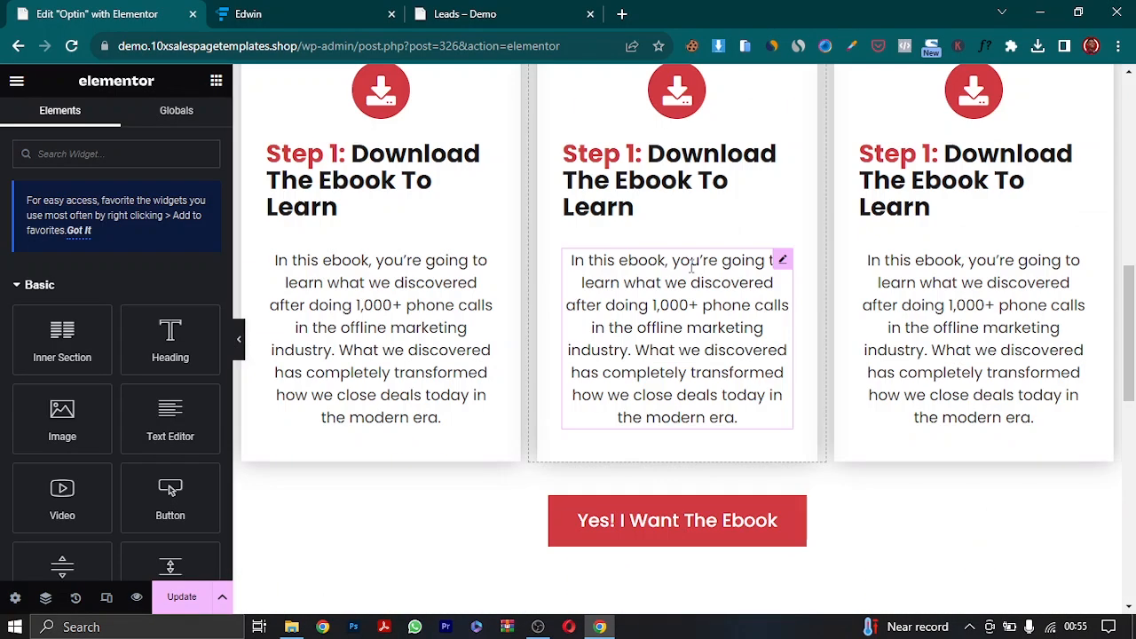
pyautogui.click(496, 15)
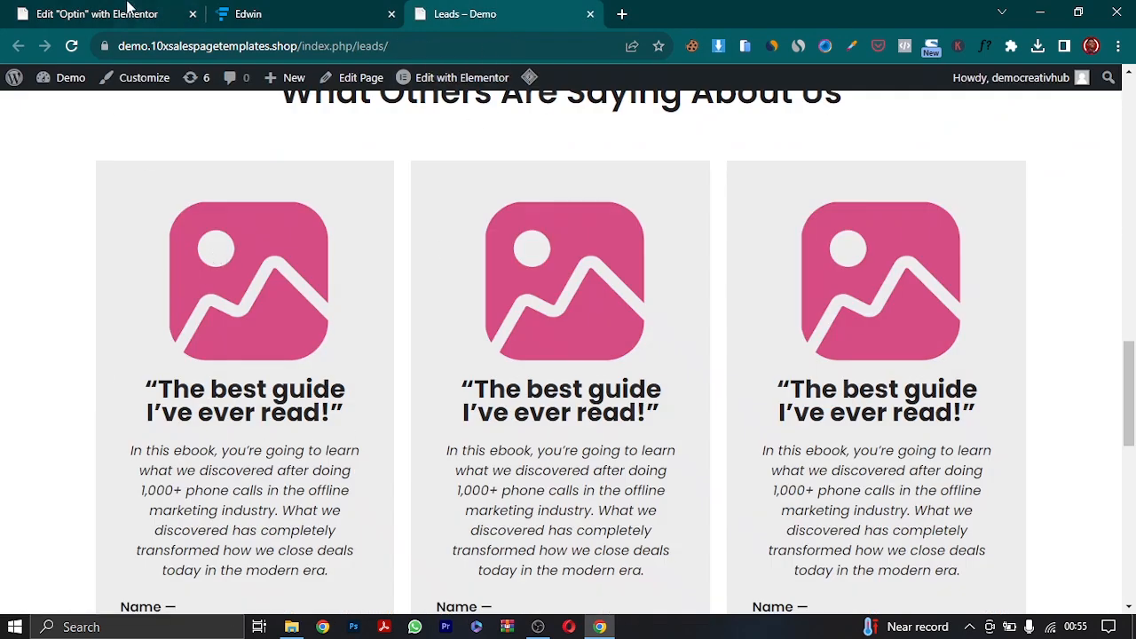
pyautogui.click(131, 9)
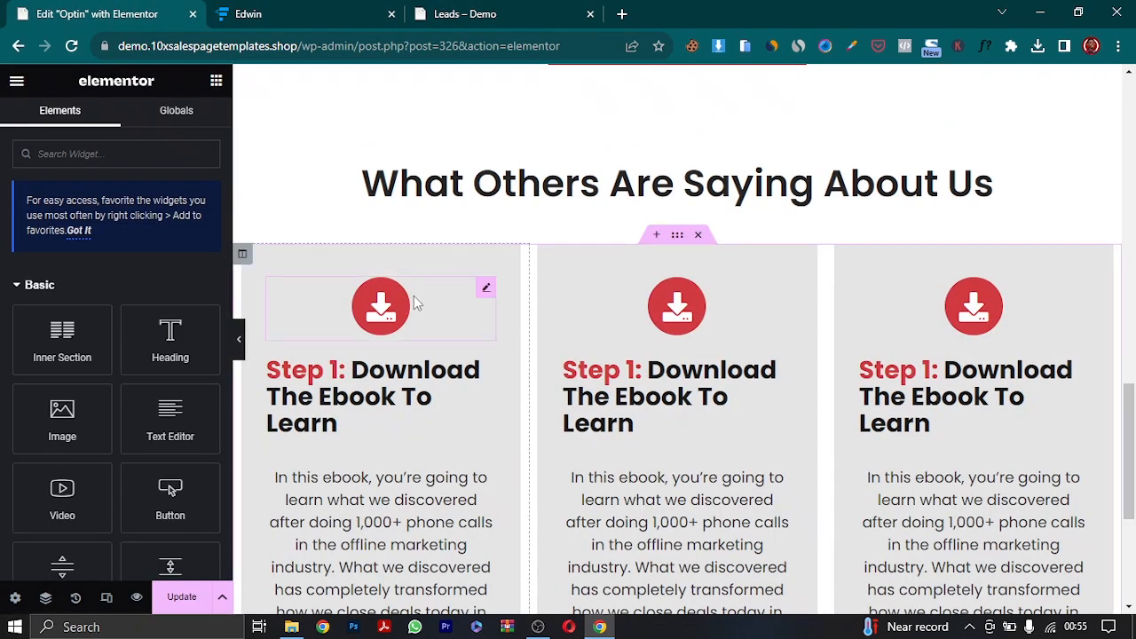
pyautogui.rightClick(490, 291)
pyautogui.click(524, 583)
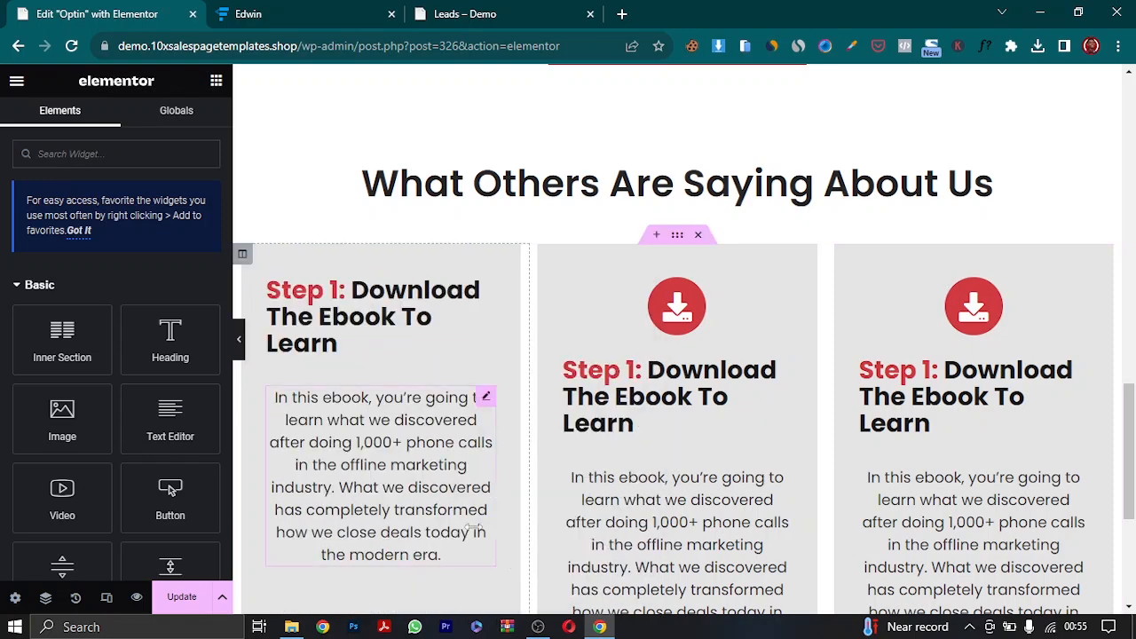
# - Add an Image widget above the first card's heading with the pink placeholder picture from the media library, and set its width to 64%
pyautogui.moveTo(80, 428); pyautogui.dragTo(460, 308)
pyautogui.click(151, 302)
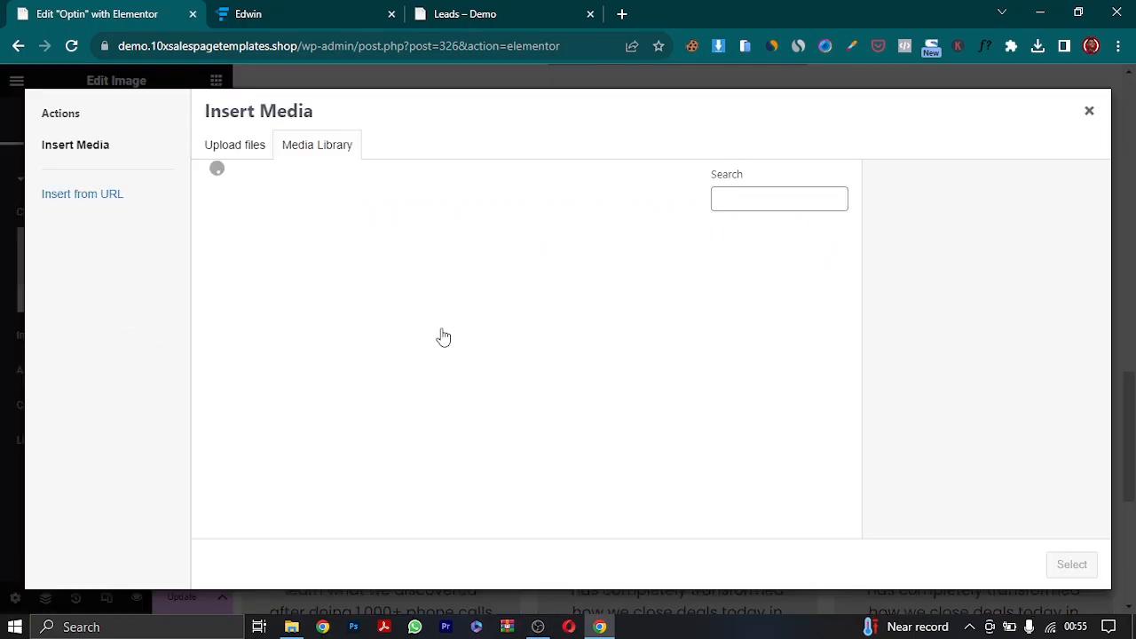
pyautogui.scroll(-7, 521, 364)
pyautogui.click(410, 439)
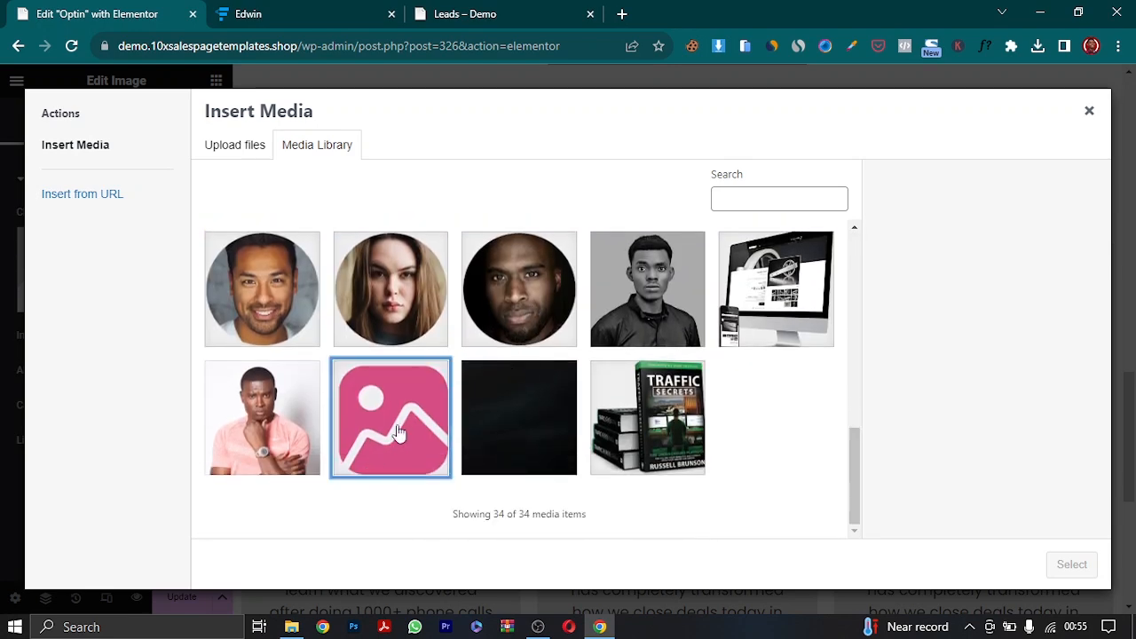
pyautogui.click(1072, 565)
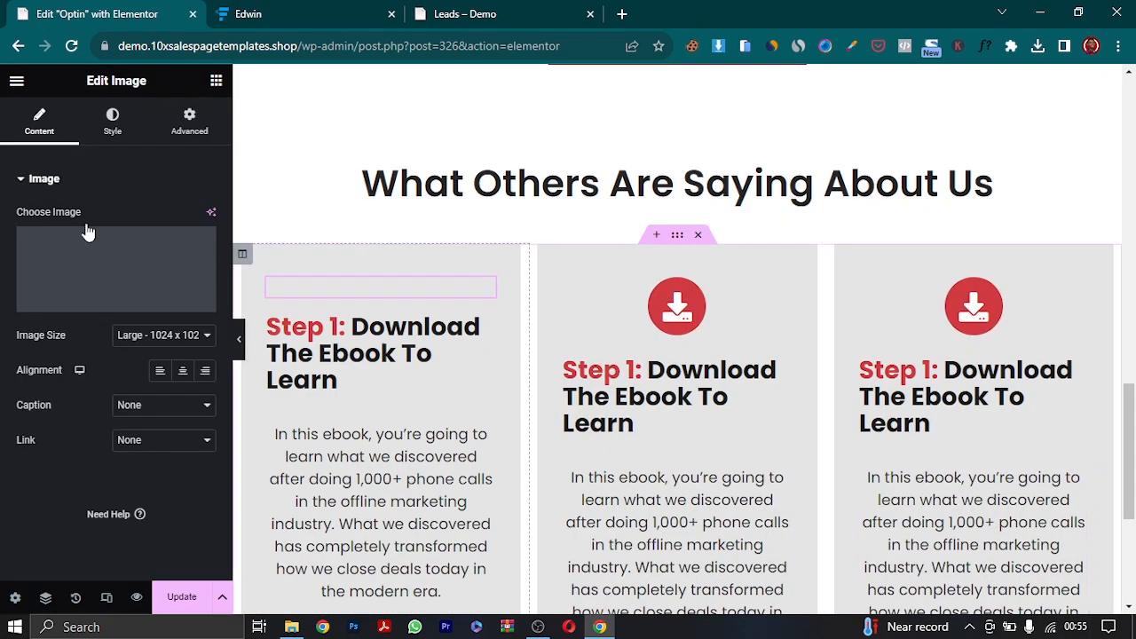
pyautogui.click(112, 121)
pyautogui.moveTo(16, 236); pyautogui.dragTo(112, 245)
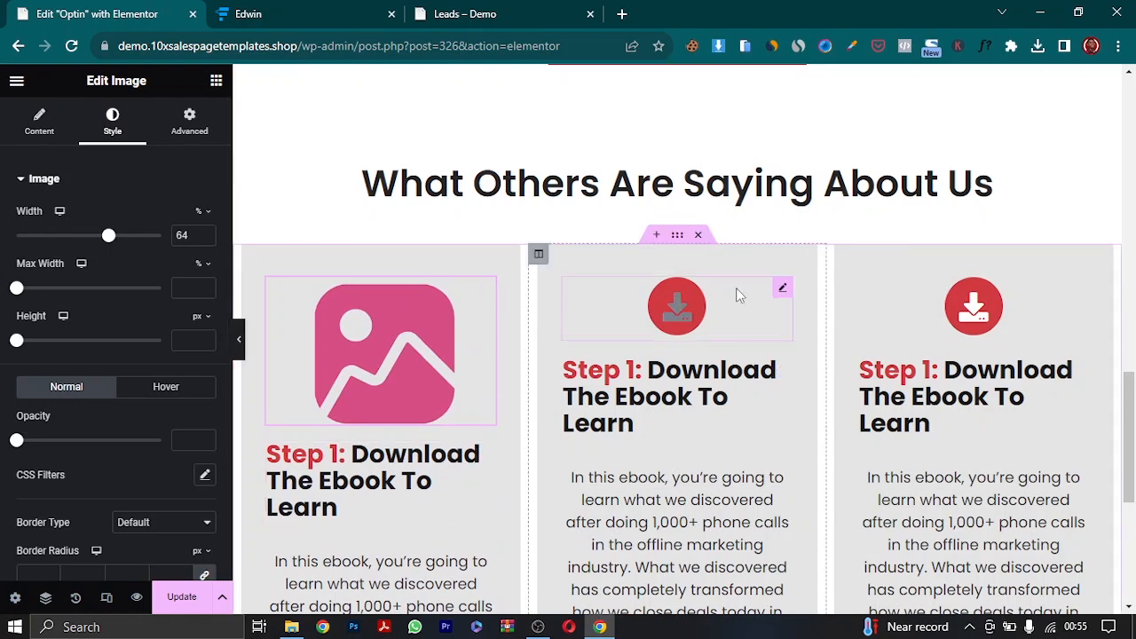
# - Delete the download icons from the second and third testimonial cards
pyautogui.rightClick(789, 294)
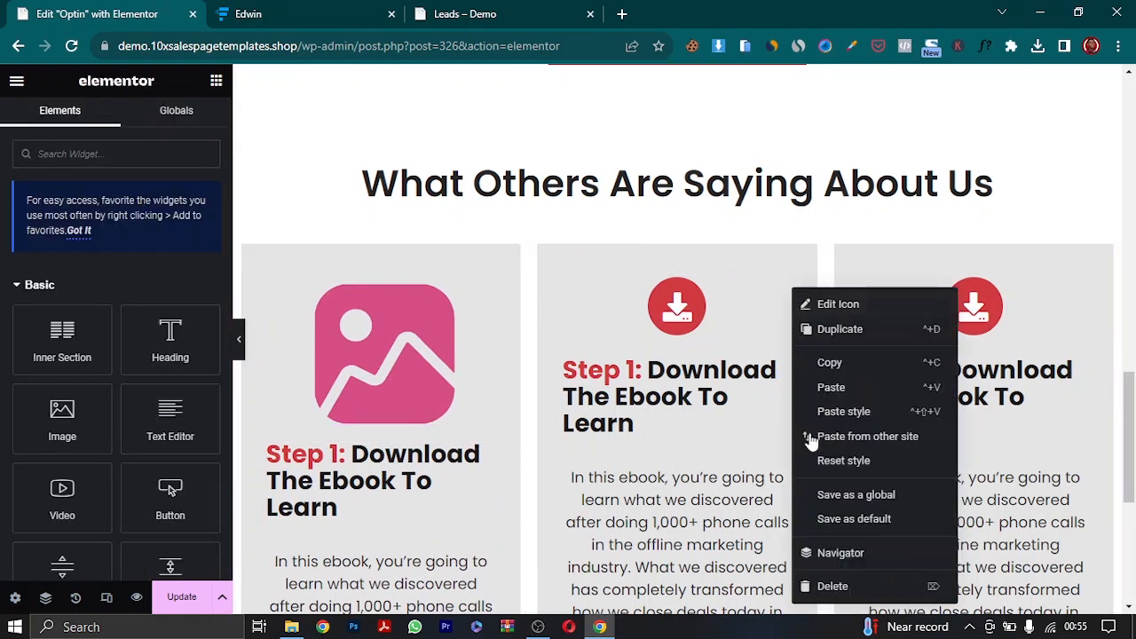
pyautogui.click(836, 586)
pyautogui.rightClick(1080, 290)
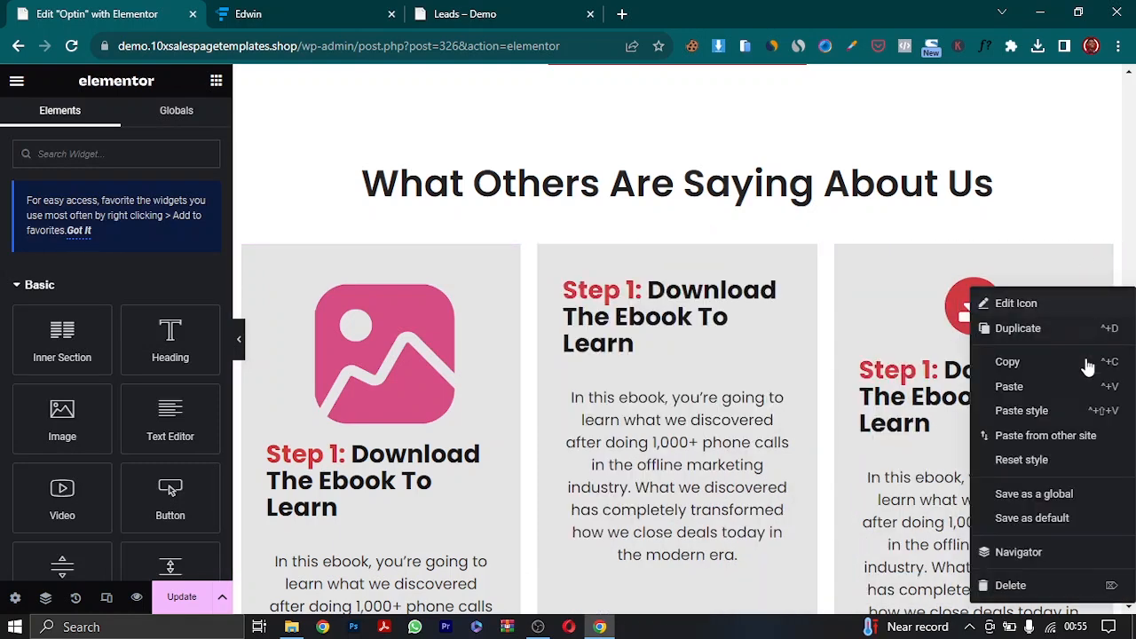
pyautogui.click(1018, 586)
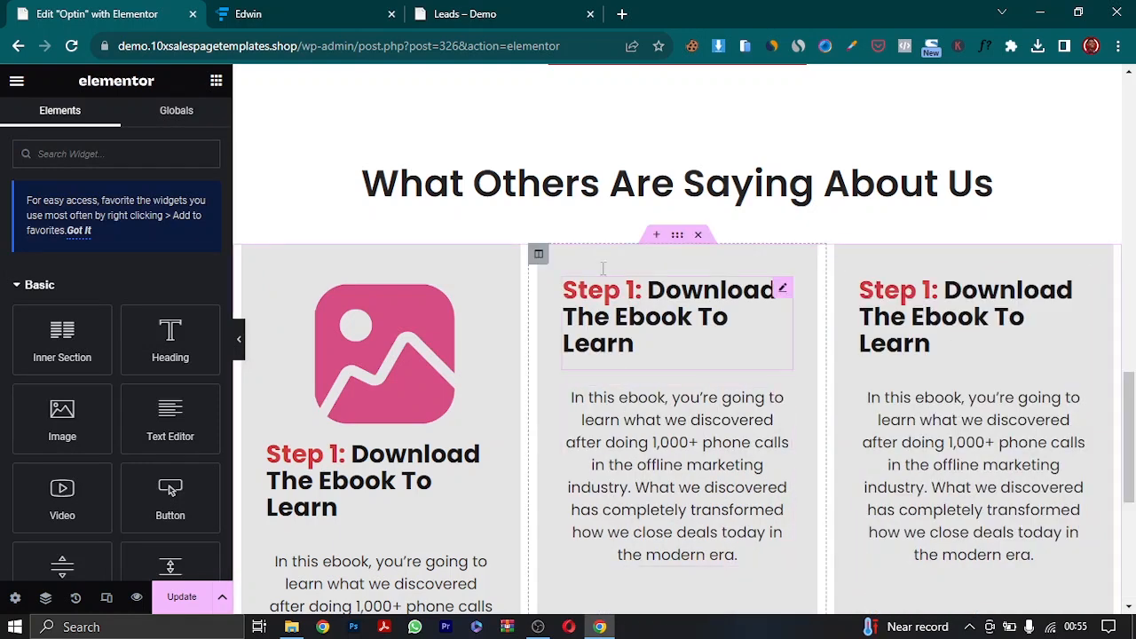
# - Duplicate the placeholder image and place a copy above the heading in both the second and third testimonial cards
pyautogui.rightClick(486, 295)
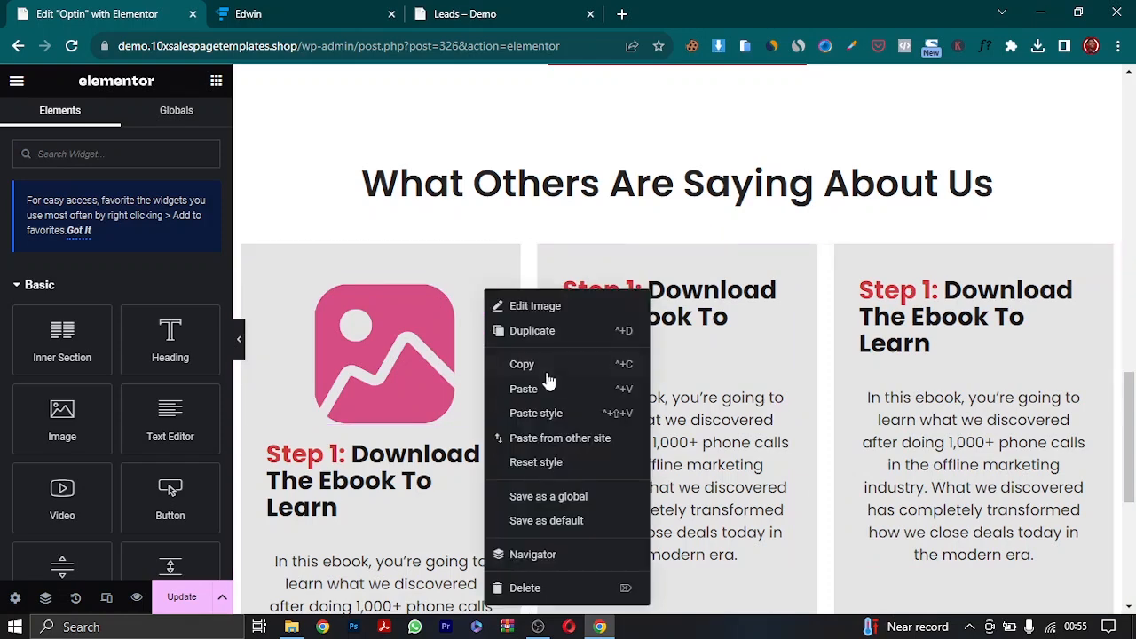
pyautogui.click(538, 332)
pyautogui.moveTo(471, 300); pyautogui.dragTo(783, 350)
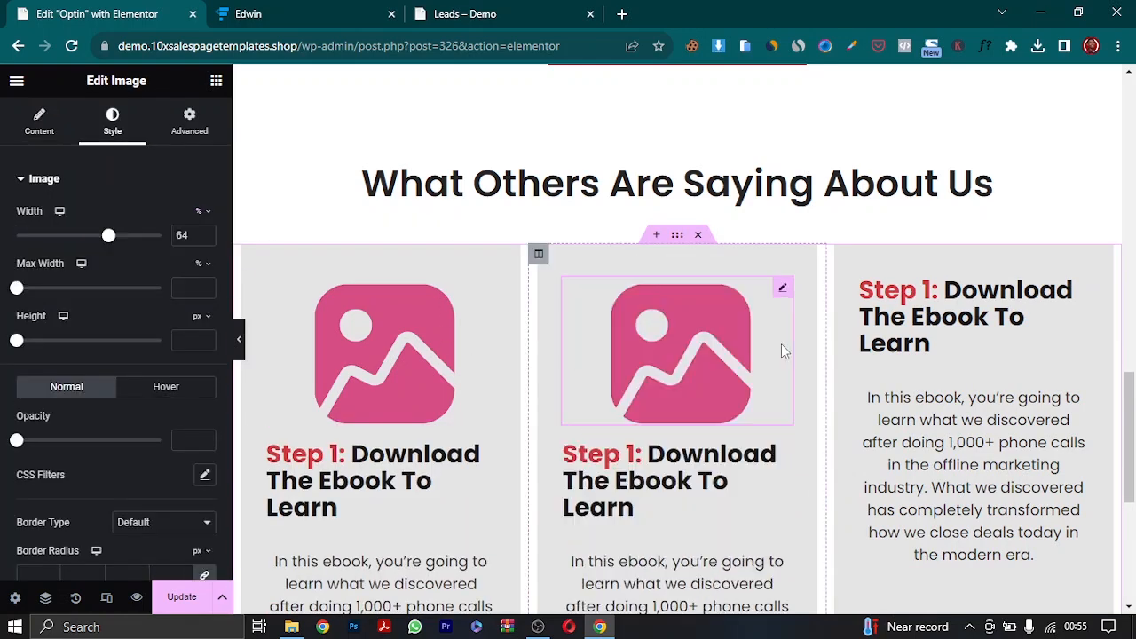
pyautogui.rightClick(781, 288)
pyautogui.click(850, 328)
pyautogui.moveTo(786, 304); pyautogui.dragTo(1021, 282)
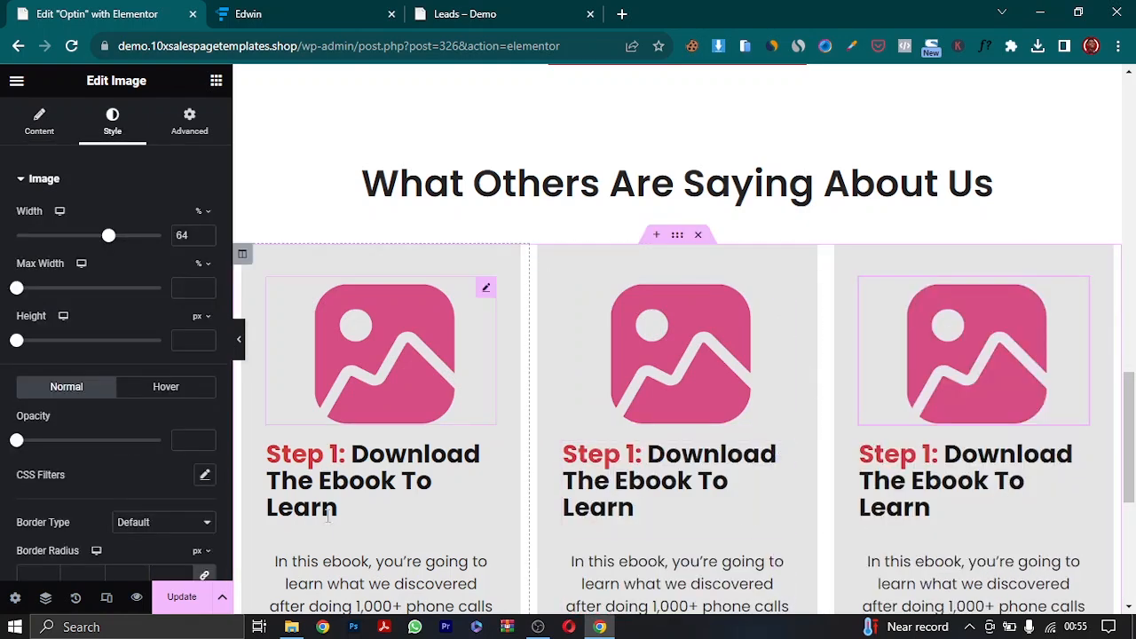
# - Copy the first testimonial card's heading, “The best guide I’ve ever read!”, from the Leads reference page
pyautogui.click(468, 13)
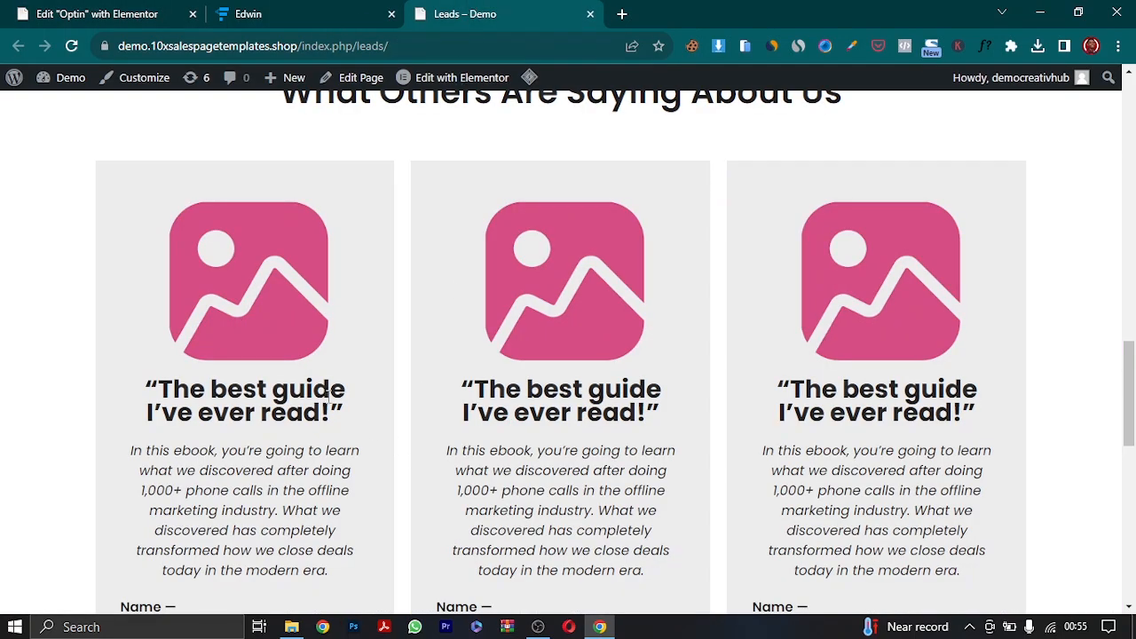
pyautogui.tripleClick(238, 398)
pyautogui.rightClick(236, 400)
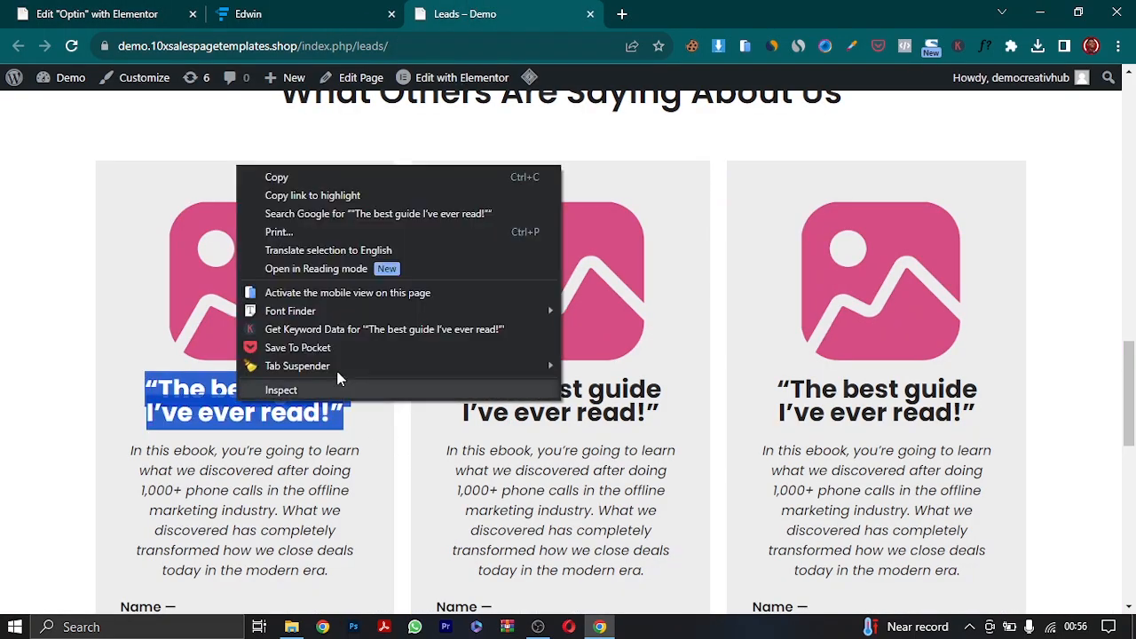
pyautogui.click(314, 180)
pyautogui.click(57, 10)
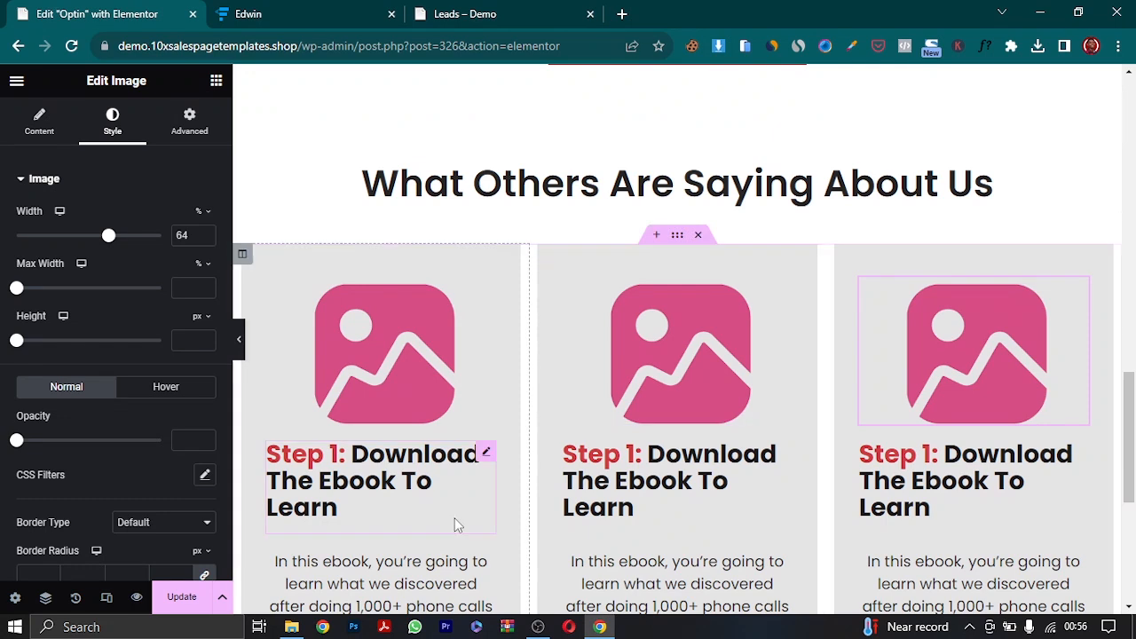
# - Replace the first testimonial card's heading on the Optin page with “The best guide I’ve ever read!” and center it
pyautogui.click(481, 452)
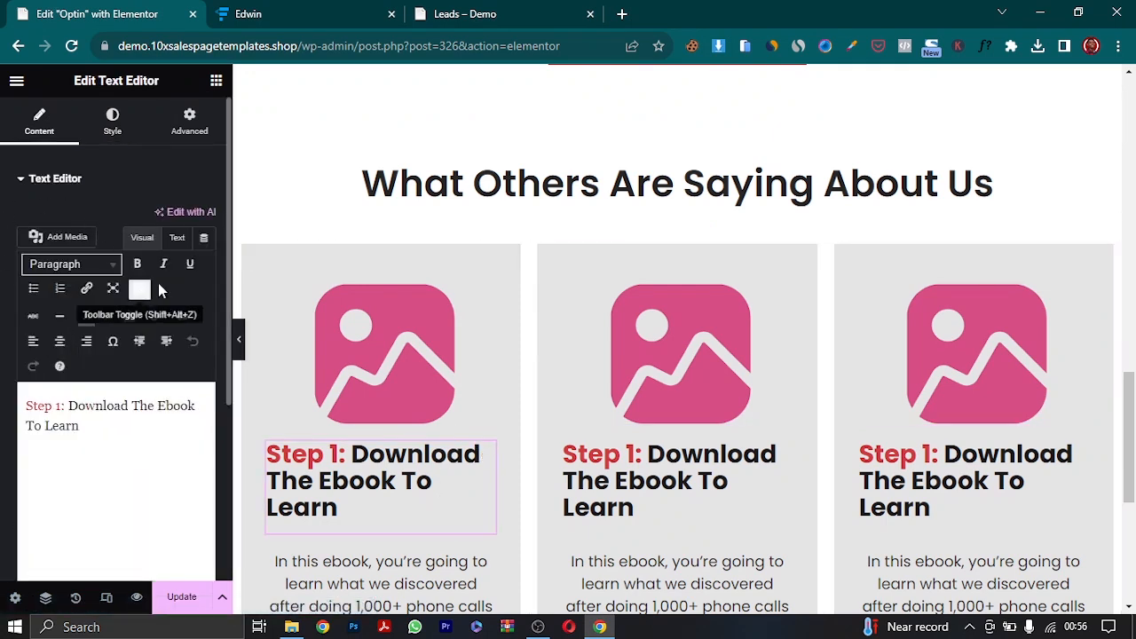
pyautogui.click(178, 238)
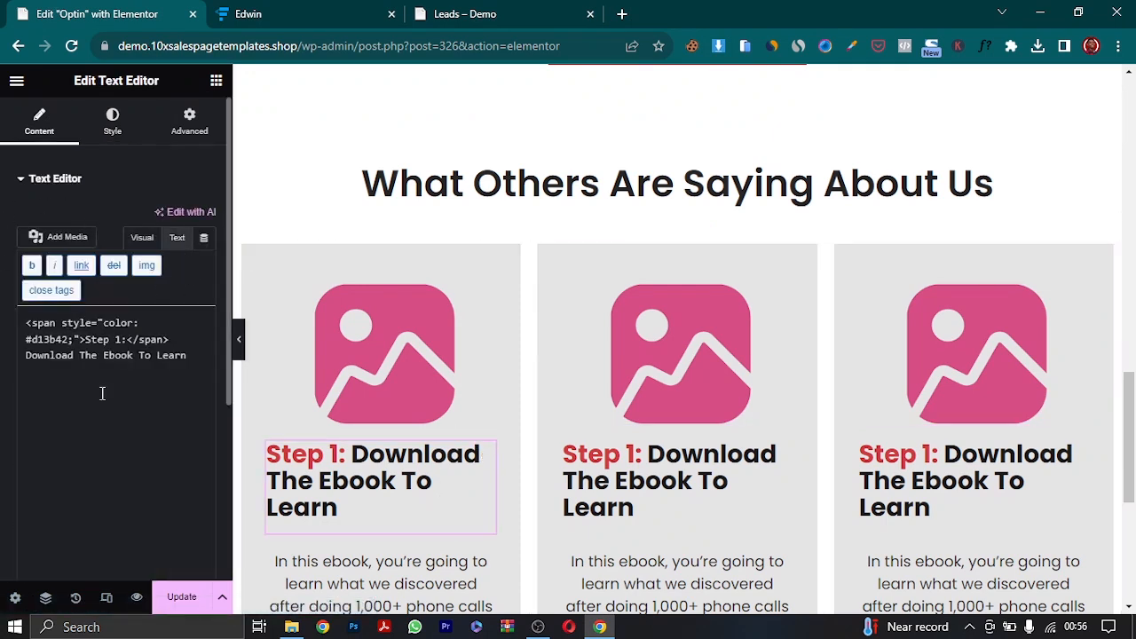
pyautogui.click(179, 356)
pyautogui.hotkey('ctrl', 'a')
pyautogui.hotkey('ctrl', 'v')
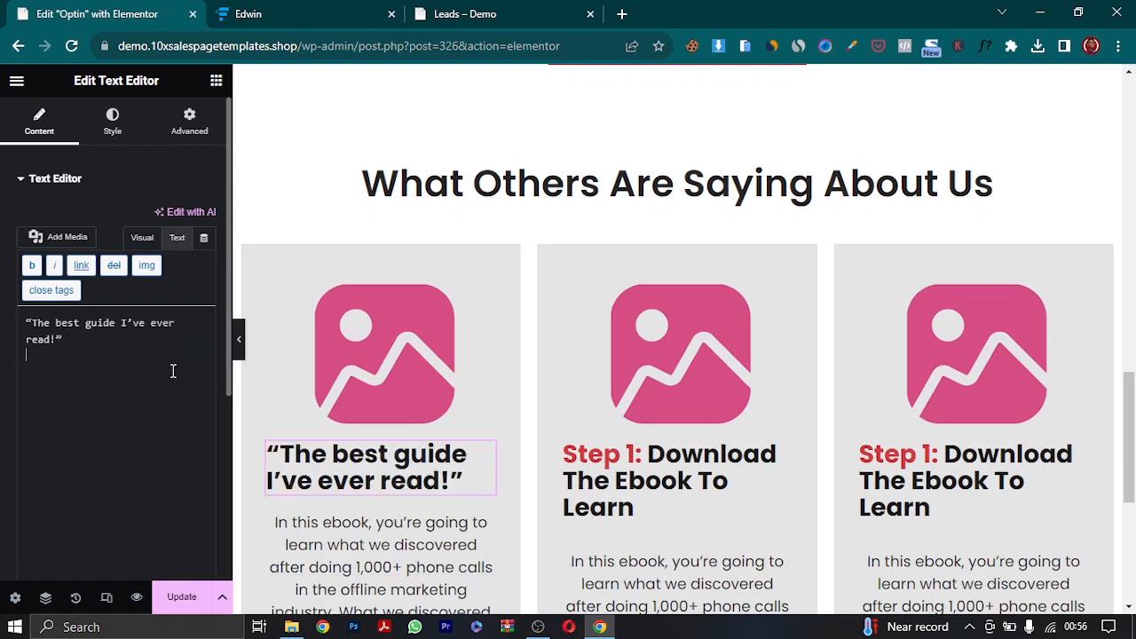
pyautogui.click(112, 121)
pyautogui.click(160, 219)
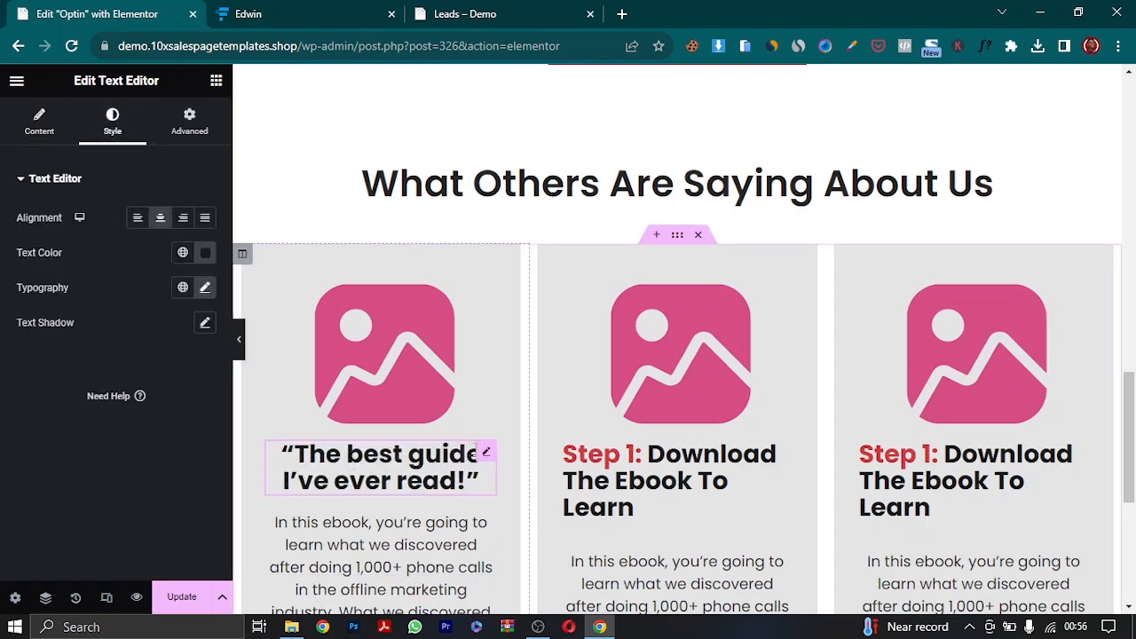
# - Duplicate the first card's quote heading into the second card below its image, and delete that card's “Step 1” heading
pyautogui.rightClick(492, 457)
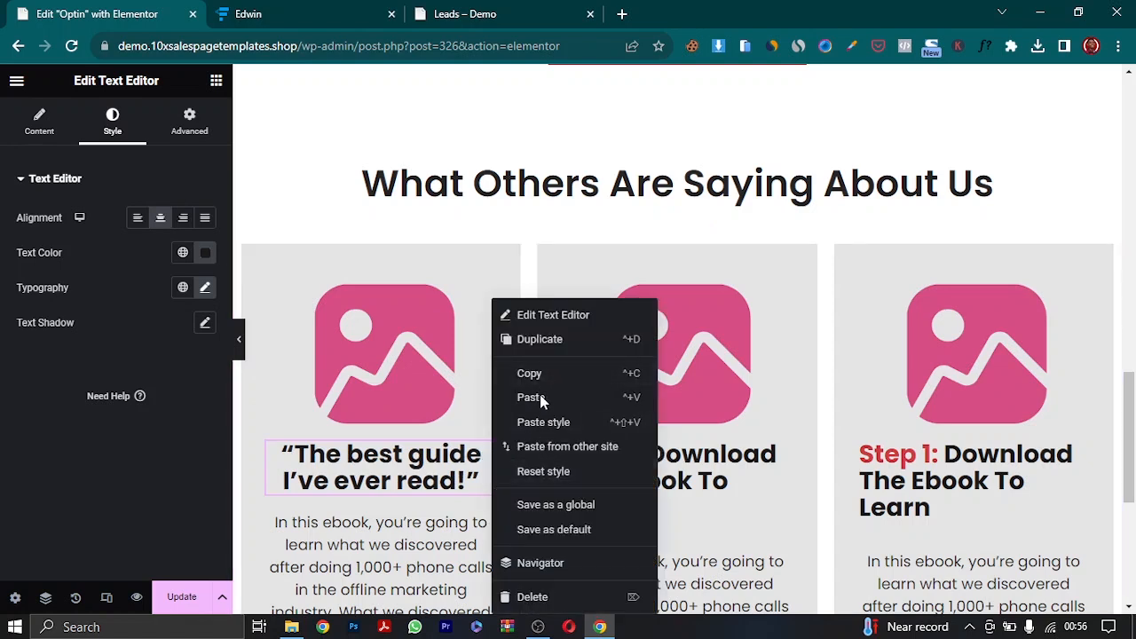
pyautogui.click(544, 340)
pyautogui.moveTo(482, 520); pyautogui.dragTo(647, 469)
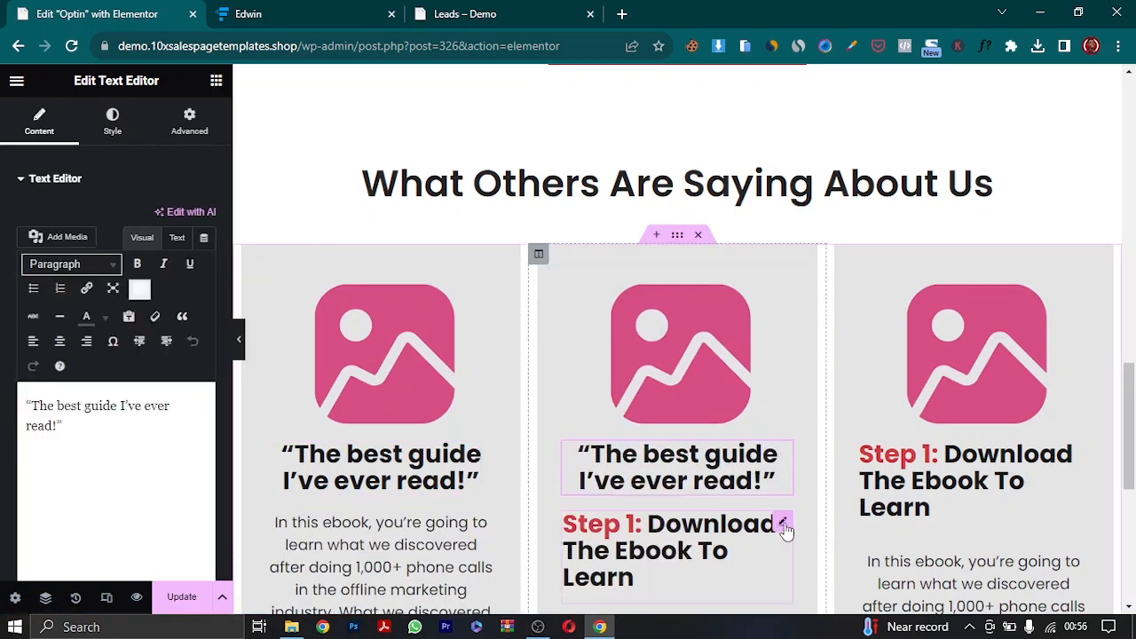
pyautogui.rightClick(785, 530)
pyautogui.click(825, 596)
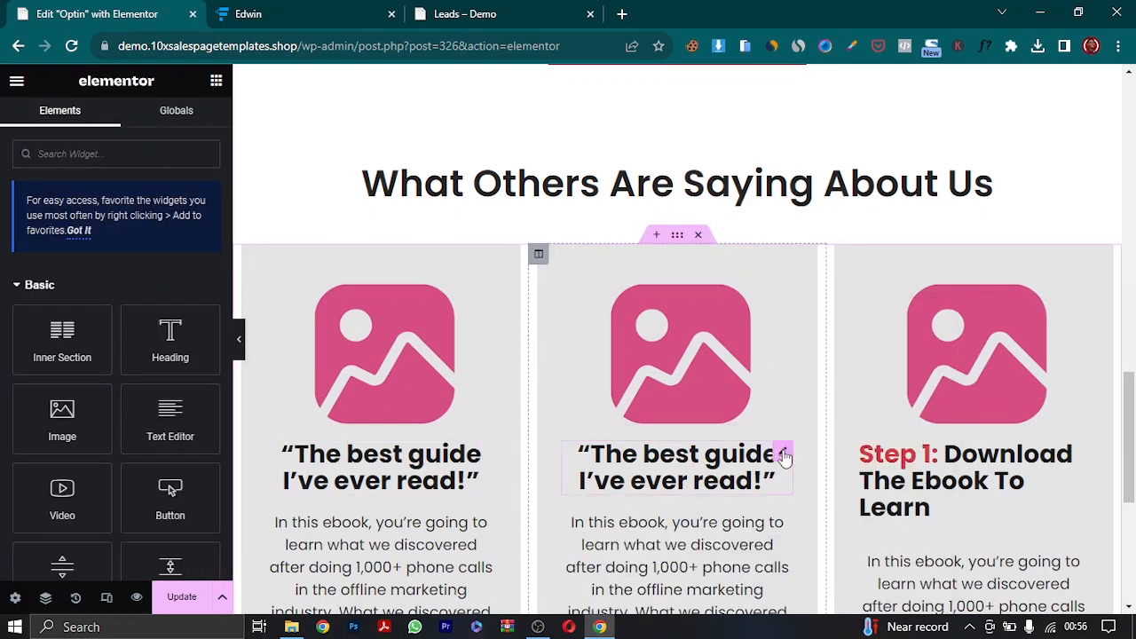
# - Duplicate the second card's quote heading into the third card below its image, and delete that card's “Step 1” heading
pyautogui.rightClick(784, 456)
pyautogui.click(838, 339)
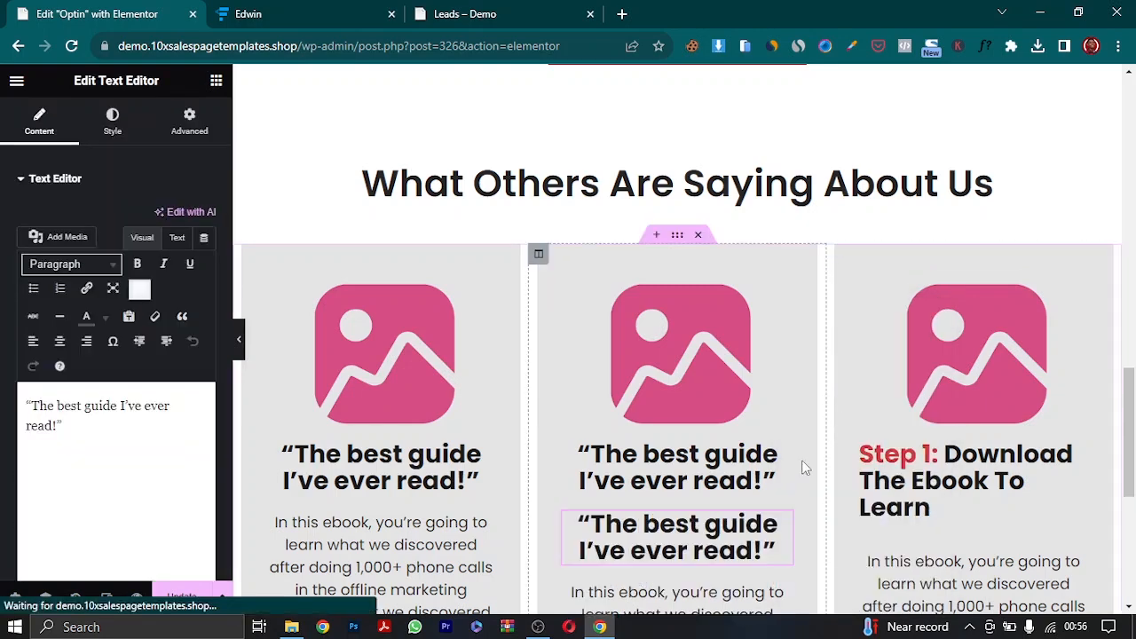
pyautogui.moveTo(786, 533); pyautogui.dragTo(1007, 460)
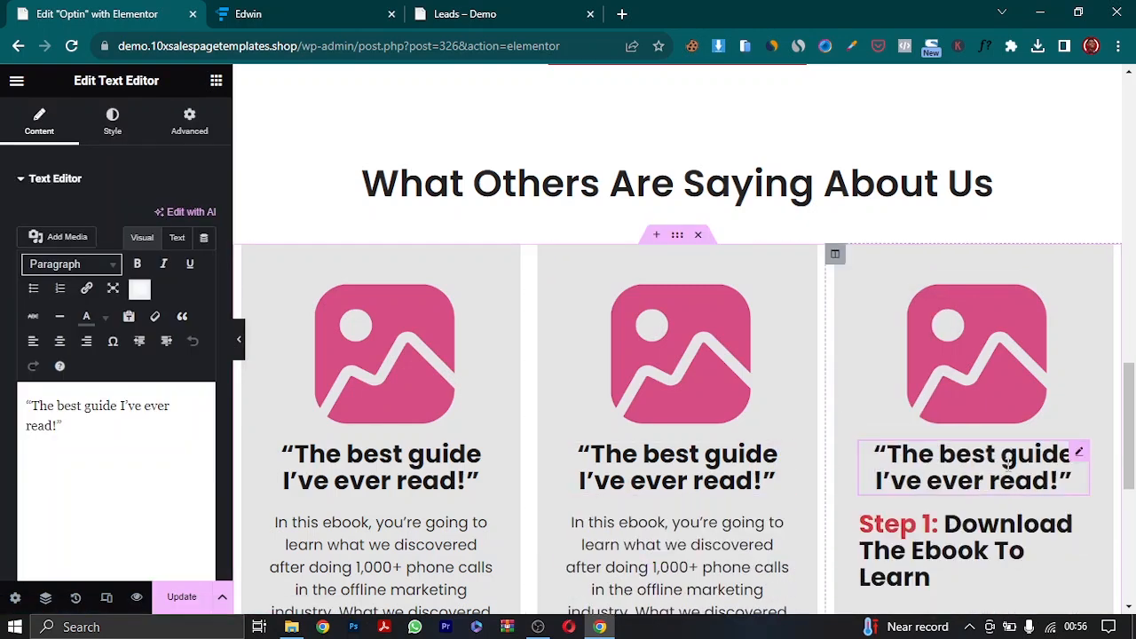
pyautogui.rightClick(1078, 529)
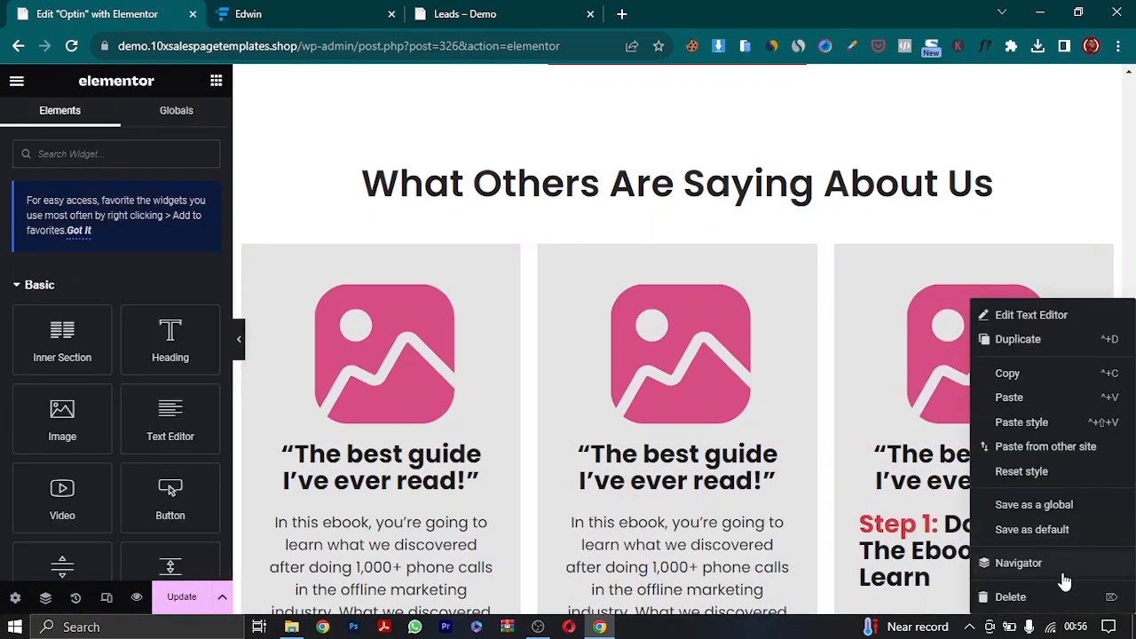
pyautogui.click(1031, 598)
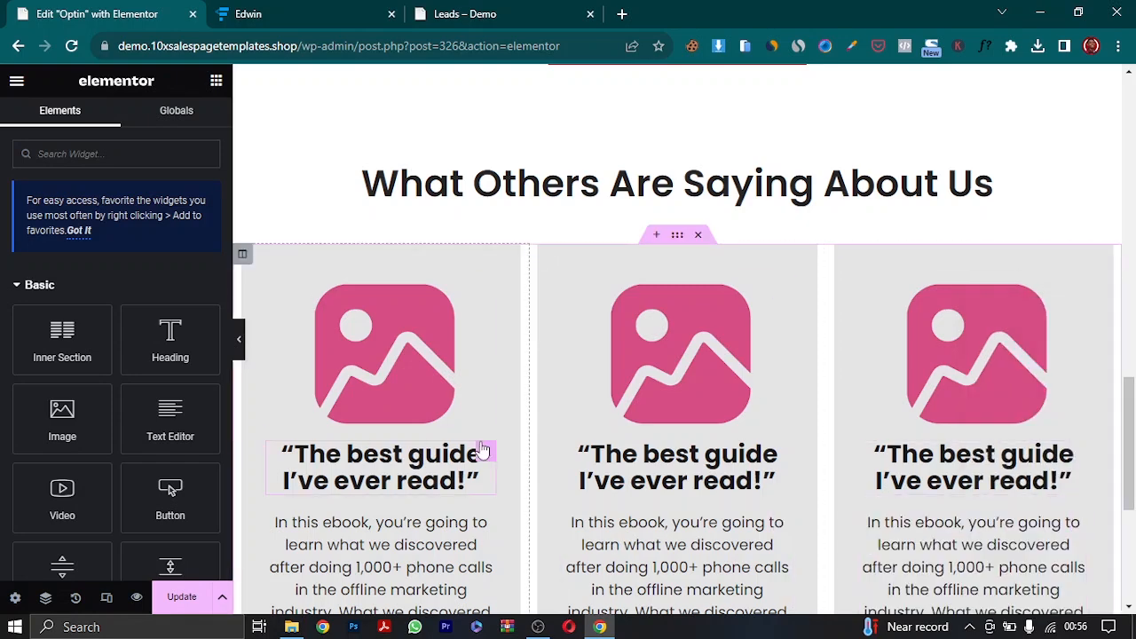
# - Check the bottom of the testimonial cards on the Leads page, and add a Text Editor widget below the first card's paragraph
pyautogui.click(486, 16)
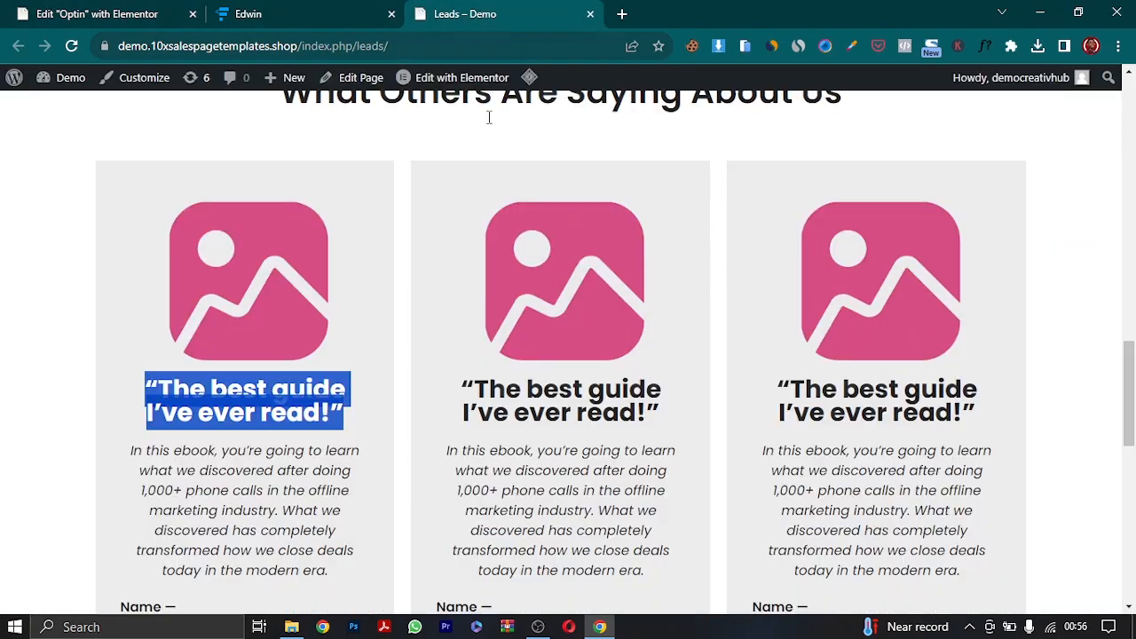
pyautogui.scroll(-5, 337, 370)
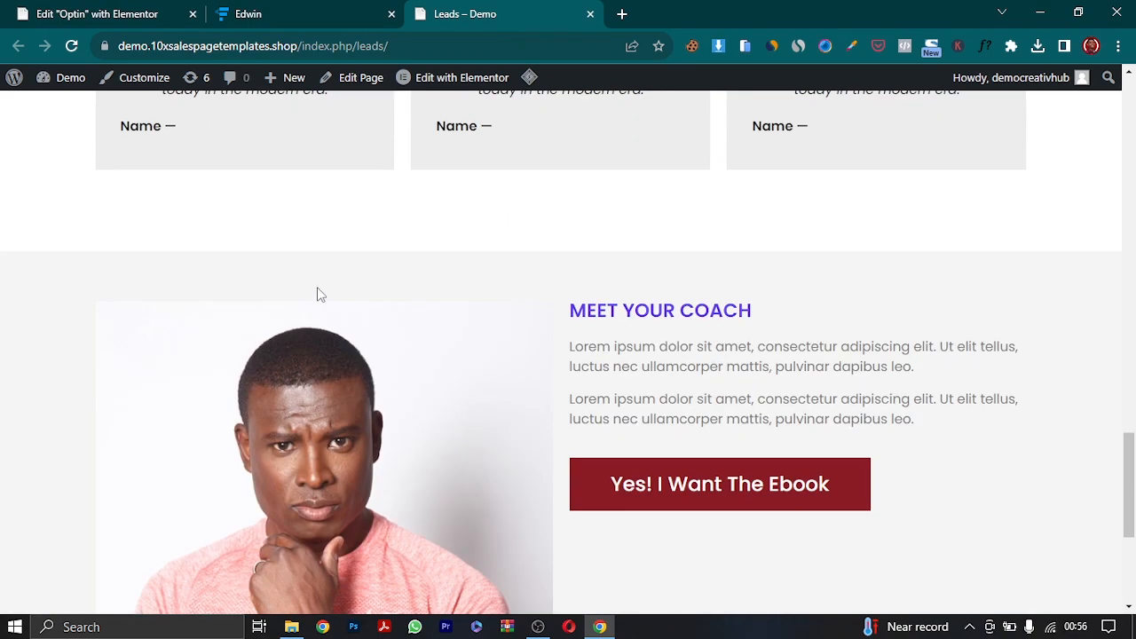
pyautogui.click(97, 11)
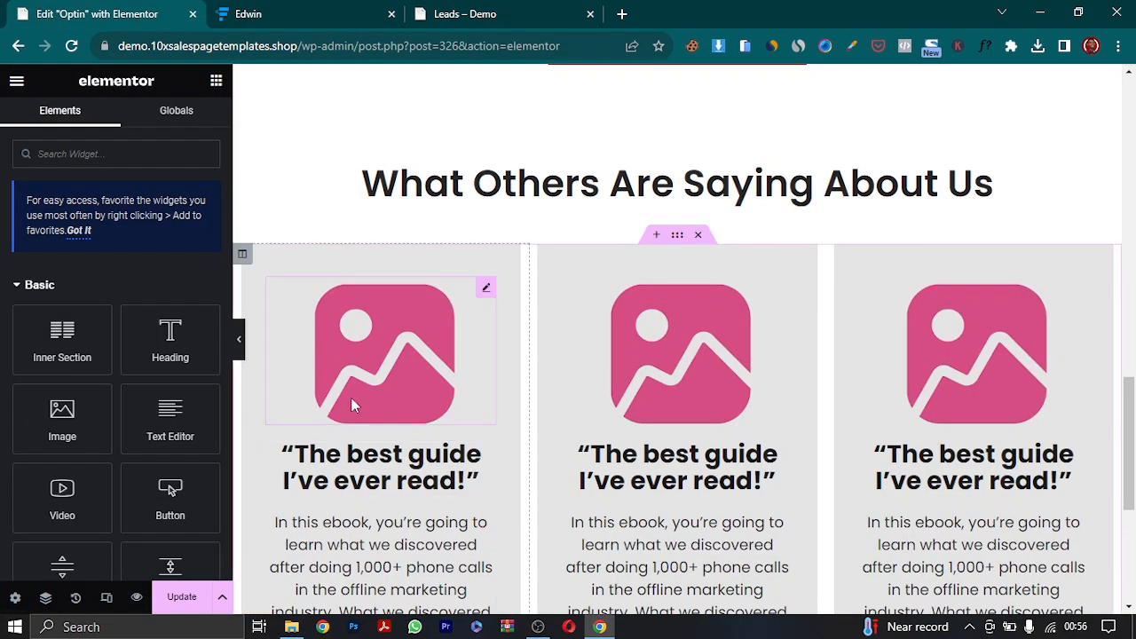
pyautogui.scroll(-5, 330, 372)
pyautogui.moveTo(165, 428); pyautogui.dragTo(351, 306)
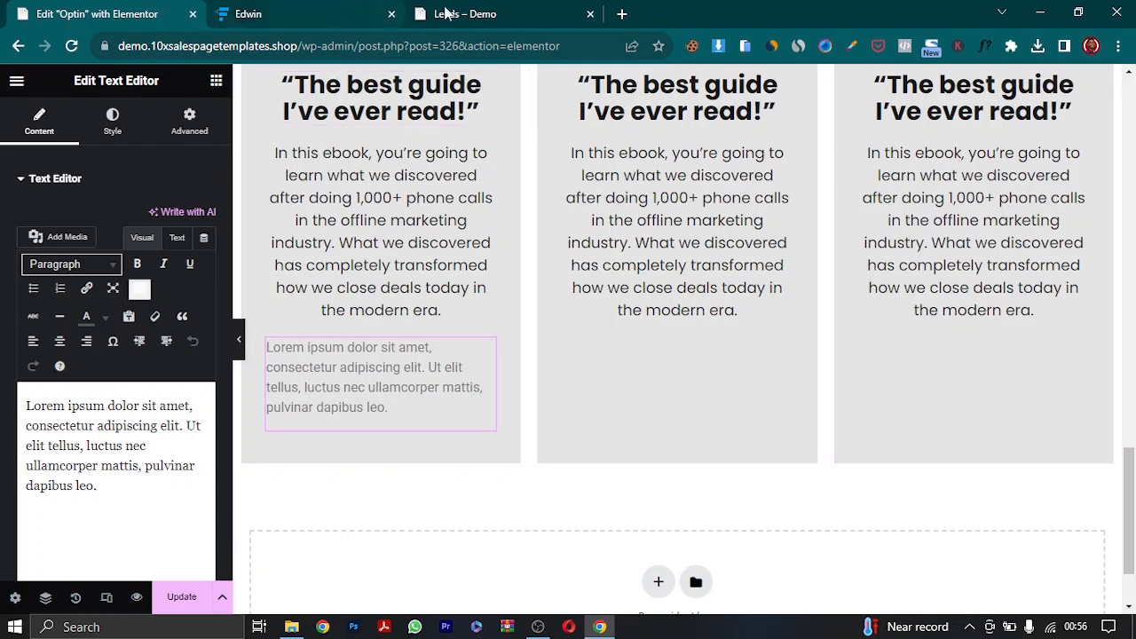
# - Review the rest of the Leads reference page, including the name lines, the “Meet Your Coach” section, the footer and the hero section
pyautogui.click(478, 11)
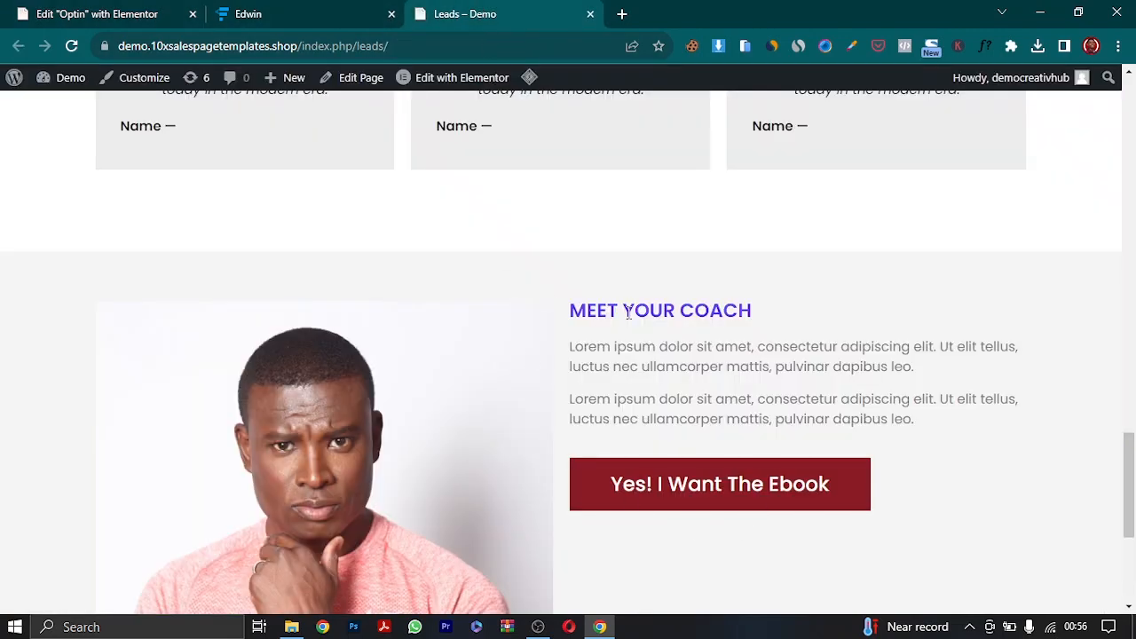
pyautogui.scroll(-4, 626, 315)
pyautogui.scroll(6, 675, 338)
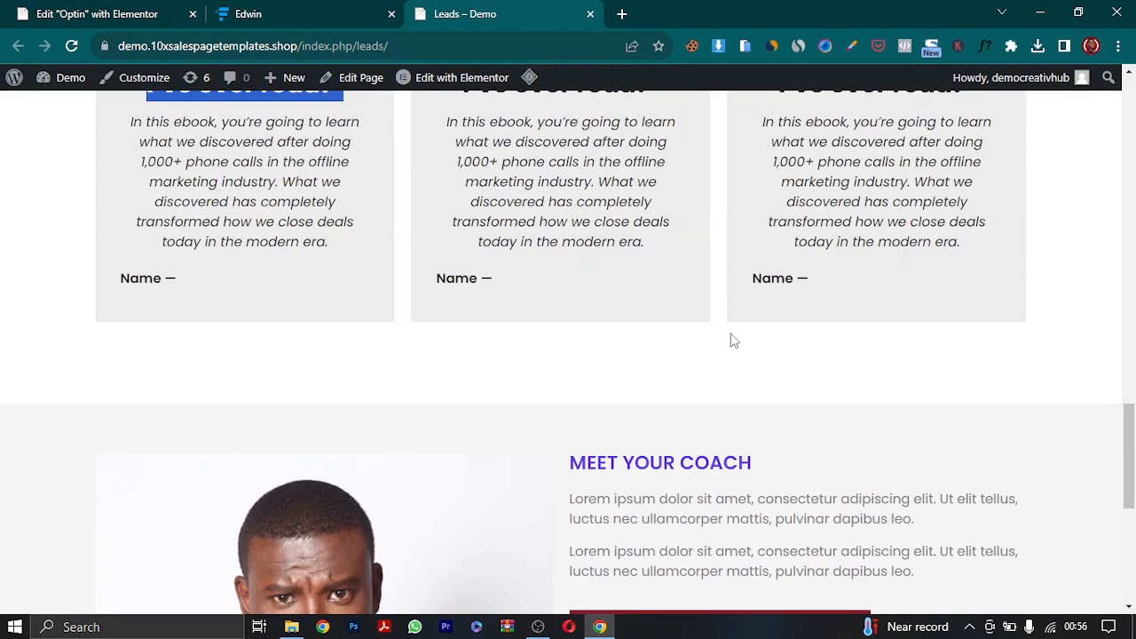
pyautogui.scroll(-4, 774, 268)
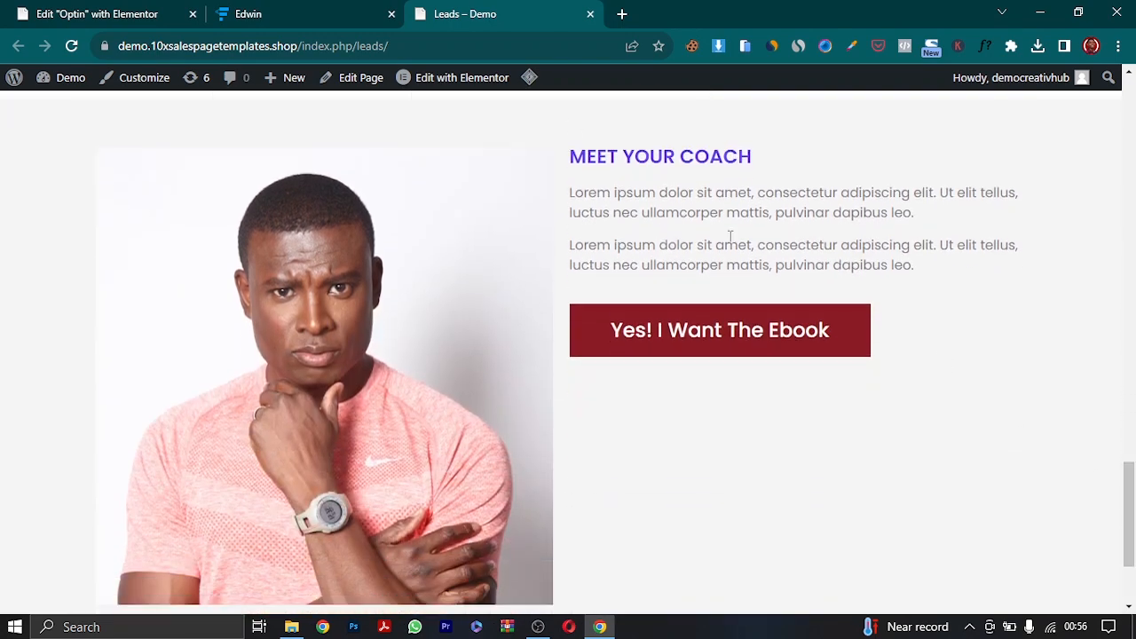
pyautogui.scroll(-2, 476, 382)
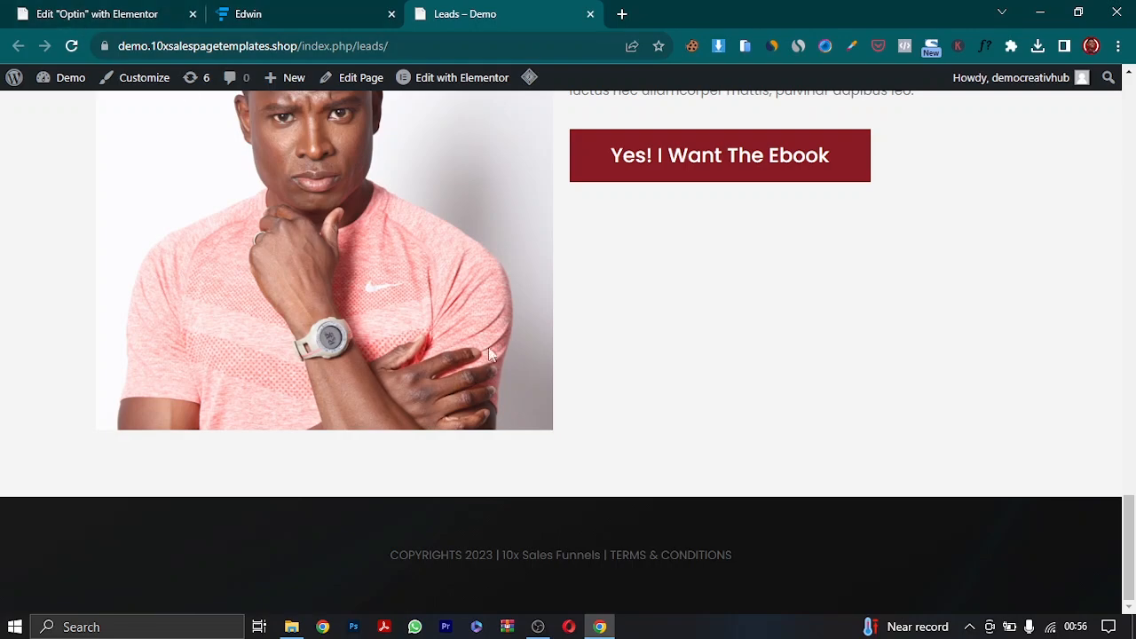
pyautogui.scroll(8, 802, 330)
pyautogui.scroll(-8, 802, 334)
pyautogui.moveTo(1126, 554); pyautogui.dragTo(1126, 513)
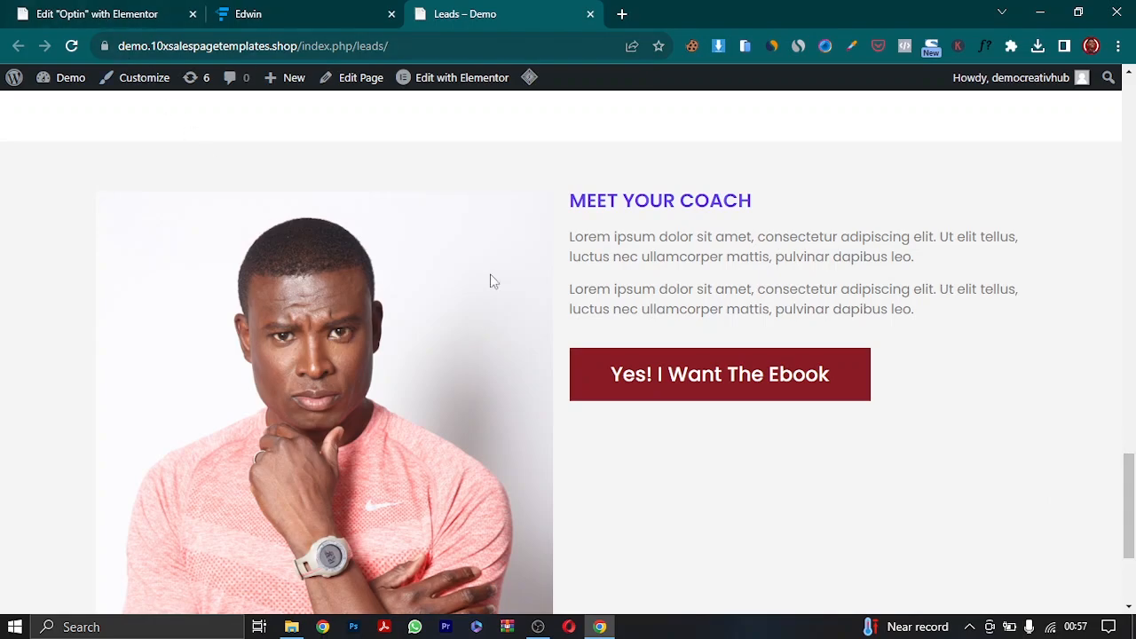
pyautogui.scroll(15, 514, 315)
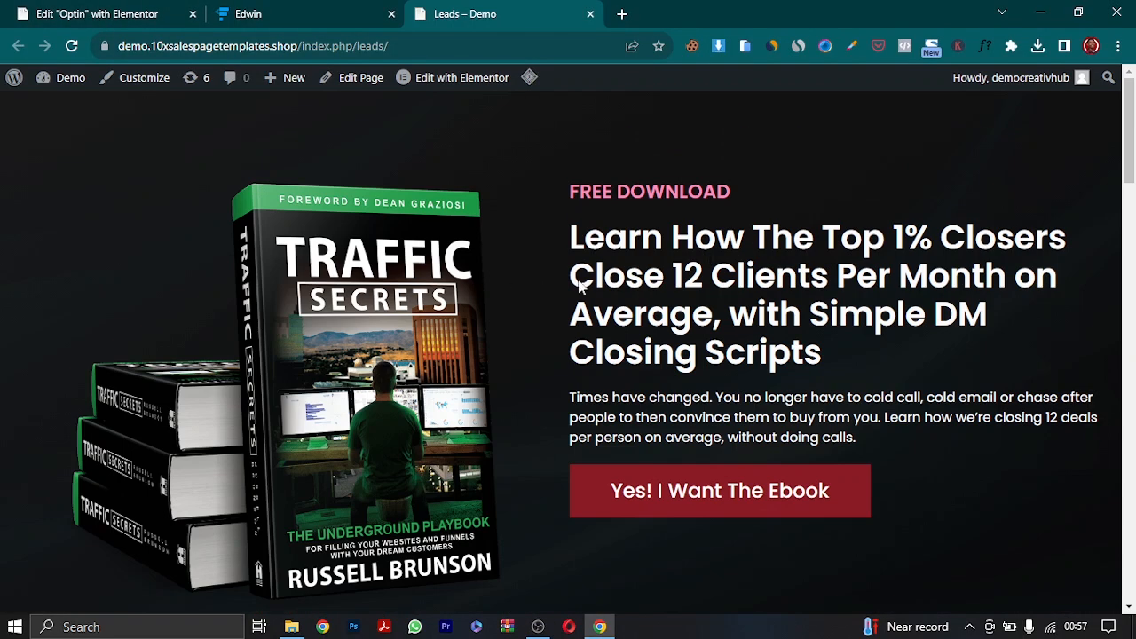
pyautogui.scroll(-15, 628, 348)
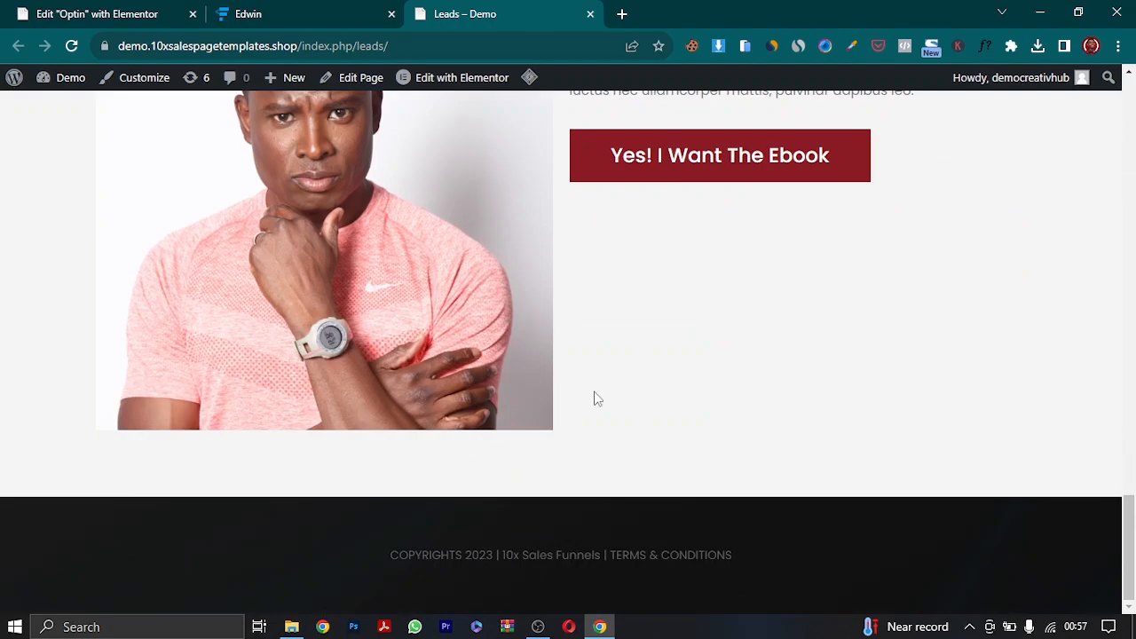
# - Update the Optin page, and open My Templates in the template library from the empty area below the testimonials
pyautogui.click(107, 9)
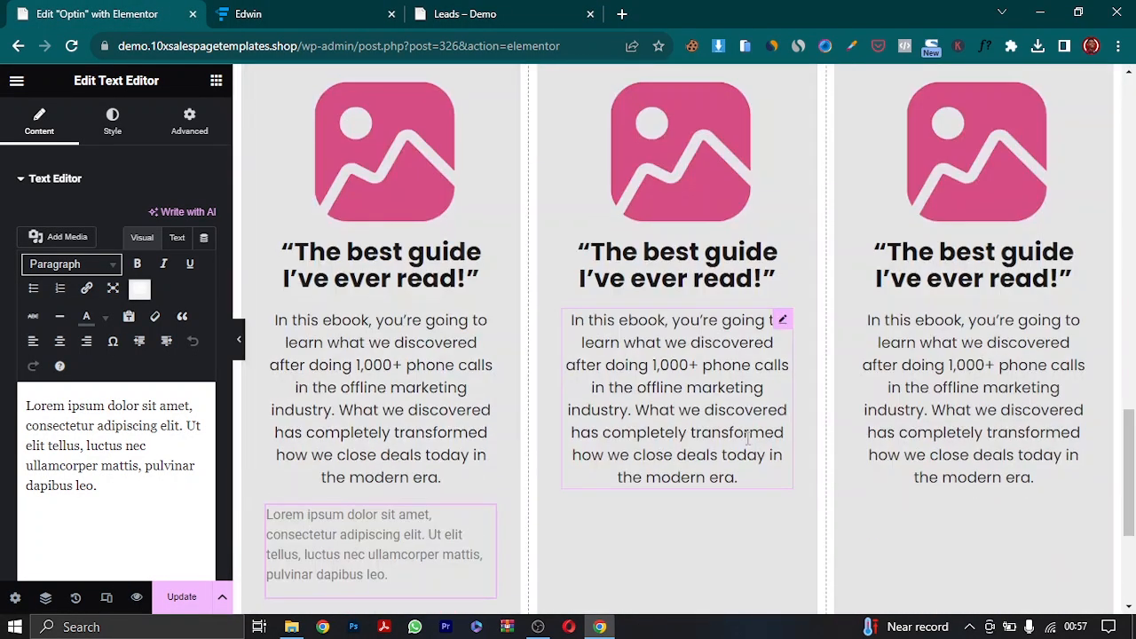
pyautogui.click(182, 602)
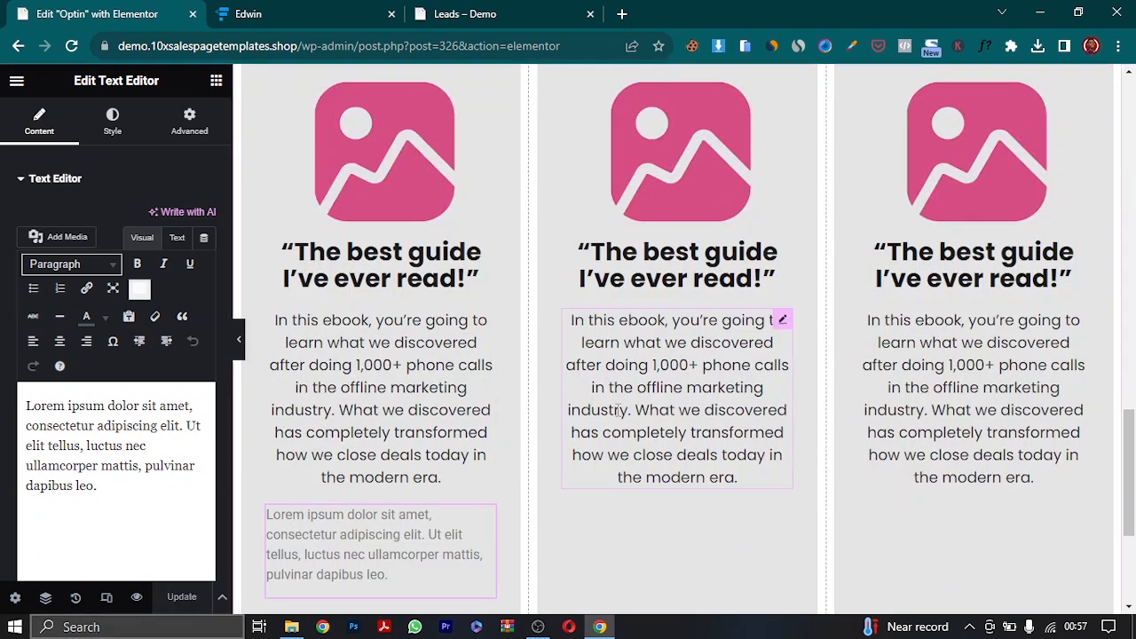
pyautogui.scroll(-3, 619, 417)
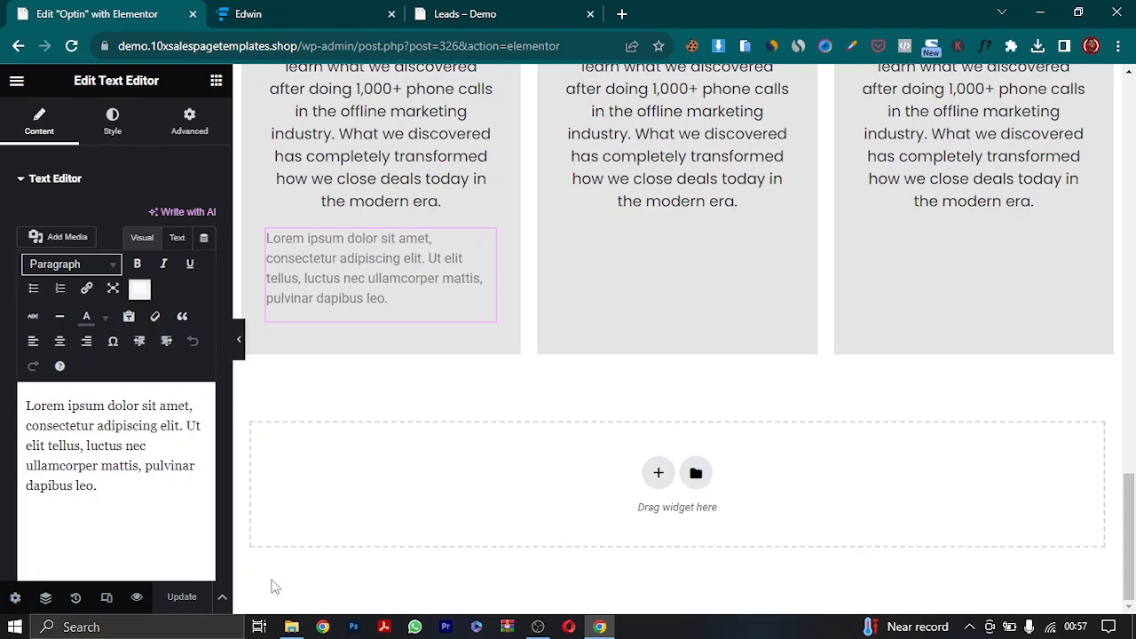
pyautogui.click(695, 473)
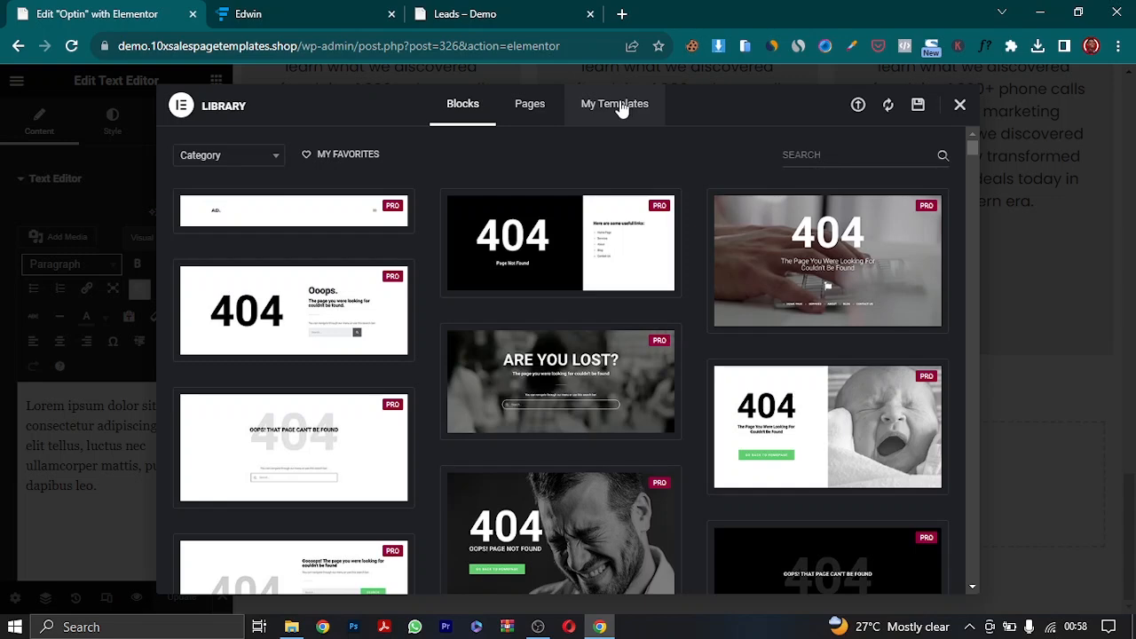
pyautogui.click(619, 108)
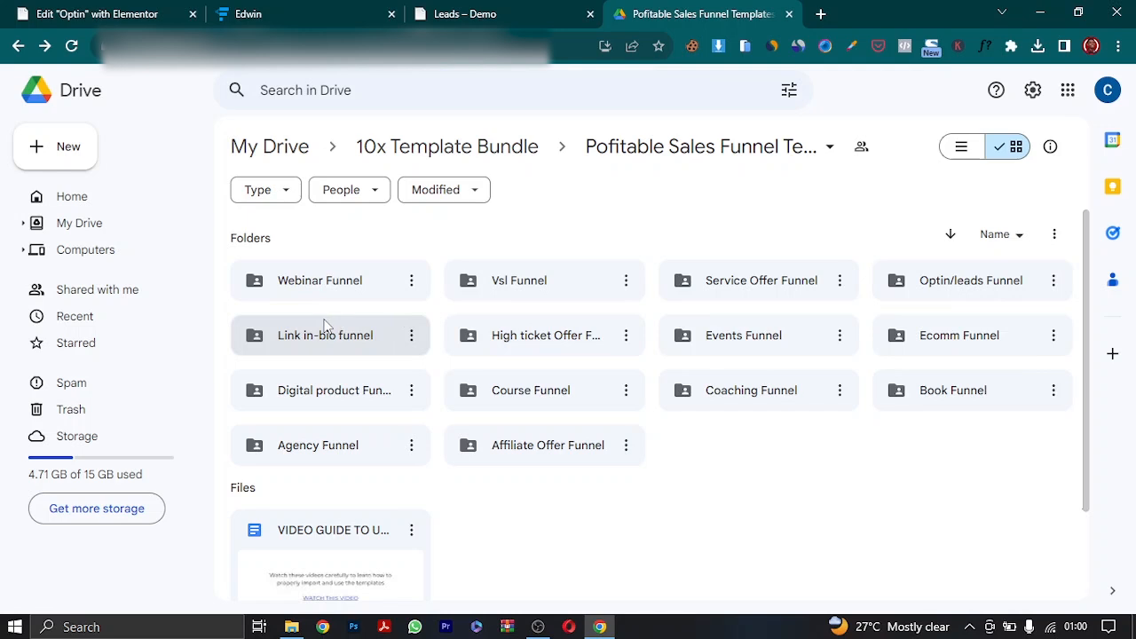
# - In Google Drive, open the OPTIN3 folder inside Optin/leads Funnel and download the elementor-860 template file
pyautogui.doubleClick(958, 284)
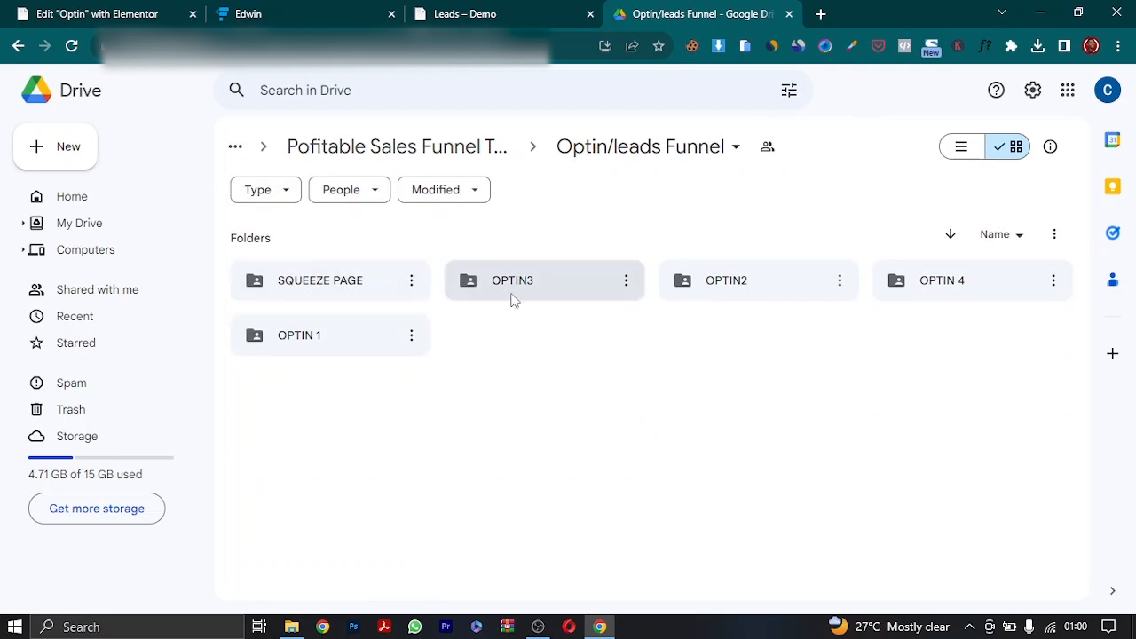
pyautogui.click(523, 291)
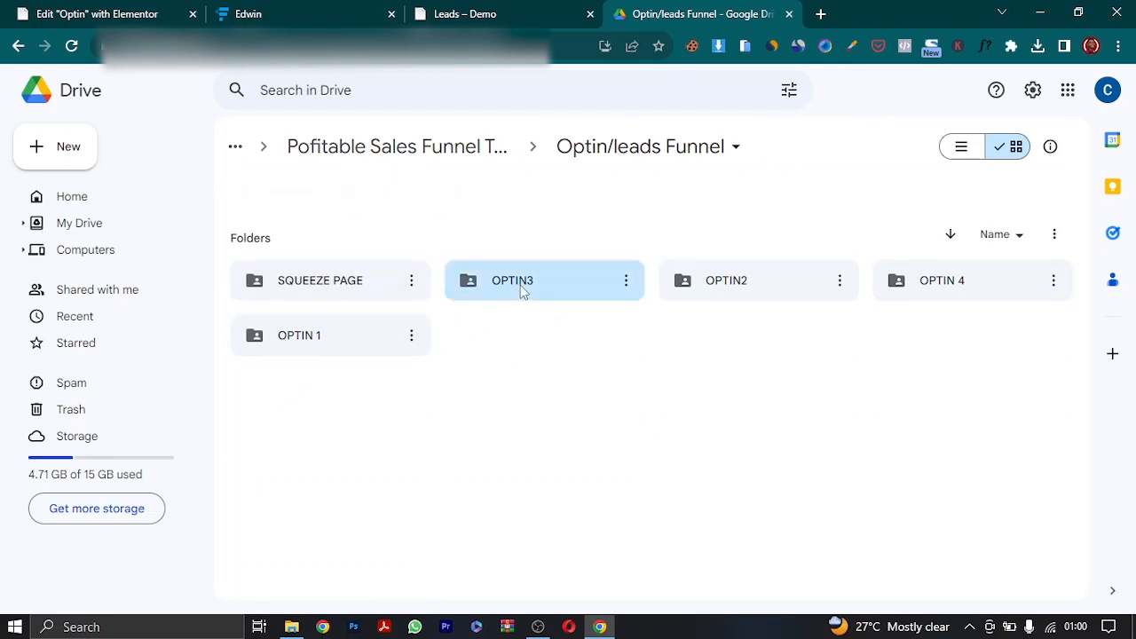
pyautogui.press('Return')
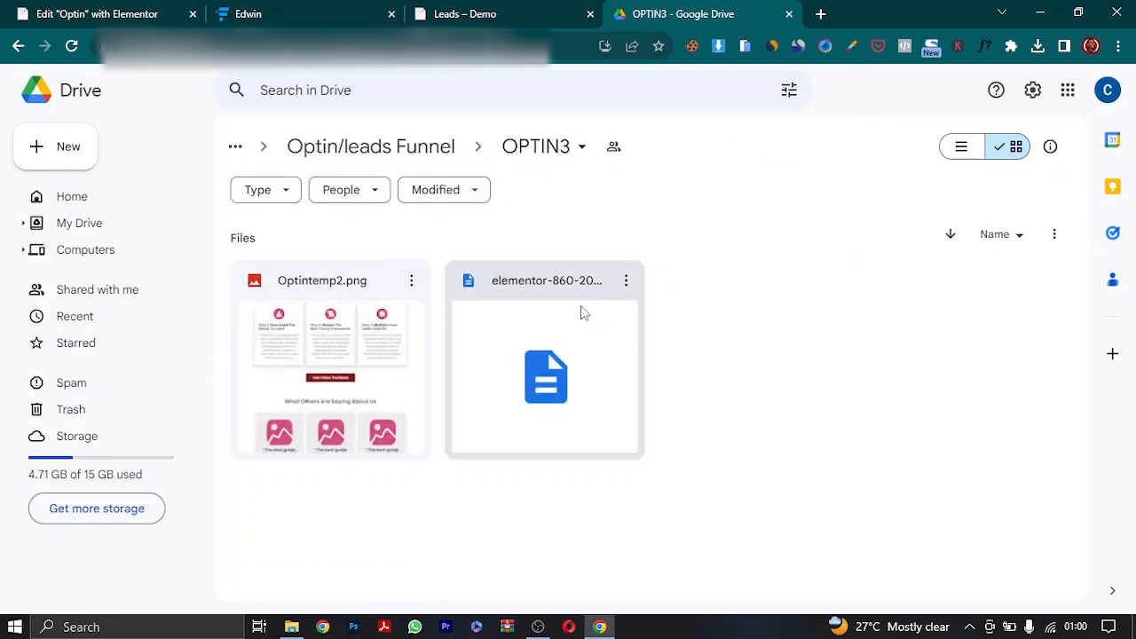
pyautogui.click(626, 283)
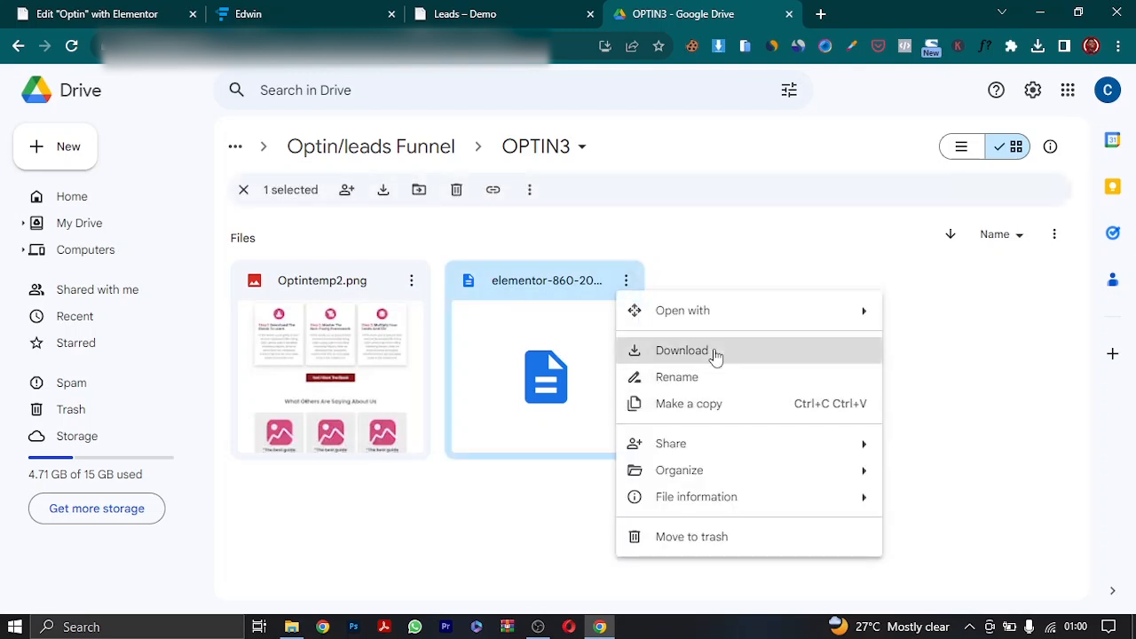
pyautogui.click(716, 353)
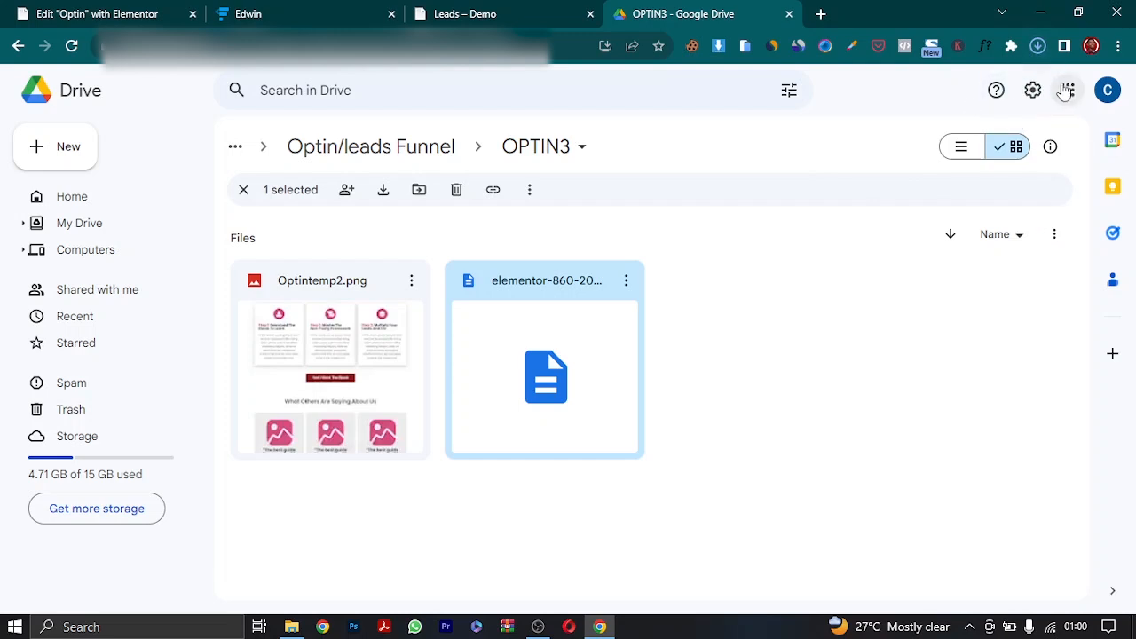
pyautogui.click(71, 14)
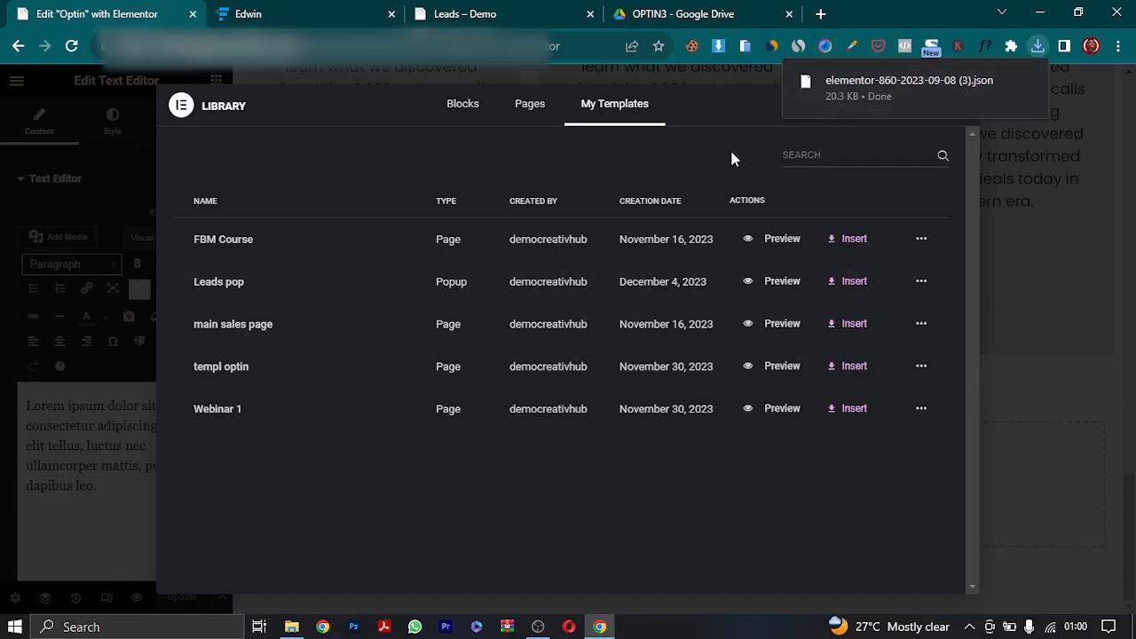
pyautogui.click(858, 107)
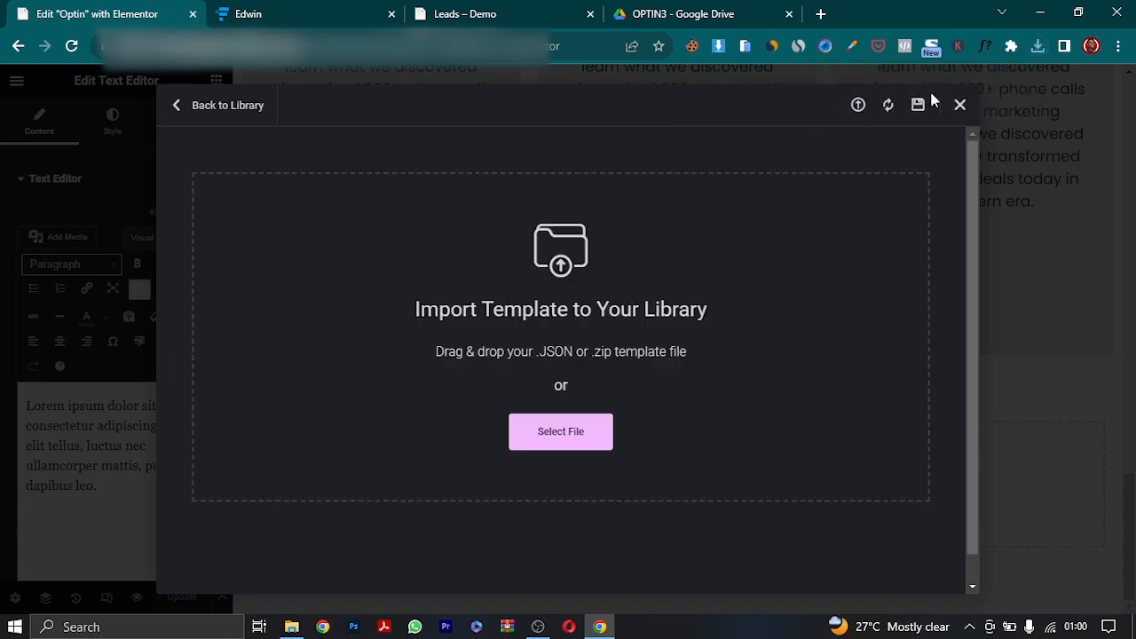
pyautogui.click(1037, 45)
pyautogui.moveTo(849, 119); pyautogui.dragTo(538, 313)
pyautogui.click(690, 410)
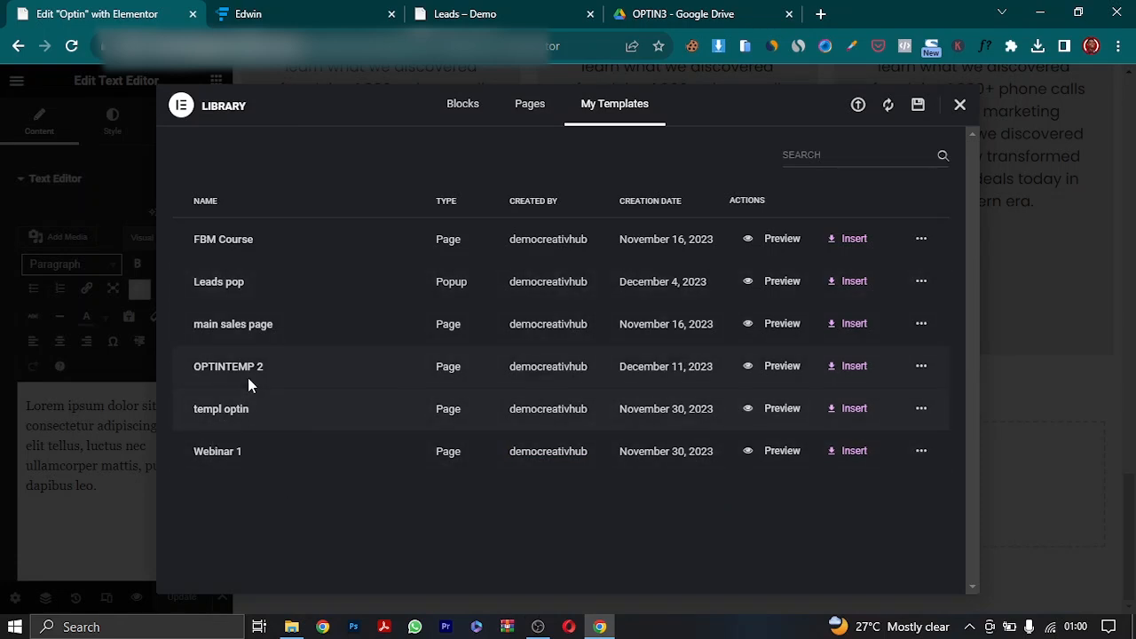
pyautogui.click(857, 371)
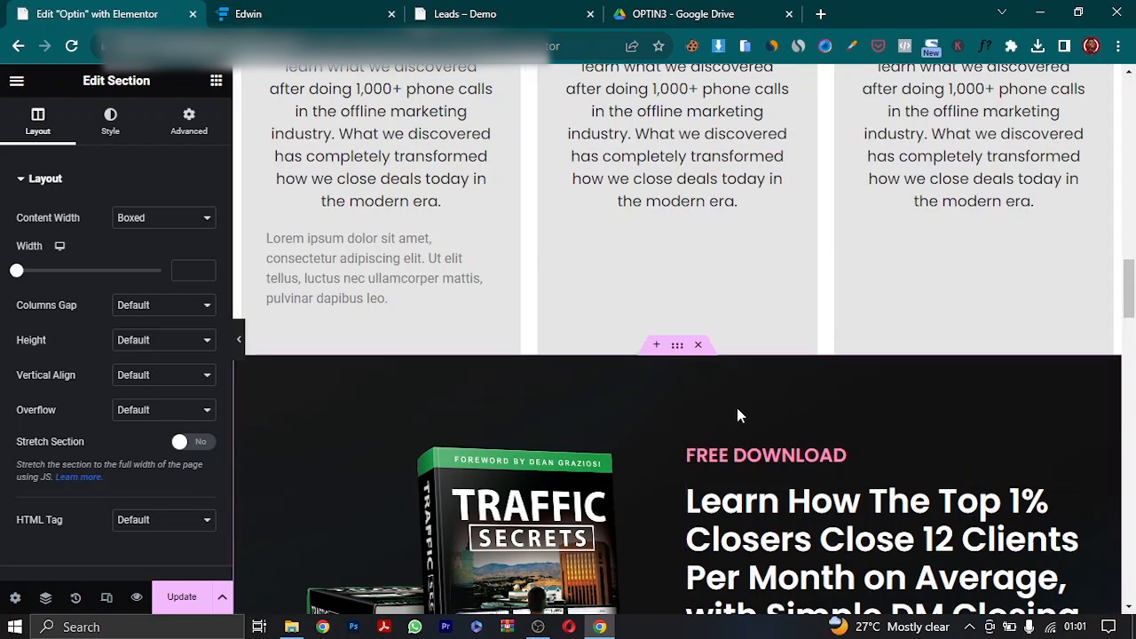
# - Delete the old hero, three-step, button and testimonial sections above the inserted template, and update the Optin page
pyautogui.scroll(-10, 723, 404)
pyautogui.scroll(8, 707, 373)
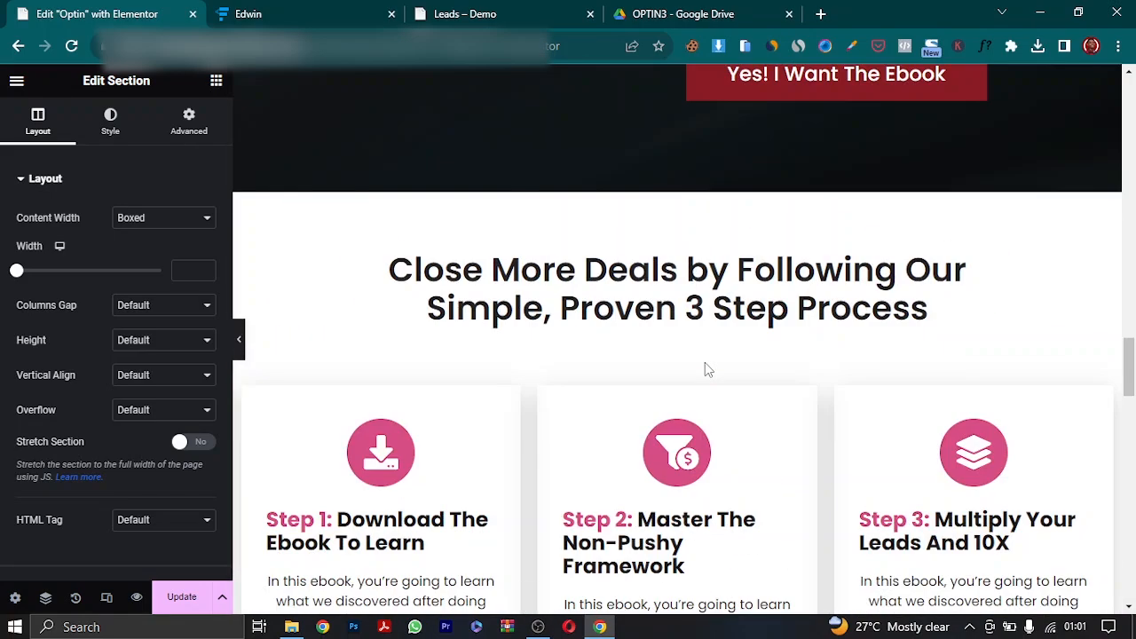
pyautogui.scroll(4, 708, 365)
pyautogui.scroll(20, 710, 369)
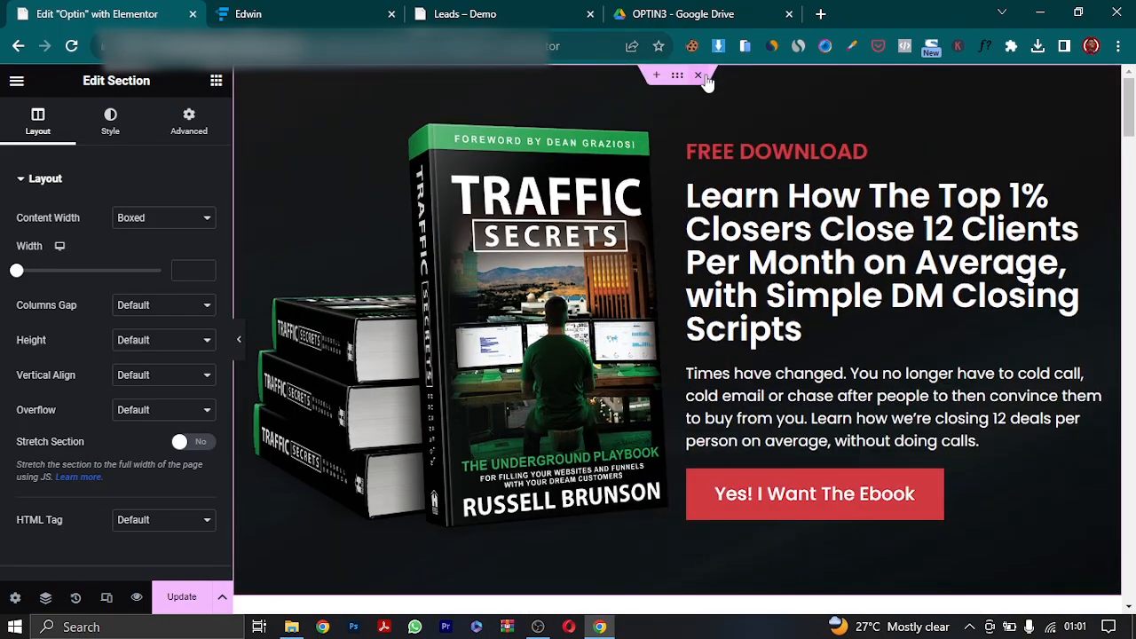
pyautogui.click(698, 77)
pyautogui.click(698, 76)
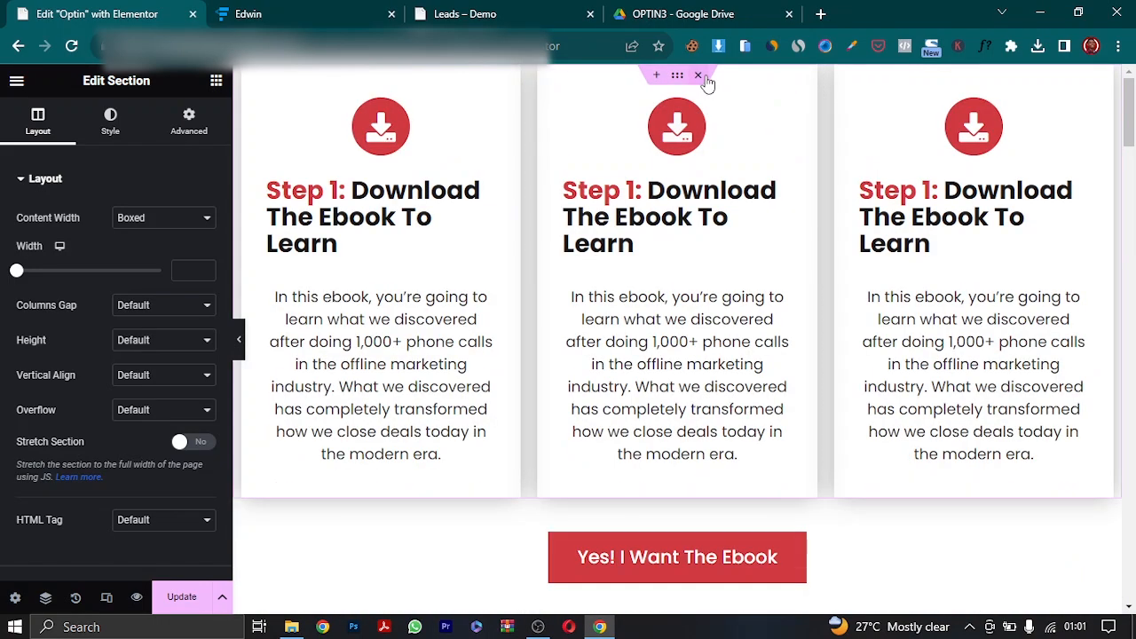
pyautogui.click(698, 76)
pyautogui.click(698, 77)
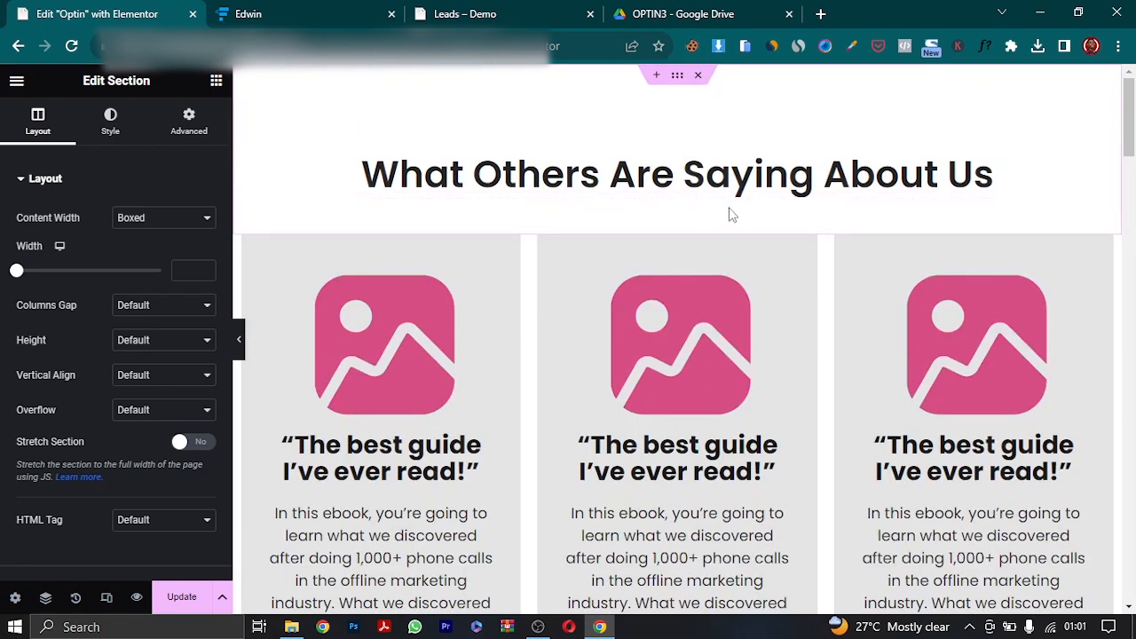
pyautogui.click(698, 76)
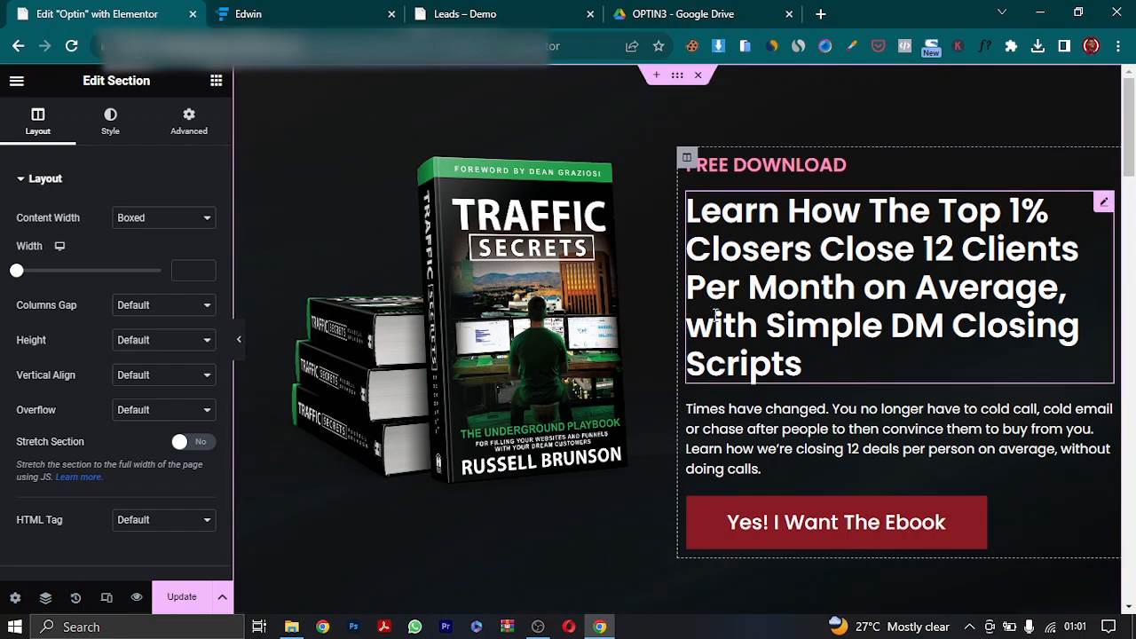
pyautogui.click(185, 600)
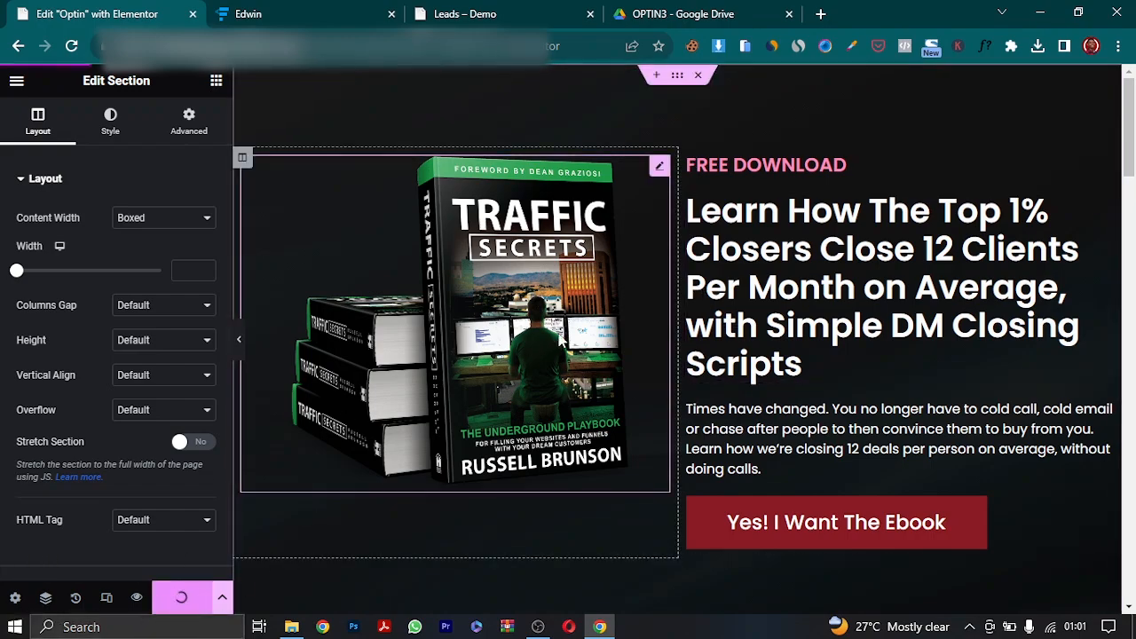
# - Review the imported Optin layout from the hero section down to the end of the page
pyautogui.scroll(-20, 568, 344)
pyautogui.scroll(20, 578, 343)
pyautogui.scroll(-3, 612, 308)
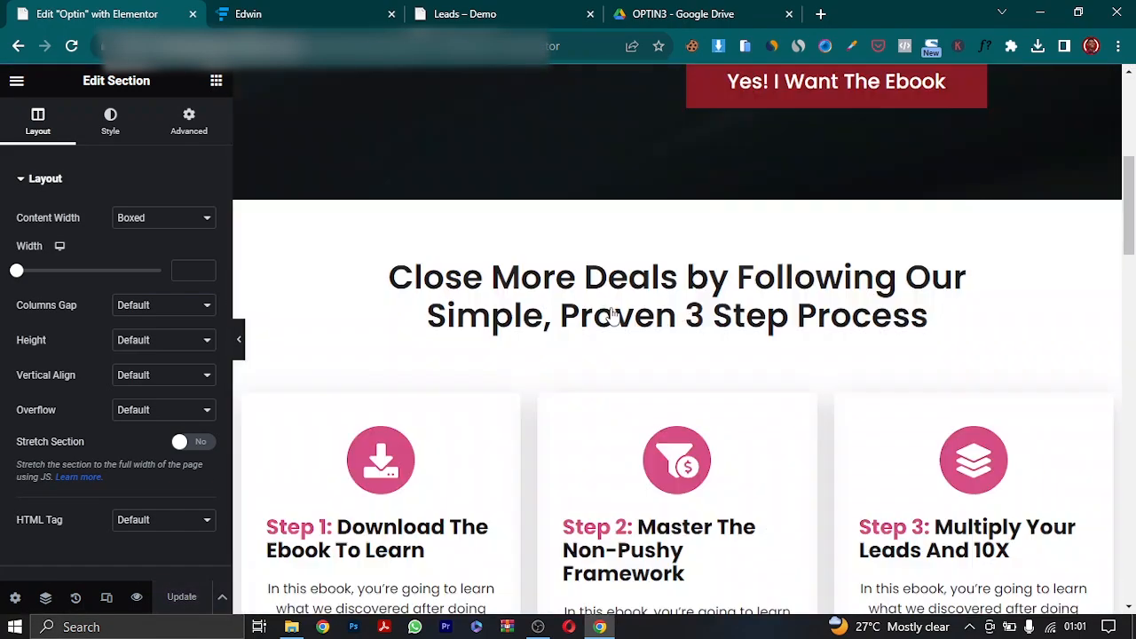
pyautogui.scroll(-20, 611, 308)
pyautogui.scroll(20, 609, 311)
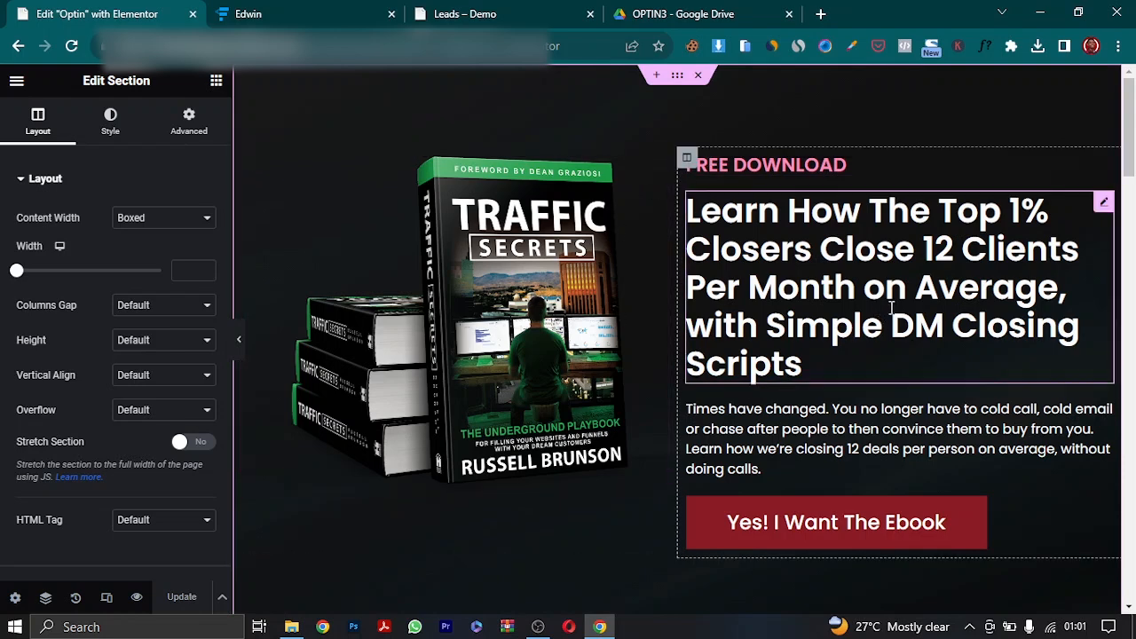
pyautogui.scroll(-1, 1132, 142)
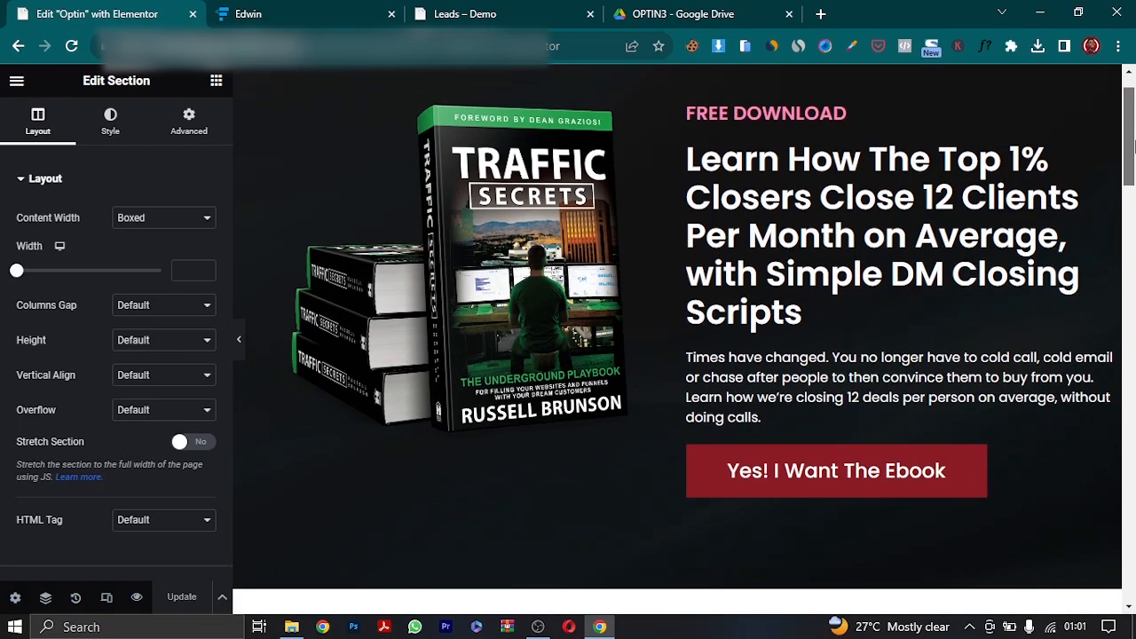
pyautogui.scroll(-1, 1131, 142)
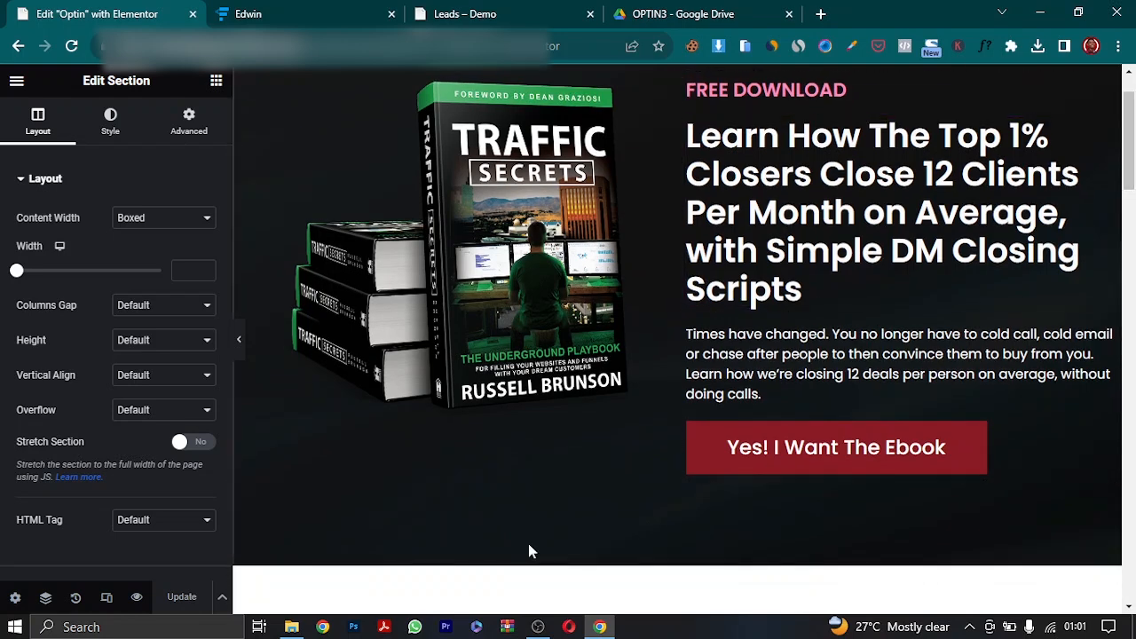
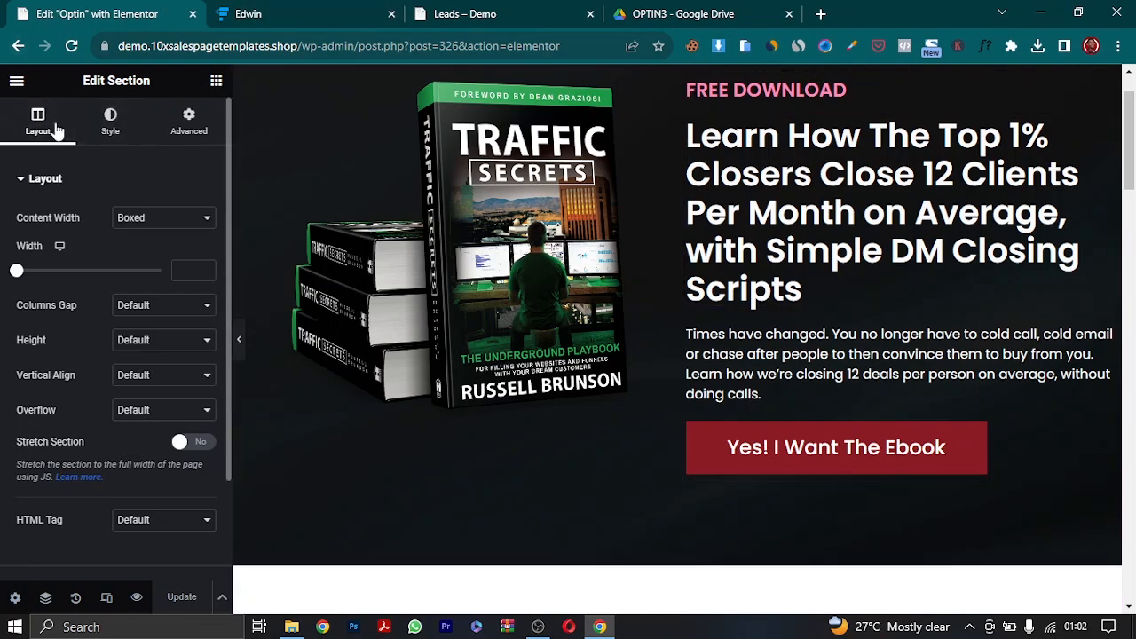
# - Exit the Elementor editor to the WordPress page list and open the Popups templates
pyautogui.click(16, 80)
pyautogui.click(86, 406)
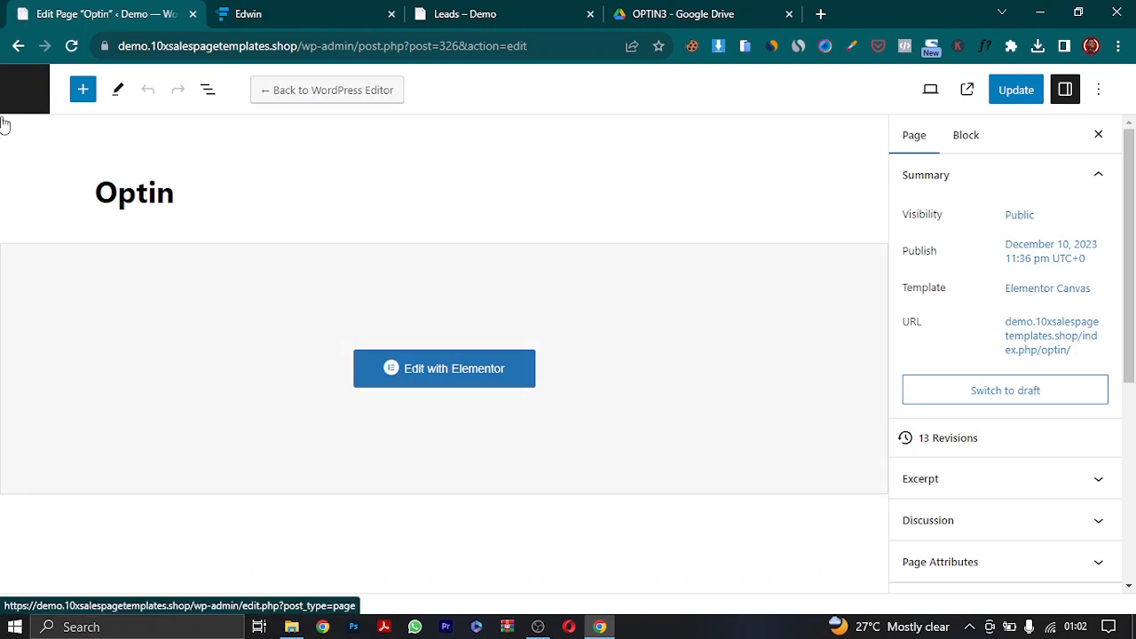
pyautogui.click(24, 97)
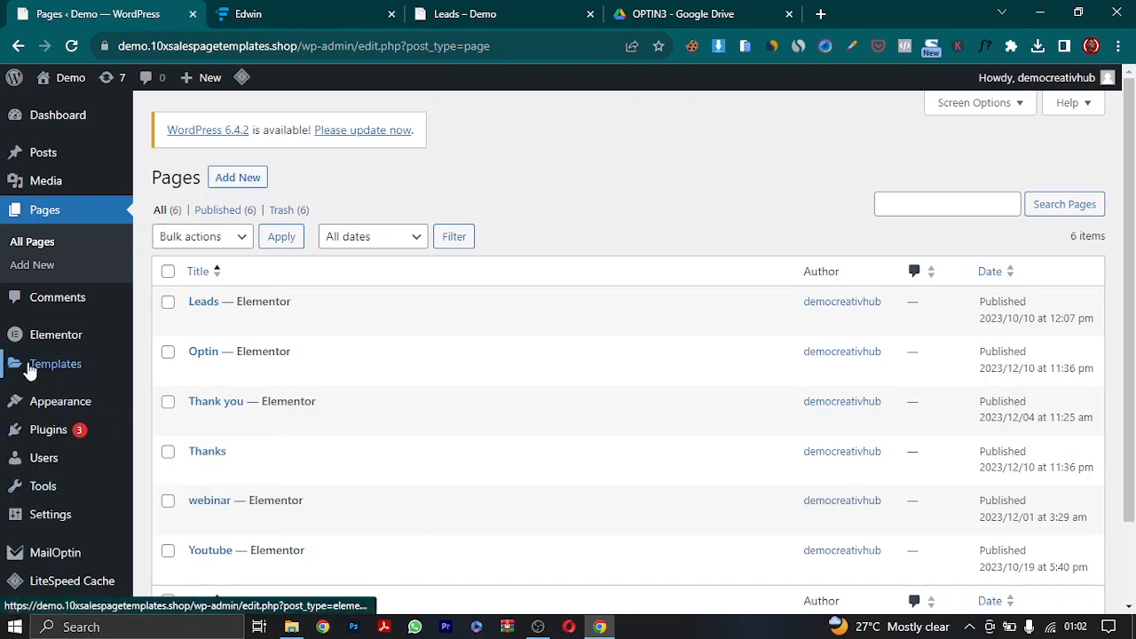
pyautogui.moveTo(97, 373)
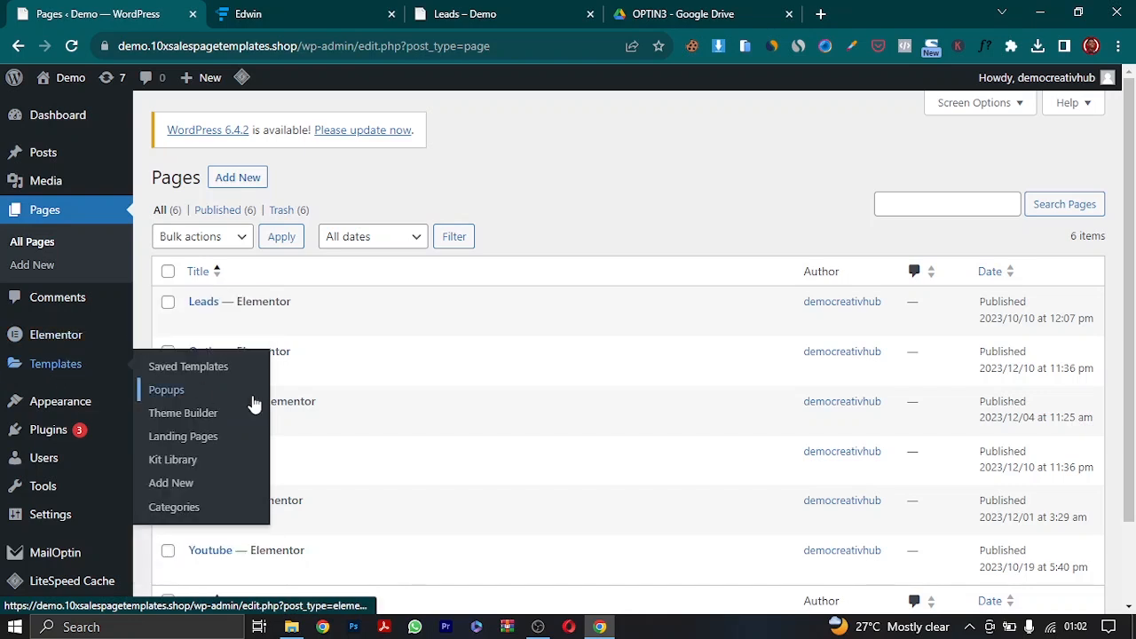
pyautogui.click(167, 390)
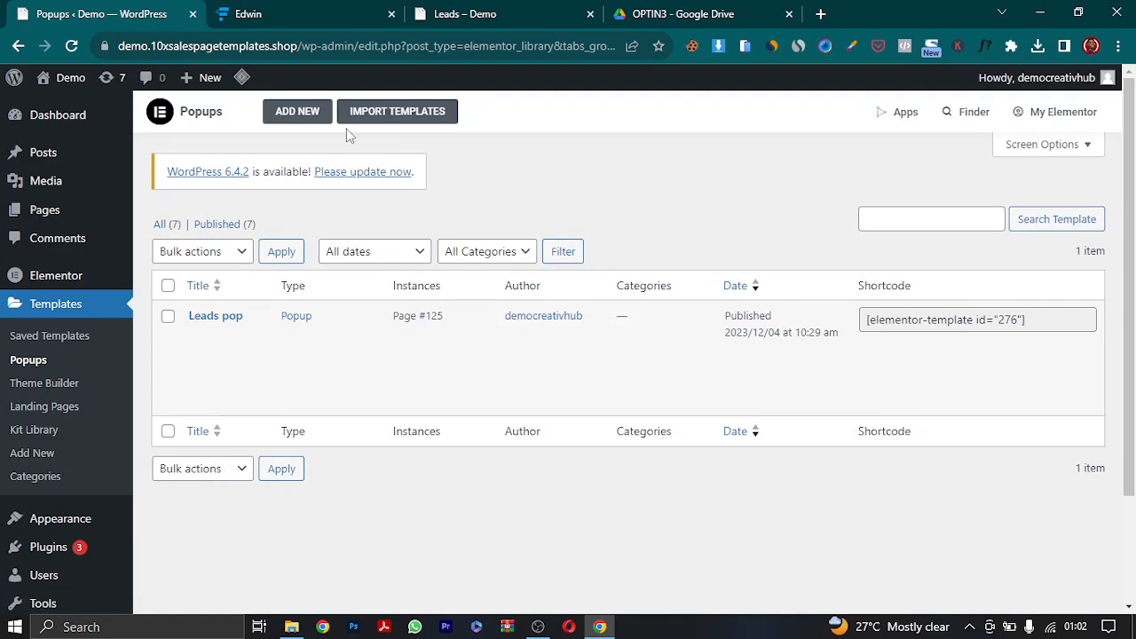
# - Create a new Popup template named “optin pop”
pyautogui.click(297, 112)
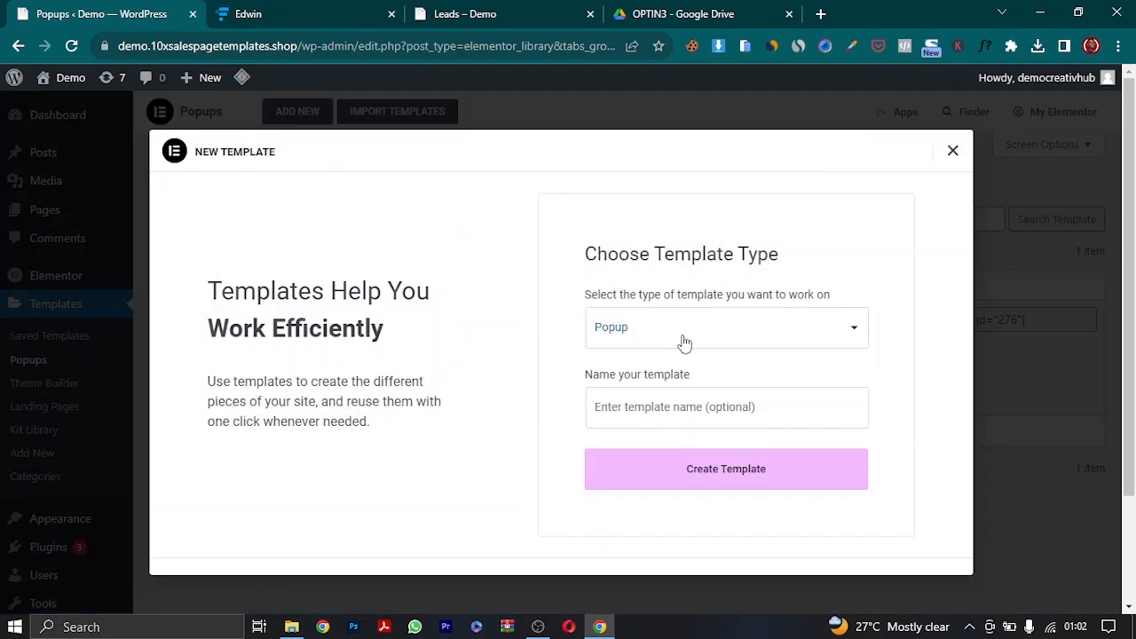
pyautogui.click(633, 417)
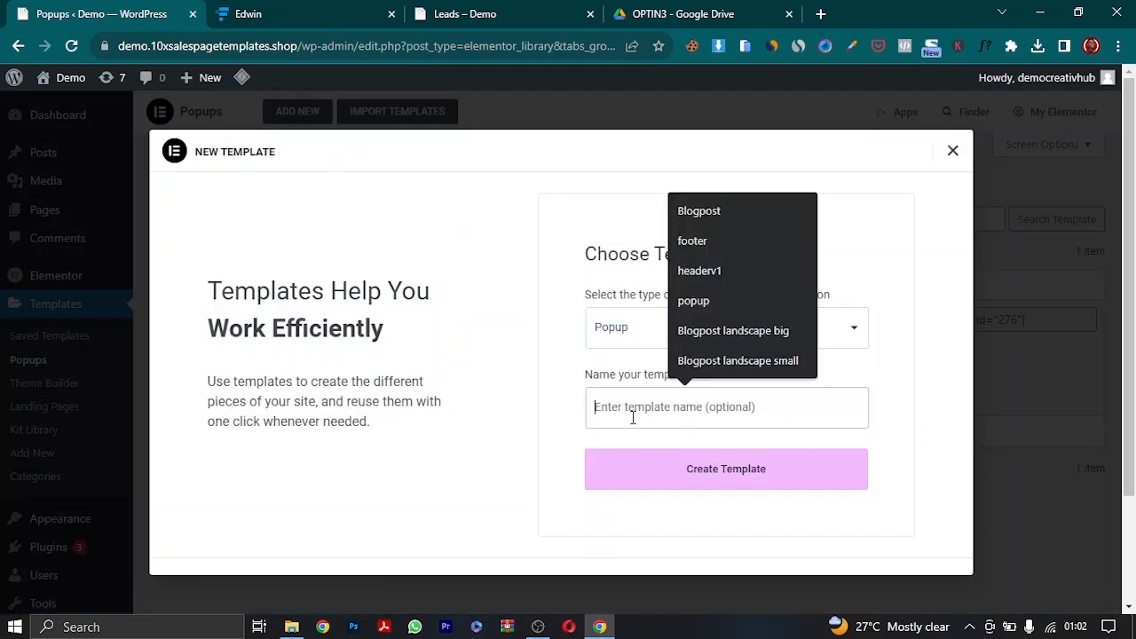
pyautogui.write('optin pop')
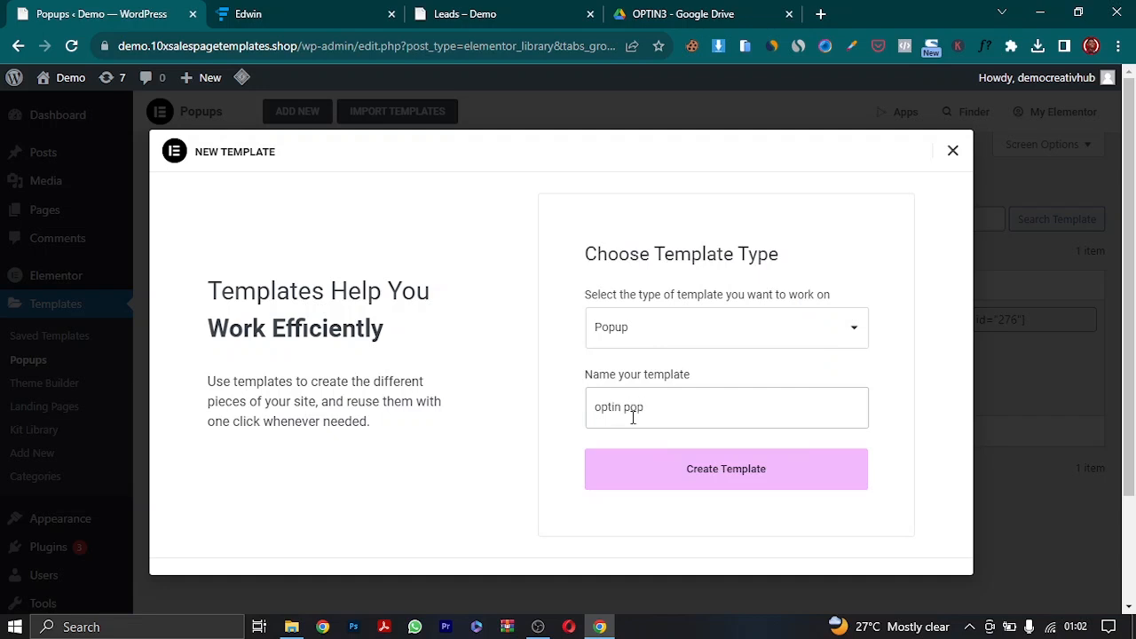
pyautogui.click(704, 474)
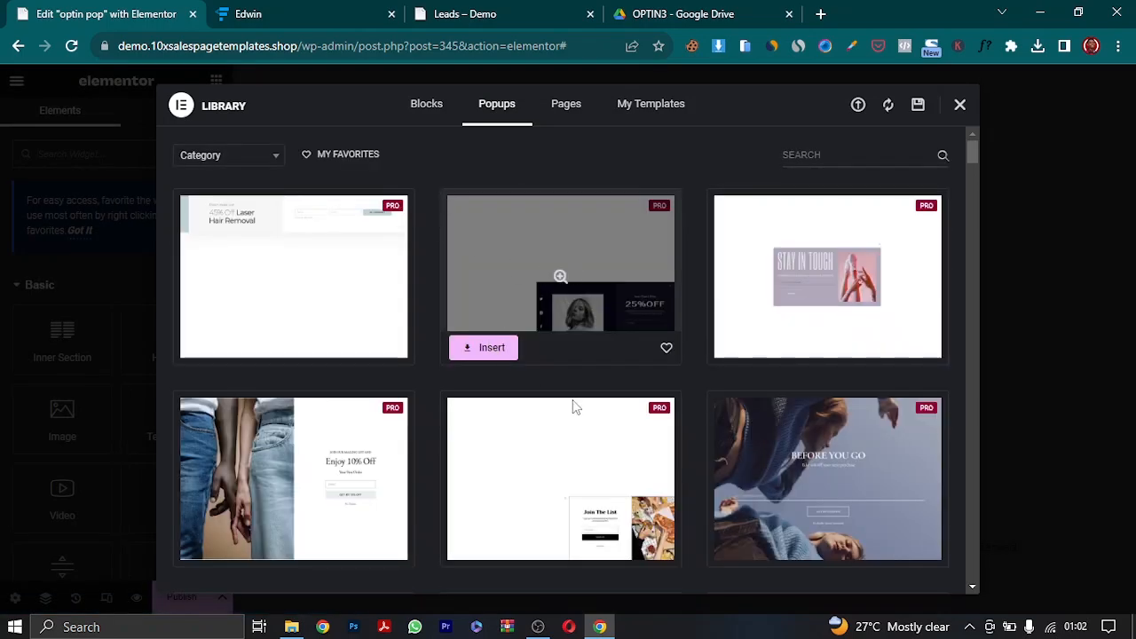
# - Browse the popup designs in the library and insert the “Get 1st Exam For Free” popup
pyautogui.scroll(-8, 563, 384)
pyautogui.scroll(-15, 515, 376)
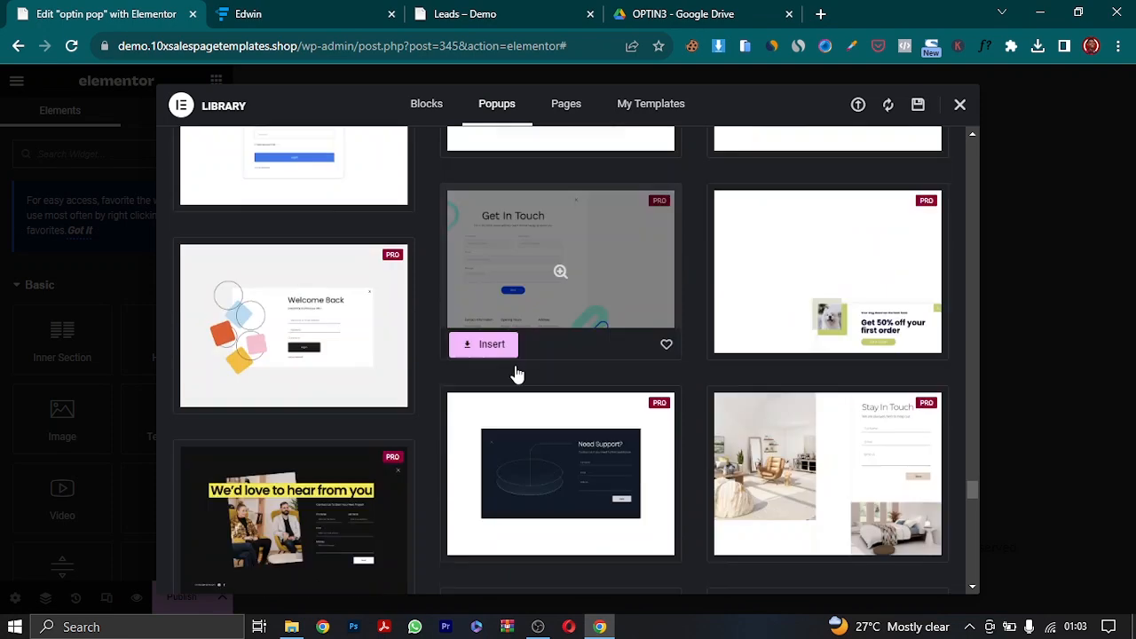
pyautogui.scroll(15, 504, 370)
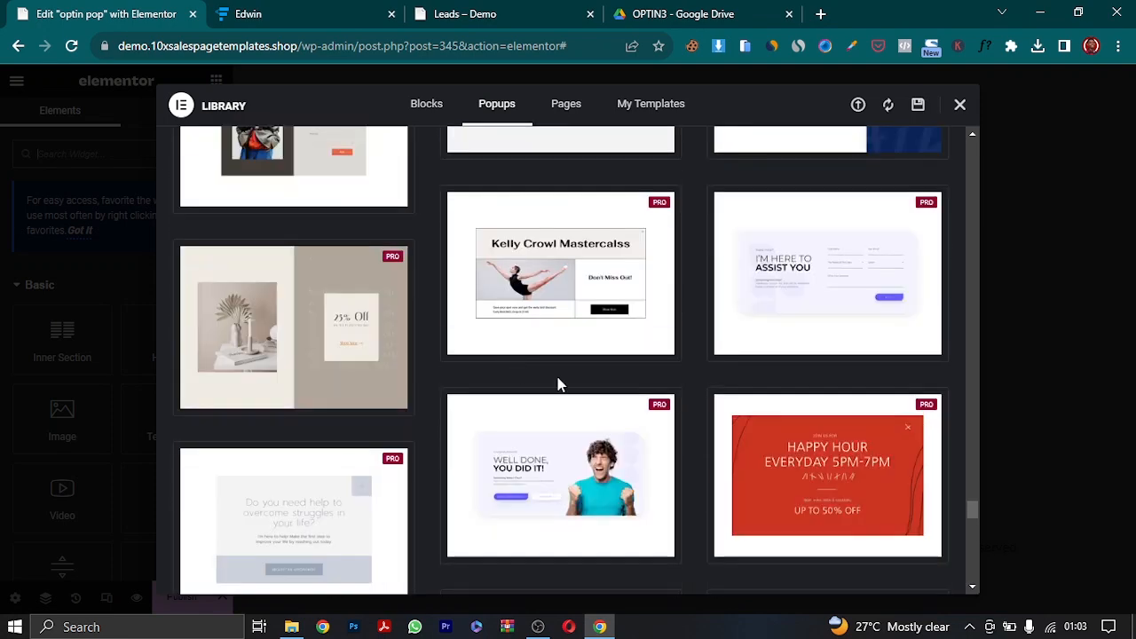
pyautogui.scroll(-5, 579, 389)
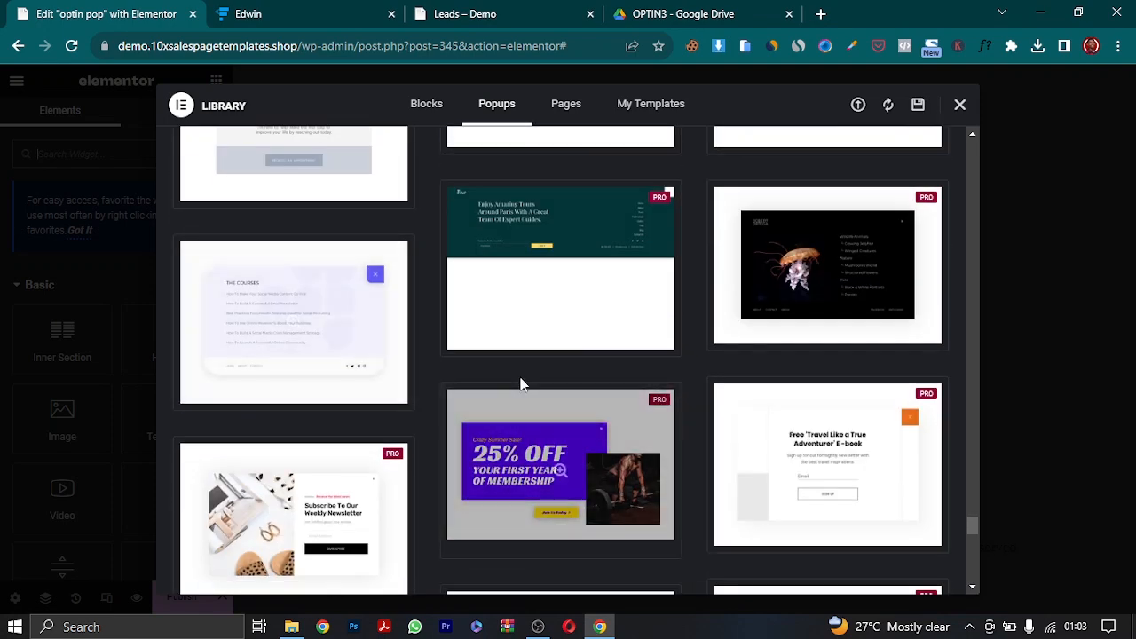
pyautogui.scroll(5, 568, 368)
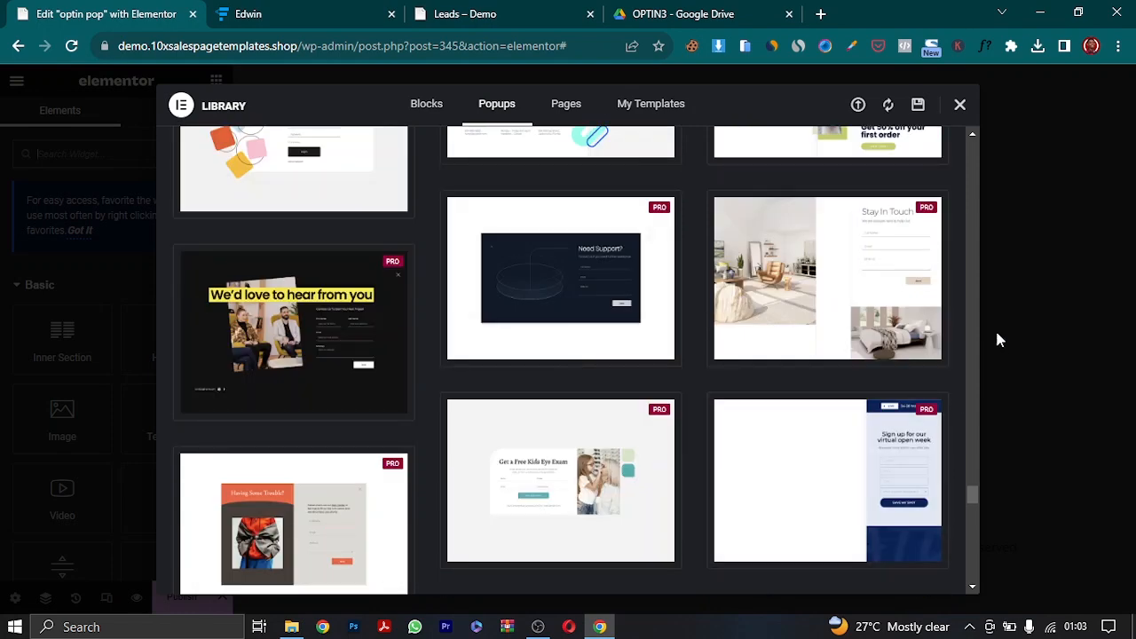
pyautogui.moveTo(972, 494); pyautogui.dragTo(962, 516)
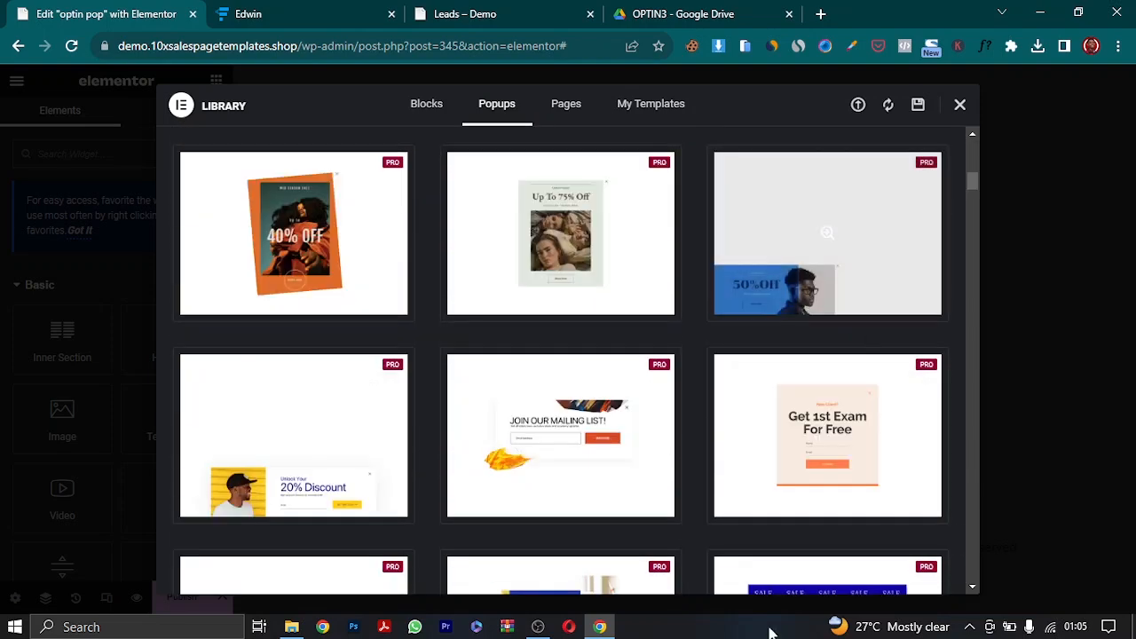
pyautogui.moveTo(779, 503)
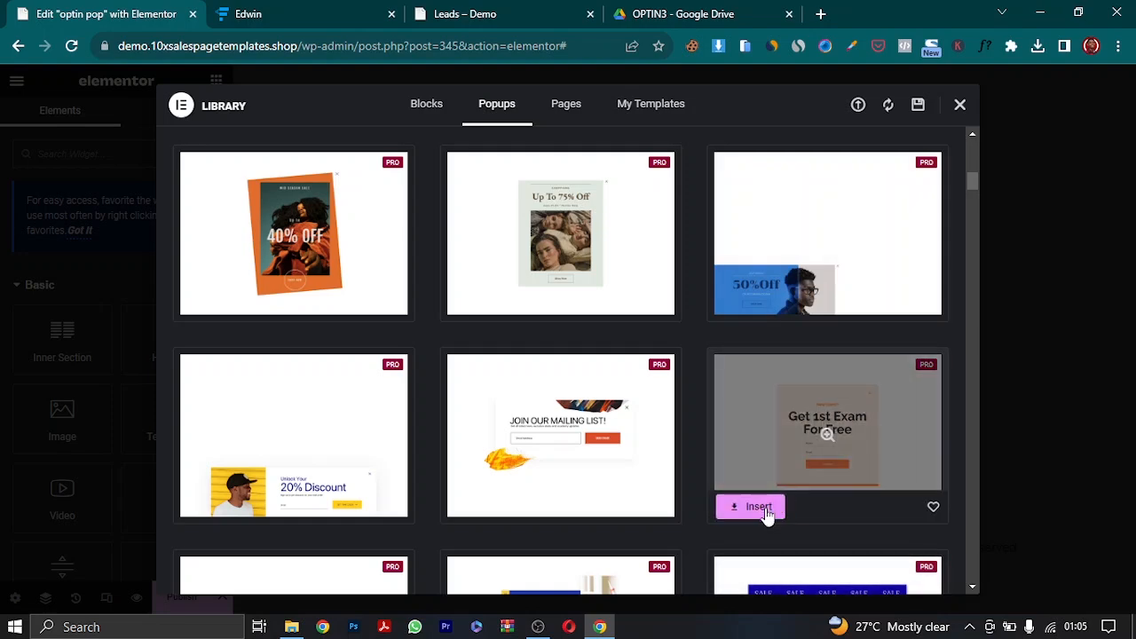
pyautogui.scroll(5, 753, 471)
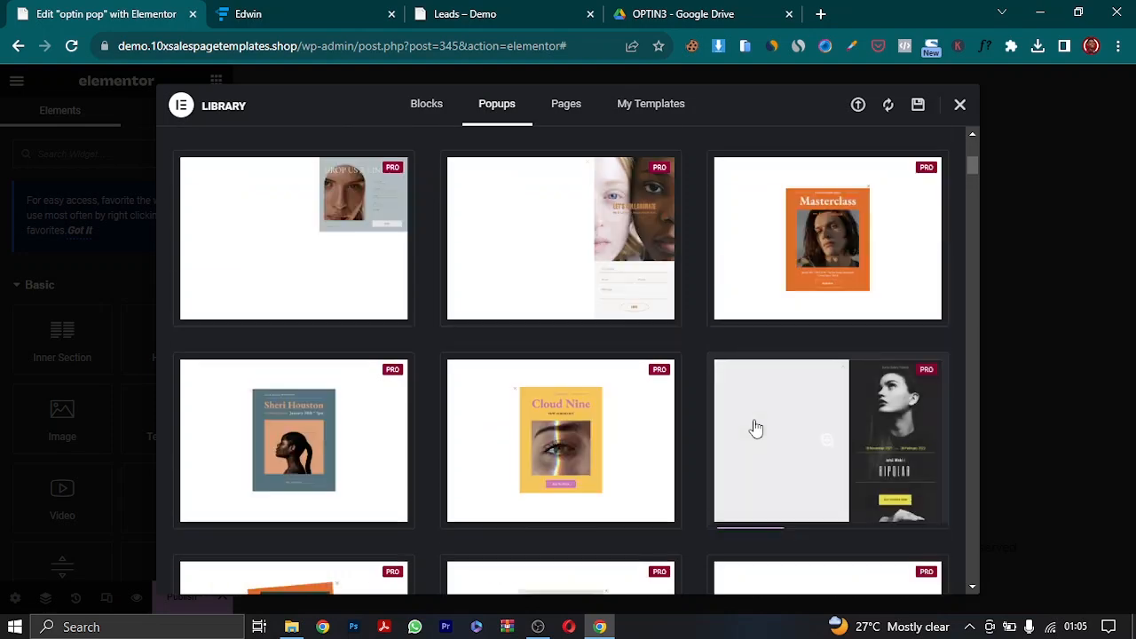
pyautogui.scroll(4, 755, 429)
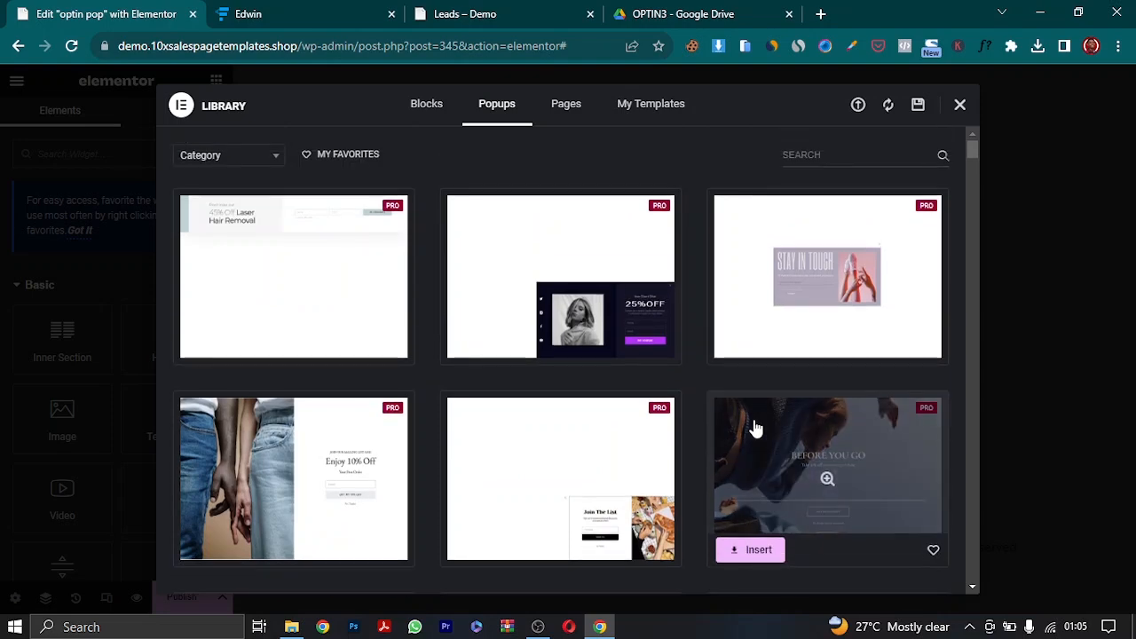
pyautogui.scroll(-8, 870, 448)
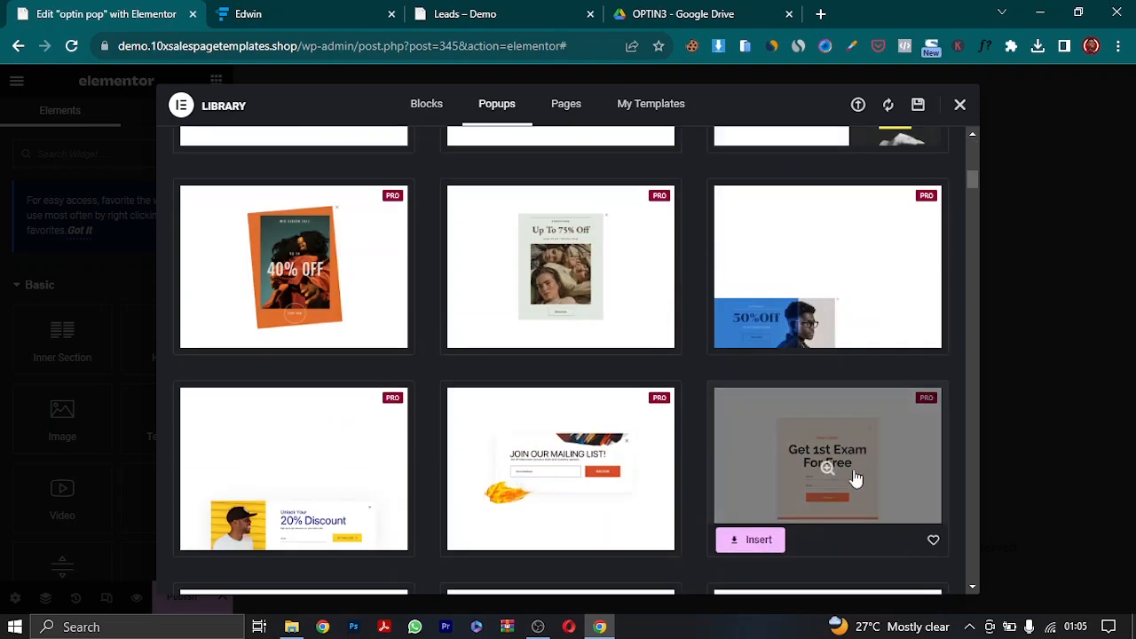
pyautogui.click(751, 541)
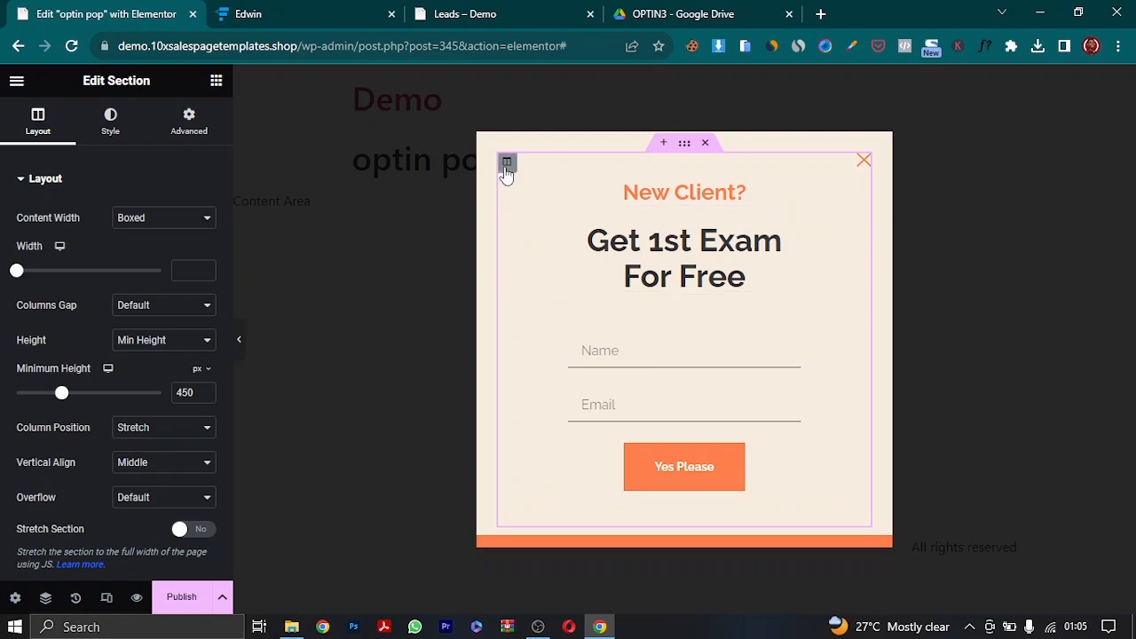
# - Remove the close icon and the “New Client?” heading from the popup
pyautogui.click(866, 167)
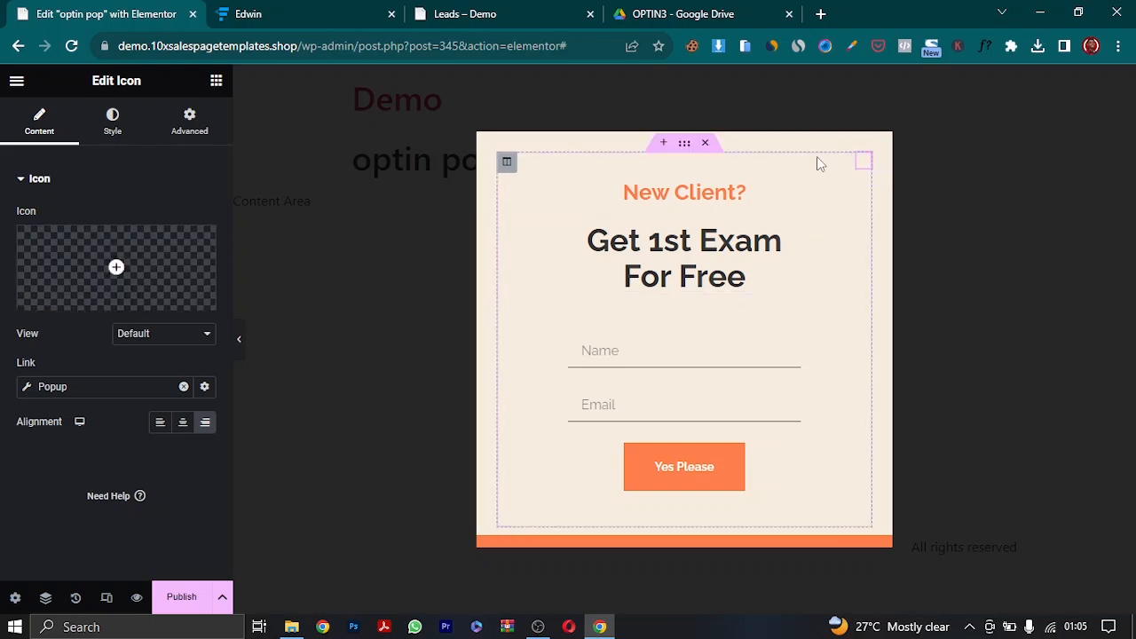
pyautogui.click(512, 162)
pyautogui.click(210, 133)
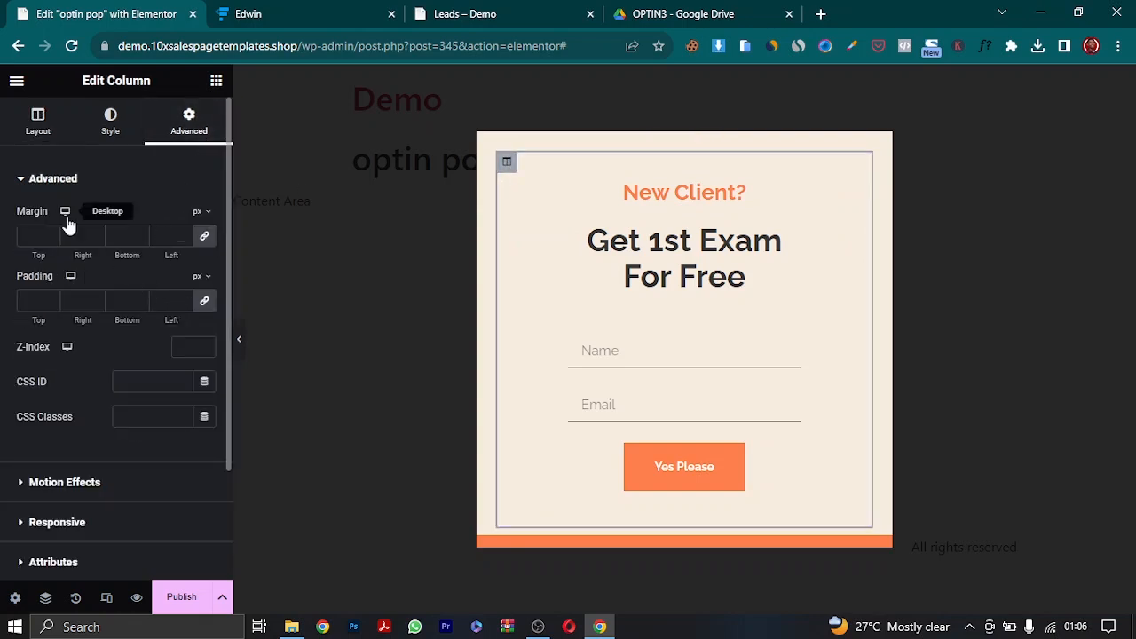
pyautogui.click(34, 129)
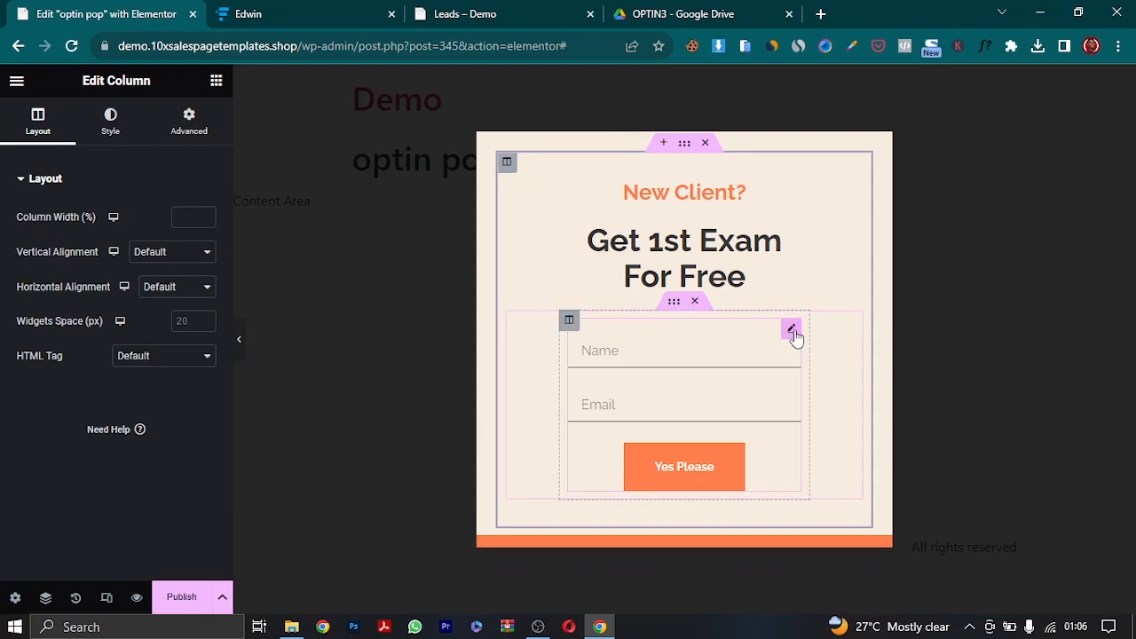
pyautogui.click(791, 331)
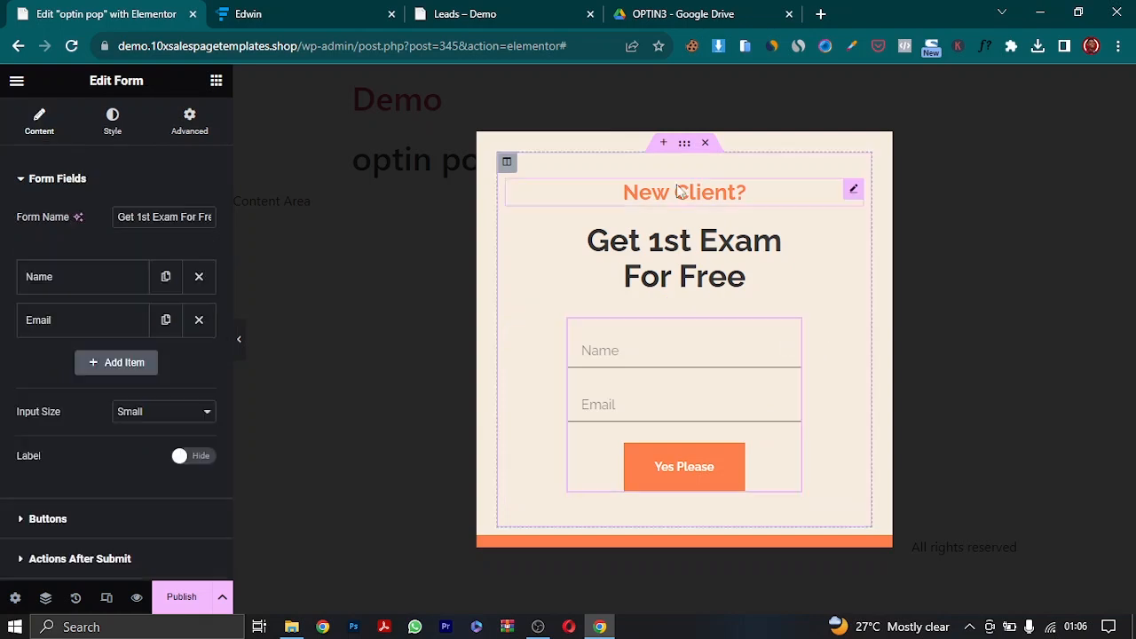
pyautogui.rightClick(854, 188)
pyautogui.click(891, 478)
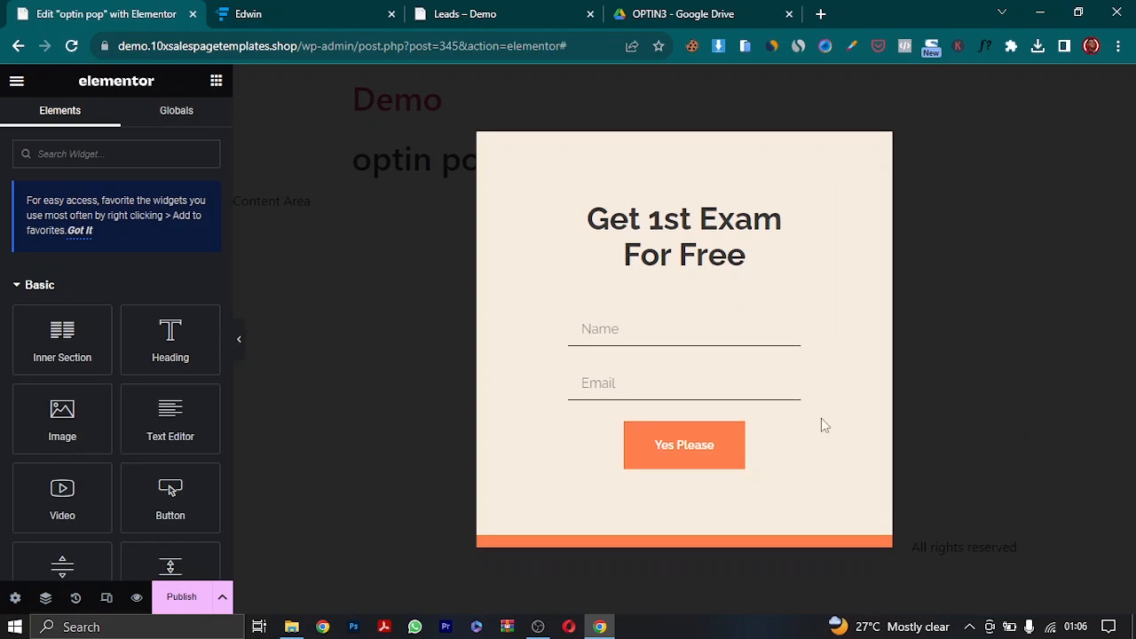
# - Open the Leads page's opt-in popup through its “Yes! I Want The Ebook” button and compare its layout with the popup being edited
pyautogui.click(854, 213)
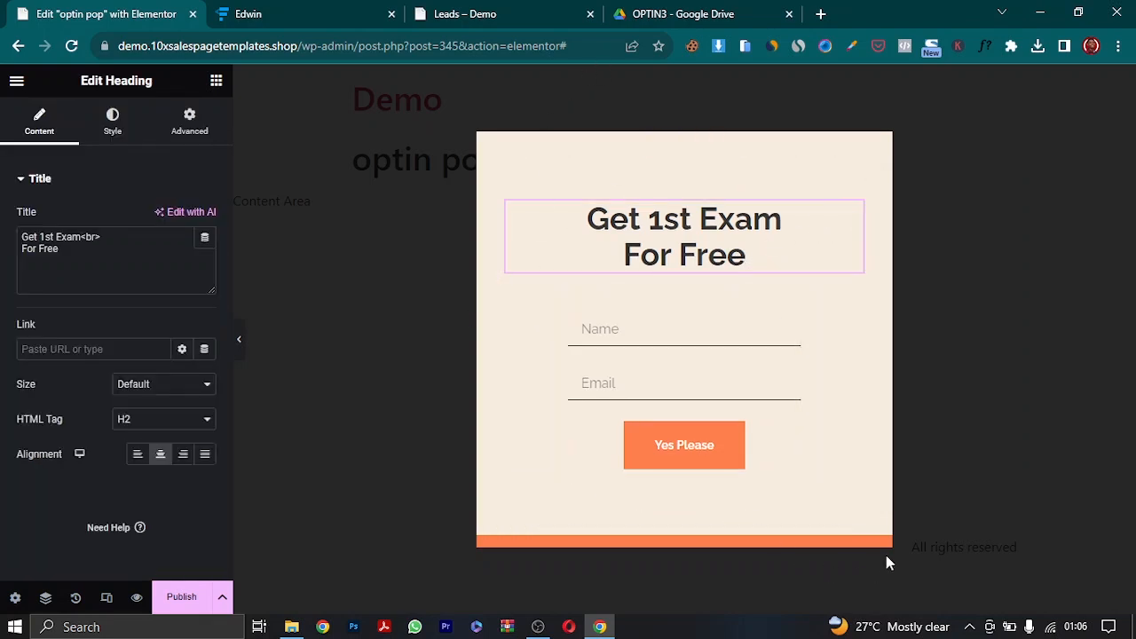
pyautogui.click(528, 11)
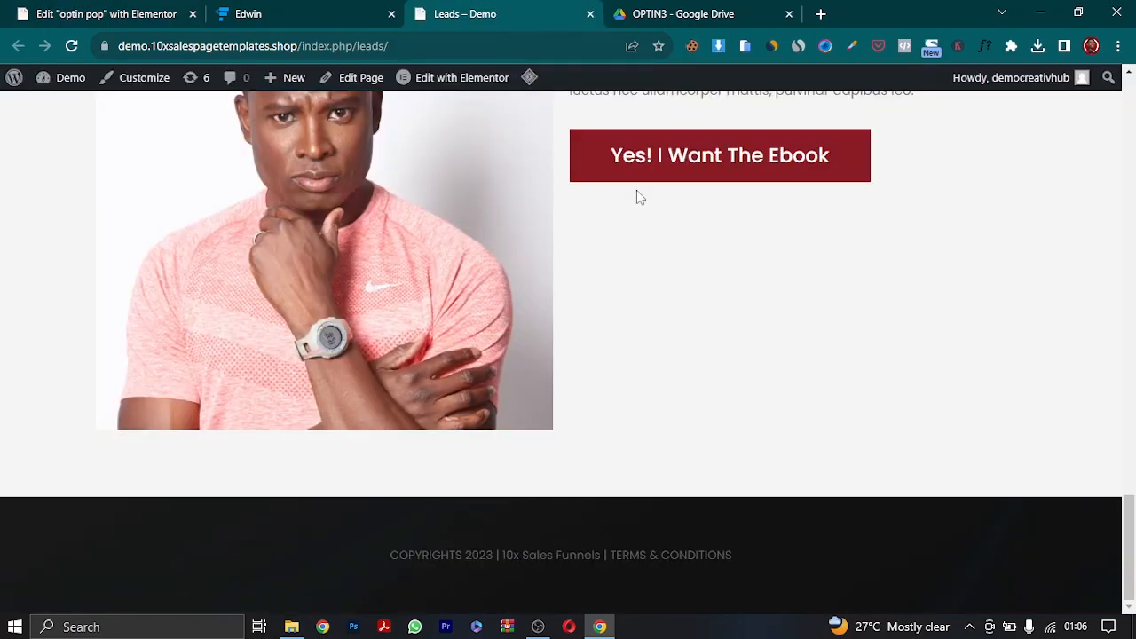
pyautogui.click(681, 149)
pyautogui.click(736, 518)
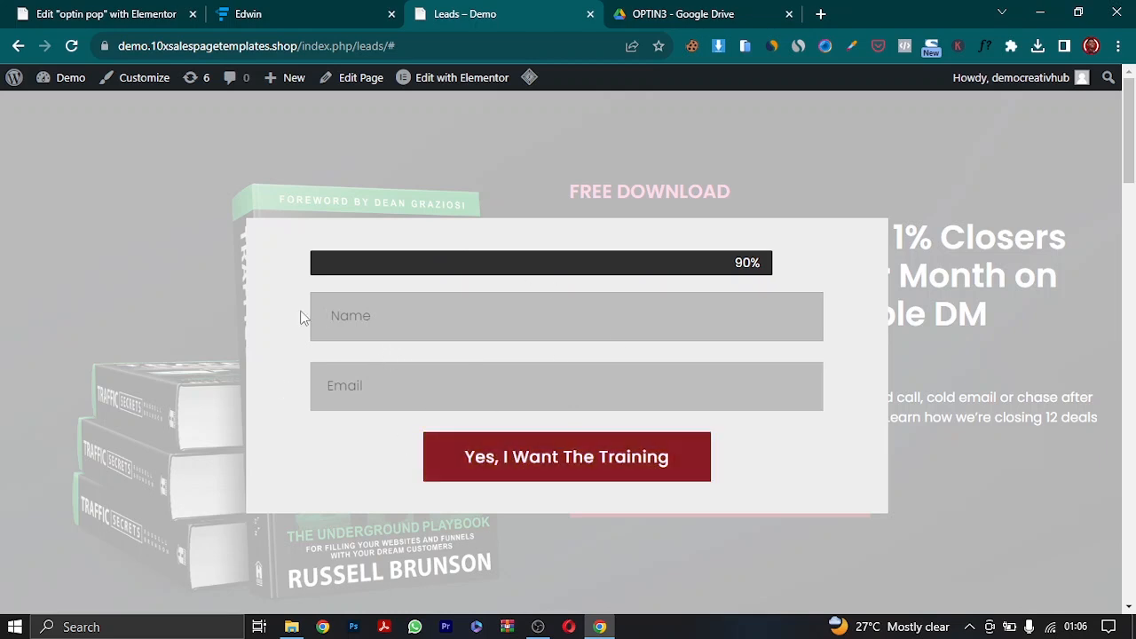
pyautogui.click(109, 9)
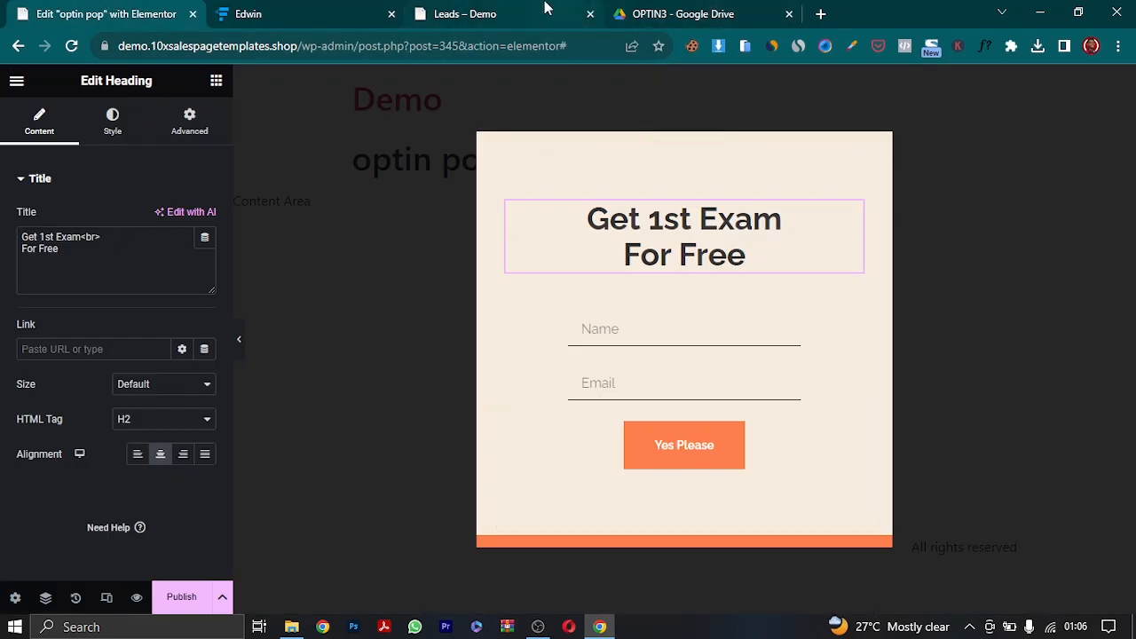
pyautogui.click(501, 11)
pyautogui.click(120, 13)
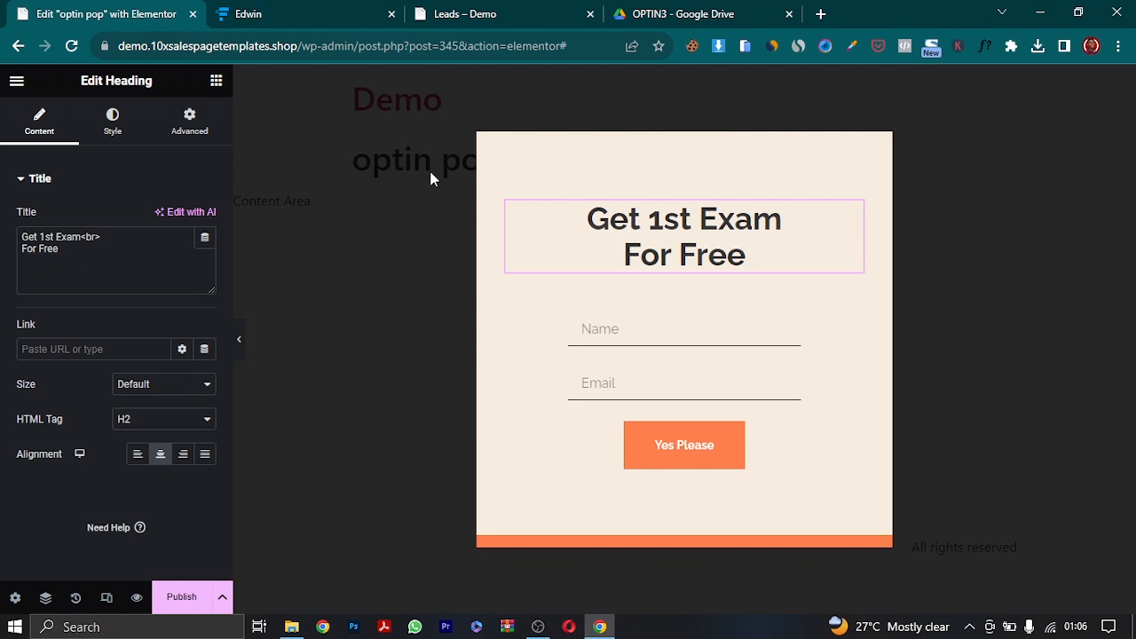
pyautogui.click(469, 13)
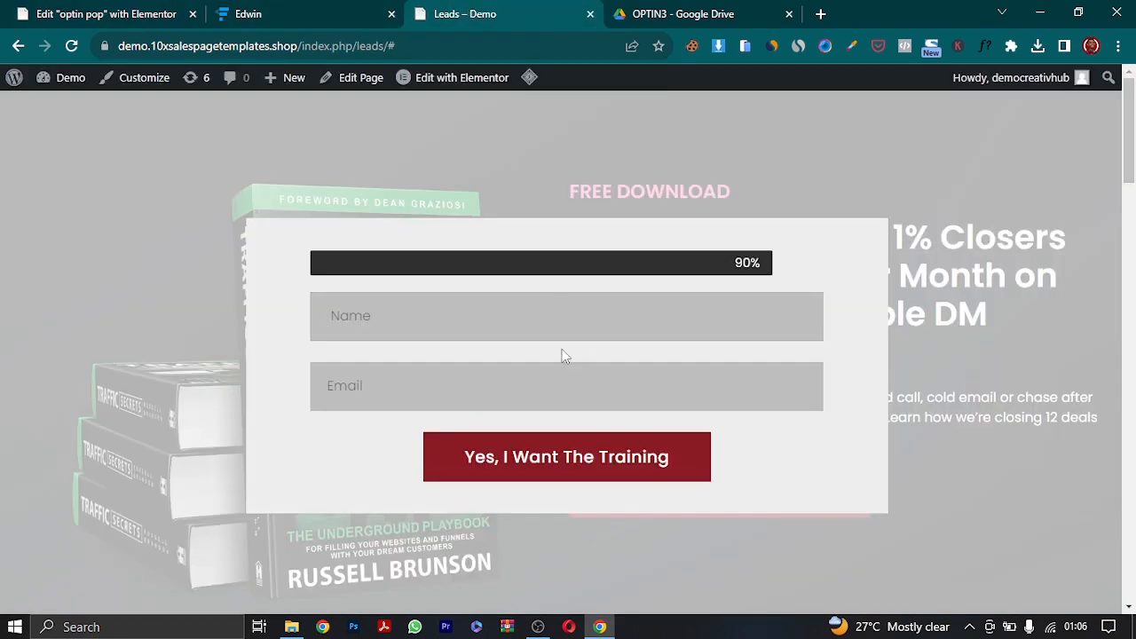
pyautogui.click(31, 10)
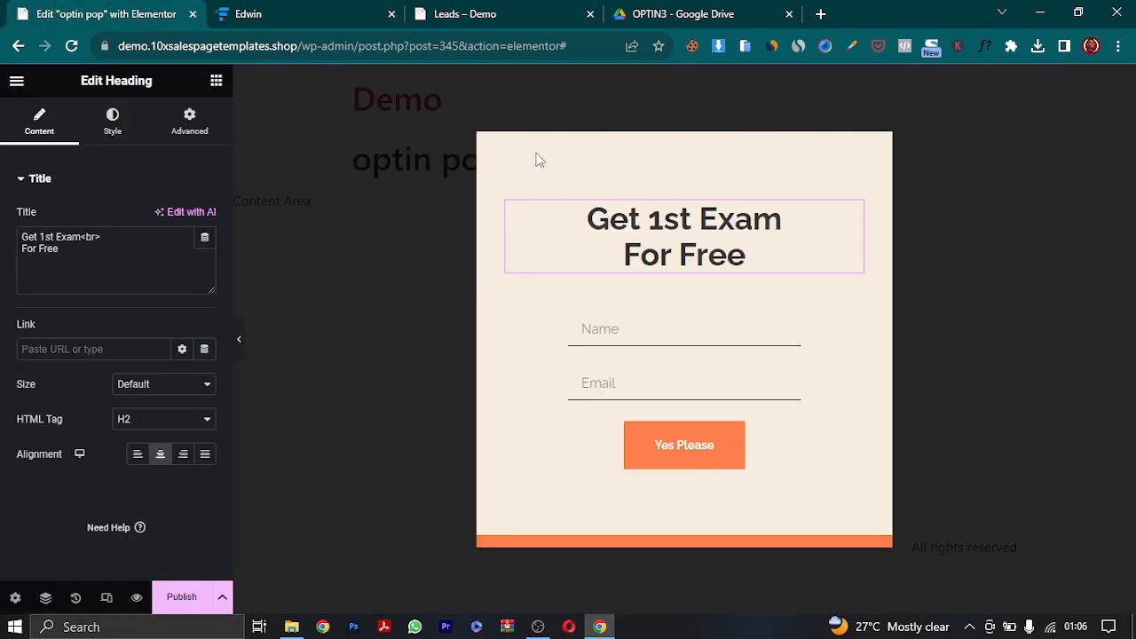
# - Replace the “Get 1st Exam For Free” heading with a Progress Bar widget above the name and email form
pyautogui.rightClick(851, 214)
pyautogui.click(875, 507)
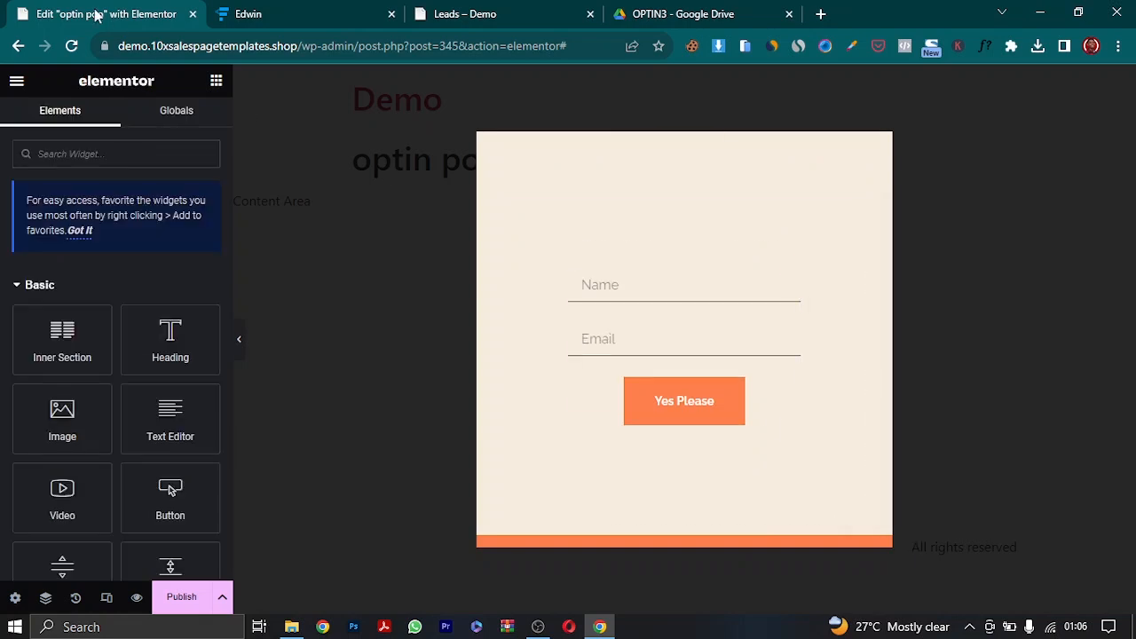
pyautogui.click(78, 149)
pyautogui.write('progres')
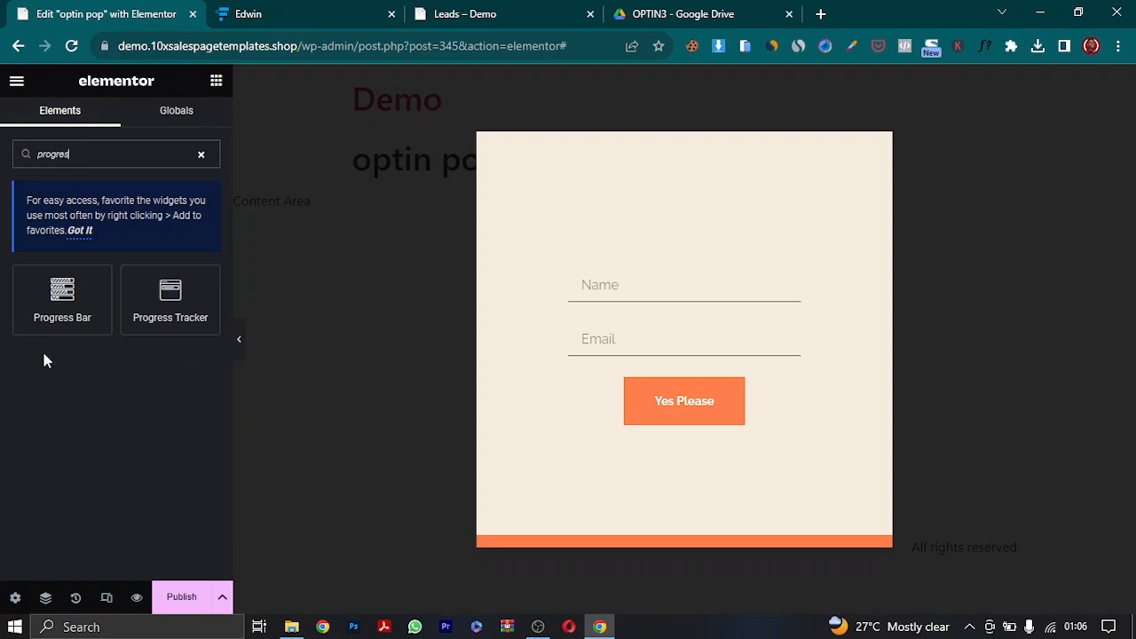
pyautogui.moveTo(62, 297); pyautogui.dragTo(612, 152)
pyautogui.moveTo(49, 297); pyautogui.dragTo(545, 307)
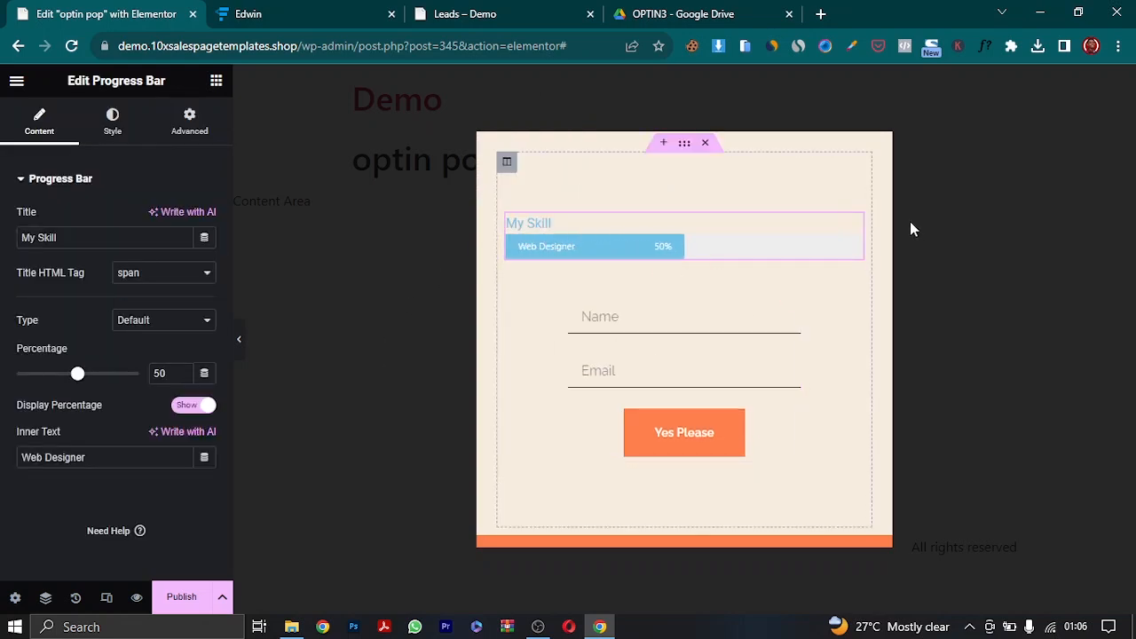
# - Clear the progress bar's inner text and title, and set its percentage to 90
pyautogui.moveTo(88, 462); pyautogui.dragTo(2, 477)
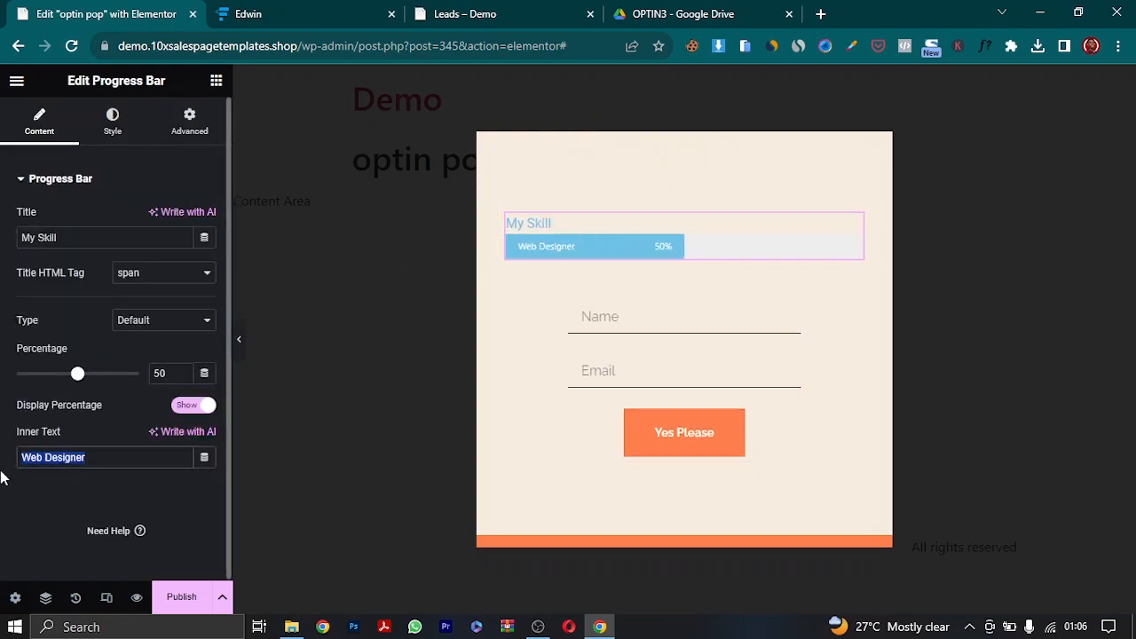
pyautogui.press('BackSpace')
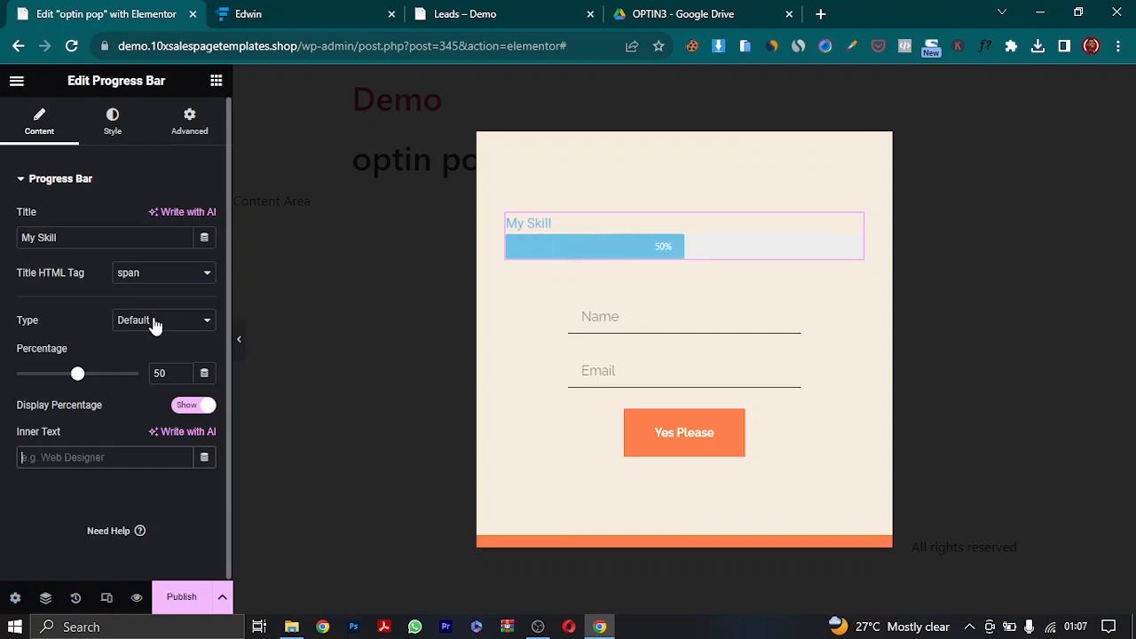
pyautogui.moveTo(179, 372); pyautogui.dragTo(143, 376)
pyautogui.press('BackSpace')
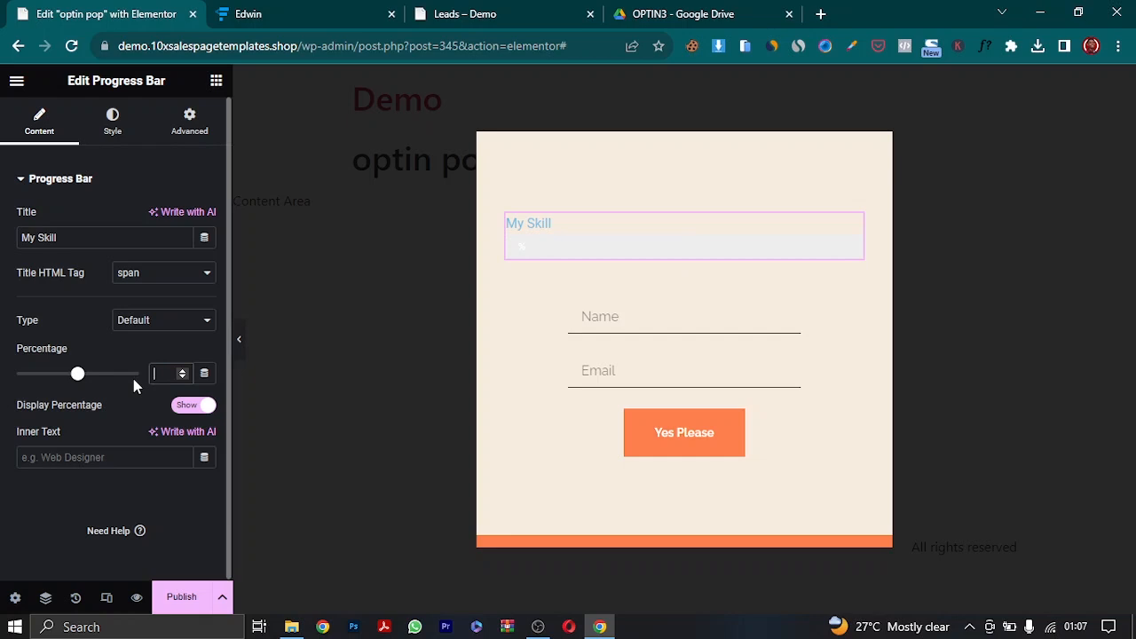
pyautogui.write('90')
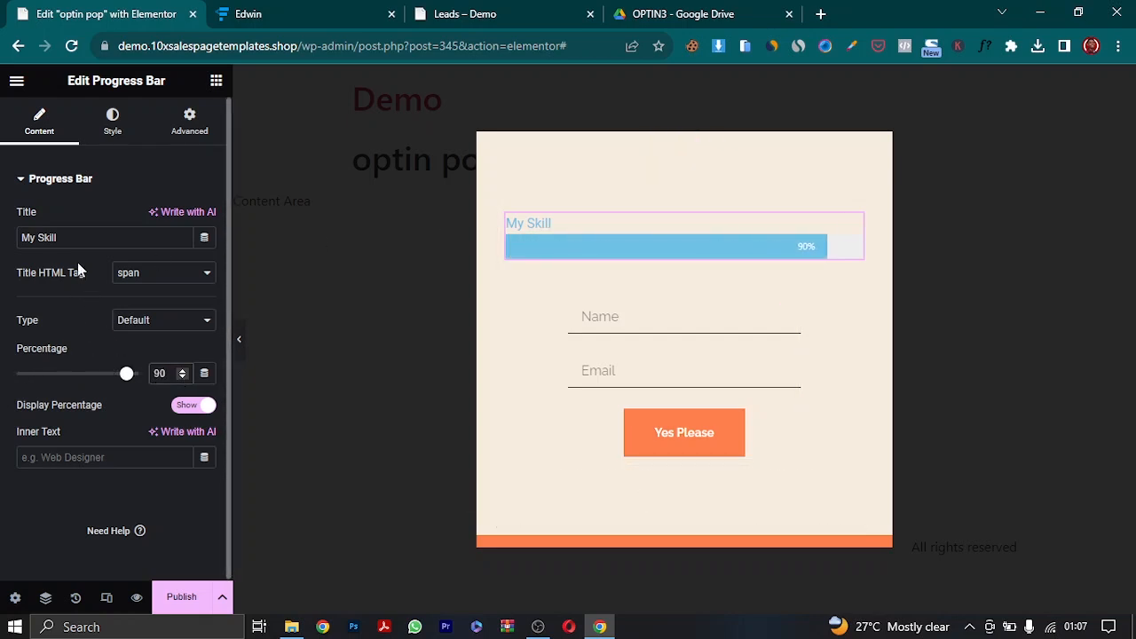
pyautogui.moveTo(68, 236); pyautogui.dragTo(3, 249)
pyautogui.press('BackSpace')
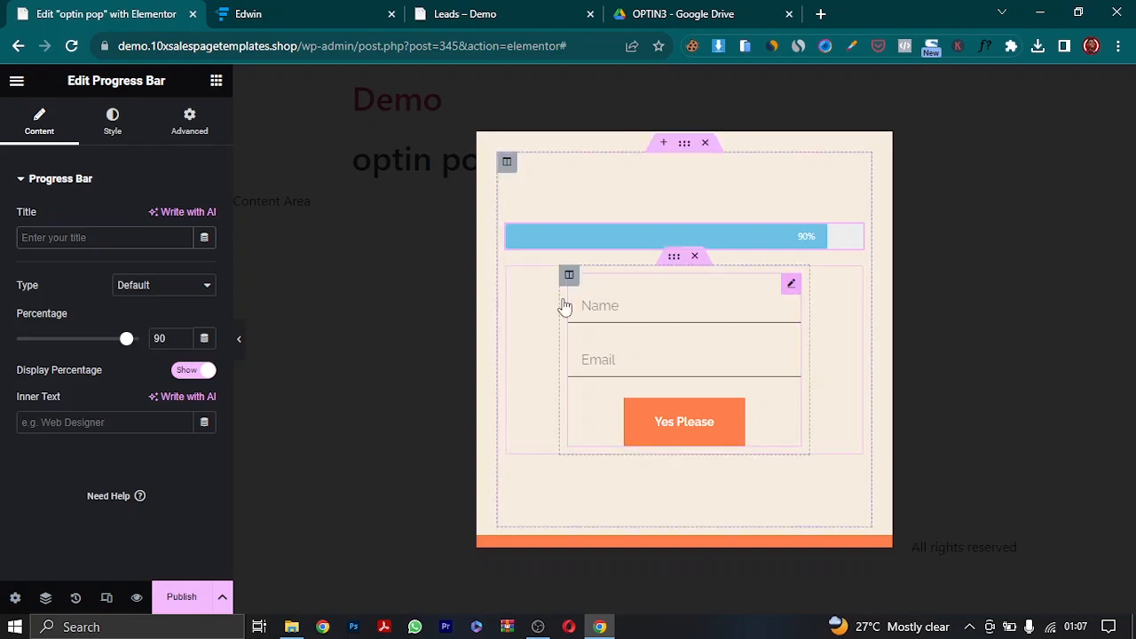
# - Change the form's submit button text to “Yes I want the training”, checking the wording on the Leads page popup
pyautogui.click(642, 307)
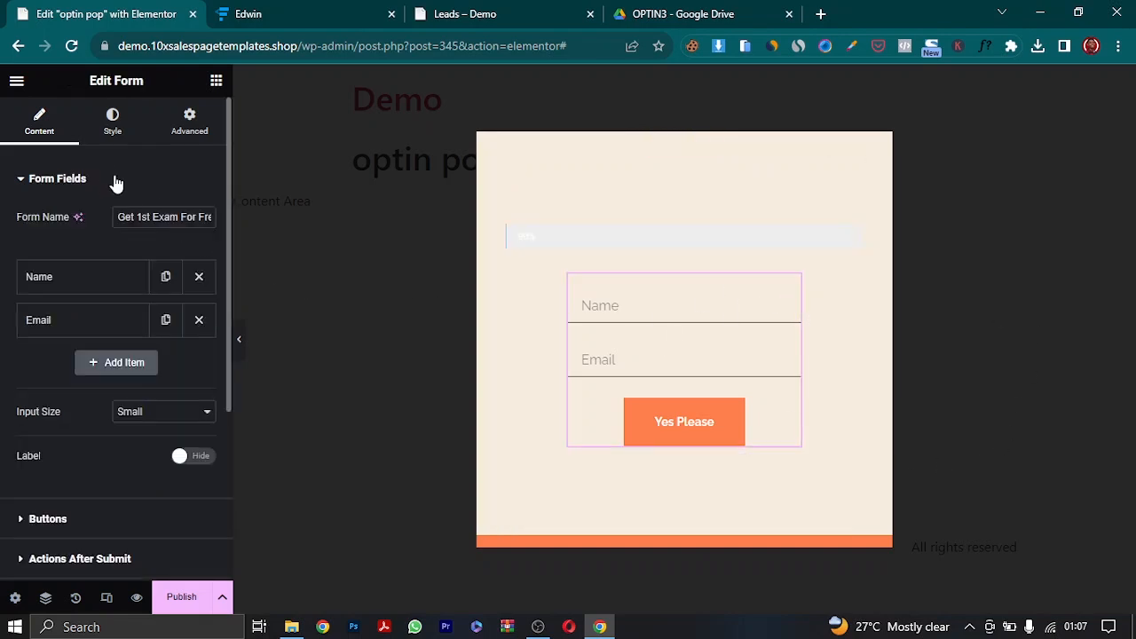
pyautogui.click(87, 522)
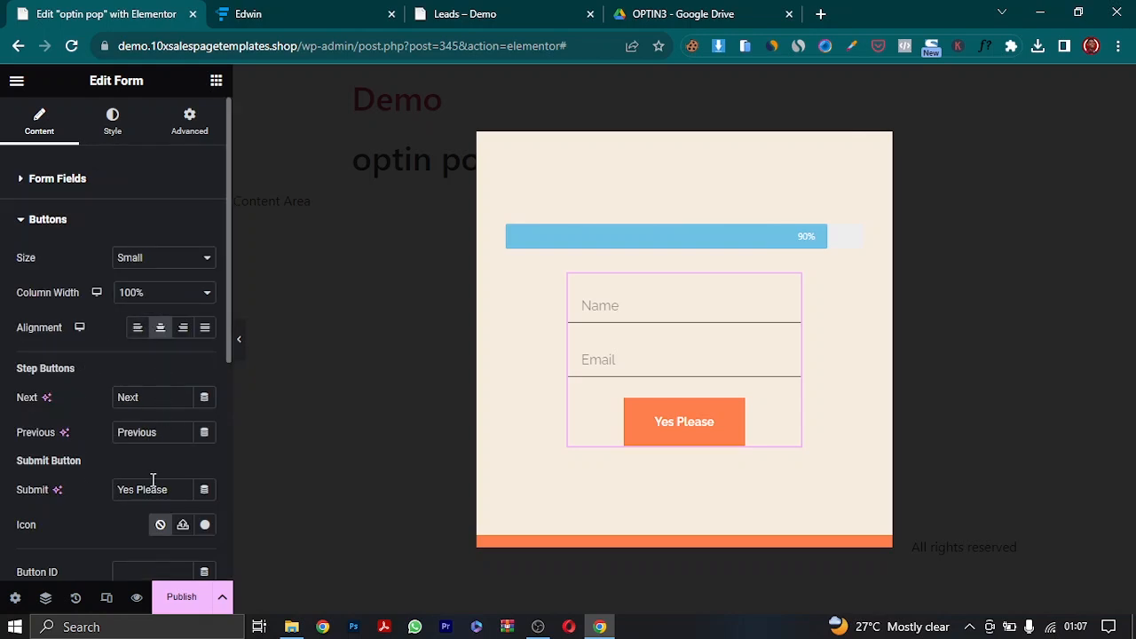
pyautogui.click(267, 13)
pyautogui.click(494, 13)
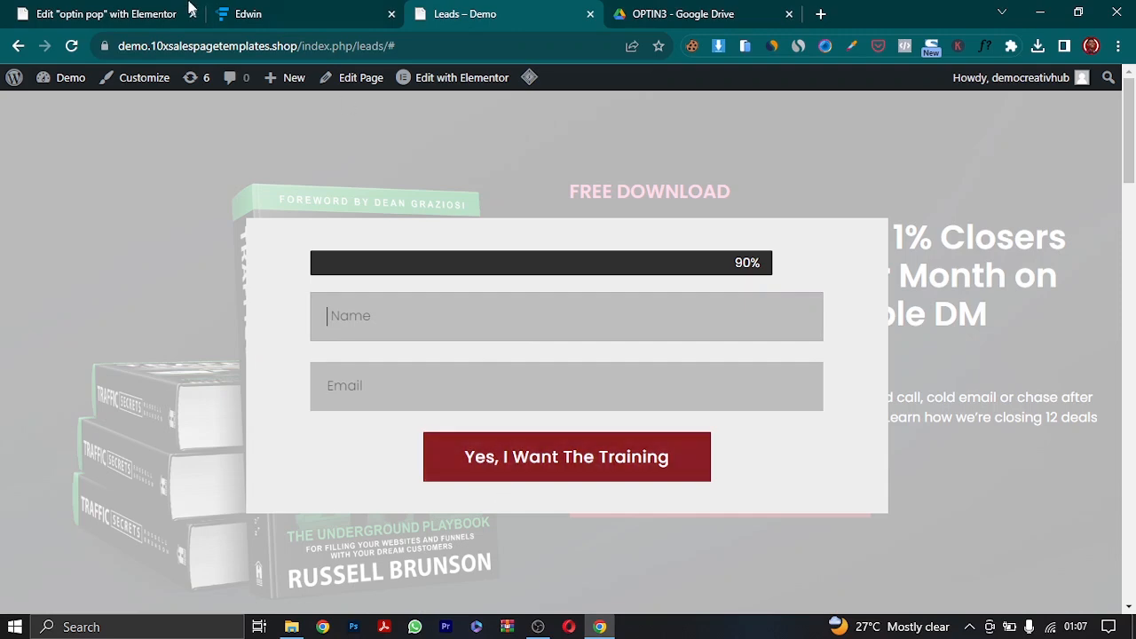
pyautogui.click(116, 13)
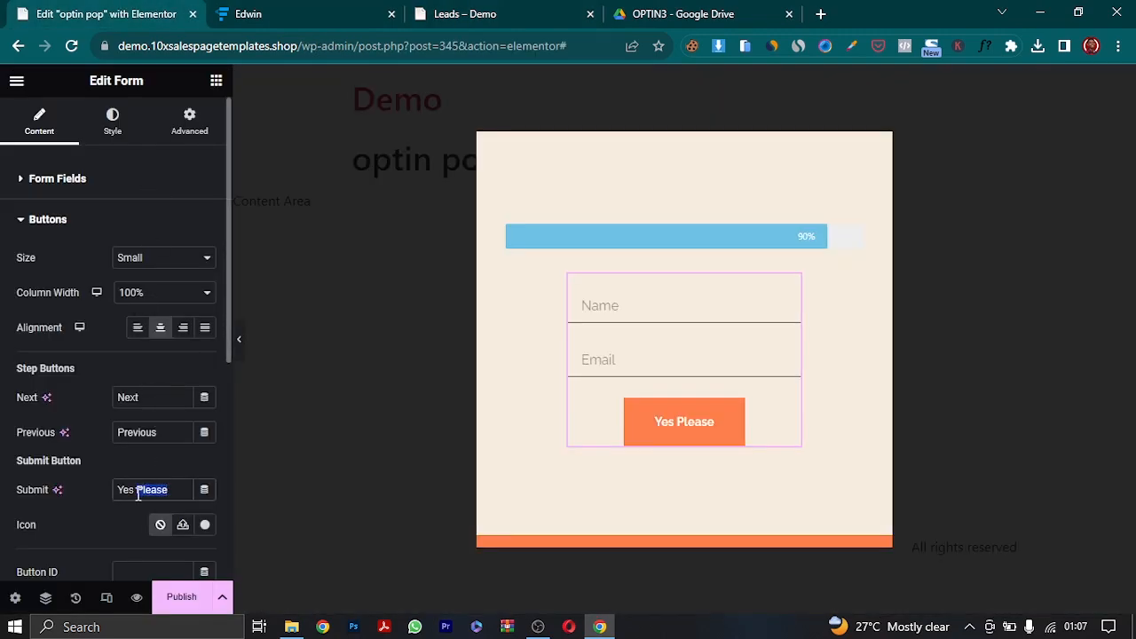
pyautogui.write('I Want')
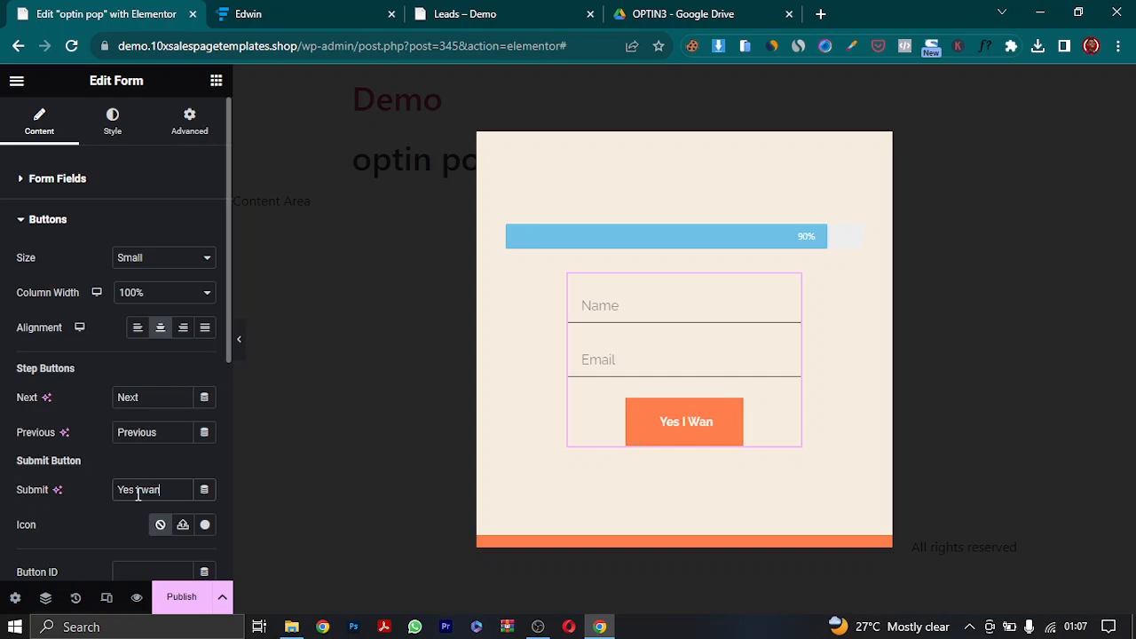
pyautogui.write(' the t')
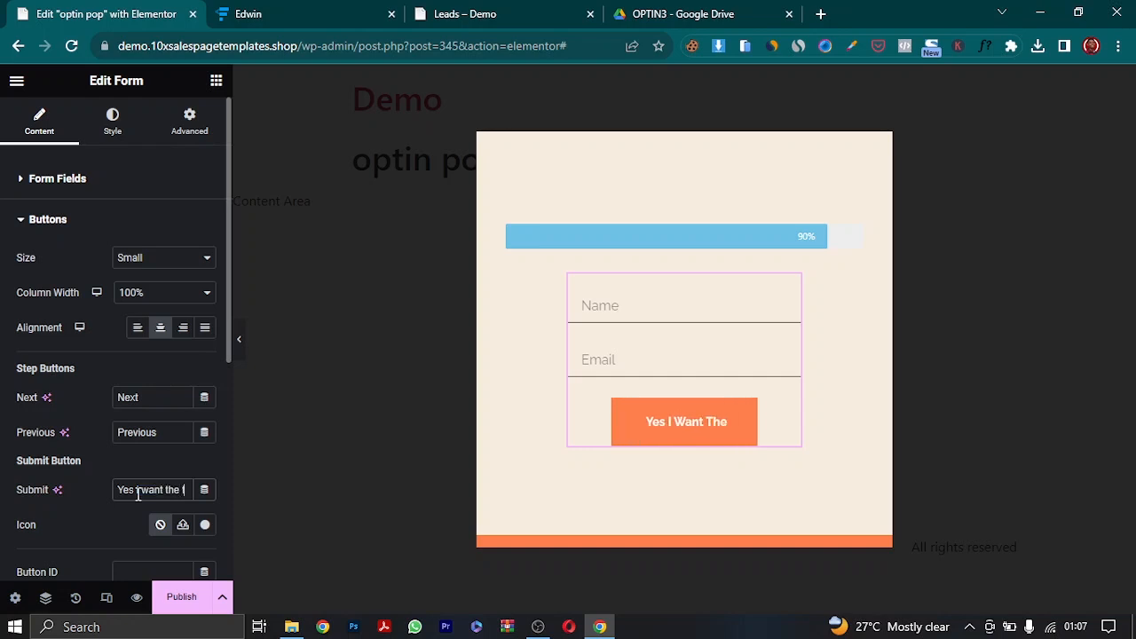
pyautogui.write('raining')
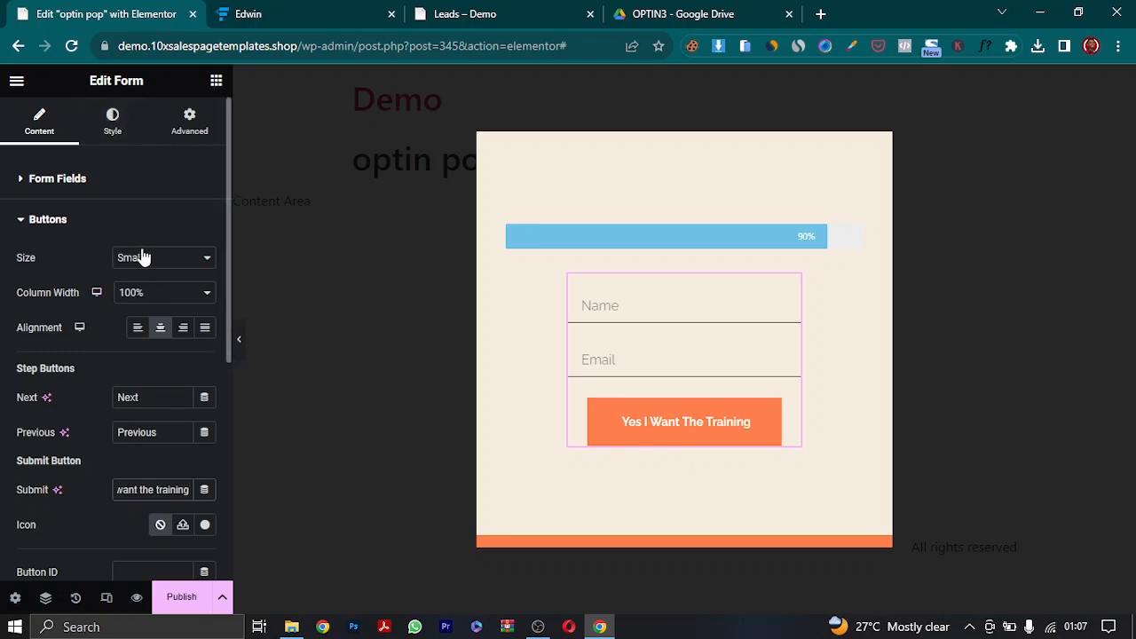
# - Set the form button's font family to Poppins
pyautogui.click(112, 121)
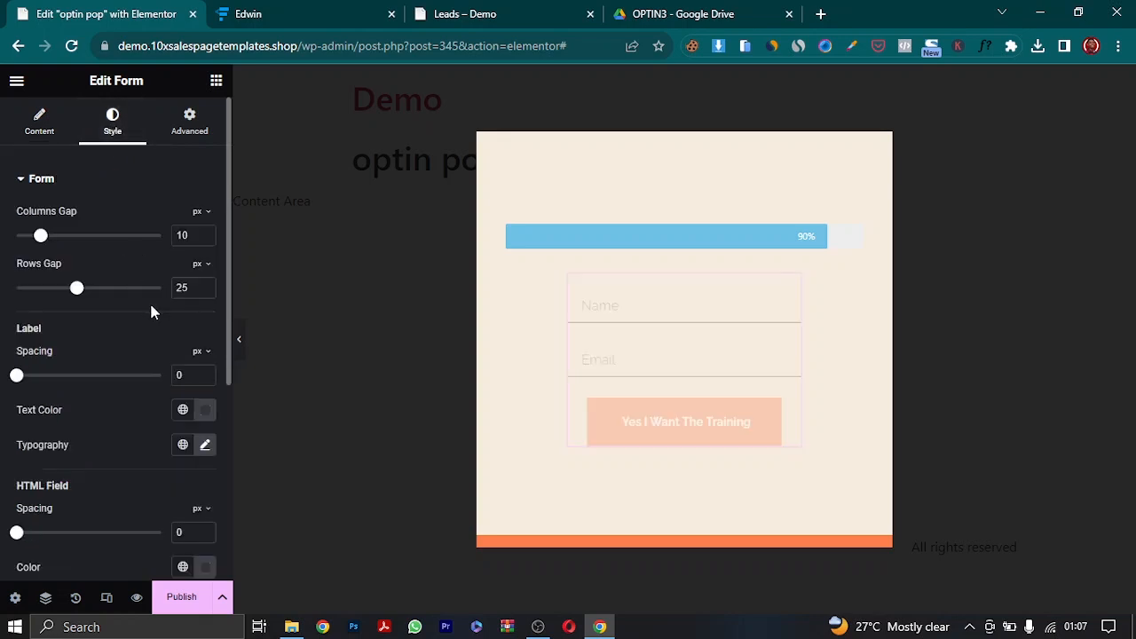
pyautogui.click(30, 181)
pyautogui.click(57, 261)
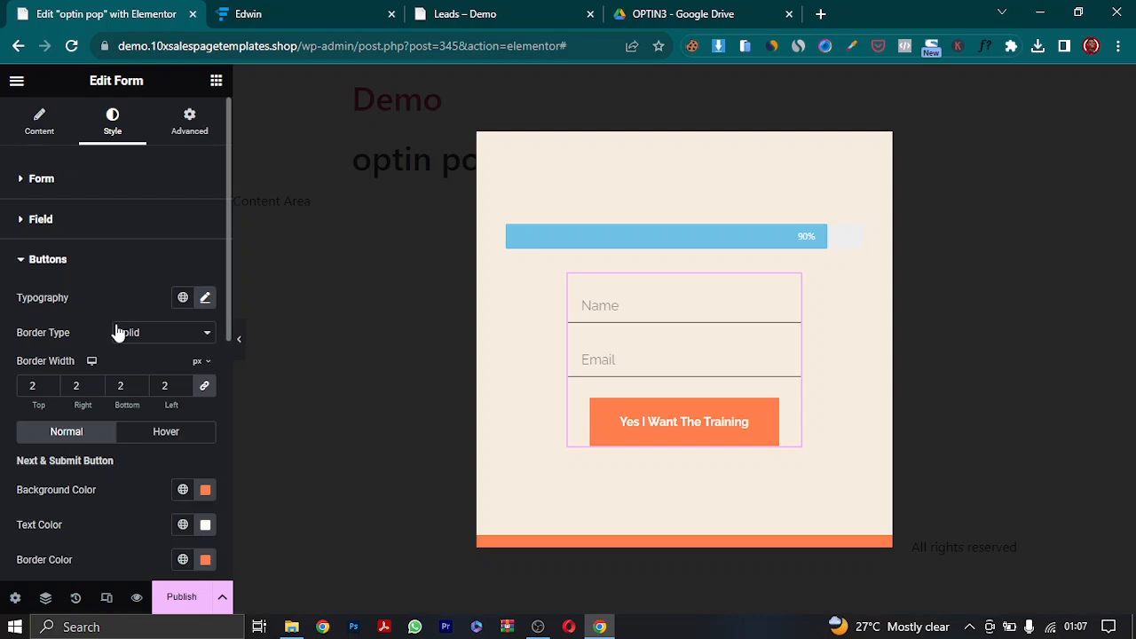
pyautogui.click(205, 298)
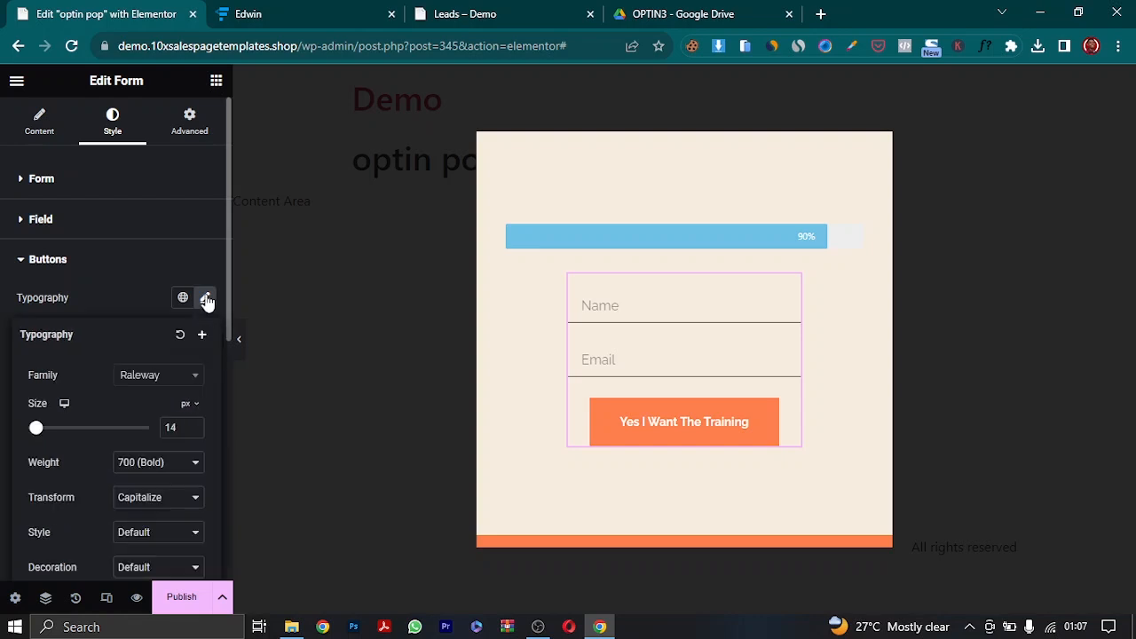
pyautogui.click(161, 375)
pyautogui.write('pop')
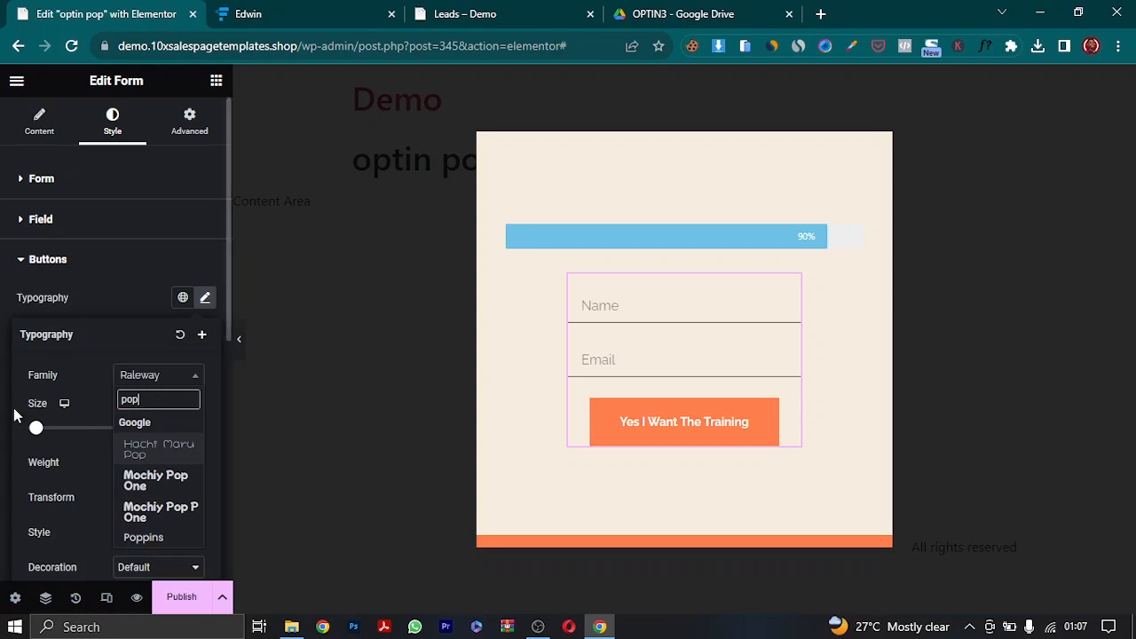
pyautogui.click(144, 537)
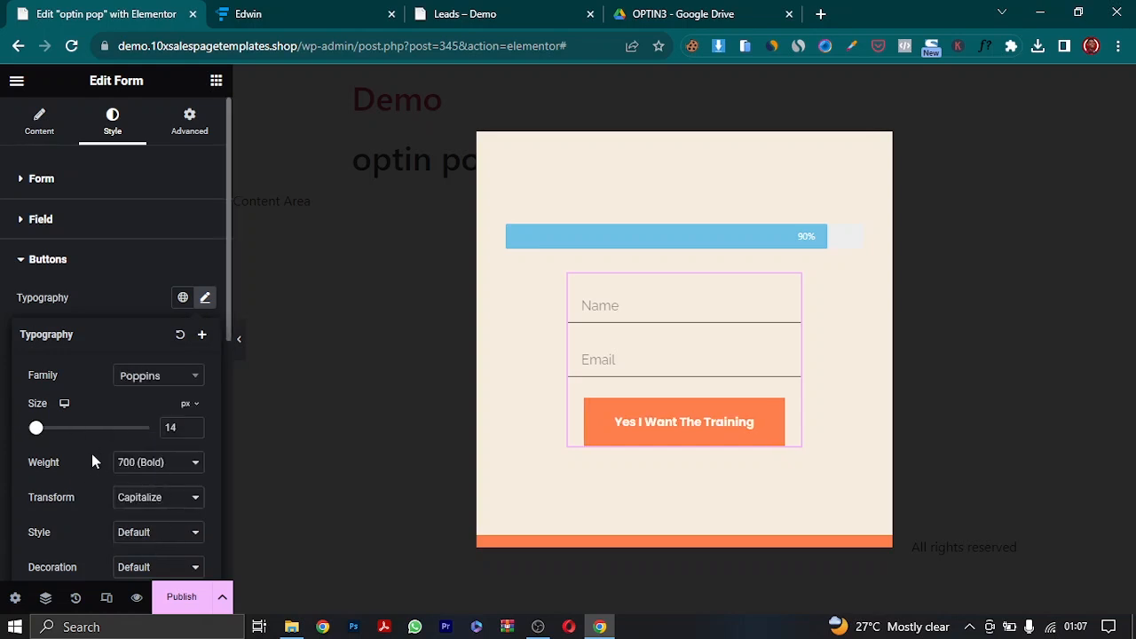
# - Set the form button's text size to 17 px and its weight to 500 (Medium)
pyautogui.moveTo(41, 429); pyautogui.dragTo(44, 431)
pyautogui.click(193, 432)
pyautogui.click(195, 432)
pyautogui.click(196, 432)
pyautogui.click(196, 432)
pyautogui.click(195, 432)
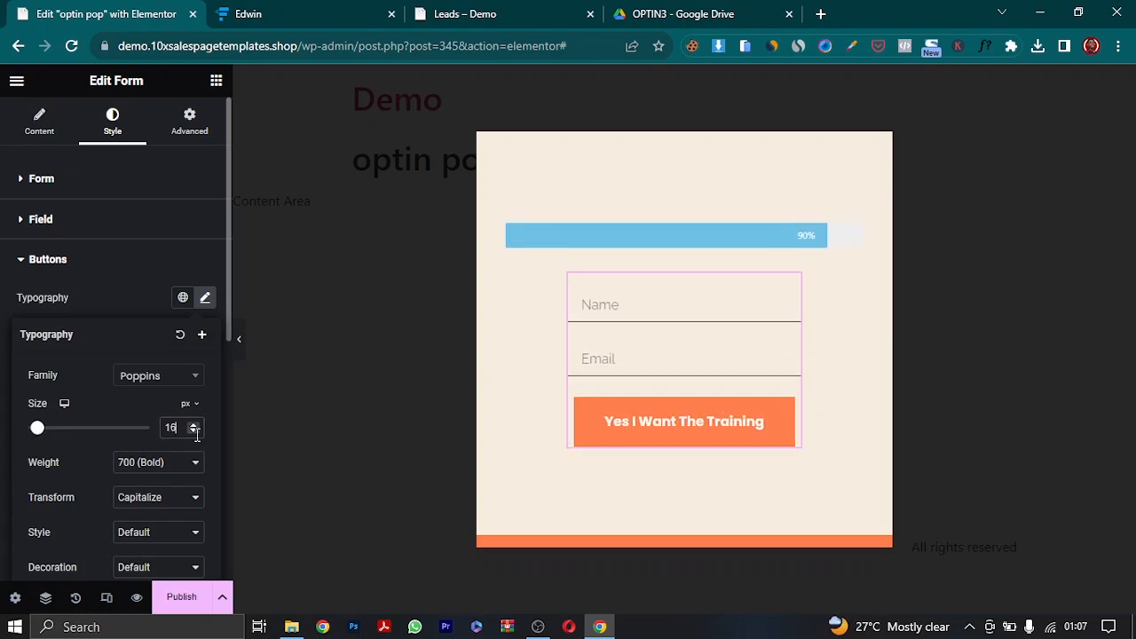
pyautogui.click(195, 425)
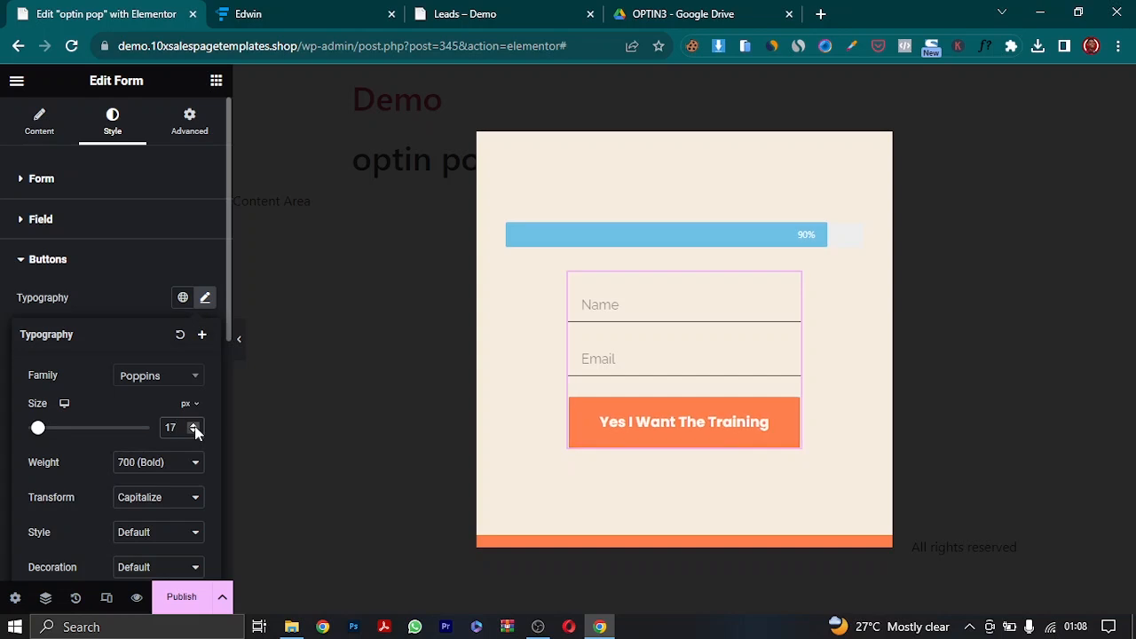
pyautogui.click(163, 469)
pyautogui.click(155, 354)
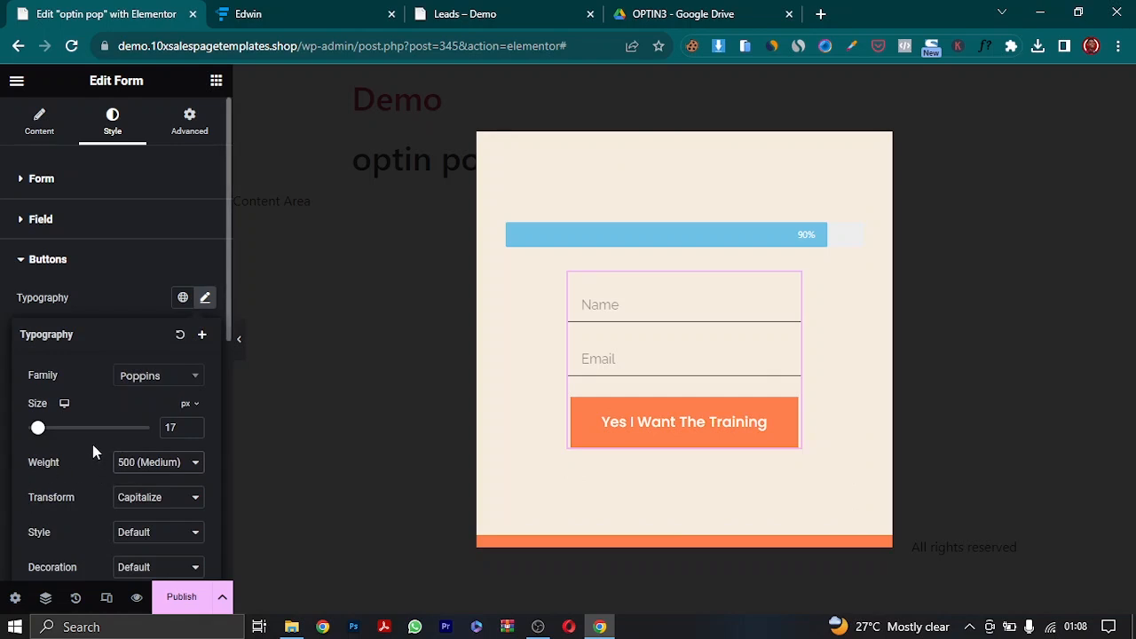
# - Set the form button's normal background color to D13B42, copying the code from the color picker extension's selected color
pyautogui.click(92, 305)
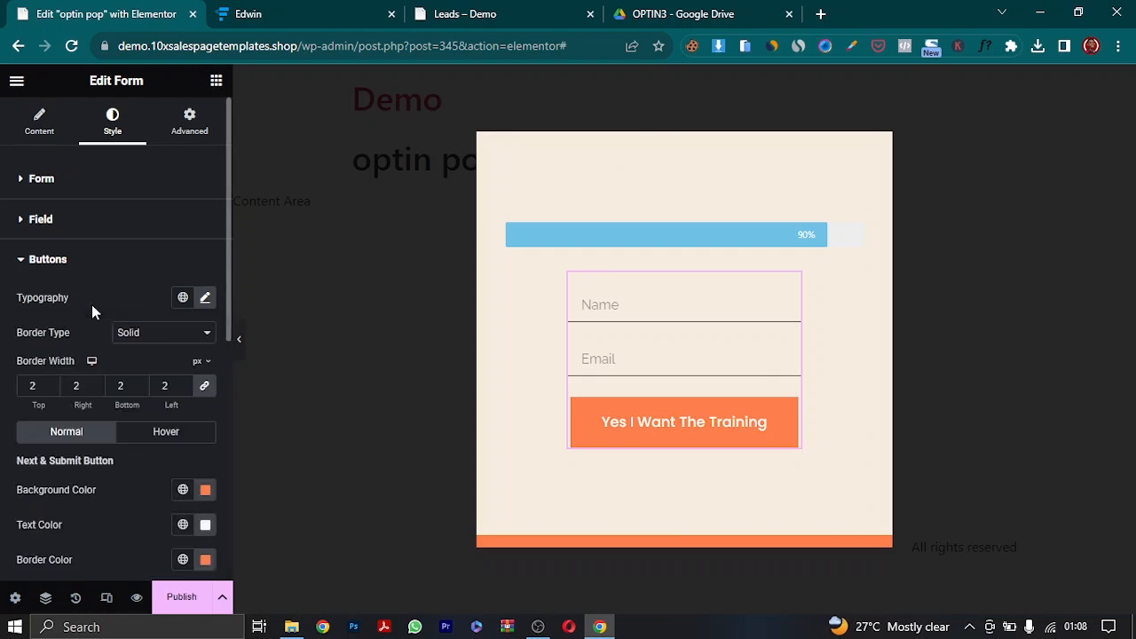
pyautogui.click(205, 491)
pyautogui.click(852, 47)
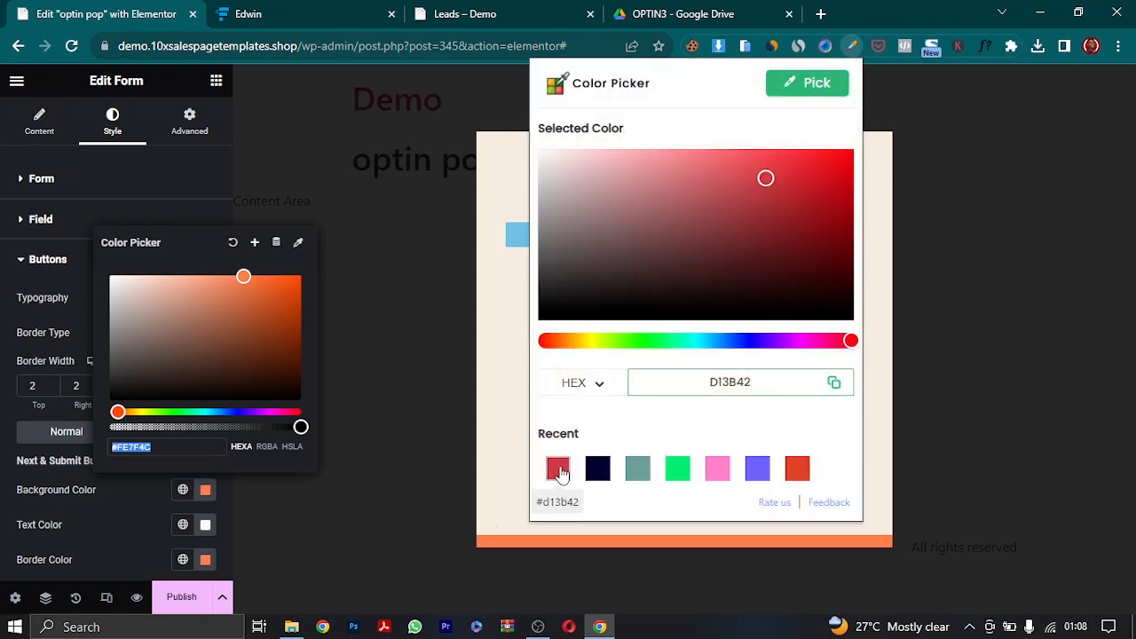
pyautogui.click(835, 384)
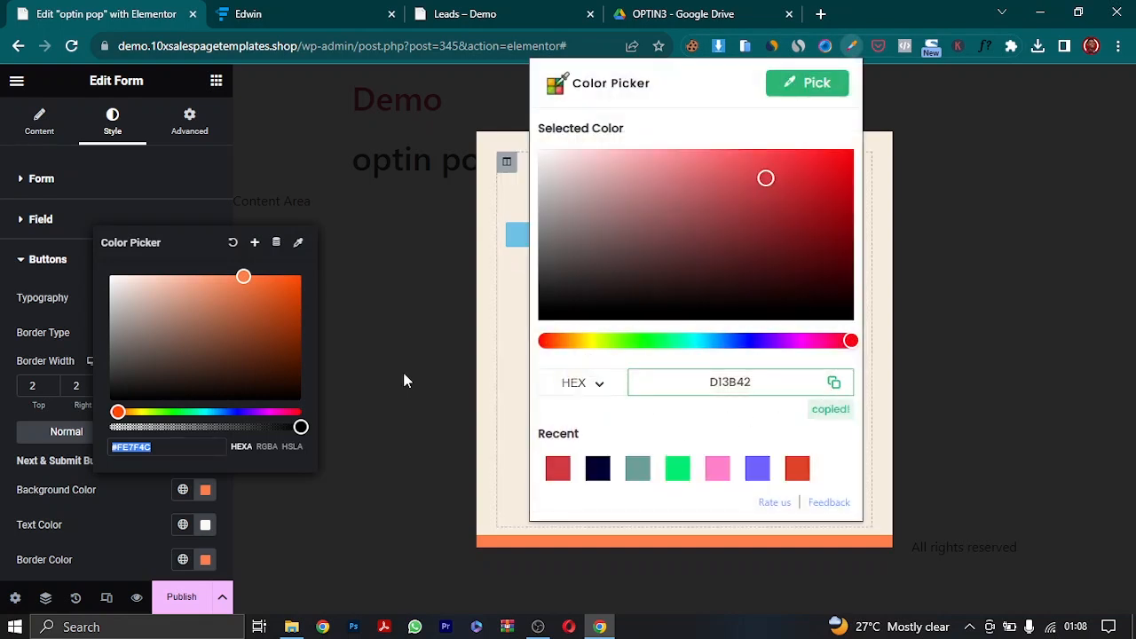
pyautogui.click(154, 448)
pyautogui.moveTo(154, 448); pyautogui.dragTo(93, 450)
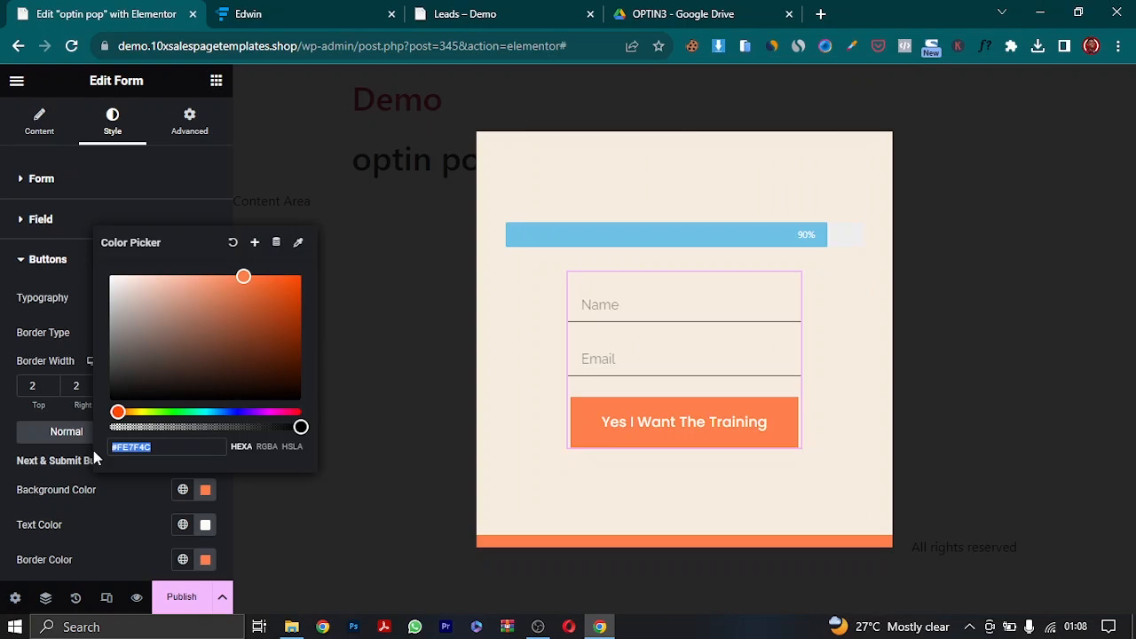
pyautogui.hotkey('ctrl', 'v')
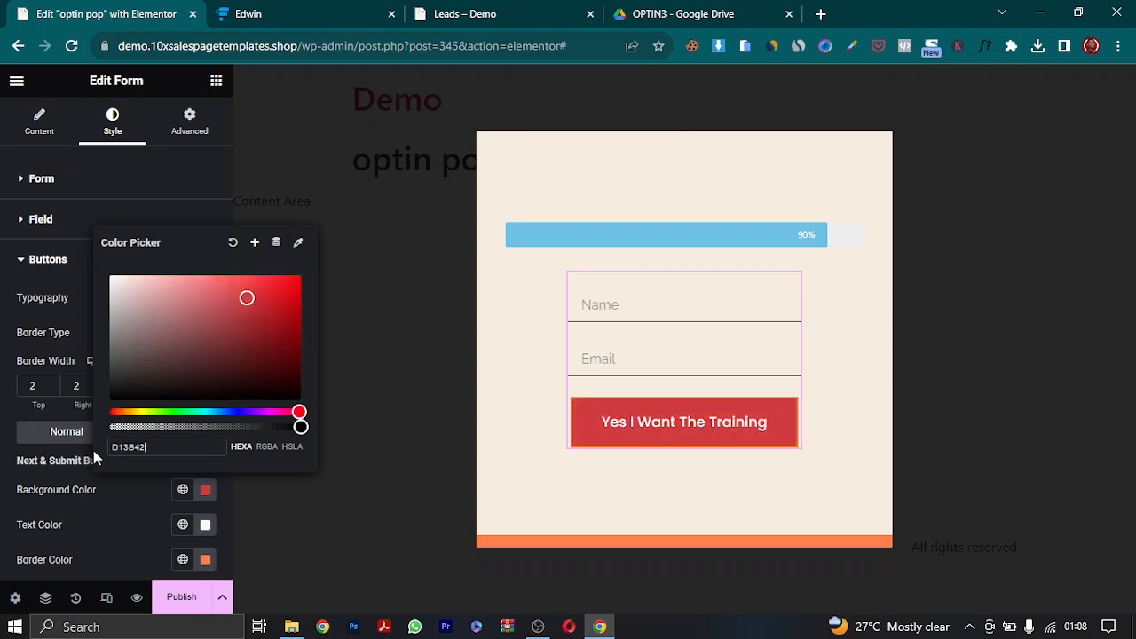
pyautogui.click(79, 508)
# - Clear the form button's border color
pyautogui.click(205, 560)
pyautogui.tripleClick(119, 516)
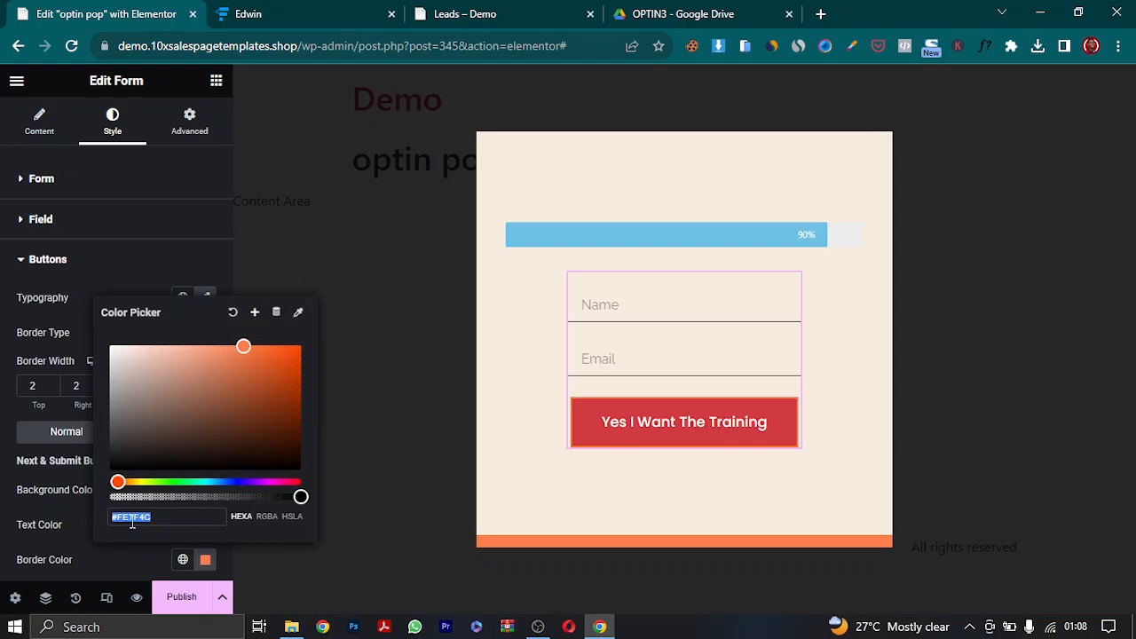
pyautogui.click(233, 312)
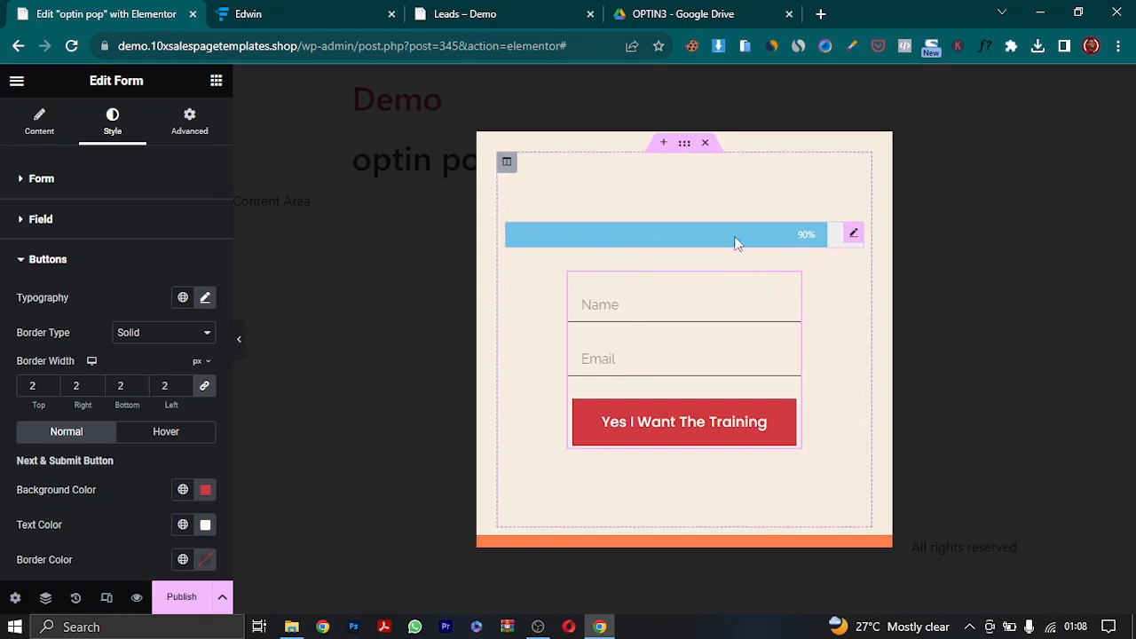
# - Check the field styling on the Leads page popup and set the form fields' font family to Poppins
pyautogui.click(500, 14)
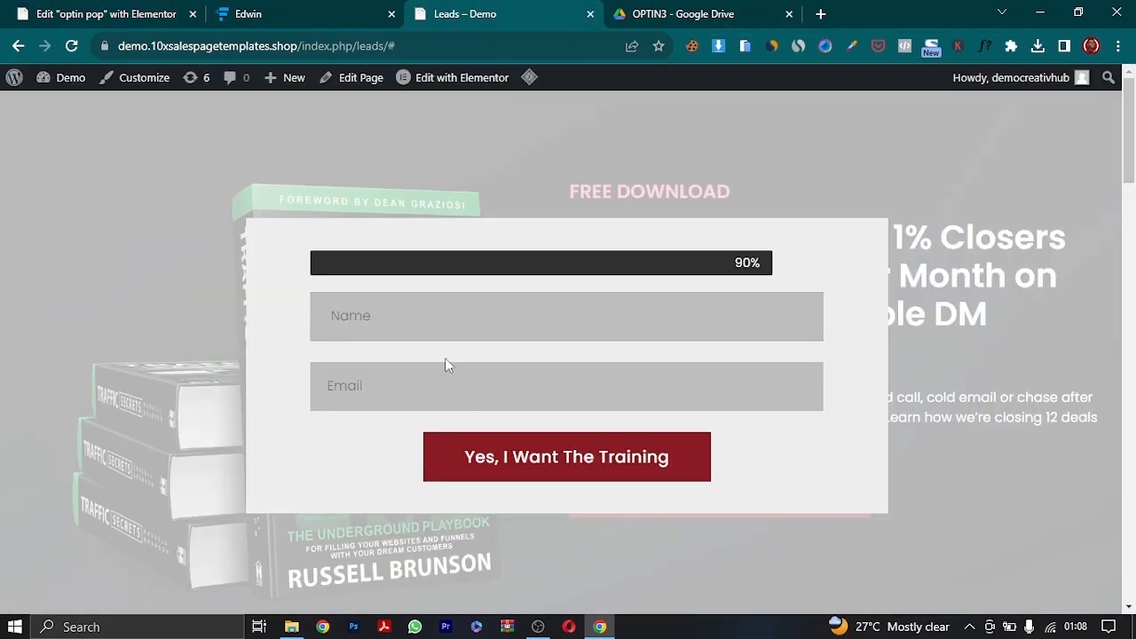
pyautogui.click(164, 11)
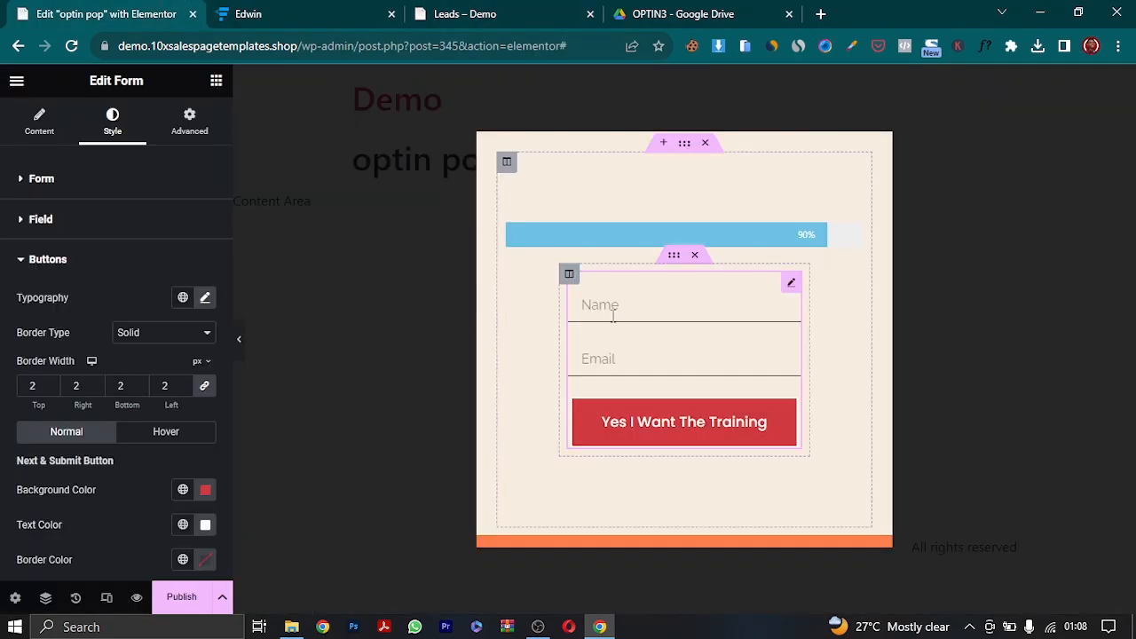
pyautogui.click(66, 179)
pyautogui.click(50, 194)
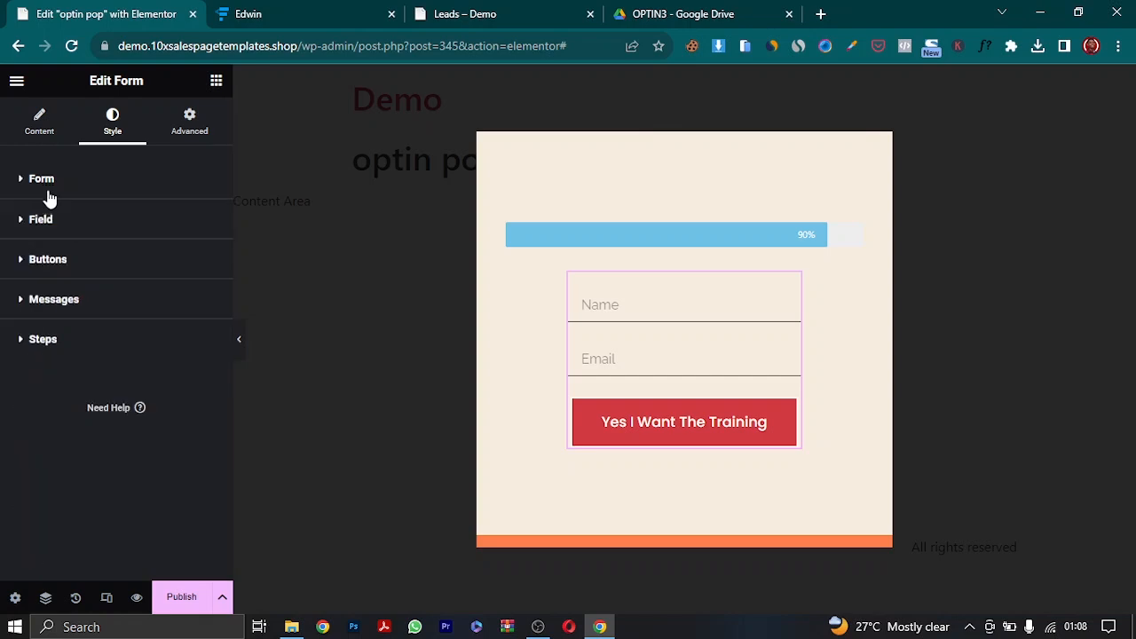
pyautogui.click(51, 221)
pyautogui.click(205, 294)
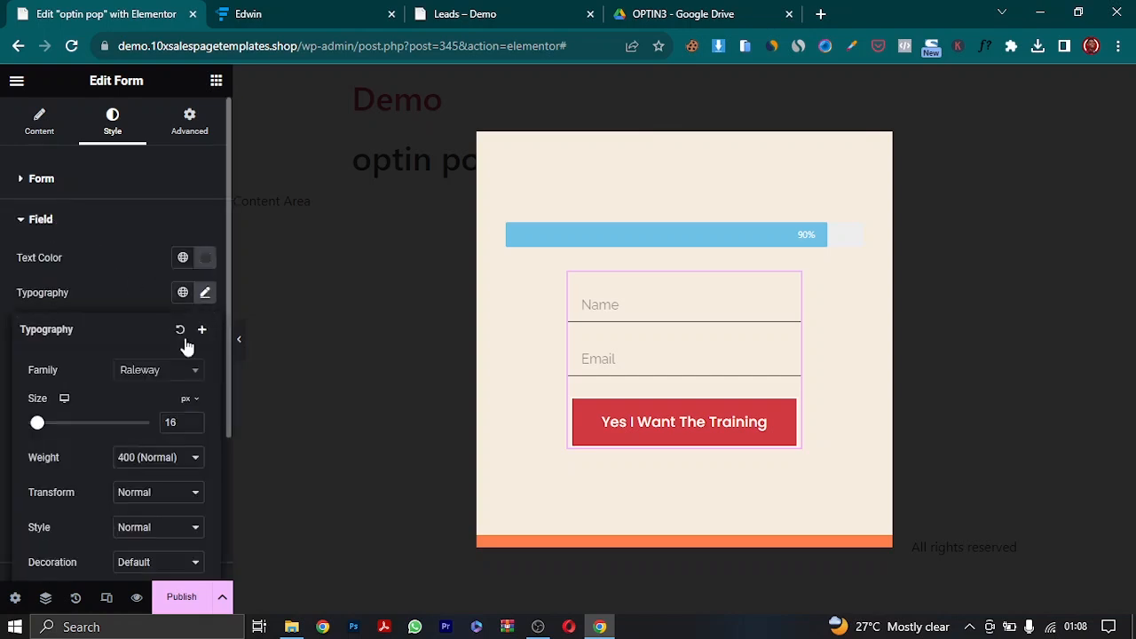
pyautogui.click(160, 370)
pyautogui.write('pop')
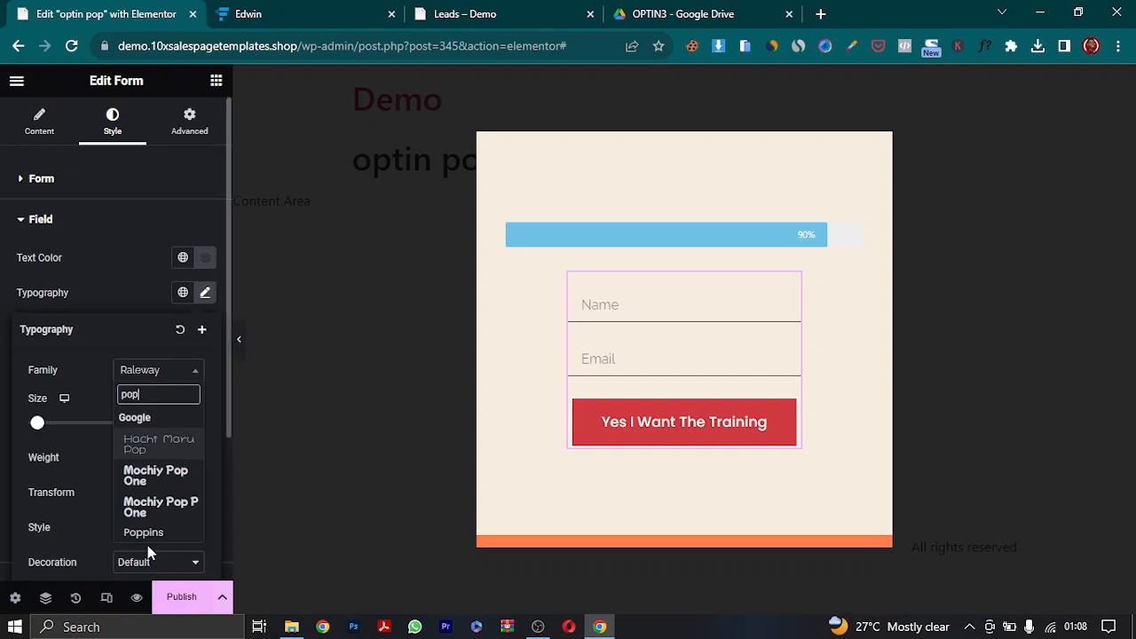
pyautogui.click(153, 534)
# - Set the form fields' text size to 15 px
pyautogui.moveTo(37, 426); pyautogui.dragTo(40, 431)
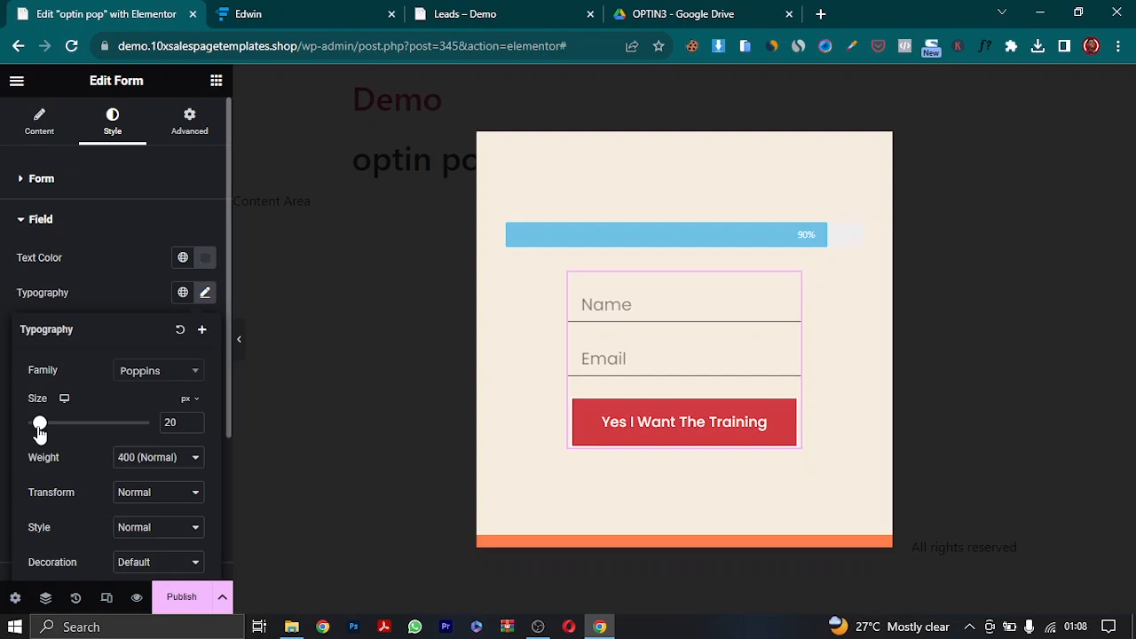
pyautogui.click(193, 430)
pyautogui.click(194, 430)
pyautogui.click(194, 430)
pyautogui.click(194, 430)
pyautogui.click(193, 430)
pyautogui.click(193, 430)
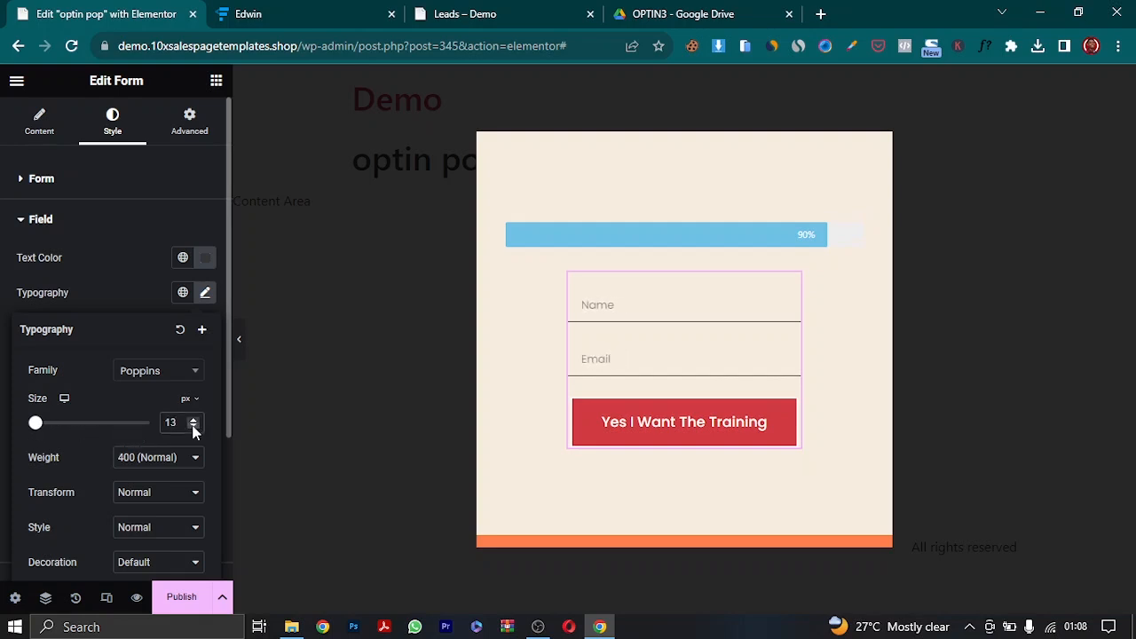
pyautogui.click(194, 421)
pyautogui.click(194, 421)
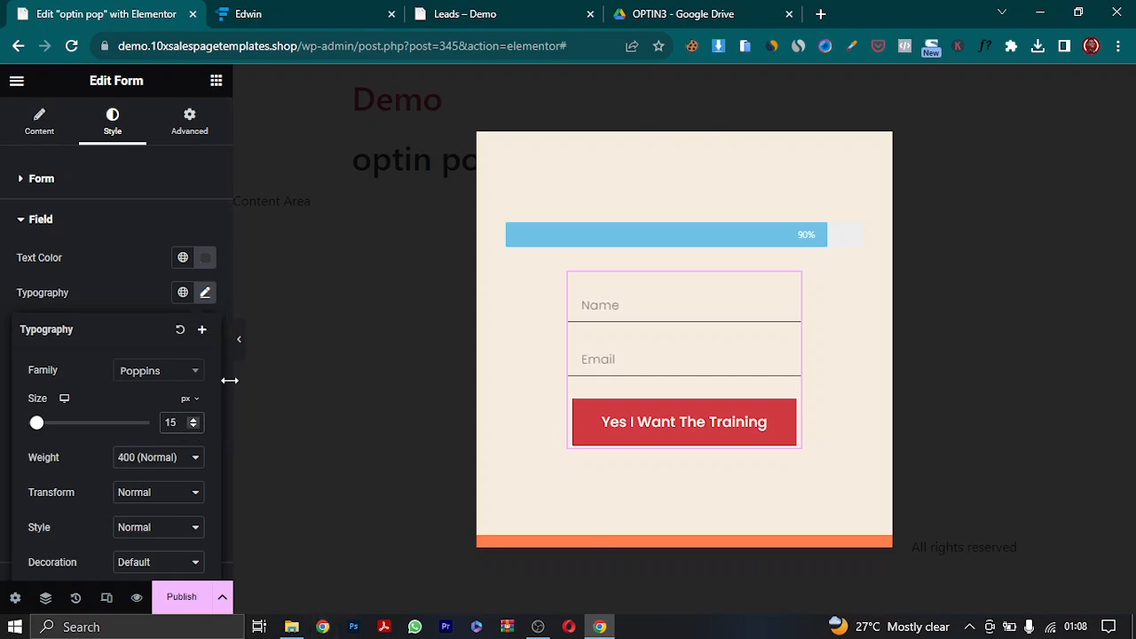
pyautogui.click(134, 272)
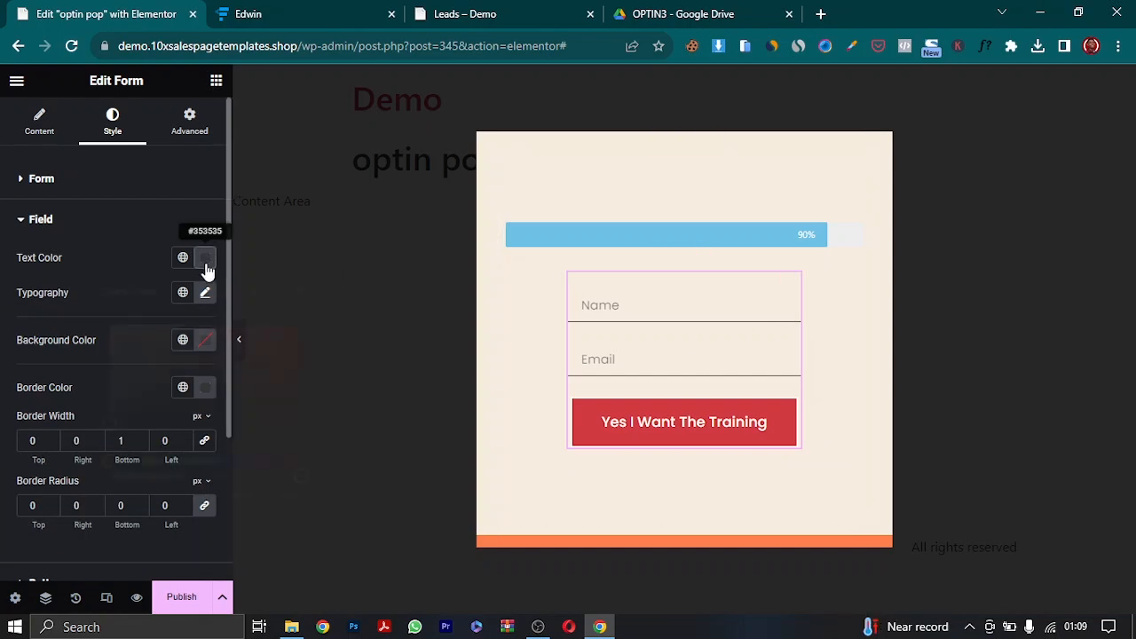
# - Change the form fields' text color to a lighter grey
pyautogui.click(206, 259)
pyautogui.moveTo(122, 362); pyautogui.dragTo(116, 373)
pyautogui.click(96, 256)
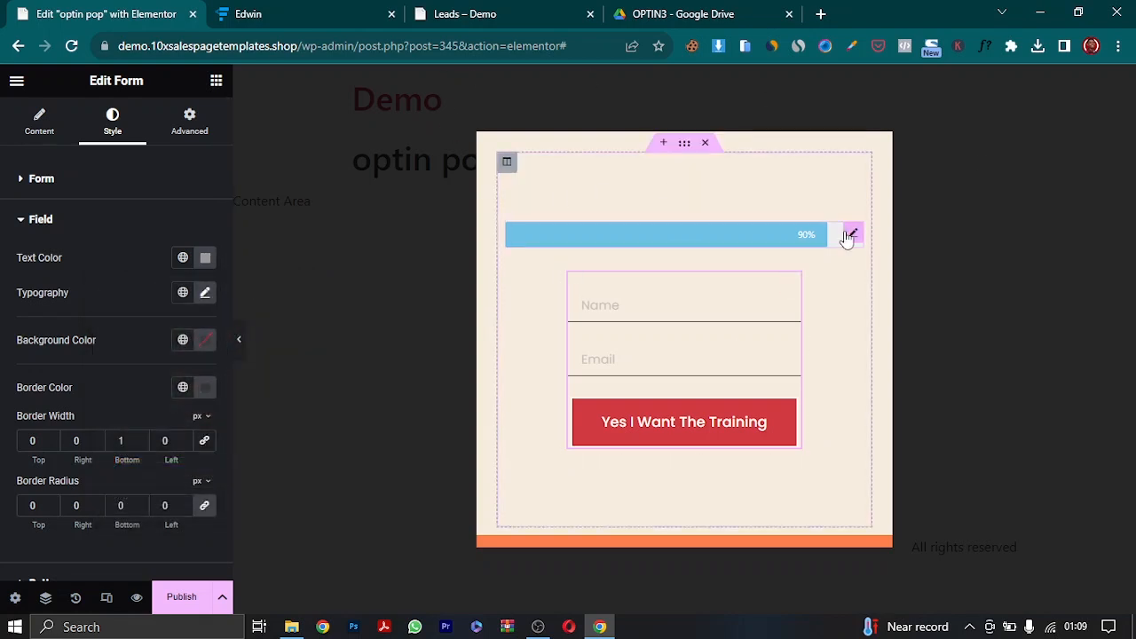
# - Set the progress bar's fill color to D13B42
pyautogui.click(849, 235)
pyautogui.click(113, 120)
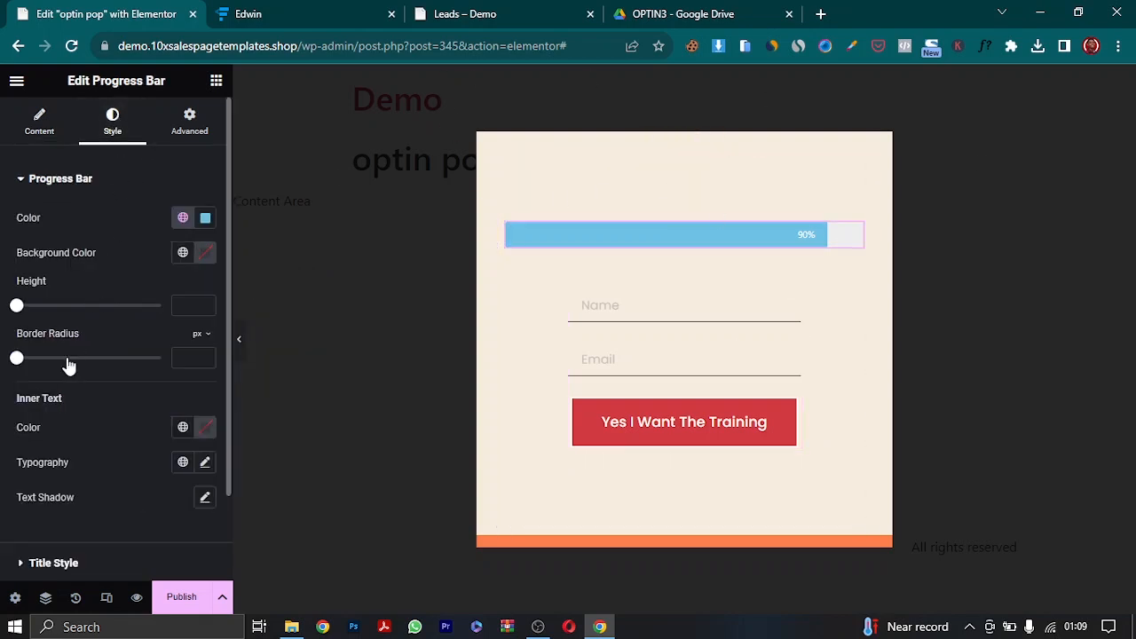
pyautogui.click(205, 218)
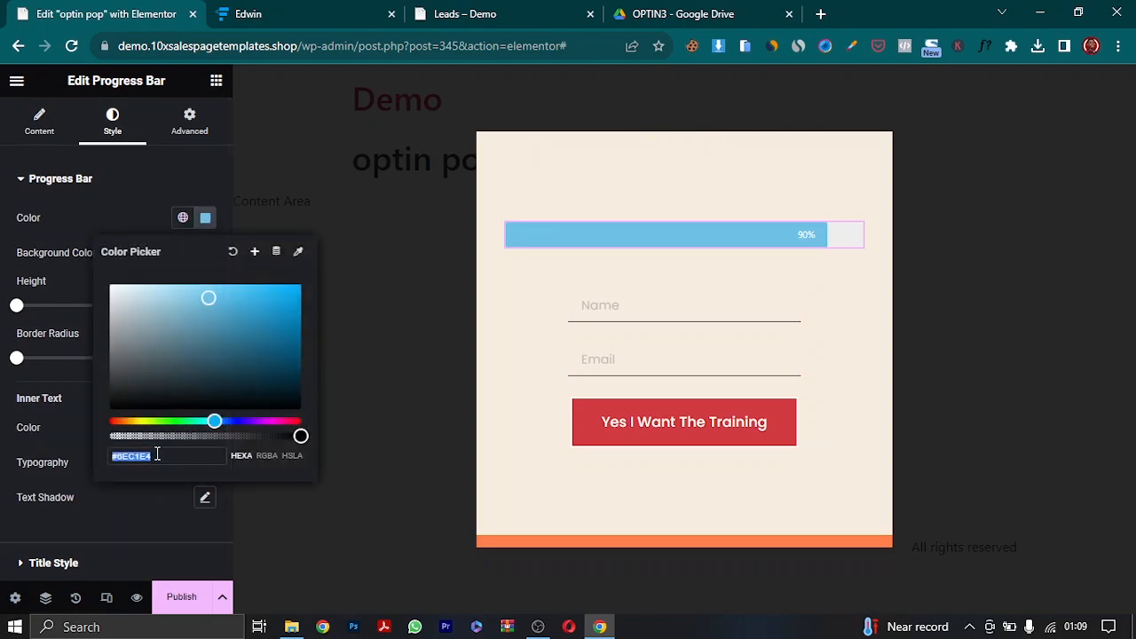
pyautogui.hotkey('ctrl', 'v')
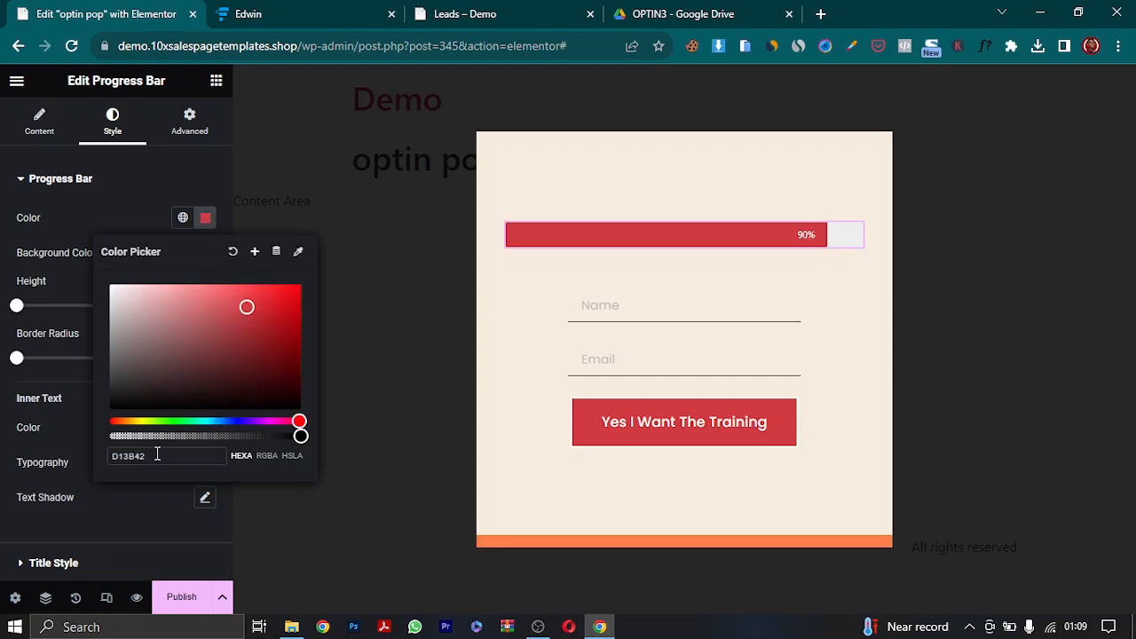
pyautogui.click(2, 517)
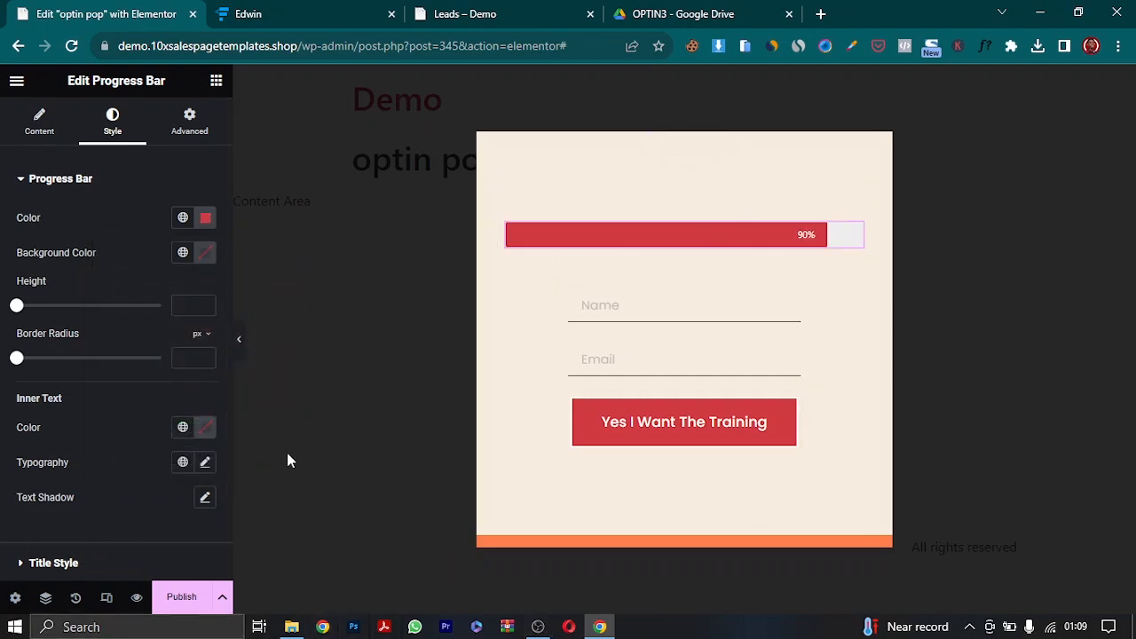
pyautogui.click(683, 143)
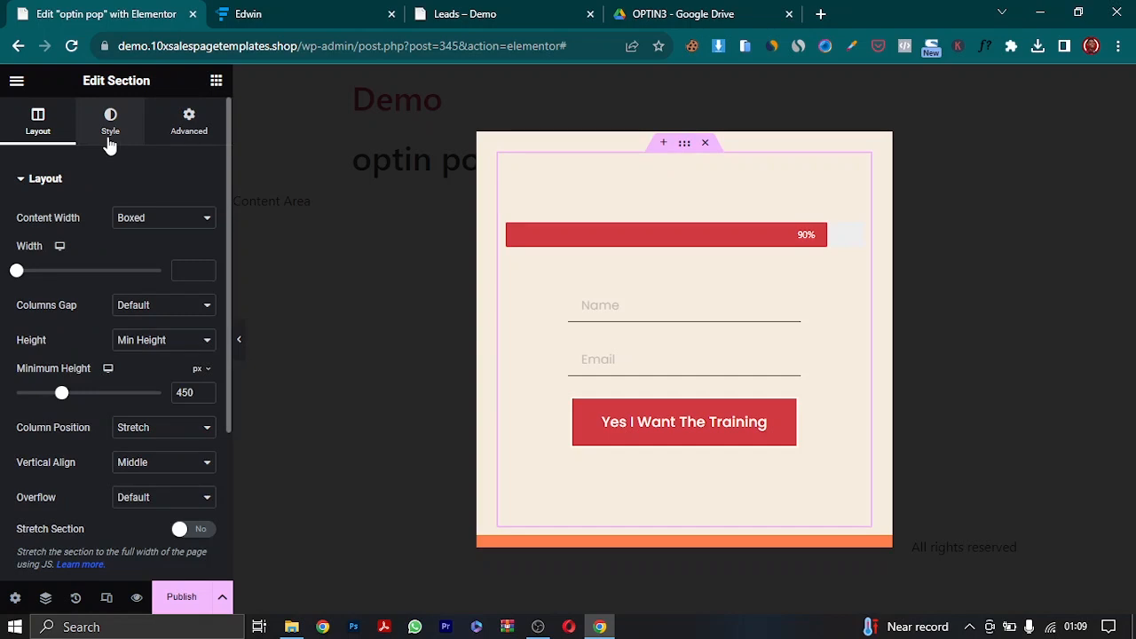
pyautogui.click(186, 126)
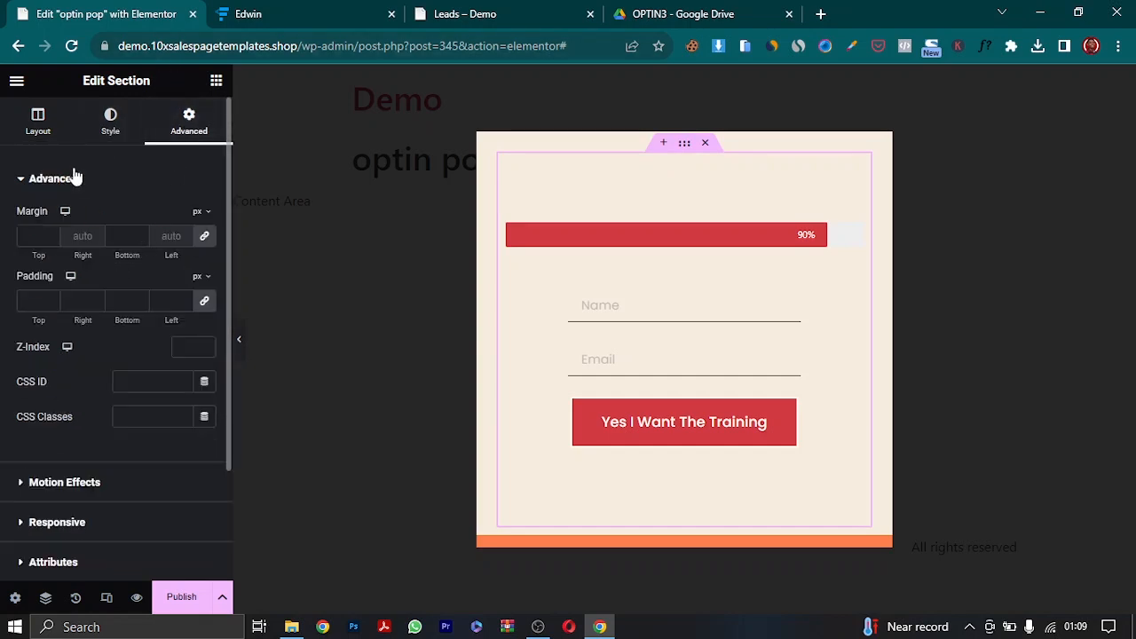
pyautogui.click(44, 142)
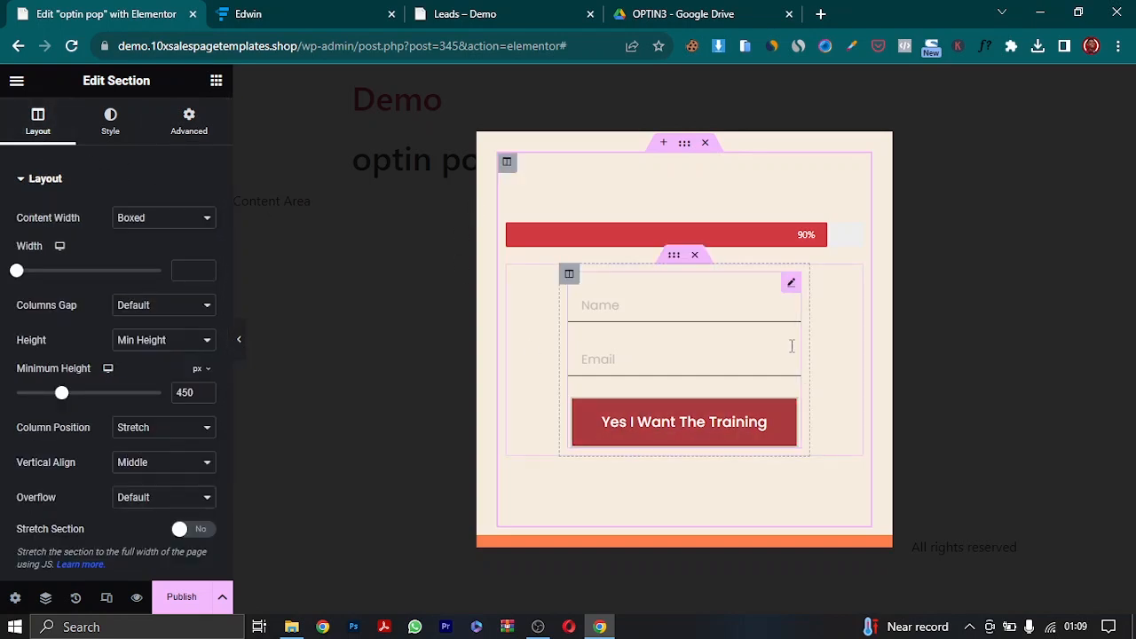
# - Add Redirect to the form's actions after submit
pyautogui.click(778, 300)
pyautogui.click(39, 124)
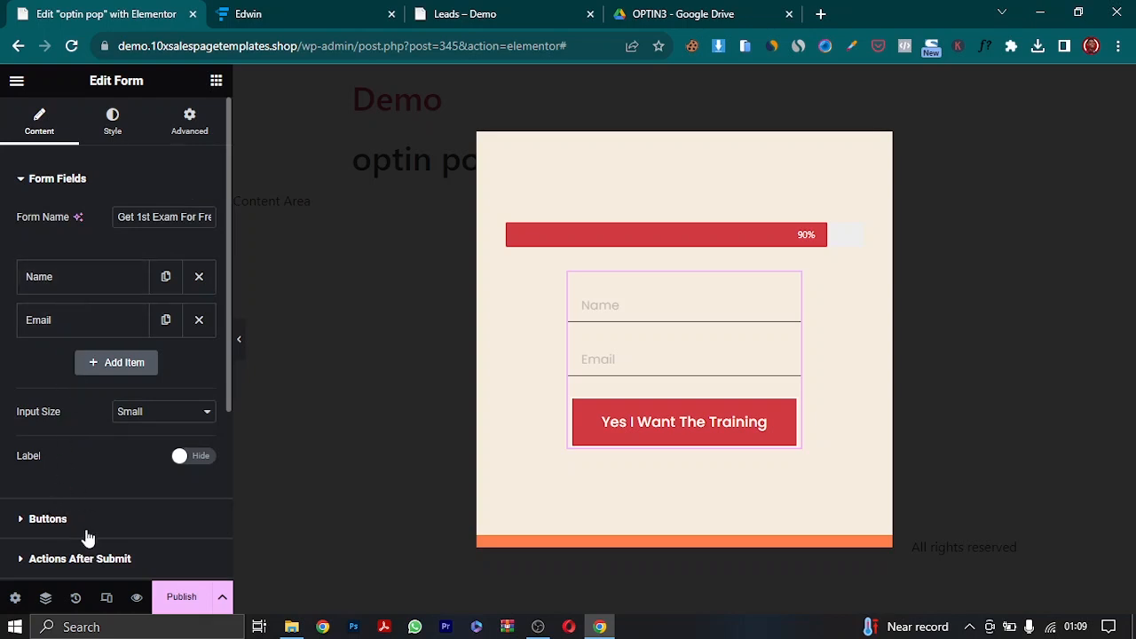
pyautogui.click(47, 519)
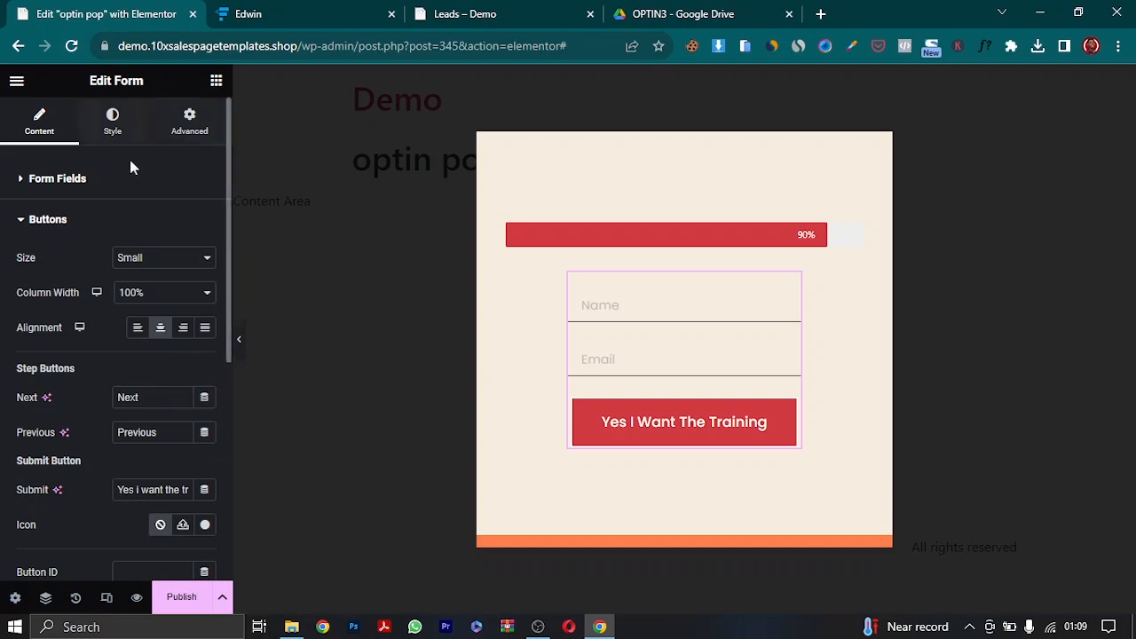
pyautogui.scroll(-1, 227, 316)
pyautogui.moveTo(227, 316); pyautogui.dragTo(218, 451)
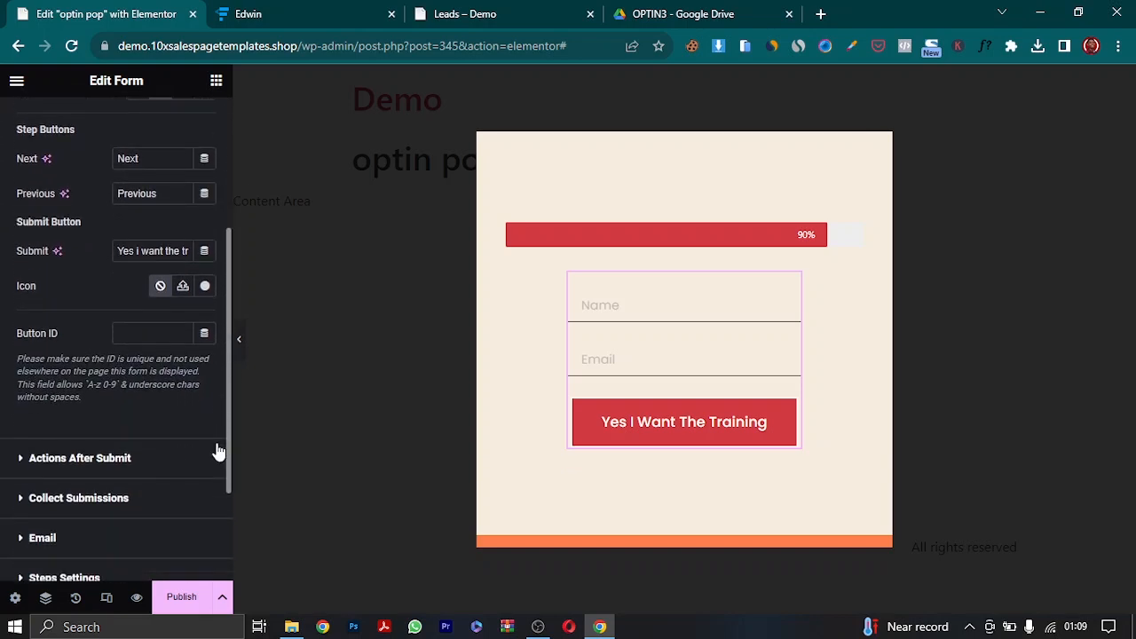
pyautogui.click(104, 459)
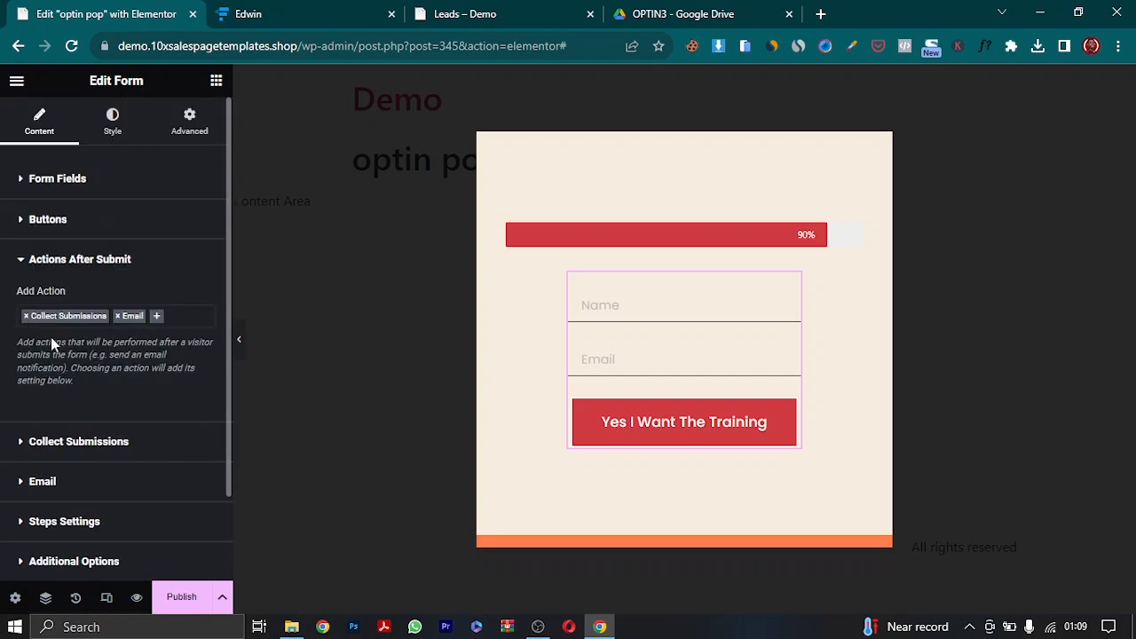
pyautogui.click(157, 316)
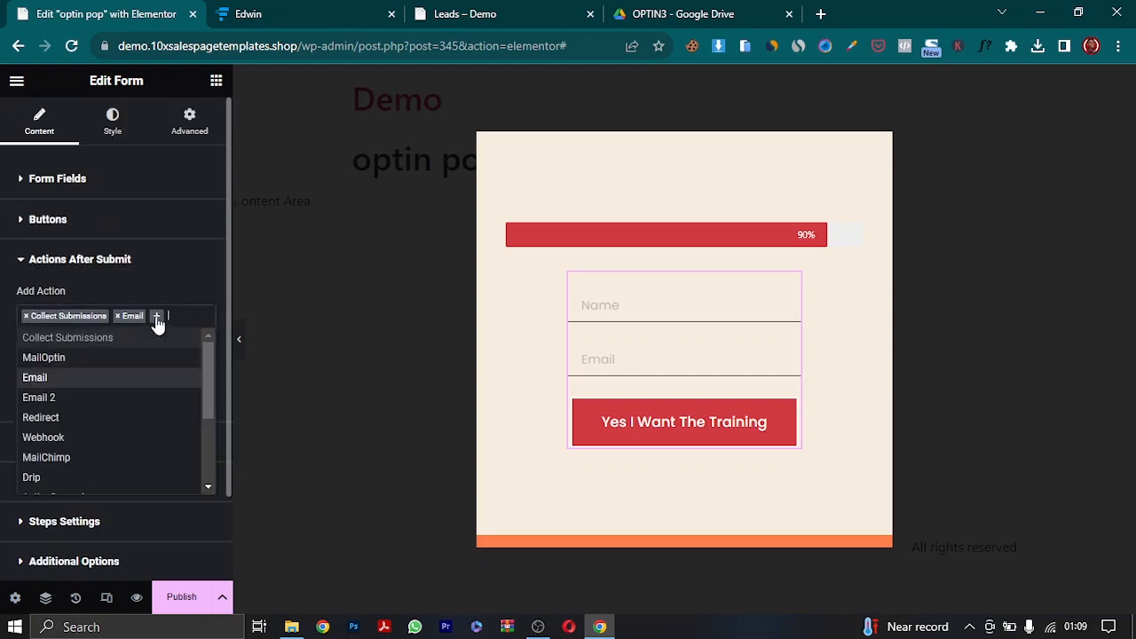
pyautogui.click(44, 417)
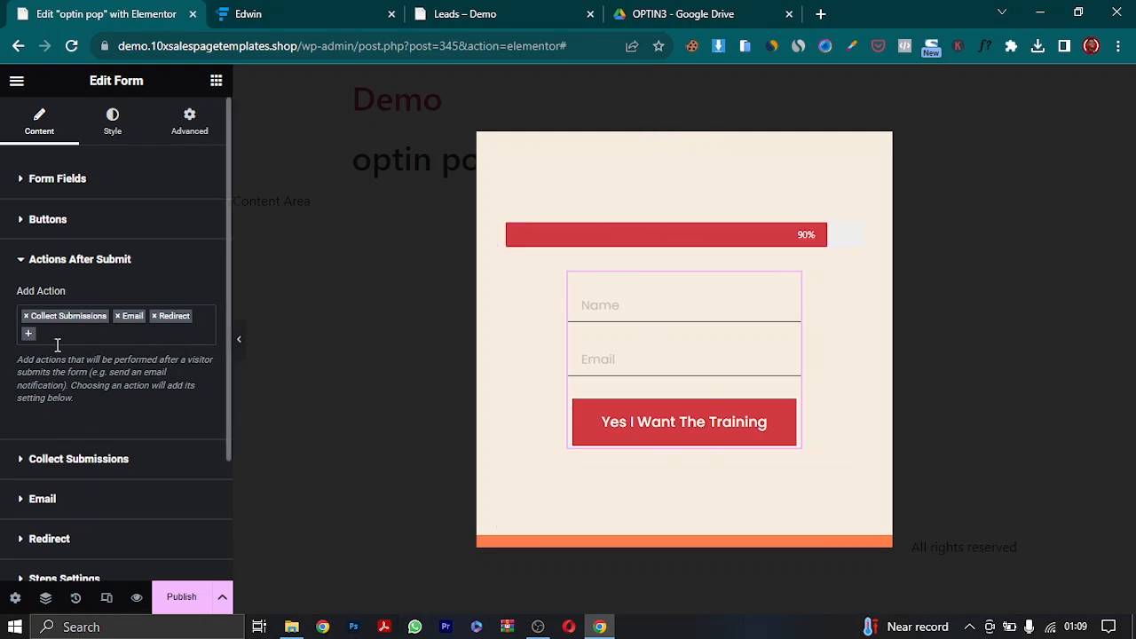
# - Look through the available integrations and add MailOptin to the form's actions after submit
pyautogui.click(29, 333)
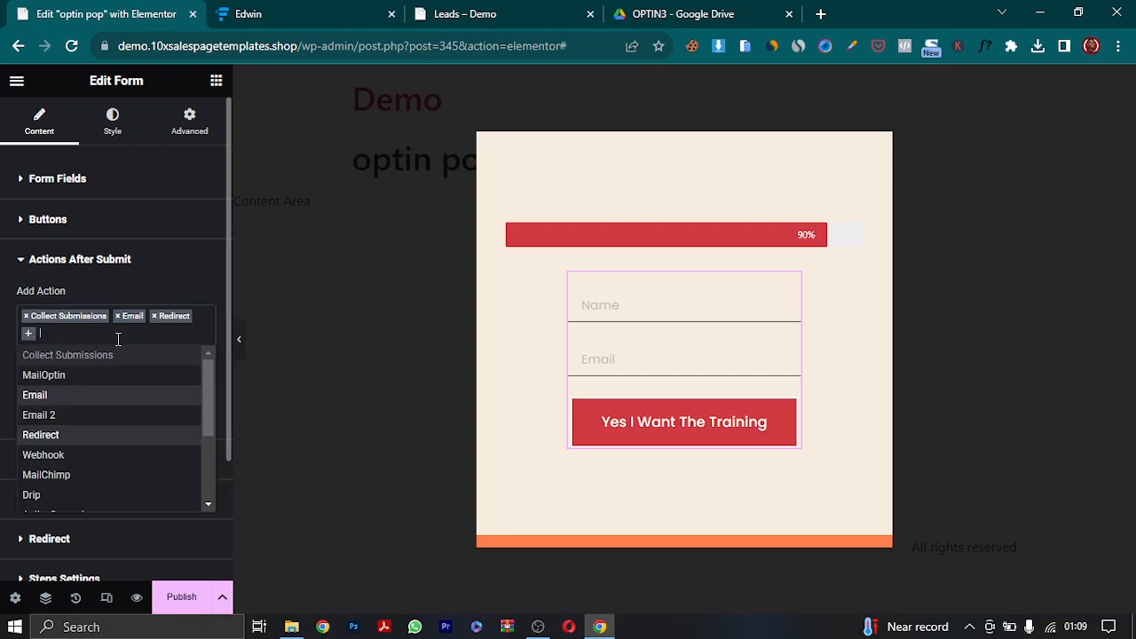
pyautogui.scroll(-3, 98, 484)
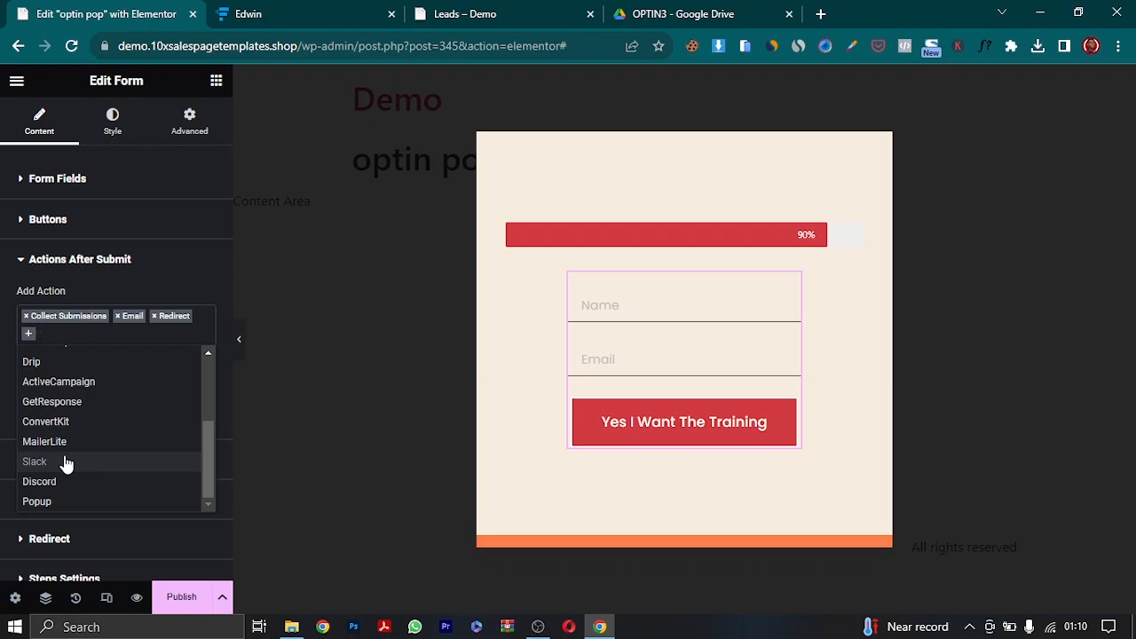
pyautogui.scroll(5, 106, 457)
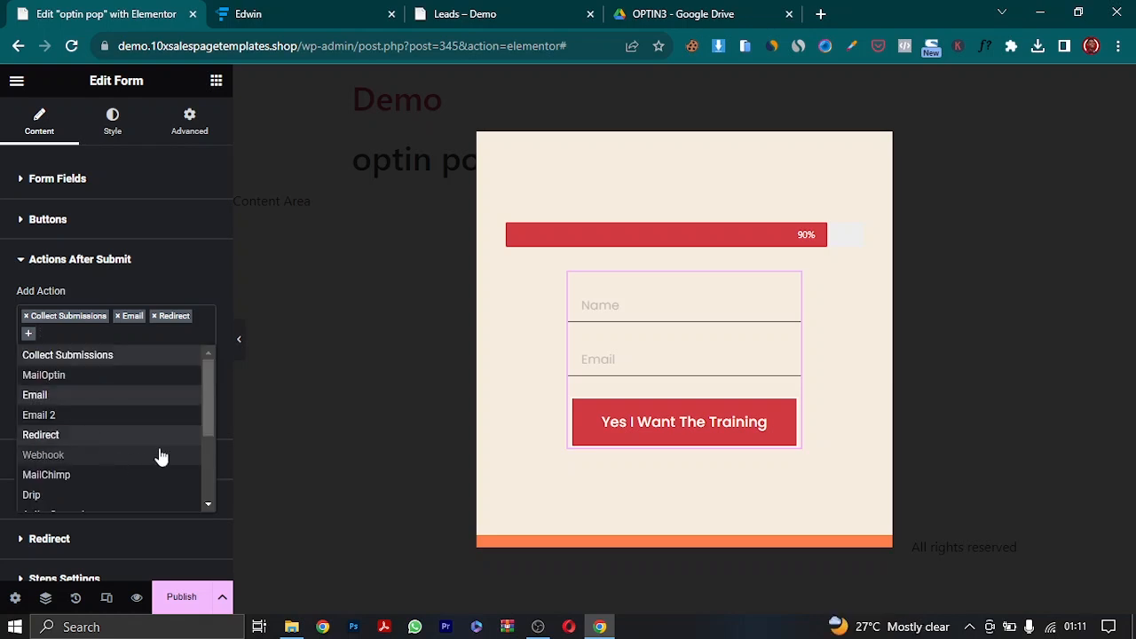
pyautogui.click(58, 376)
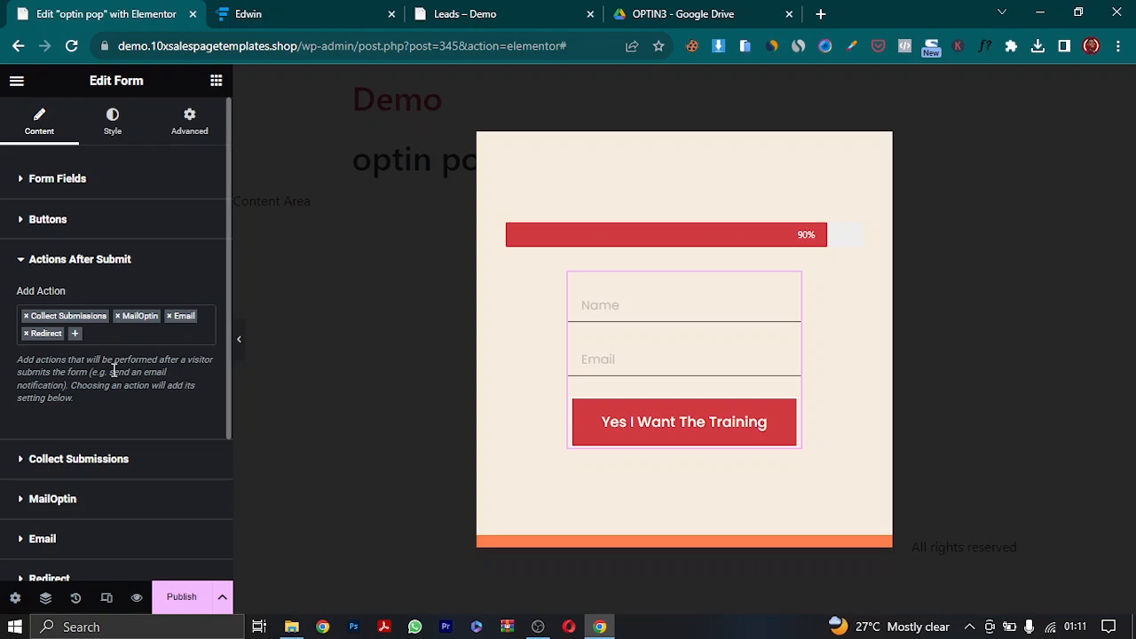
# - Set the form's MailOptin email service to Brevo (Sendinblue) and its email list to optin
pyautogui.click(69, 495)
pyautogui.click(163, 378)
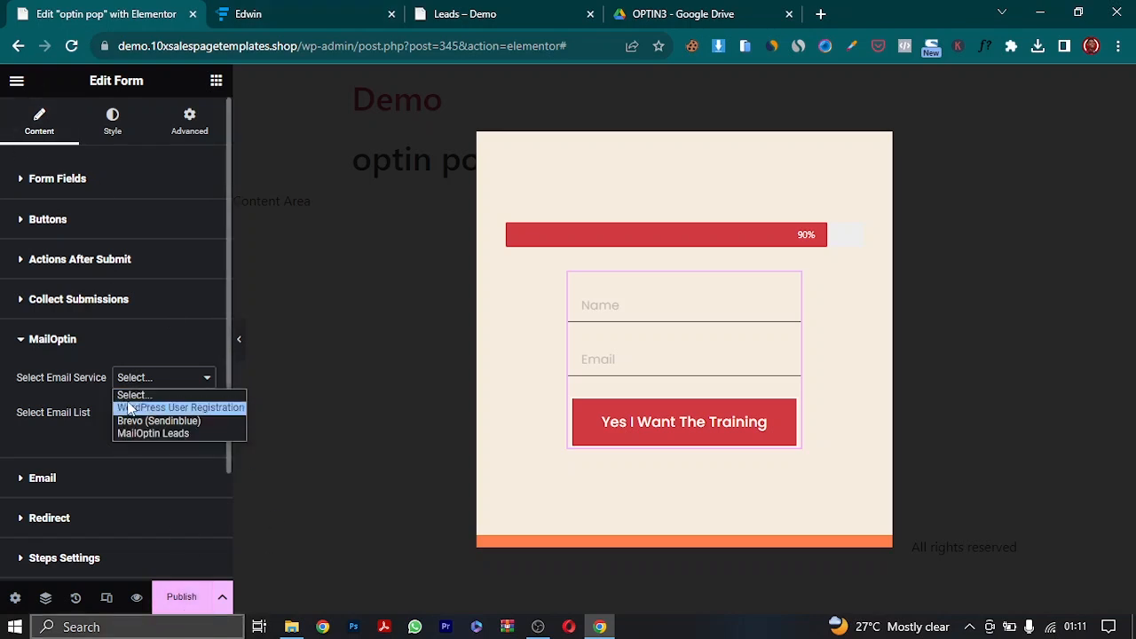
pyautogui.click(49, 446)
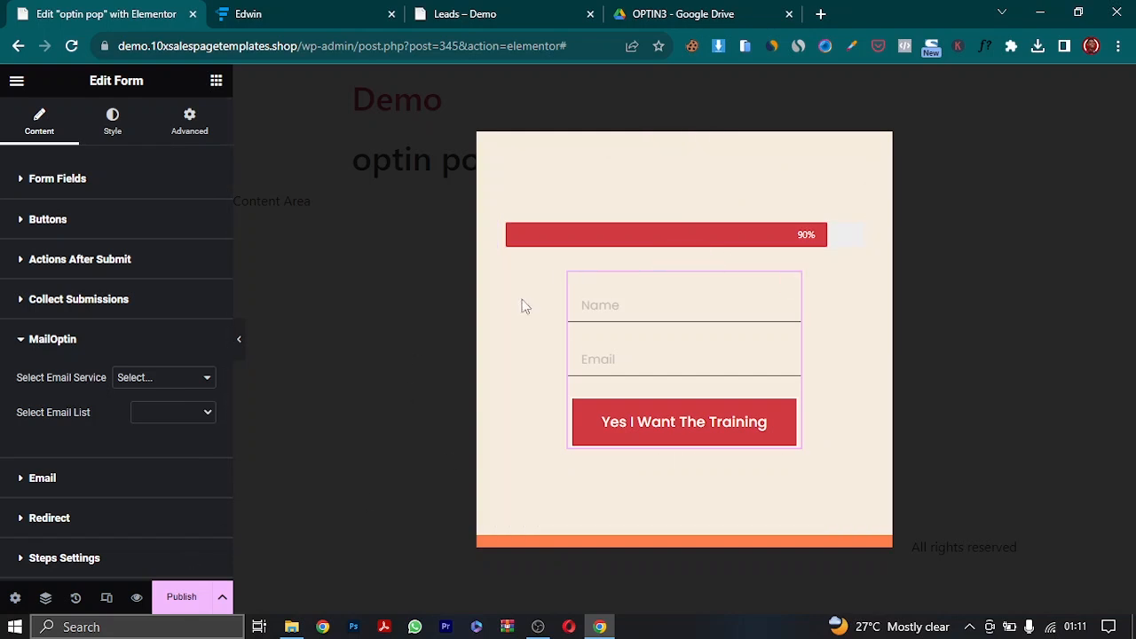
pyautogui.click(188, 379)
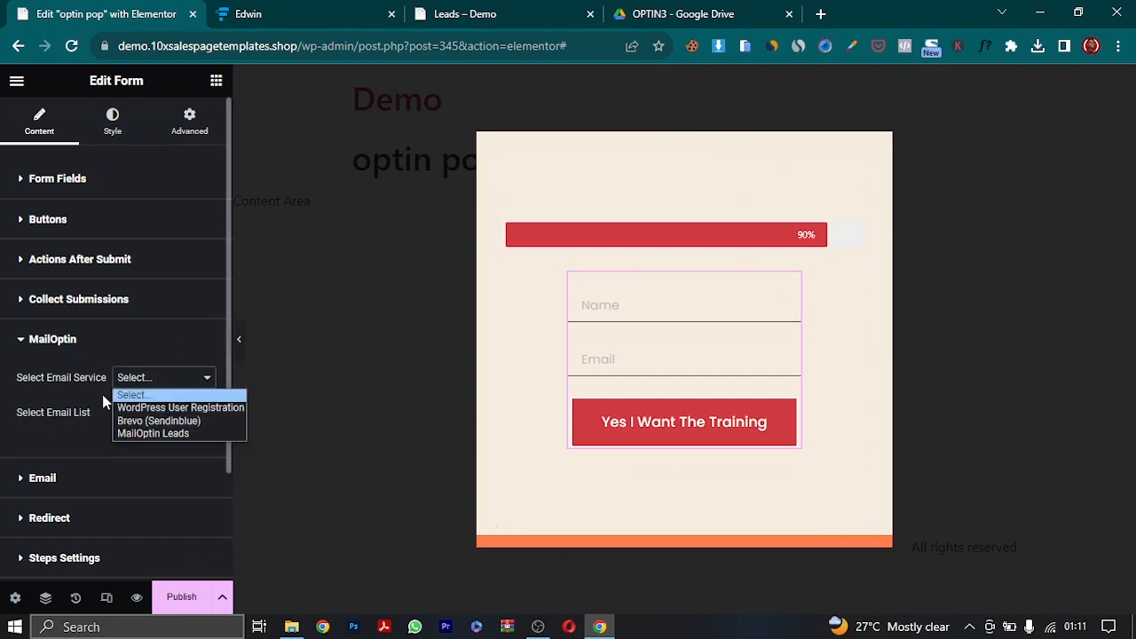
pyautogui.click(164, 420)
pyautogui.click(171, 414)
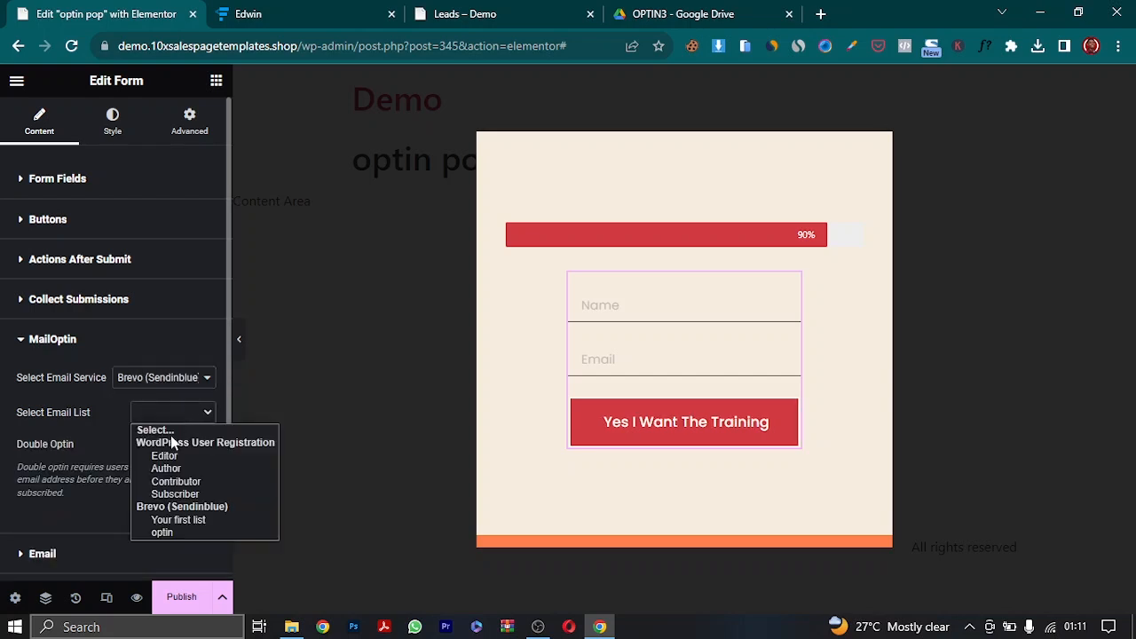
pyautogui.click(188, 522)
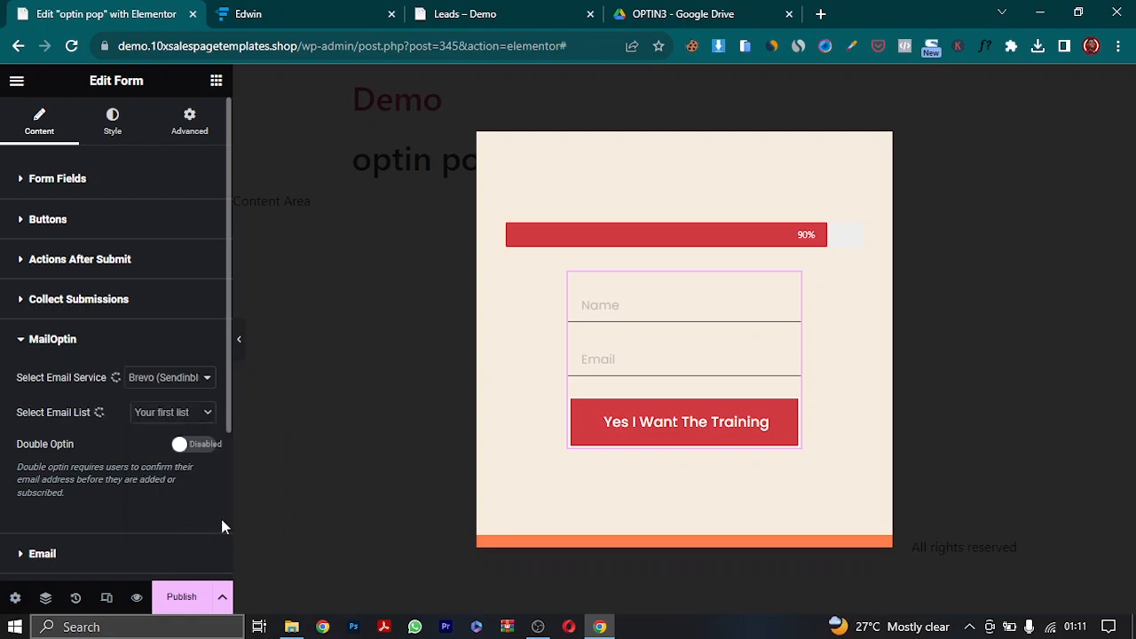
pyautogui.click(151, 412)
pyautogui.click(164, 532)
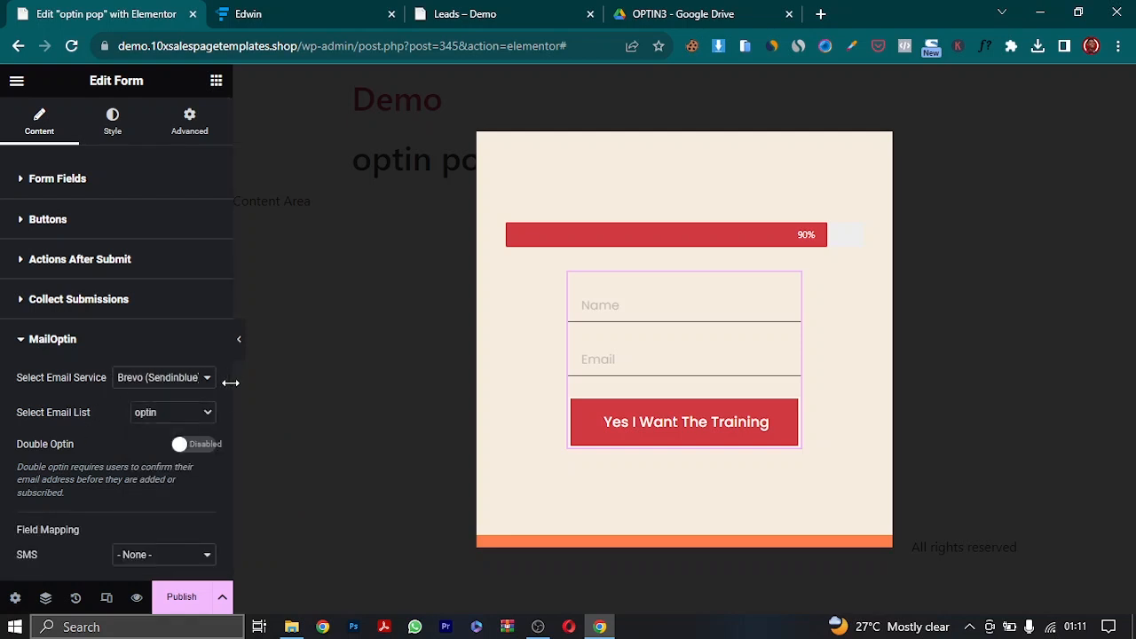
pyautogui.scroll(-2, 224, 399)
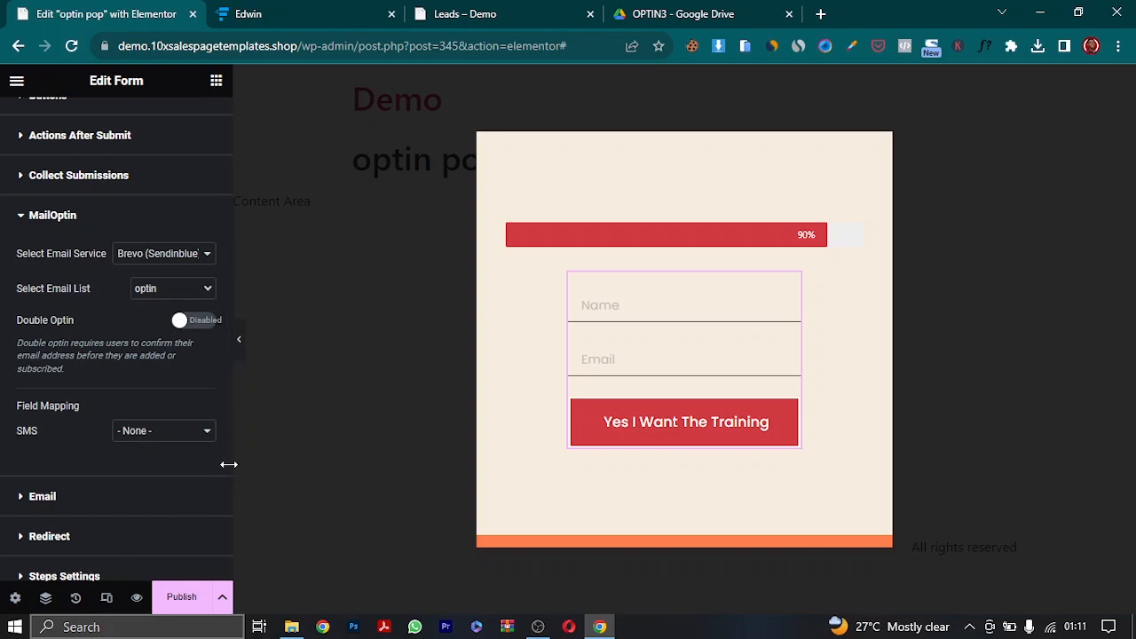
pyautogui.scroll(-2, 223, 466)
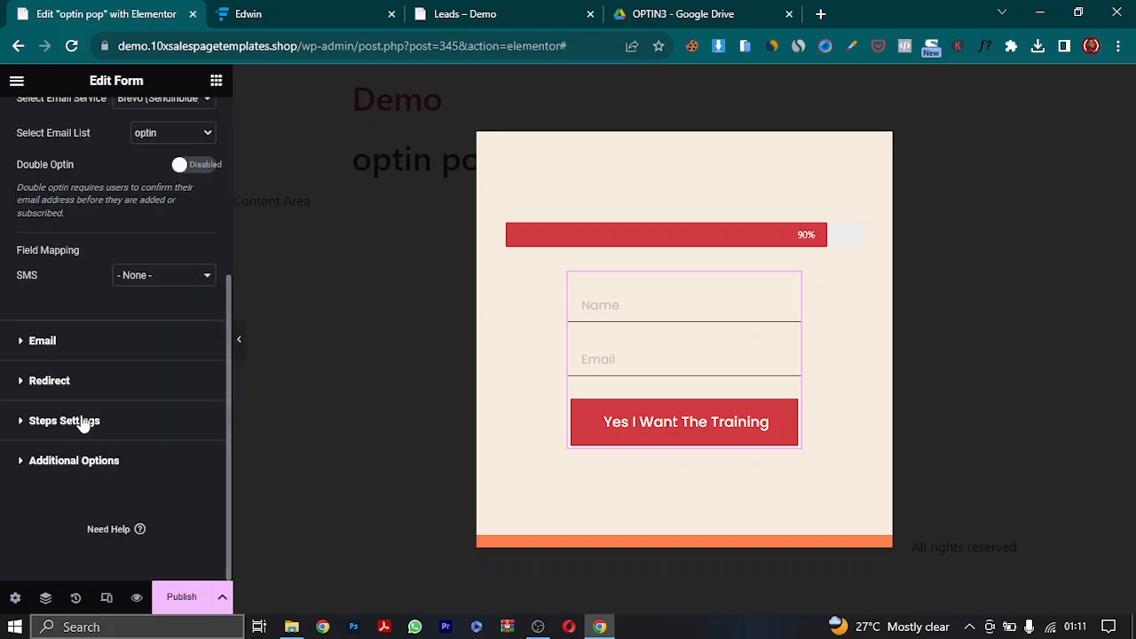
pyautogui.click(75, 388)
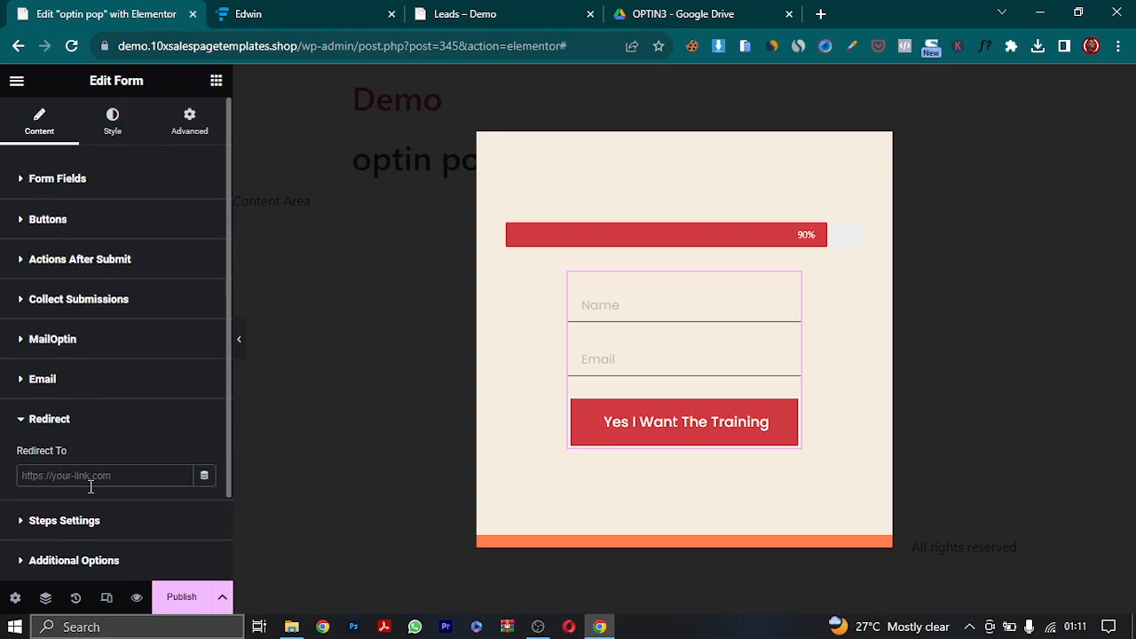
pyautogui.write('https://')
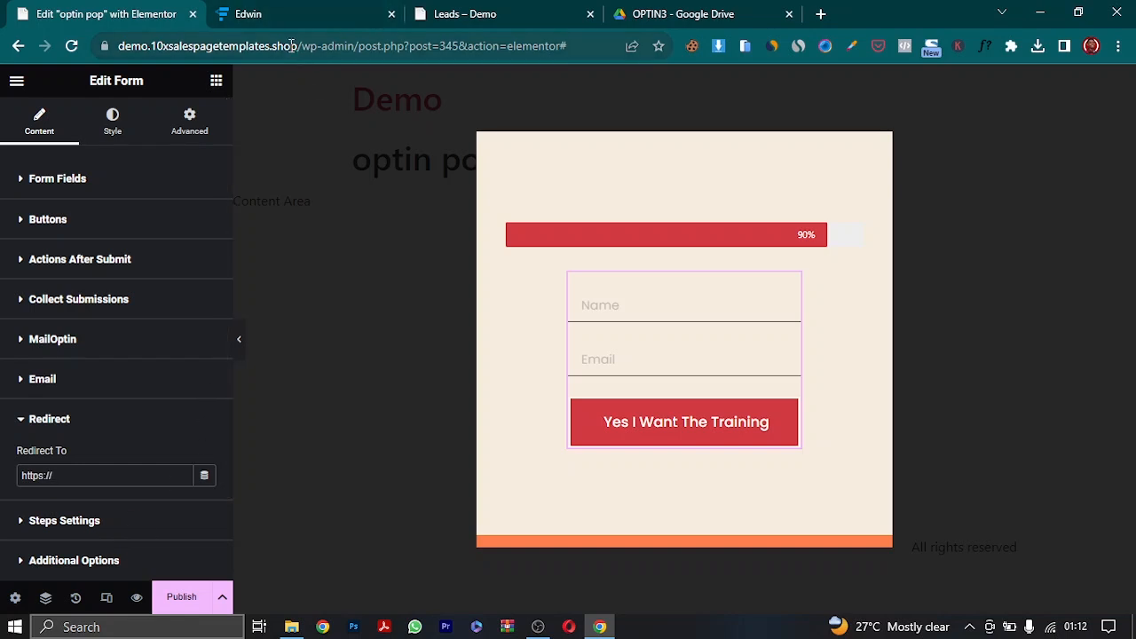
pyautogui.moveTo(296, 46); pyautogui.dragTo(145, 51)
pyautogui.hotkey('ctrl', 'c')
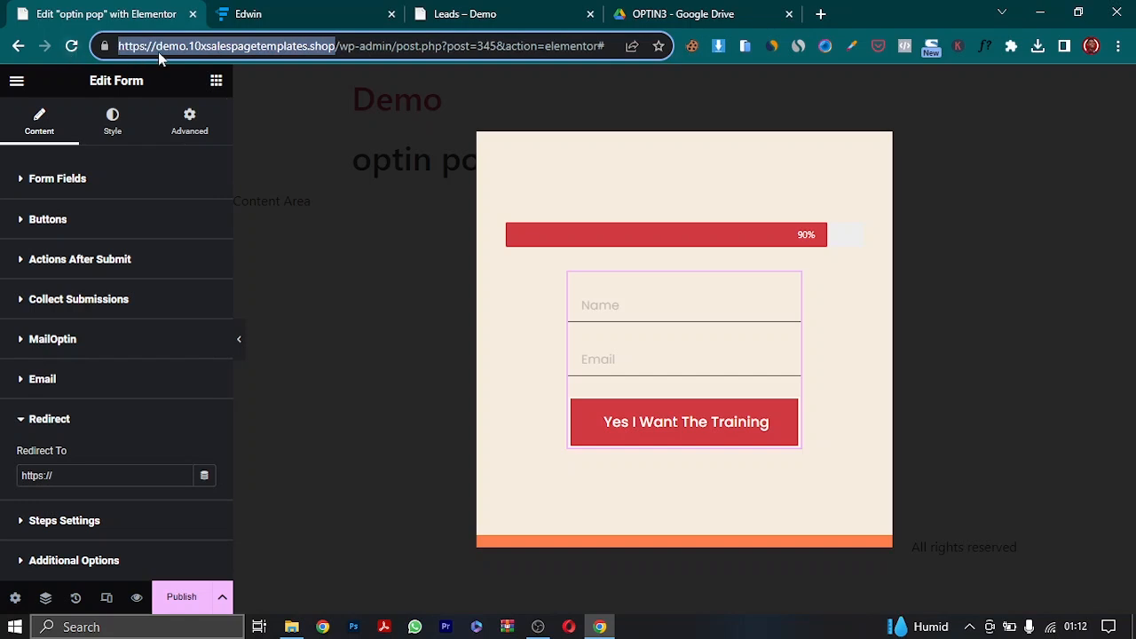
pyautogui.rightClick(202, 49)
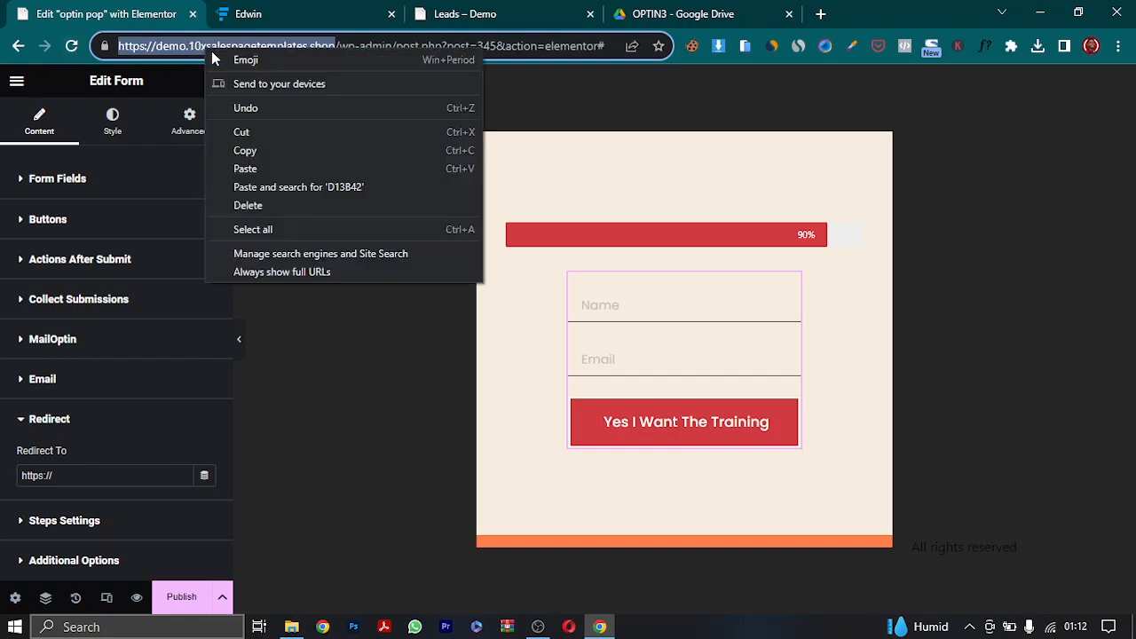
pyautogui.click(256, 151)
pyautogui.moveTo(74, 475); pyautogui.dragTo(9, 485)
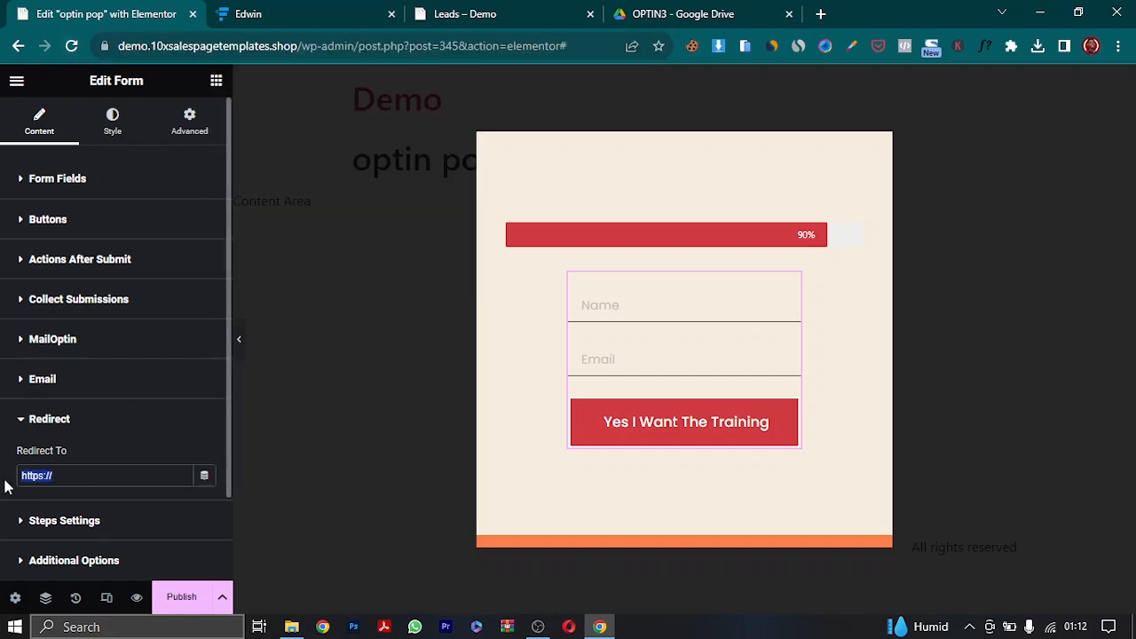
pyautogui.hotkey('ctrl', 'v')
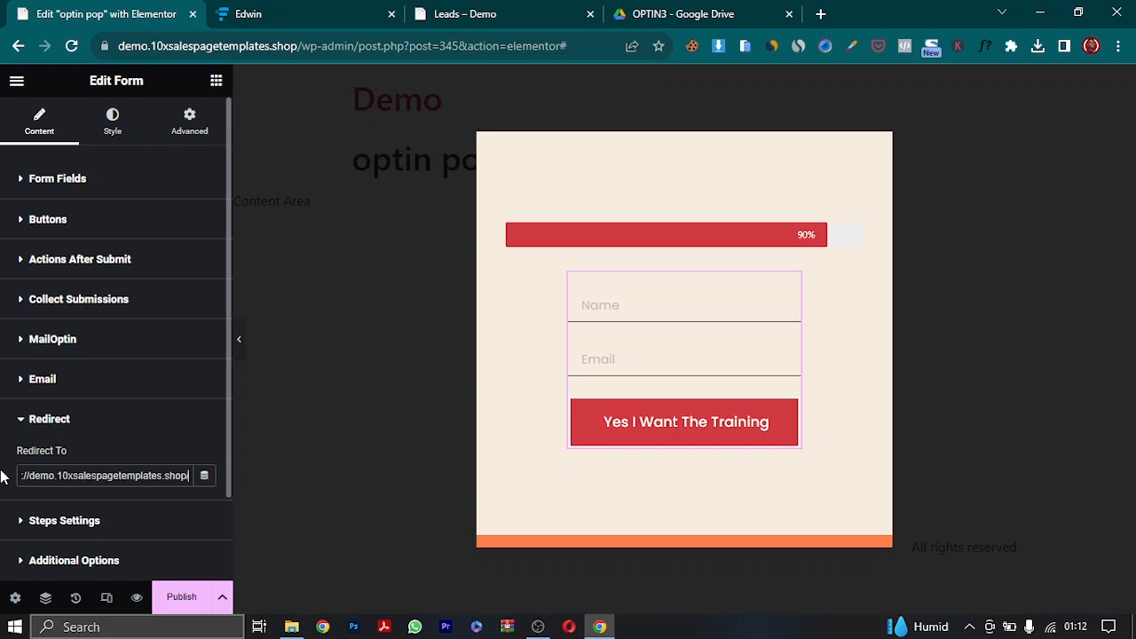
pyautogui.write('thank')
pyautogui.write('s')
pyautogui.write('s')
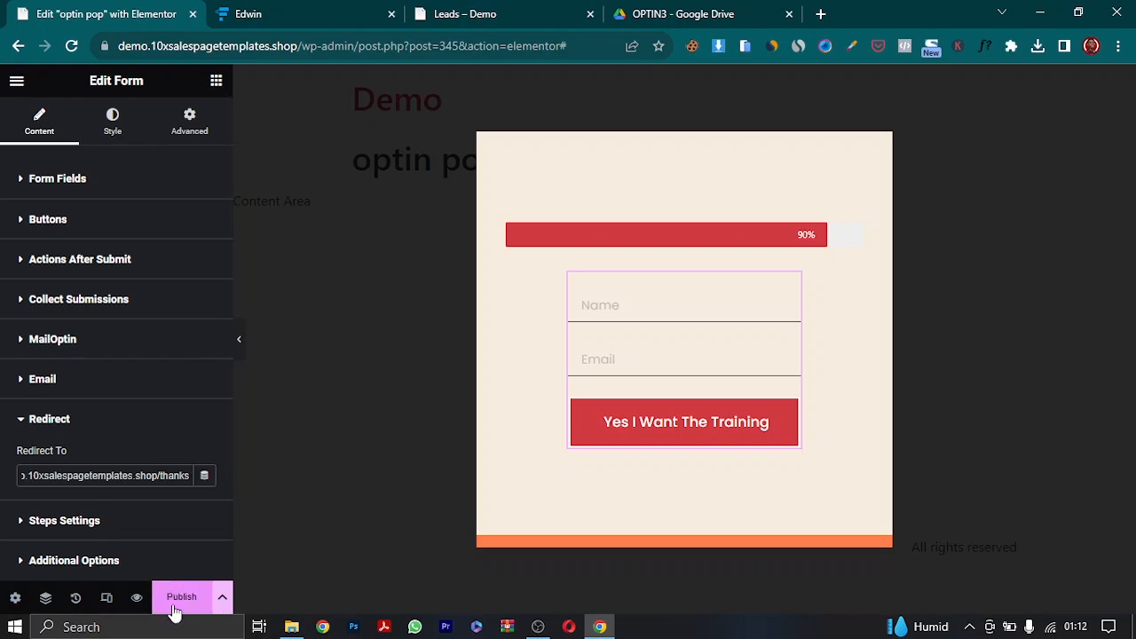
pyautogui.click(55, 422)
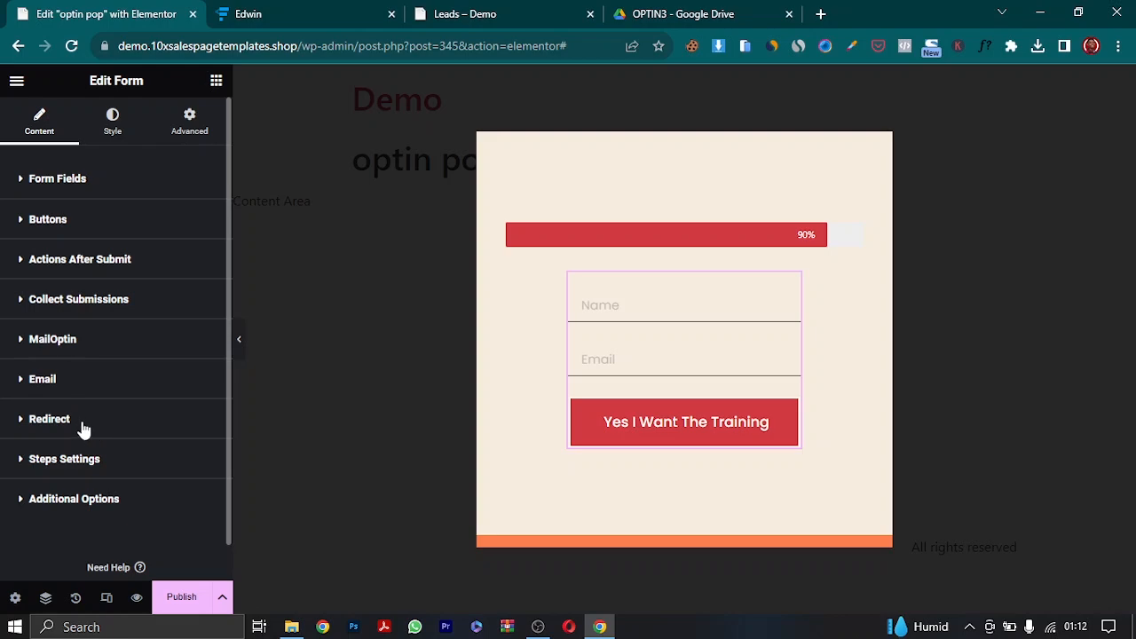
# - Start publishing the popup and add a display condition that includes Singular, Pages, Optin
pyautogui.click(183, 597)
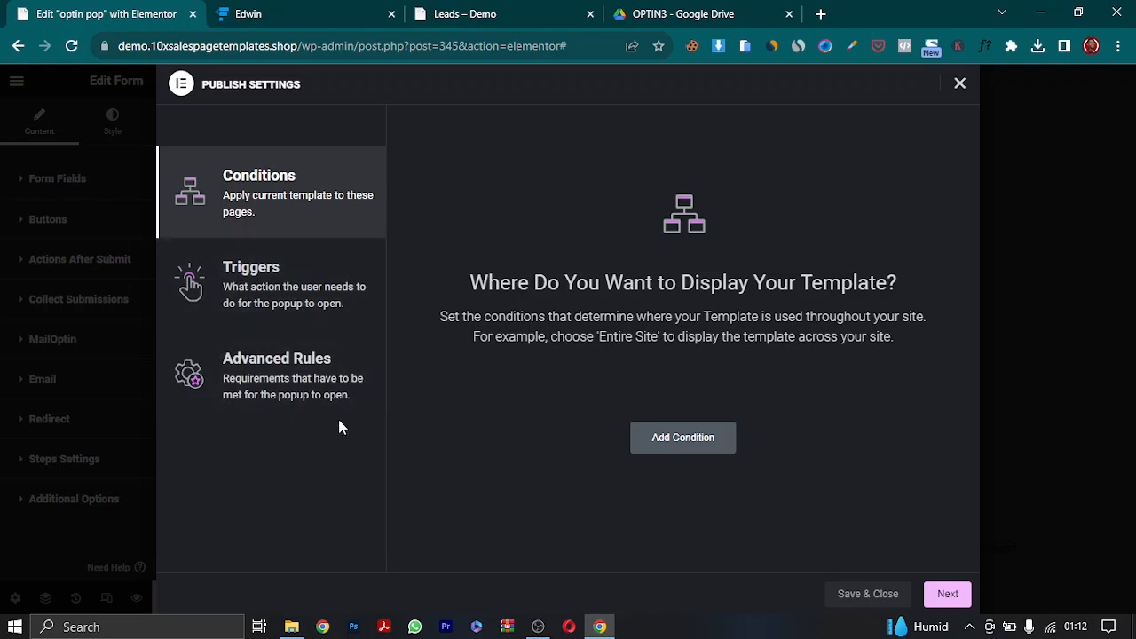
pyautogui.click(264, 299)
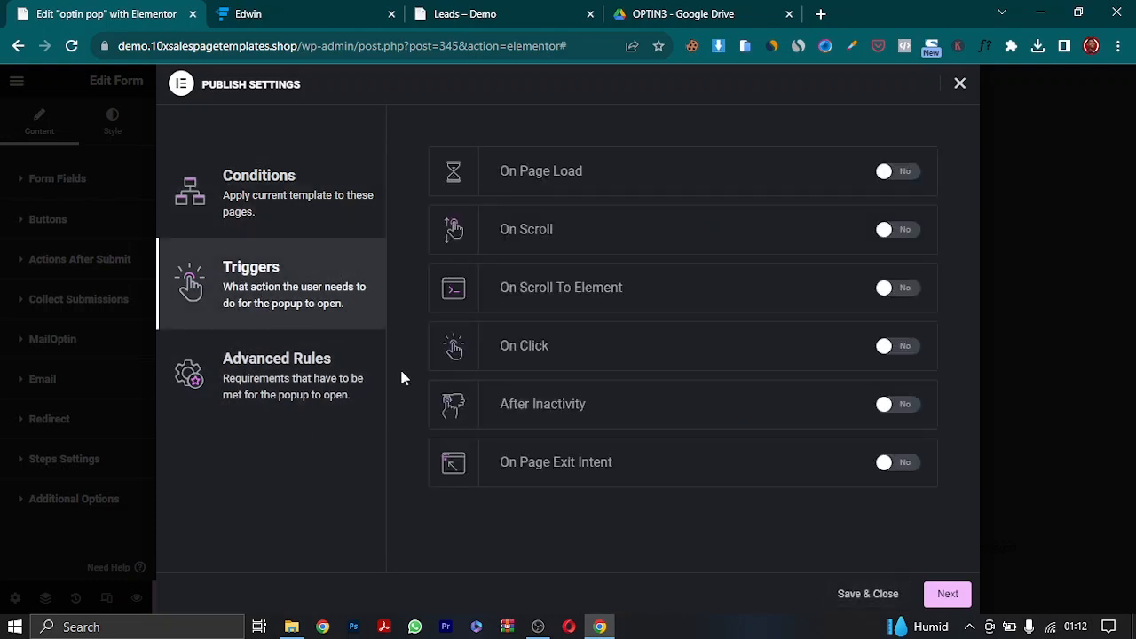
pyautogui.click(331, 399)
pyautogui.click(279, 213)
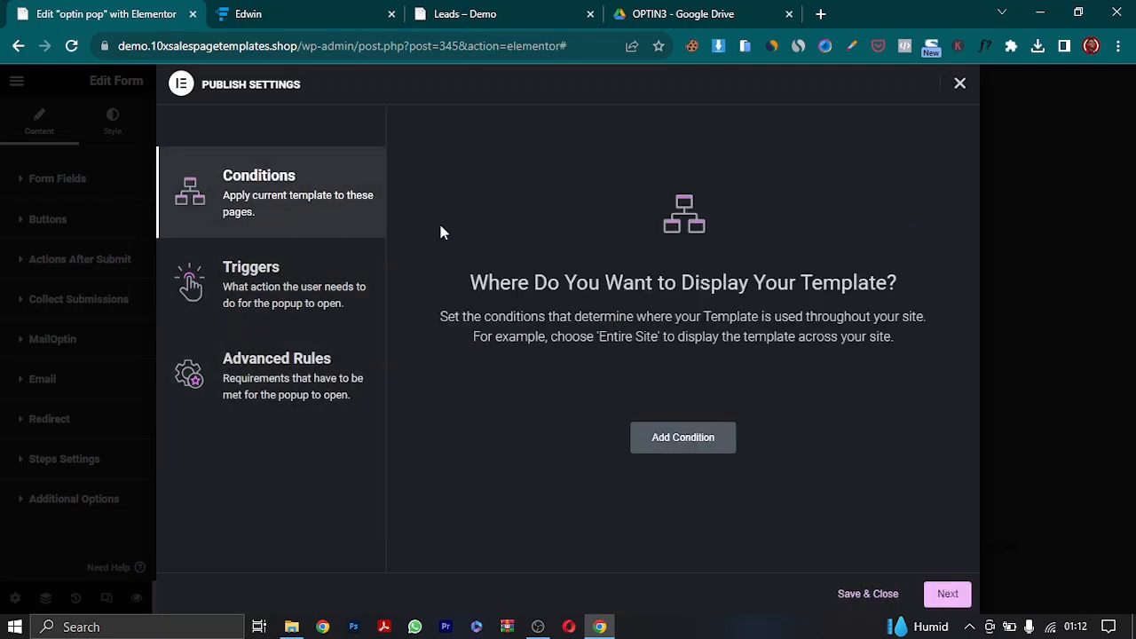
pyautogui.click(682, 437)
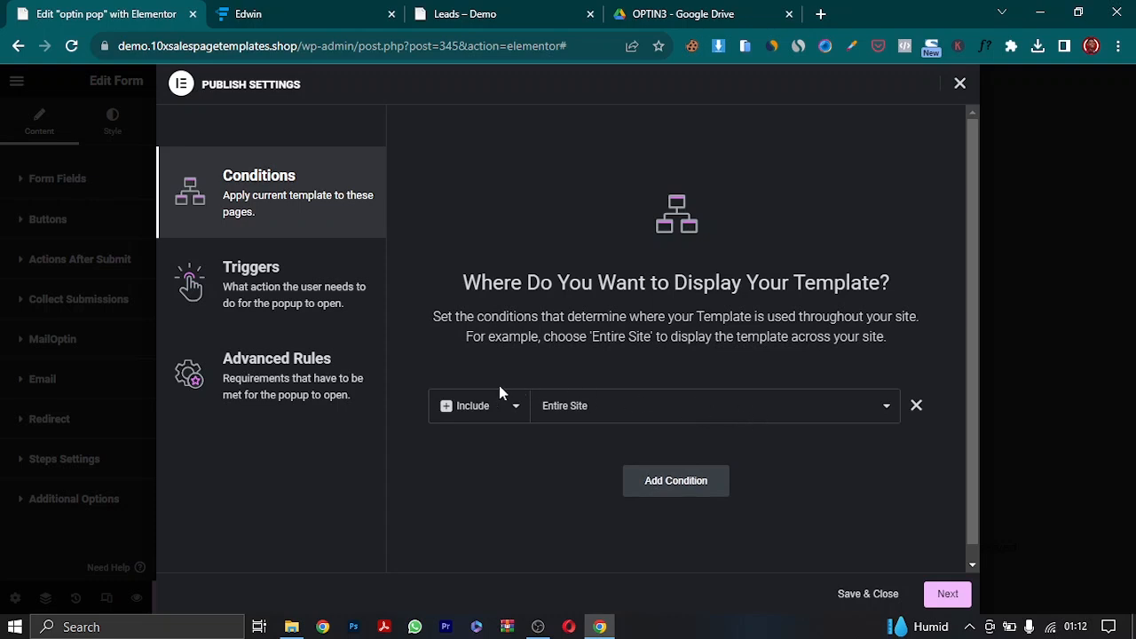
pyautogui.click(650, 417)
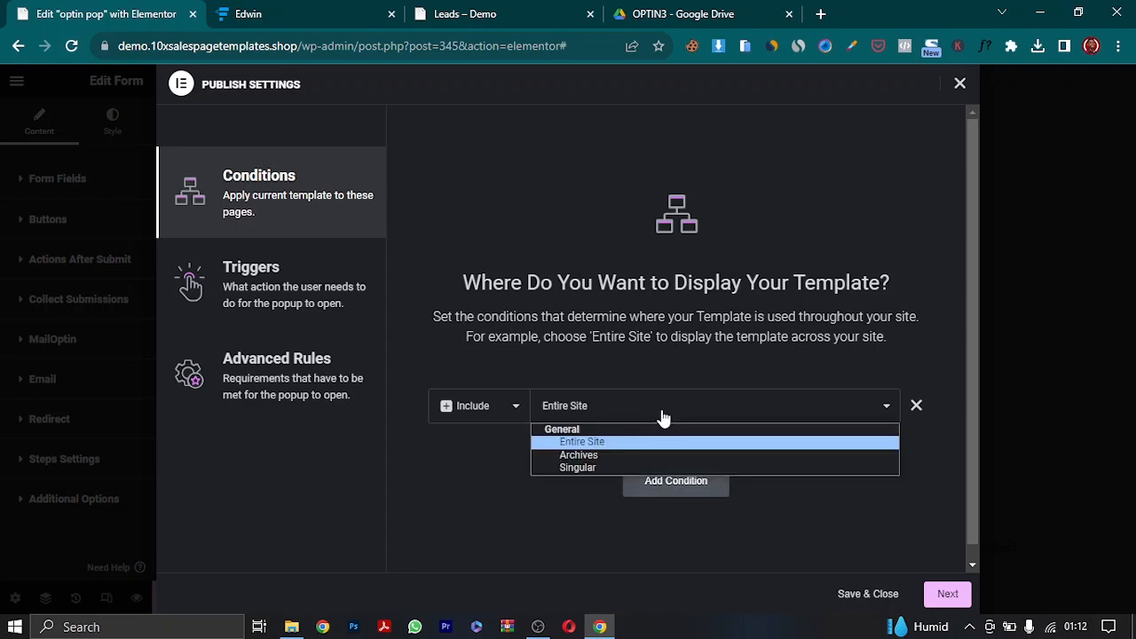
pyautogui.click(603, 471)
pyautogui.click(761, 407)
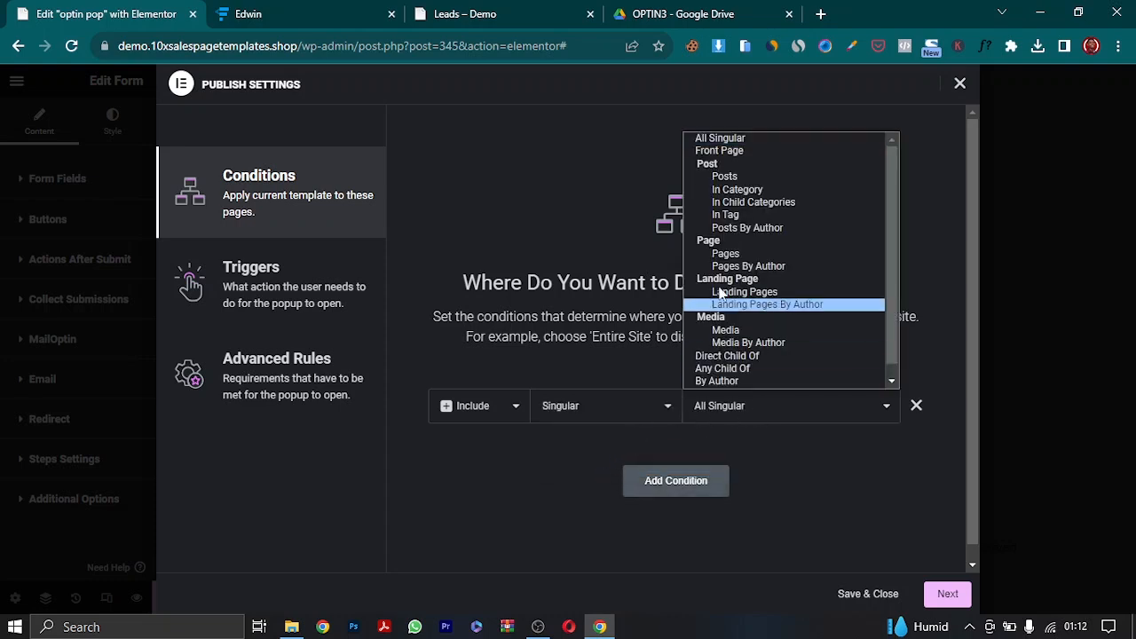
pyautogui.click(733, 254)
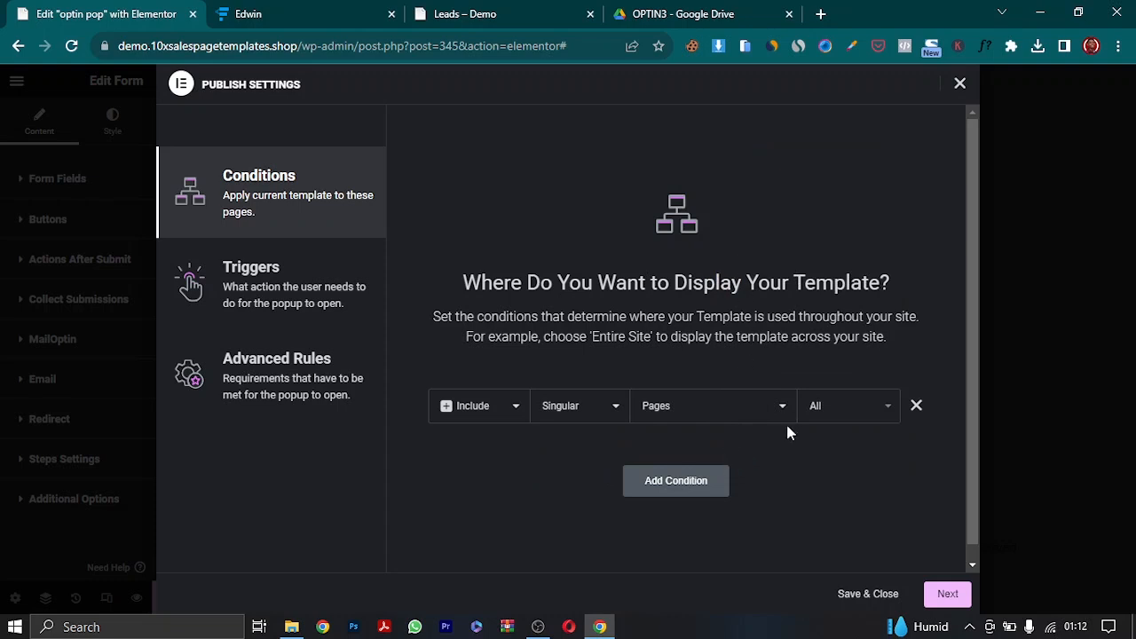
pyautogui.click(830, 407)
pyautogui.write('optin')
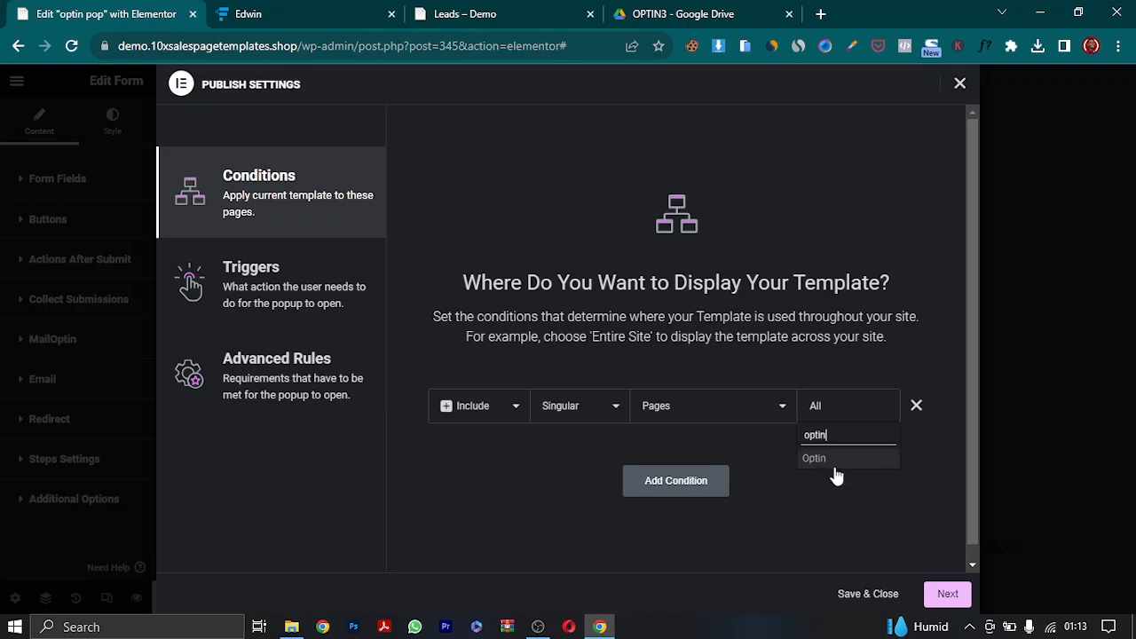
pyautogui.click(831, 459)
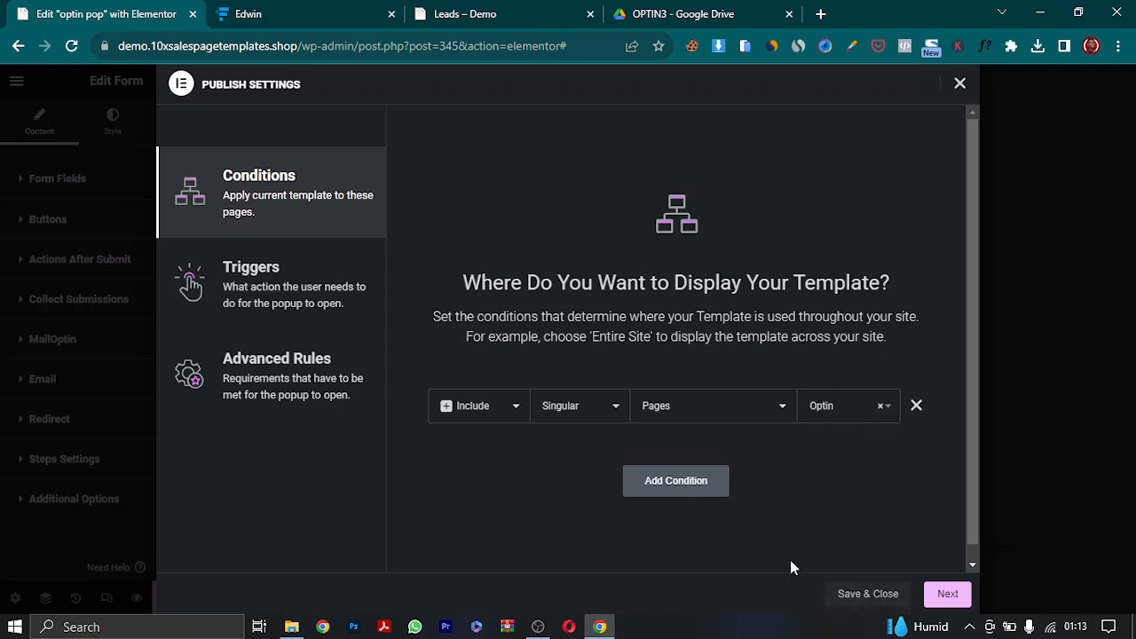
# - Go through the popup's triggers and advanced rules without enabling any, and save the publish settings
pyautogui.click(944, 593)
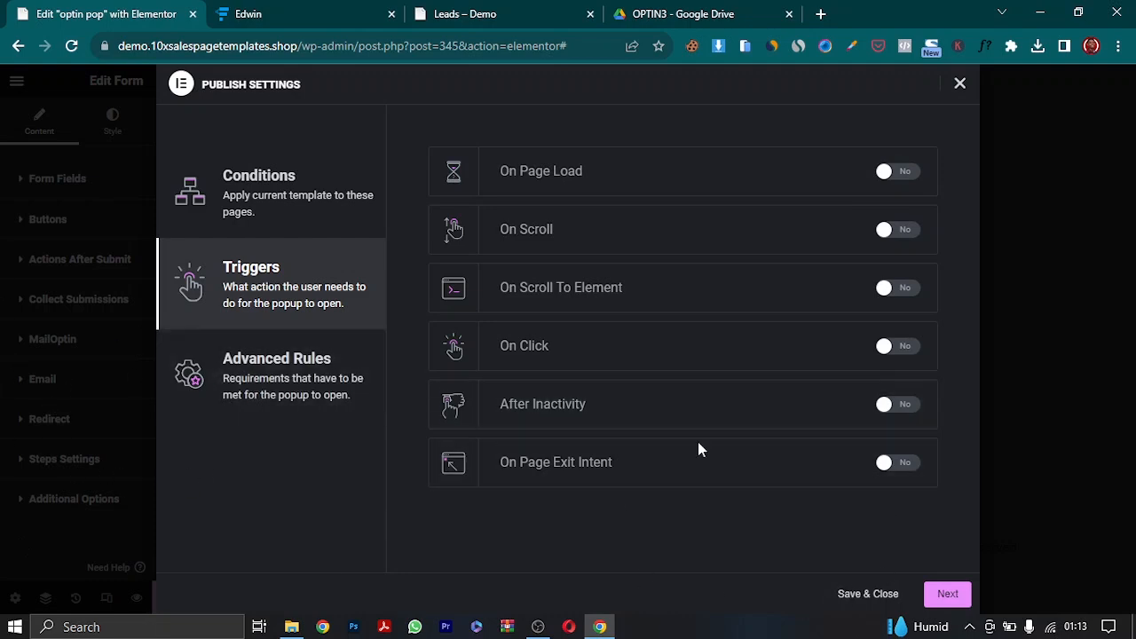
pyautogui.click(946, 596)
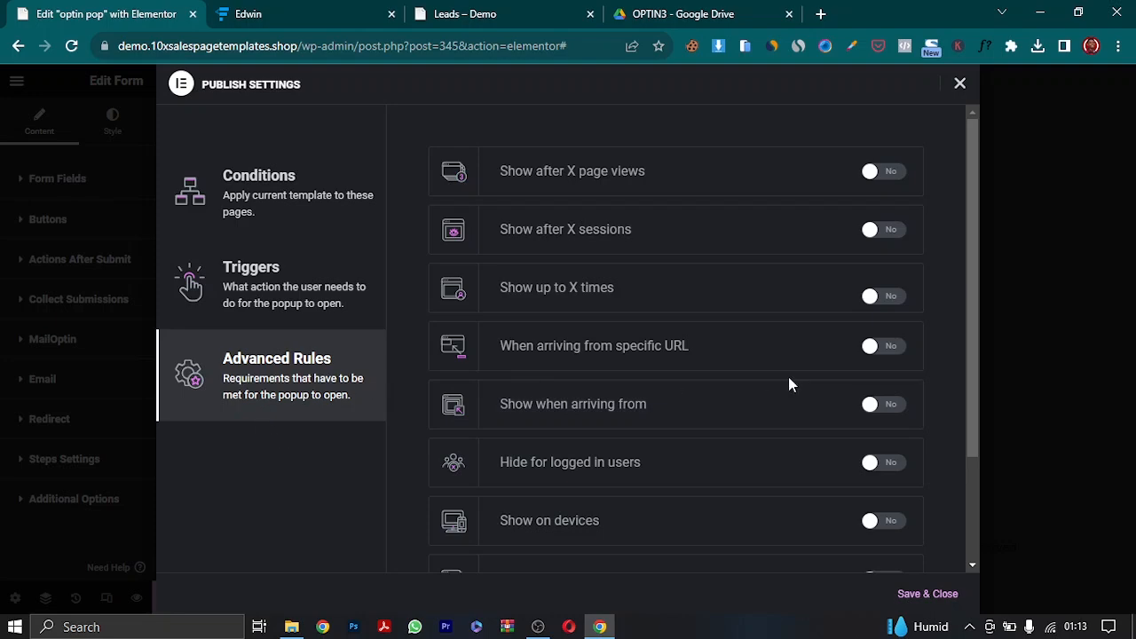
pyautogui.click(927, 593)
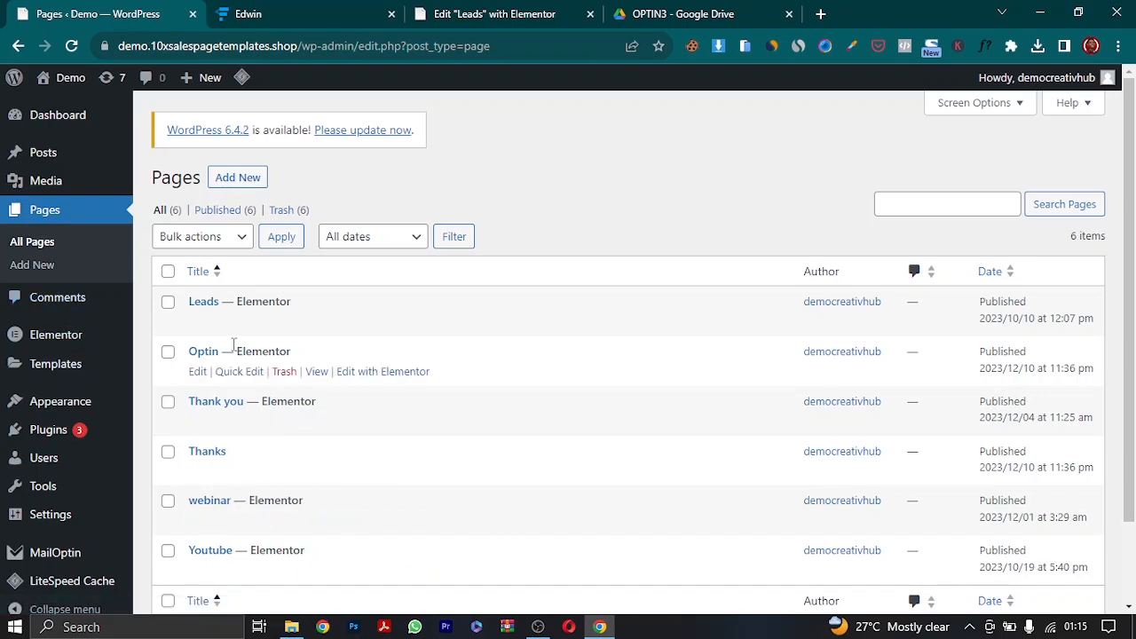
# - Open the Optin page for editing with Elementor in a new browser tab and switch to it
pyautogui.rightClick(378, 373)
pyautogui.click(444, 381)
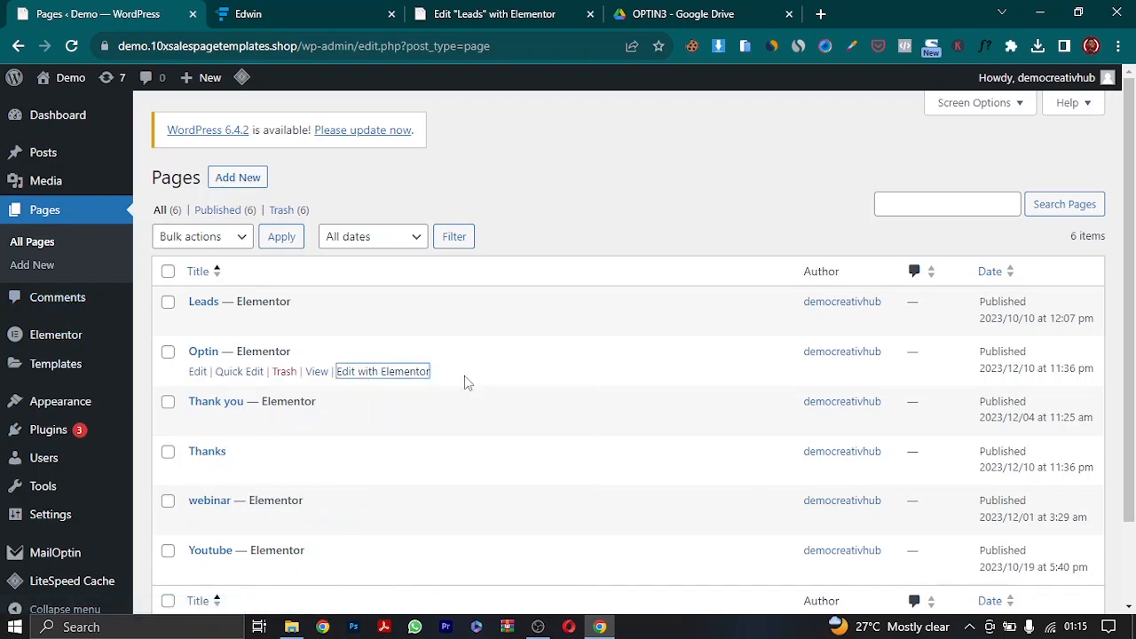
pyautogui.click(254, 25)
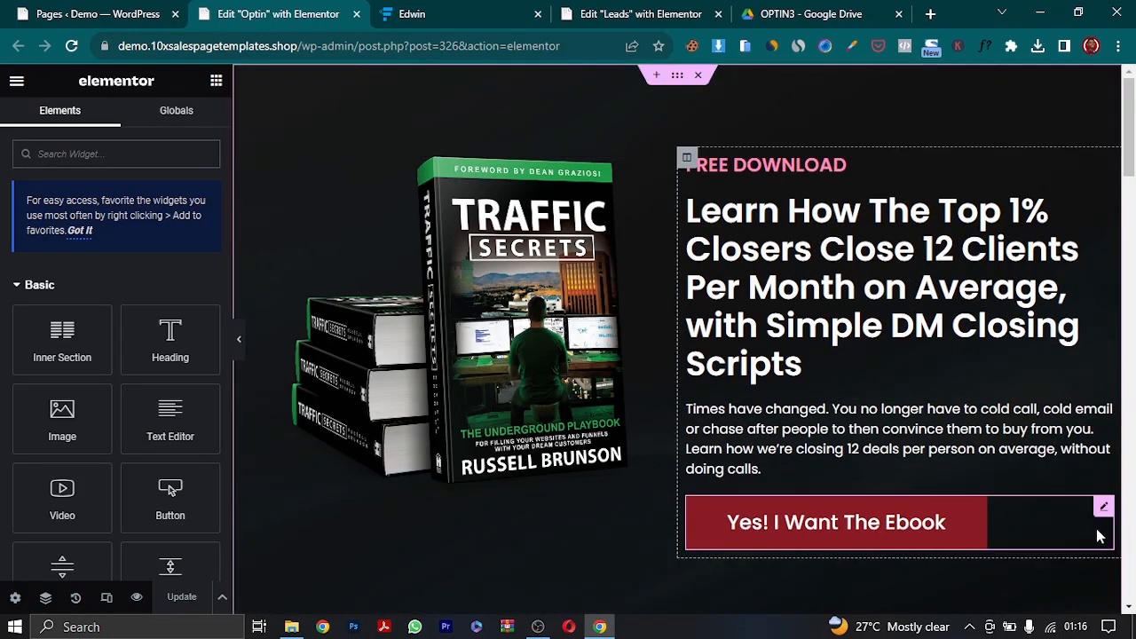
# - Set the link of the “Yes! I Want The Ebook” button in the page's first section to the dynamic Popup action
pyautogui.click(1104, 513)
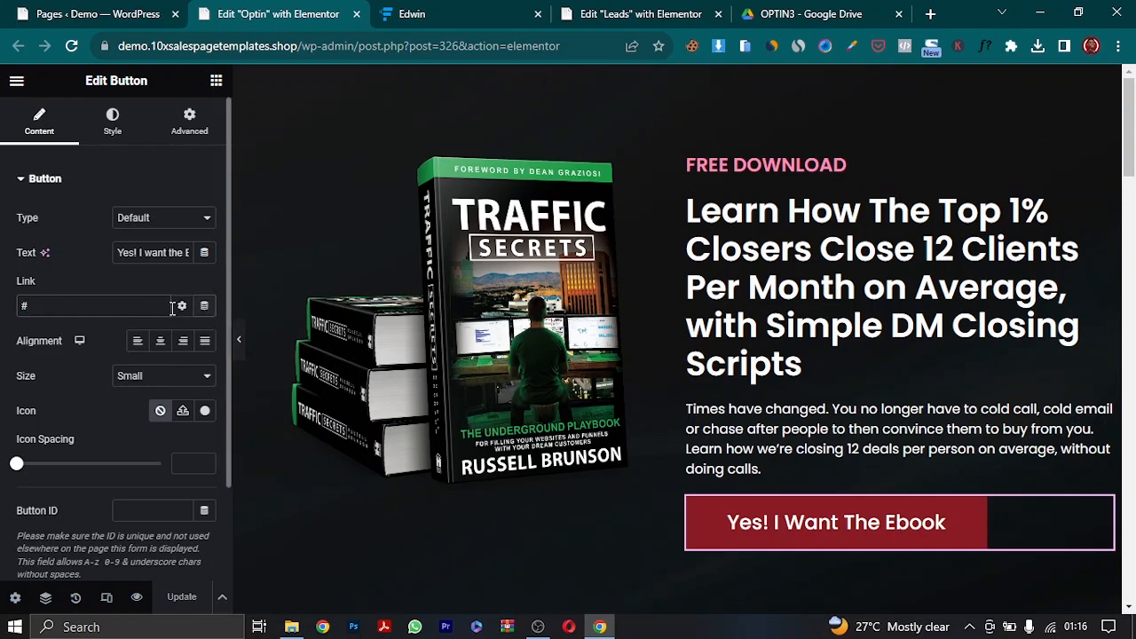
pyautogui.click(204, 306)
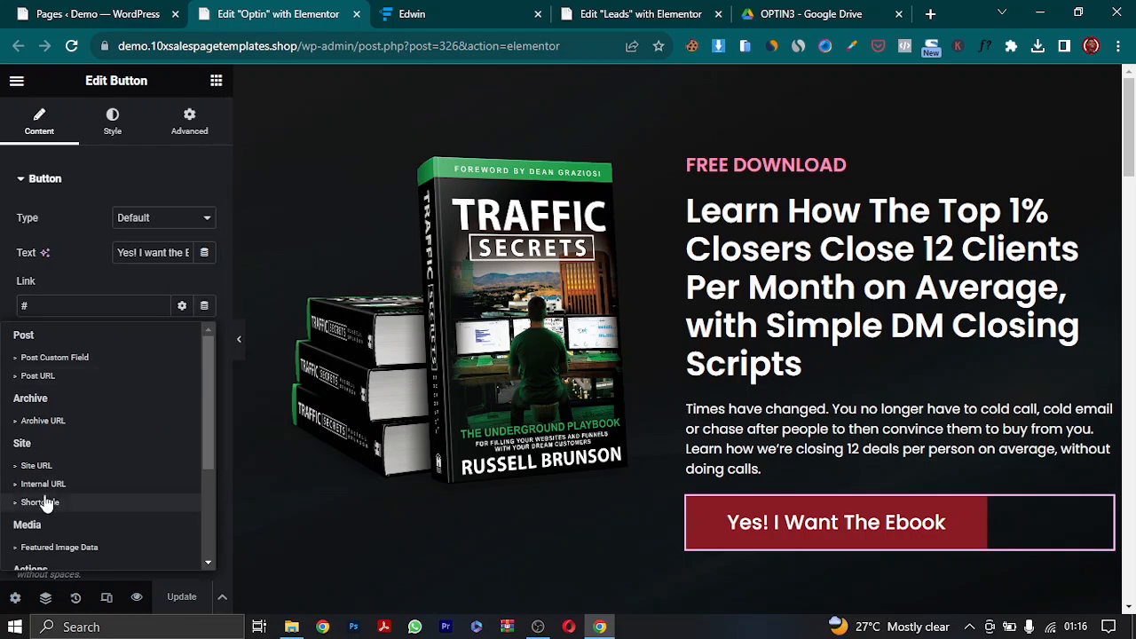
pyautogui.scroll(-3, 48, 532)
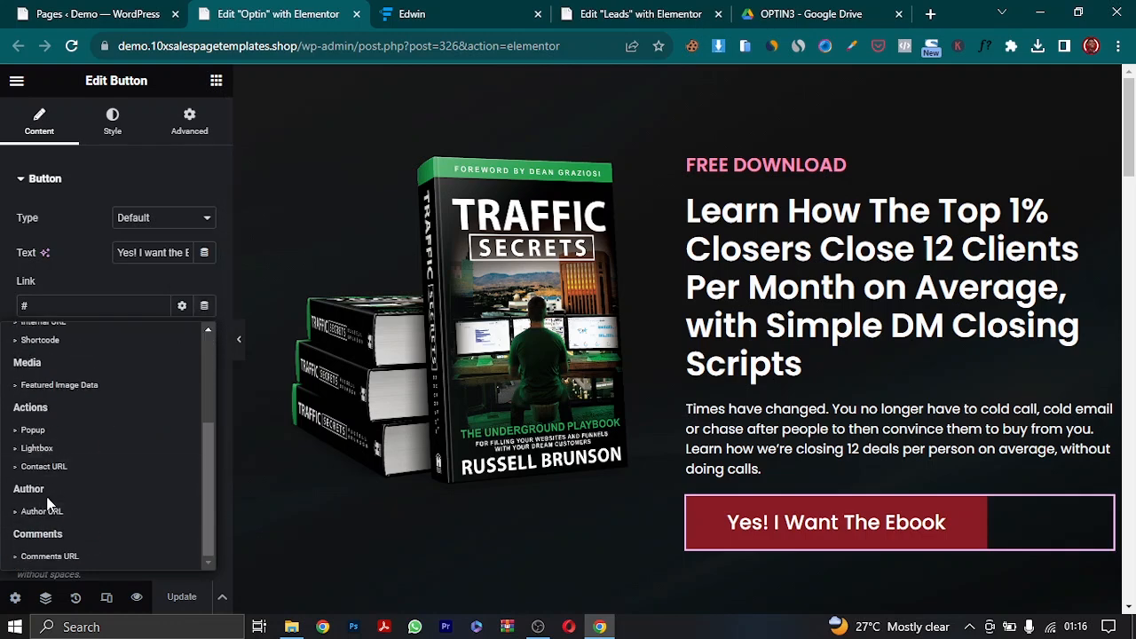
pyautogui.click(36, 429)
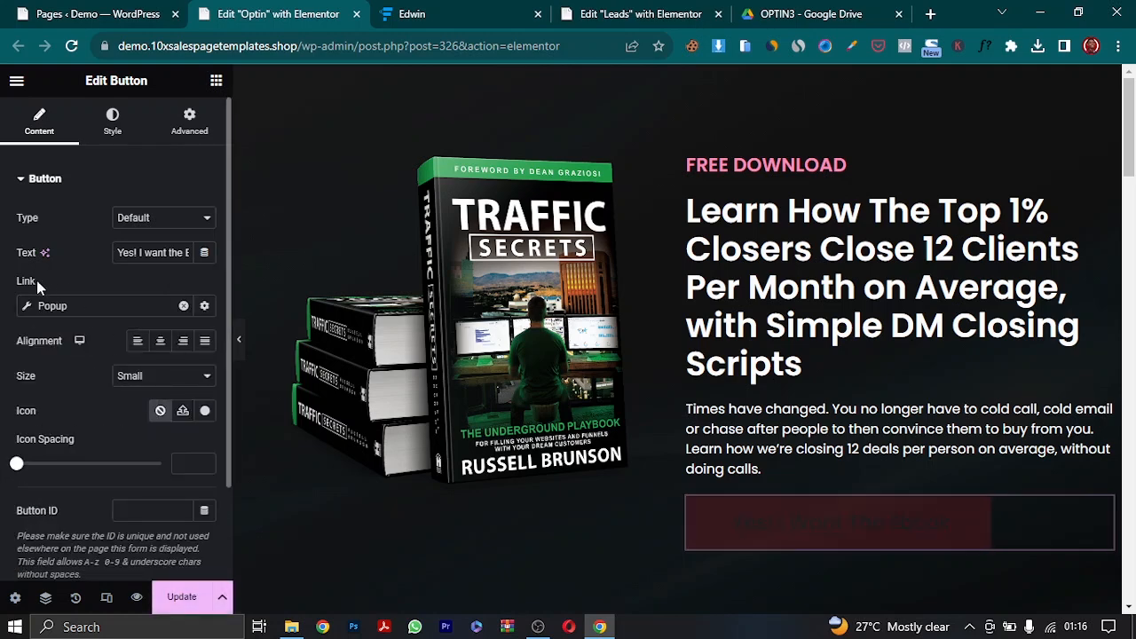
# - Make the button's popup link use Open Popup with the “optin pop” template, and update the Optin page
pyautogui.click(96, 303)
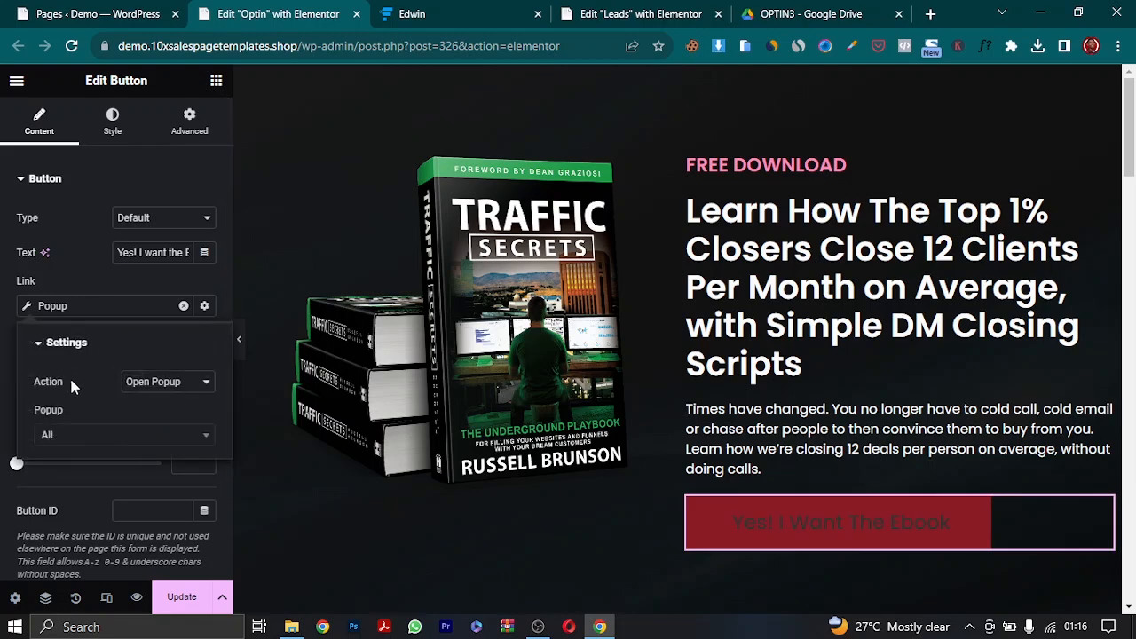
pyautogui.click(203, 387)
pyautogui.click(110, 441)
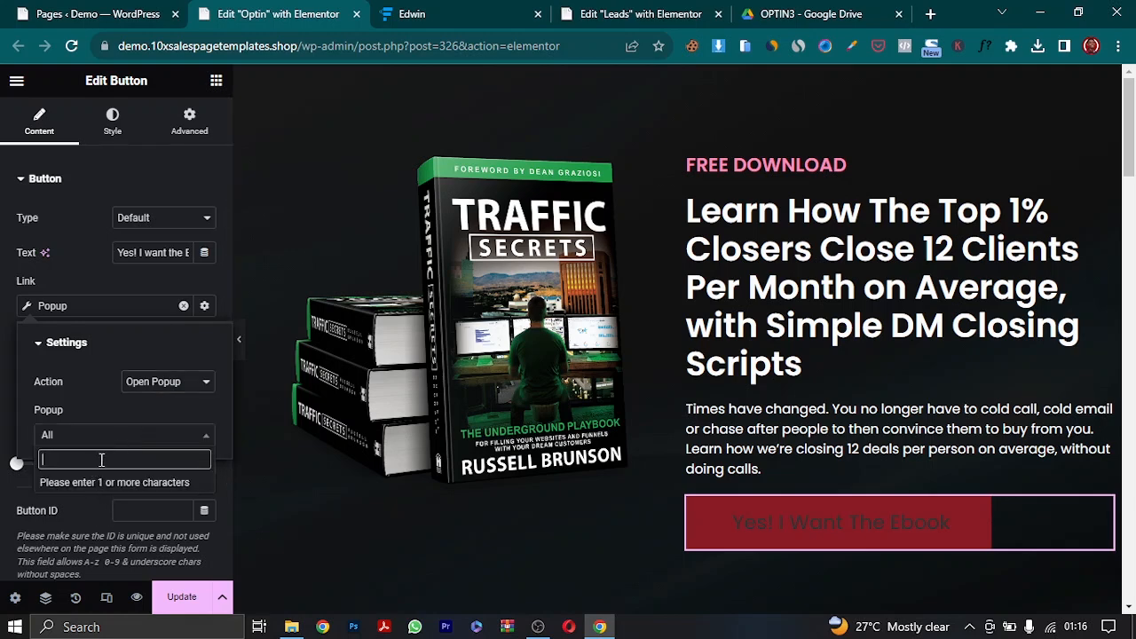
pyautogui.write('pop')
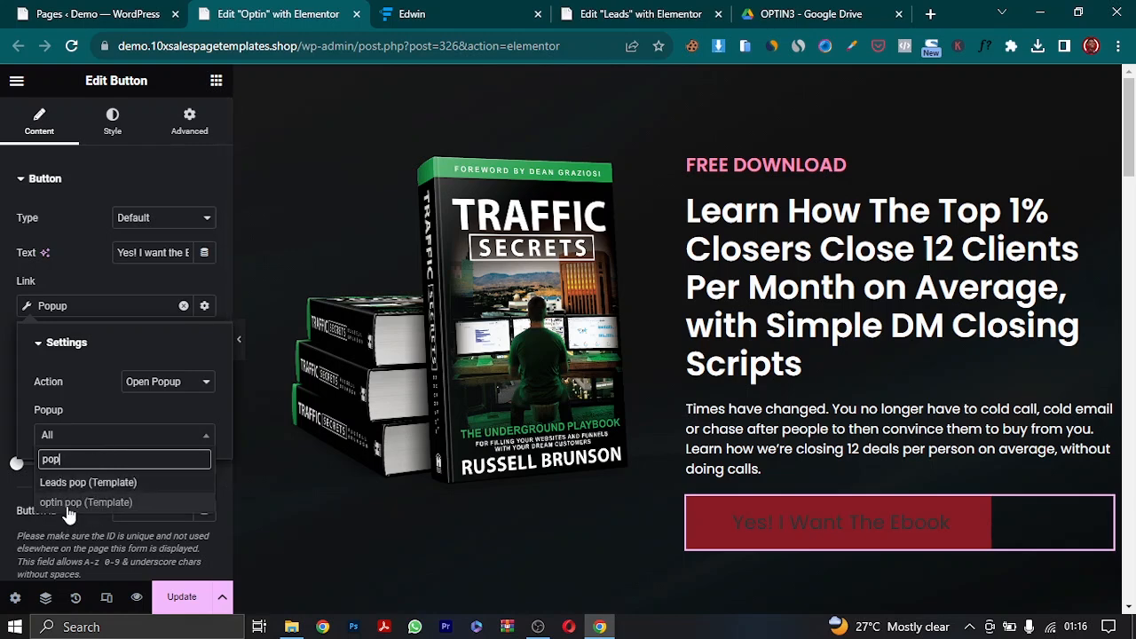
pyautogui.click(69, 506)
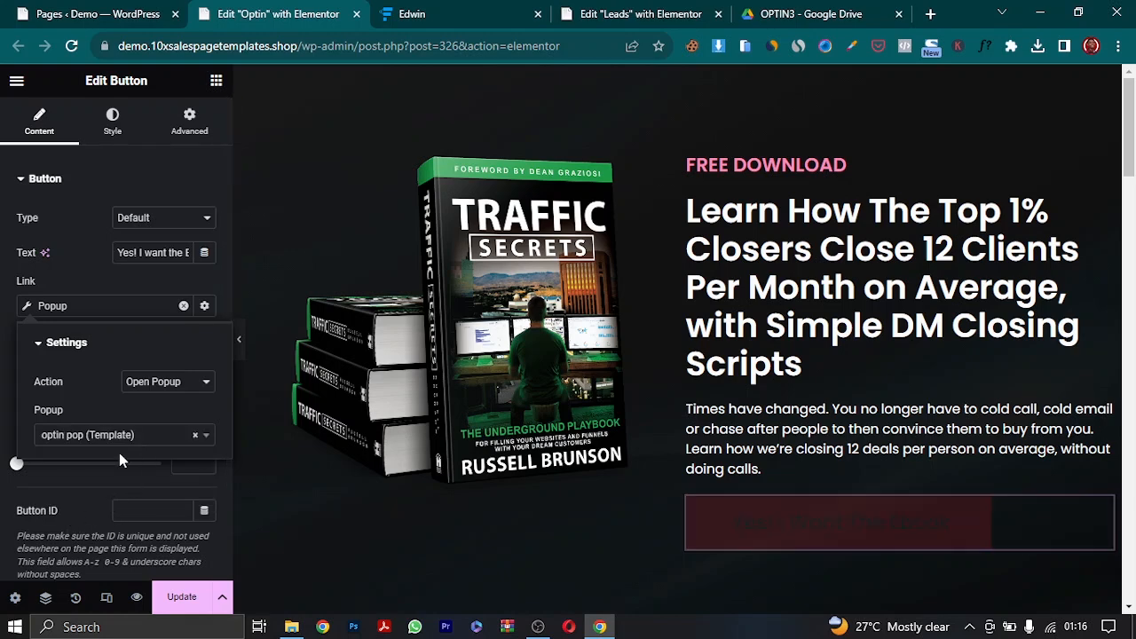
pyautogui.click(6, 406)
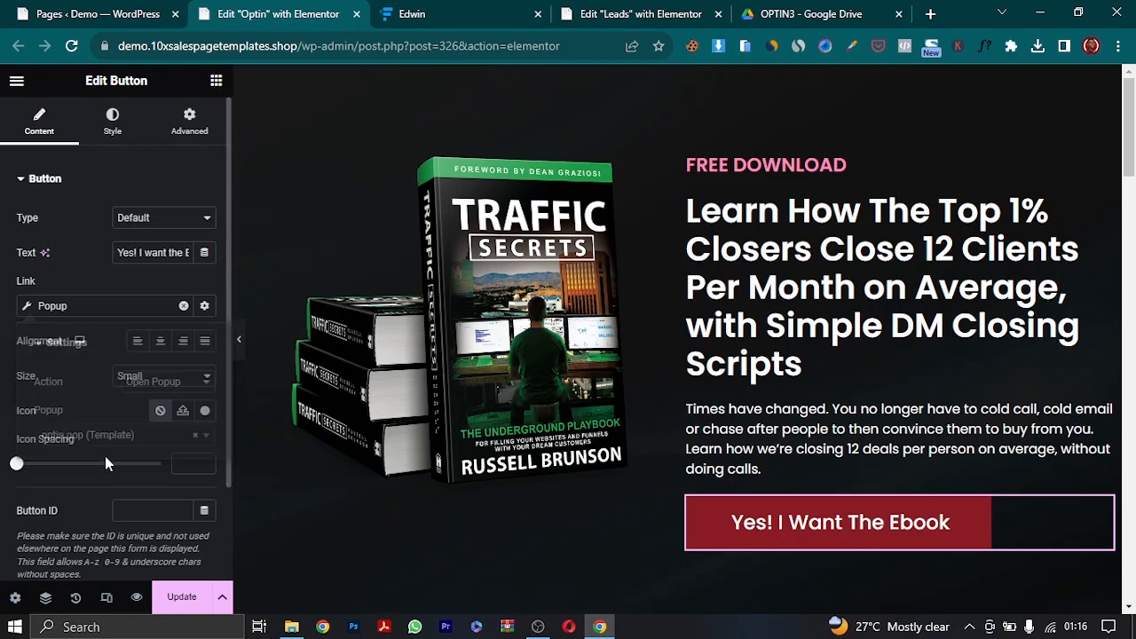
pyautogui.click(181, 596)
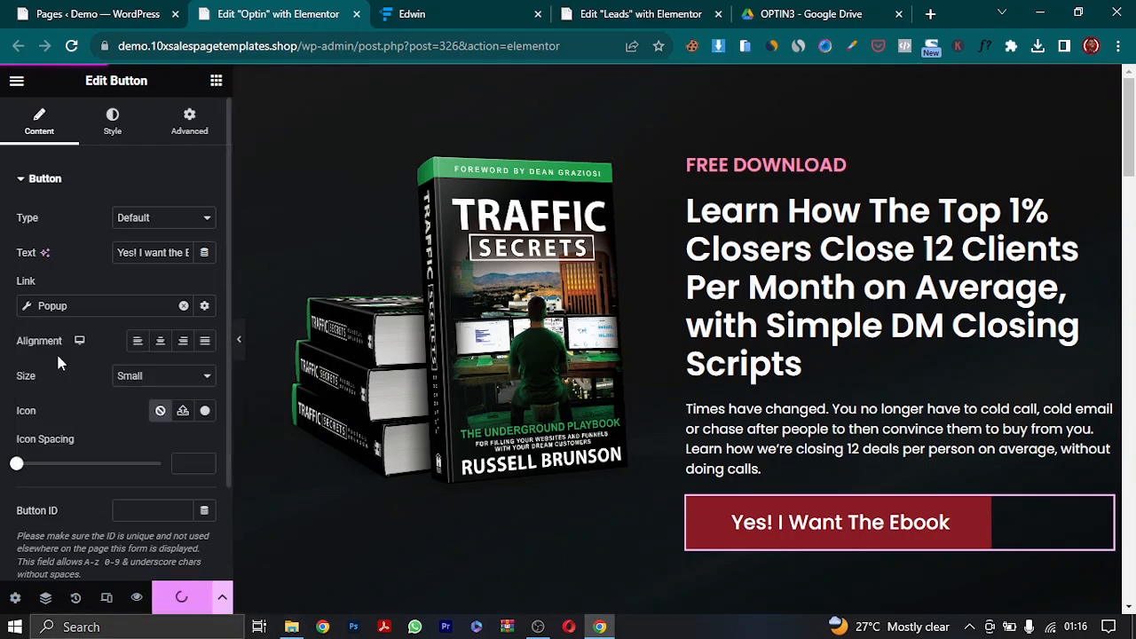
# - Preview the Optin page, test the popup form by submitting it with a sample name and email, and close the preview
pyautogui.click(136, 597)
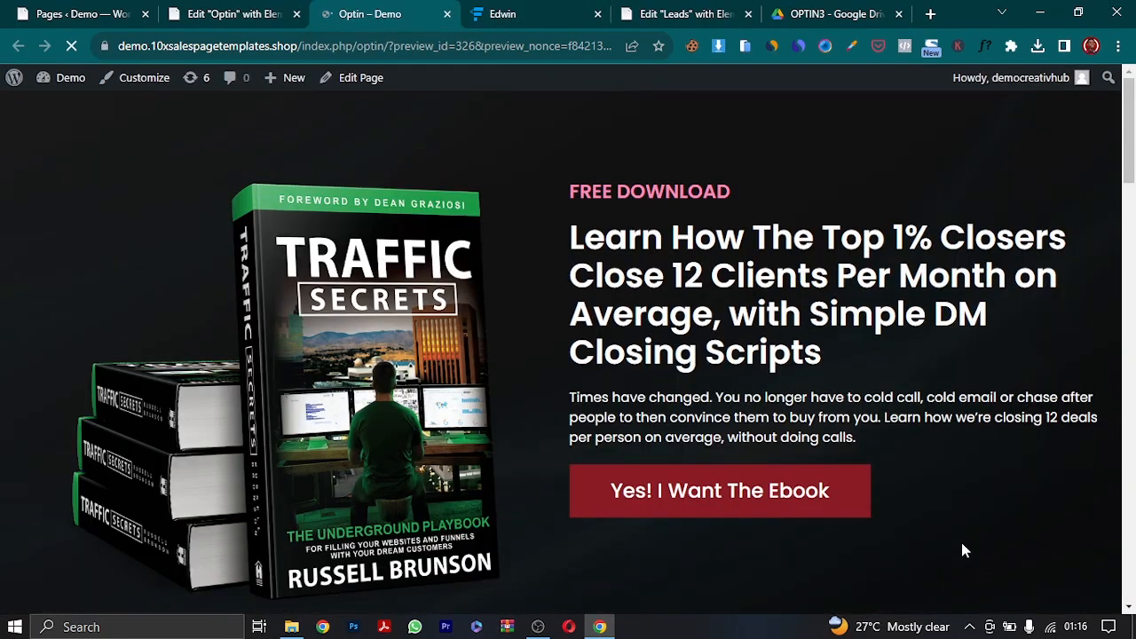
pyautogui.click(857, 497)
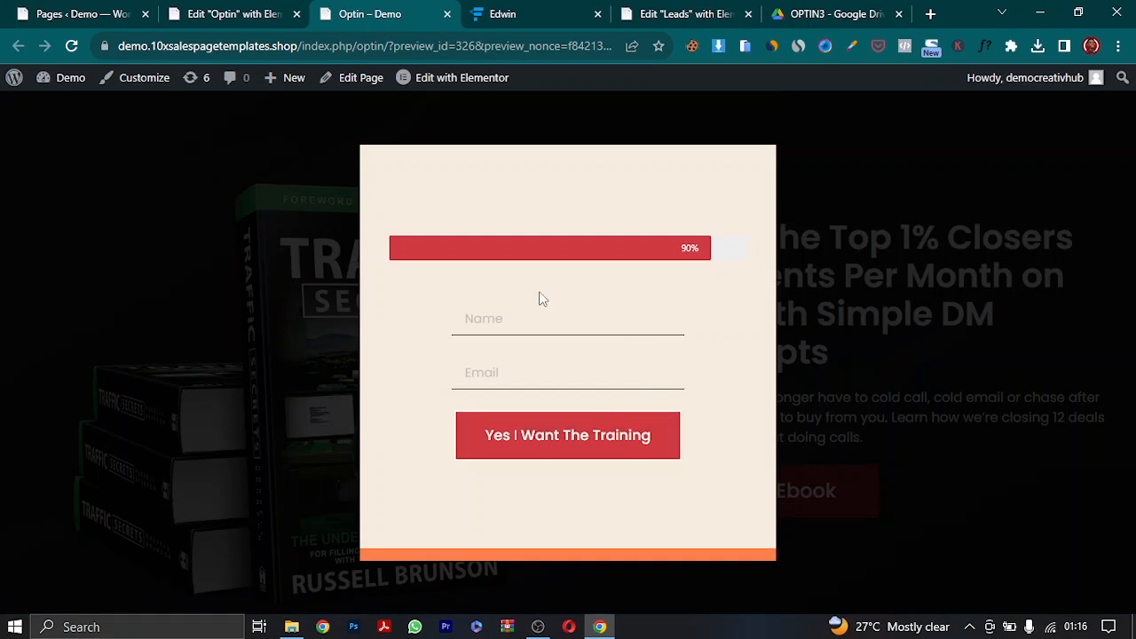
pyautogui.click(497, 319)
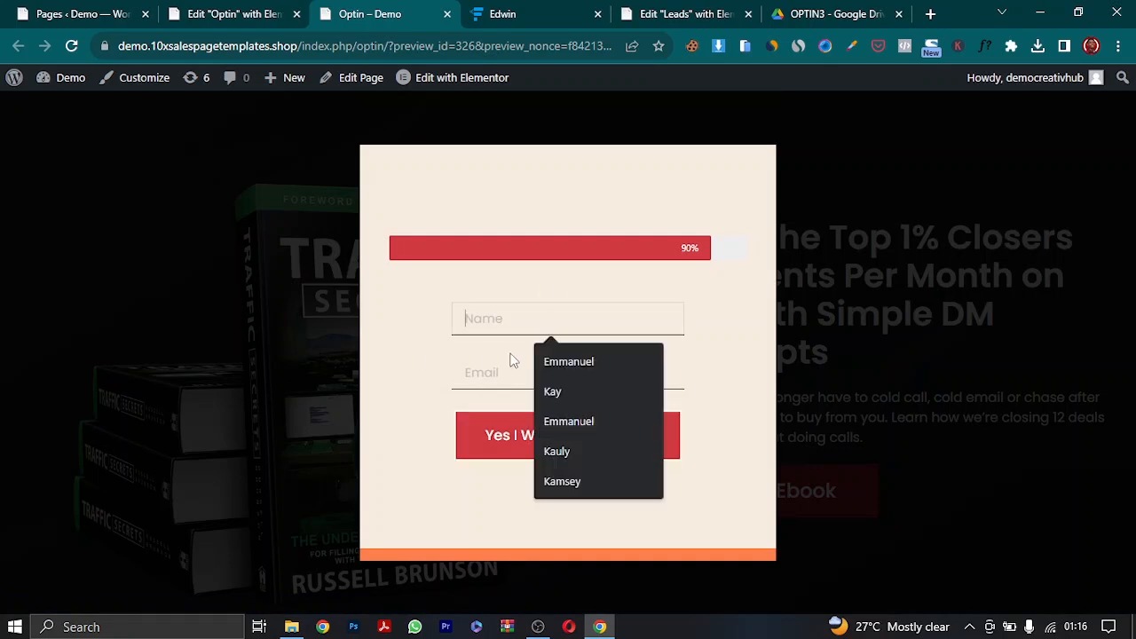
pyautogui.click(580, 362)
pyautogui.click(577, 374)
pyautogui.click(594, 401)
pyautogui.click(532, 453)
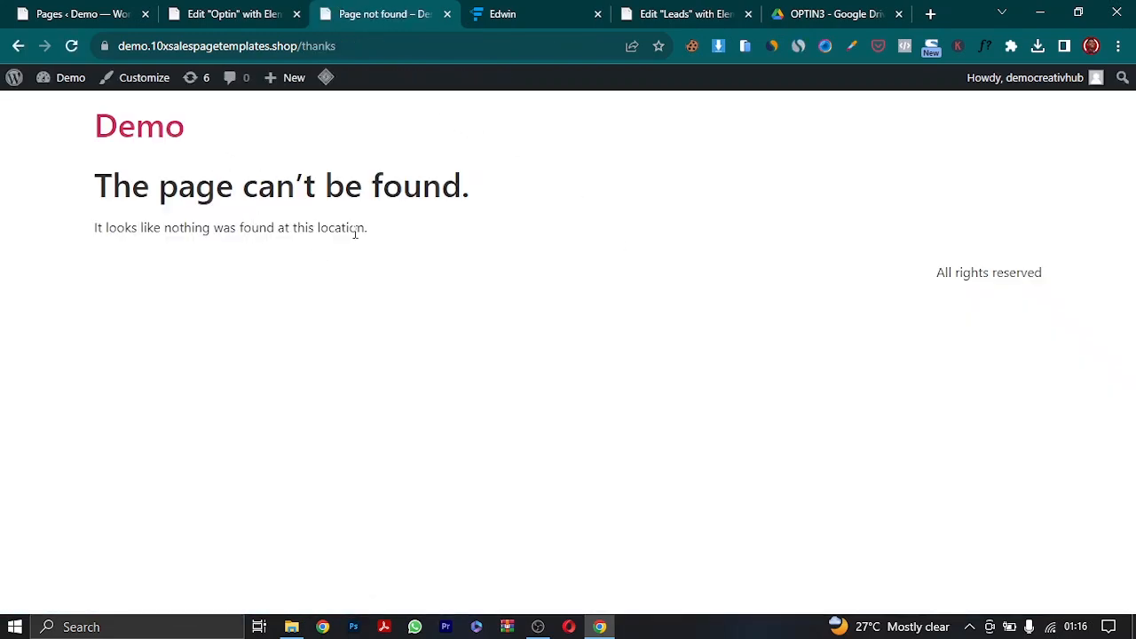
pyautogui.click(447, 14)
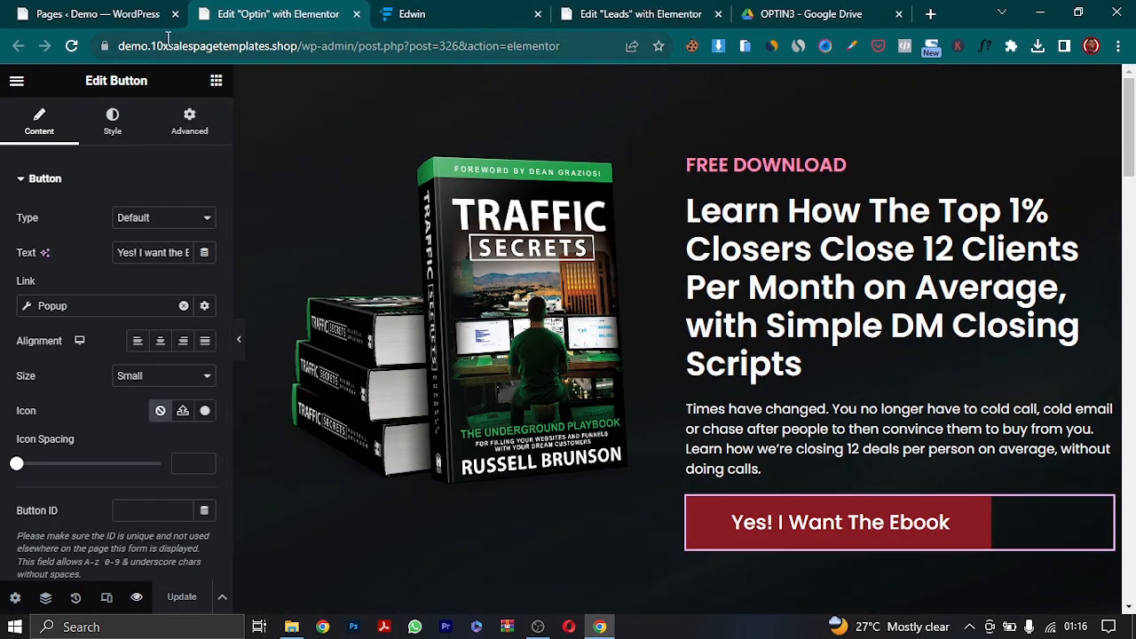
pyautogui.click(98, 14)
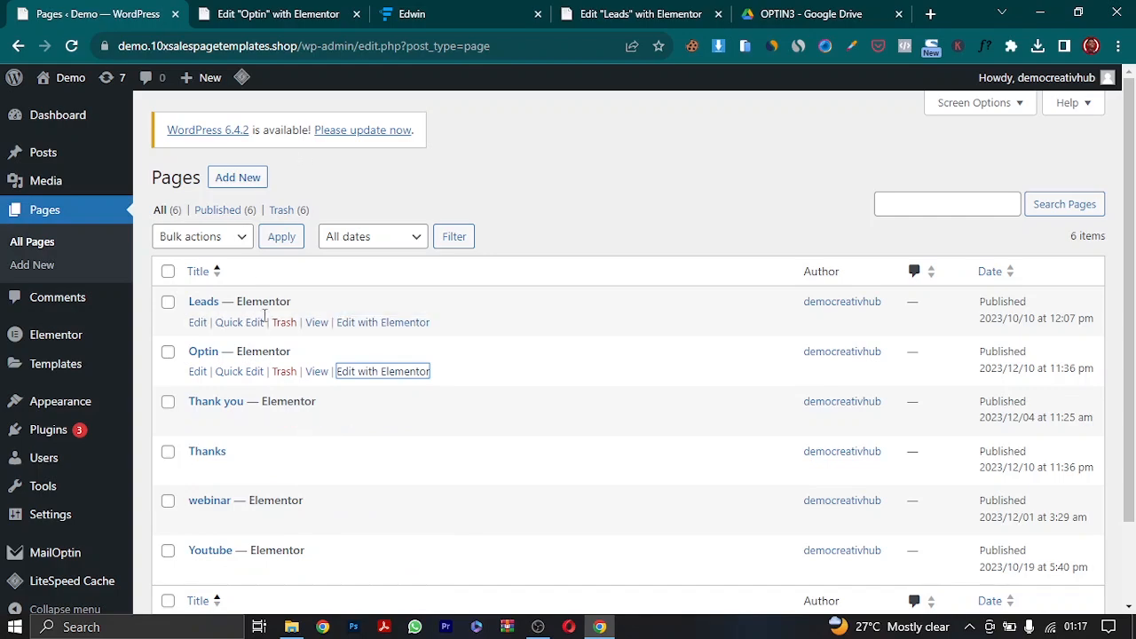
pyautogui.click(278, 11)
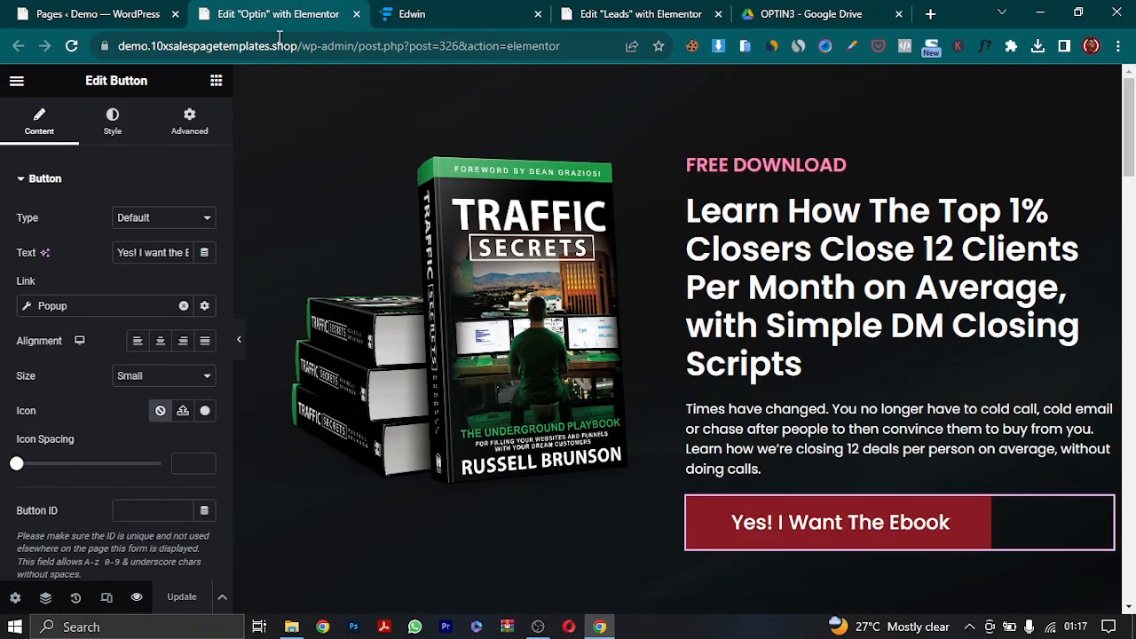
pyautogui.scroll(-10, 723, 385)
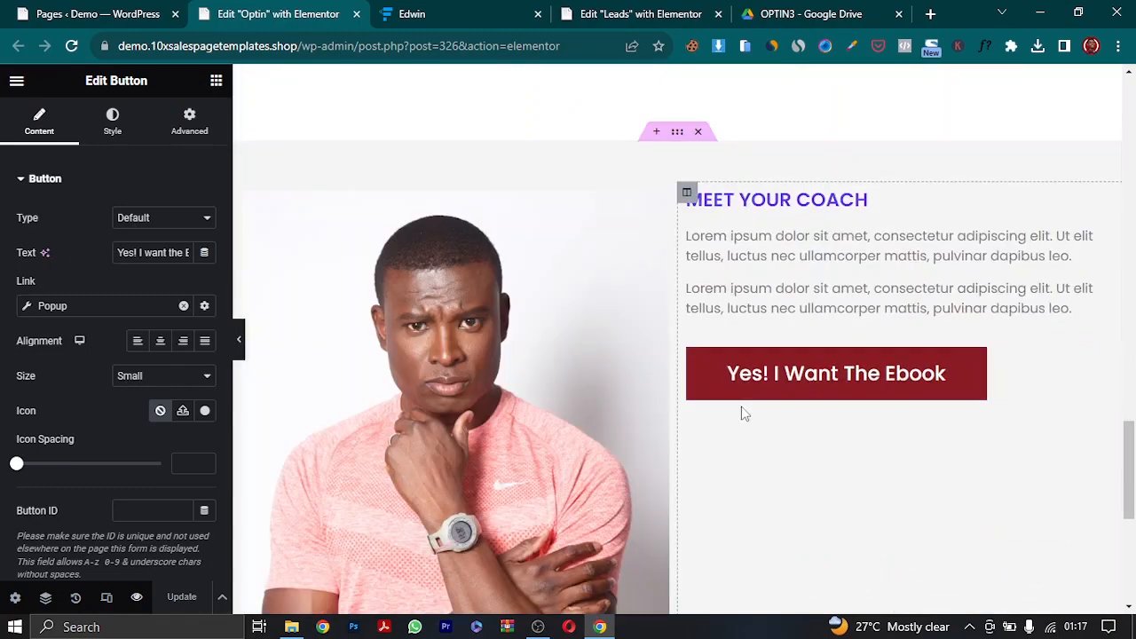
pyautogui.scroll(4, 963, 254)
pyautogui.scroll(5, 896, 288)
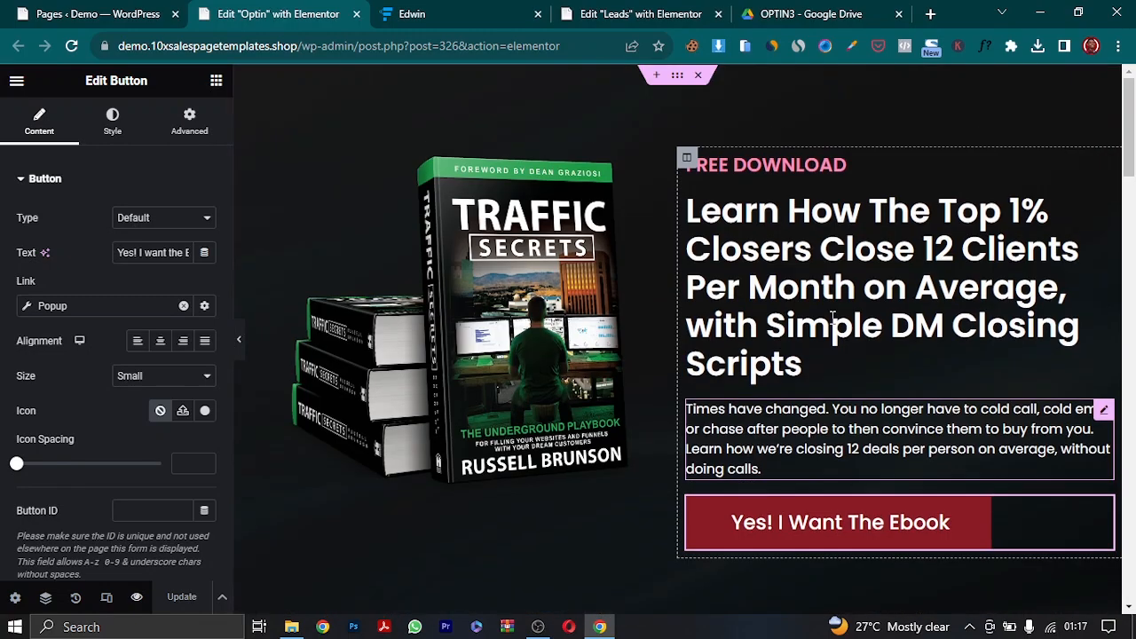
# - Open the Thanks page for editing with Elementor and close the Optin page's editor tab
pyautogui.click(98, 13)
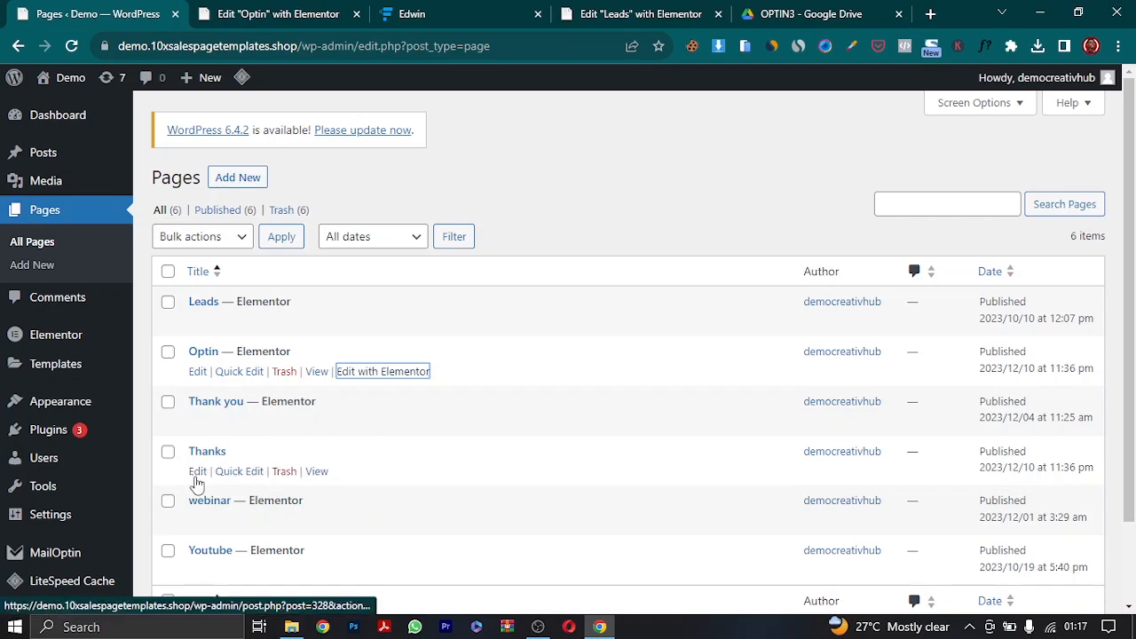
pyautogui.click(196, 473)
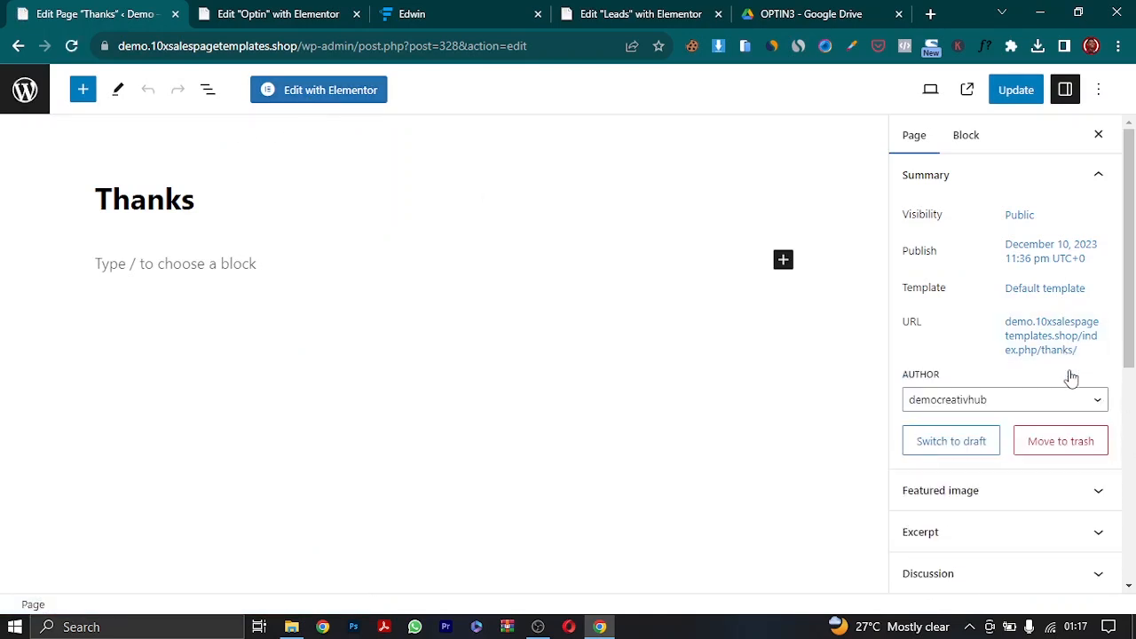
pyautogui.click(375, 94)
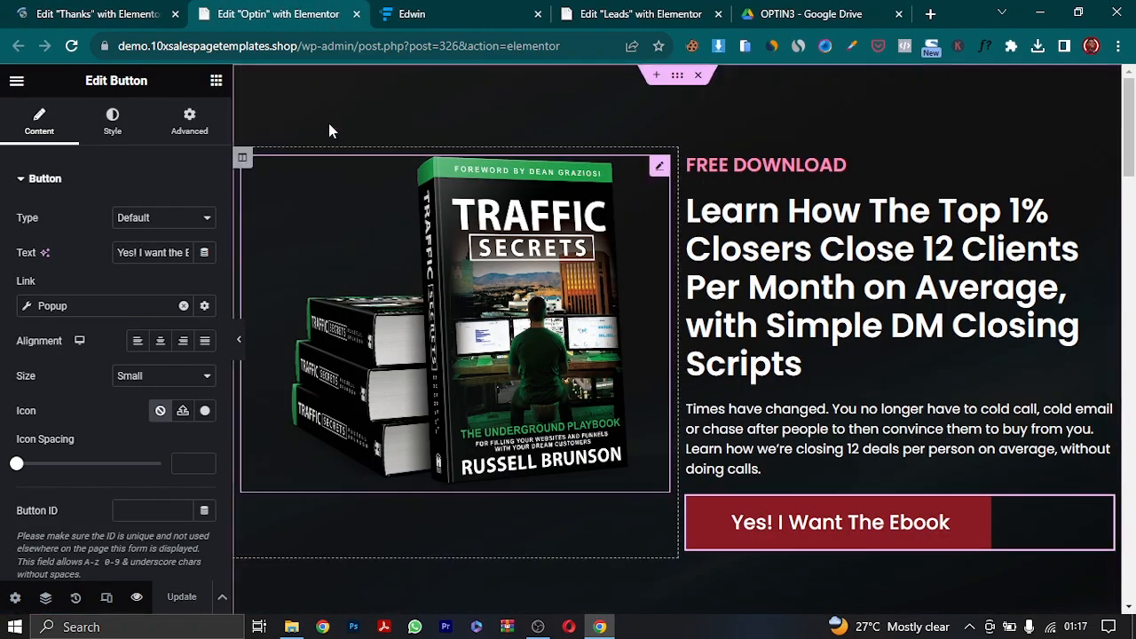
pyautogui.click(356, 14)
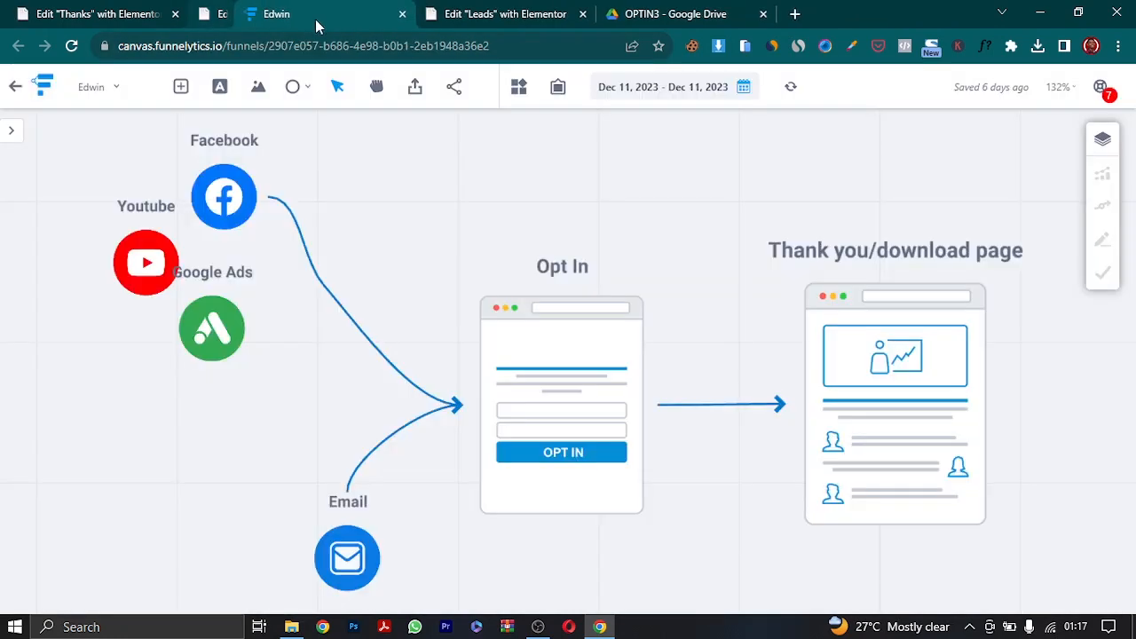
pyautogui.click(103, 11)
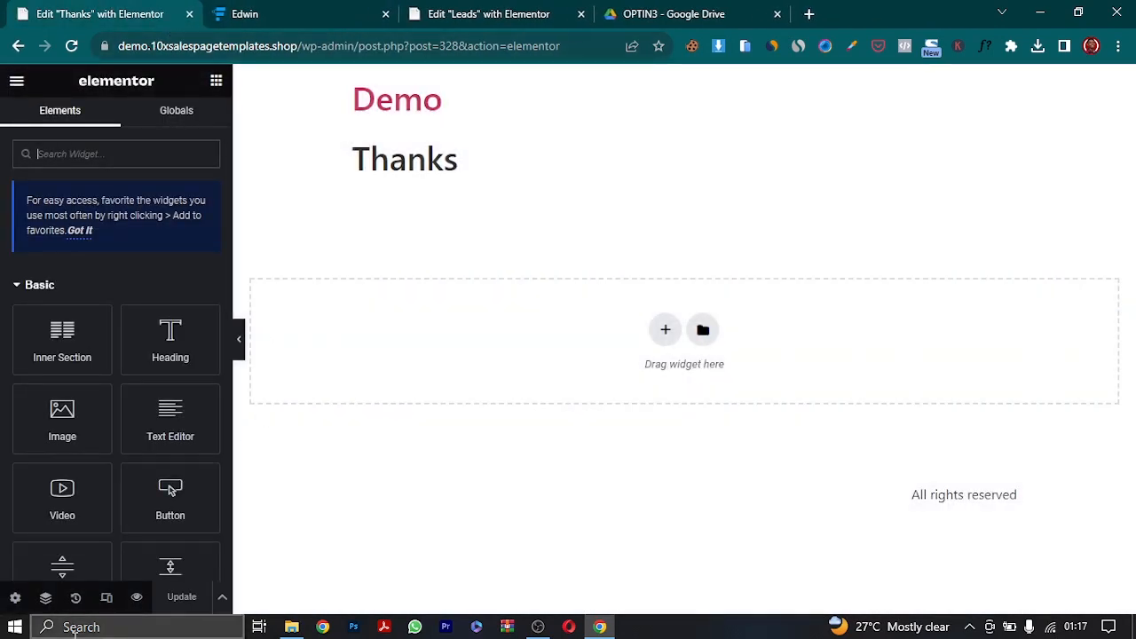
# - Change the Thanks page's layout to the blank one without header, title and footer, and update the page
pyautogui.click(16, 598)
pyautogui.scroll(-1, 83, 552)
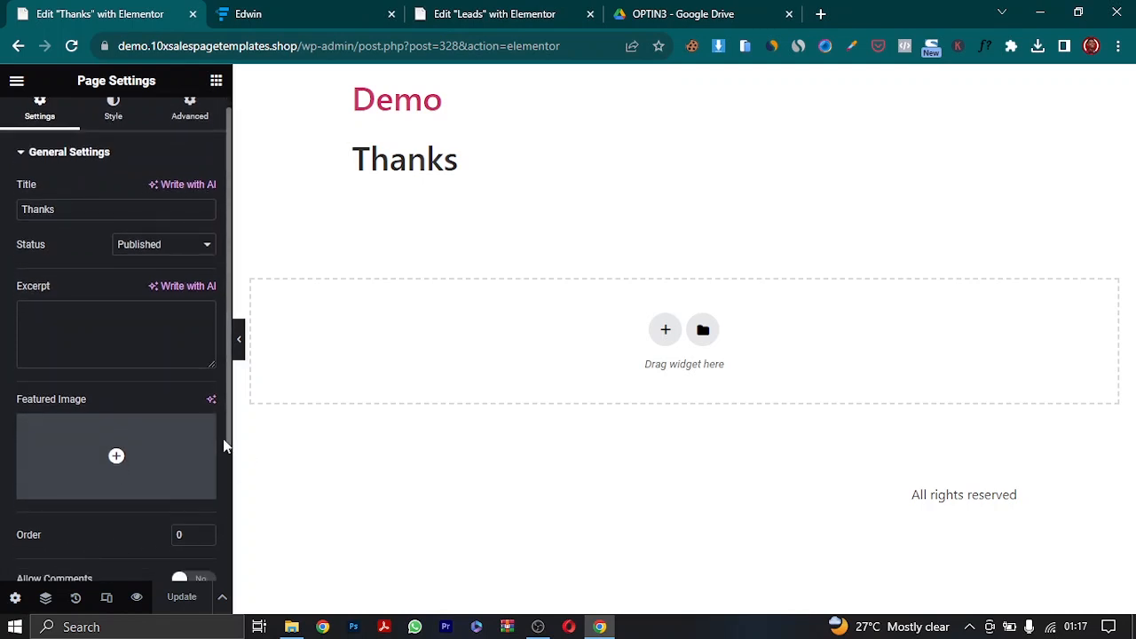
pyautogui.moveTo(230, 437); pyautogui.dragTo(227, 531)
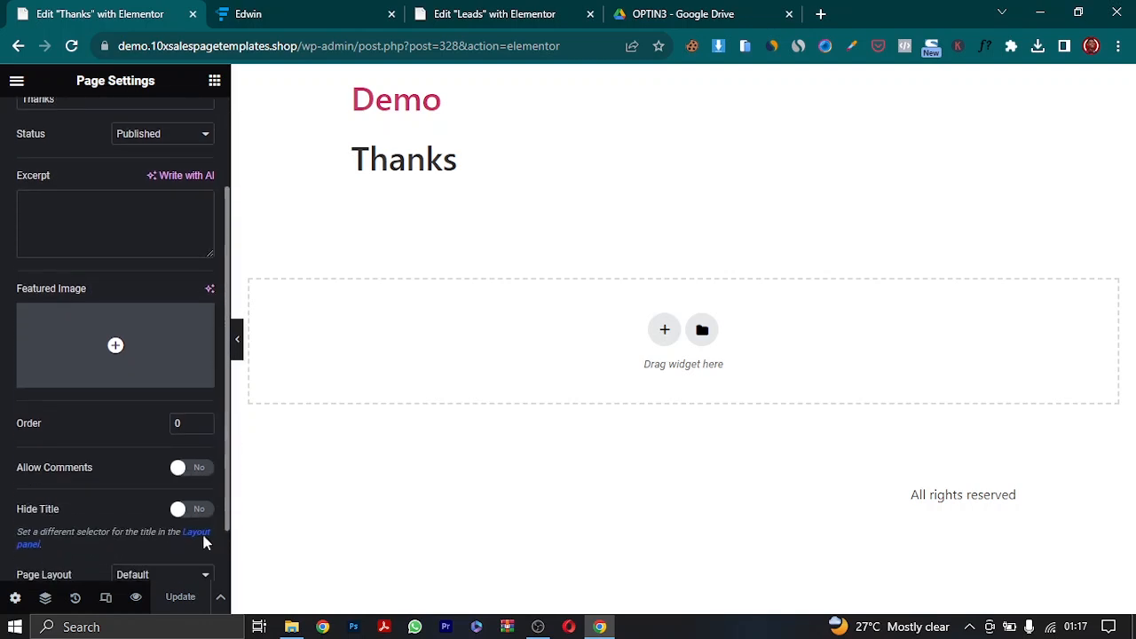
pyautogui.click(155, 575)
pyautogui.click(152, 523)
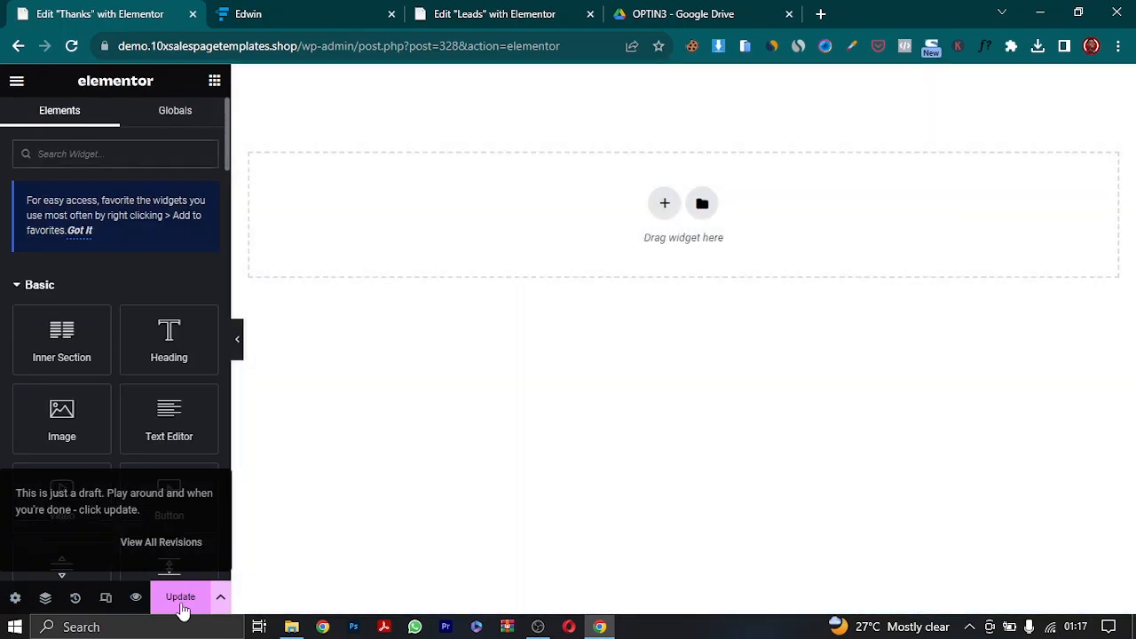
pyautogui.click(181, 603)
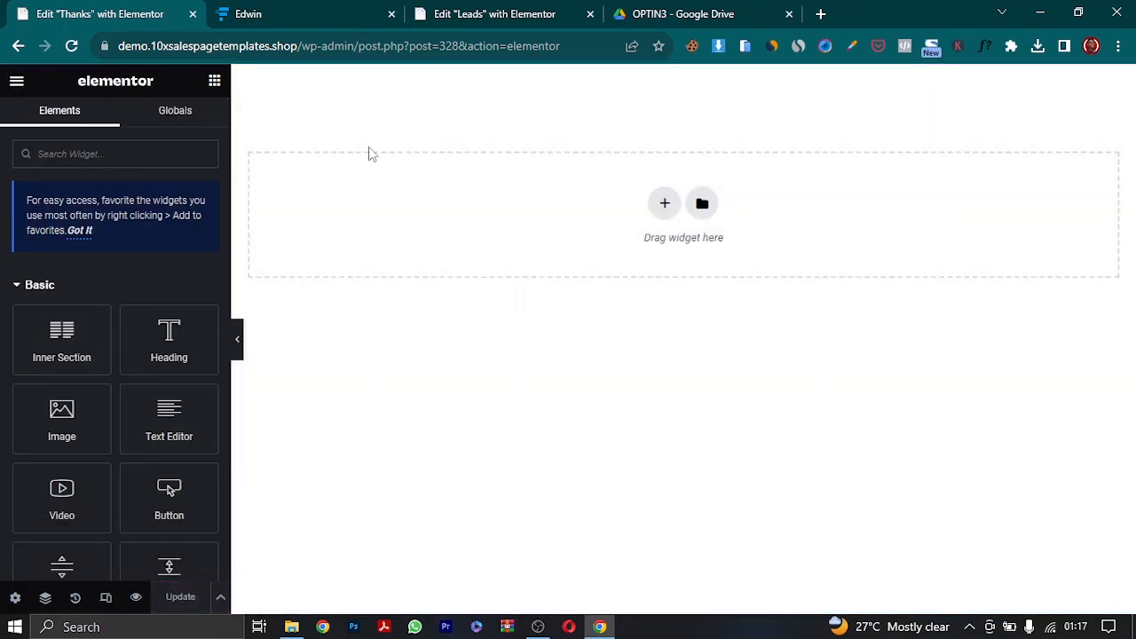
# - Exit to the list of pages and open the live view of the Thanks page in a new browser tab
pyautogui.click(17, 83)
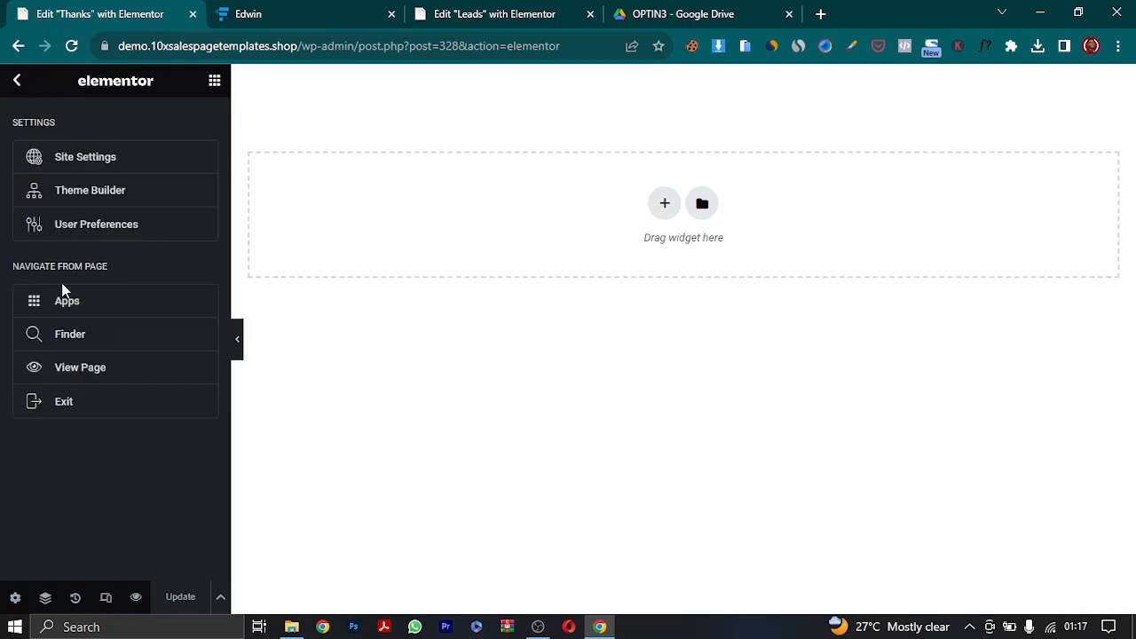
pyautogui.click(79, 416)
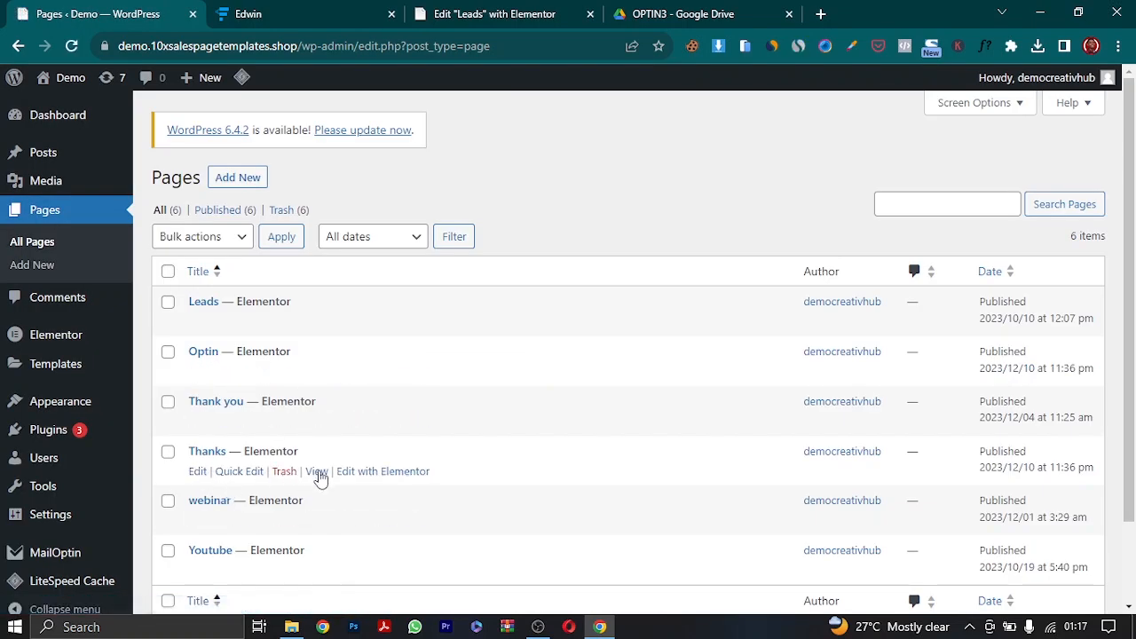
pyautogui.rightClick(321, 476)
pyautogui.click(382, 276)
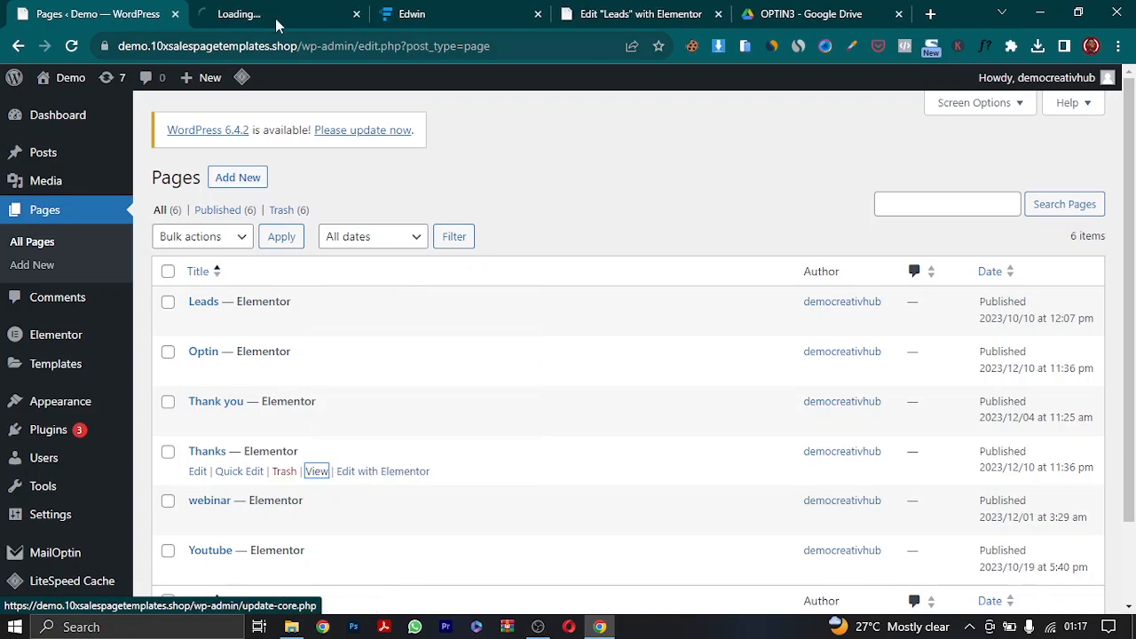
pyautogui.click(251, 11)
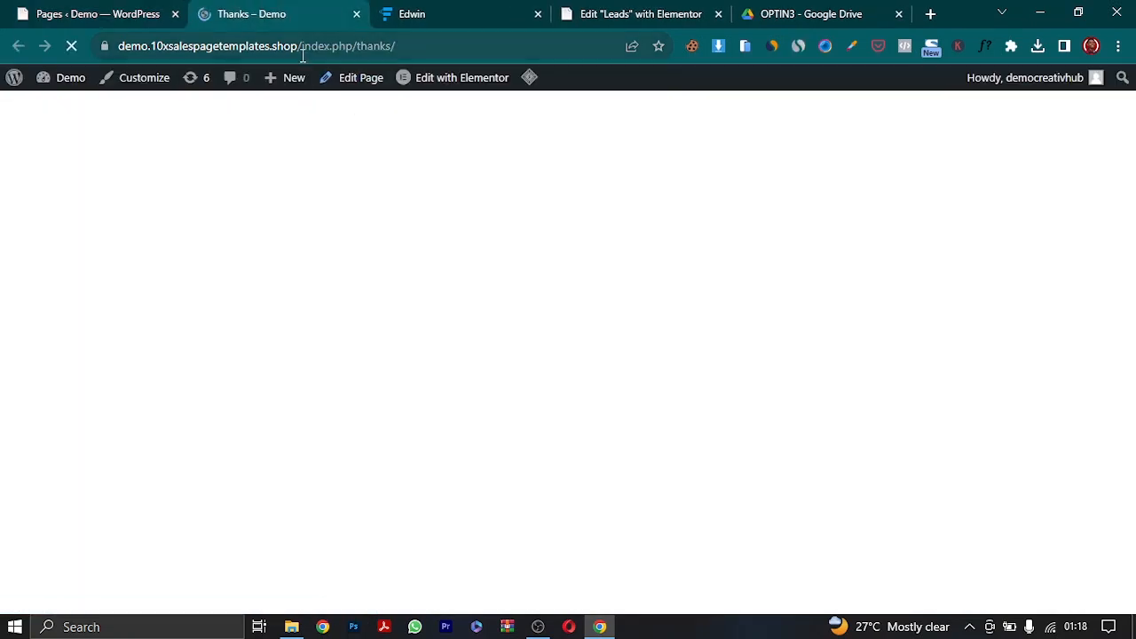
# - Copy the Thanks page's full address, demo.10xsalespagetemplates.shop/index.php/thanks/, and close its tab
pyautogui.click(298, 49)
pyautogui.rightClick(298, 55)
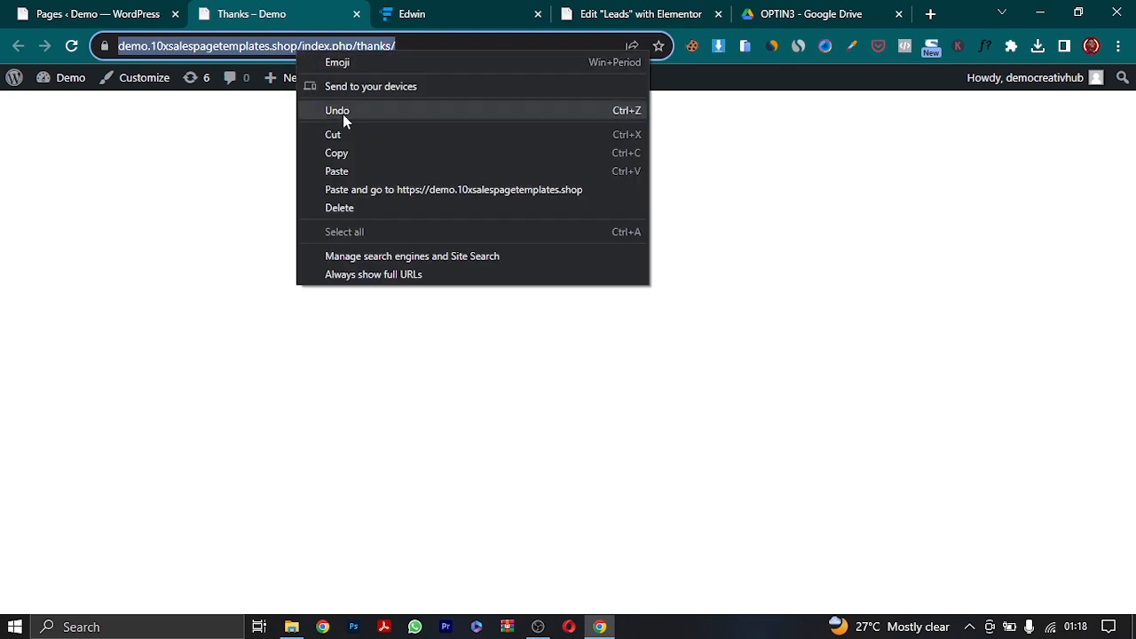
pyautogui.click(344, 156)
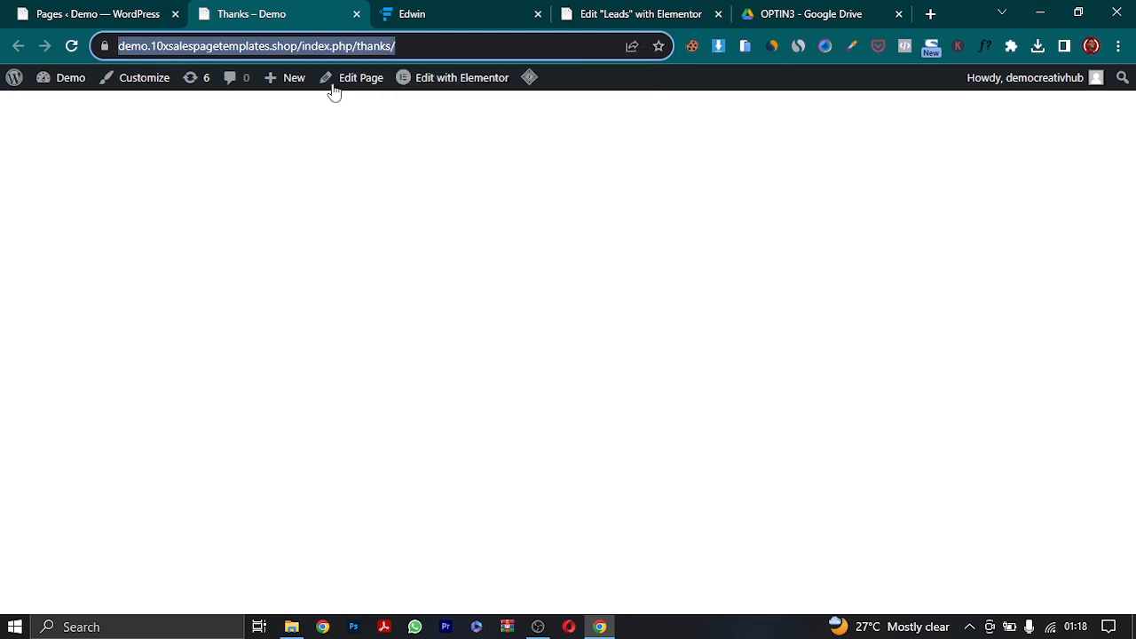
pyautogui.click(357, 16)
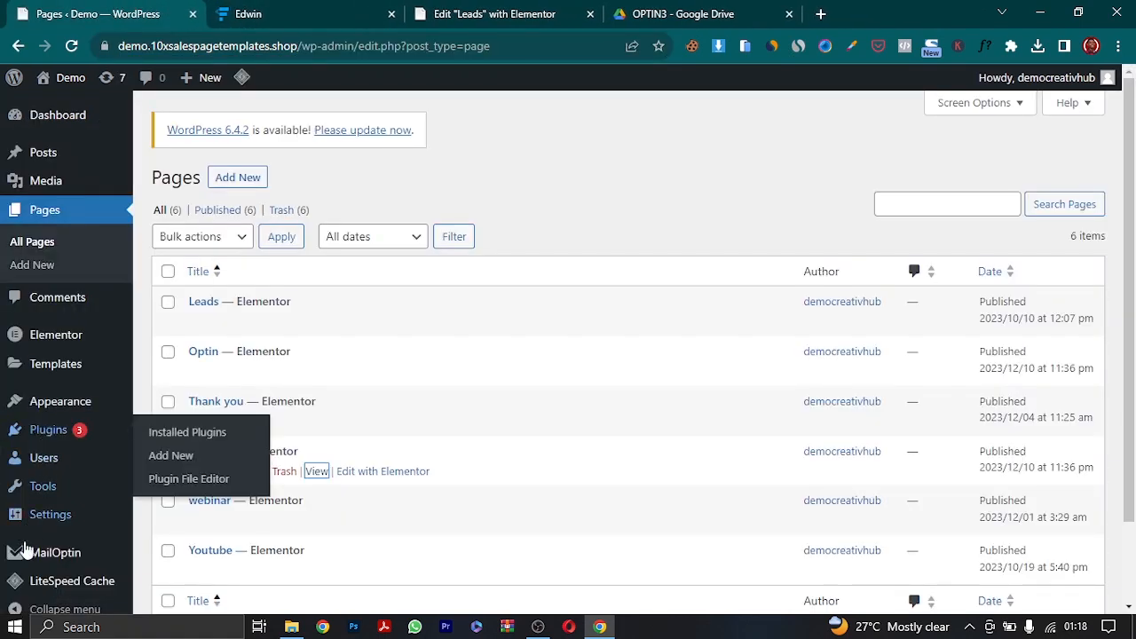
# - Open the “optin pop” popup for editing with Elementor in a new browser tab
pyautogui.moveTo(70, 371)
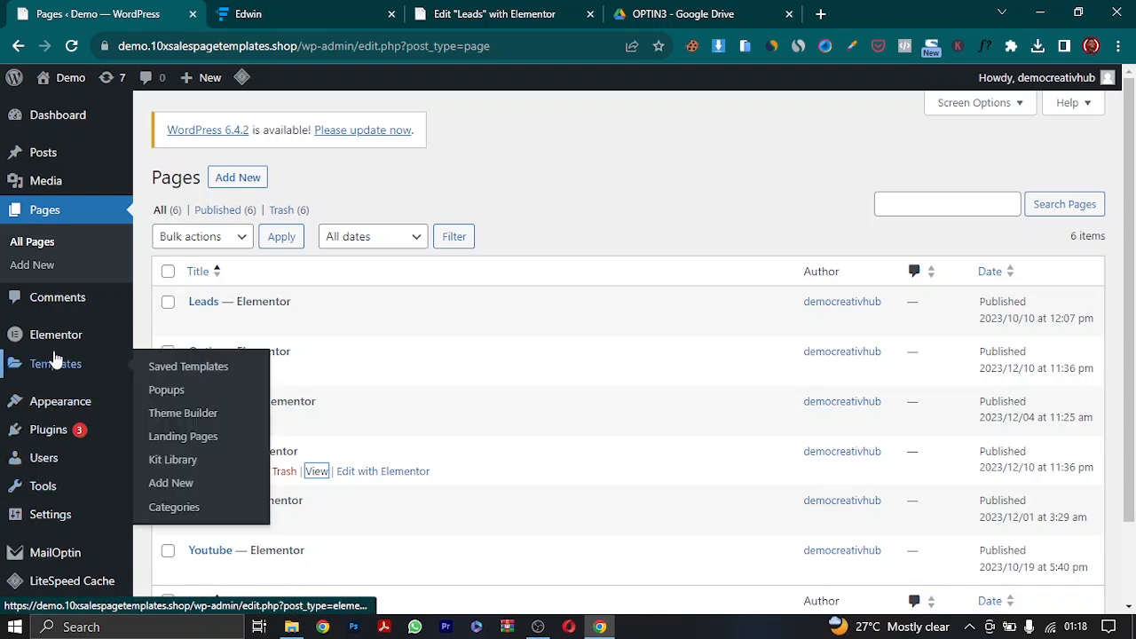
pyautogui.click(184, 396)
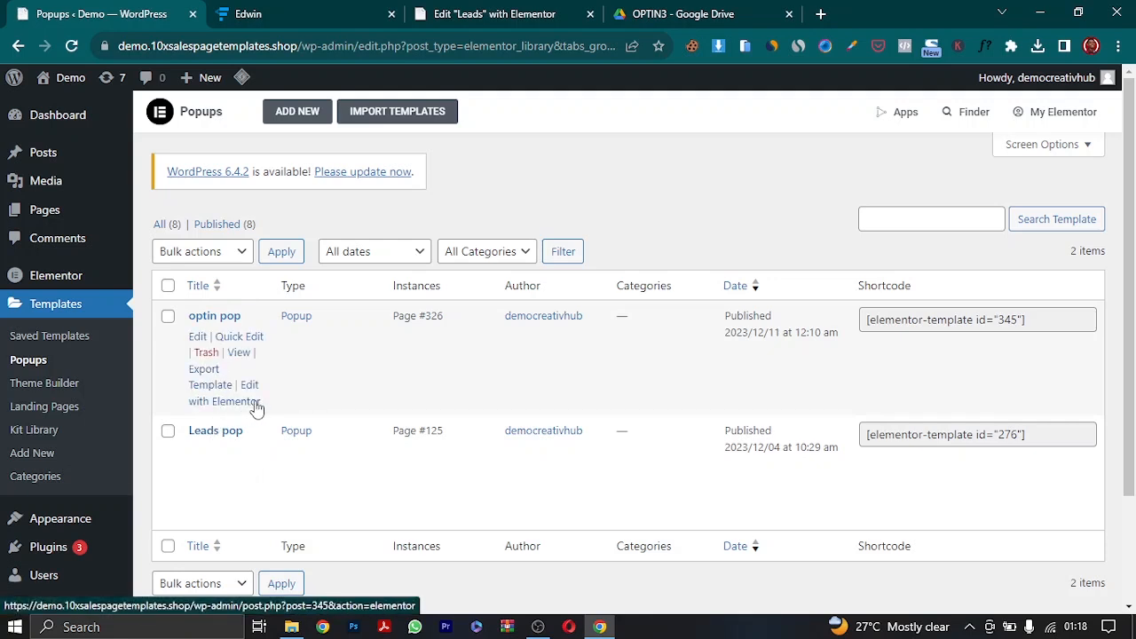
pyautogui.rightClick(256, 406)
pyautogui.click(373, 410)
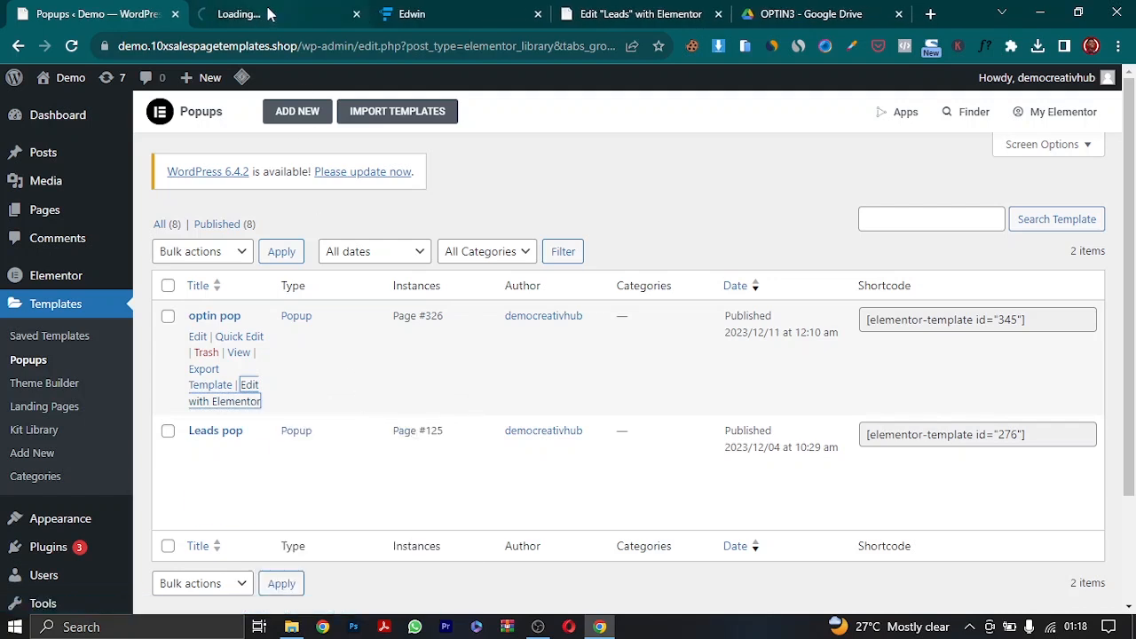
pyautogui.click(271, 14)
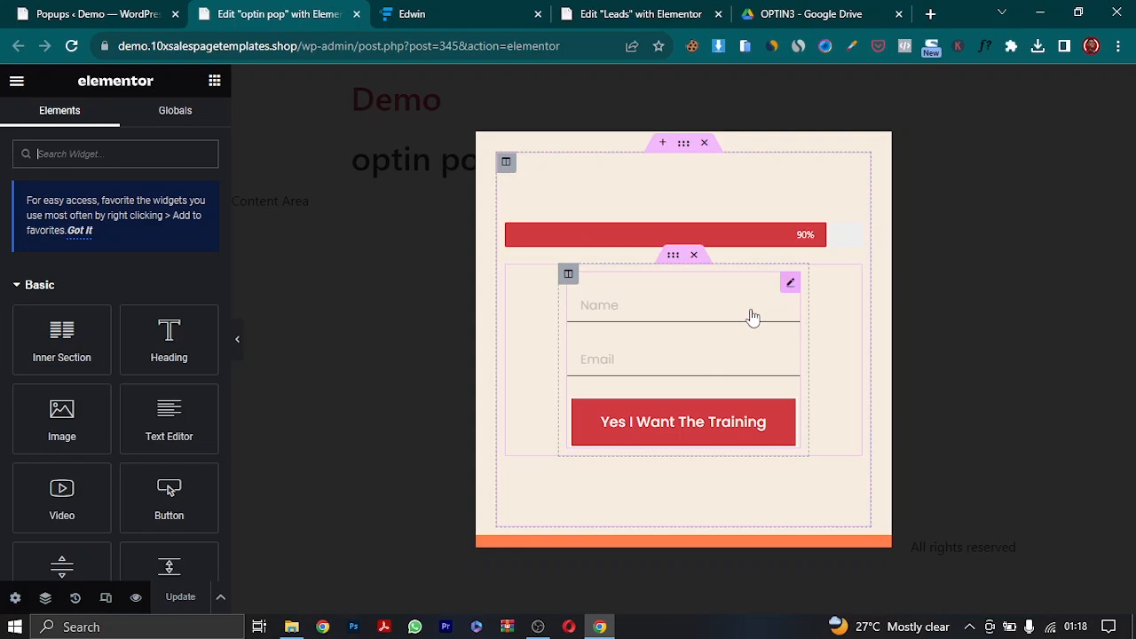
# - Set the popup form's redirect to the copied Thanks page address, demo.10xsalespagetemplates.shop/index.php/thanks/, and update the popup
pyautogui.click(44, 183)
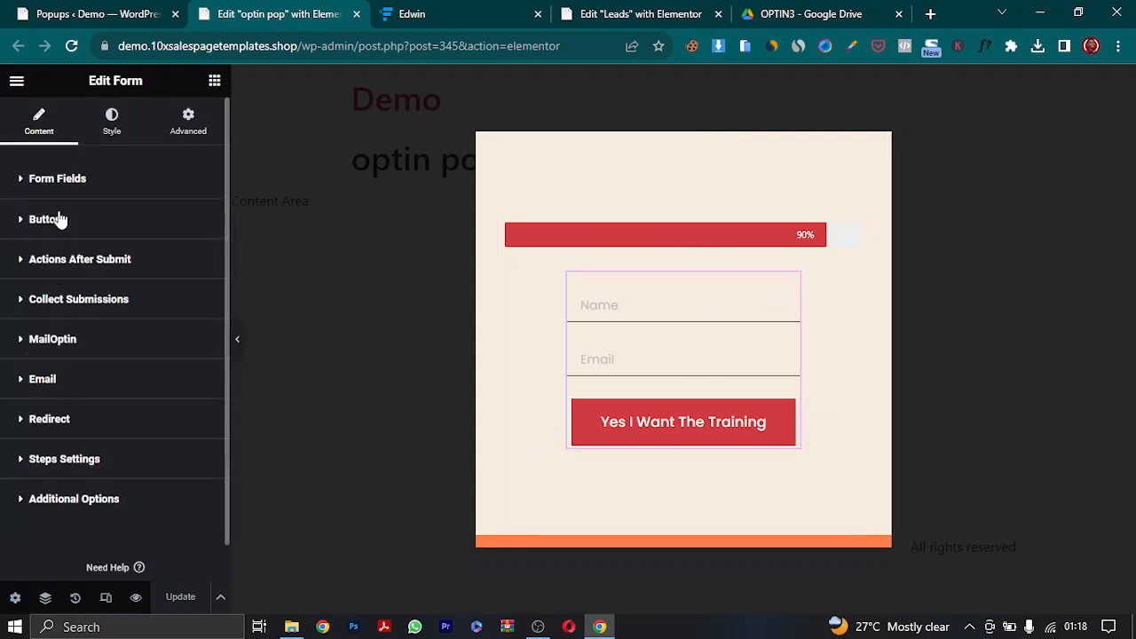
pyautogui.click(60, 221)
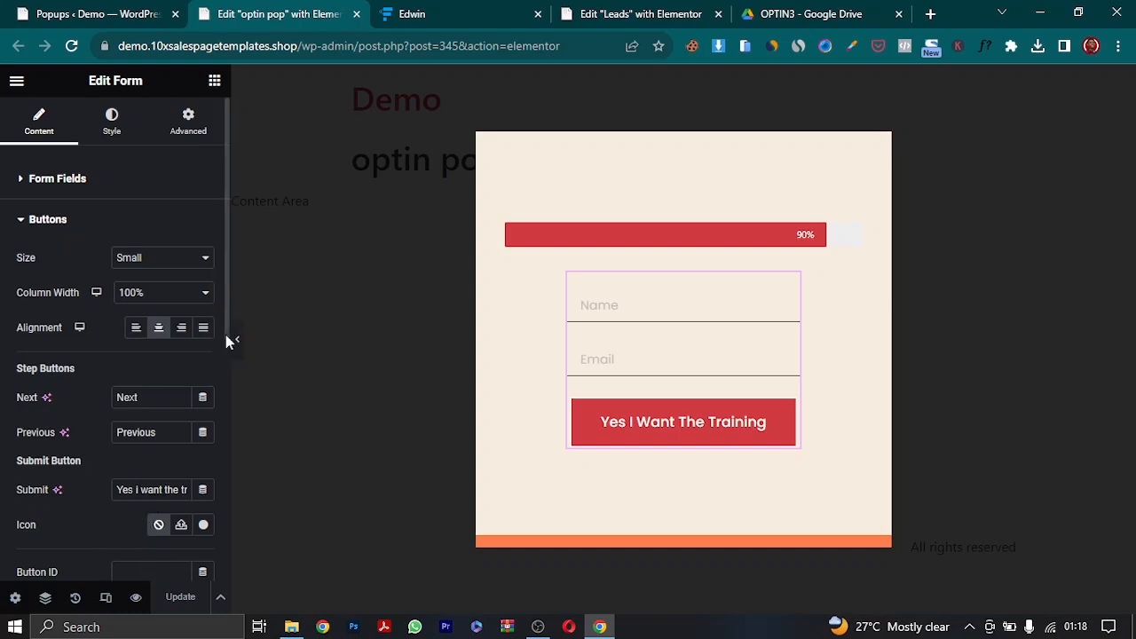
pyautogui.scroll(-2, 223, 354)
pyautogui.scroll(-4, 221, 390)
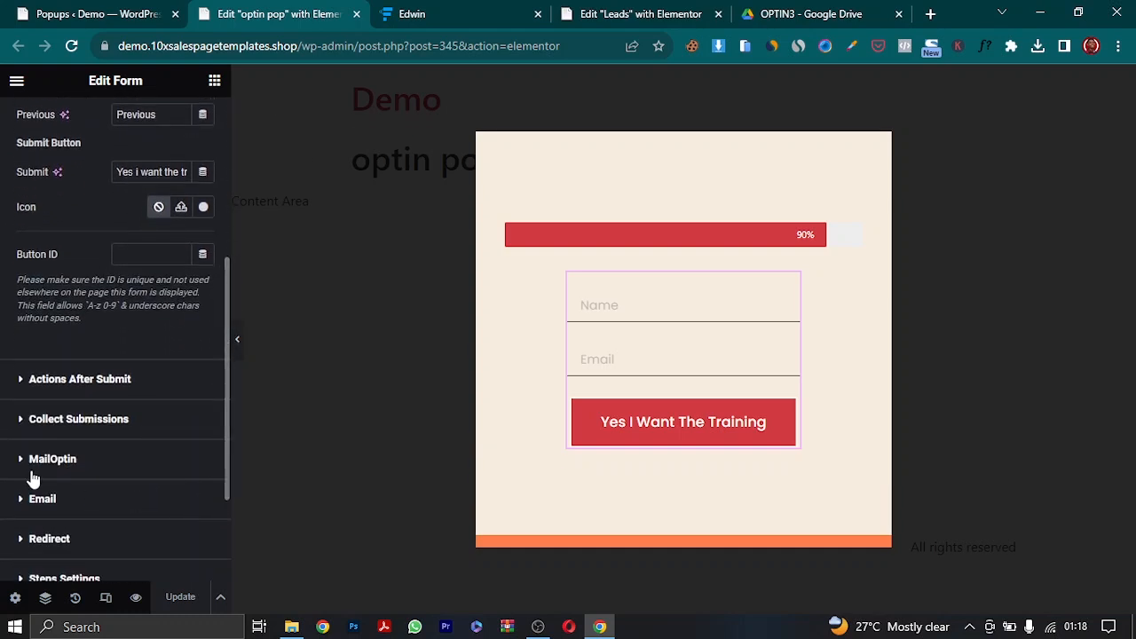
pyautogui.click(50, 538)
pyautogui.doubleClick(123, 476)
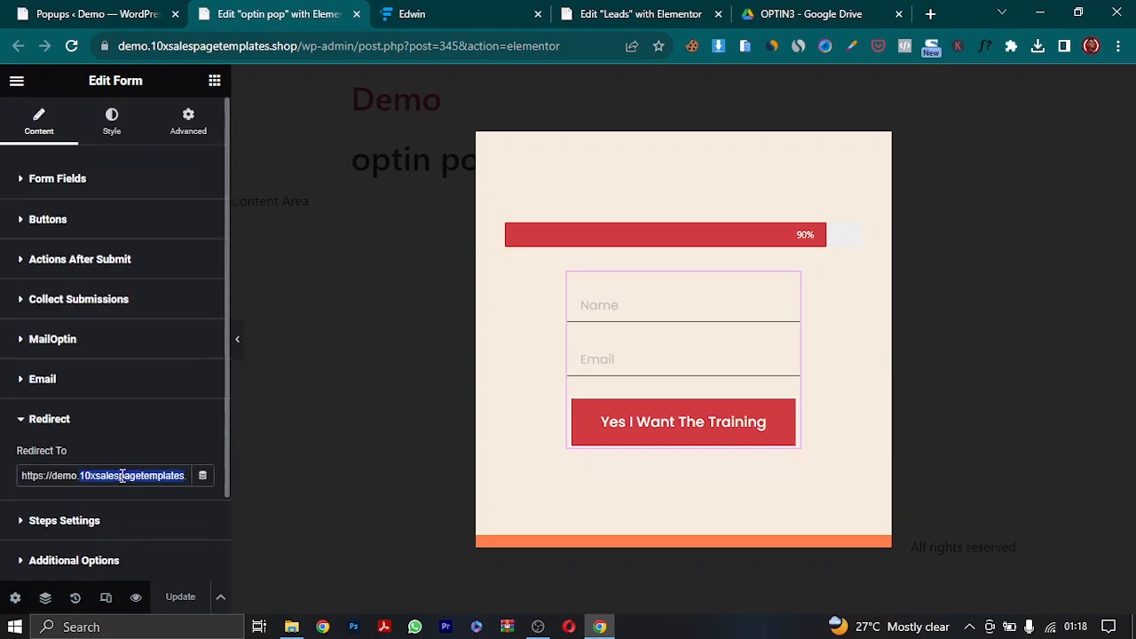
pyautogui.hotkey('ctrl', 'v')
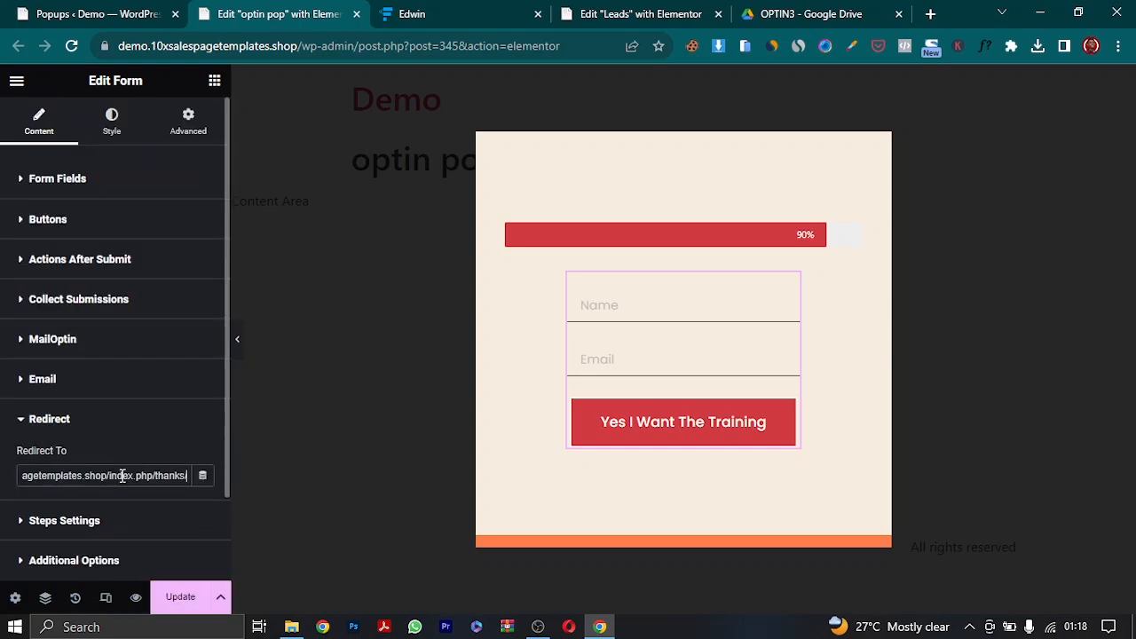
pyautogui.click(182, 601)
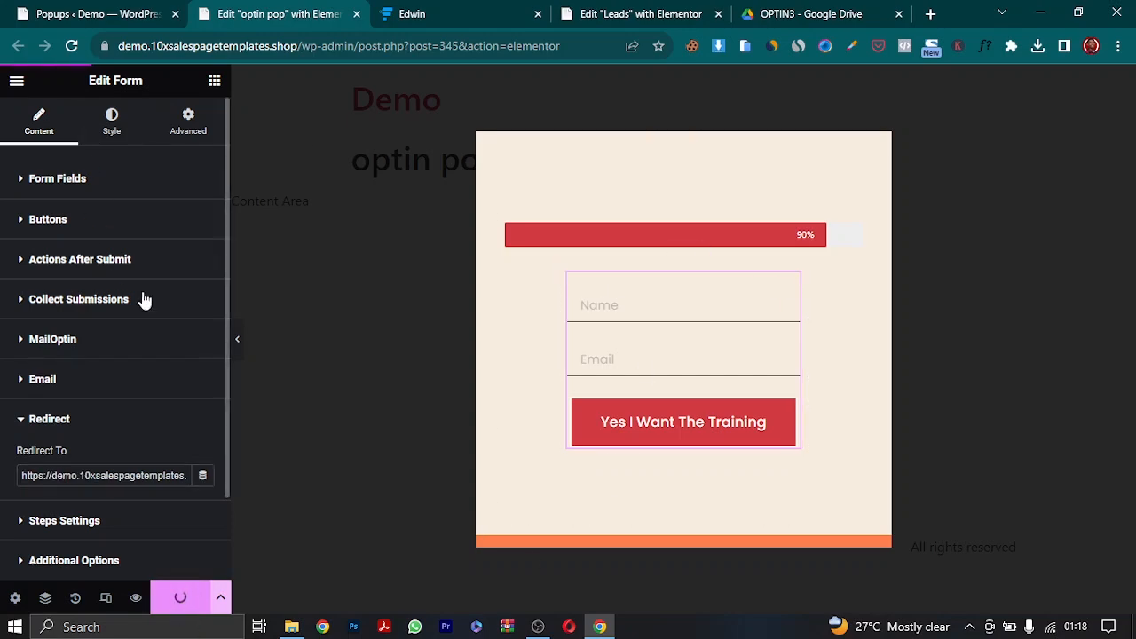
# - Close the popup's editor tab and go back to the list of pages
pyautogui.click(103, 10)
pyautogui.click(271, 16)
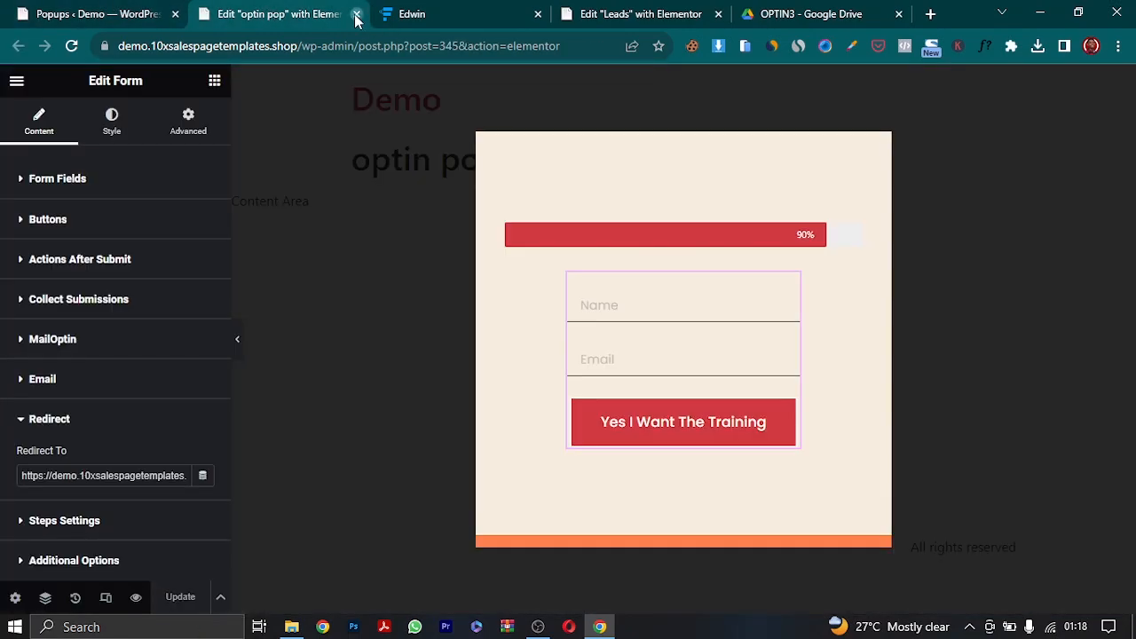
pyautogui.click(356, 14)
pyautogui.click(99, 14)
pyautogui.click(46, 222)
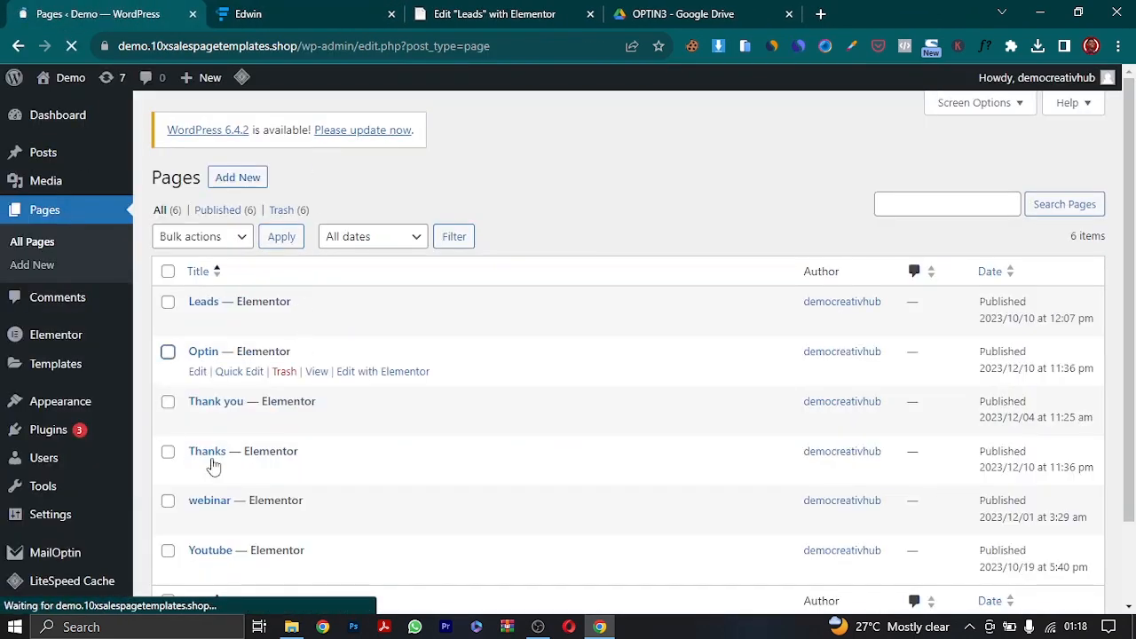
# - Open the Thanks and Optin pages for editing with Elementor in separate new tabs and switch to the Thanks editor
pyautogui.rightClick(373, 470)
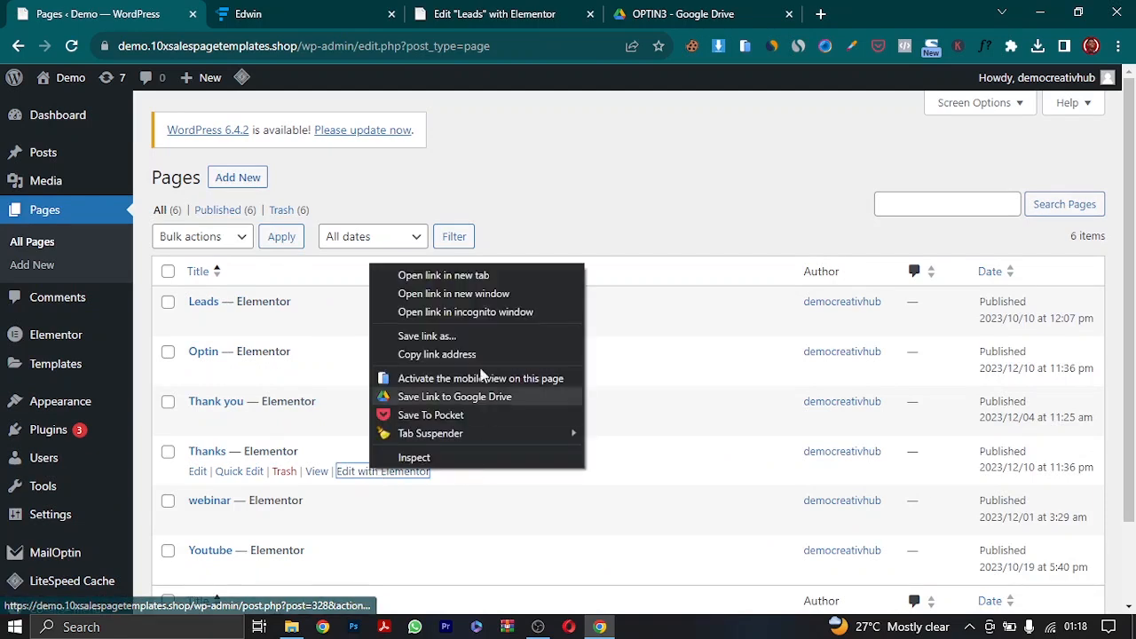
pyautogui.click(482, 275)
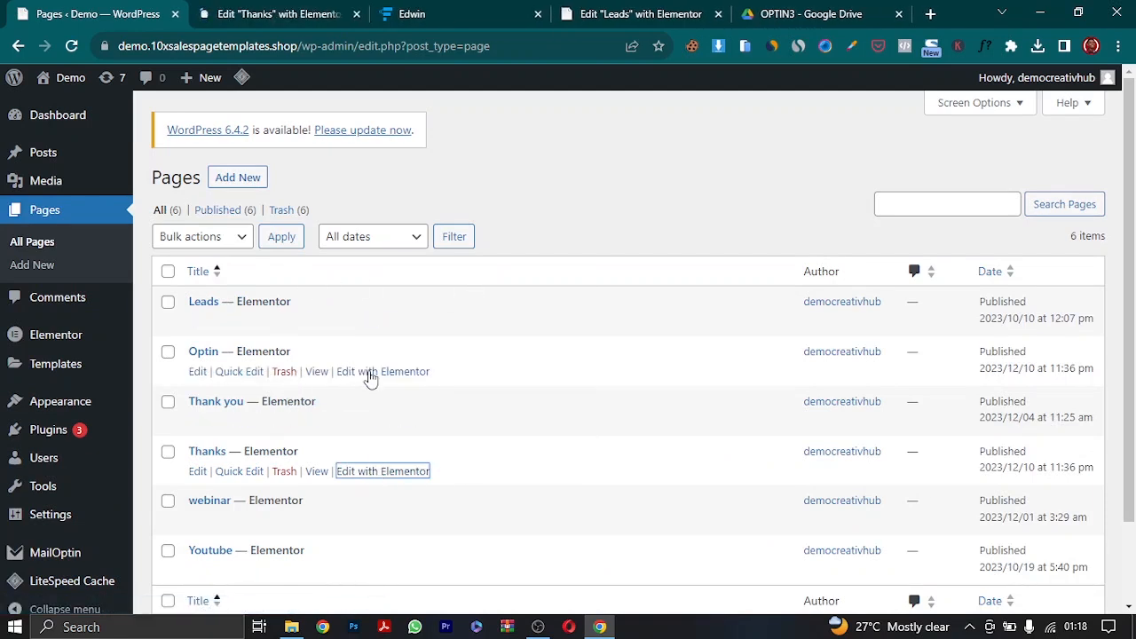
pyautogui.rightClick(371, 377)
pyautogui.click(474, 383)
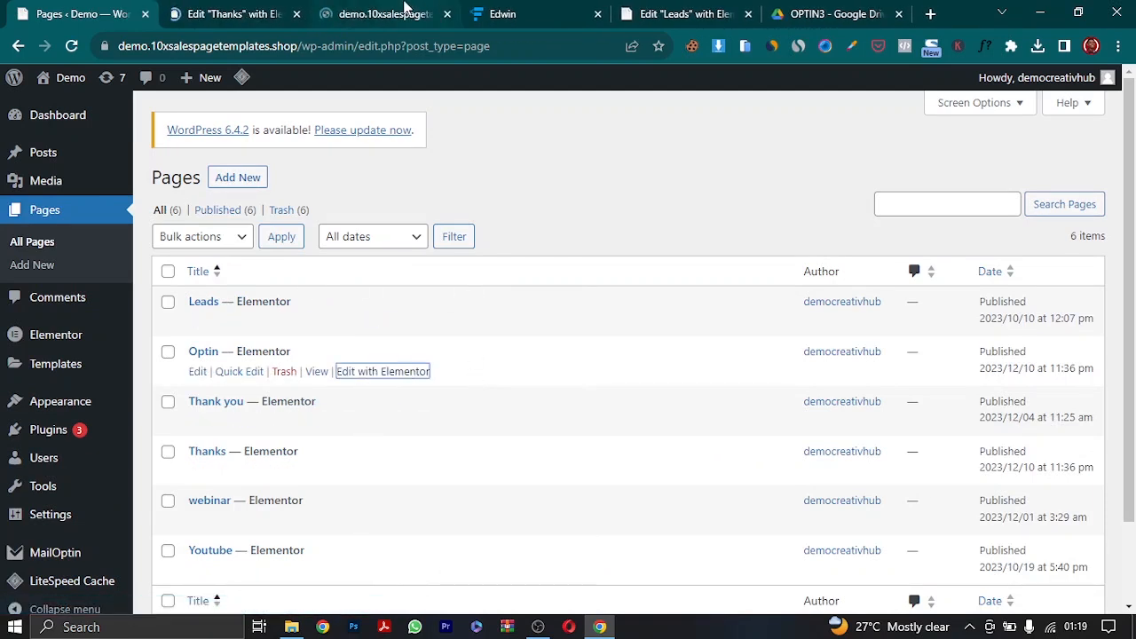
pyautogui.click(403, 11)
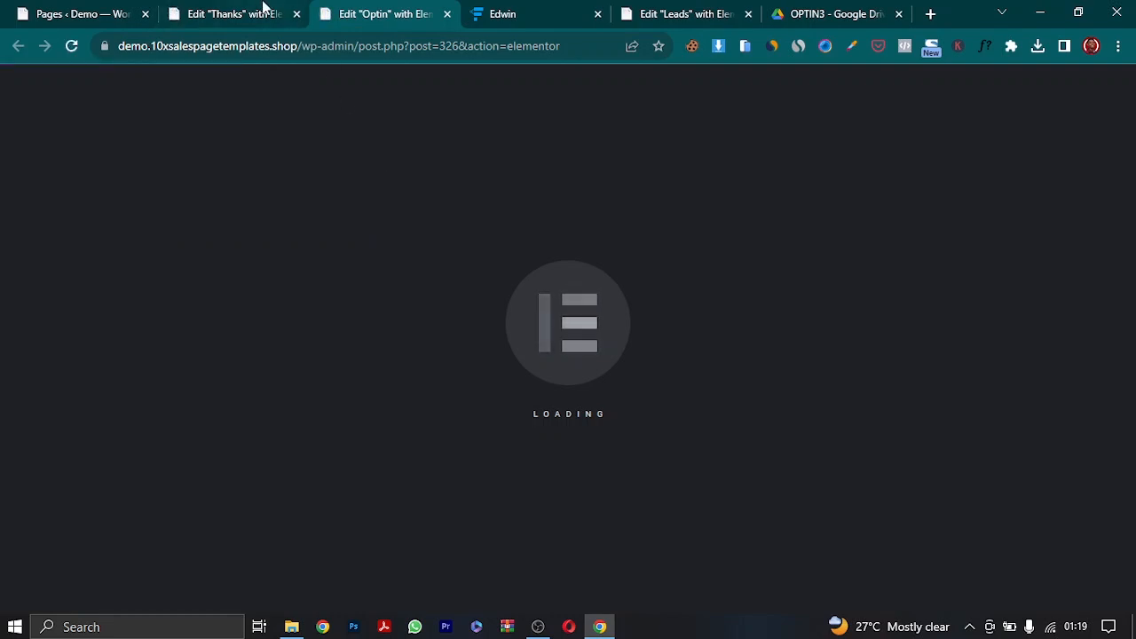
pyautogui.click(246, 11)
pyautogui.click(360, 13)
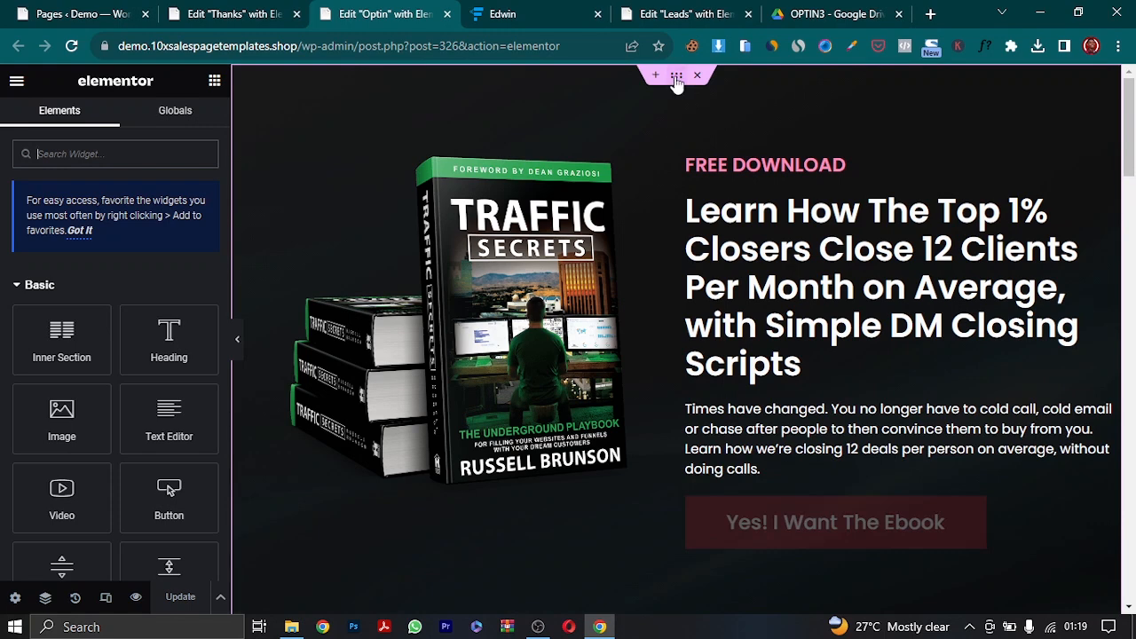
pyautogui.click(213, 10)
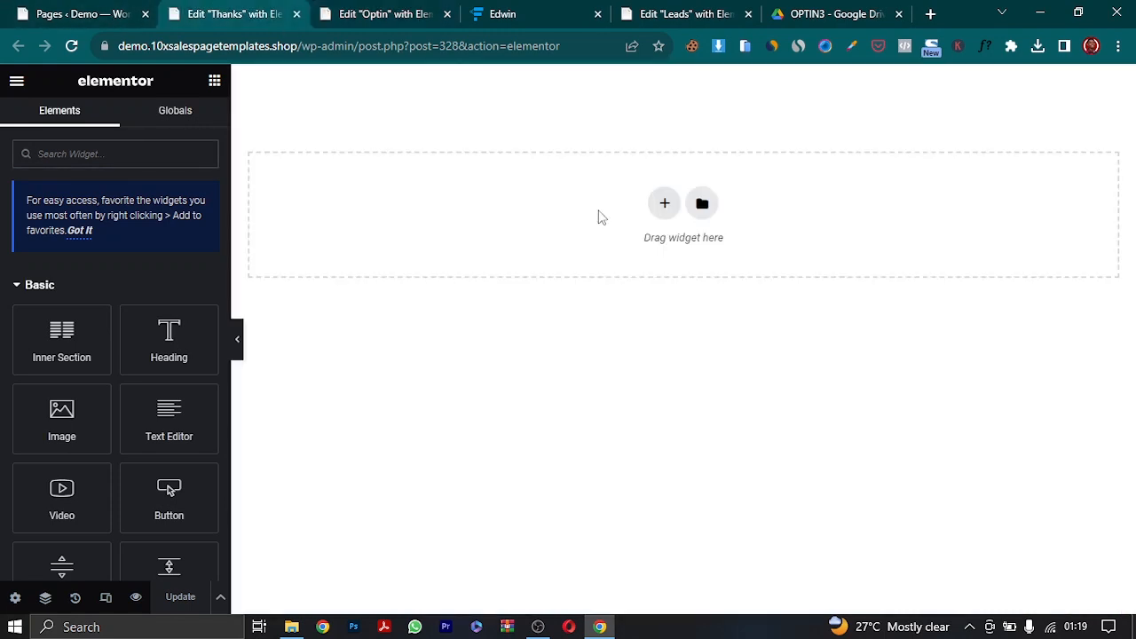
# - Add a single-column section to the Thanks page and give it the dark image from the media library as classic background
pyautogui.click(665, 205)
pyautogui.click(423, 249)
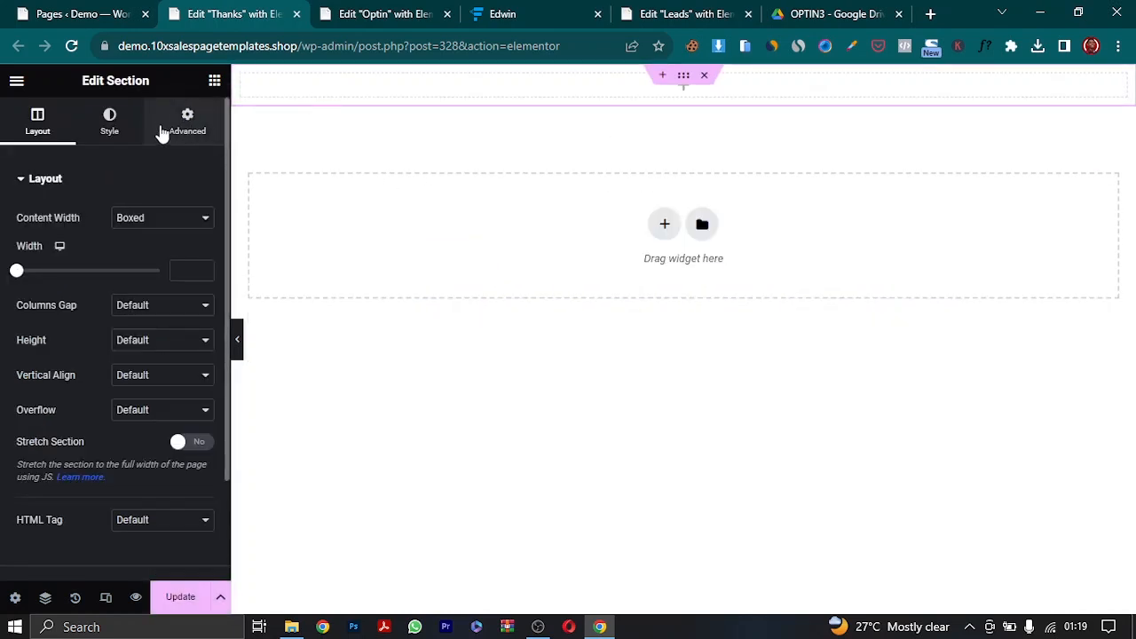
pyautogui.click(109, 123)
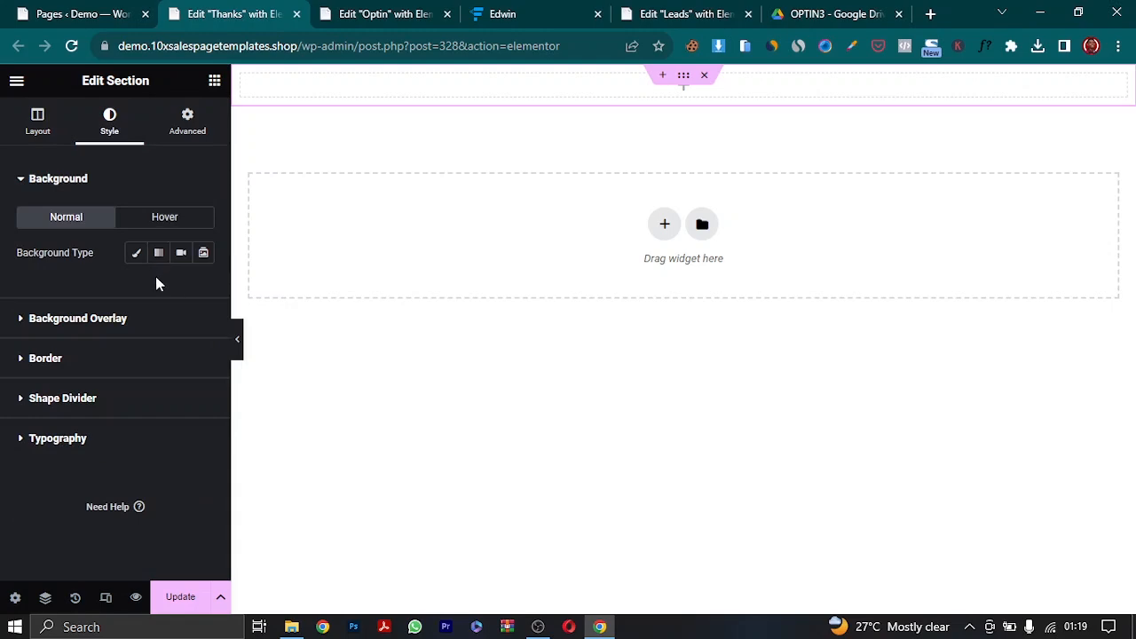
pyautogui.click(137, 253)
pyautogui.click(115, 397)
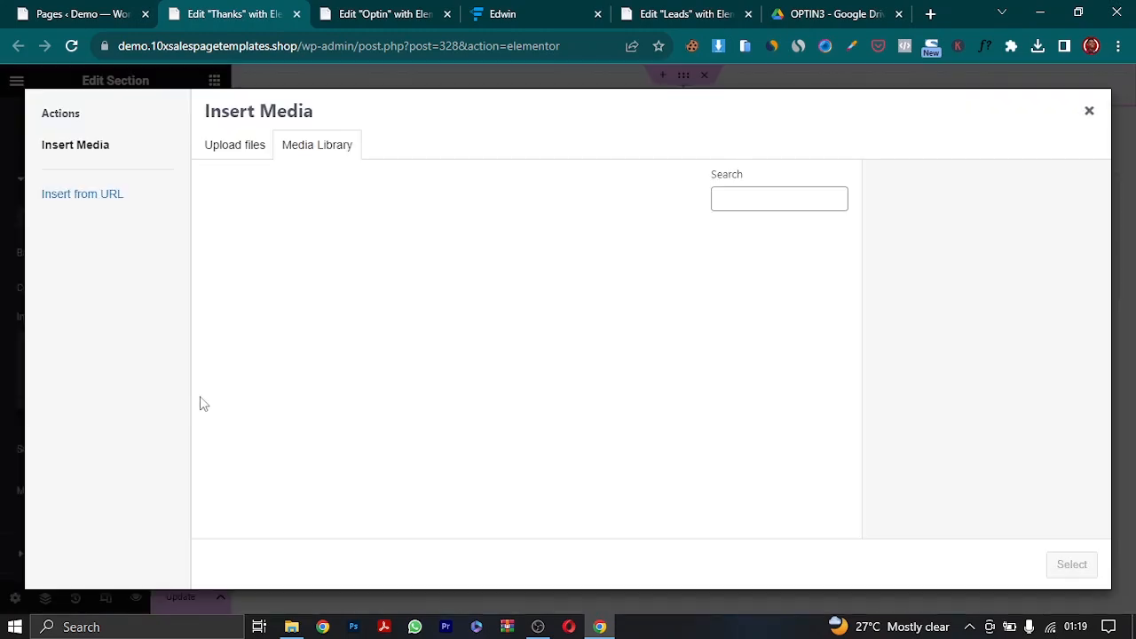
pyautogui.scroll(-8, 532, 381)
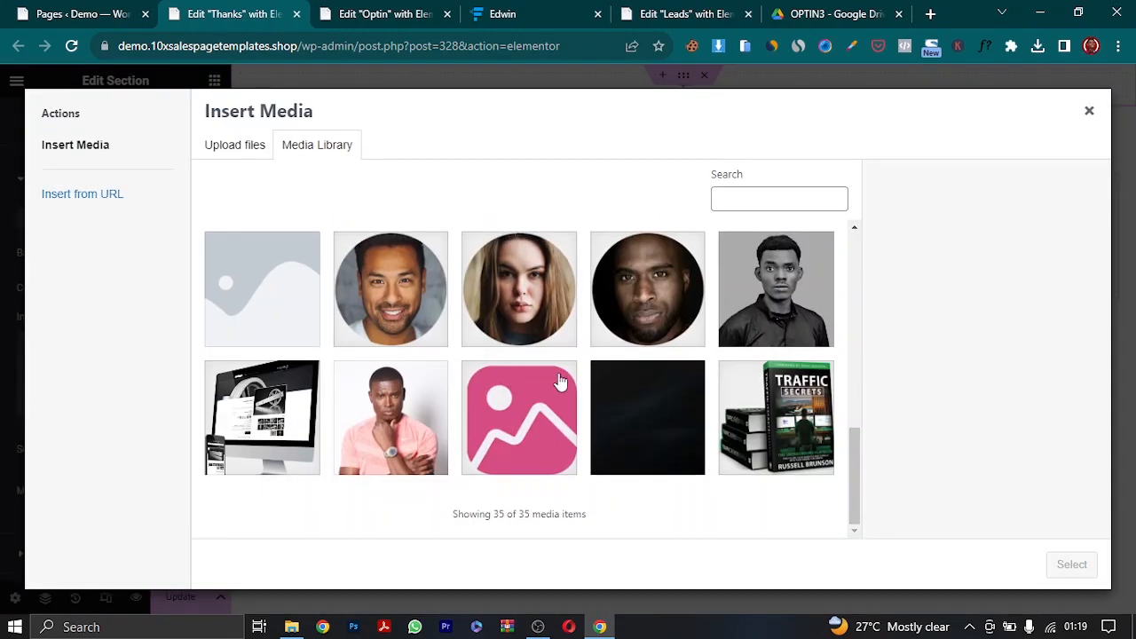
pyautogui.click(617, 413)
pyautogui.click(1071, 564)
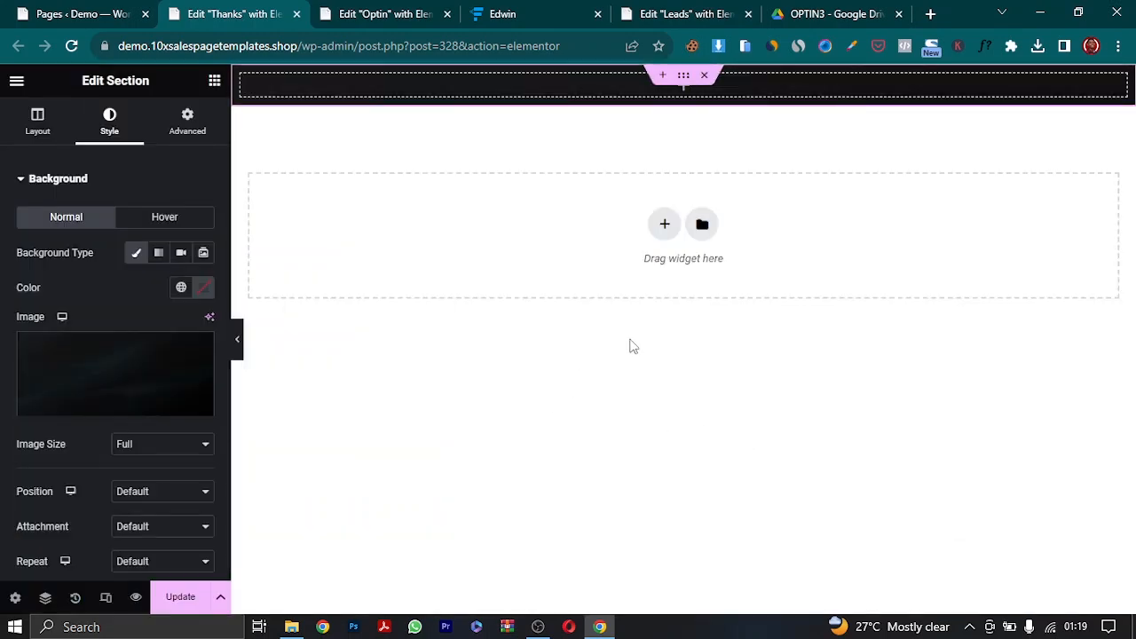
# - Add a Heading widget to the dark section and an Image widget below it
pyautogui.click(213, 81)
pyautogui.moveTo(169, 351); pyautogui.dragTo(559, 88)
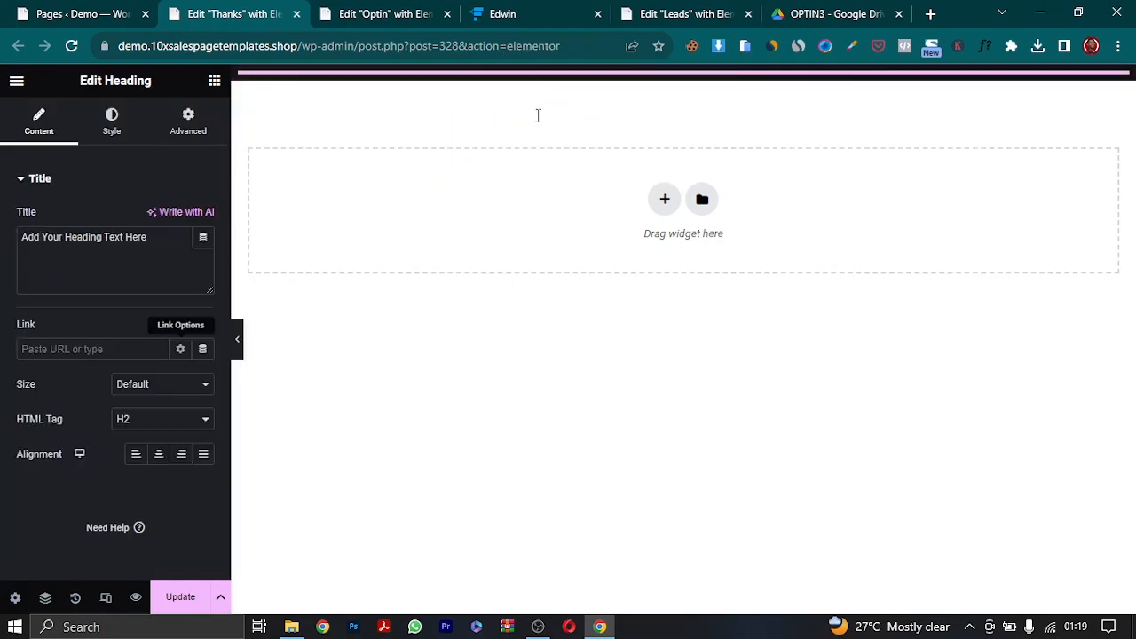
pyautogui.click(214, 81)
pyautogui.moveTo(77, 418); pyautogui.dragTo(579, 101)
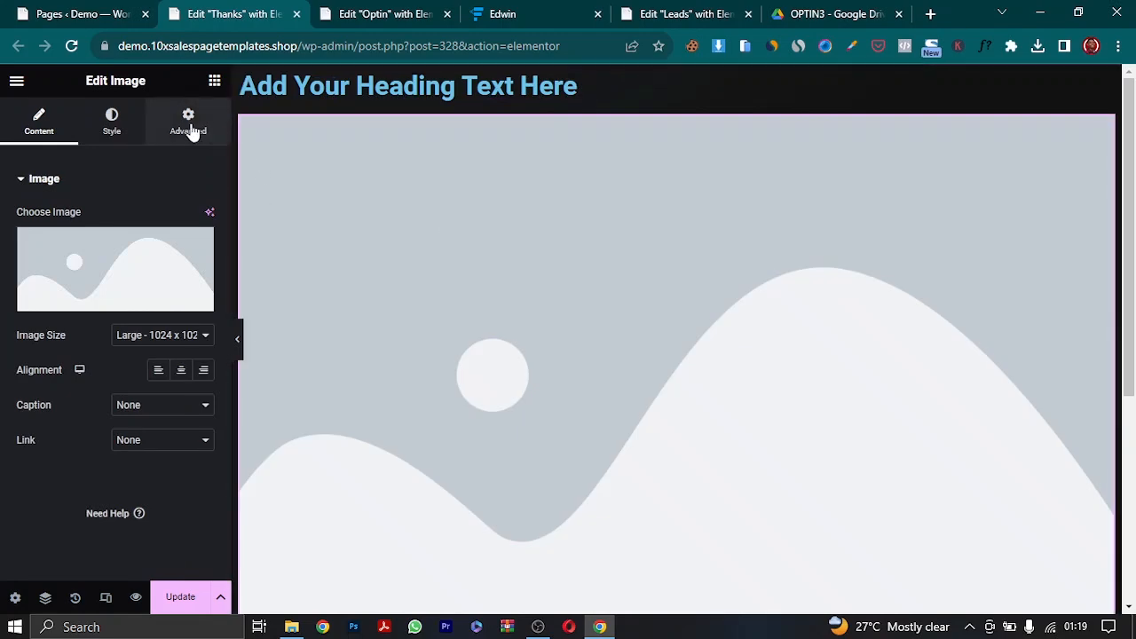
# - Fill the image widget with the Traffic Secrets stacked-book picture from the media library and set its width to 41%
pyautogui.click(178, 293)
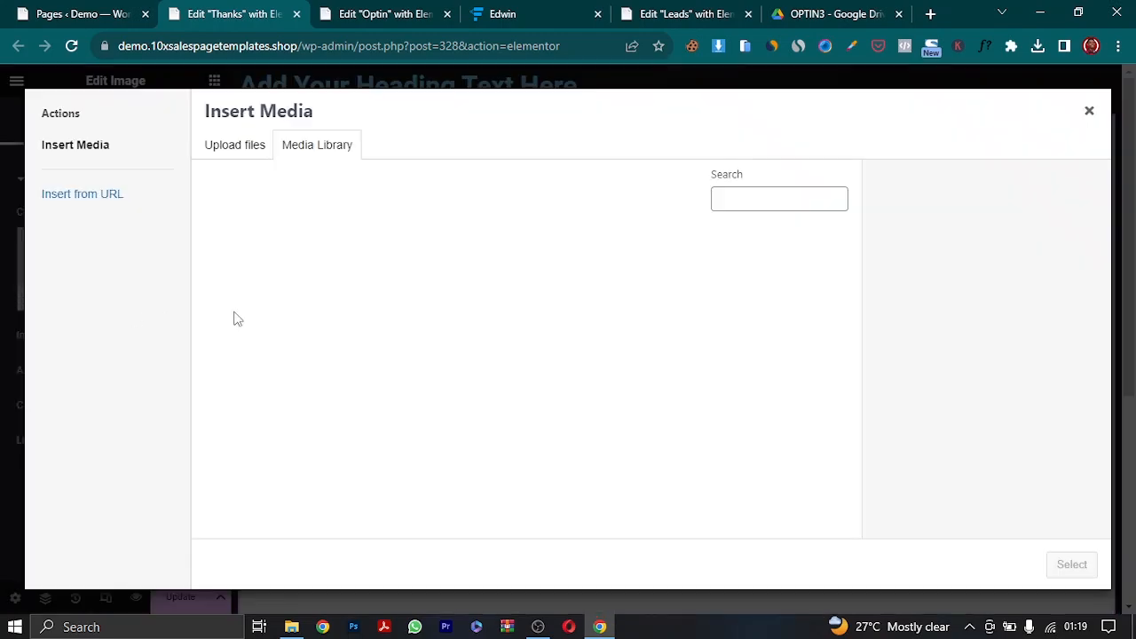
pyautogui.scroll(-10, 770, 386)
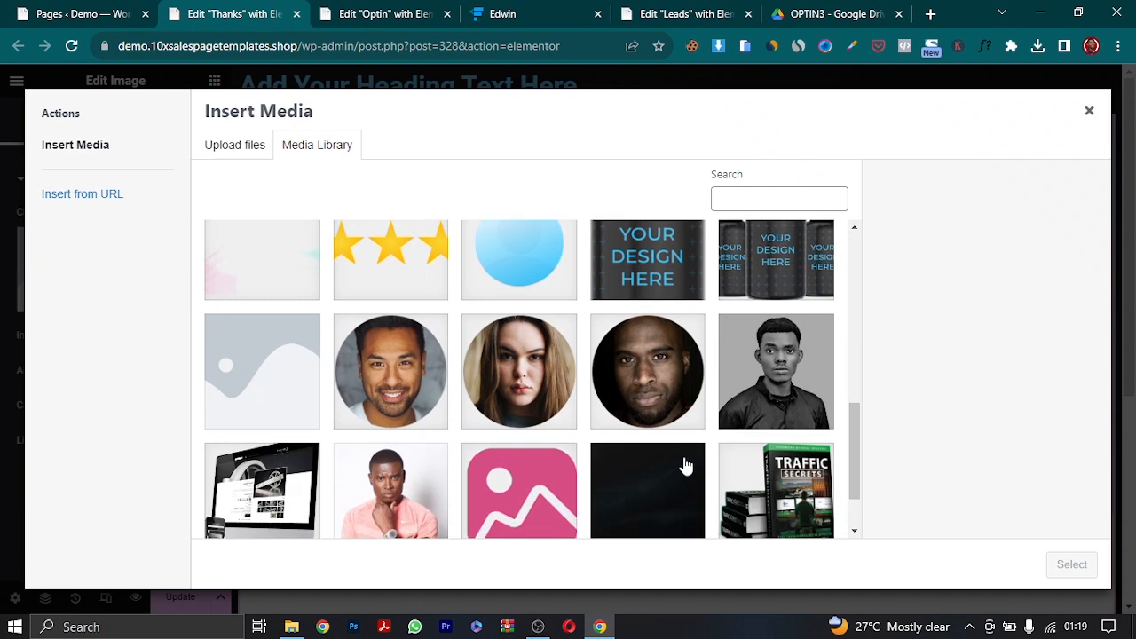
pyautogui.click(756, 494)
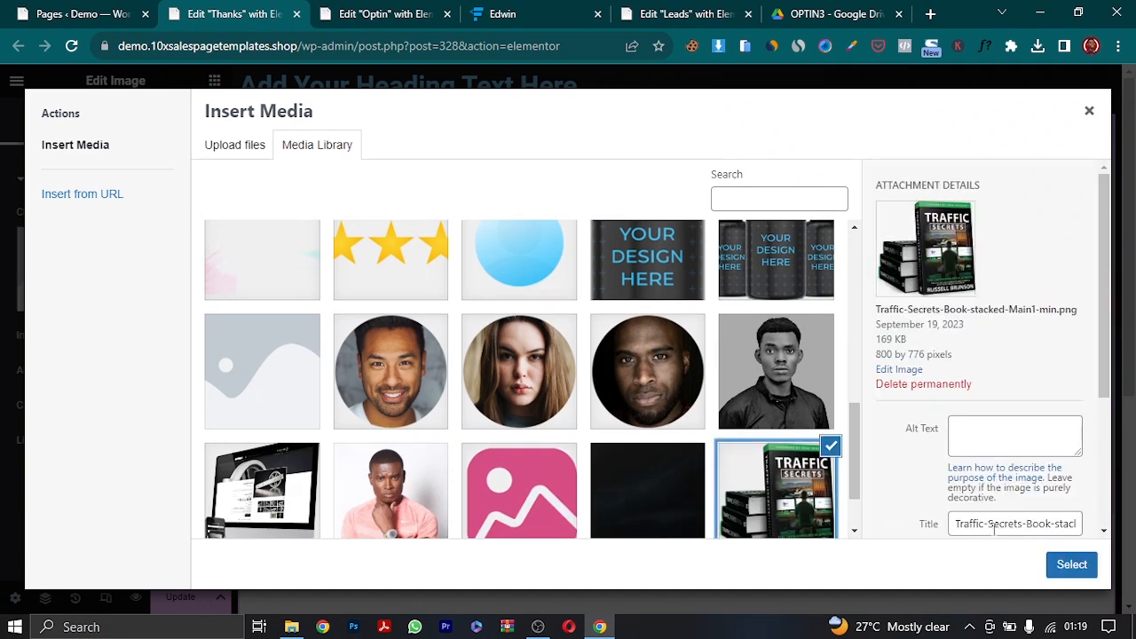
pyautogui.click(1074, 564)
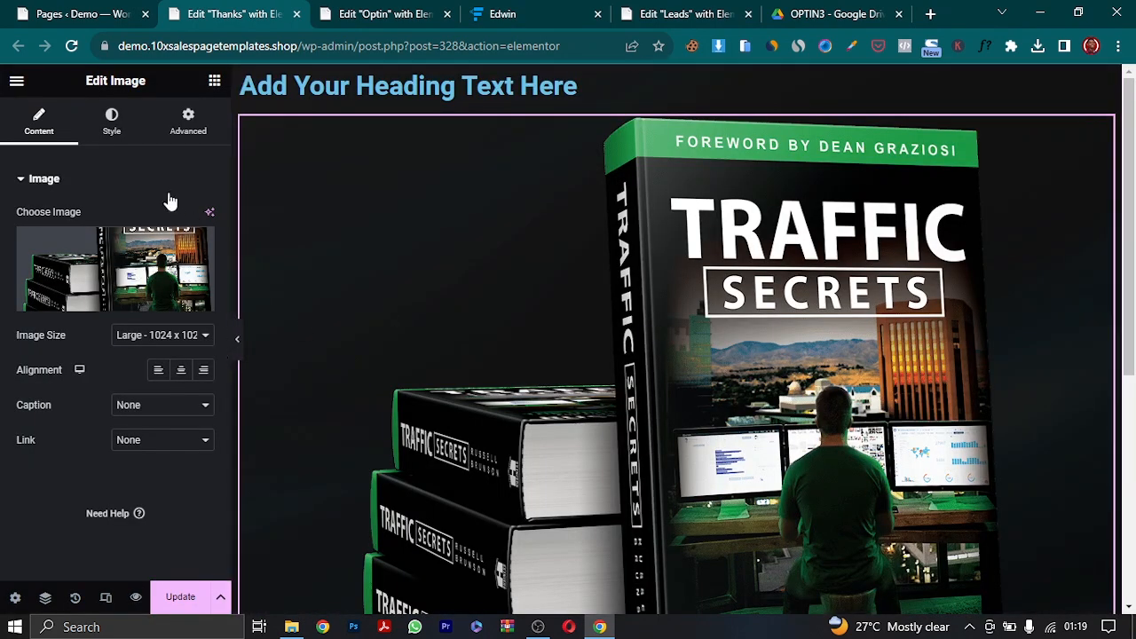
pyautogui.click(113, 129)
pyautogui.moveTo(19, 240); pyautogui.dragTo(77, 243)
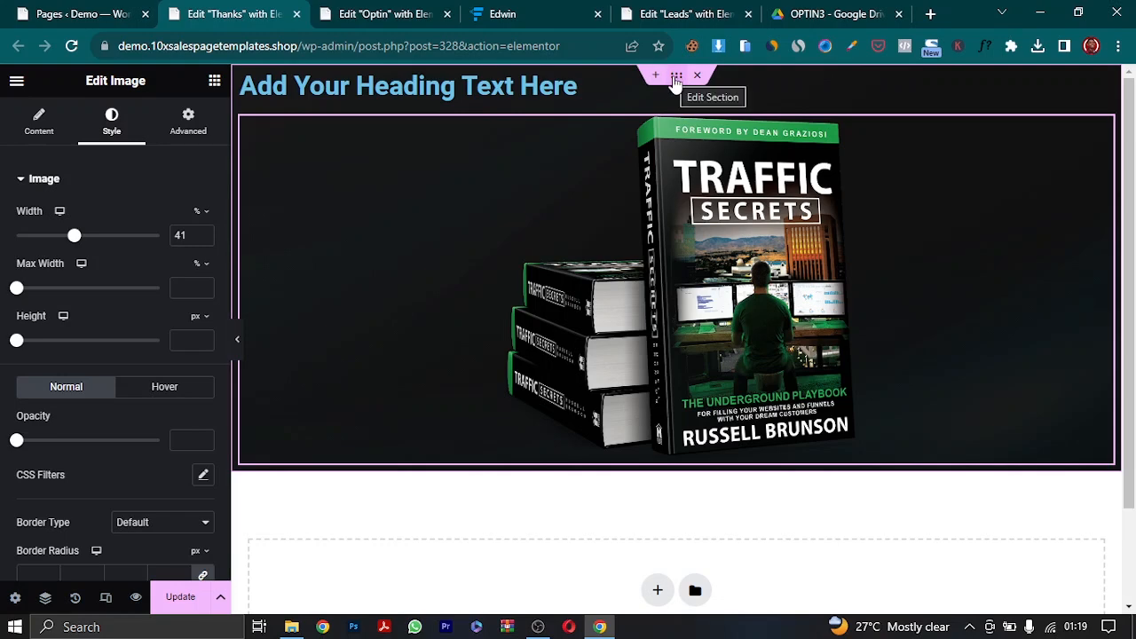
# - Unlink the dark section's padding values and set the top padding to 70 px and the bottom padding to 100 px
pyautogui.click(678, 76)
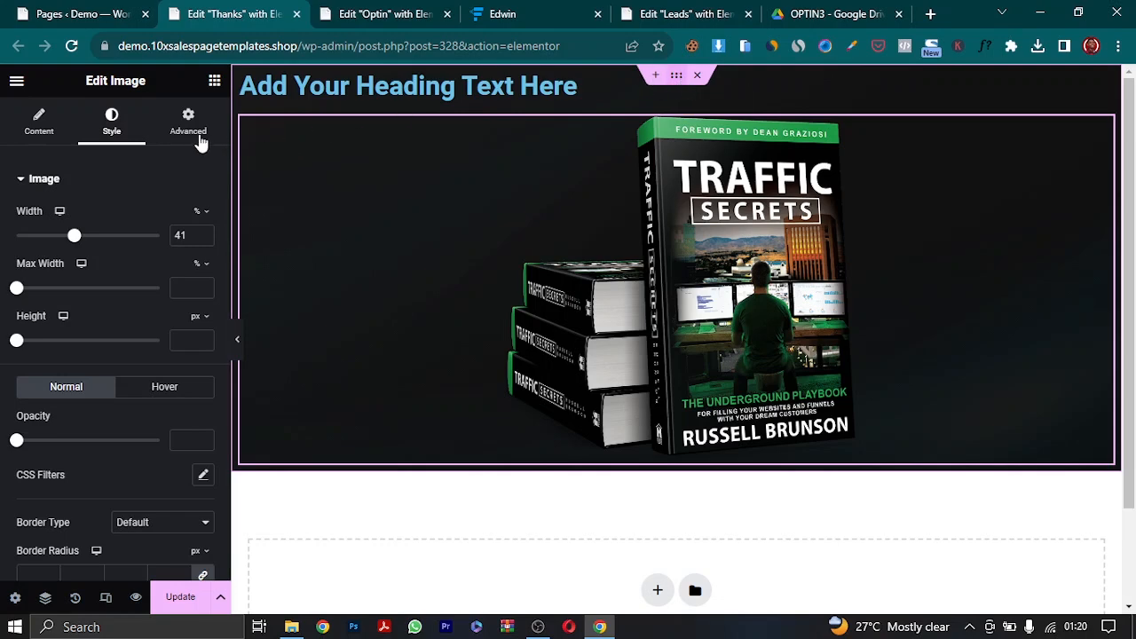
pyautogui.click(187, 120)
pyautogui.click(202, 300)
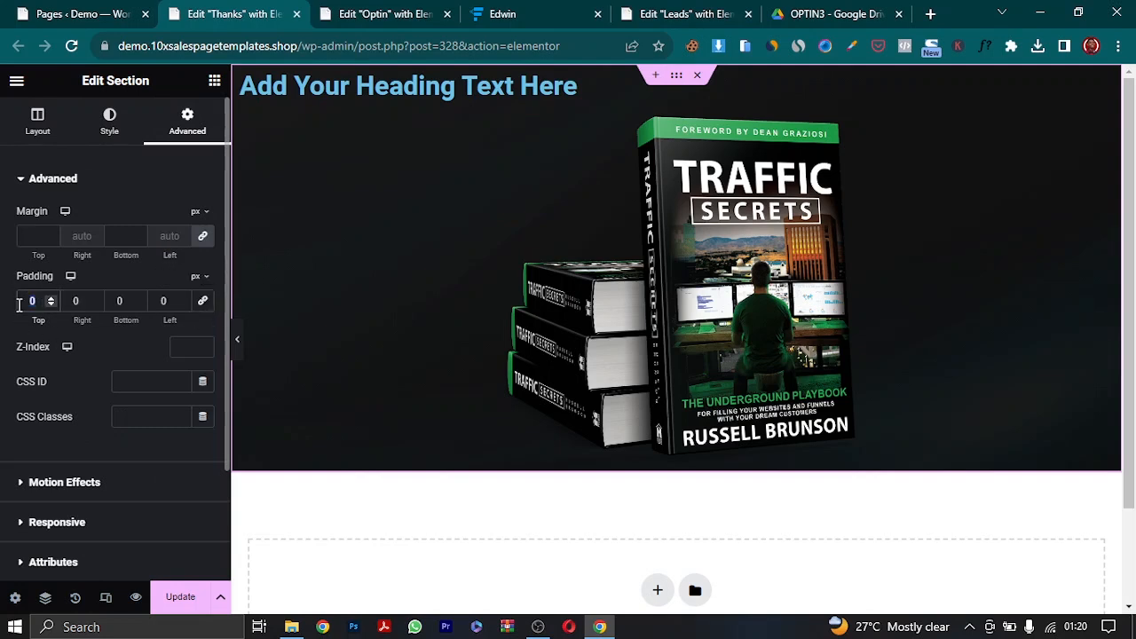
pyautogui.write('70')
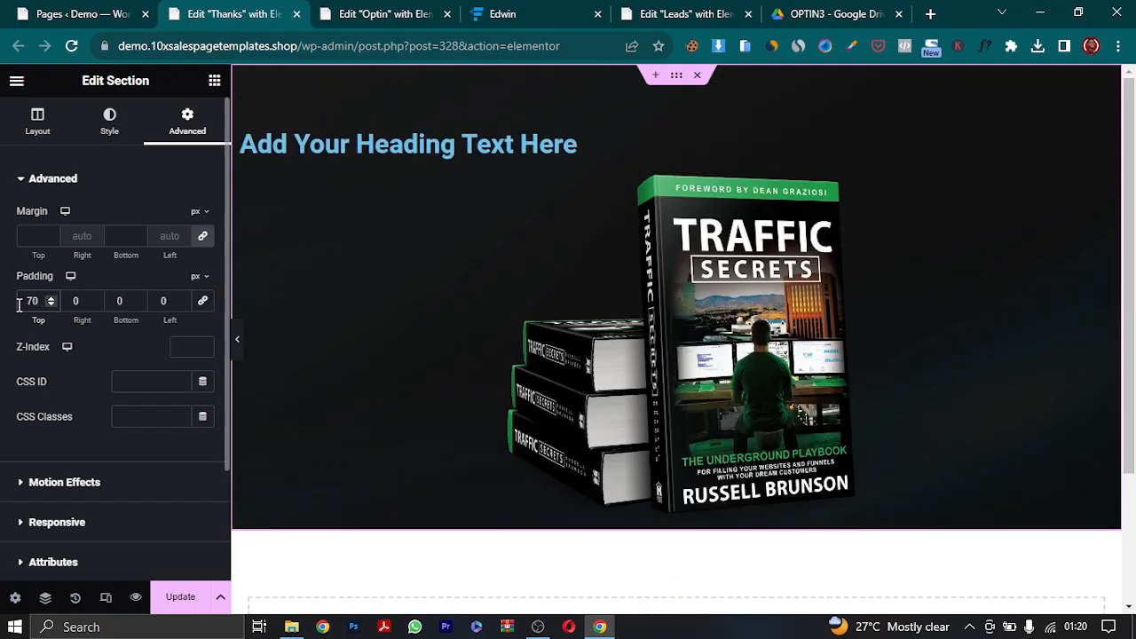
pyautogui.click(124, 300)
pyautogui.write('100')
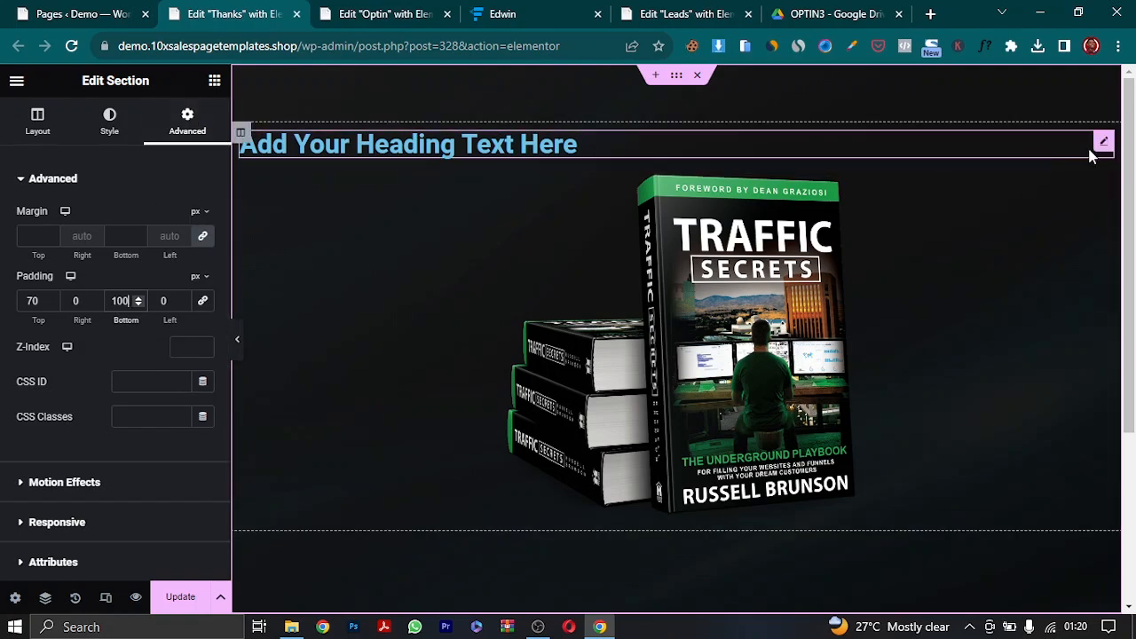
# - Replace the heading widget's placeholder title with "Thank you"
pyautogui.click(1100, 145)
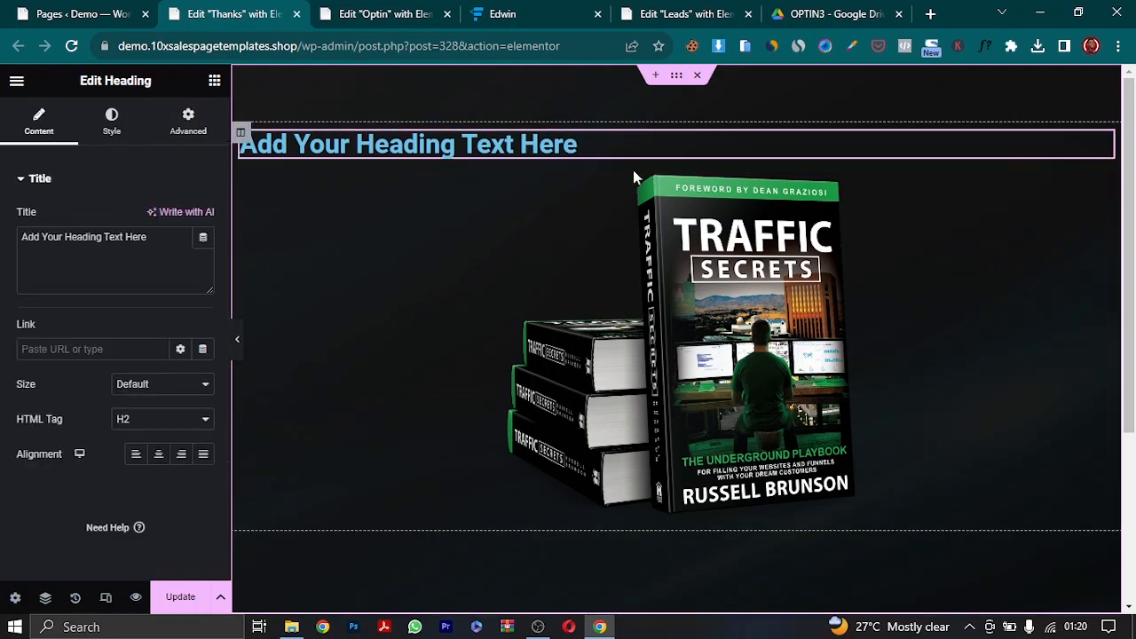
pyautogui.tripleClick(93, 235)
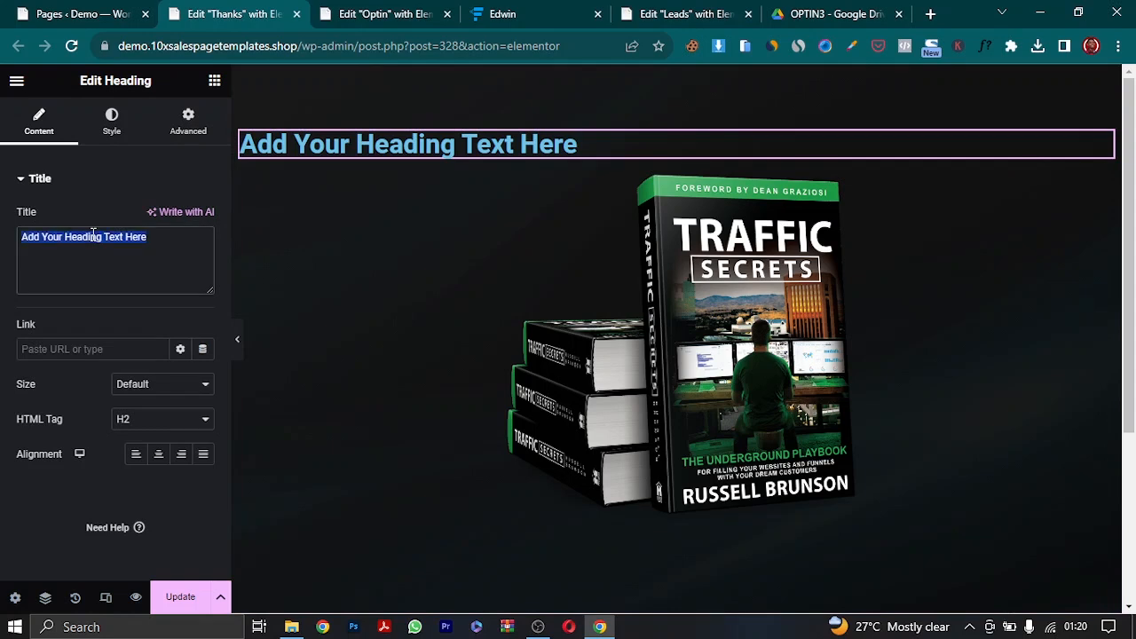
pyautogui.write('Thank you')
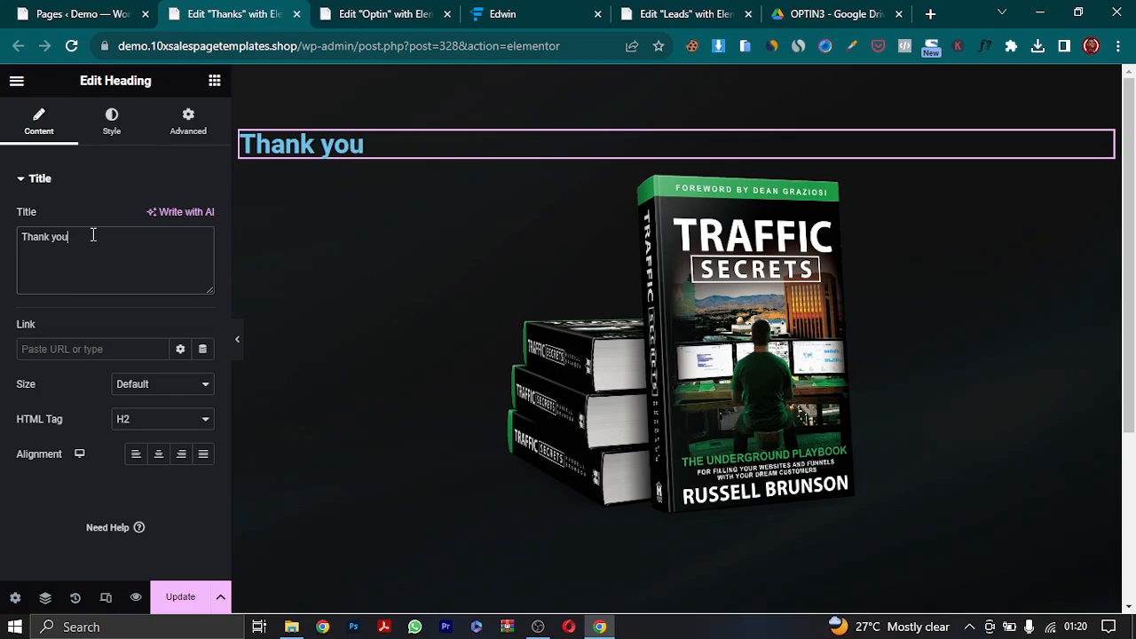
# - Open the published "Thank you" page from the WordPress pages list in a new browser tab and switch to it
pyautogui.click(84, 13)
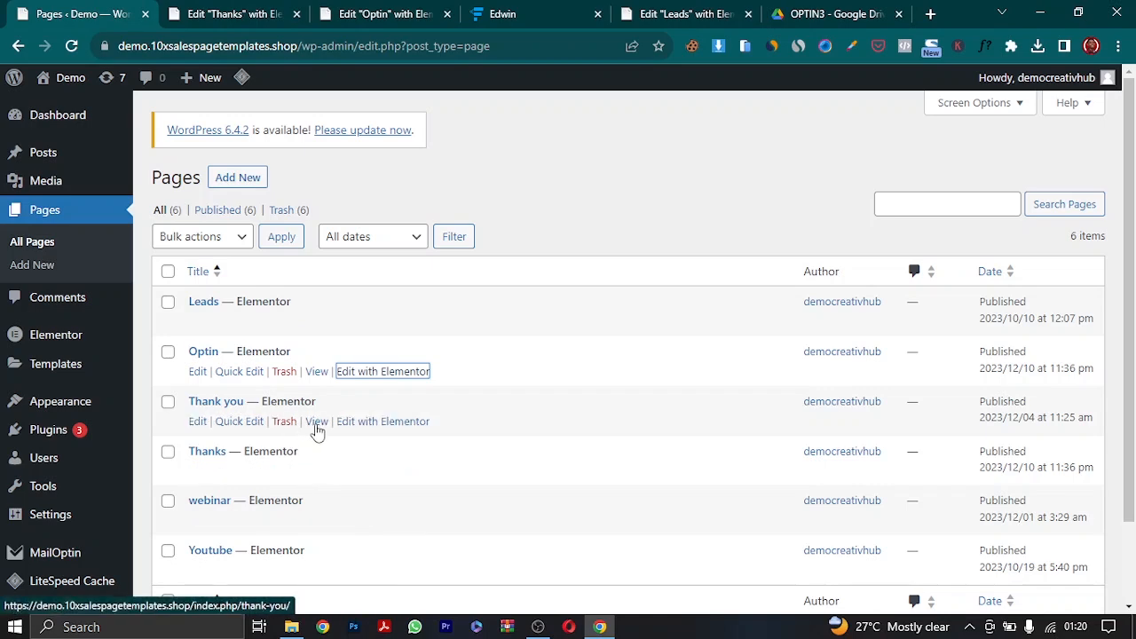
pyautogui.rightClick(315, 430)
pyautogui.click(395, 239)
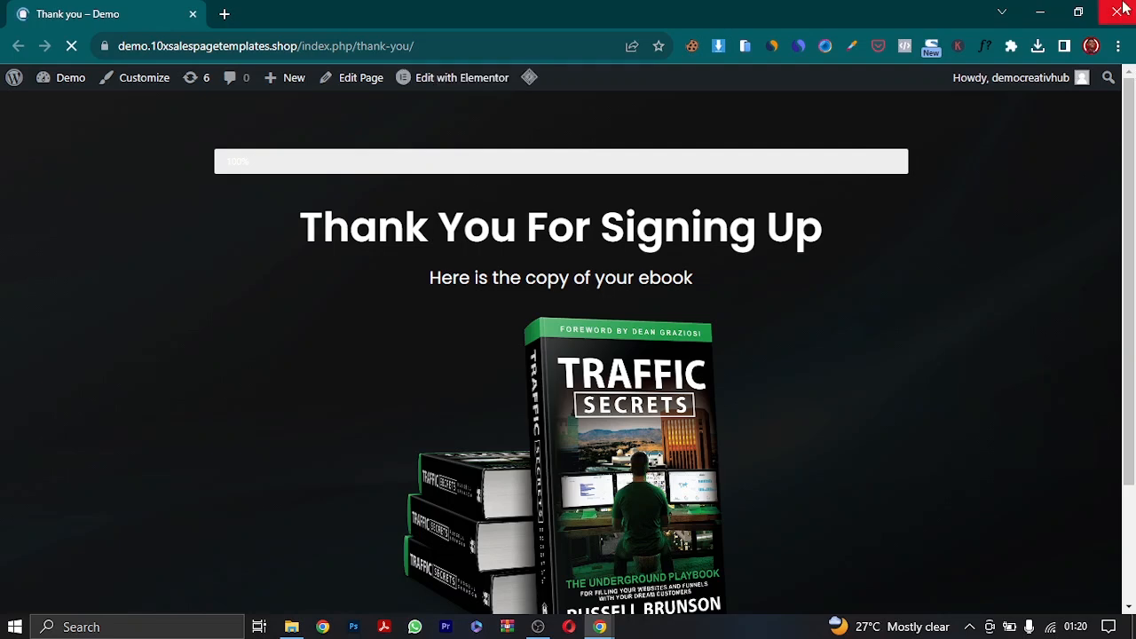
pyautogui.click(1117, 11)
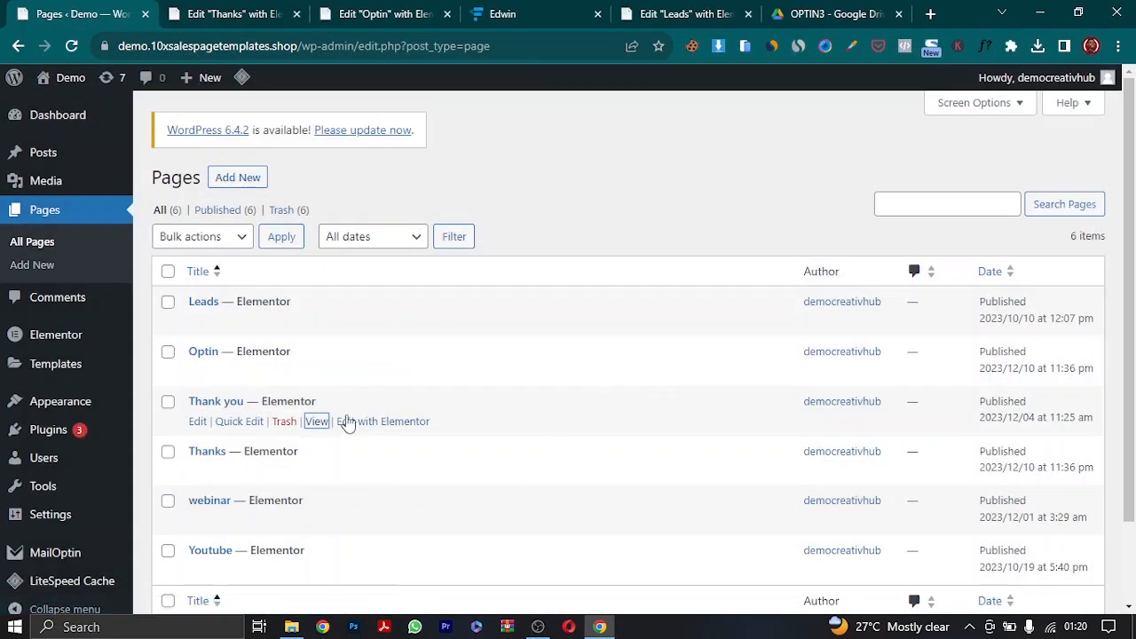
pyautogui.rightClick(312, 423)
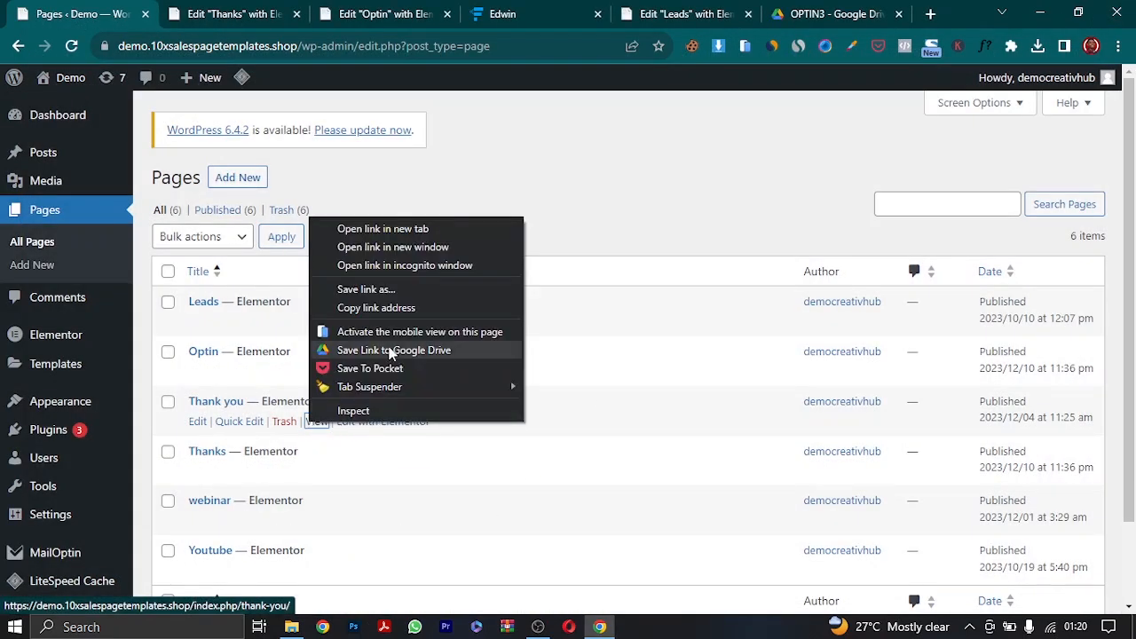
pyautogui.click(380, 231)
pyautogui.click(472, 8)
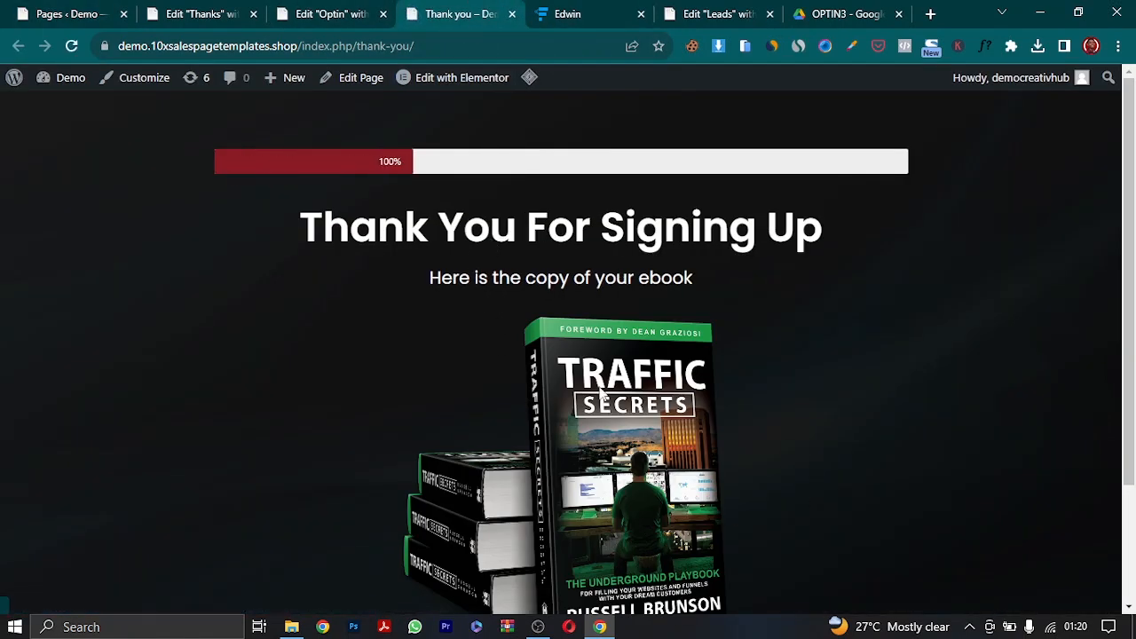
# - Copy the headline "Thank You For Signing Up" into the Thanks page's heading title and centre the heading
pyautogui.tripleClick(569, 228)
pyautogui.rightClick(569, 229)
pyautogui.click(596, 238)
pyautogui.click(189, 13)
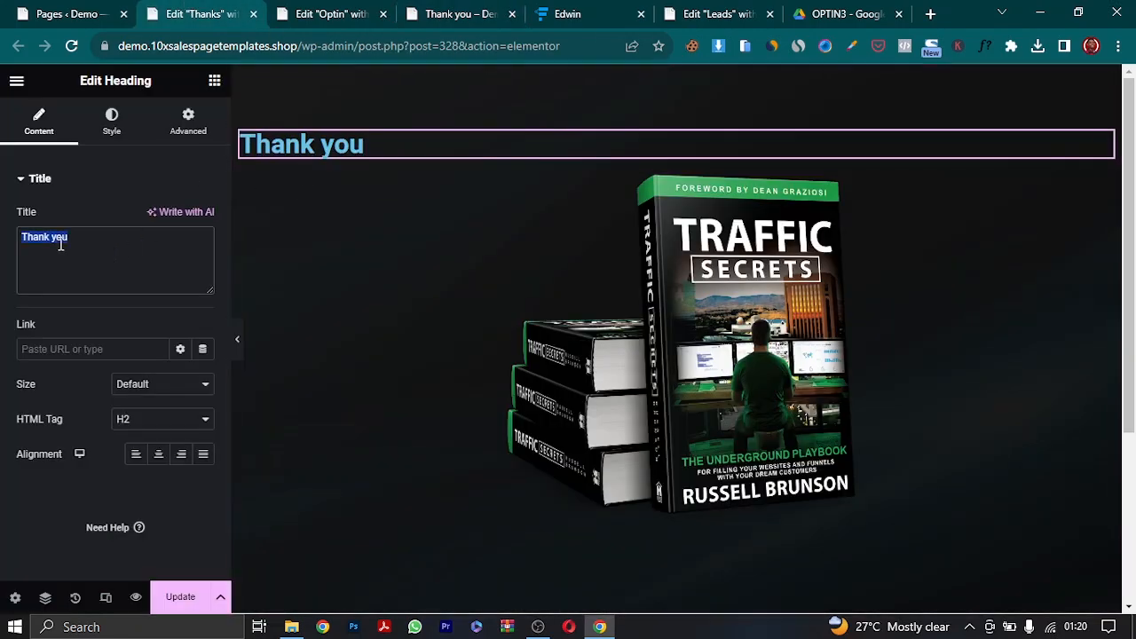
pyautogui.hotkey('ctrl', 'v')
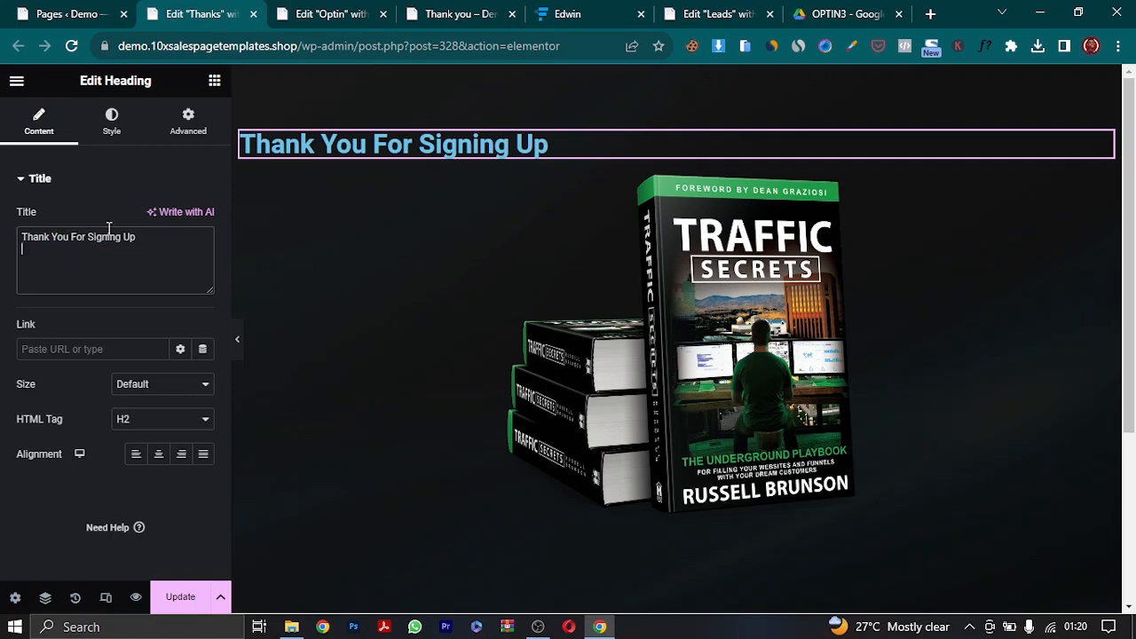
pyautogui.click(158, 453)
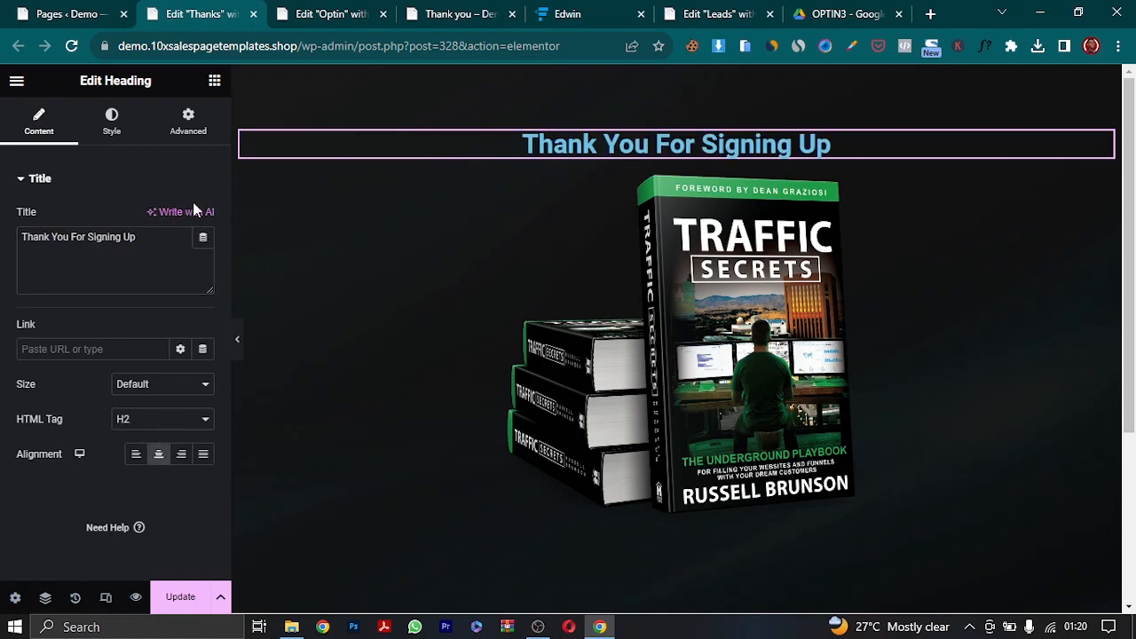
# - Find the Progress Bar widget and place it above the "Thank You For Signing Up" heading
pyautogui.click(214, 82)
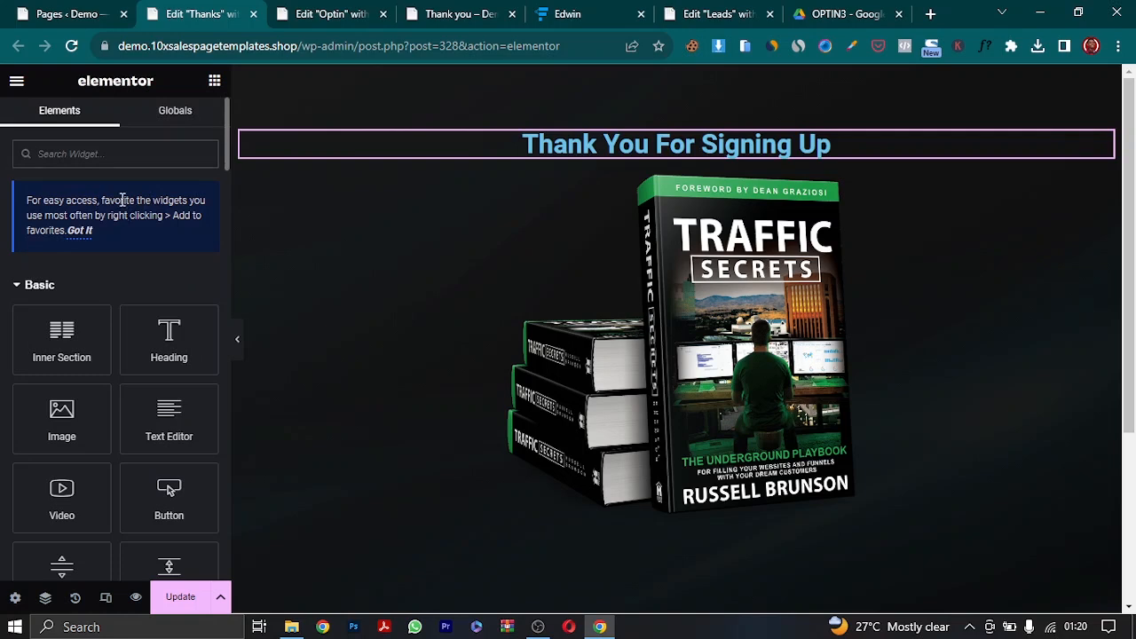
pyautogui.write('pr')
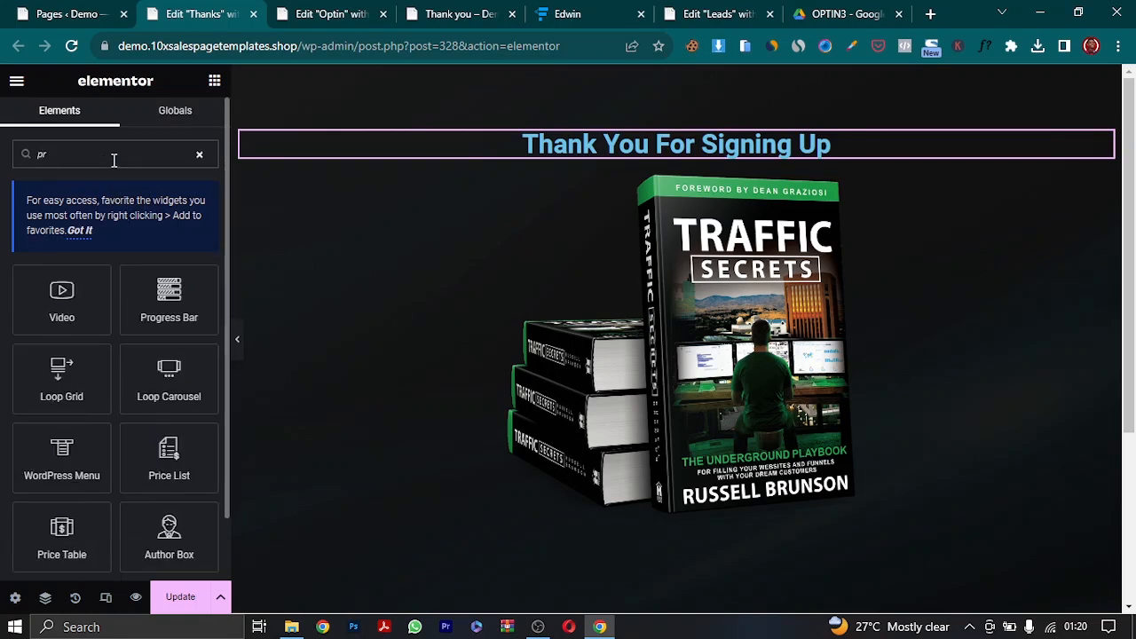
pyautogui.write('of')
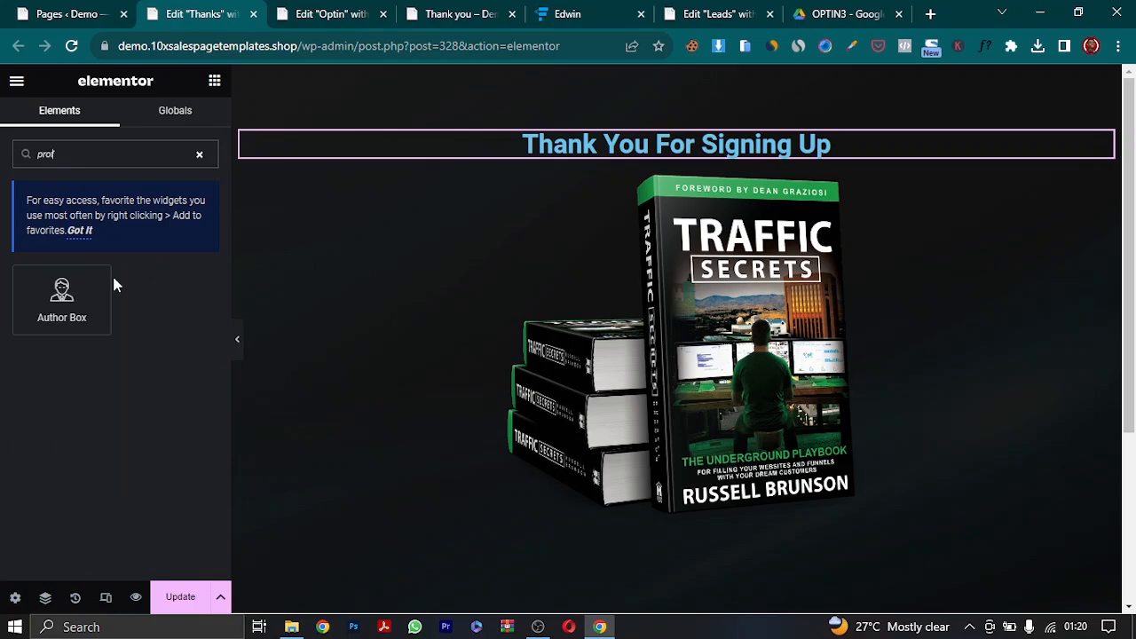
pyautogui.press('BackSpace')
pyautogui.write('g')
pyautogui.moveTo(61, 305); pyautogui.dragTo(630, 125)
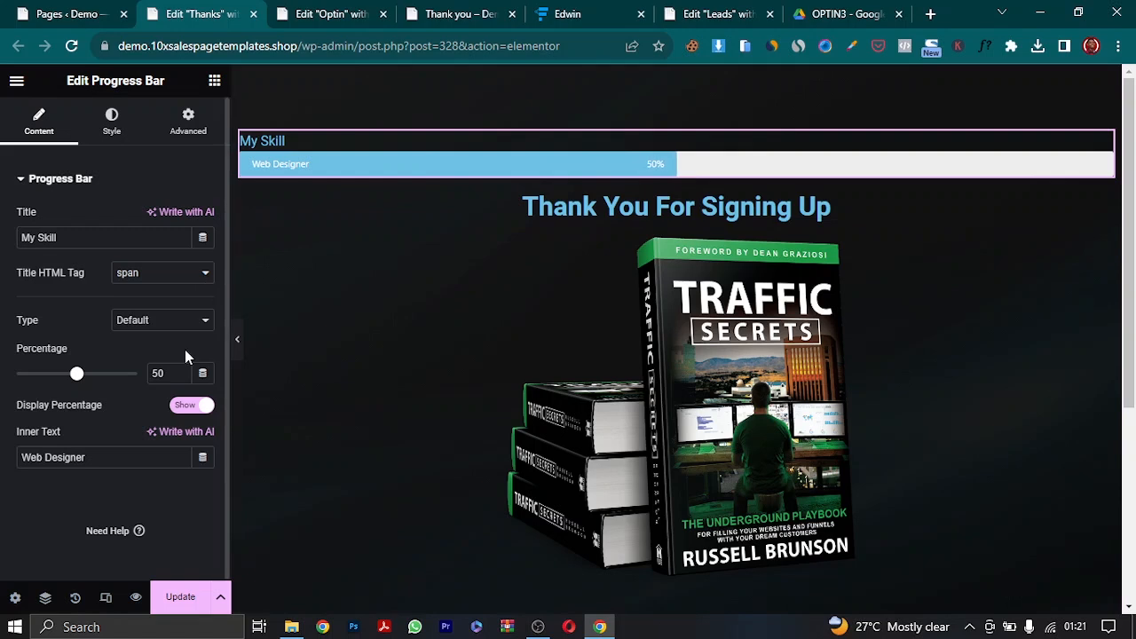
# - Clear the progress bar's title and inner text and set its percentage to 100
pyautogui.moveTo(78, 241); pyautogui.dragTo(2, 233)
pyautogui.press('BackSpace')
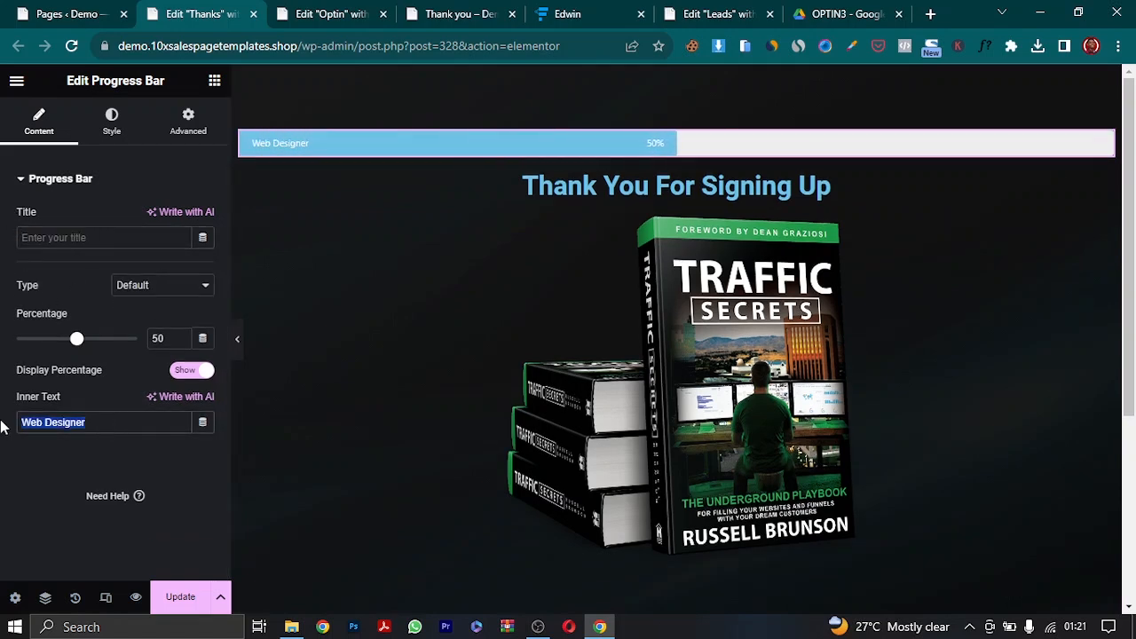
pyautogui.press('BackSpace')
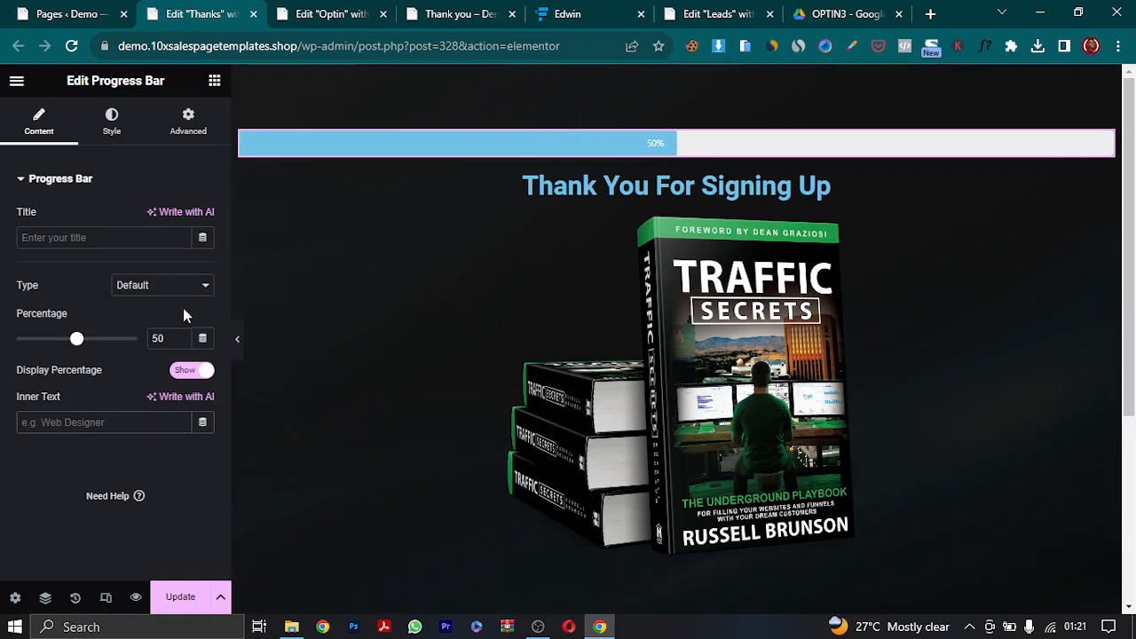
pyautogui.write('100')
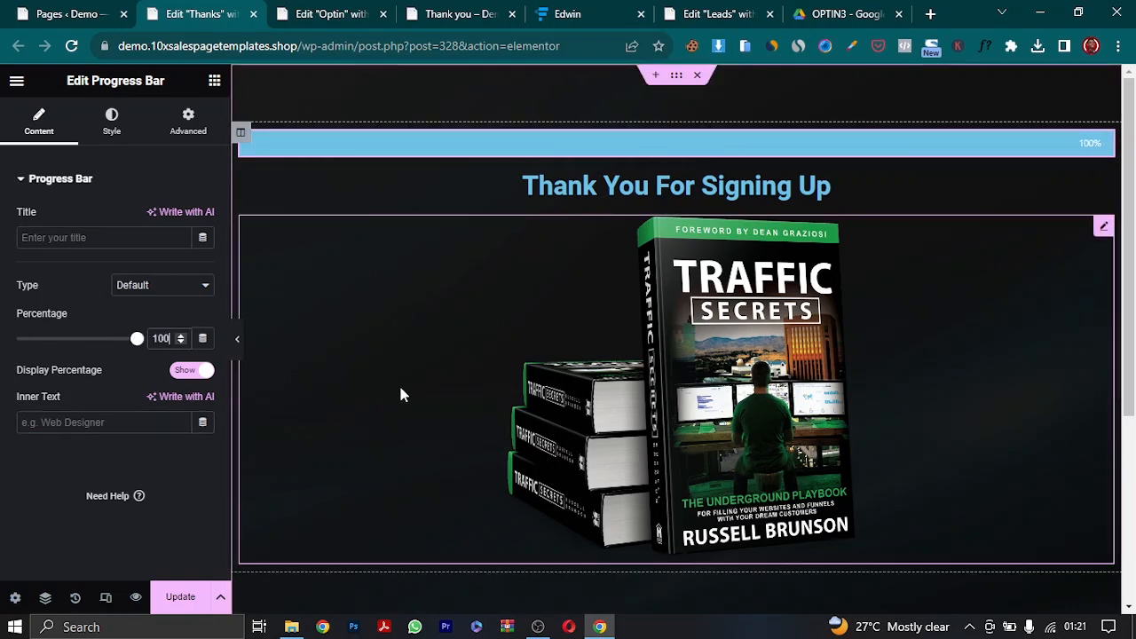
# - Set the progress bar's colour to D13B42, copied from the browser's colour picker extension, and preview the page at full width
pyautogui.click(112, 124)
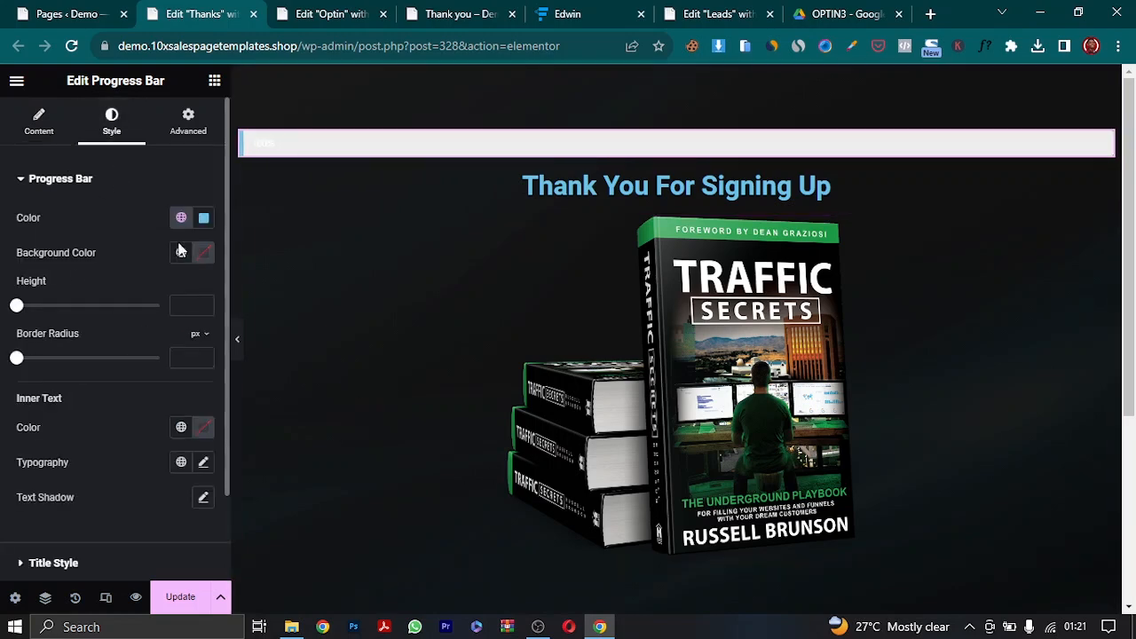
pyautogui.click(203, 217)
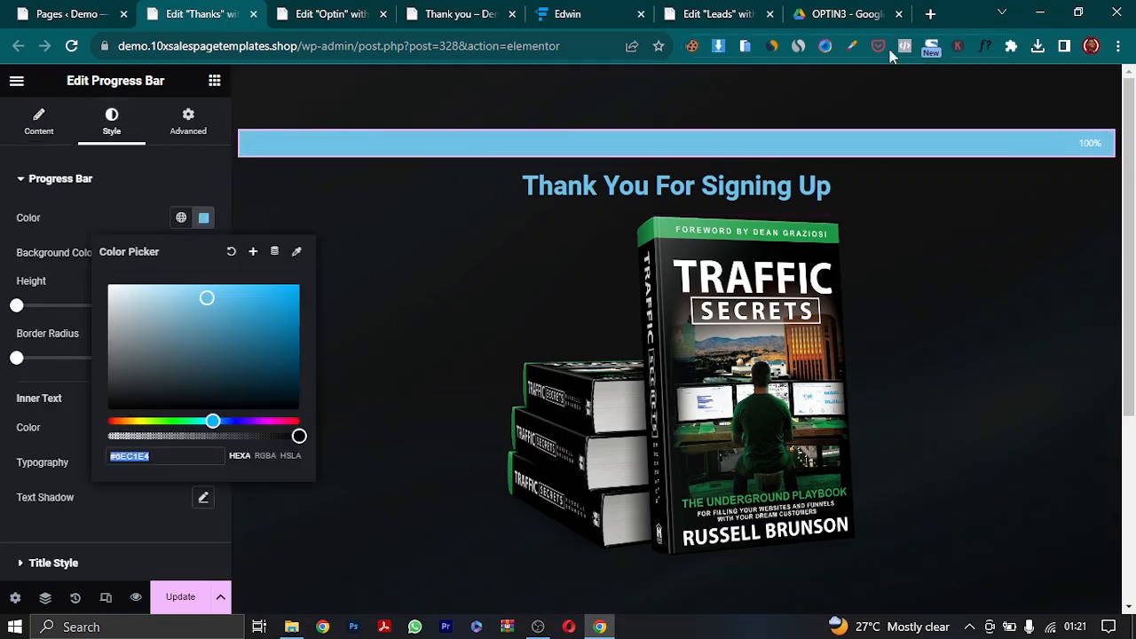
pyautogui.click(851, 48)
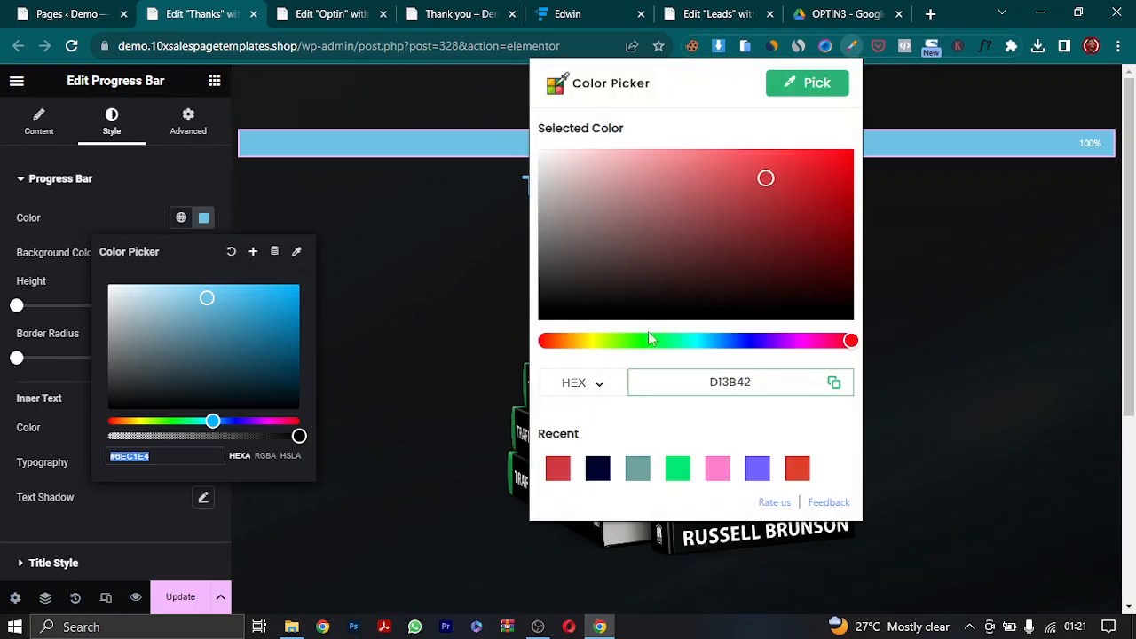
pyautogui.click(834, 385)
pyautogui.click(181, 456)
pyautogui.moveTo(181, 455); pyautogui.dragTo(60, 468)
pyautogui.hotkey('ctrl', 'v')
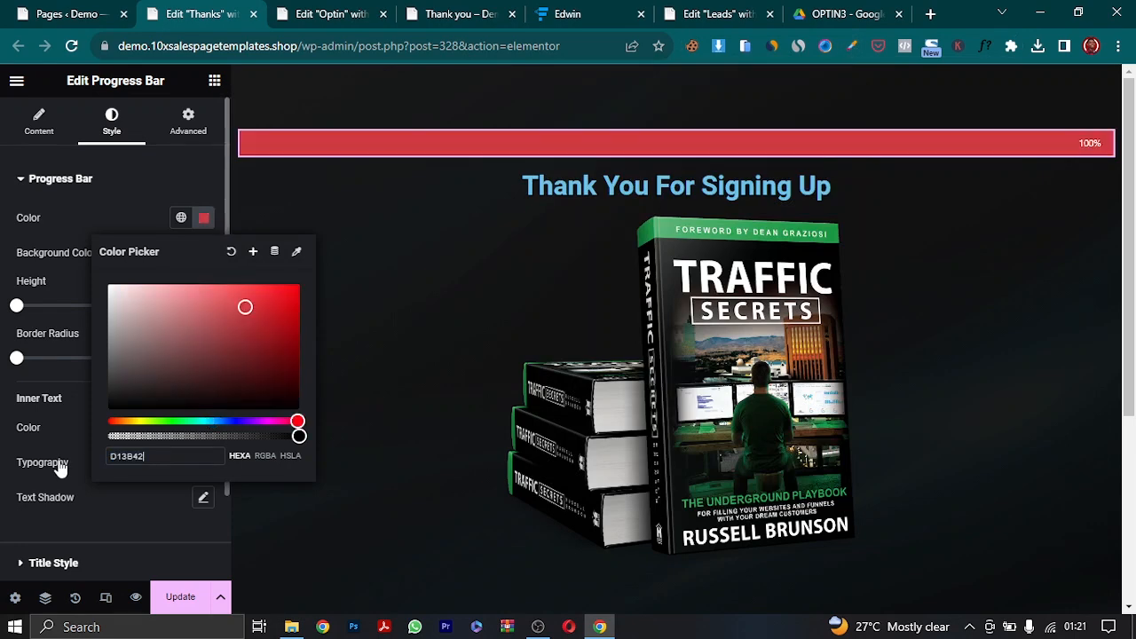
pyautogui.click(60, 420)
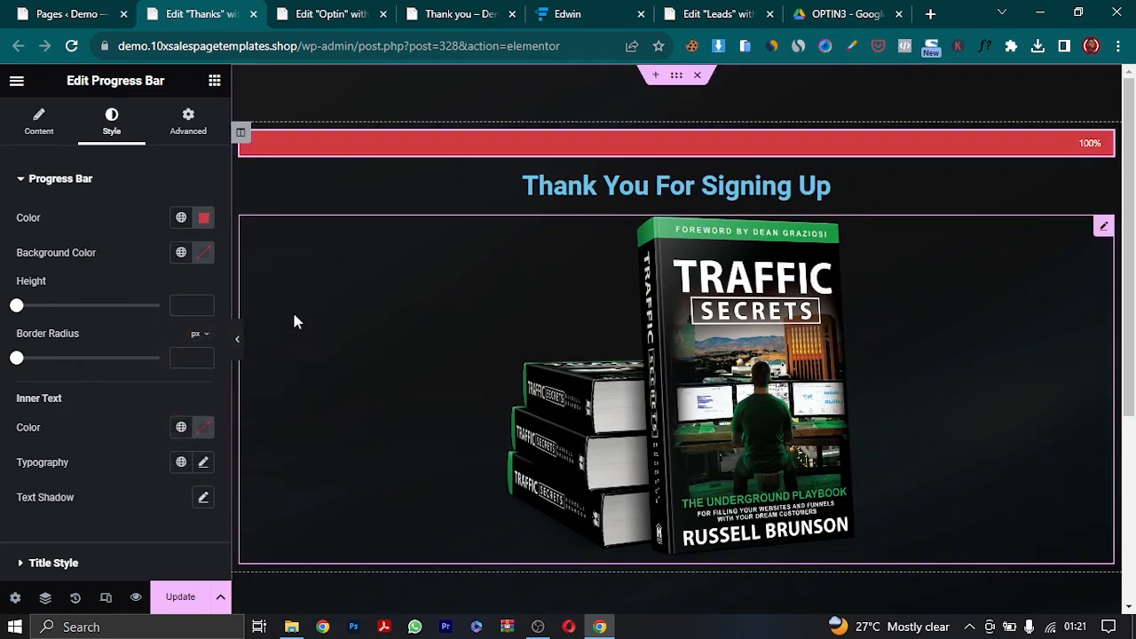
pyautogui.click(238, 343)
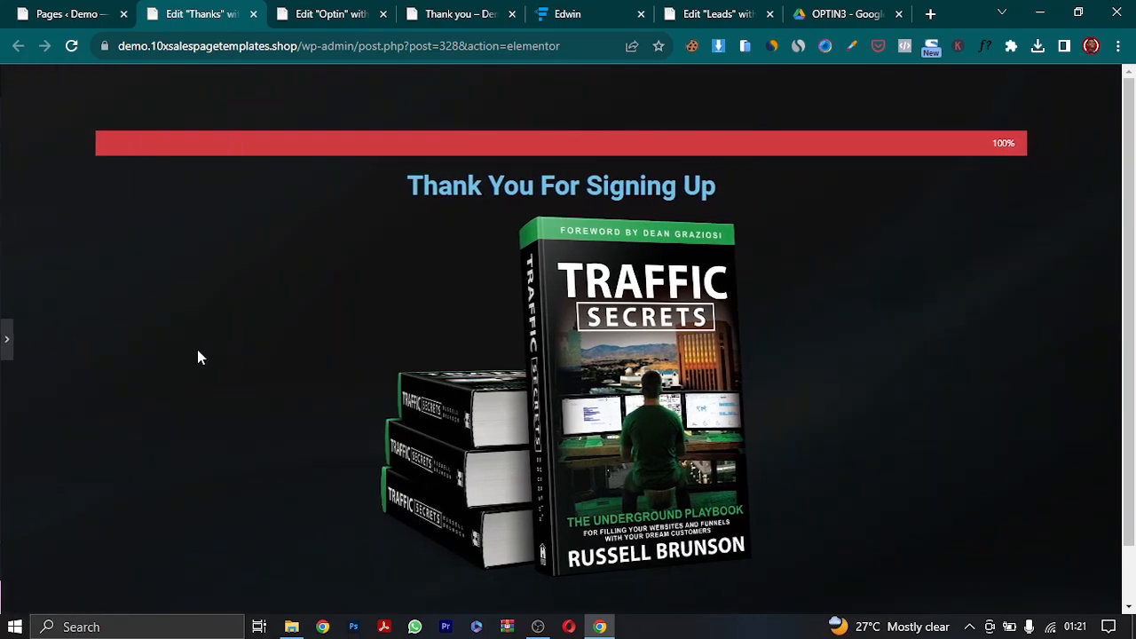
pyautogui.click(4, 343)
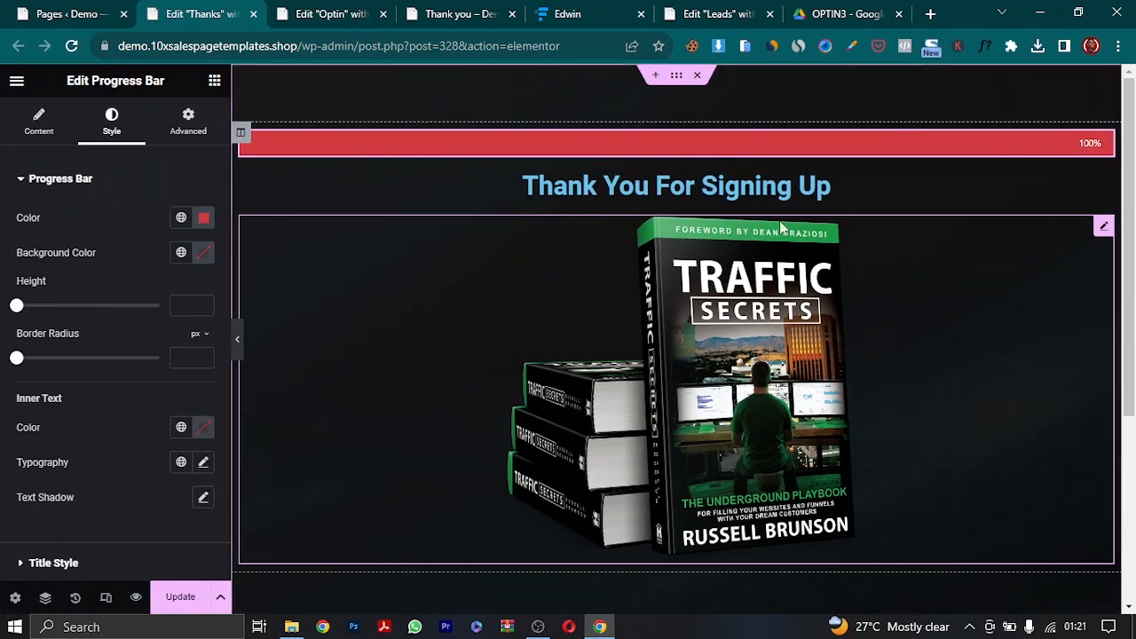
# - Set the font family of the progress bar's inner text to Poppins
pyautogui.click(202, 464)
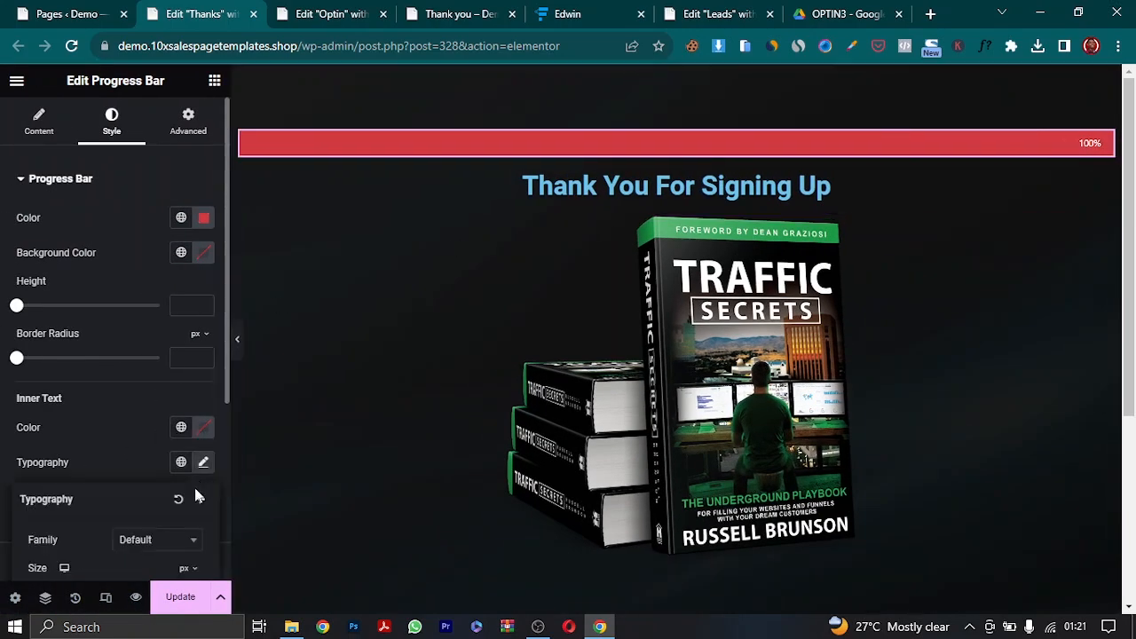
pyautogui.click(155, 539)
pyautogui.write('pop')
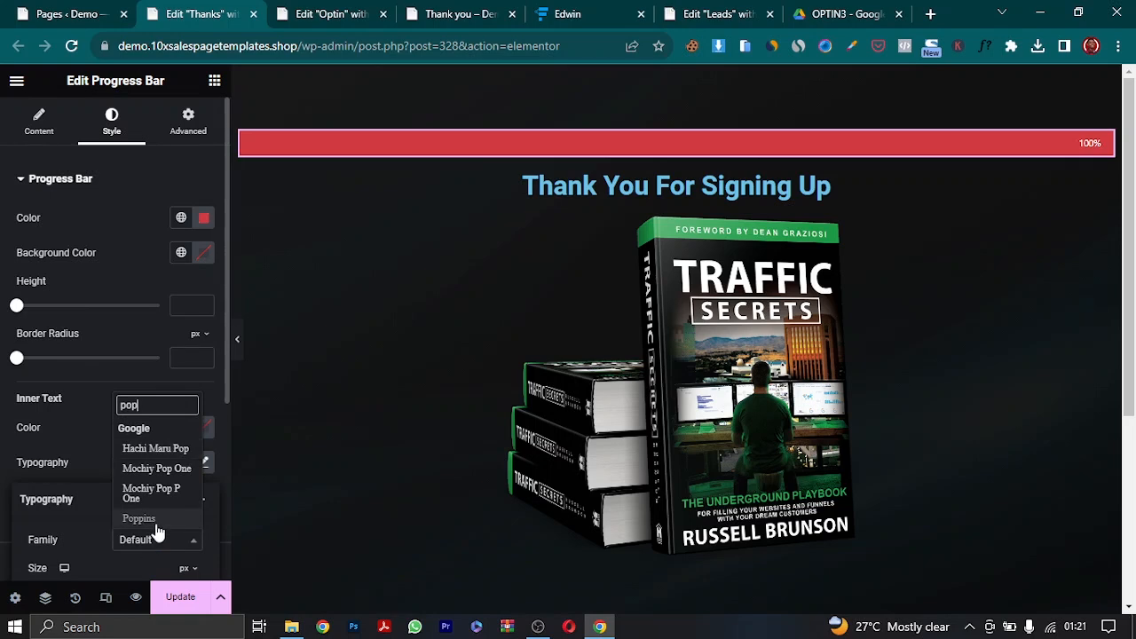
pyautogui.click(151, 521)
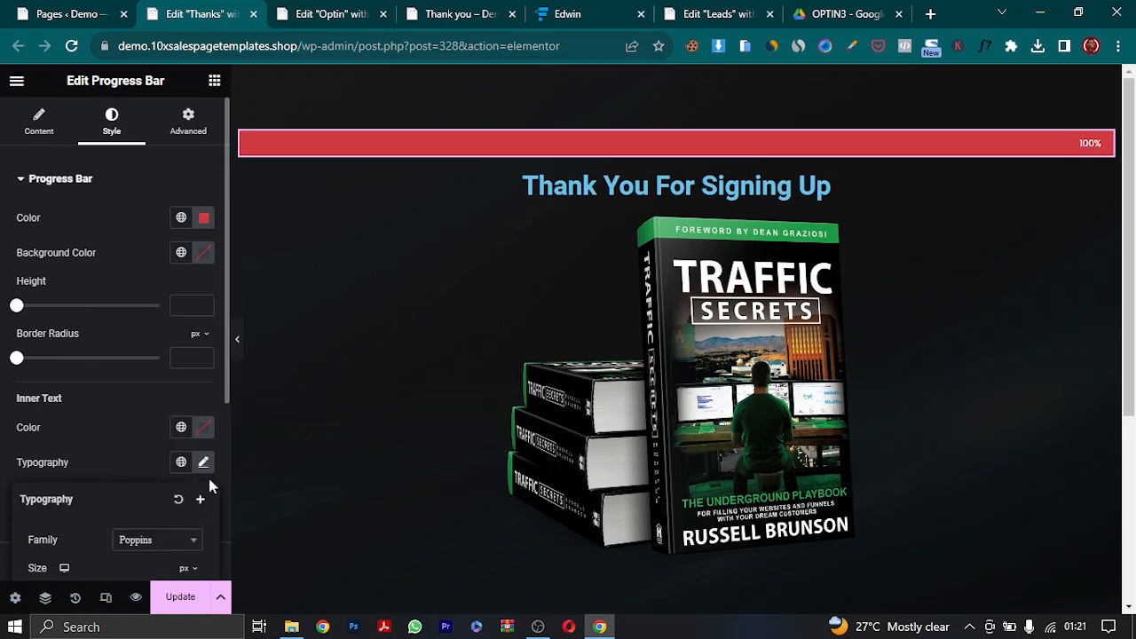
pyautogui.click(93, 428)
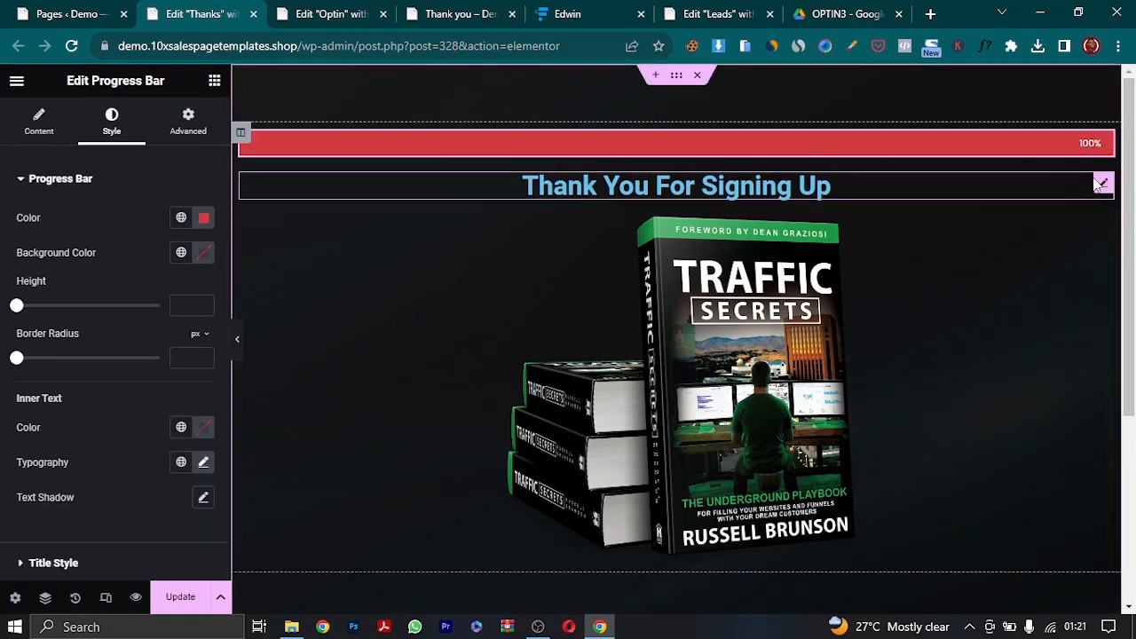
# - Set the text colour of the "Thank You For Signing Up" heading to white, #FFFFFF
pyautogui.click(1104, 186)
pyautogui.click(113, 125)
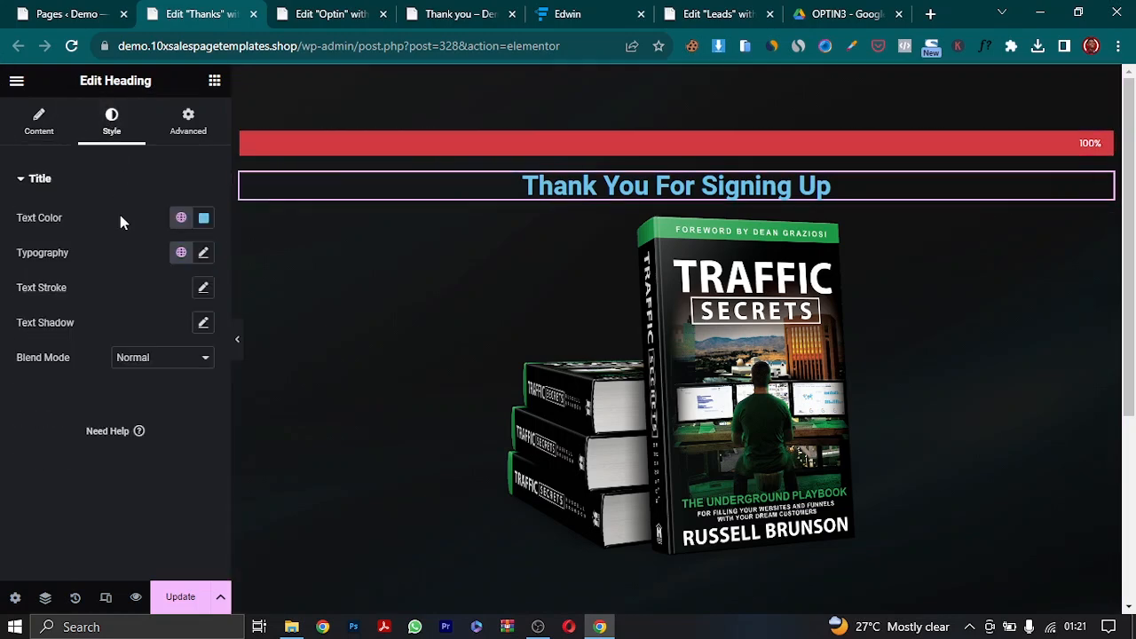
pyautogui.click(203, 218)
pyautogui.click(114, 300)
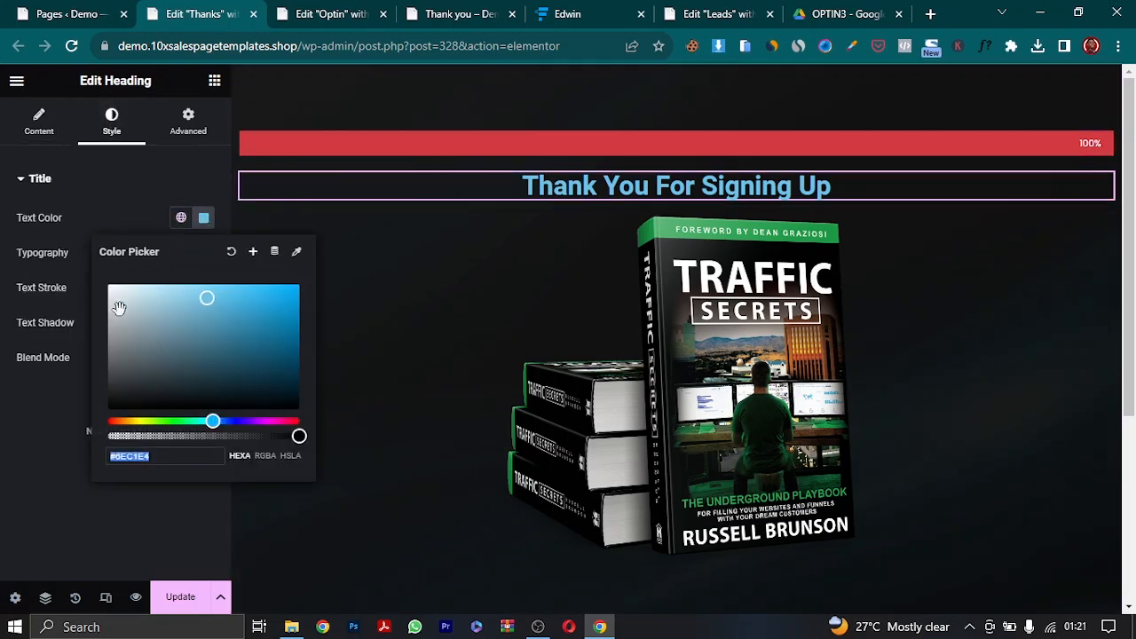
pyautogui.moveTo(107, 296); pyautogui.dragTo(105, 283)
pyautogui.click(10, 432)
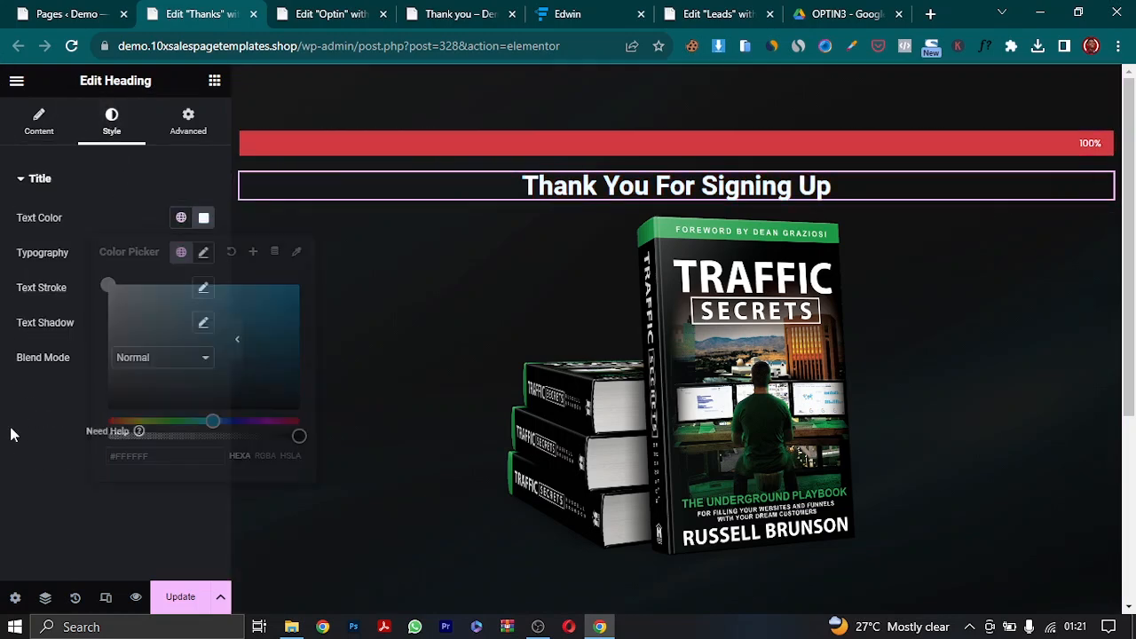
# - Set the "Thank You For Signing Up" heading's font size to 50 px and its font family to Poppins
pyautogui.click(203, 255)
pyautogui.moveTo(27, 384); pyautogui.dragTo(59, 385)
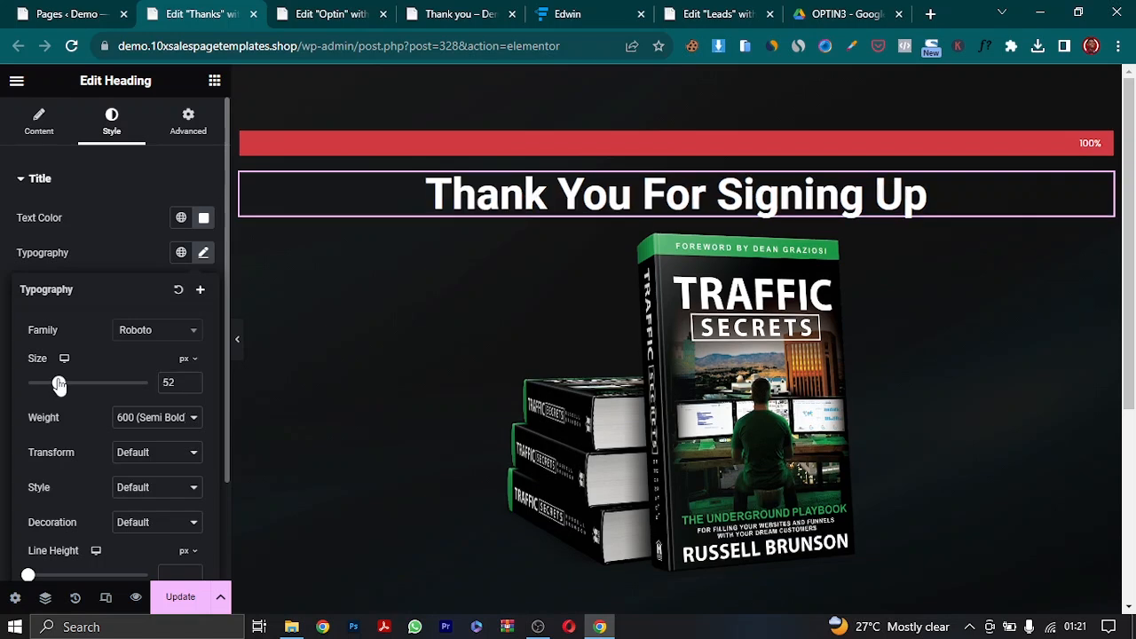
pyautogui.click(192, 386)
pyautogui.click(191, 386)
pyautogui.click(158, 330)
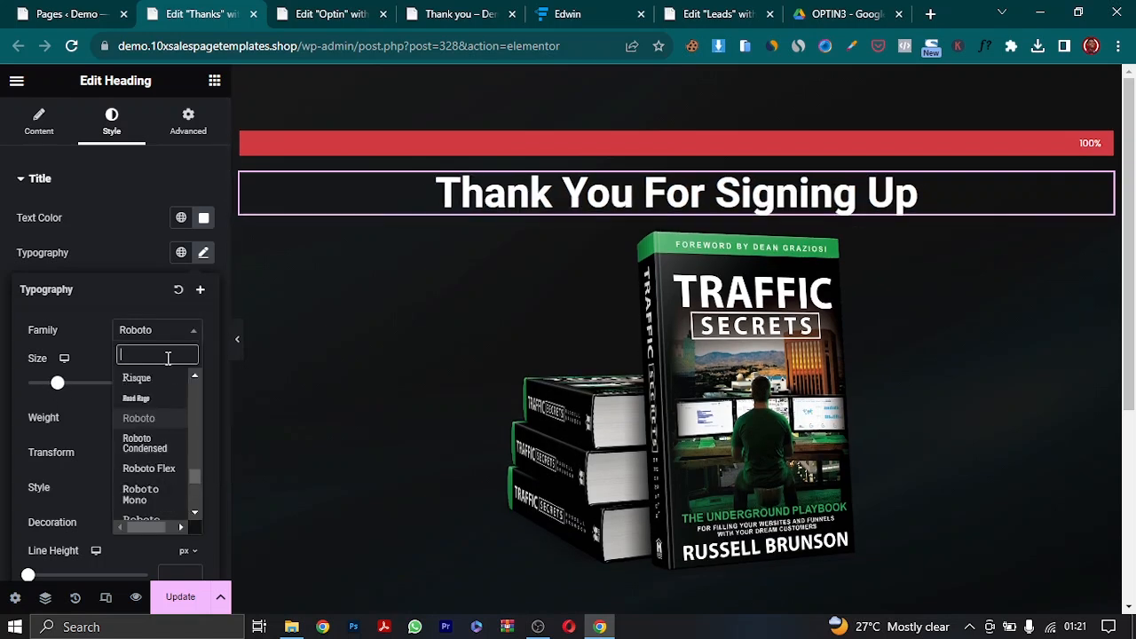
pyautogui.write('pop')
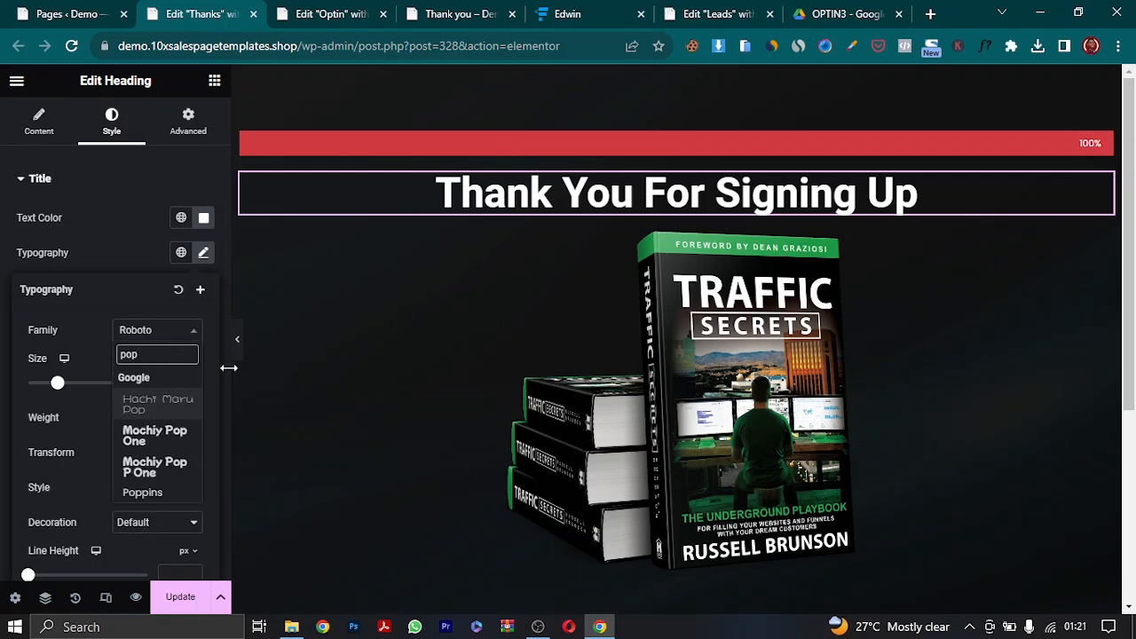
pyautogui.click(164, 492)
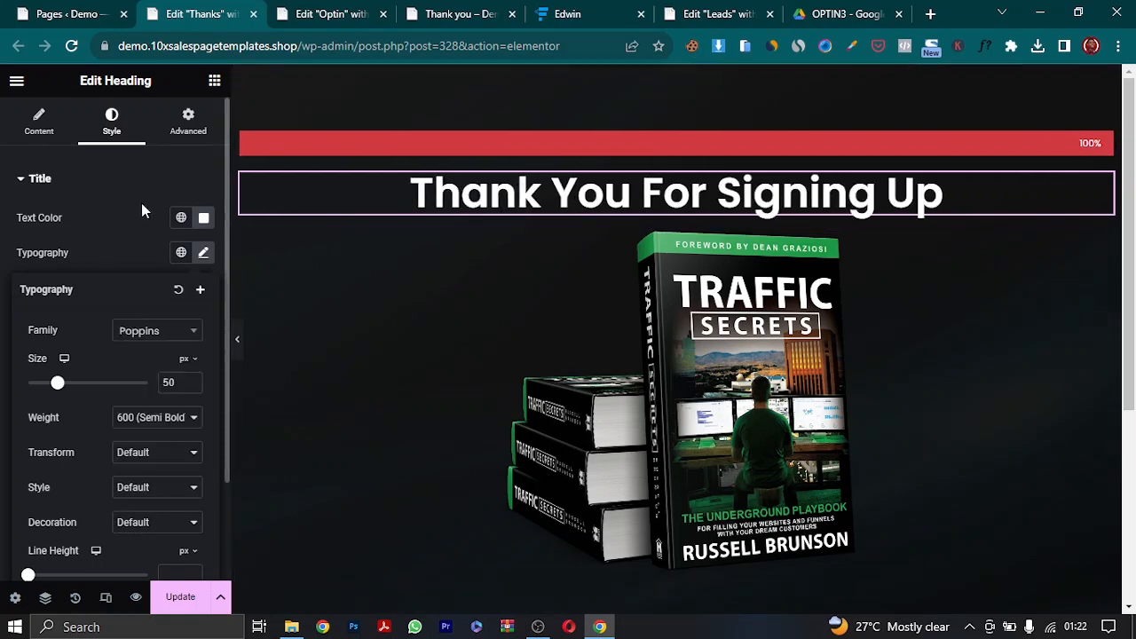
# - Set the heading's top margin to 14 px and its bottom margin to 20 px
pyautogui.click(188, 122)
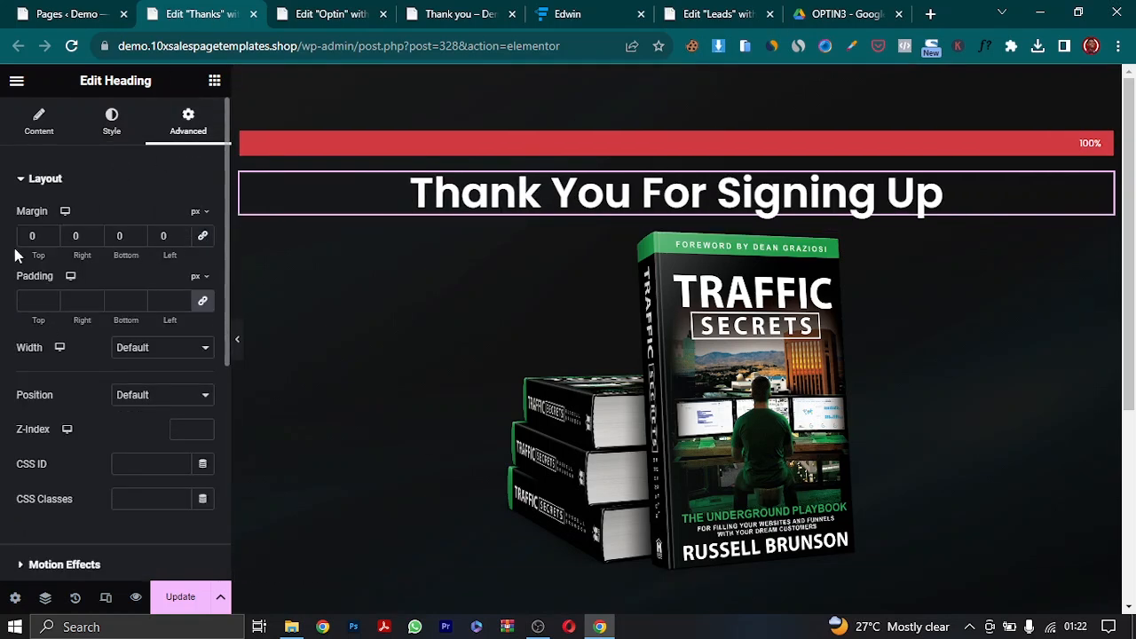
pyautogui.click(50, 232)
pyautogui.click(49, 232)
pyautogui.click(49, 231)
pyautogui.click(48, 231)
pyautogui.click(49, 231)
pyautogui.click(49, 232)
pyautogui.click(48, 232)
pyautogui.click(49, 231)
pyautogui.click(49, 232)
pyautogui.click(147, 230)
pyautogui.click(139, 233)
pyautogui.click(138, 234)
pyautogui.click(139, 233)
pyautogui.click(140, 233)
pyautogui.click(140, 233)
pyautogui.click(140, 233)
pyautogui.click(140, 234)
pyautogui.click(139, 233)
pyautogui.click(139, 234)
pyautogui.click(140, 234)
pyautogui.click(140, 233)
pyautogui.click(139, 233)
pyautogui.click(139, 234)
pyautogui.click(139, 239)
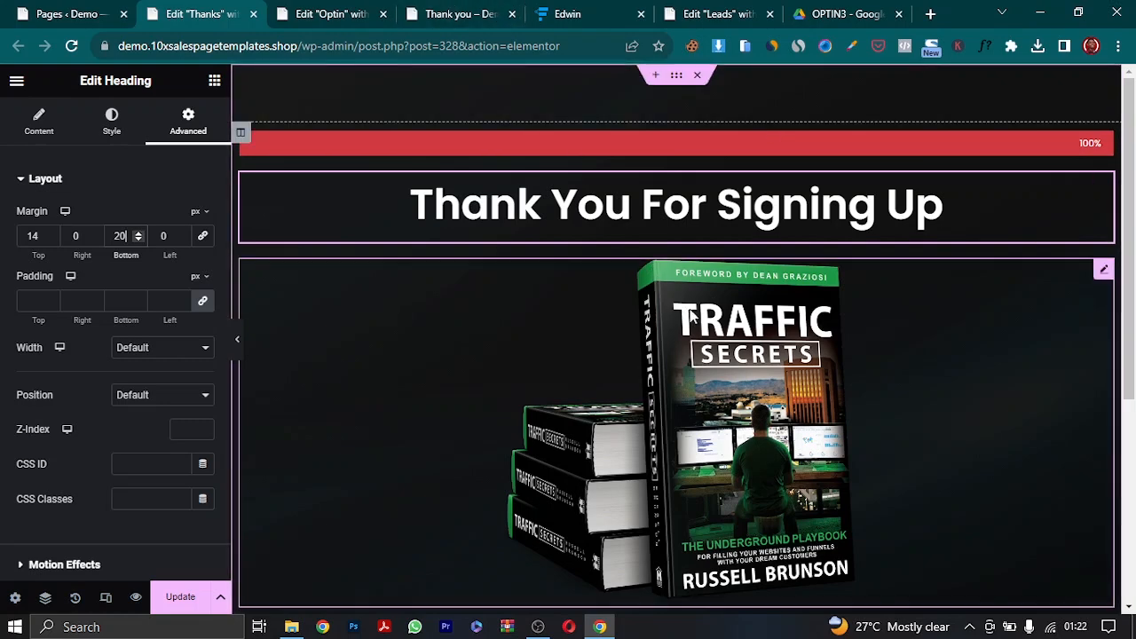
# - Add a Button widget below the book image and align it to the center
pyautogui.scroll(-4, 688, 311)
pyautogui.click(213, 81)
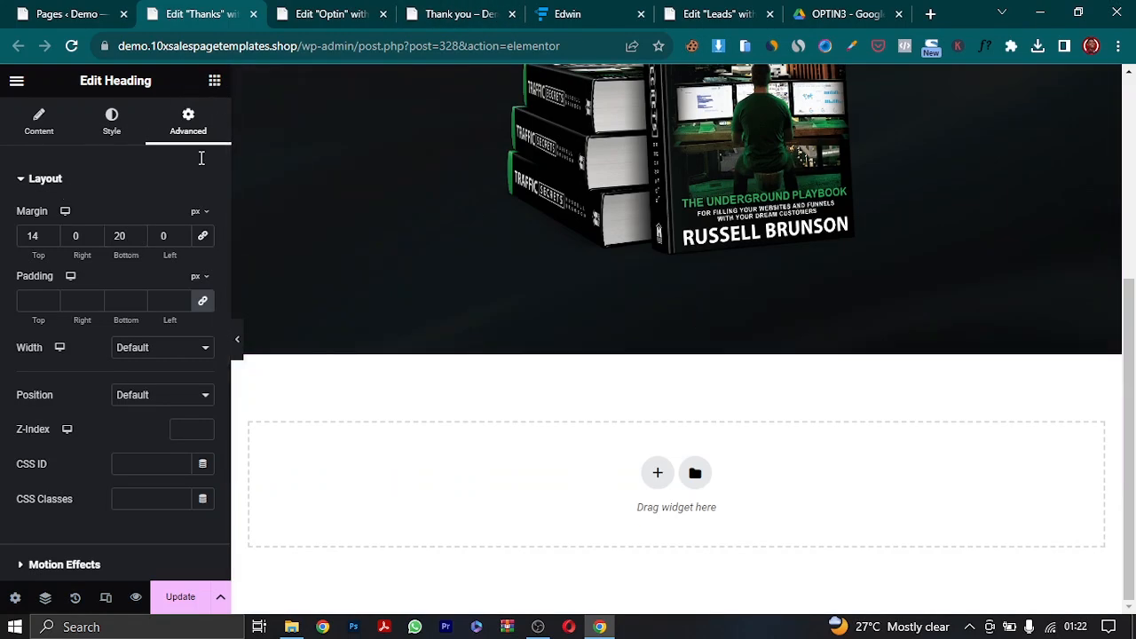
pyautogui.moveTo(168, 510); pyautogui.dragTo(642, 252)
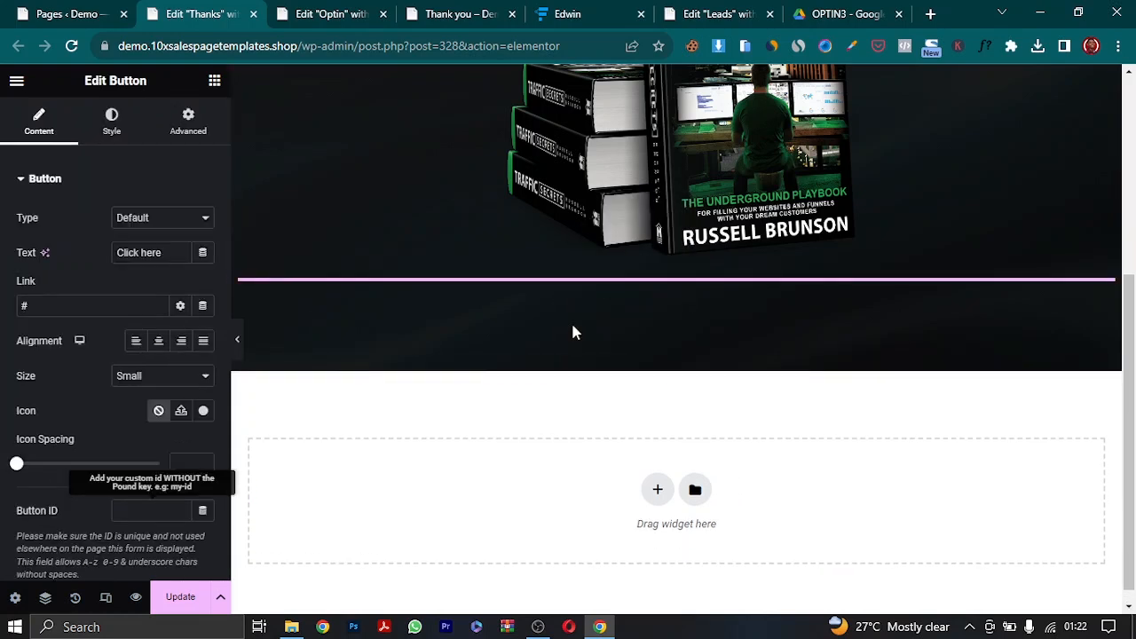
pyautogui.click(159, 344)
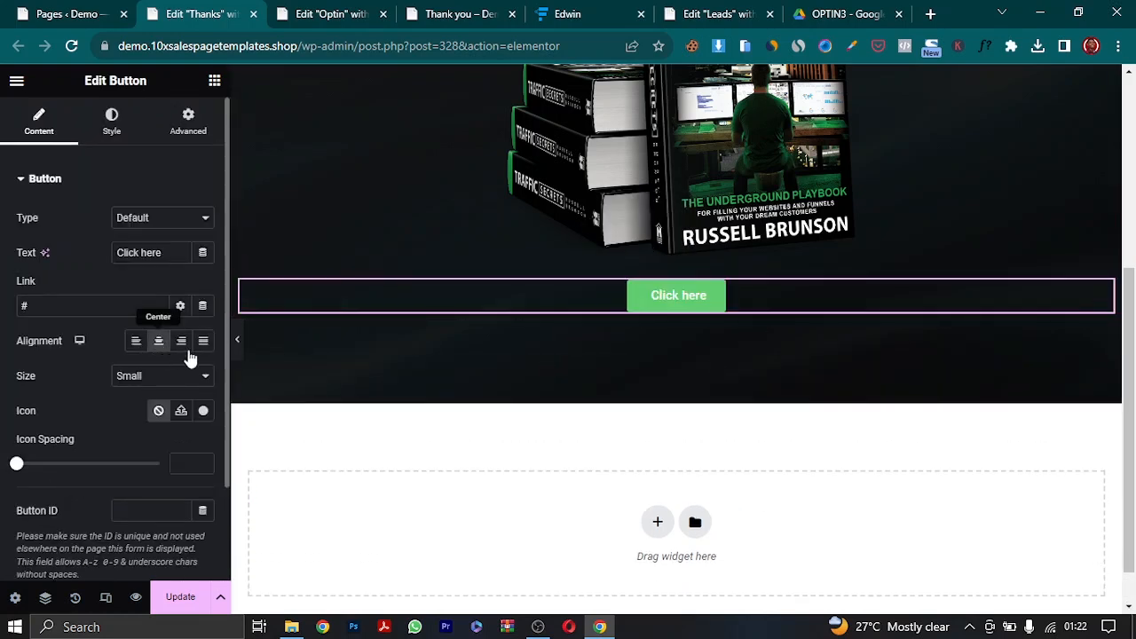
pyautogui.scroll(4, 657, 266)
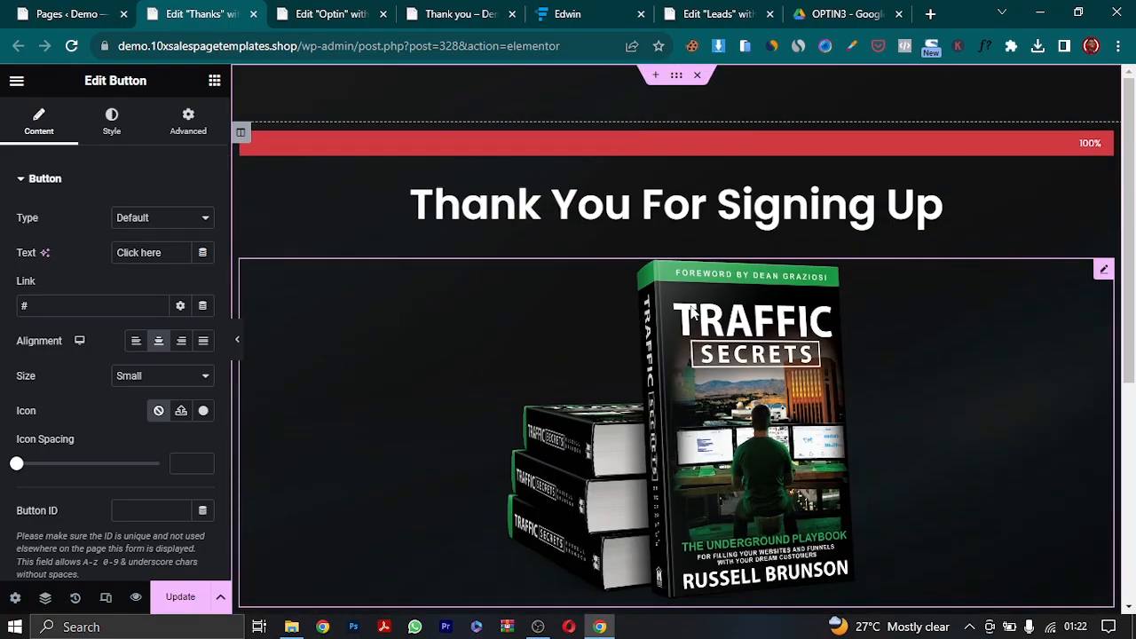
pyautogui.scroll(-4, 701, 320)
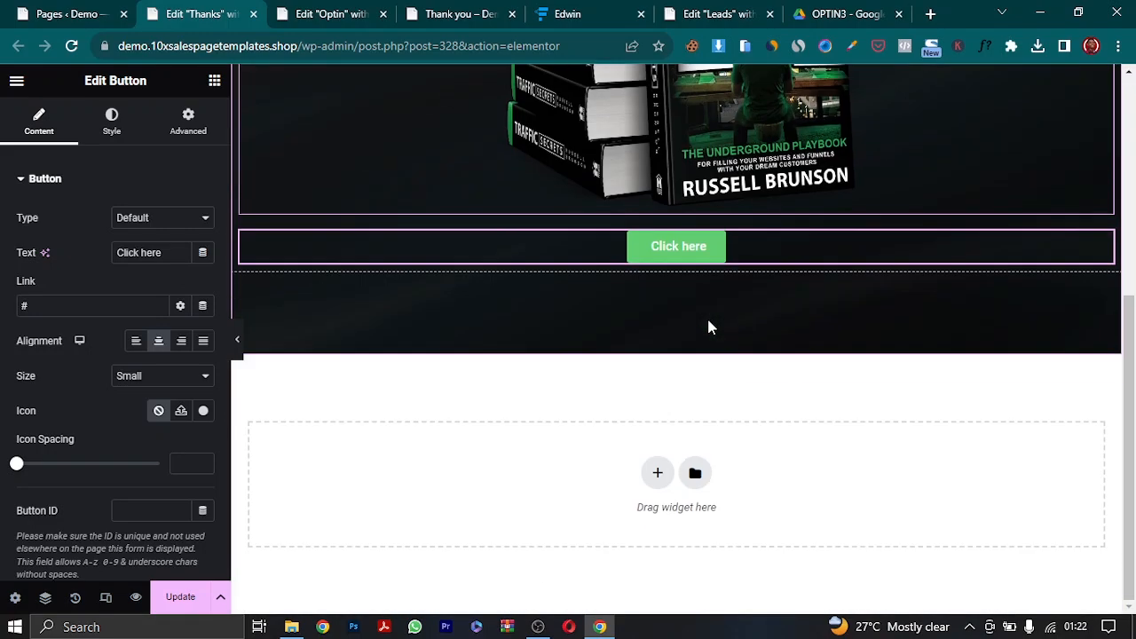
# - Copy the text "Downlaod Here" from the published Thank you page and use it as the new button's text
pyautogui.click(488, 9)
pyautogui.scroll(-2, 619, 349)
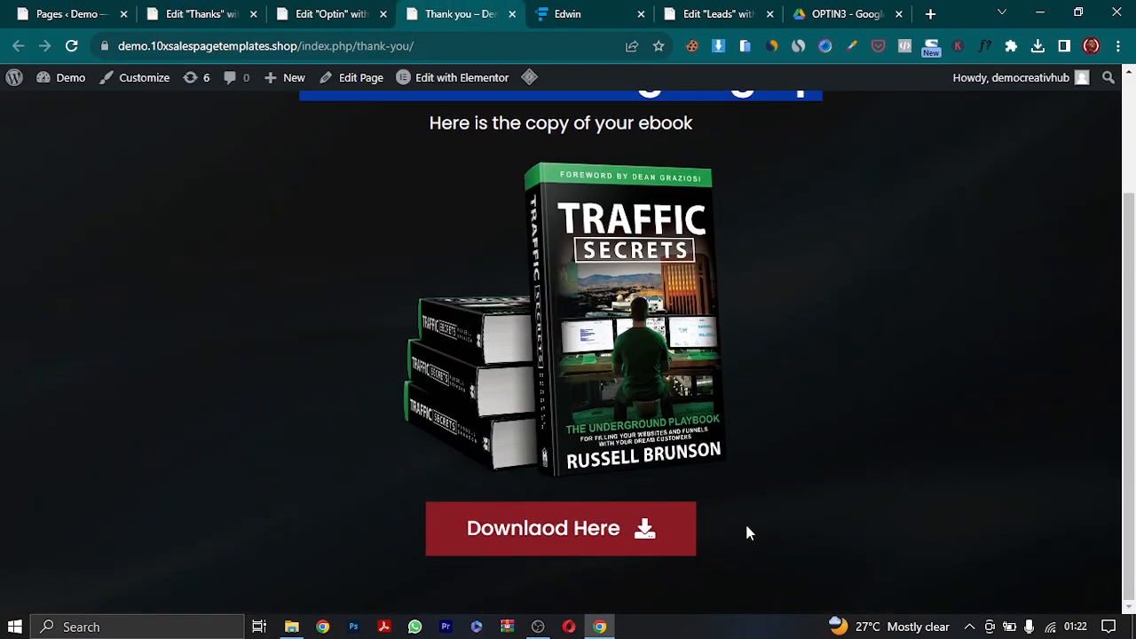
pyautogui.moveTo(690, 540); pyautogui.dragTo(481, 547)
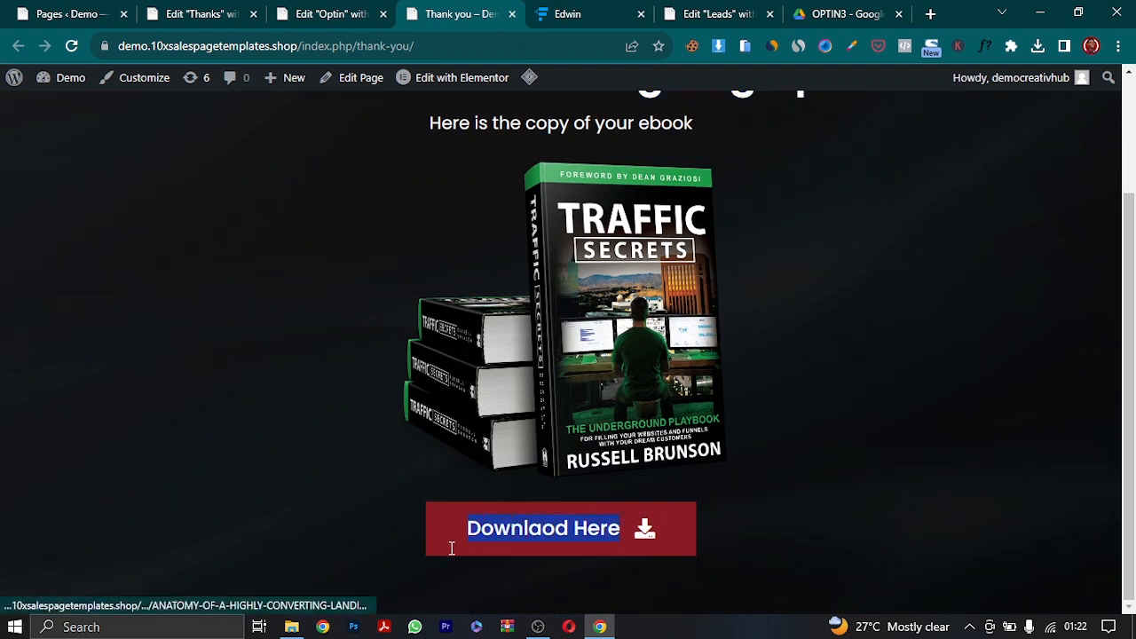
pyautogui.rightClick(509, 538)
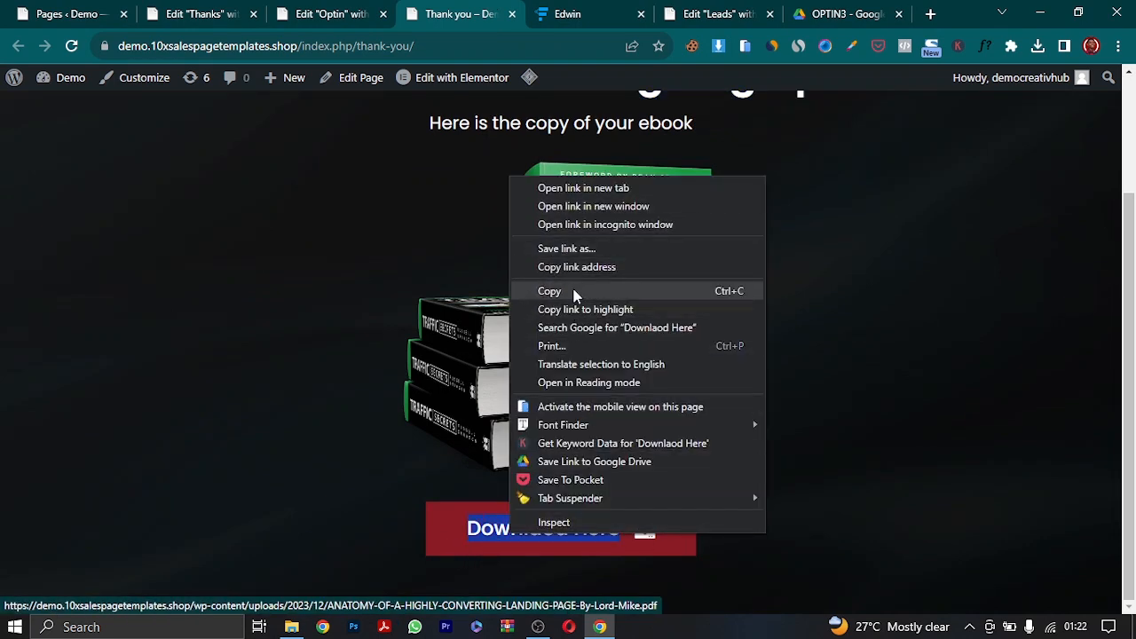
pyautogui.click(550, 292)
pyautogui.click(203, 13)
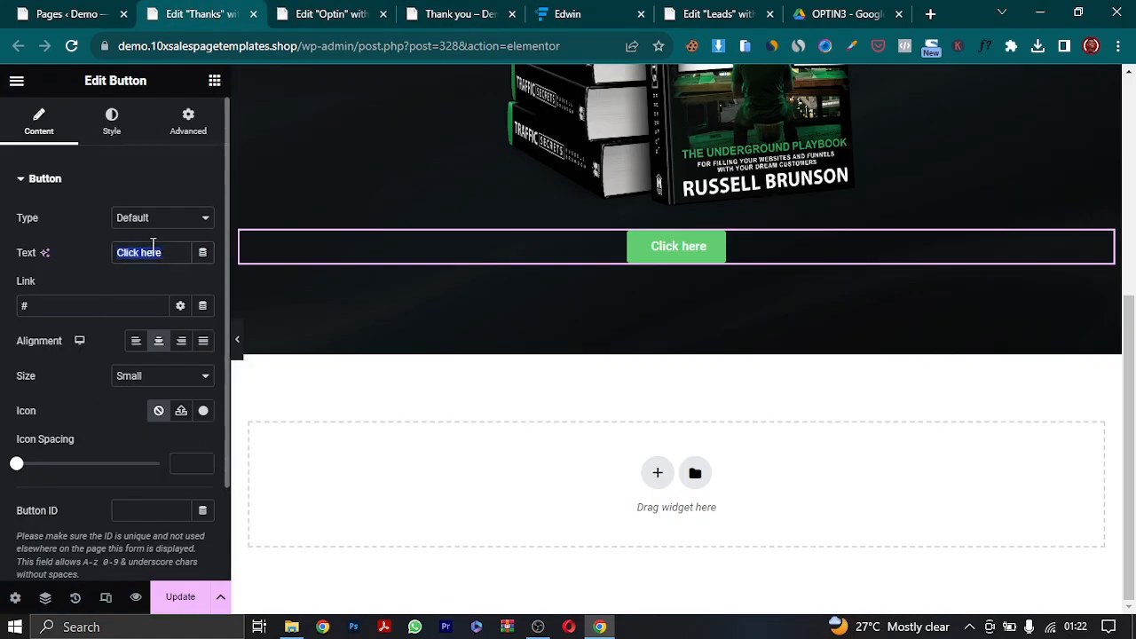
pyautogui.hotkey('ctrl', 'v')
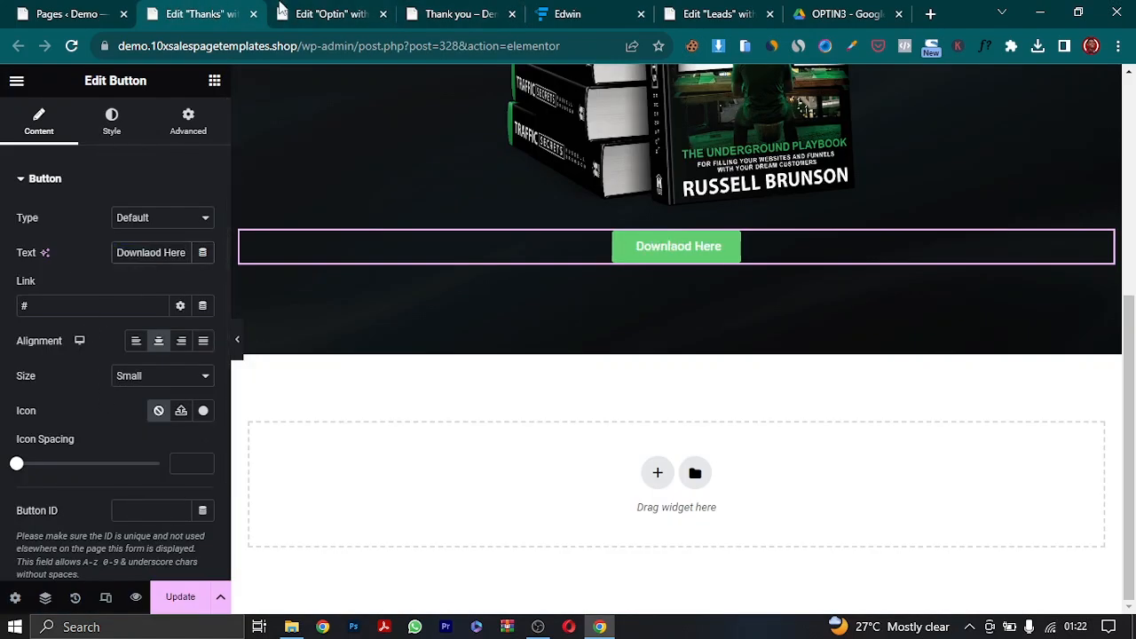
# - Replace the green button on the Thanks page with a copy of the Optin page's "Yes! I Want The Ebook" button
pyautogui.click(320, 14)
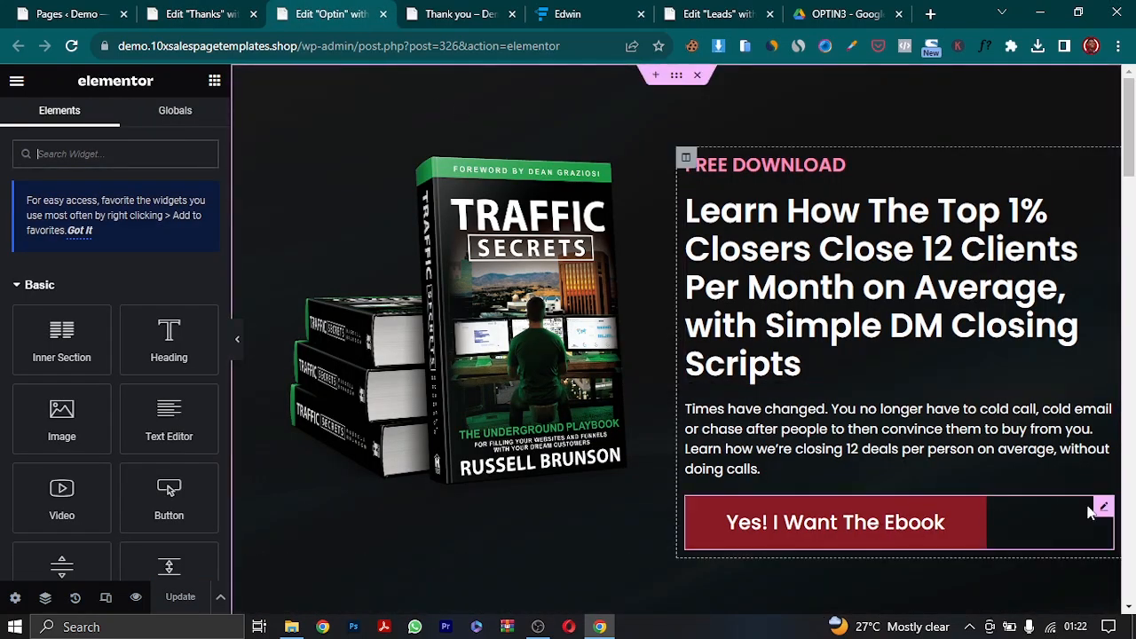
pyautogui.rightClick(1105, 506)
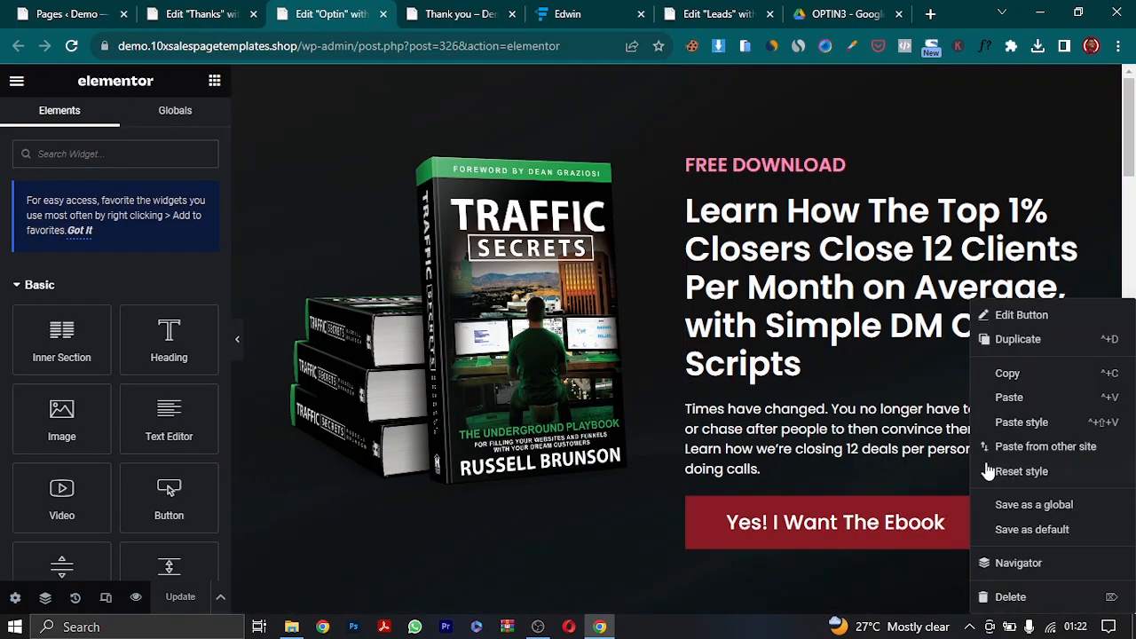
pyautogui.click(1001, 373)
pyautogui.click(200, 13)
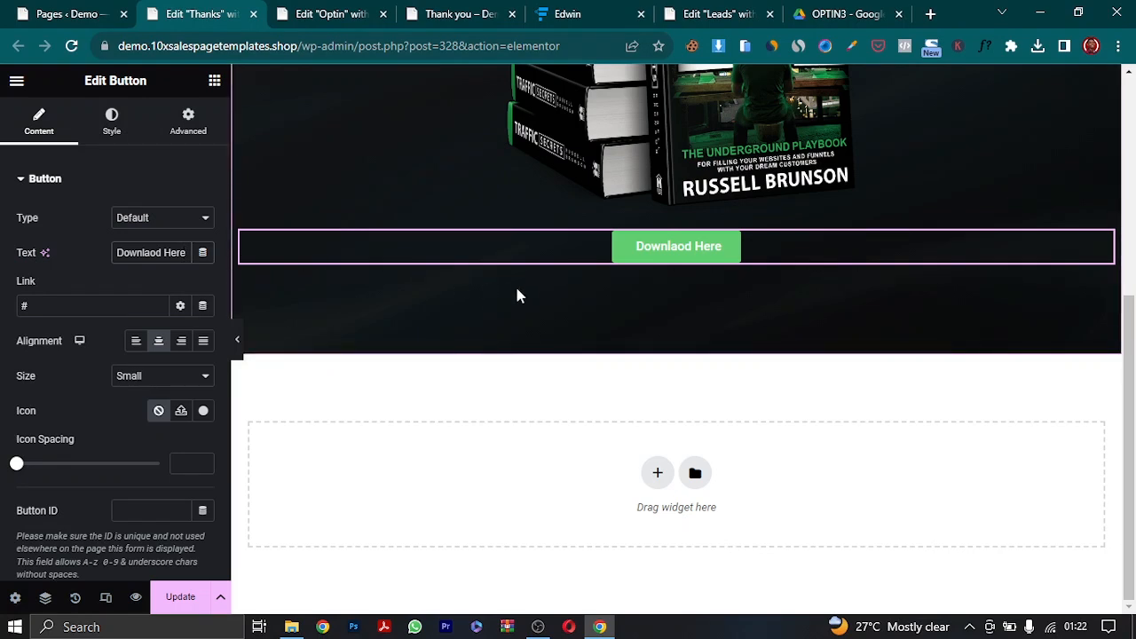
pyautogui.rightClick(532, 246)
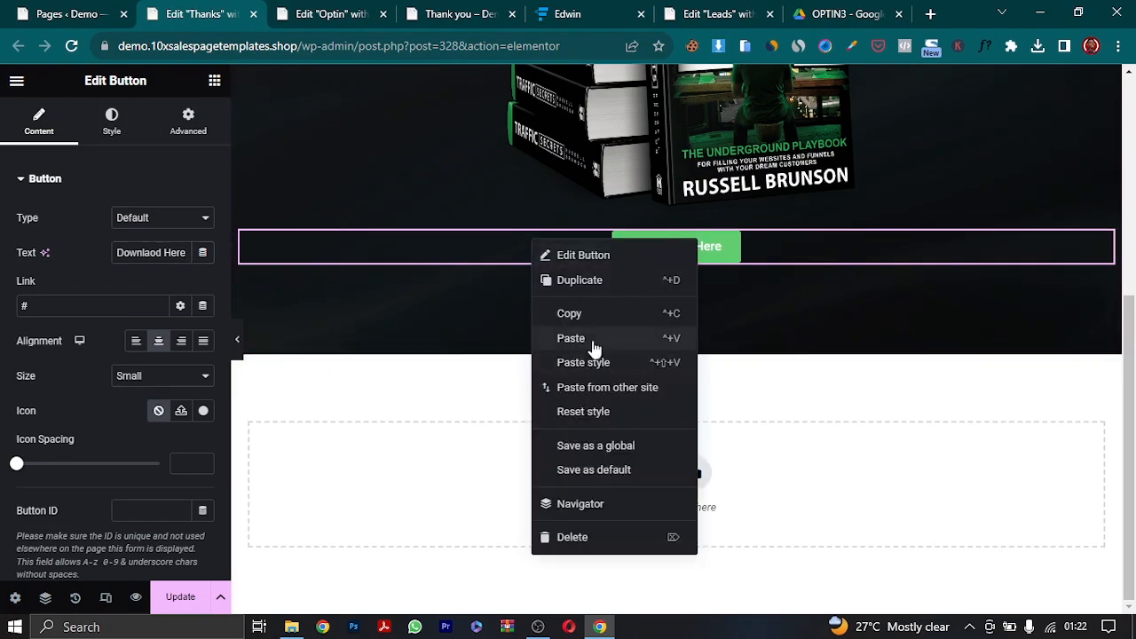
pyautogui.click(594, 341)
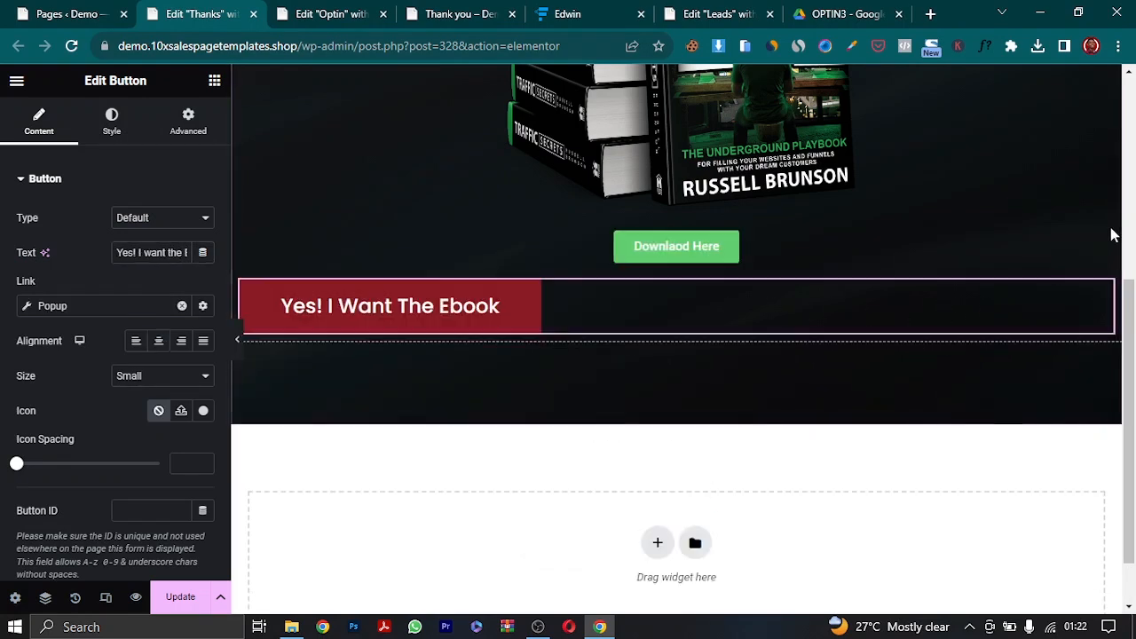
pyautogui.rightClick(1102, 247)
pyautogui.click(1012, 538)
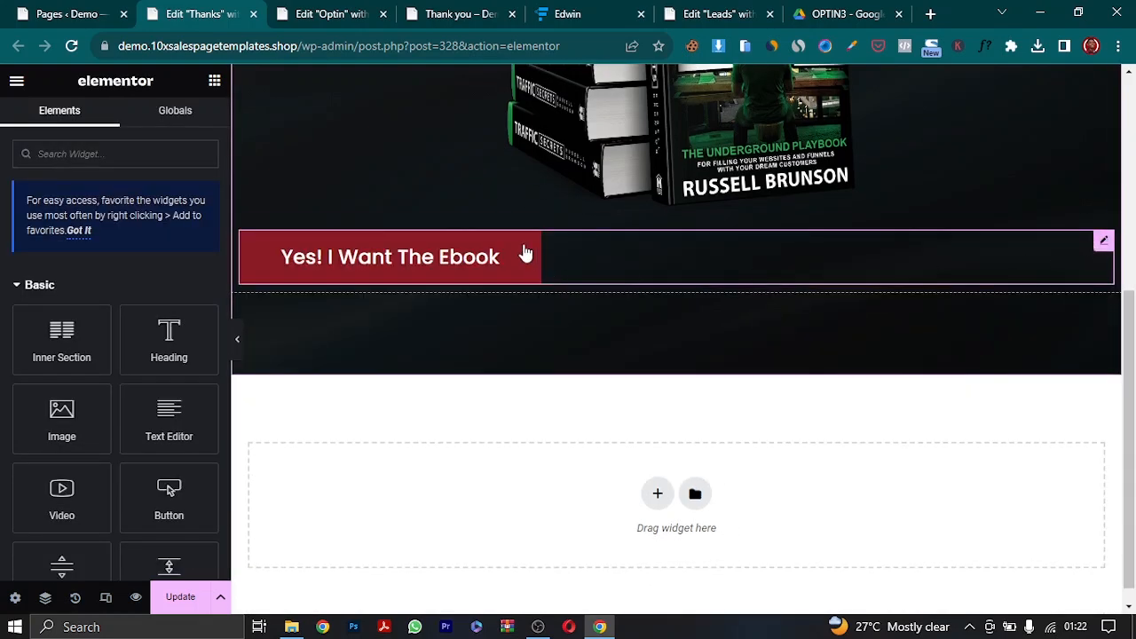
# - Change the red button's text to "Downlaod Here", copied from the published Thank you page, and align the button to the center
pyautogui.click(1106, 241)
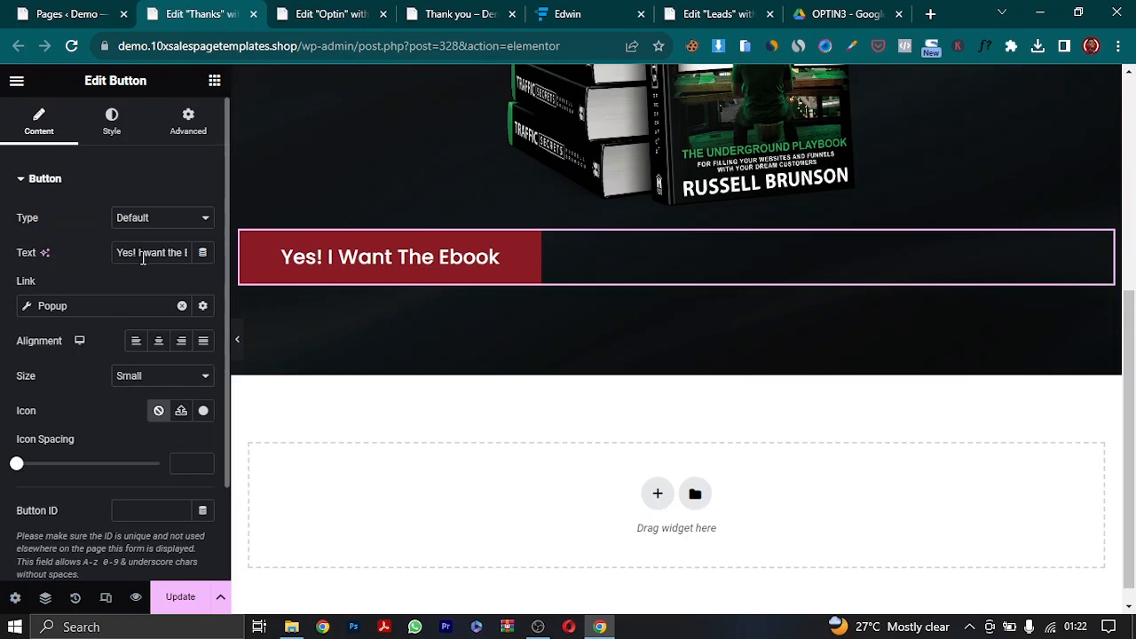
pyautogui.click(337, 13)
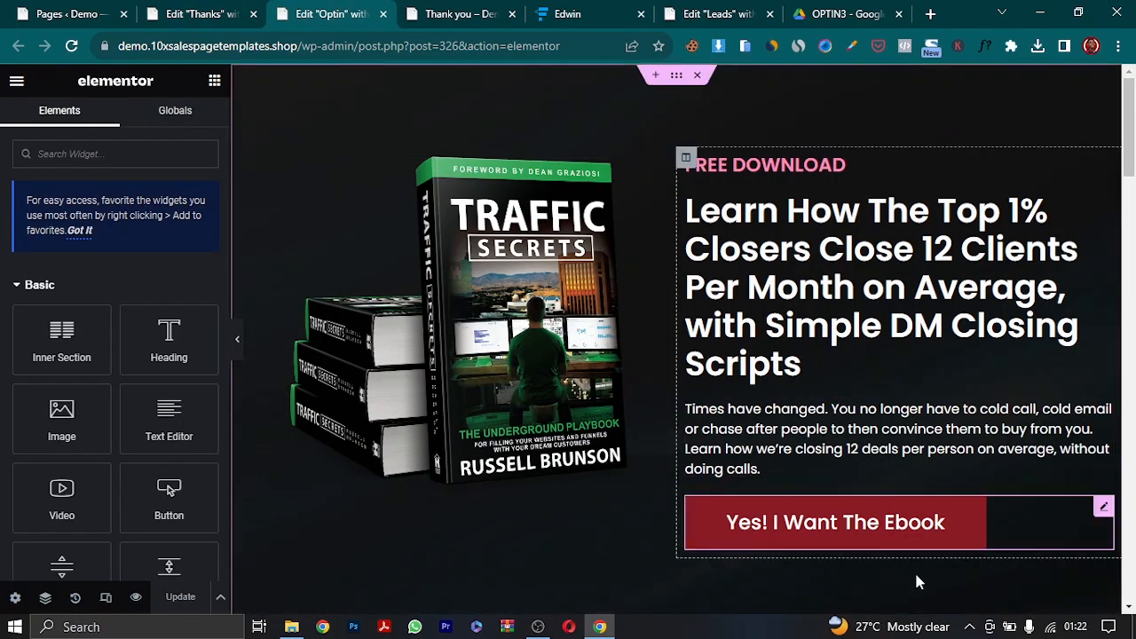
pyautogui.click(461, 13)
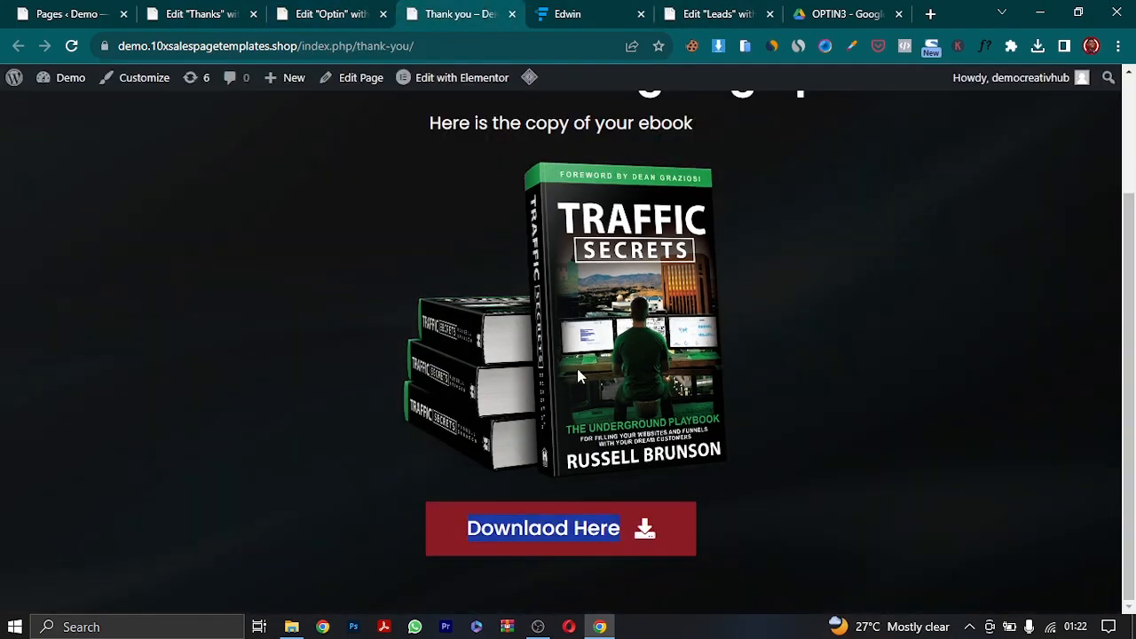
pyautogui.rightClick(556, 542)
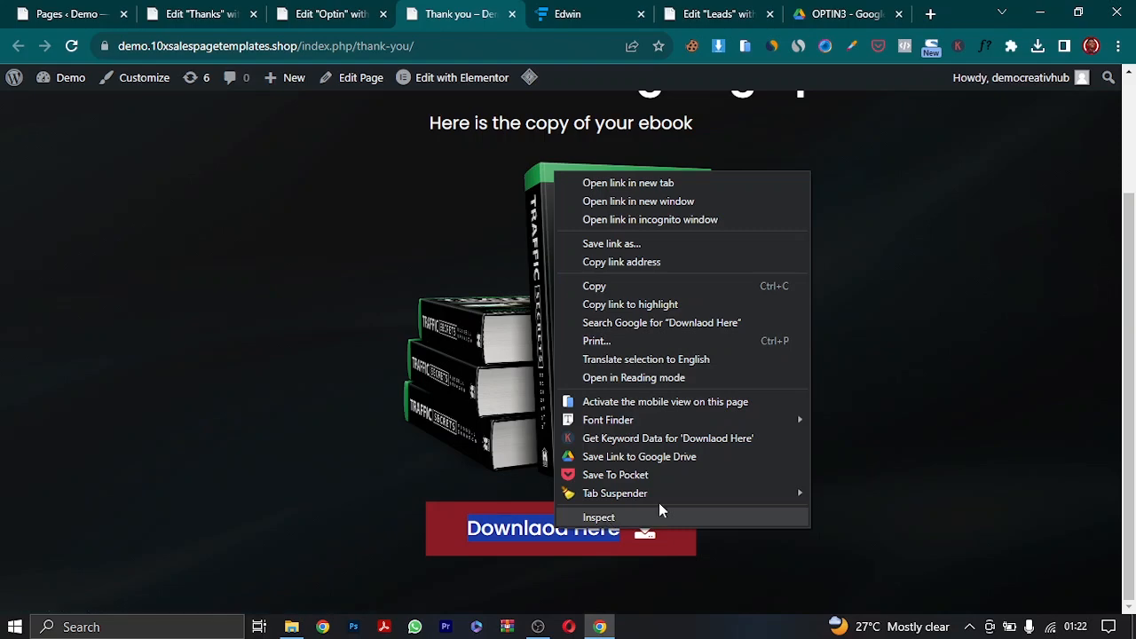
pyautogui.click(595, 286)
pyautogui.click(241, 26)
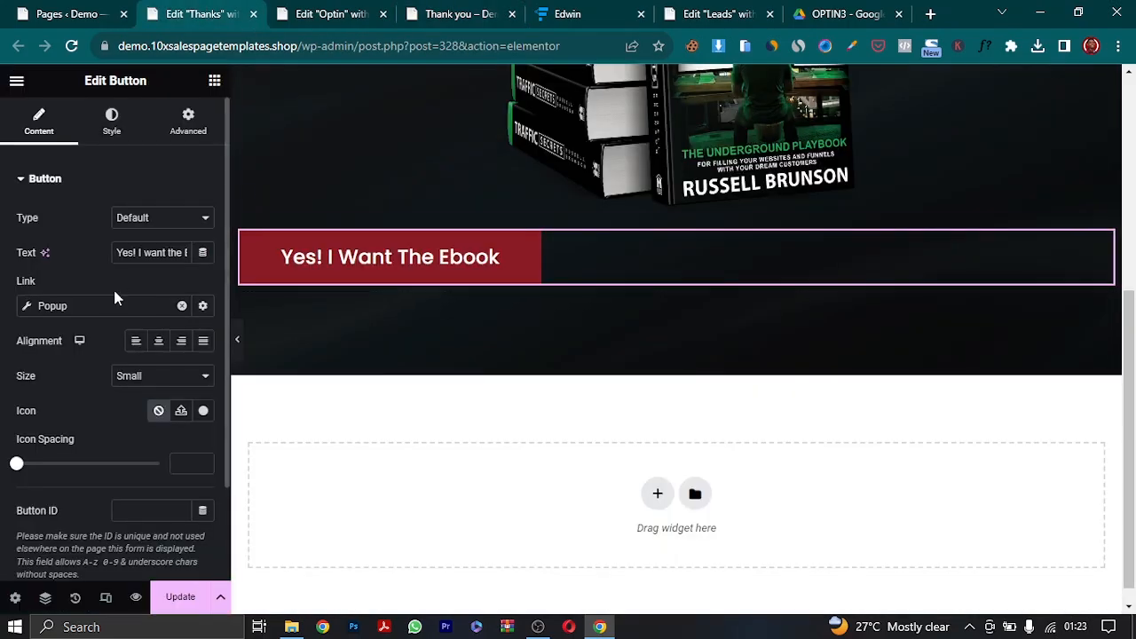
pyautogui.tripleClick(144, 252)
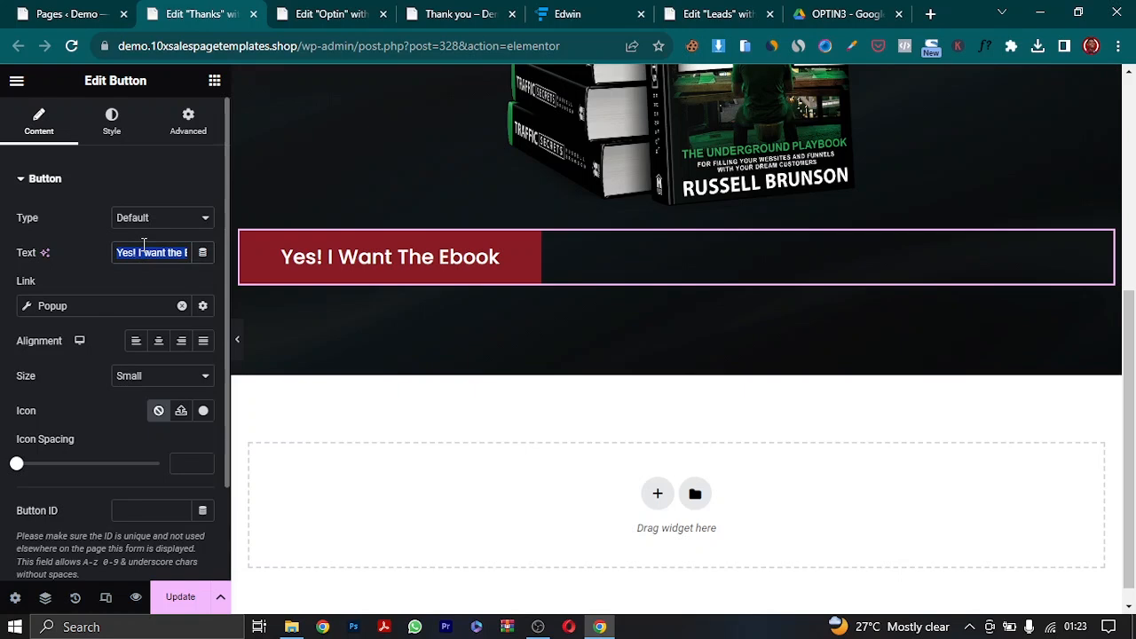
pyautogui.hotkey('ctrl', 'v')
pyautogui.click(158, 341)
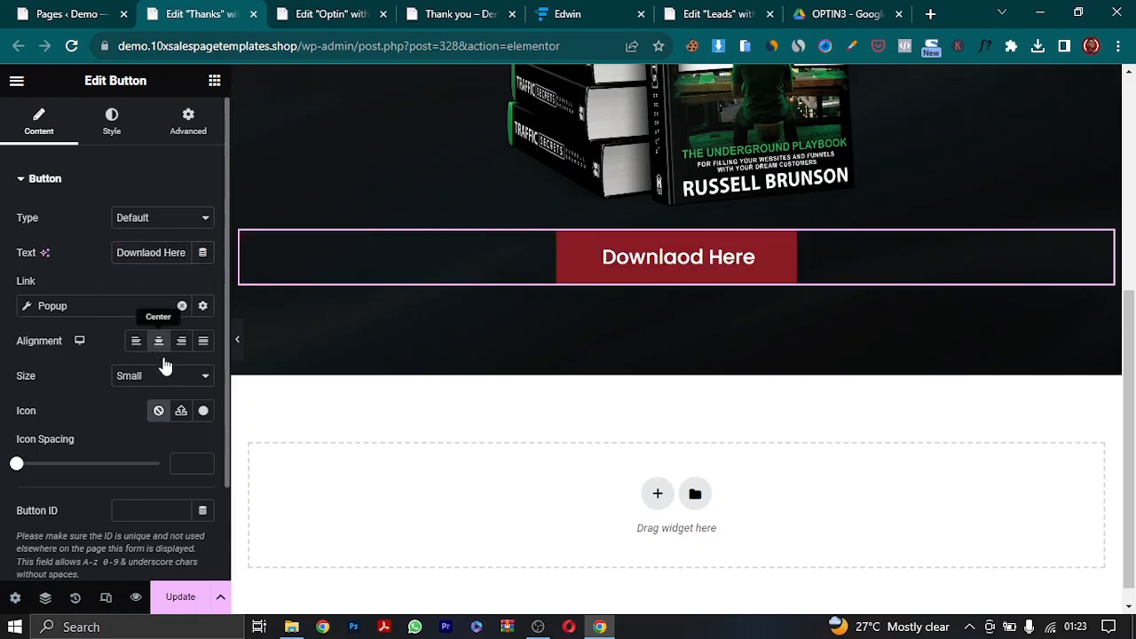
# - Add the Download icon from the icon library to the red button and set its position to After
pyautogui.click(203, 411)
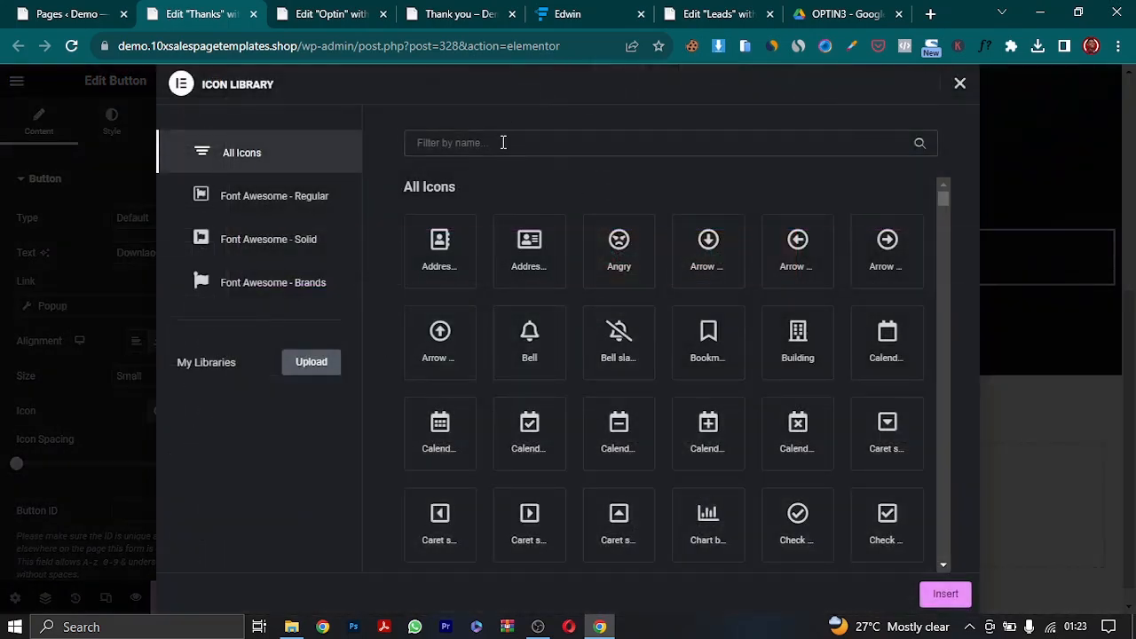
pyautogui.click(502, 142)
pyautogui.write('do')
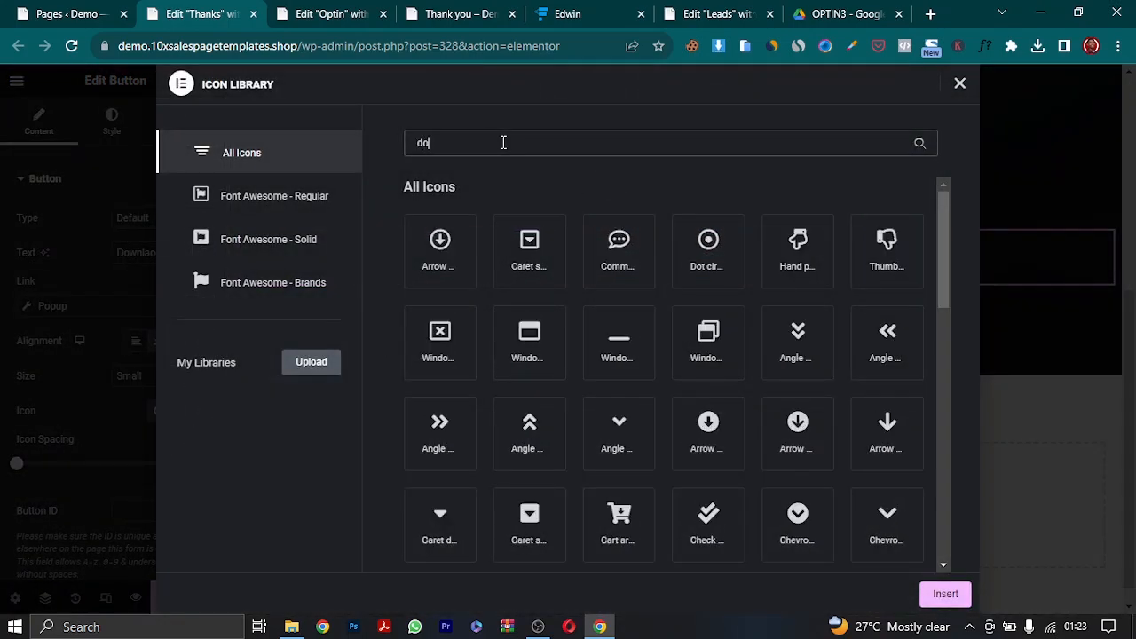
pyautogui.write('w')
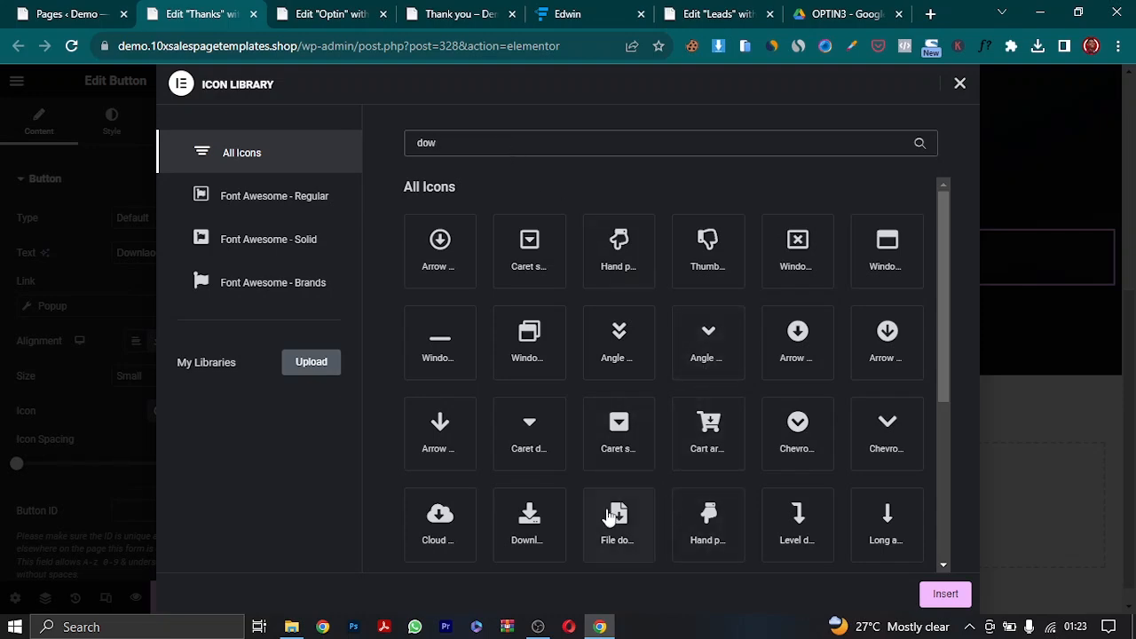
pyautogui.click(522, 535)
pyautogui.click(945, 594)
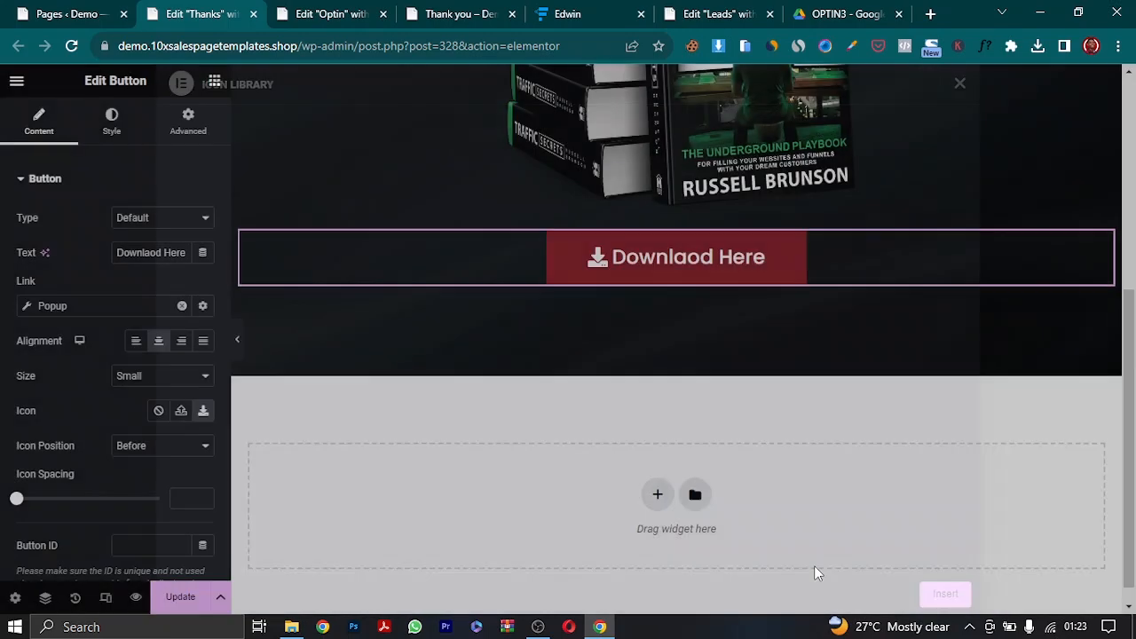
pyautogui.click(190, 446)
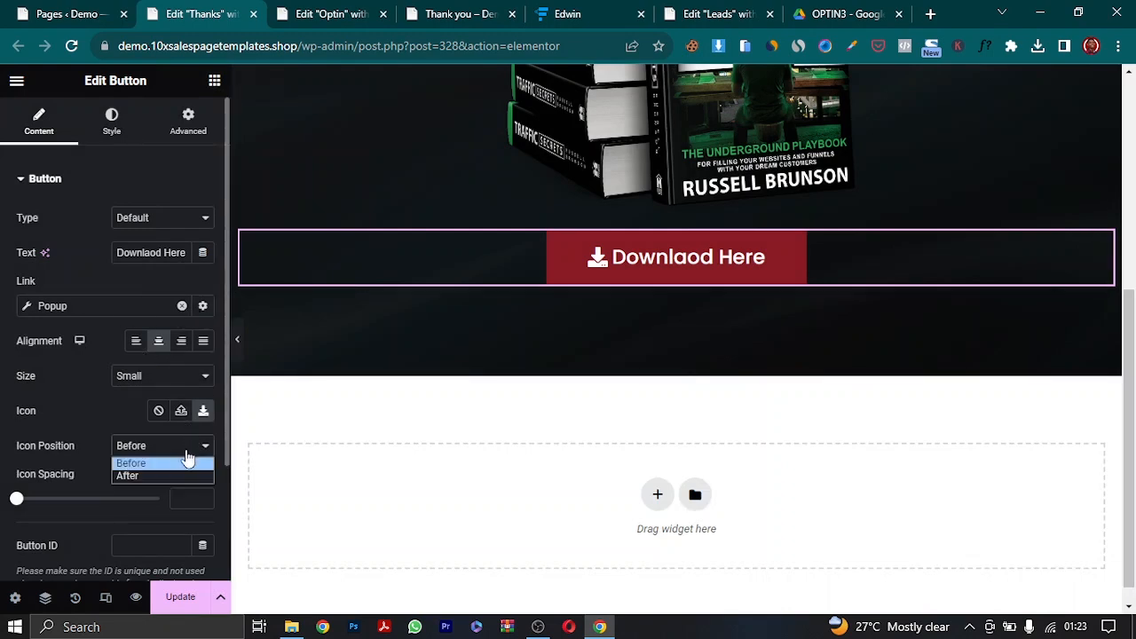
pyautogui.click(126, 476)
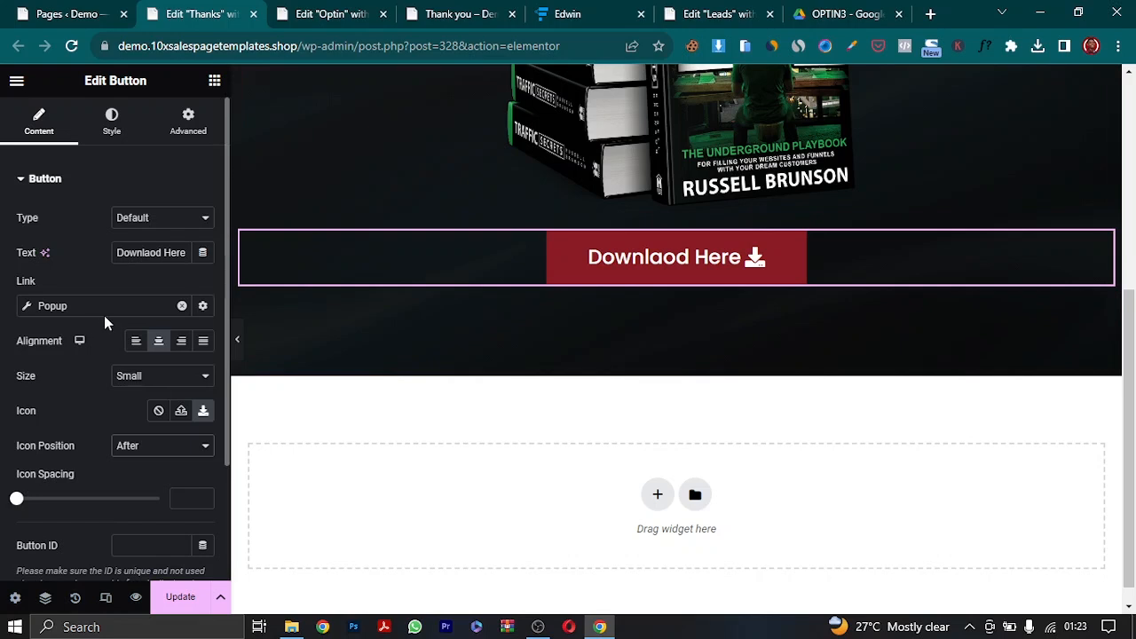
# - Remove the Popup action from the "Downlaod Here" button's link and update the Thanks page
pyautogui.click(181, 306)
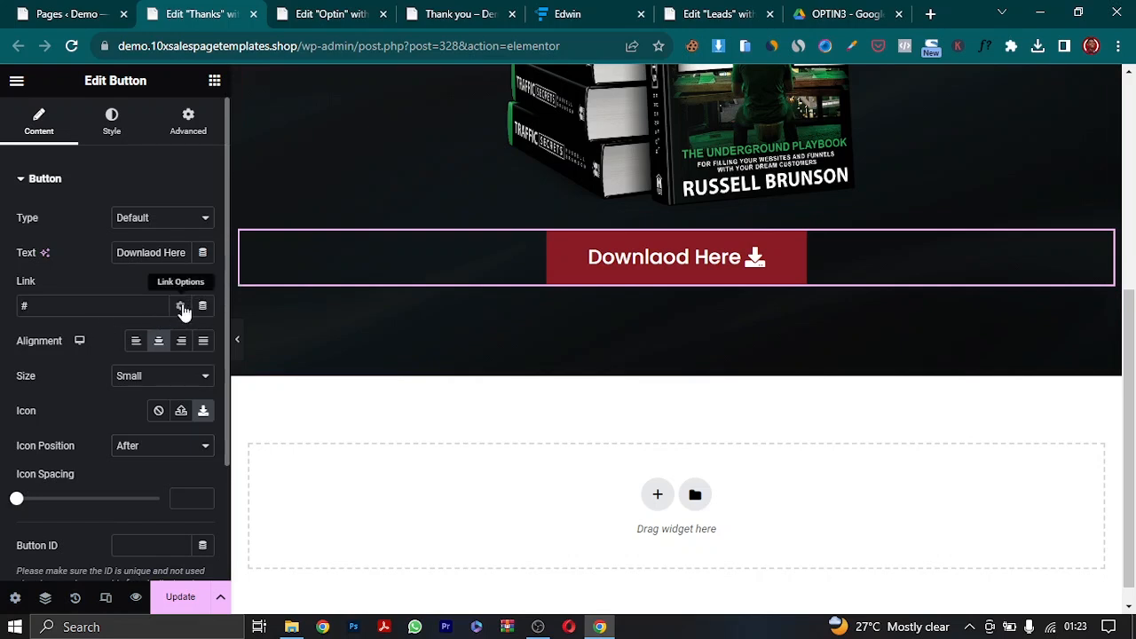
pyautogui.doubleClick(63, 309)
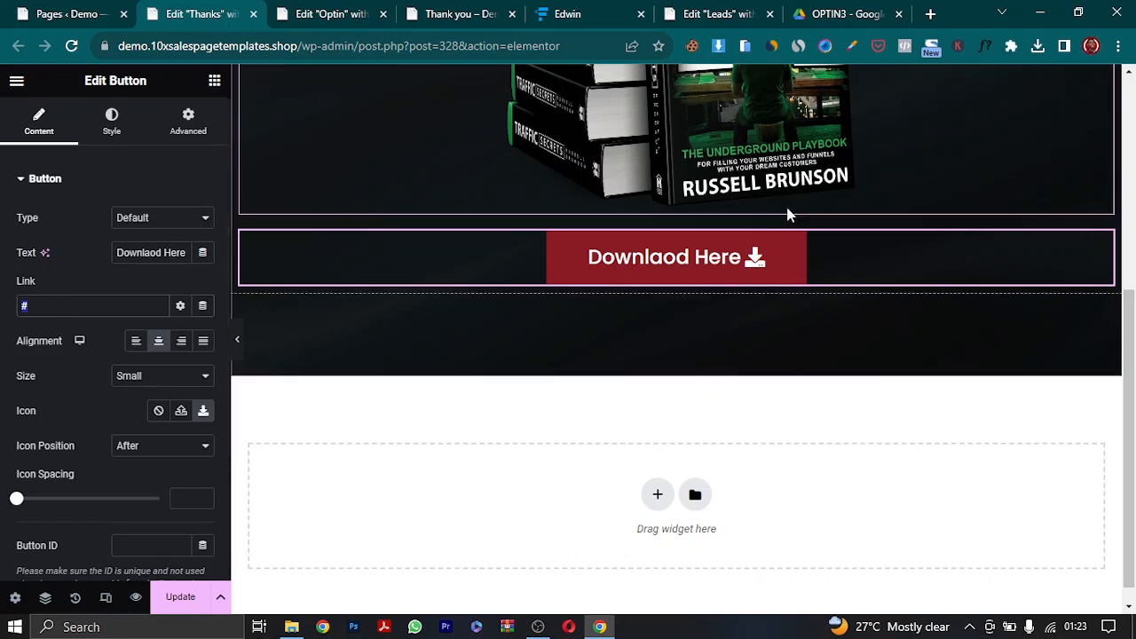
pyautogui.click(179, 599)
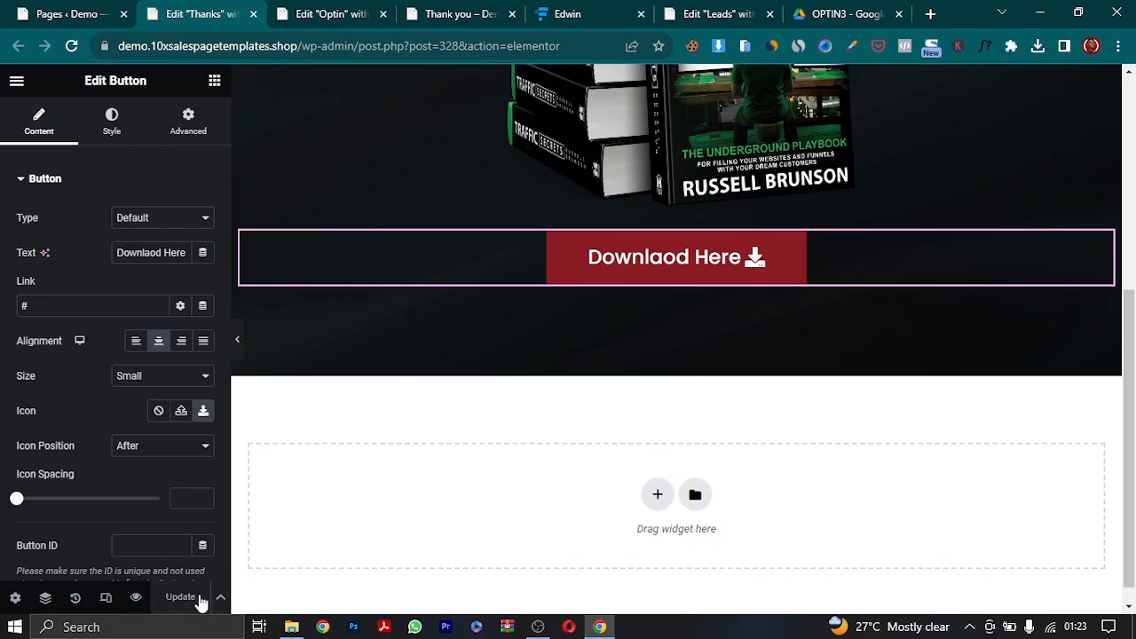
# - Open the WordPress Media Library and look at the landing page PDF's attachment details and the file upload area
pyautogui.click(69, 16)
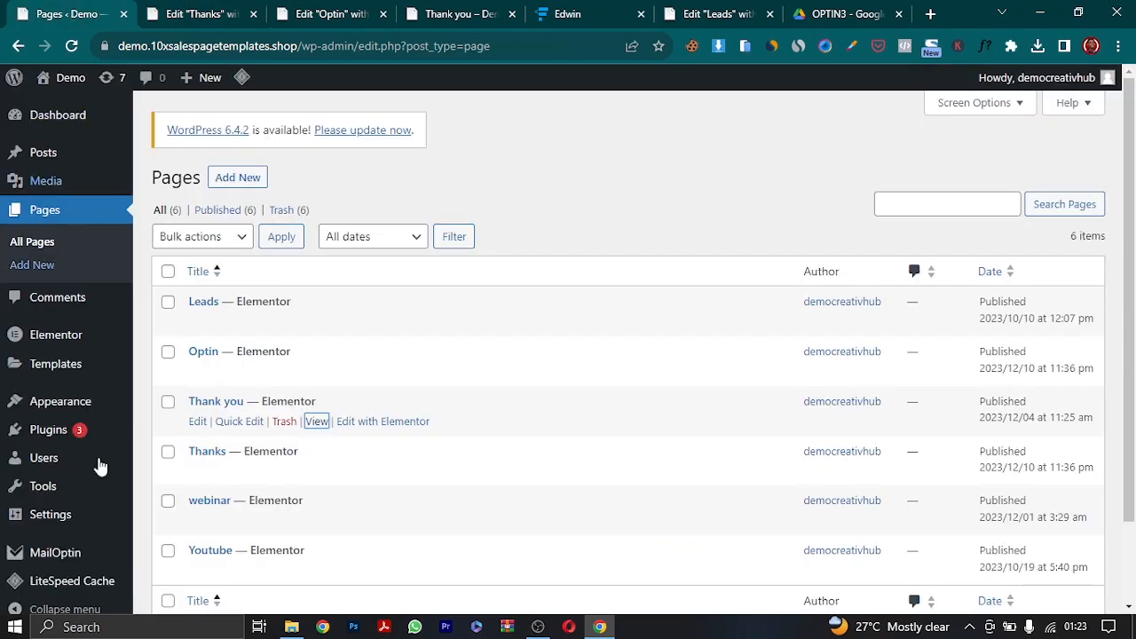
pyautogui.moveTo(47, 193)
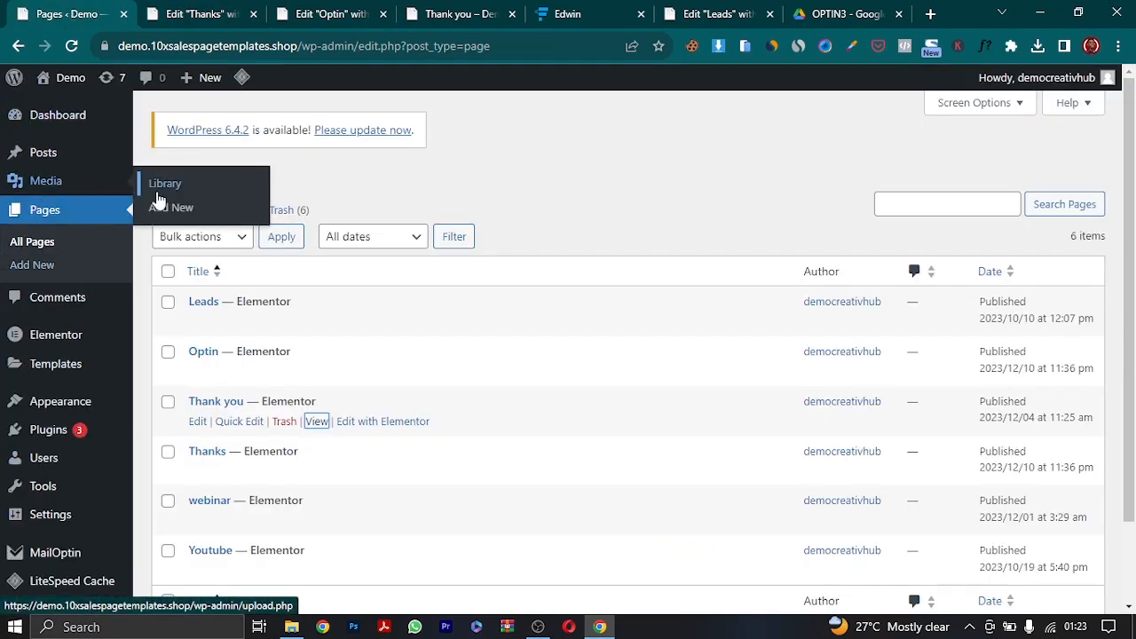
pyautogui.click(157, 192)
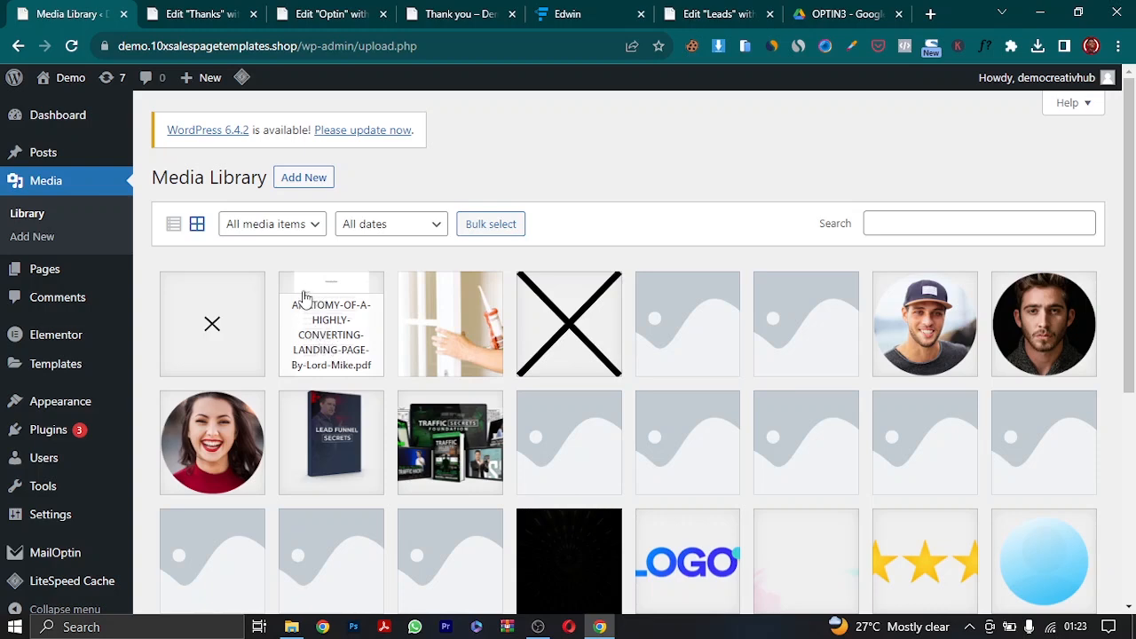
pyautogui.click(326, 328)
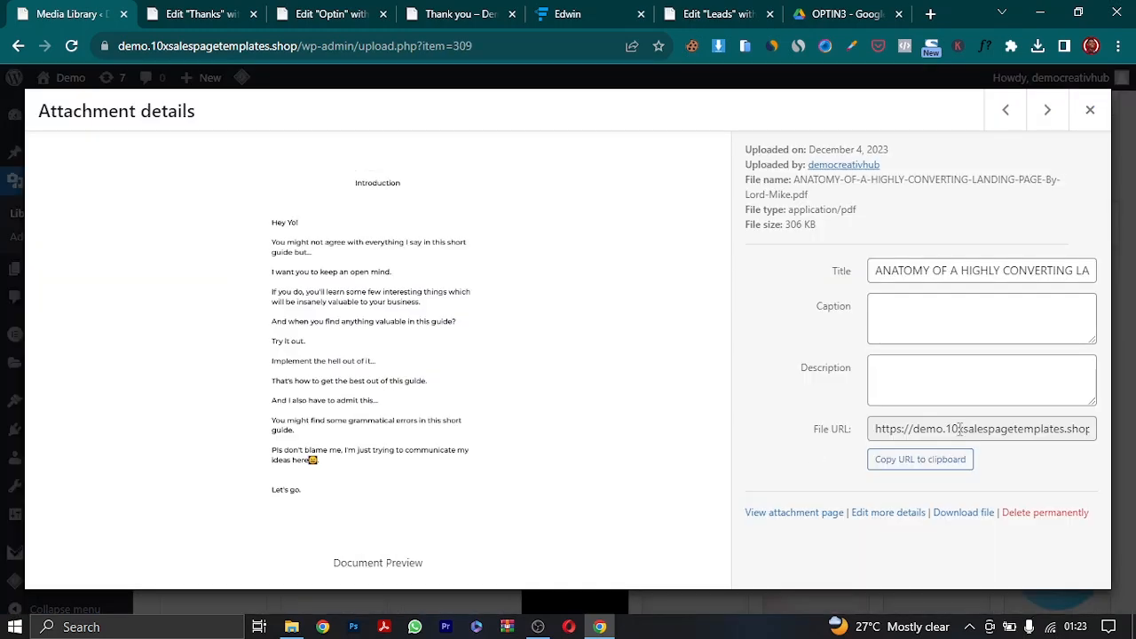
pyautogui.click(1090, 108)
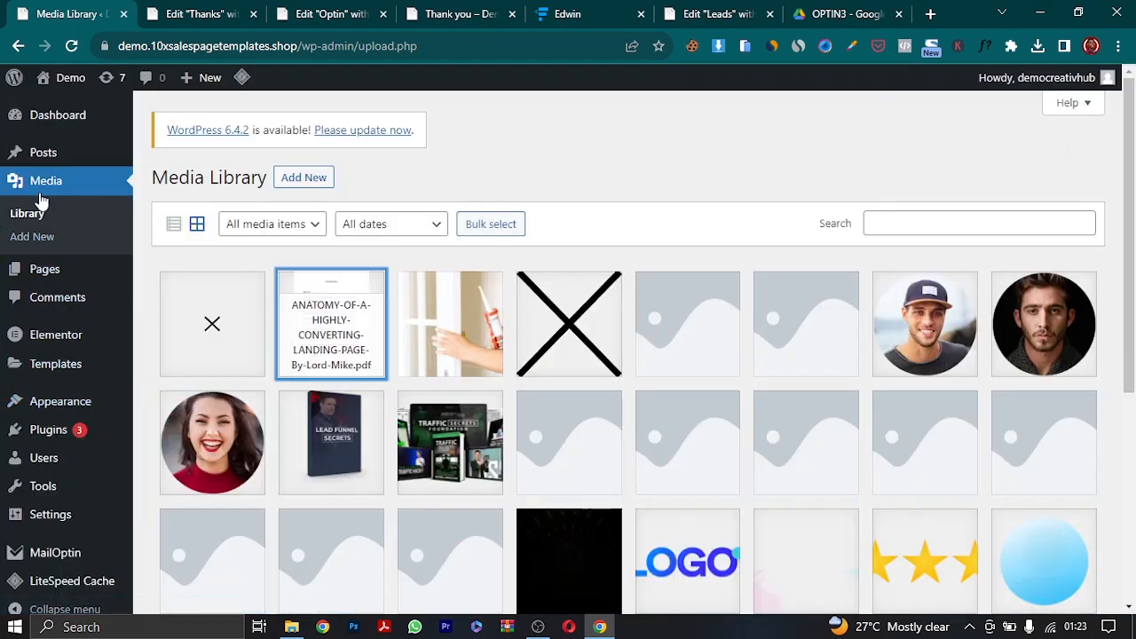
pyautogui.click(319, 180)
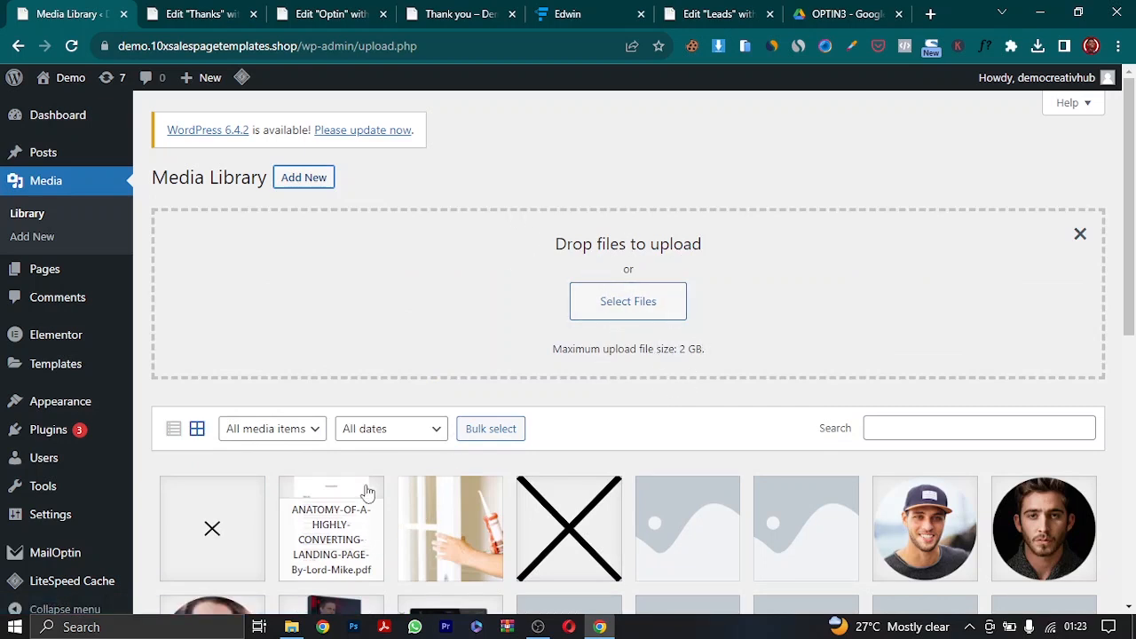
pyautogui.click(1081, 236)
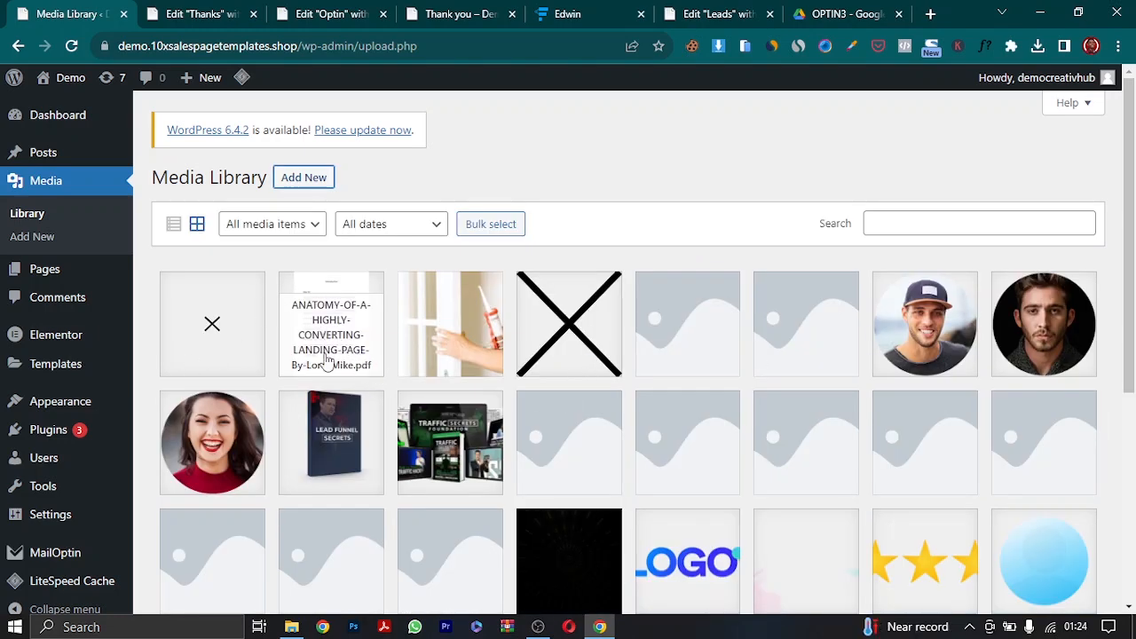
# - Copy the file URL of the "ANATOMY OF A HIGHLY CONVERTING LANDING PAGE" PDF from its attachment details
pyautogui.click(302, 327)
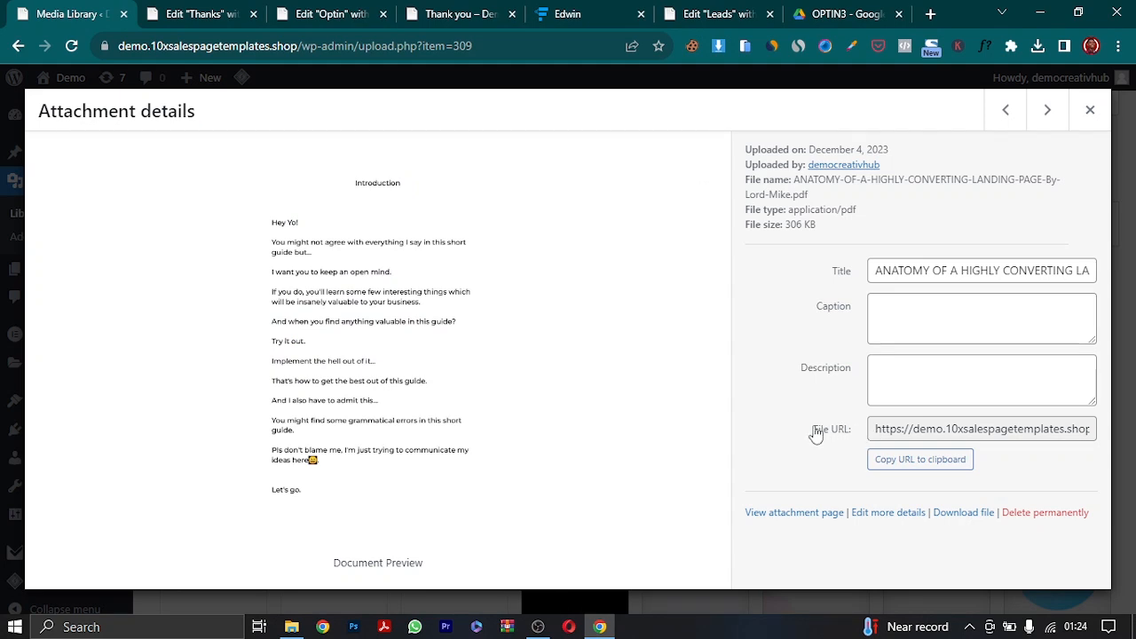
pyautogui.tripleClick(964, 435)
pyautogui.rightClick(965, 434)
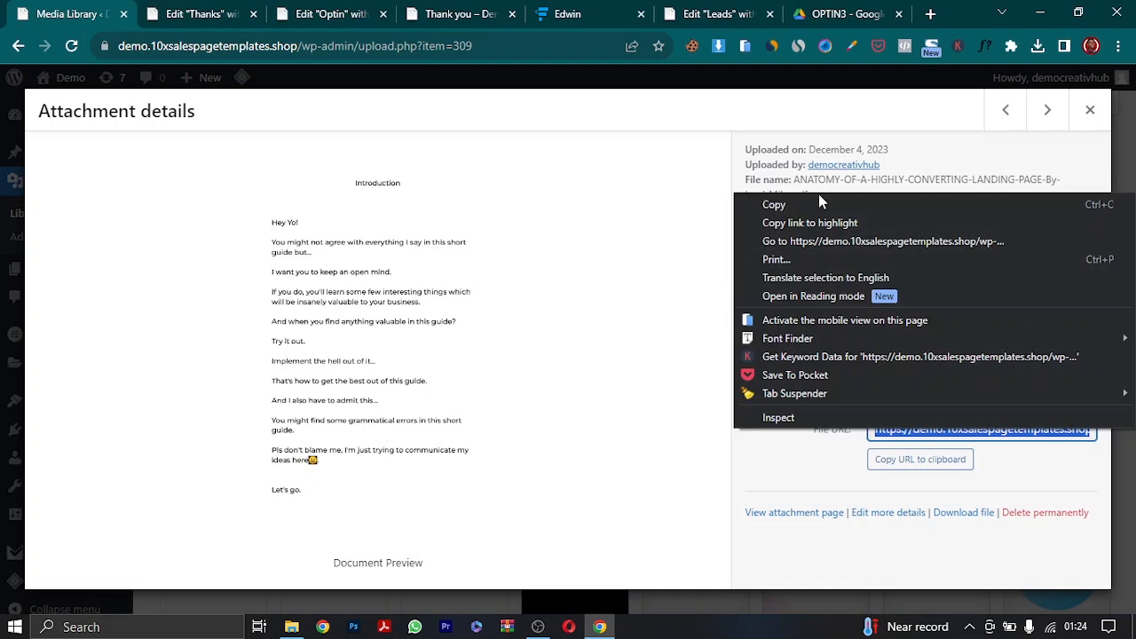
pyautogui.click(781, 206)
# - Set the "Downlaod Here" button's link on the Thanks page to the copied PDF URL, update the page and review it
pyautogui.click(195, 11)
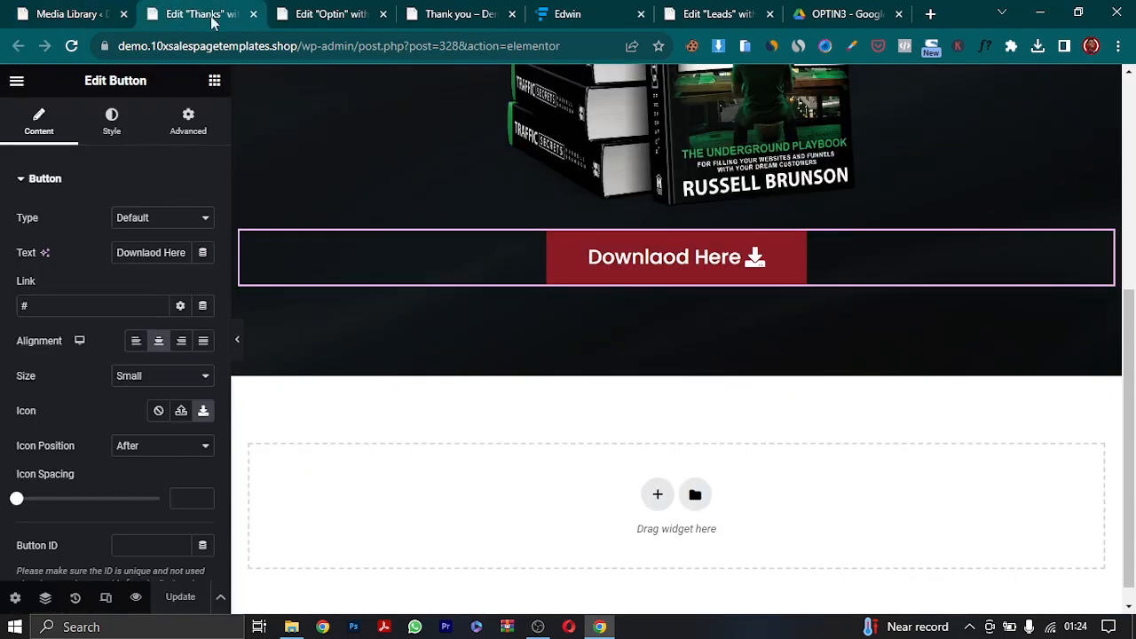
pyautogui.tripleClick(41, 306)
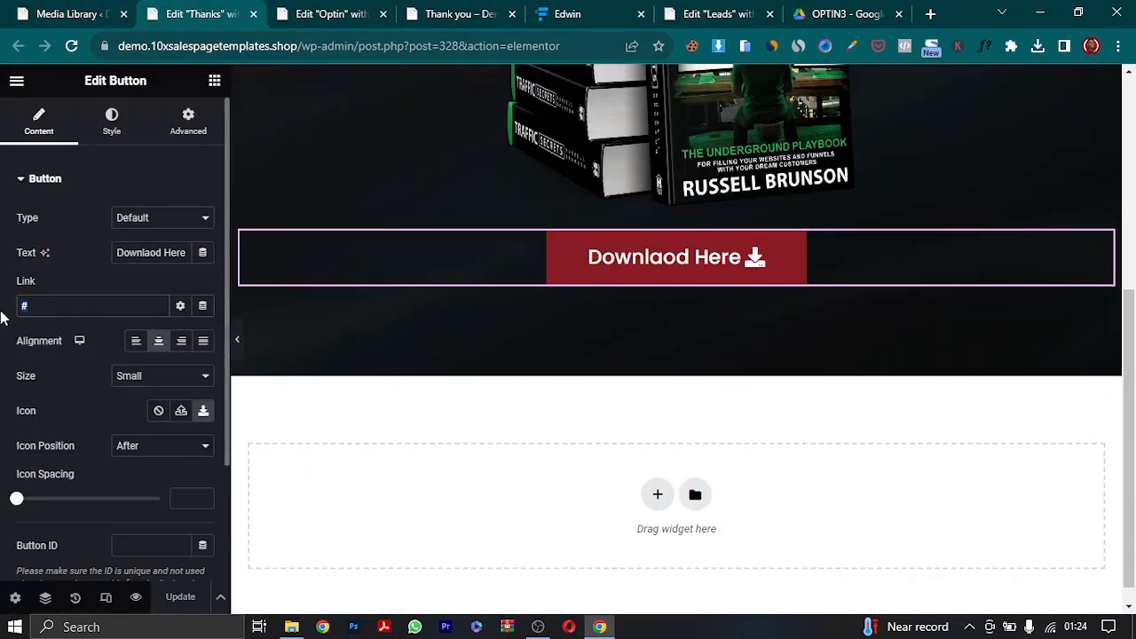
pyautogui.hotkey('ctrl', 'v')
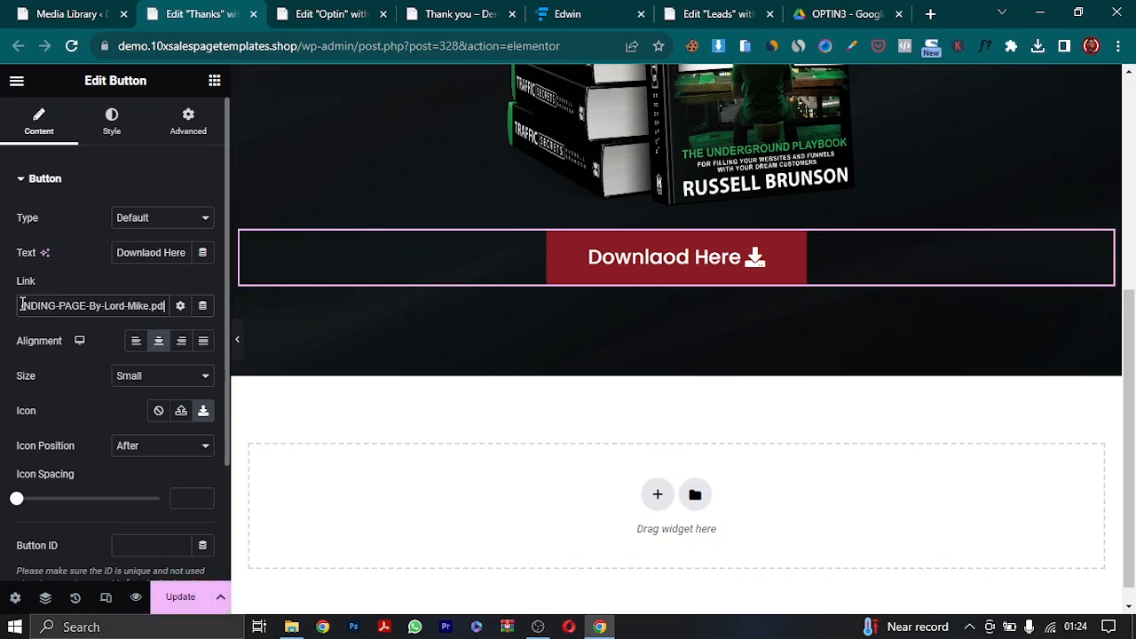
pyautogui.click(177, 598)
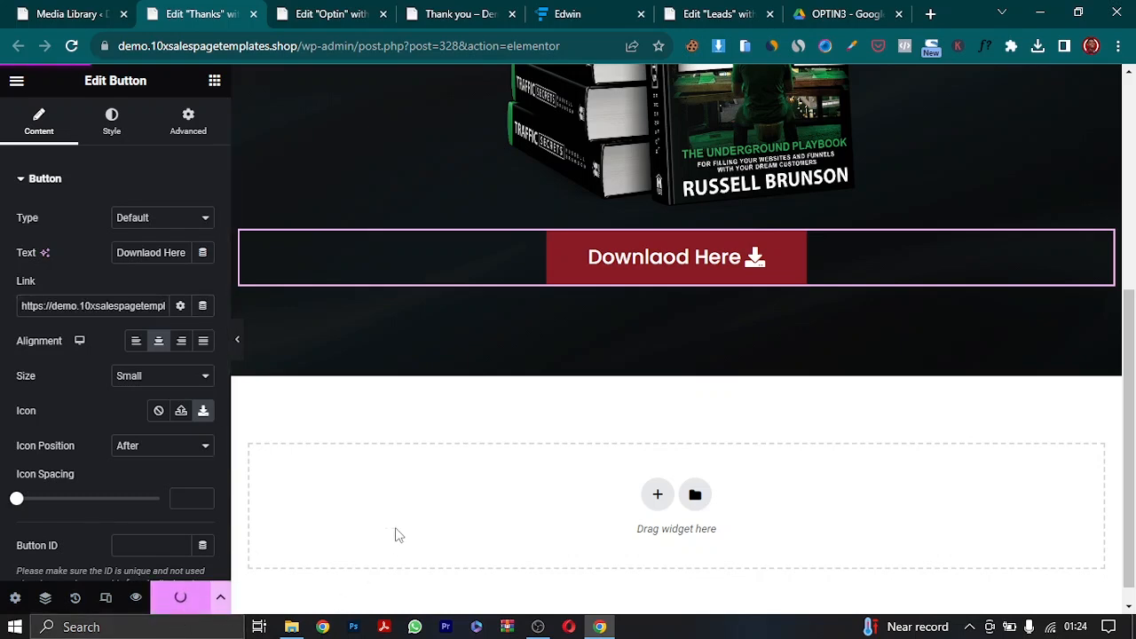
pyautogui.scroll(4, 559, 318)
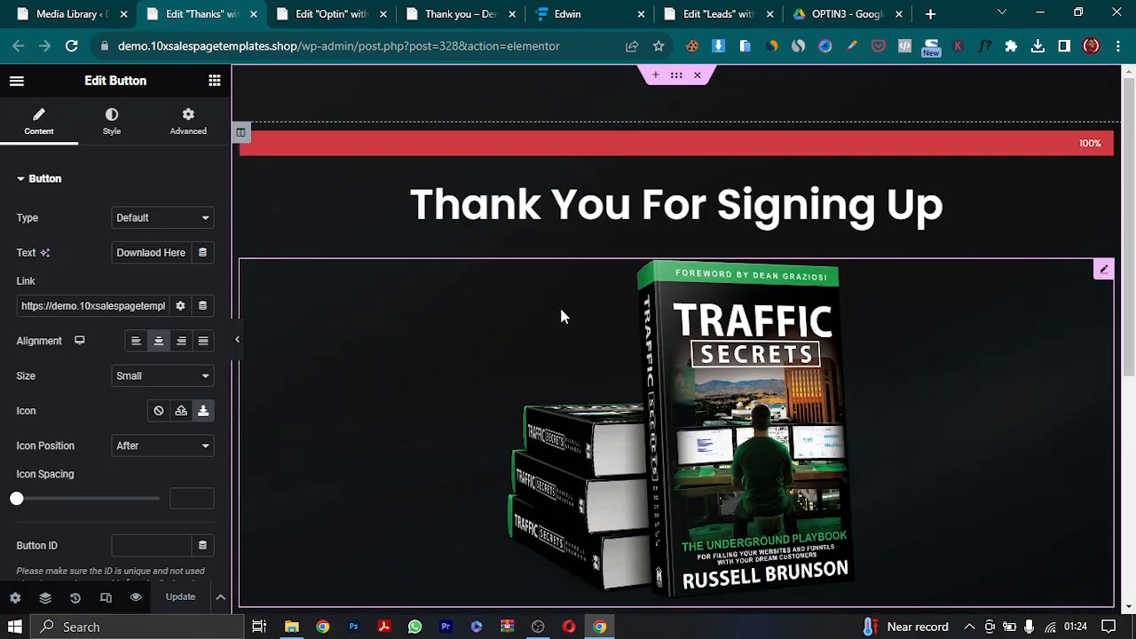
pyautogui.scroll(-5, 559, 318)
pyautogui.scroll(5, 616, 325)
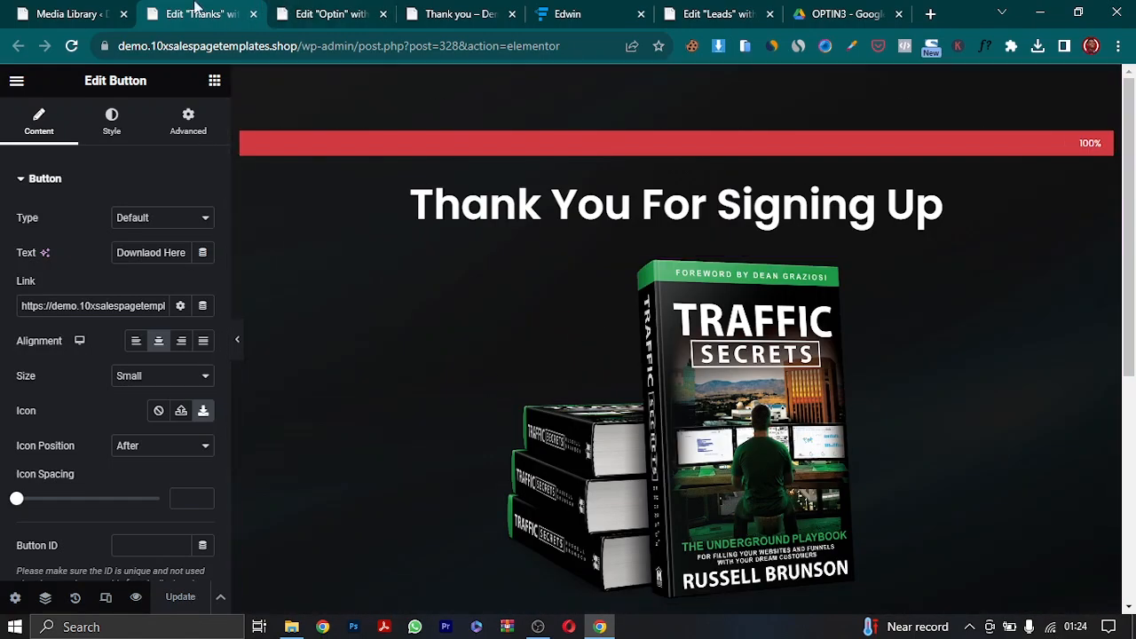
# - Preview the Optin page and open its popup form through the "Yes! I Want The Ebook" button
pyautogui.click(324, 14)
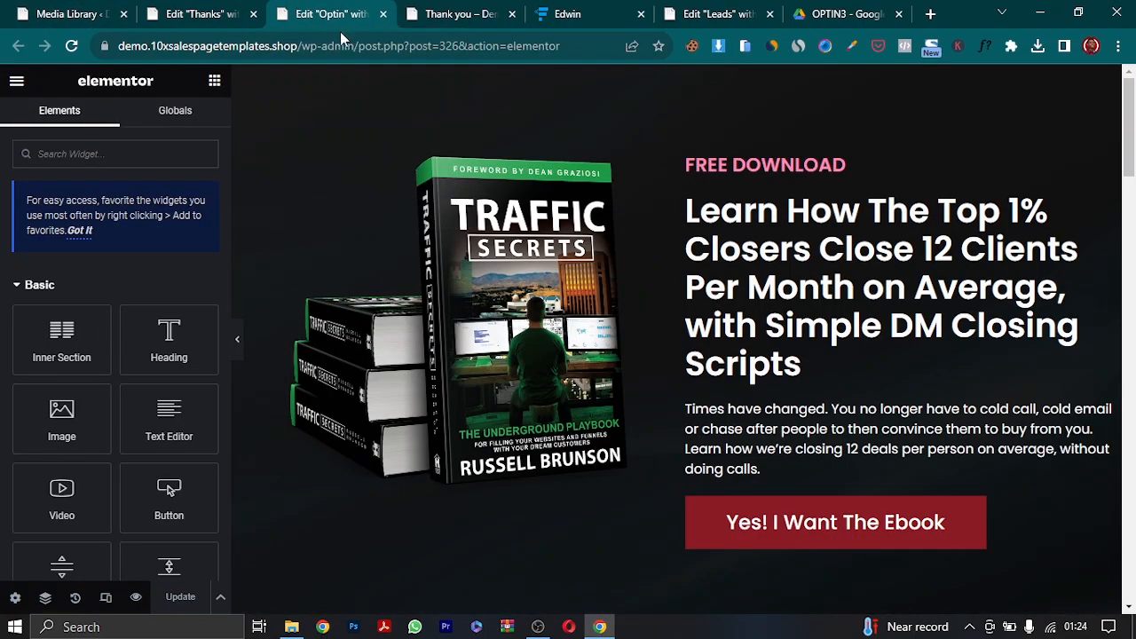
pyautogui.click(135, 596)
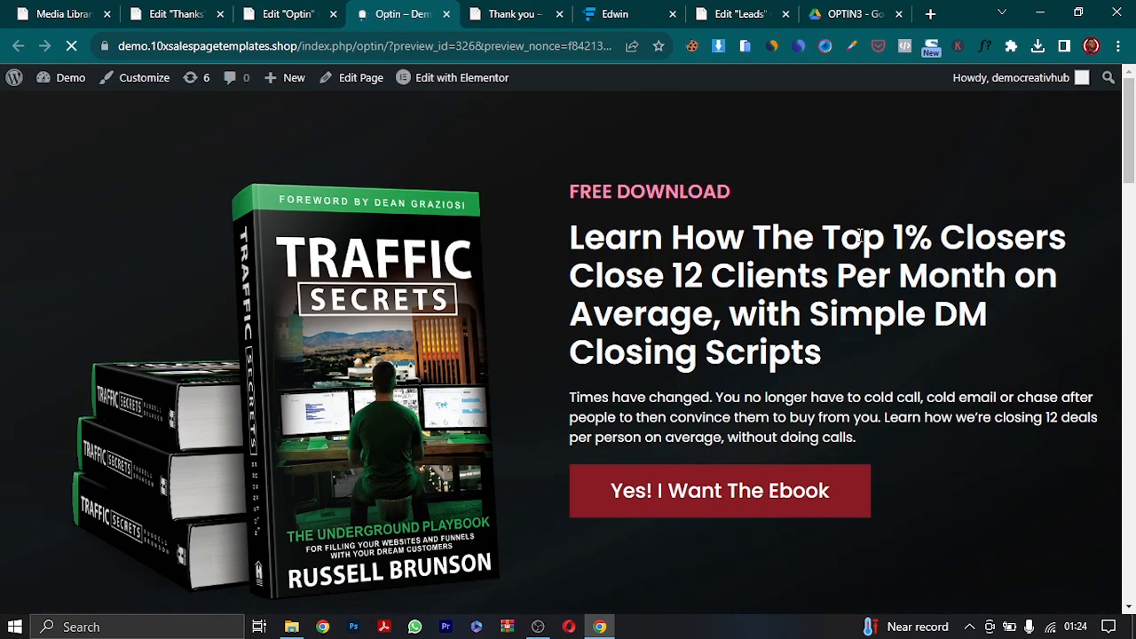
pyautogui.scroll(-15, 644, 302)
pyautogui.scroll(15, 643, 301)
pyautogui.click(755, 511)
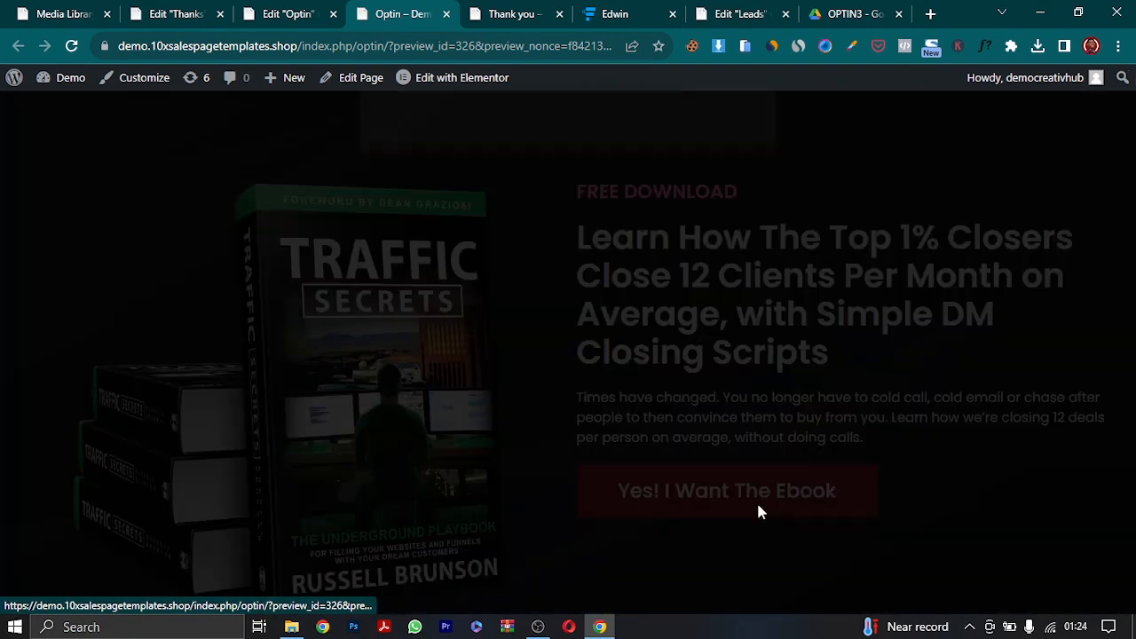
# - Fill in the popup form with a suggested name and email address and submit it
pyautogui.click(535, 318)
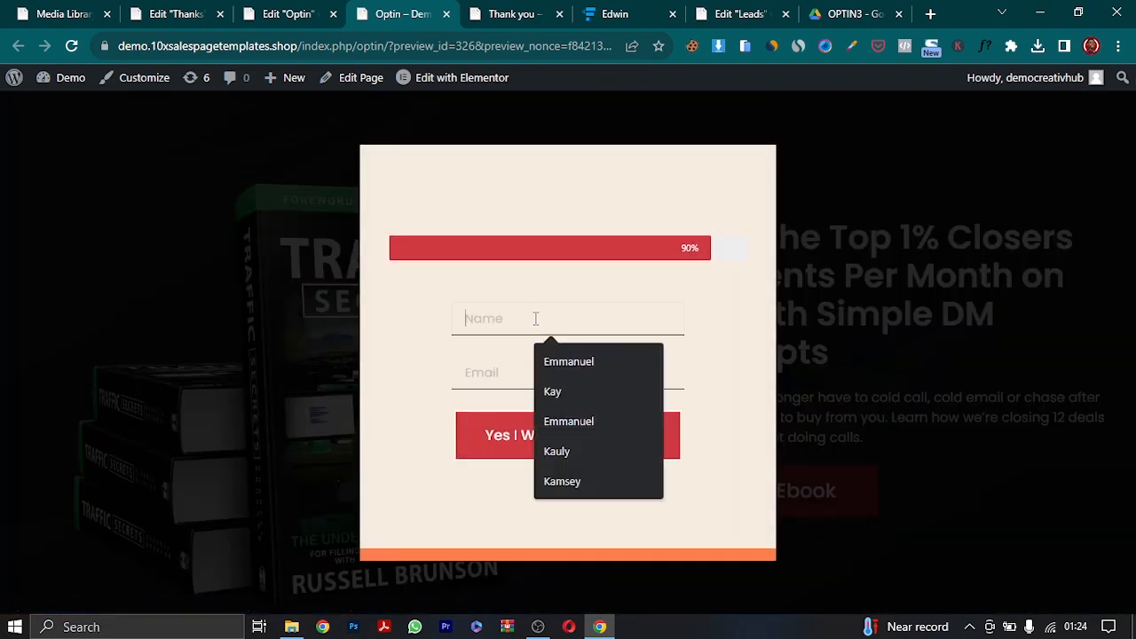
pyautogui.click(583, 364)
pyautogui.click(482, 377)
pyautogui.click(565, 424)
pyautogui.click(635, 451)
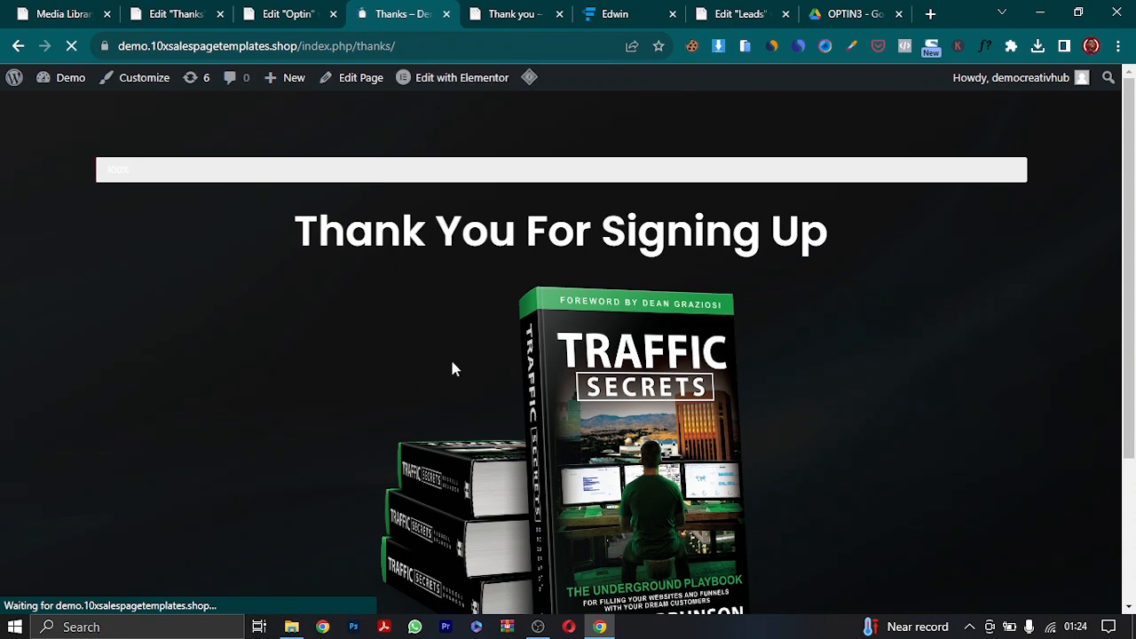
# - Test the "Downlaod Here" button on the live Thanks page, then close the PDF it opens
pyautogui.scroll(-2, 604, 326)
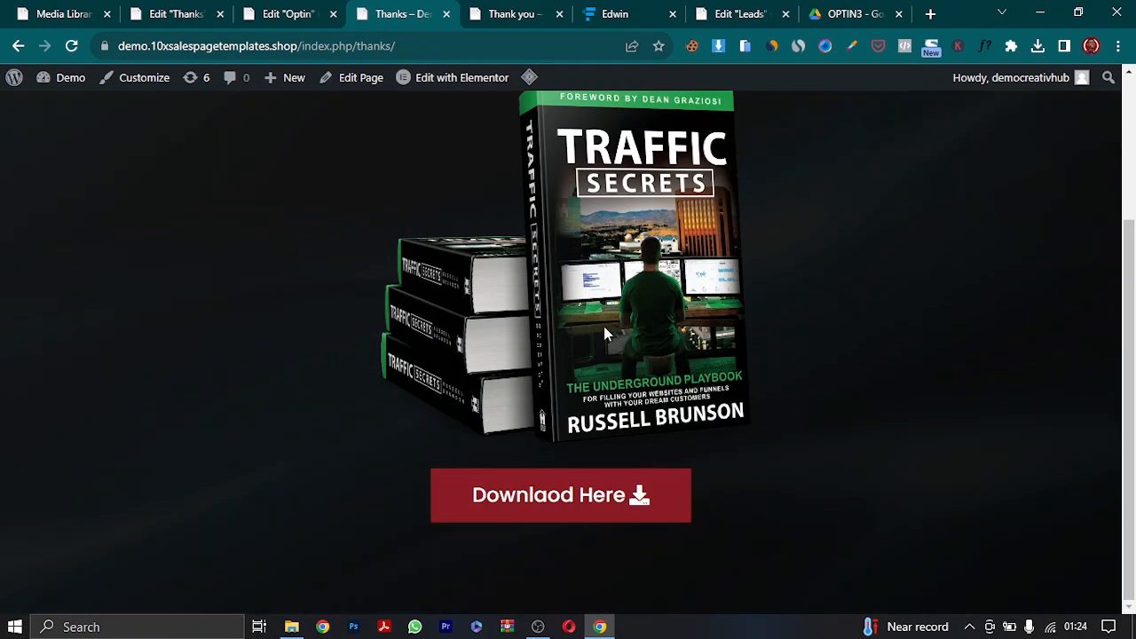
pyautogui.click(594, 507)
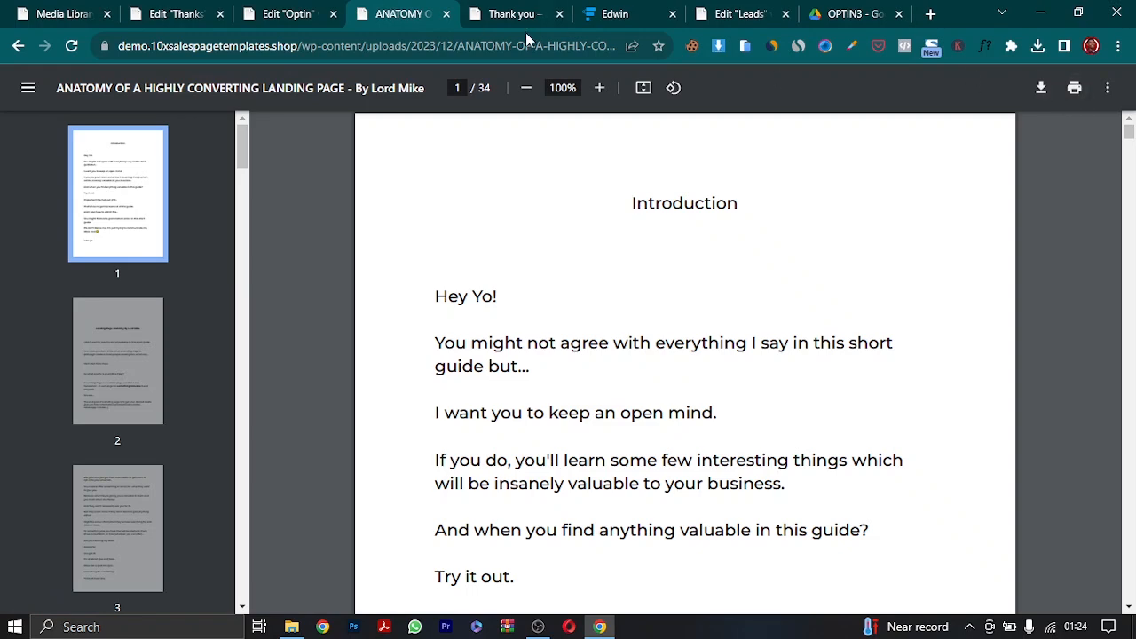
pyautogui.click(447, 16)
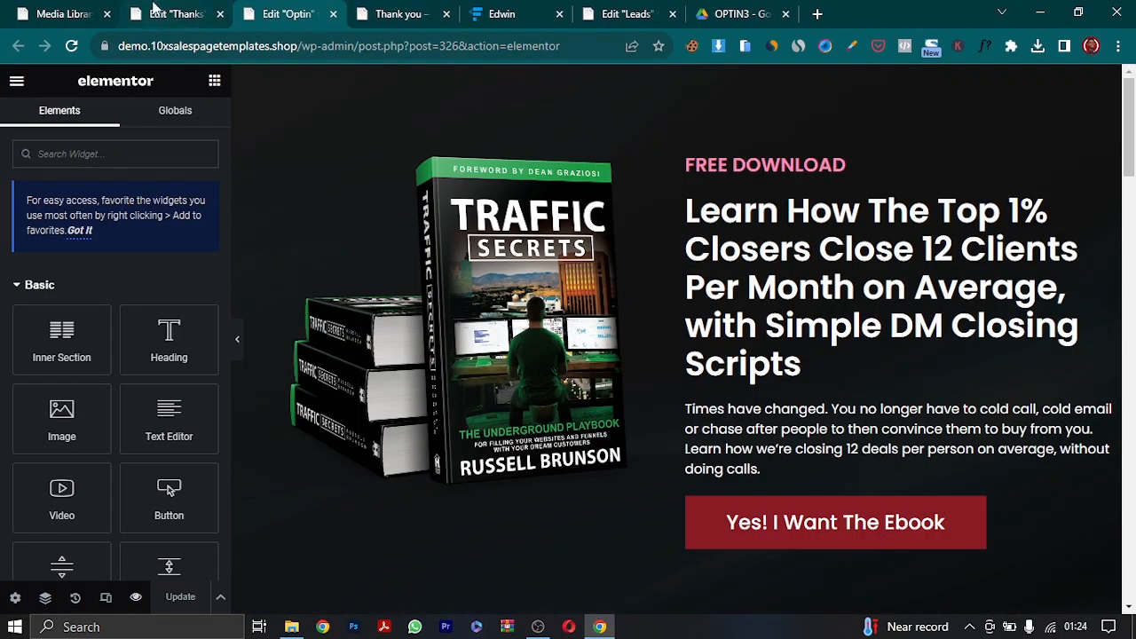
# - Close the PDF's attachment details in the Media Library and return to the Optin page editor
pyautogui.click(160, 13)
pyautogui.click(51, 7)
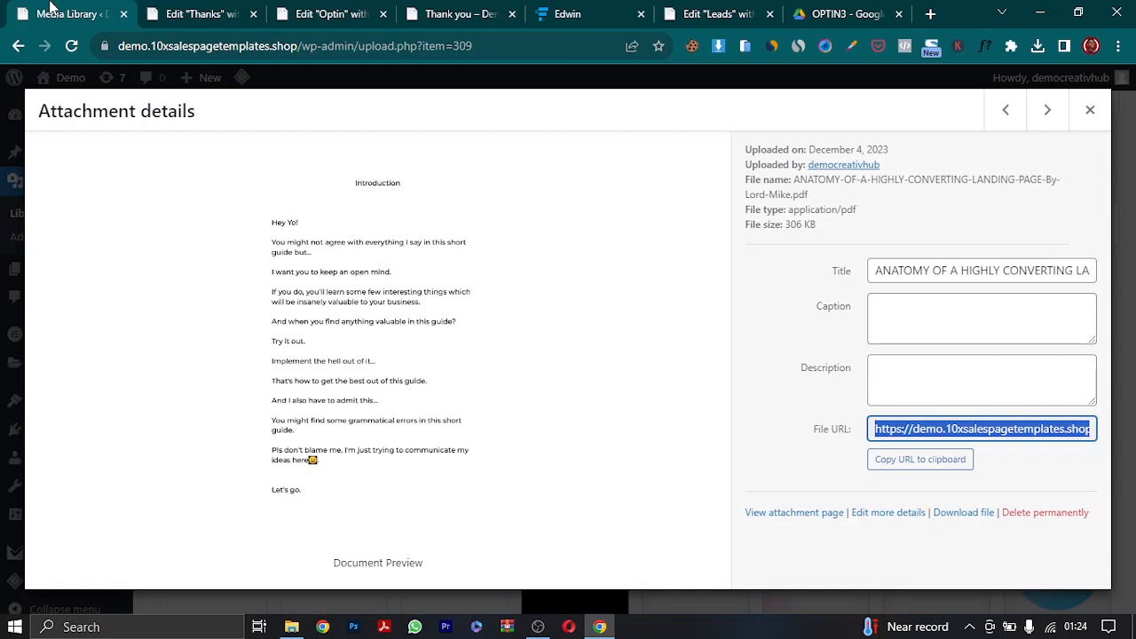
pyautogui.click(1088, 110)
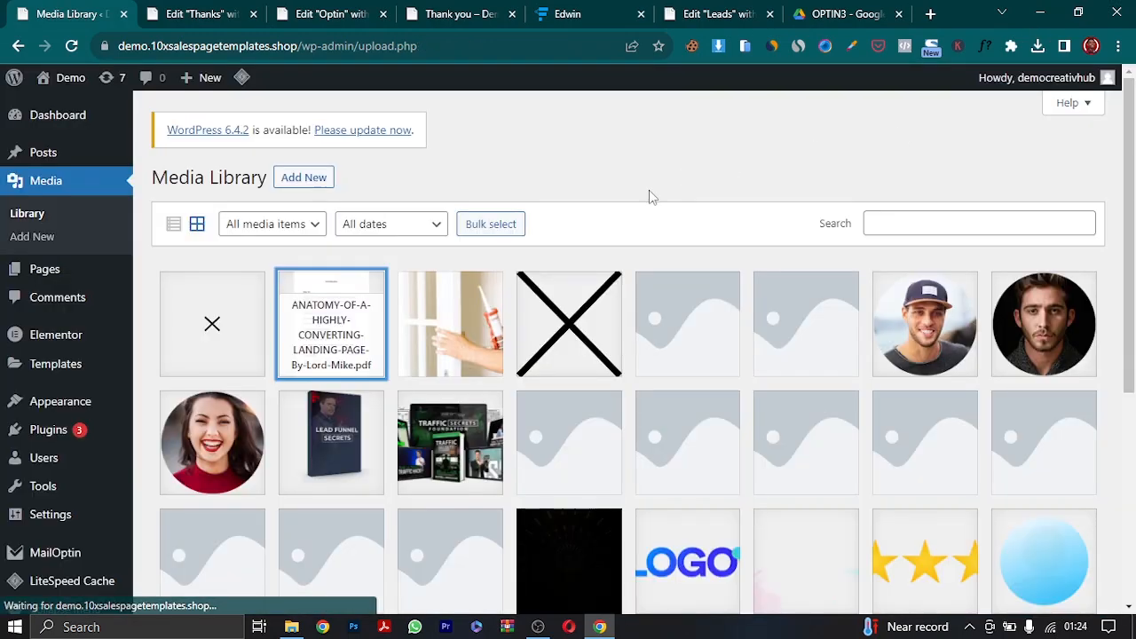
pyautogui.click(204, 14)
pyautogui.click(320, 9)
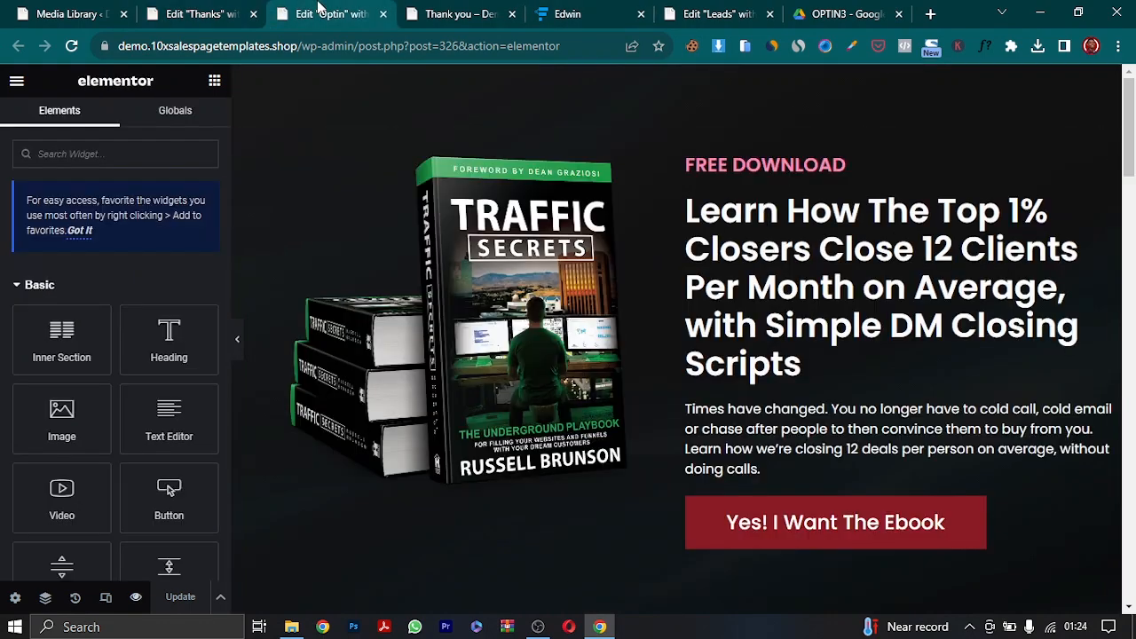